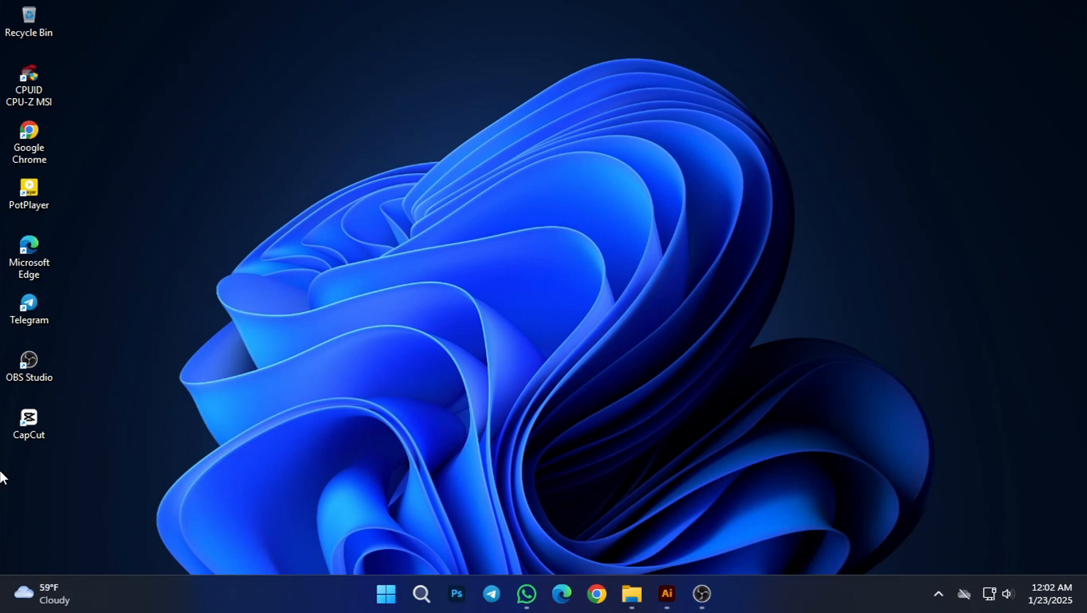
Step: Switch to Illustrator and start a new document named "business card design"
click(667, 594)
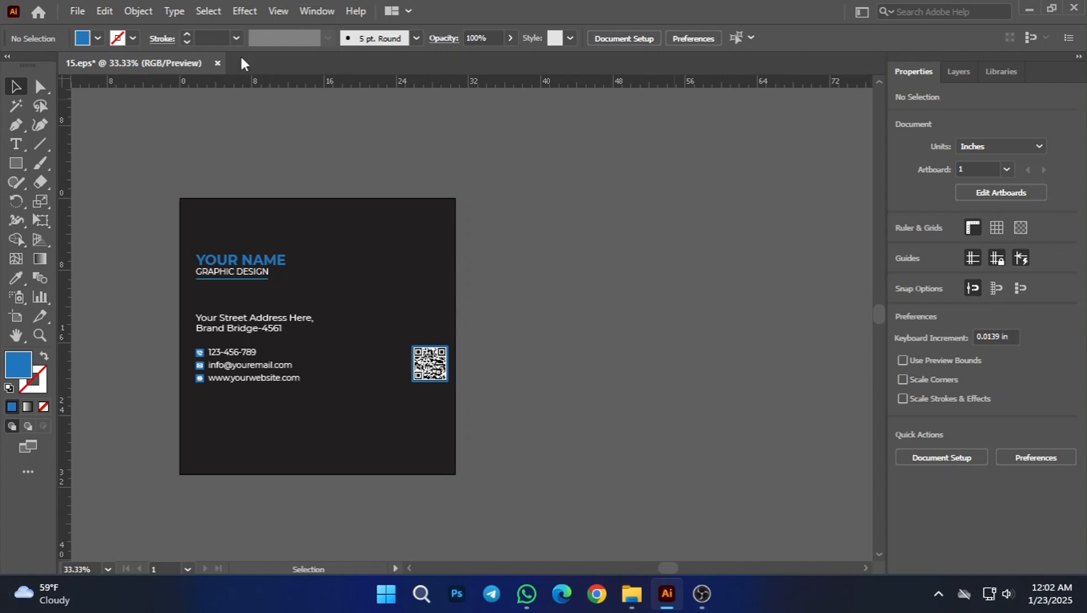
click(78, 10)
click(107, 29)
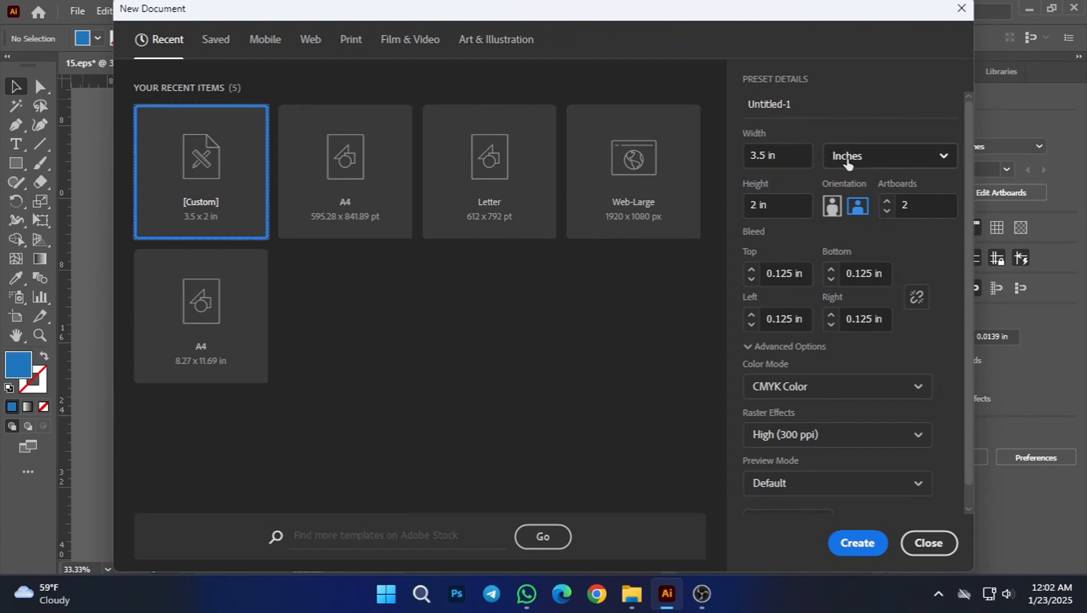
double_click(792, 153)
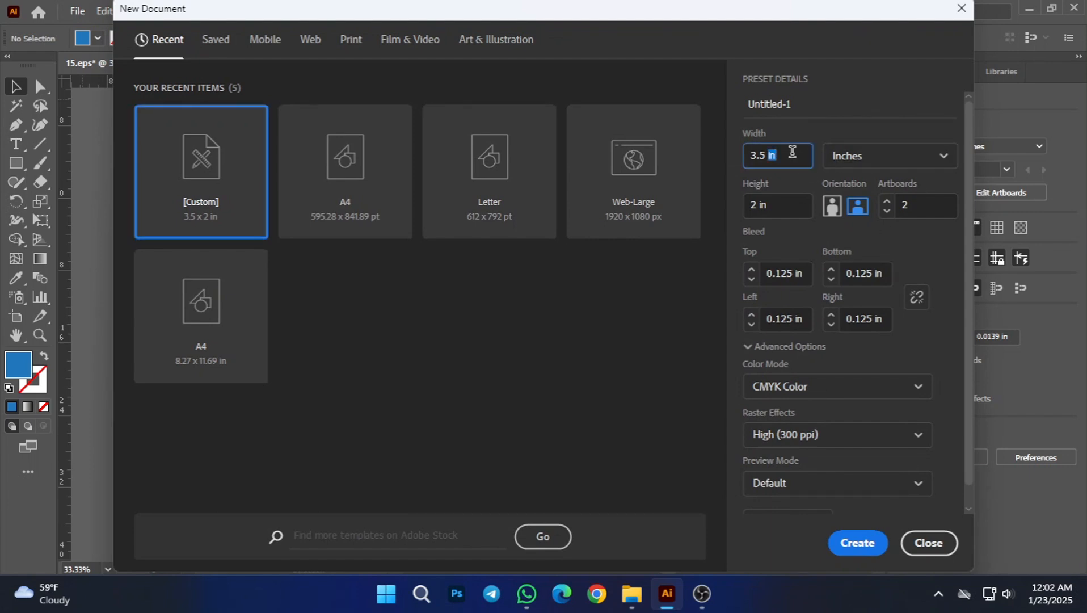
triple_click(803, 107)
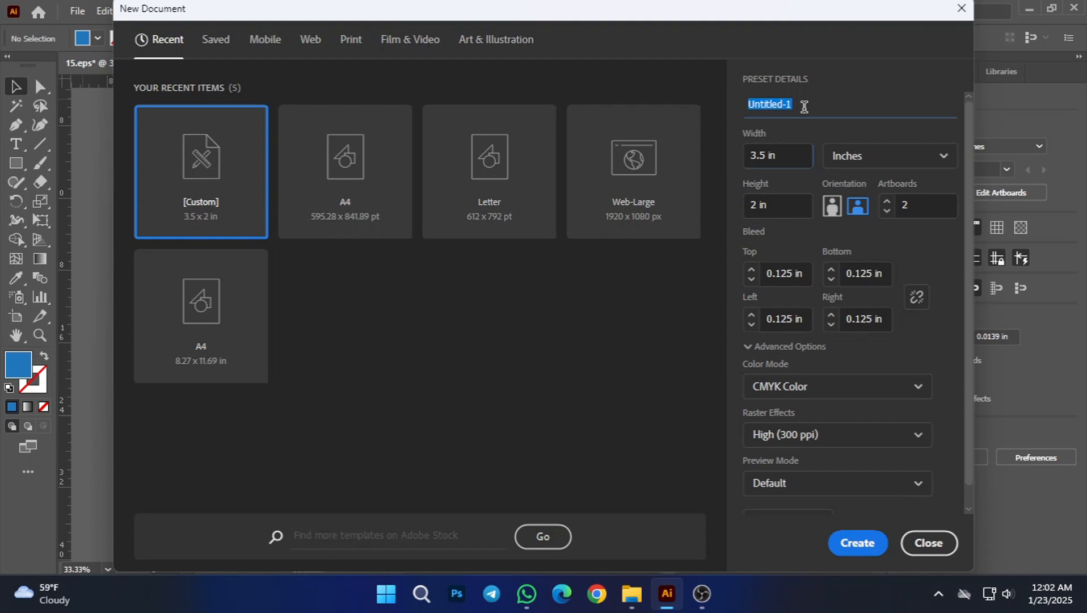
text(business card design)
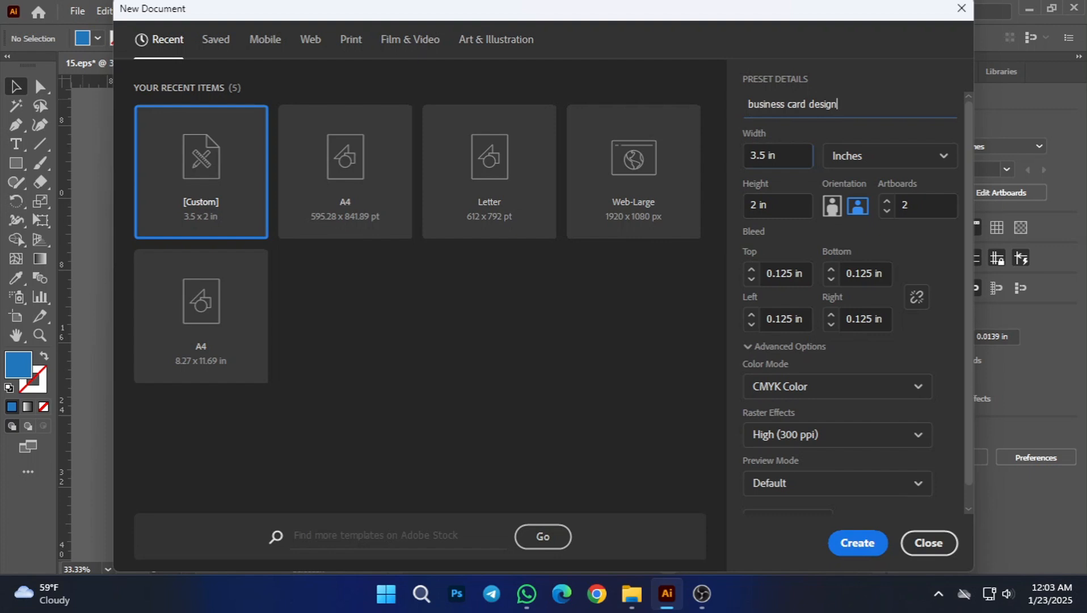
Step: Set the new document's units to Inches and its color mode to CMYK Color
click(870, 166)
click(869, 262)
click(905, 165)
click(886, 263)
click(881, 158)
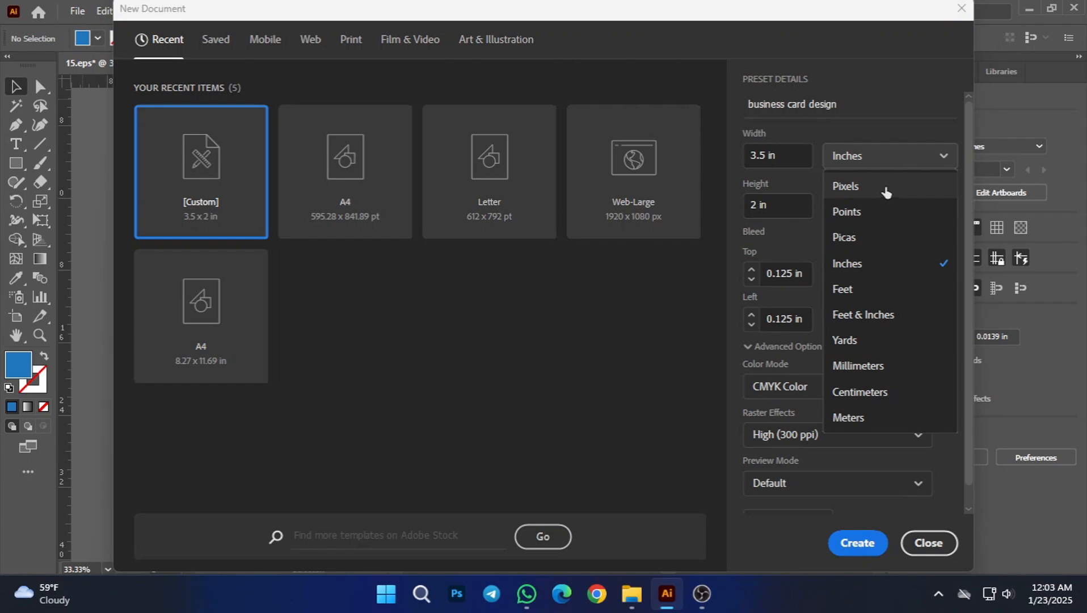
click(890, 264)
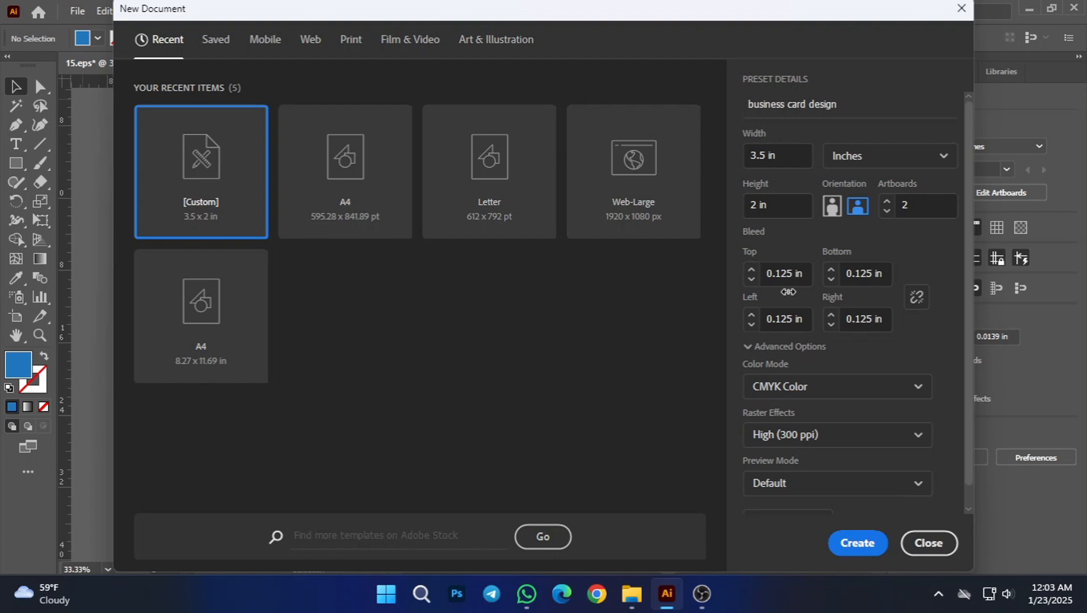
click(817, 391)
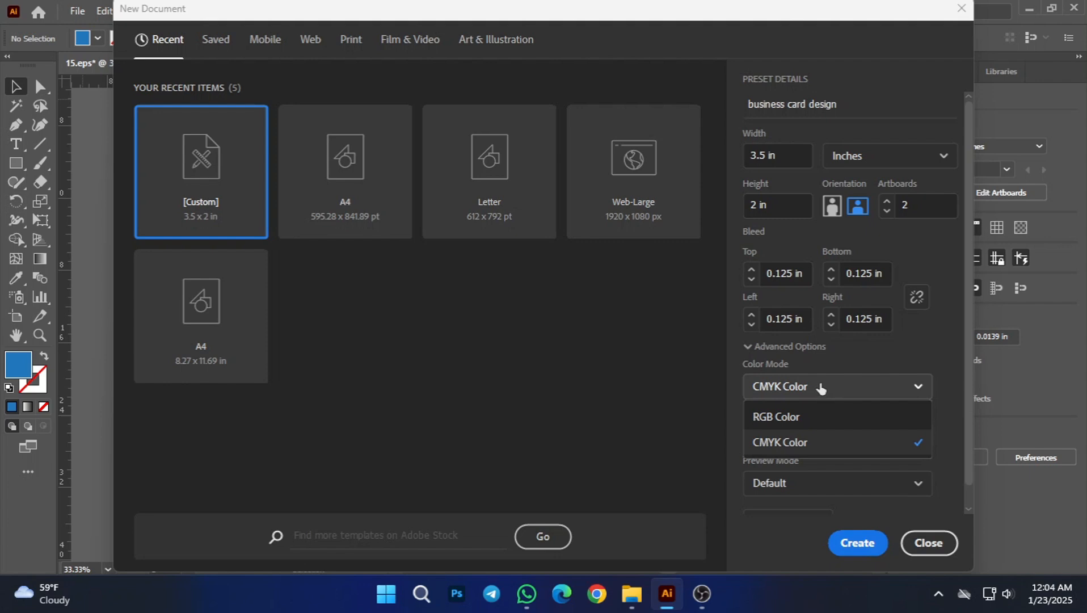
click(815, 449)
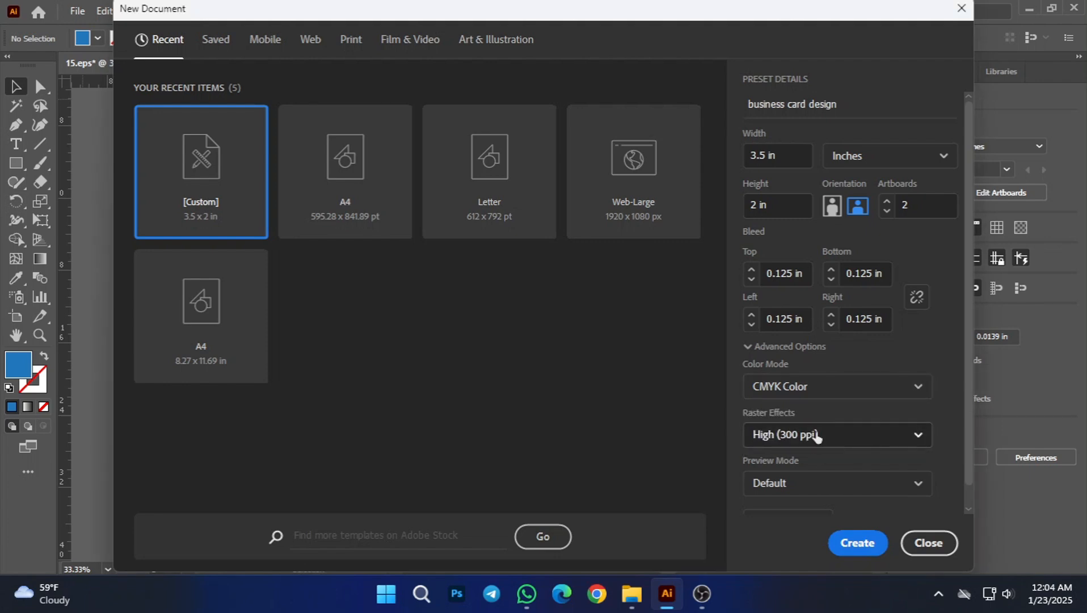
Step: Set the number of artboards to 2 in the additional settings and create the 3.5 × 2 in document
scroll(817, 408, down, 1)
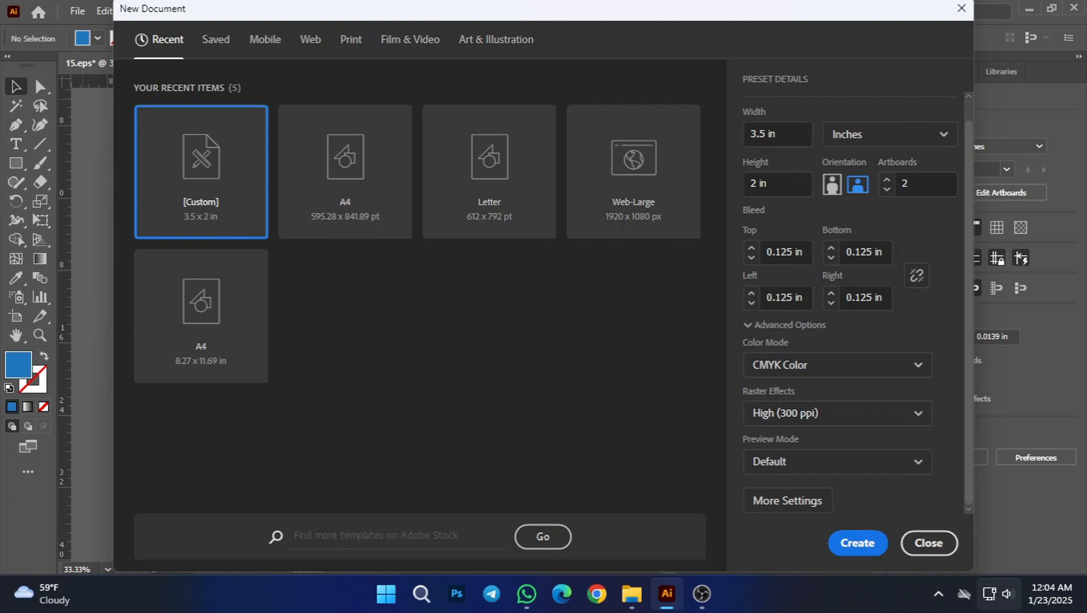
click(815, 505)
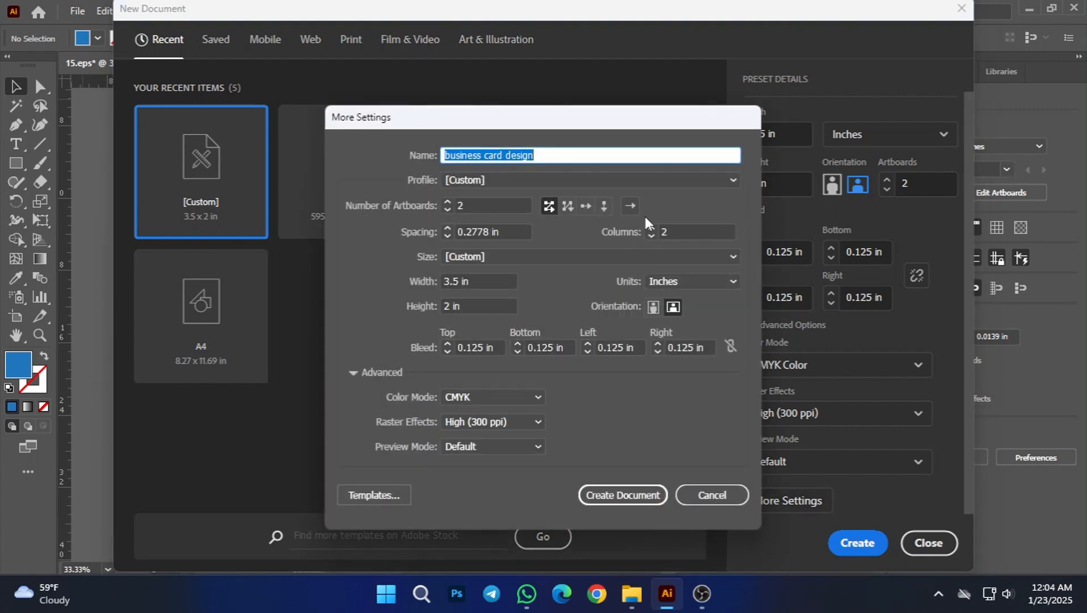
click(575, 152)
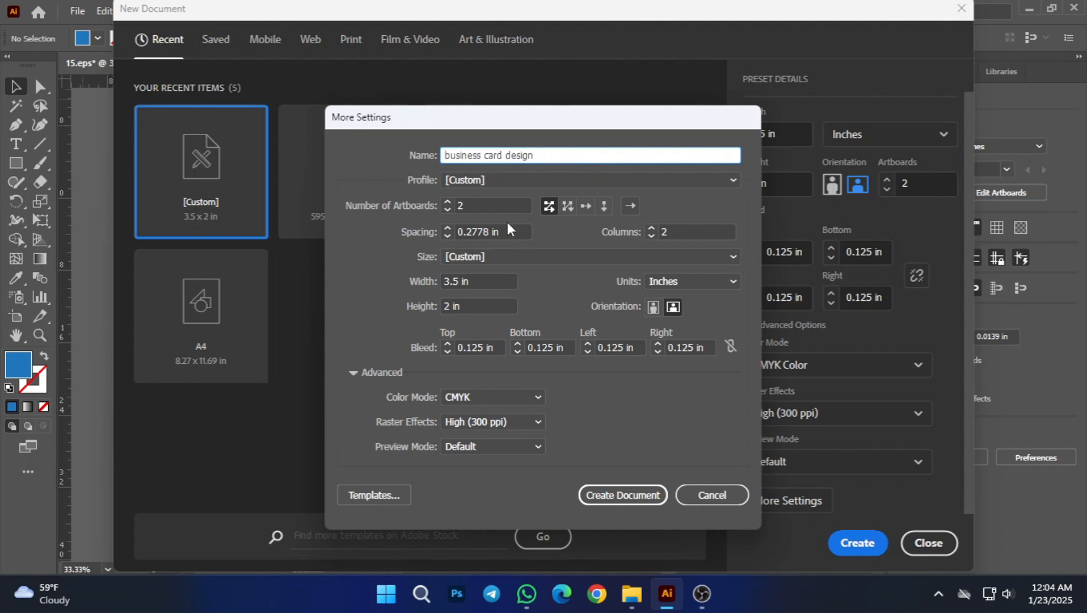
click(455, 209)
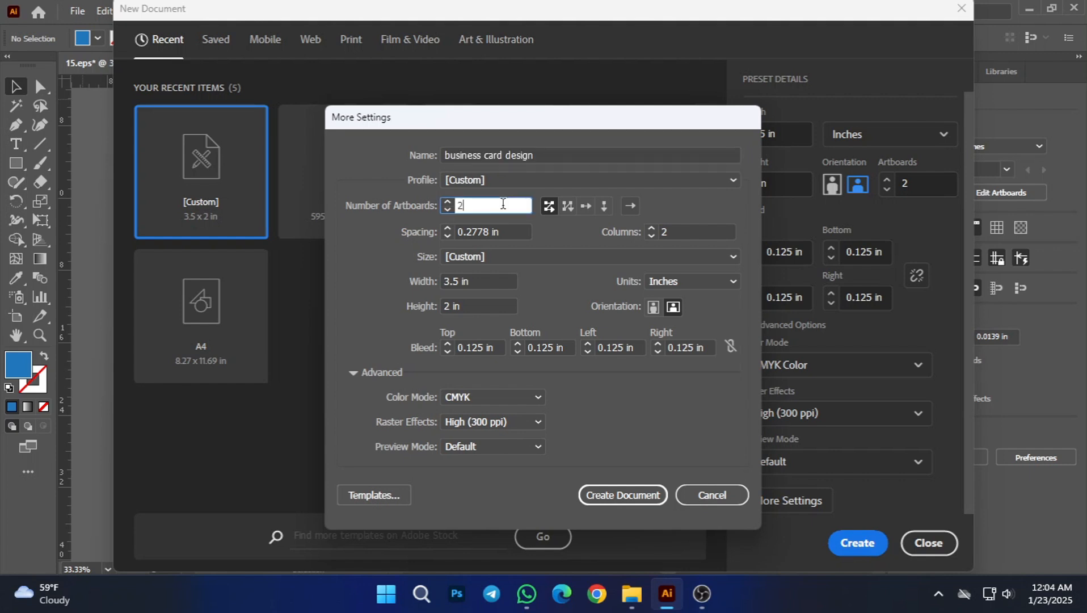
key(BackSpace)
click(448, 201)
click(471, 304)
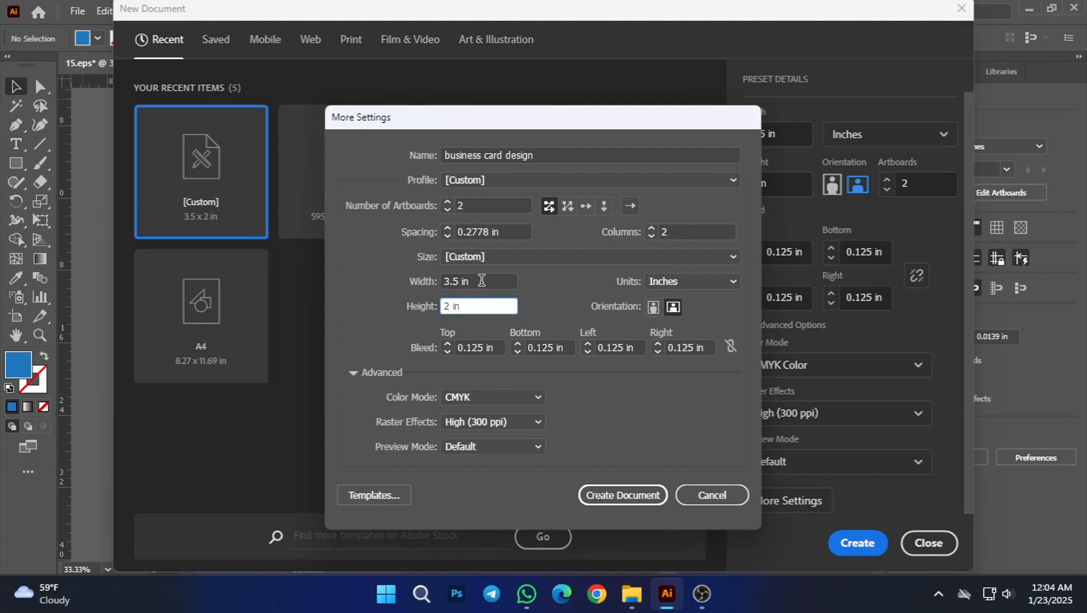
click(482, 280)
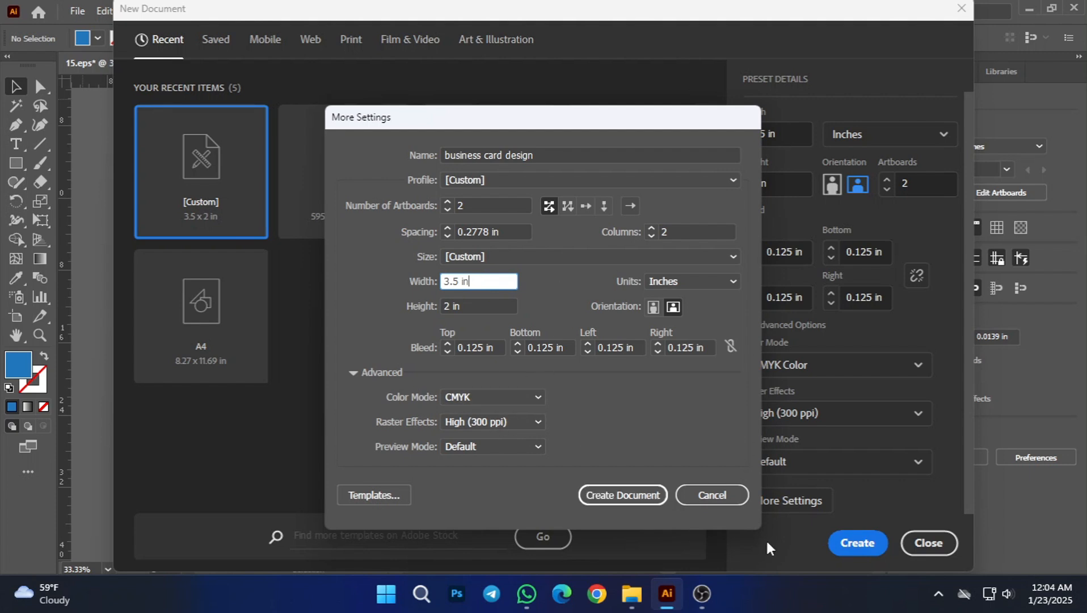
click(629, 496)
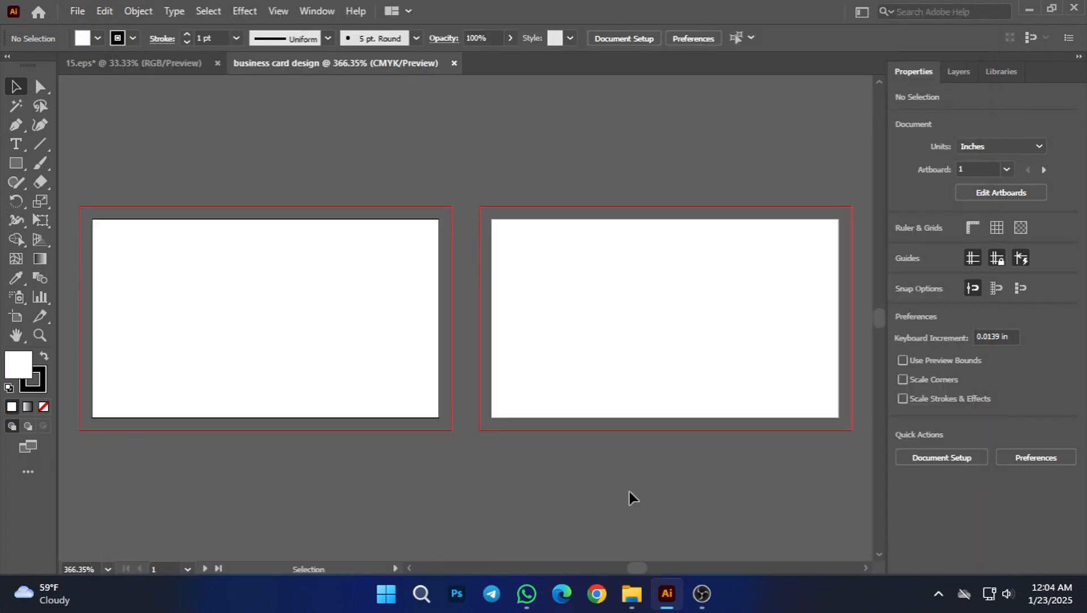
Step: Show the rulers around the canvas with both artboards in view
scroll(566, 458, down, 1)
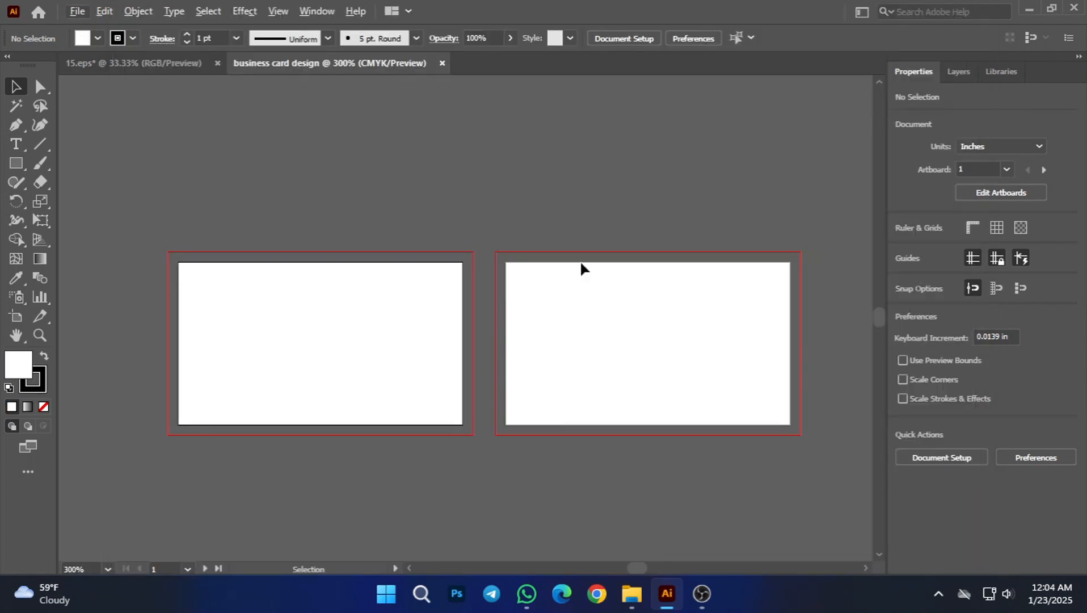
drag(464, 253, 515, 228)
drag(526, 168, 483, 215)
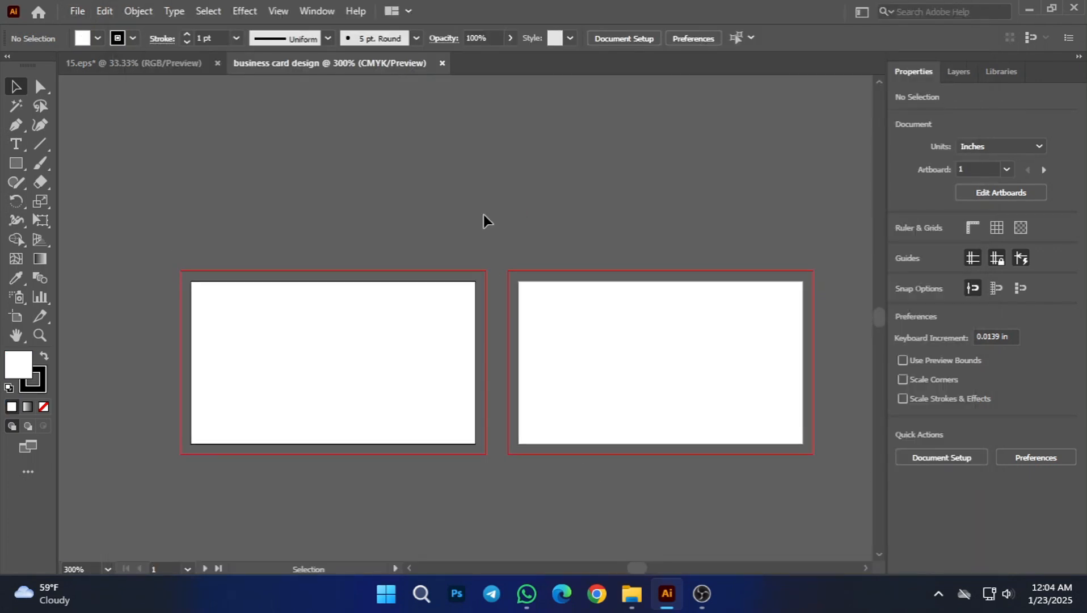
key(ctrl+r)
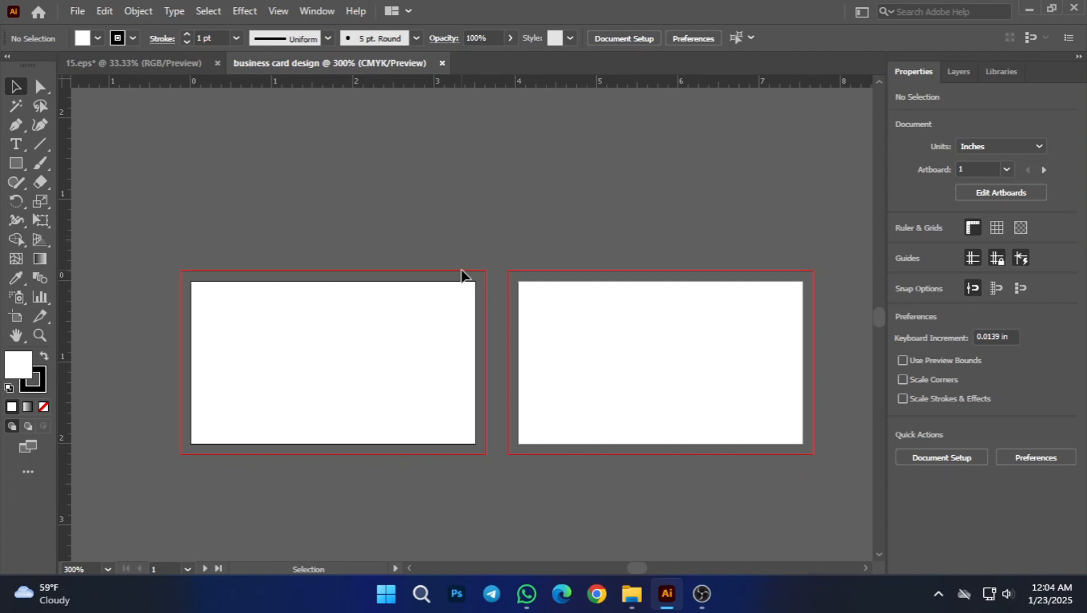
scroll(401, 296, down, 2)
scroll(431, 238, right, 2)
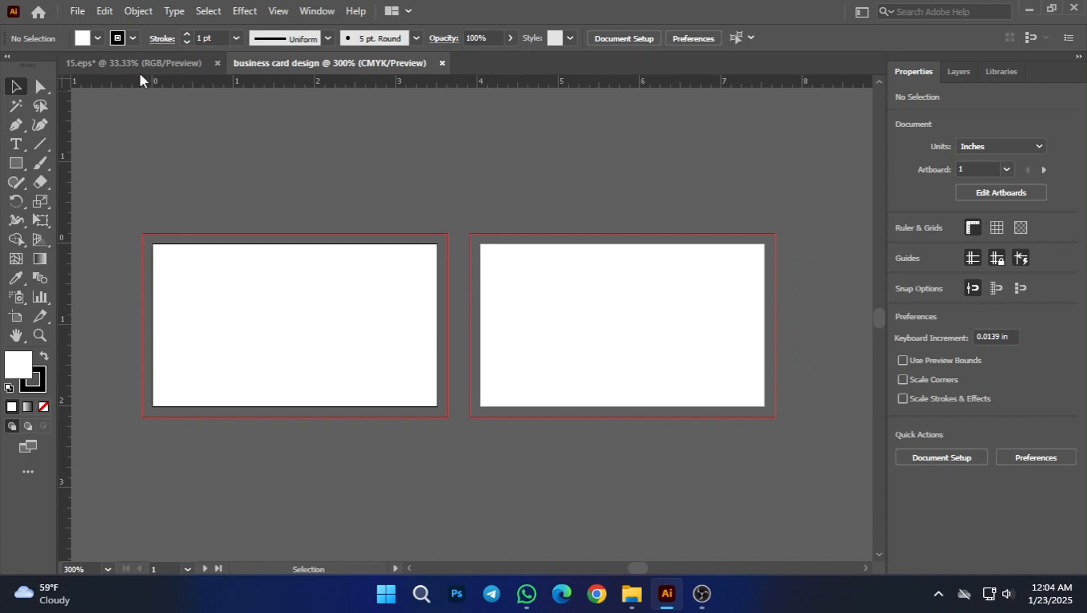
Step: Create a white rectangle 3.5 in wide and 2 in high with the stroke set to None
click(132, 38)
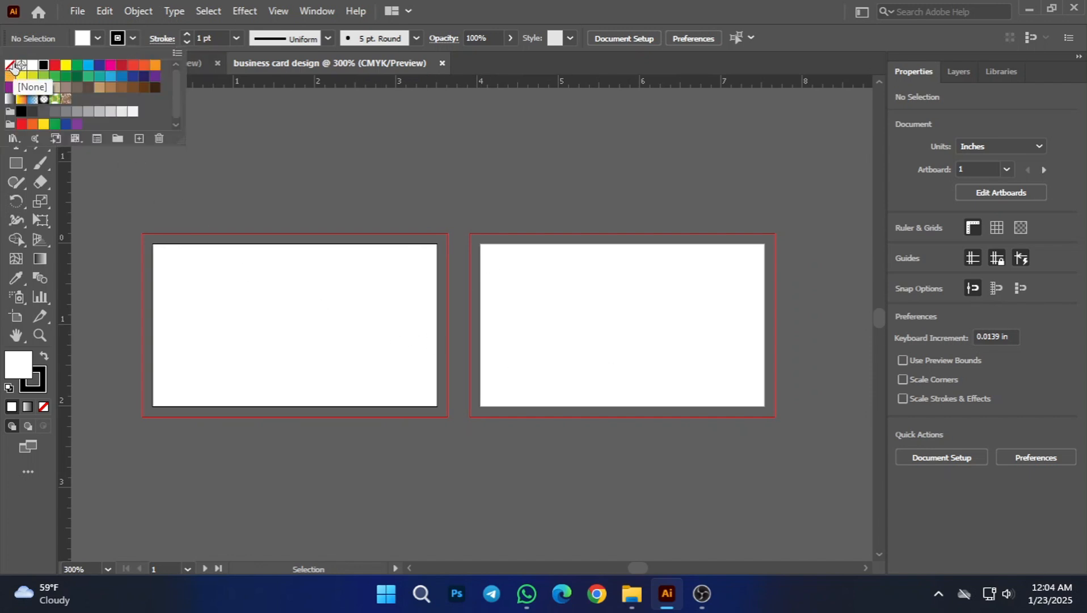
click(10, 65)
click(312, 164)
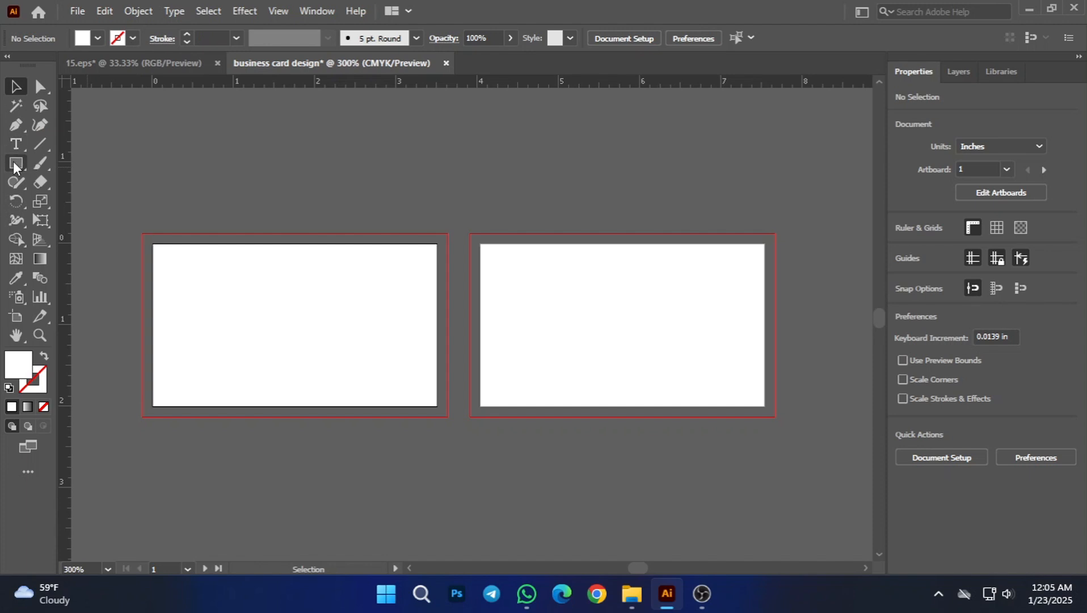
click(15, 164)
click(247, 220)
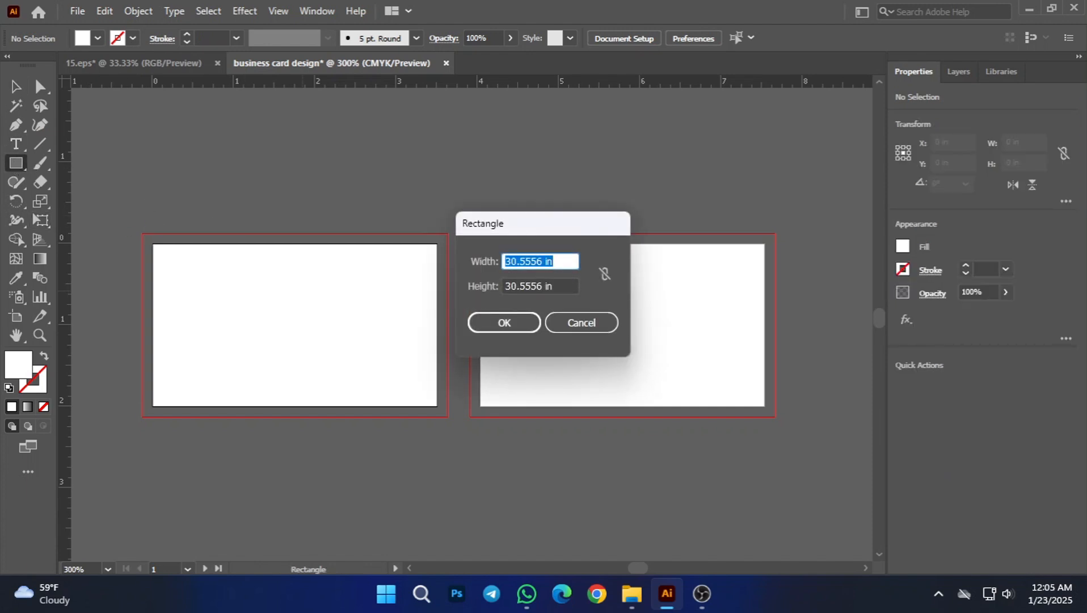
text(3.5)
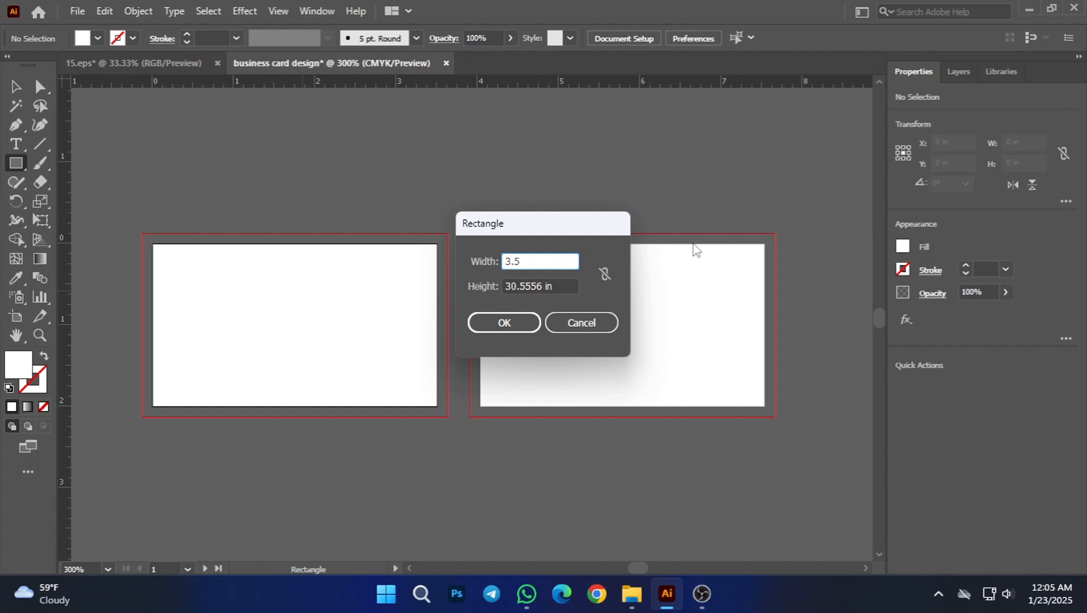
click(566, 283)
double_click(566, 284)
text(2)
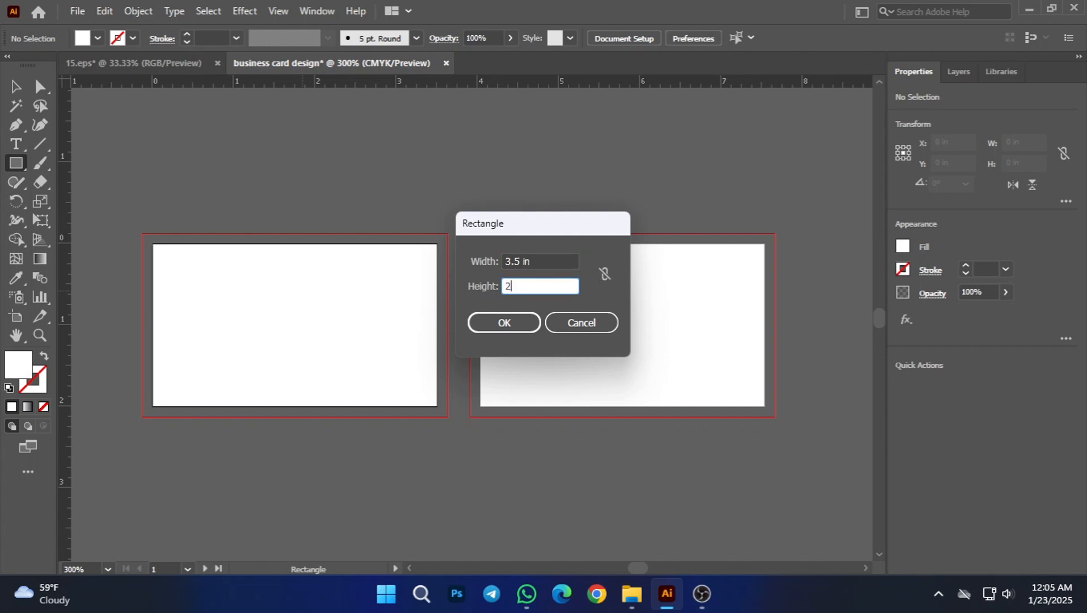
click(504, 323)
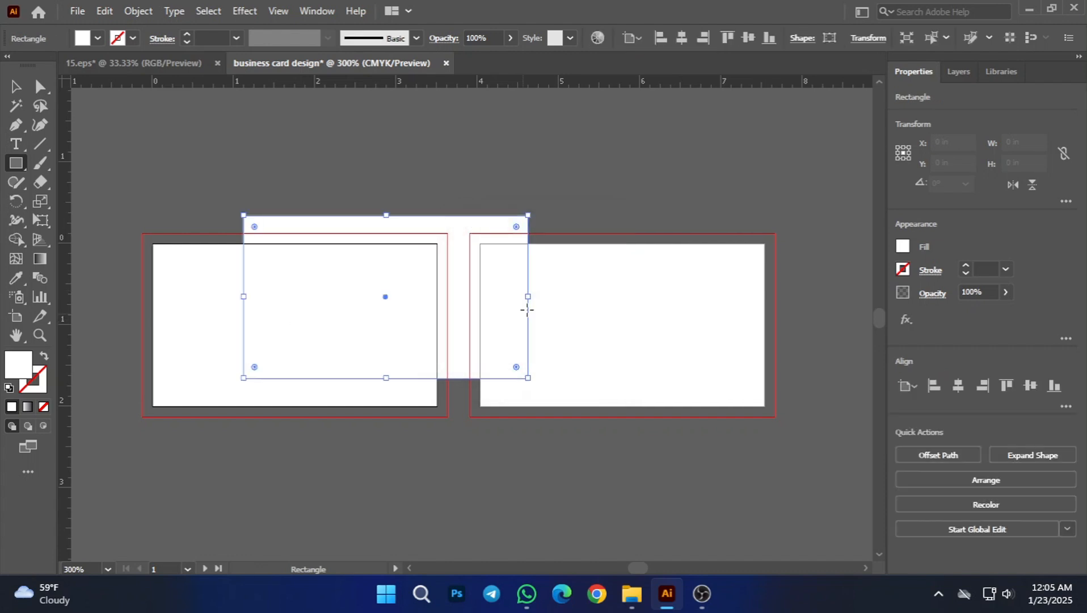
Step: Center the rectangle horizontally and vertically on the first artboard and deselect it
click(957, 388)
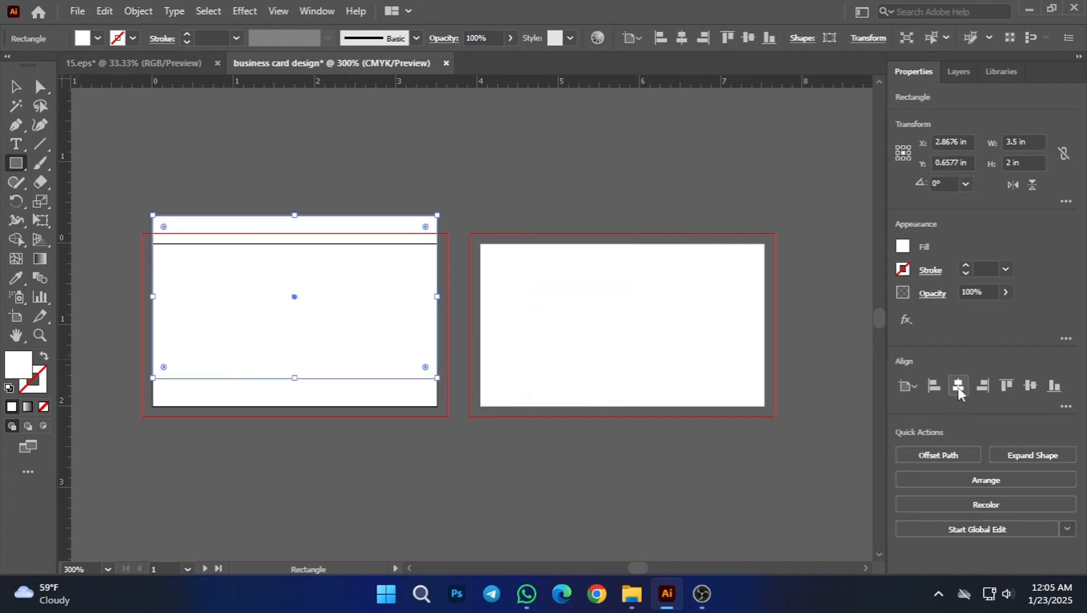
click(1025, 390)
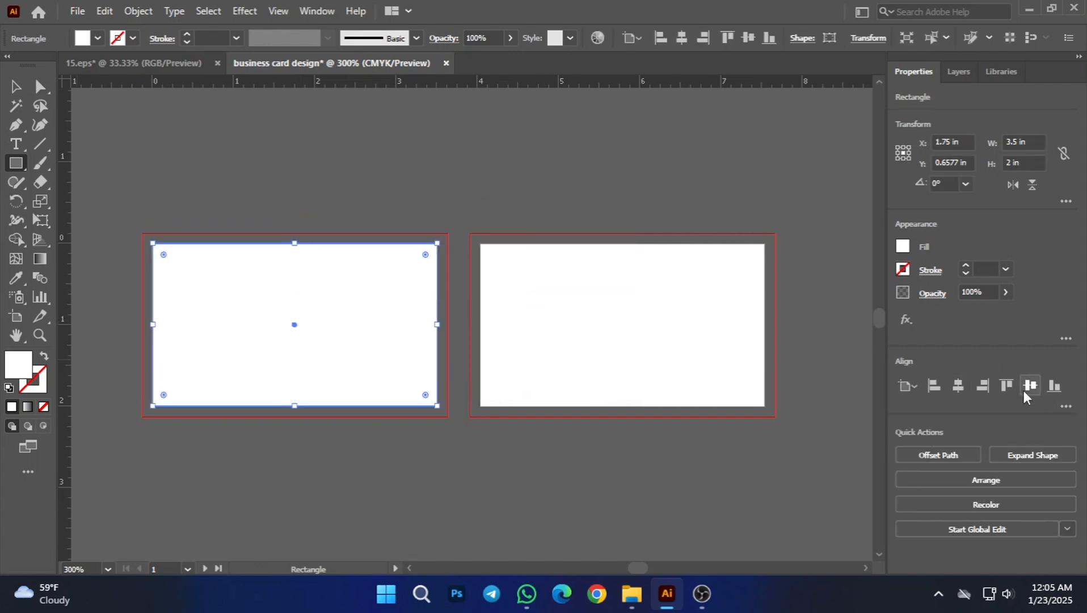
click(13, 87)
click(187, 193)
Step: Duplicate the first artboard's rectangle so that the copy covers the second artboard
click(328, 327)
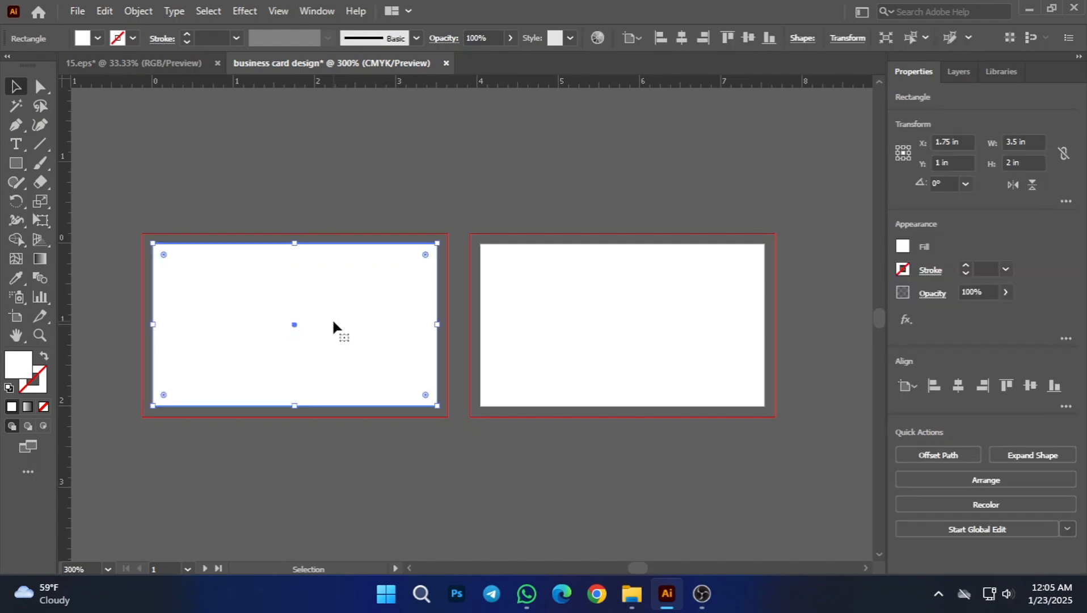
drag(333, 322, 662, 318)
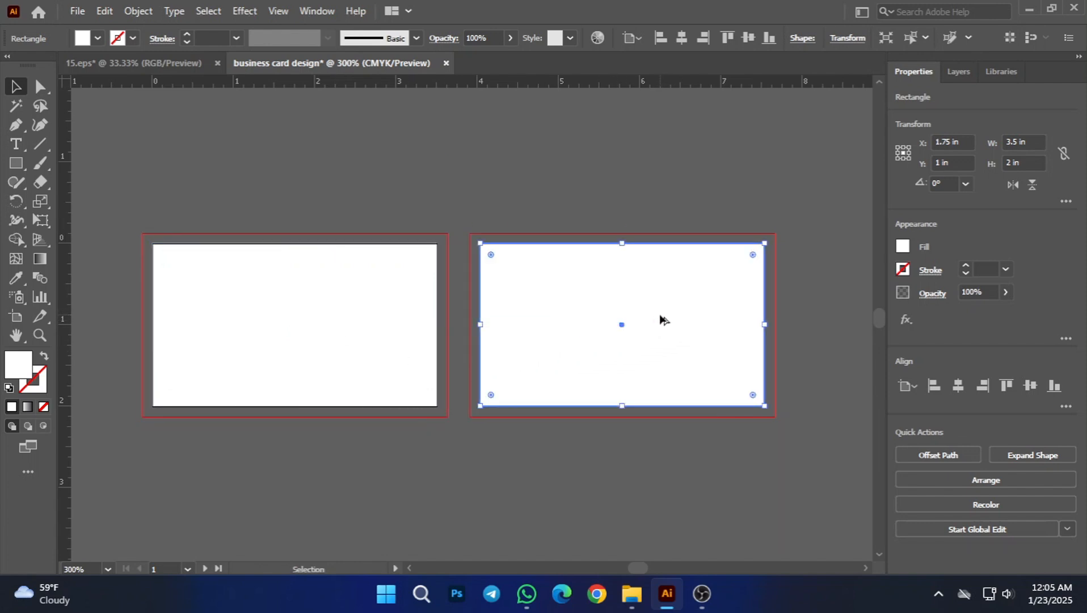
click(581, 188)
click(608, 320)
click(368, 320)
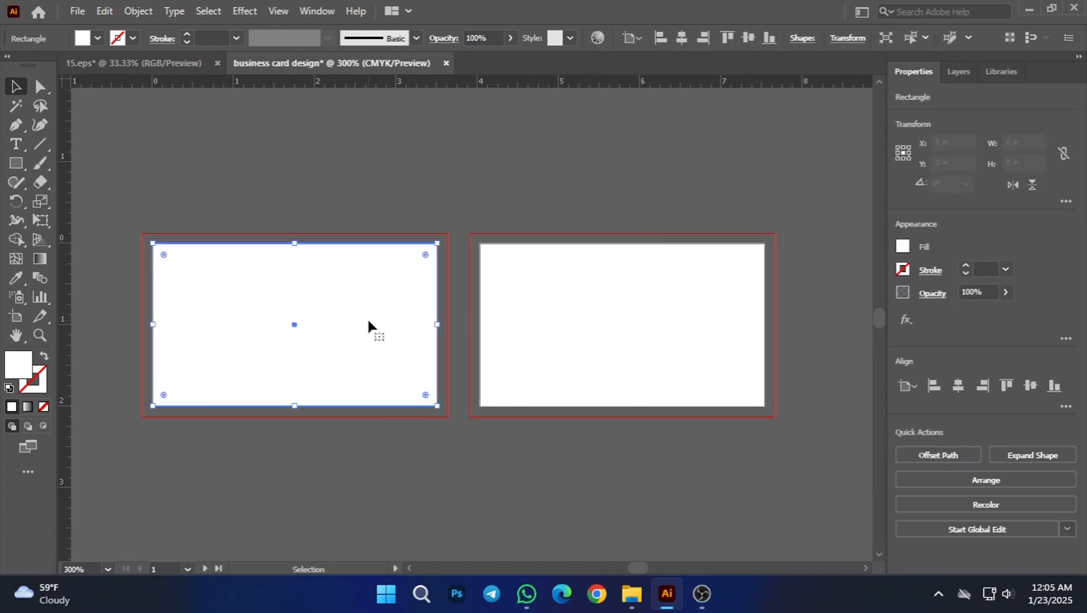
click(515, 205)
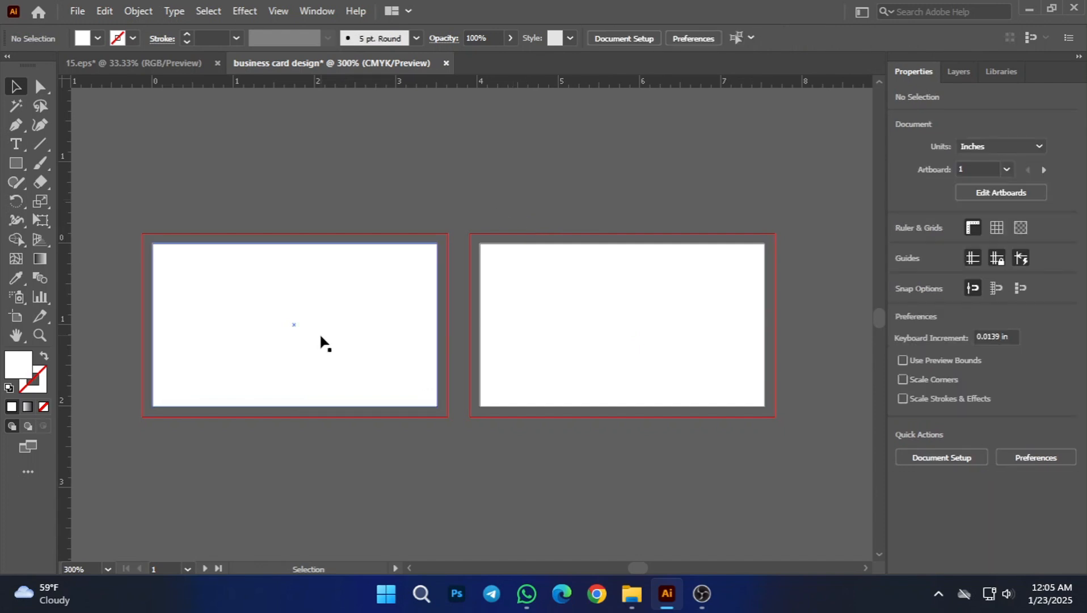
Step: Resize the first artboard's rectangle to 3.25 in wide and 1.75 in high and convert it to guides
click(321, 337)
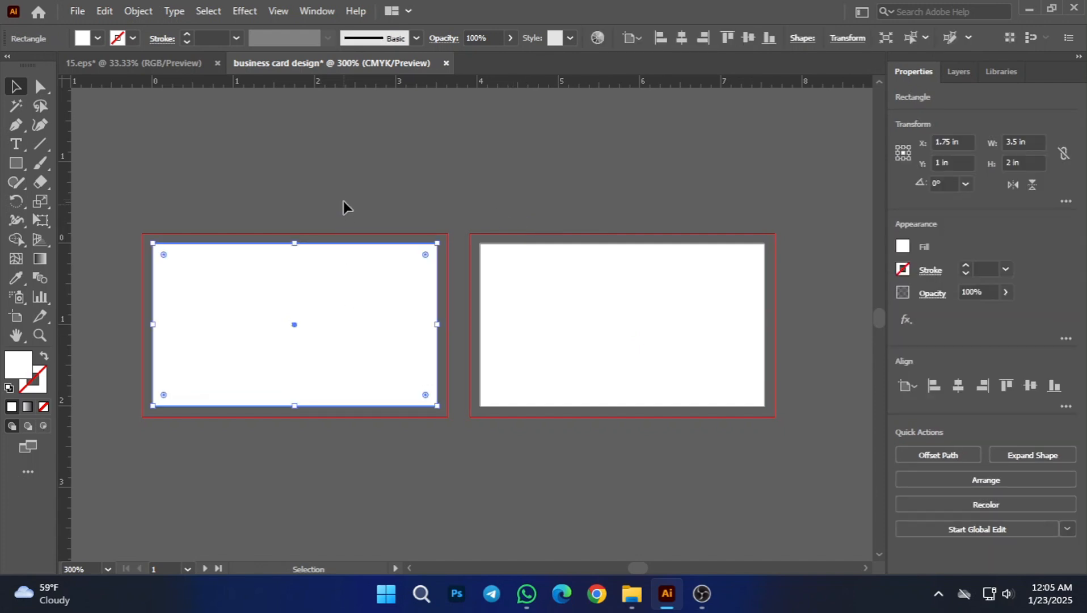
click(343, 201)
click(333, 315)
click(845, 38)
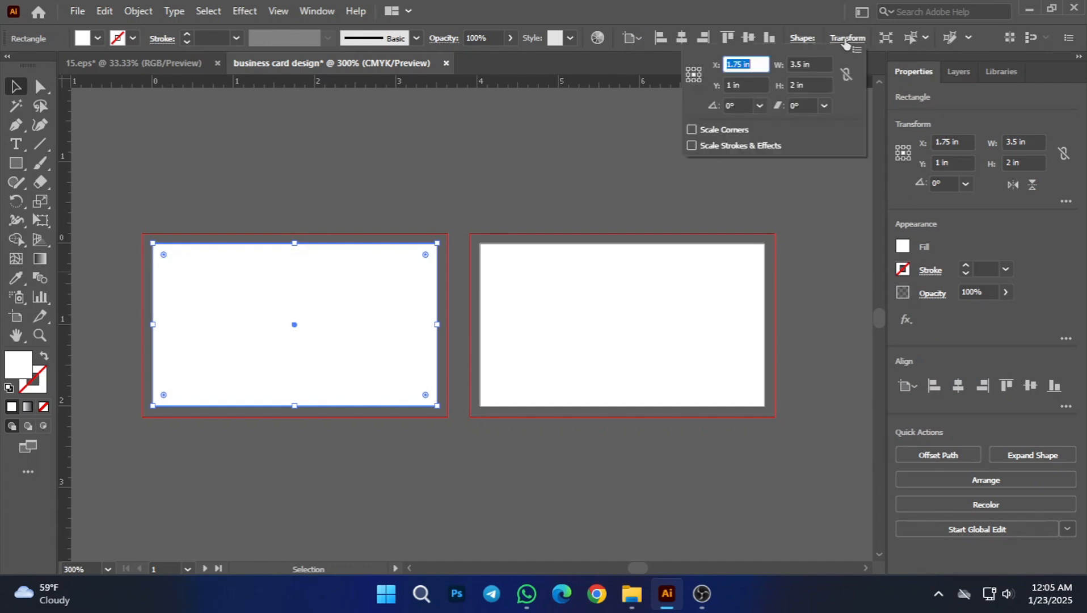
drag(804, 64, 798, 64)
click(814, 65)
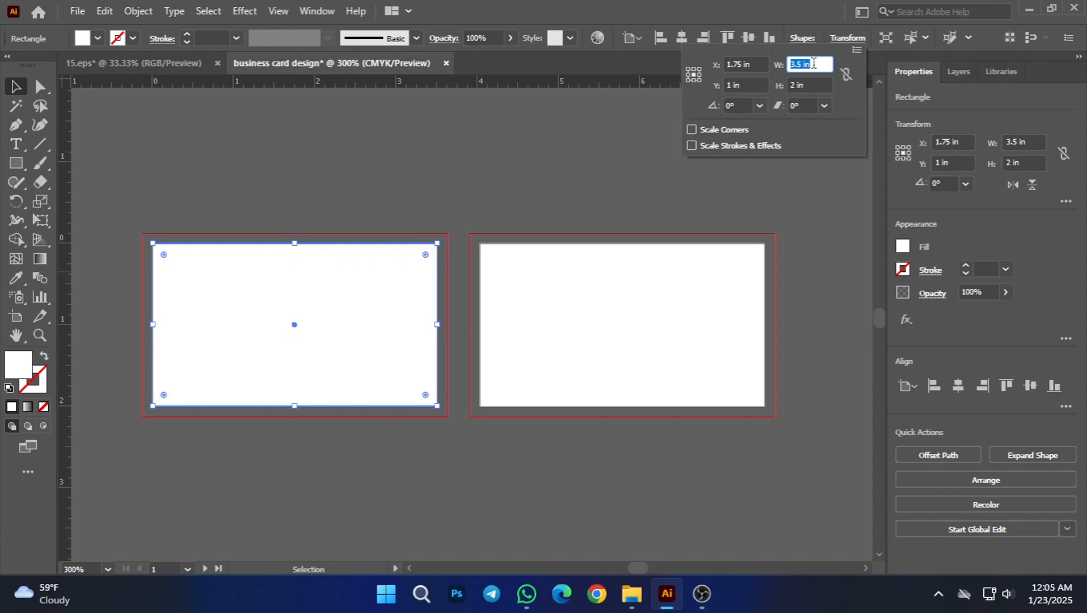
text(3)
double_click(809, 85)
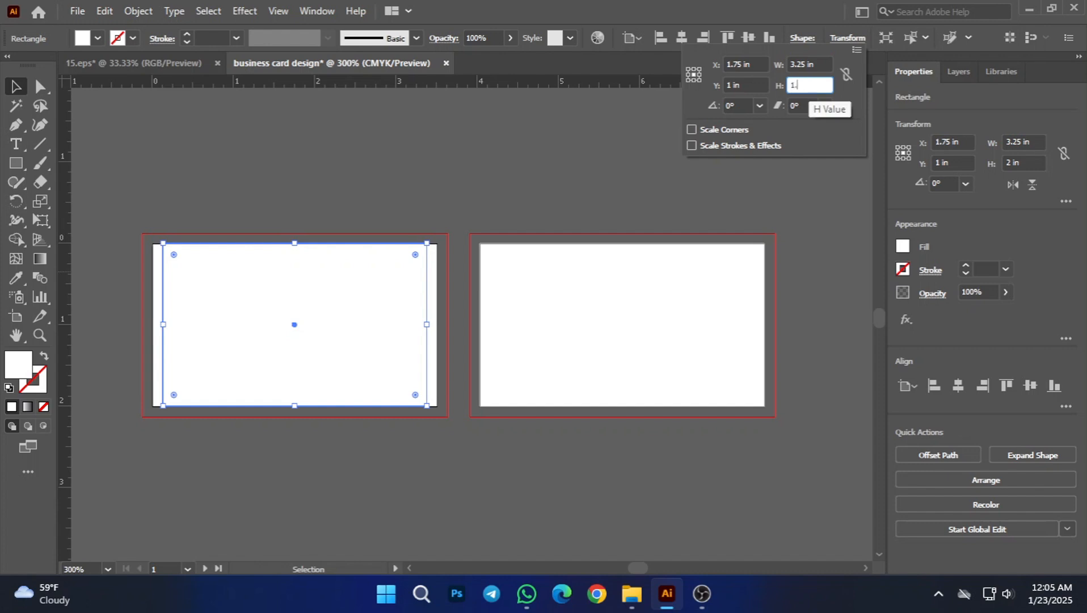
text(1.75)
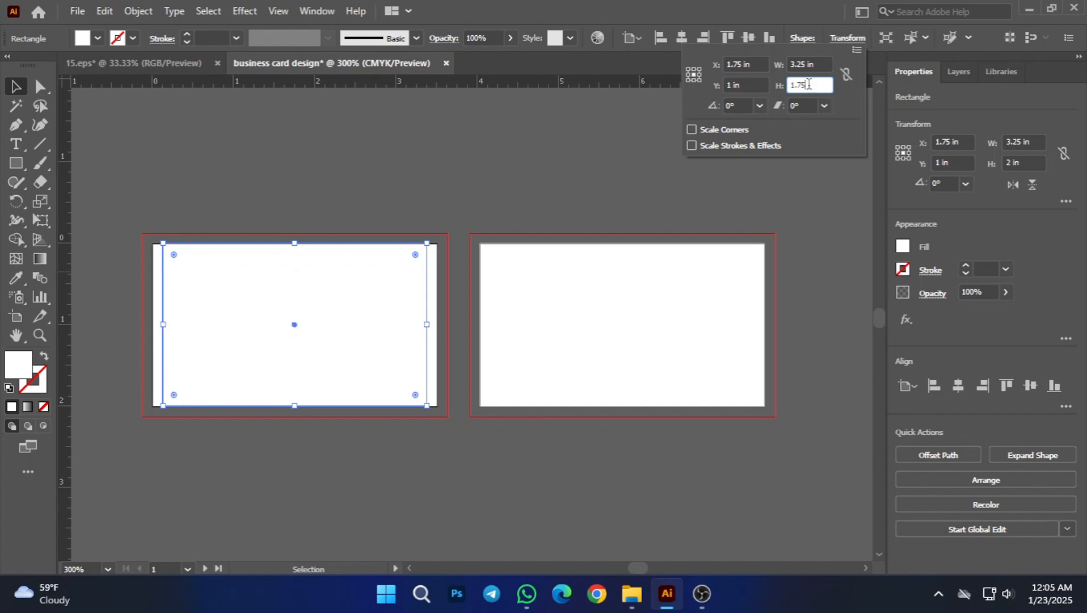
key(Return)
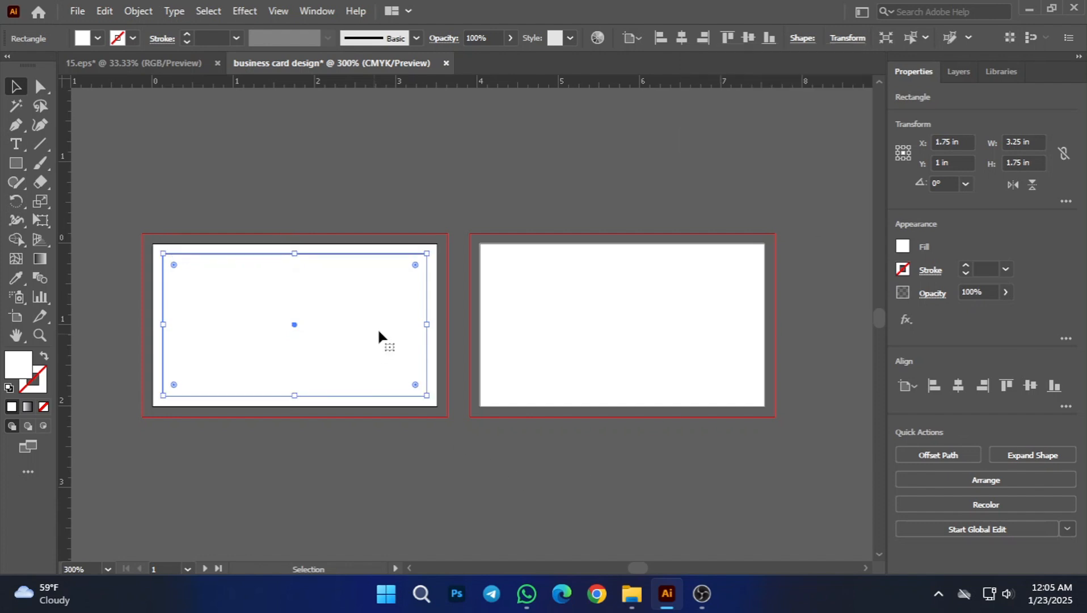
right_click(279, 253)
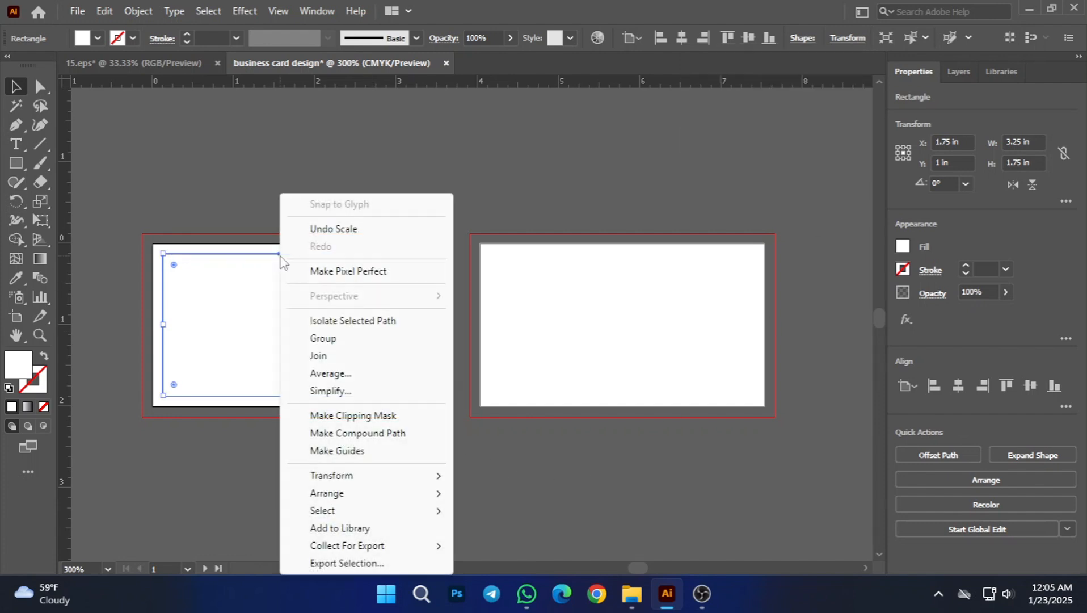
click(345, 452)
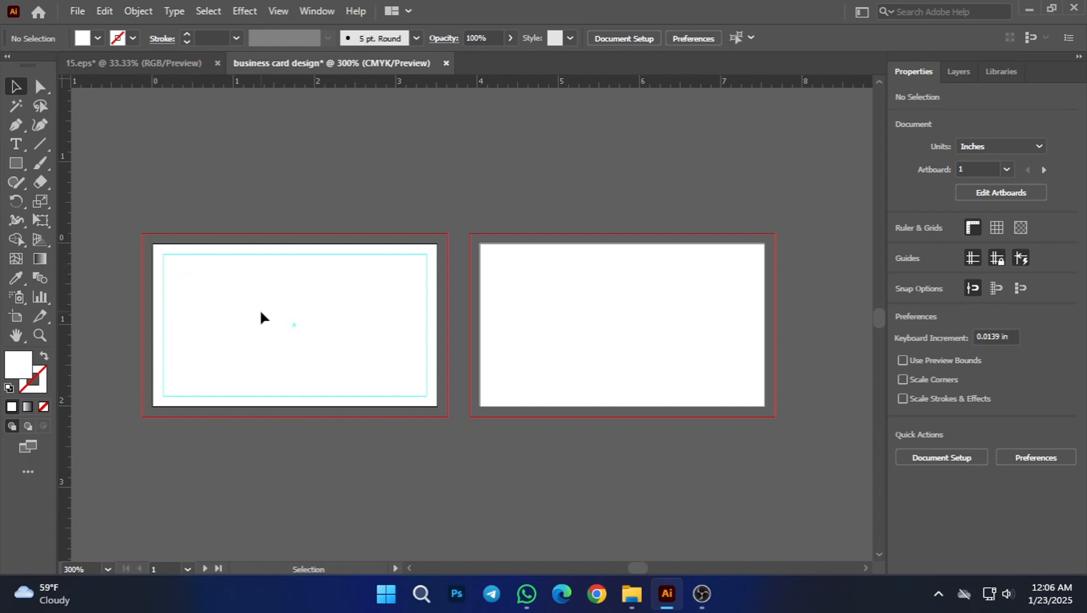
Step: Resize the second artboard's rectangle to 3.25 in wide and 1.75 in high and convert it to guides
click(569, 349)
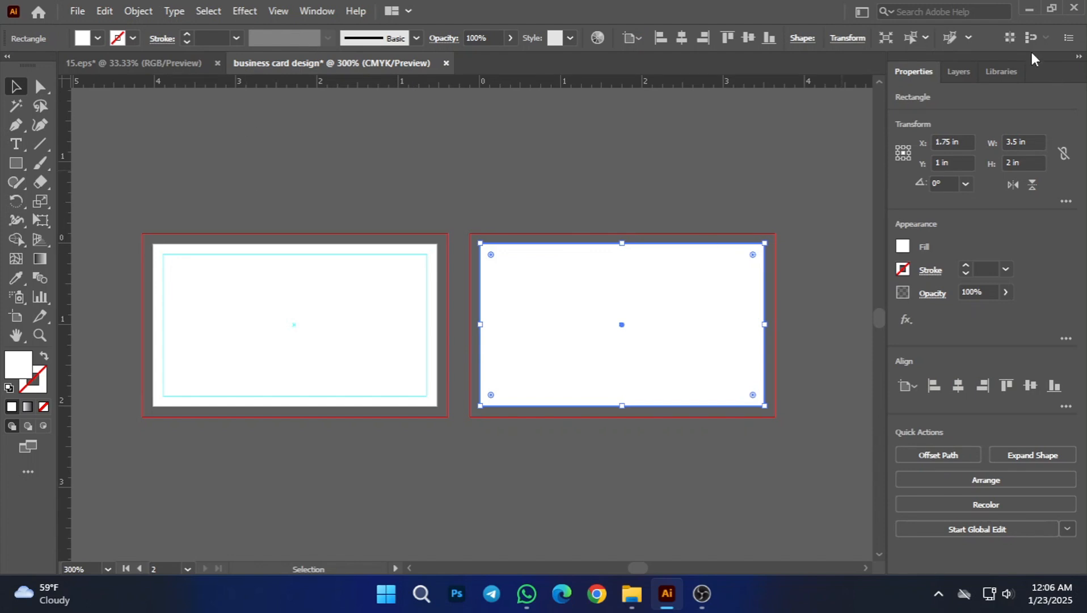
click(859, 43)
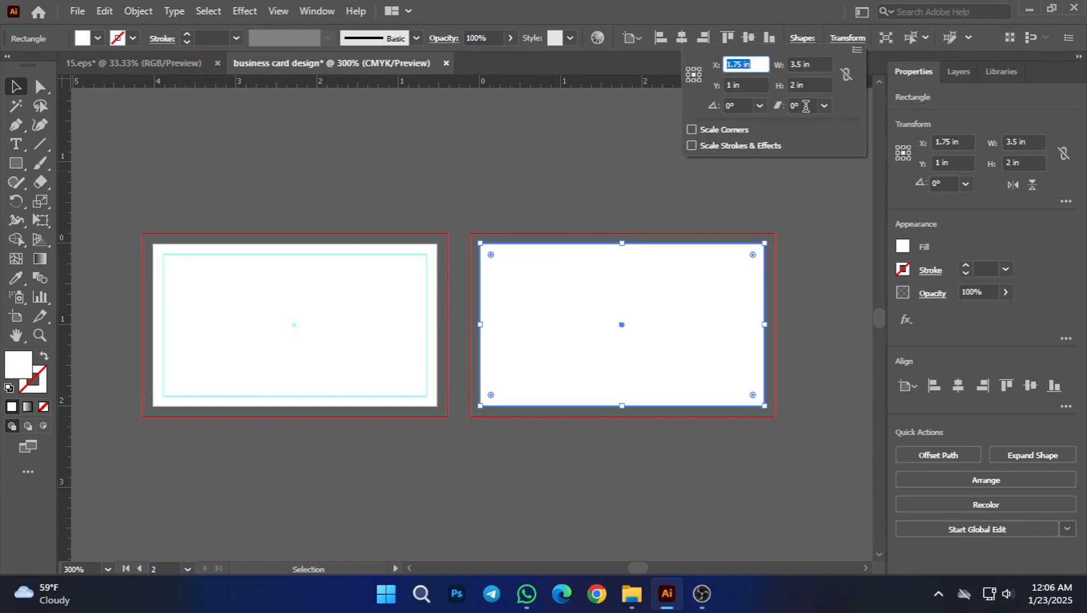
click(812, 64)
text(3)
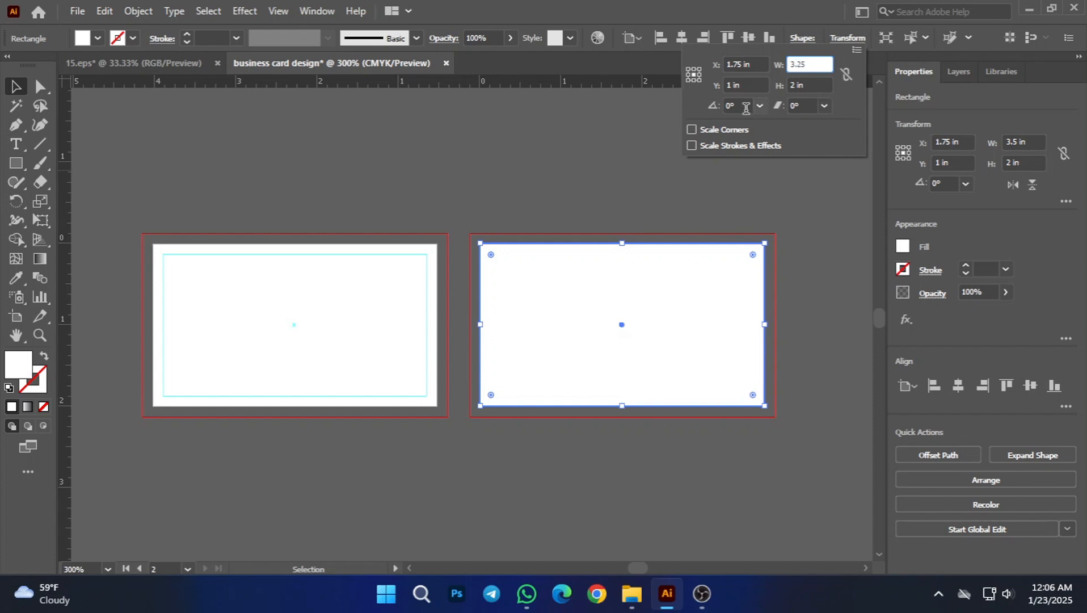
click(813, 80)
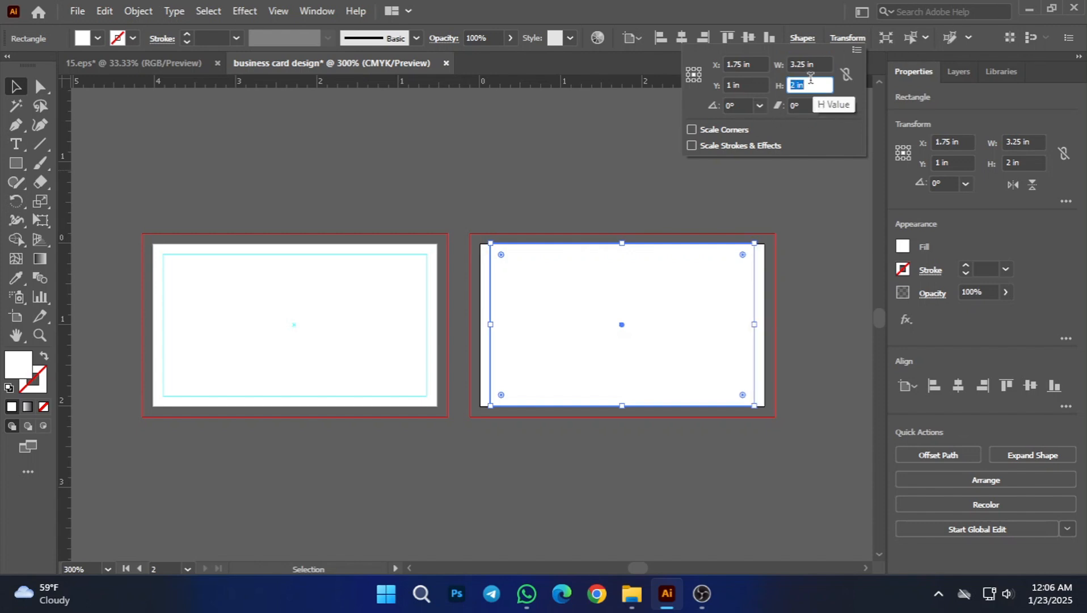
text(1.75)
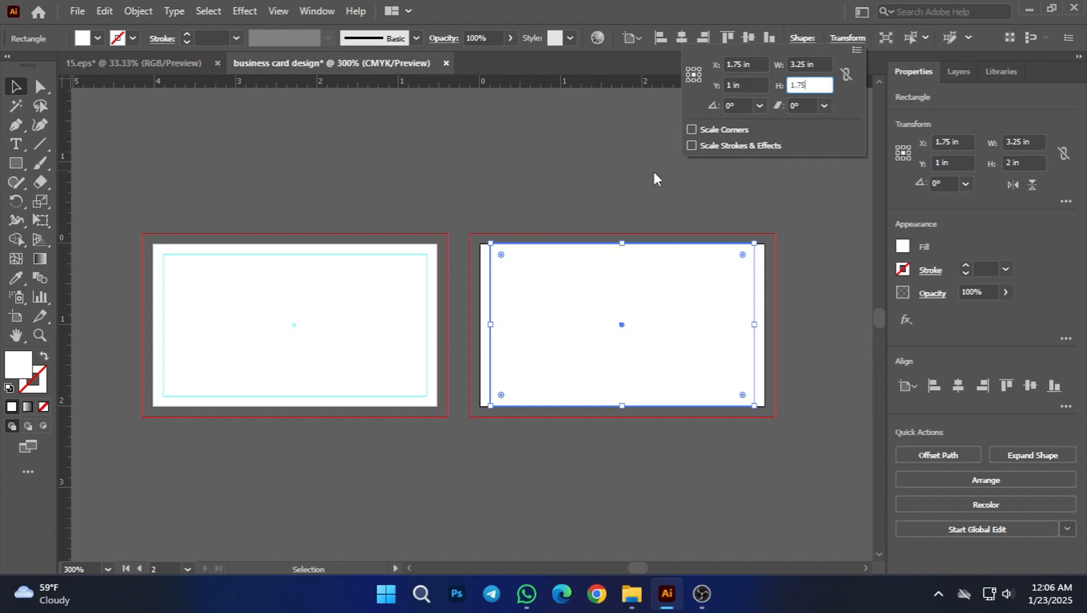
key(Return)
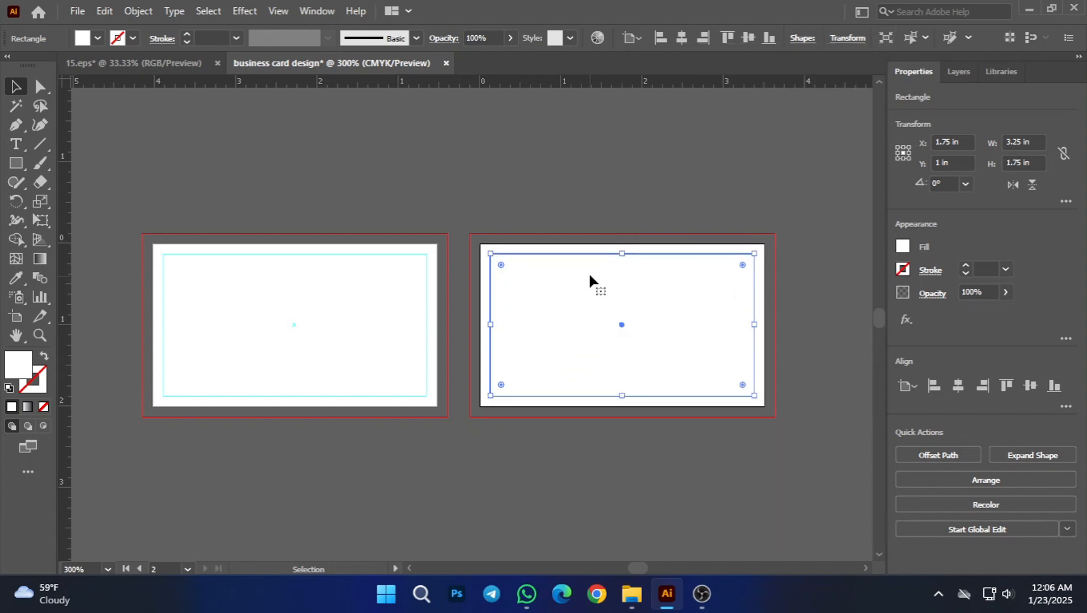
right_click(586, 253)
click(647, 450)
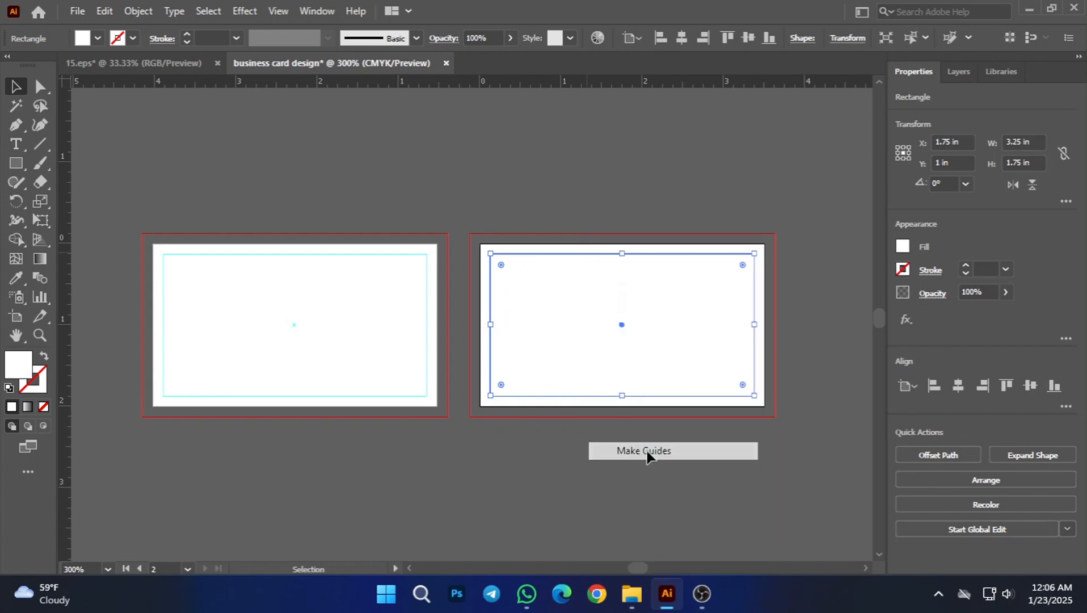
click(362, 290)
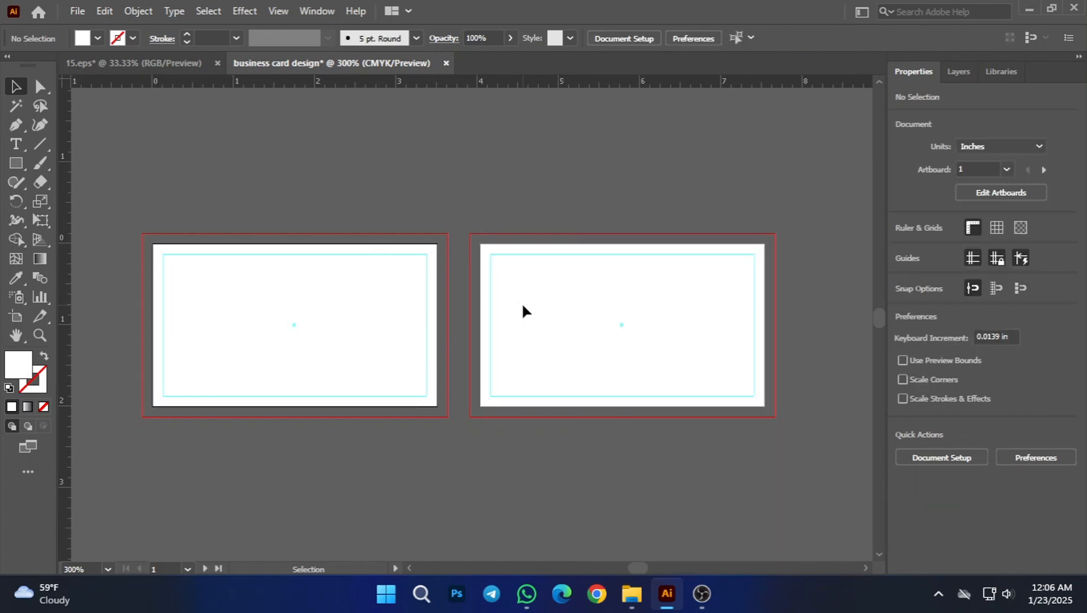
Step: Draw a 3.75 × 2.25 in rectangle that fills the first artboard out to its bleed edges
key(space)
drag(318, 274, 360, 272)
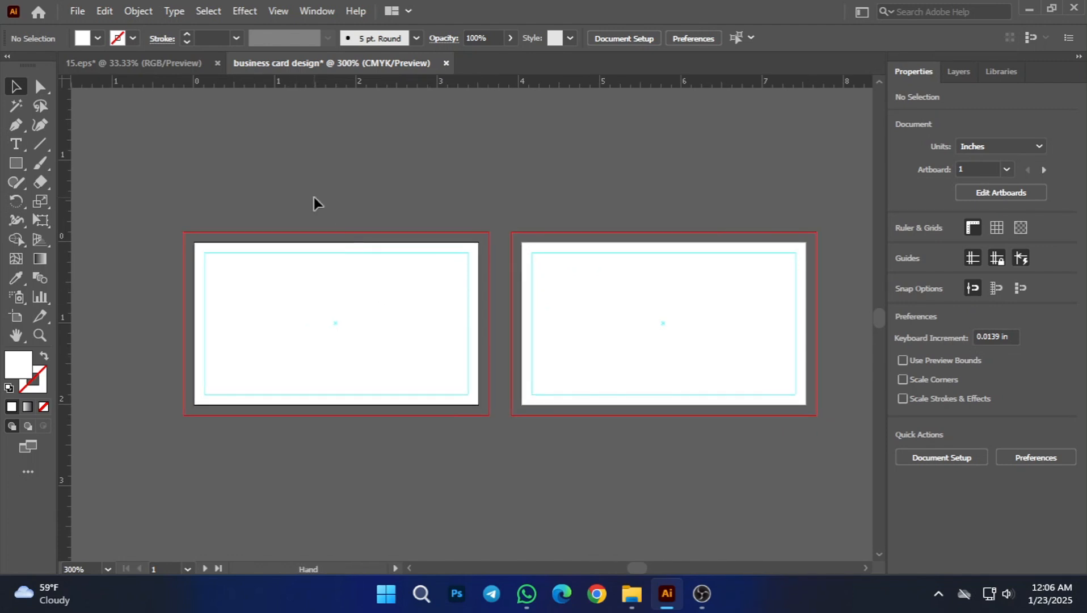
click(21, 163)
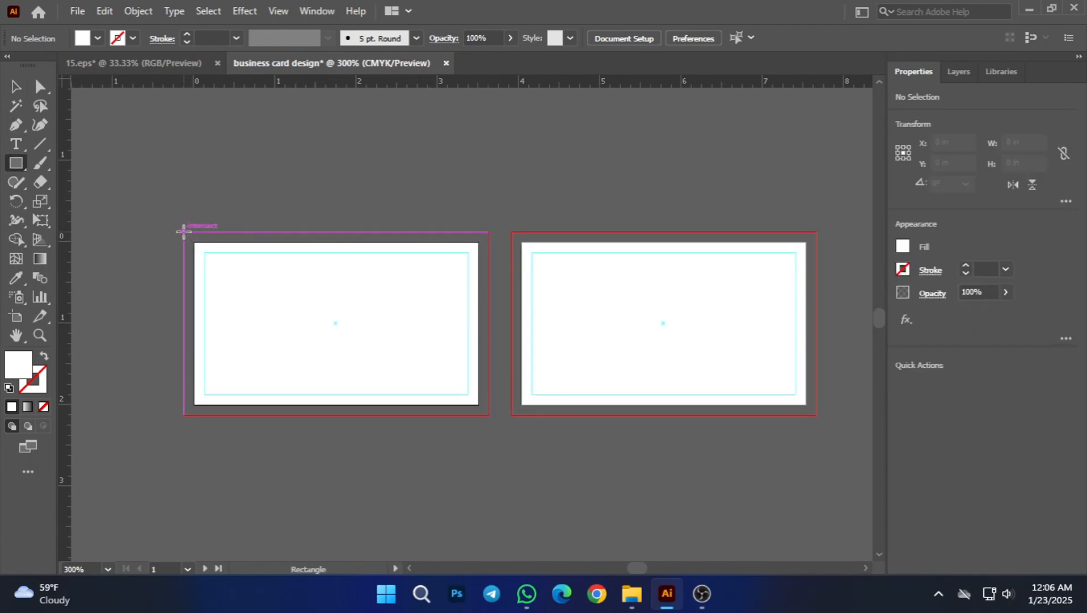
mouse_move(183, 232)
mouse_down()
mouse_move(332, 342)
mouse_move(456, 380)
mouse_move(489, 414)
mouse_up()
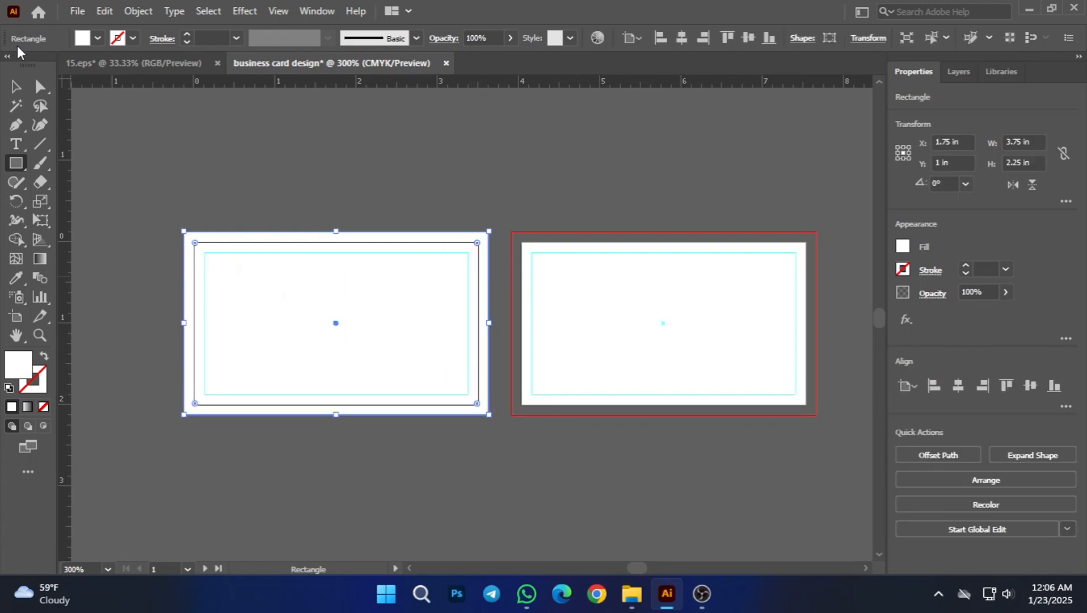
click(17, 91)
click(211, 190)
Step: Duplicate the full-bleed rectangle so that the copy fills the second artboard's bleed area
click(375, 339)
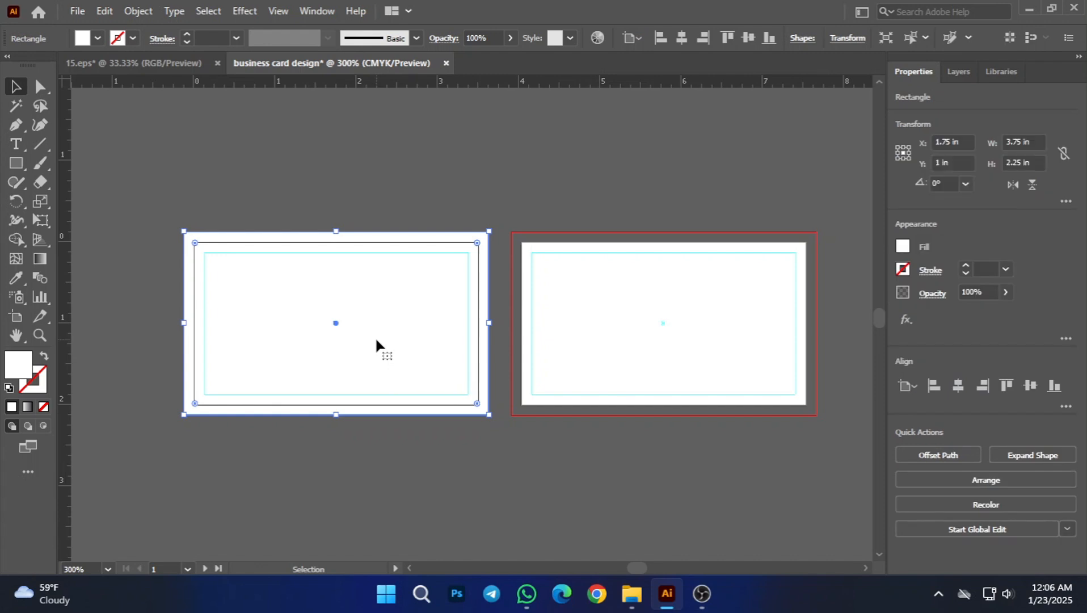
drag(369, 323, 695, 325)
click(632, 199)
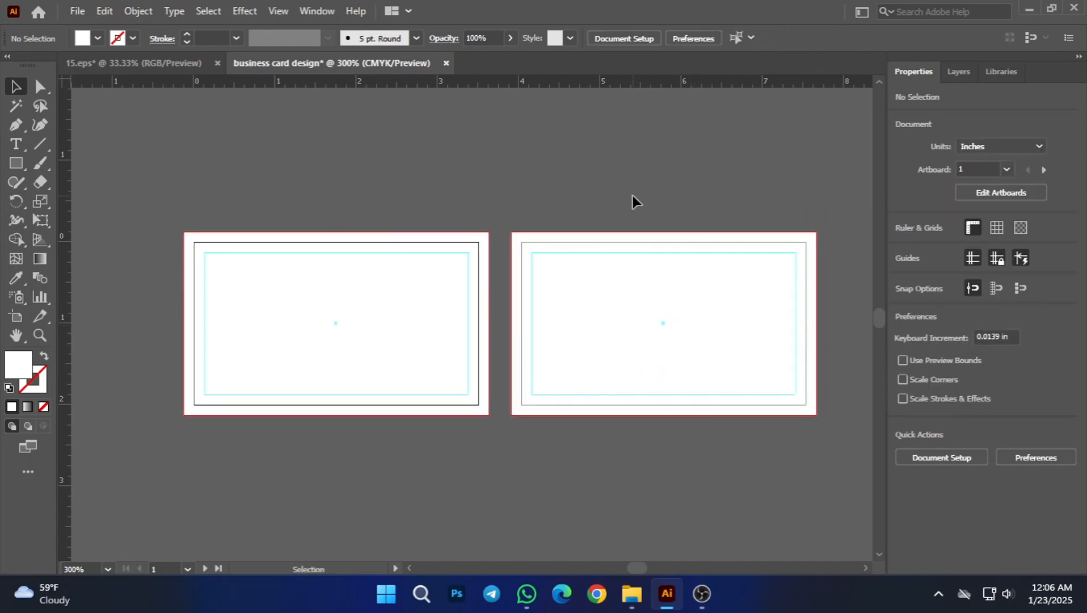
Step: Lock the full-bleed background rectangles on both artboards
click(353, 355)
click(498, 461)
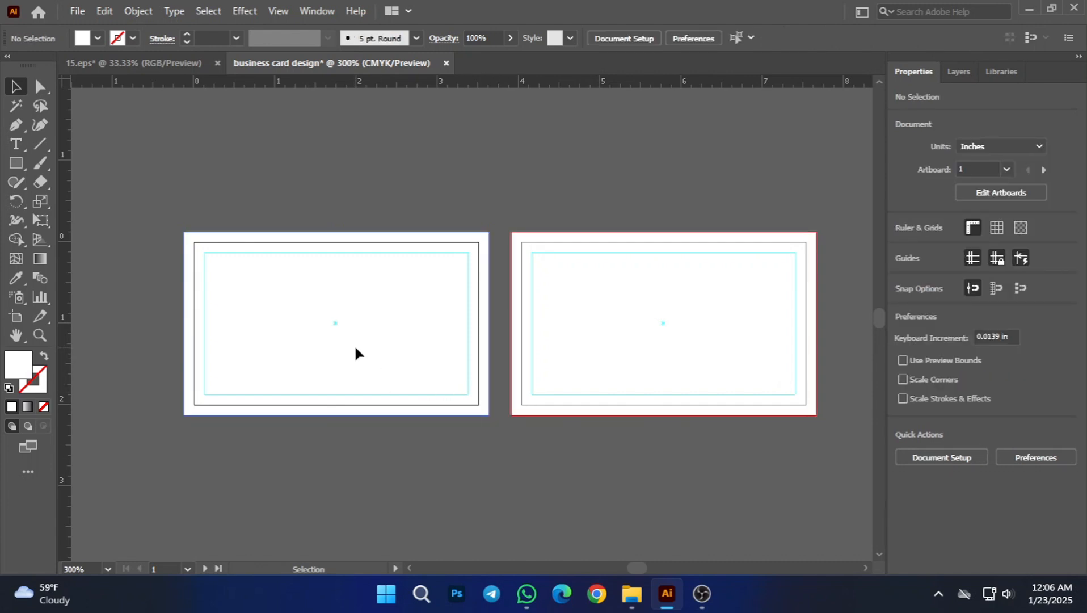
click(355, 353)
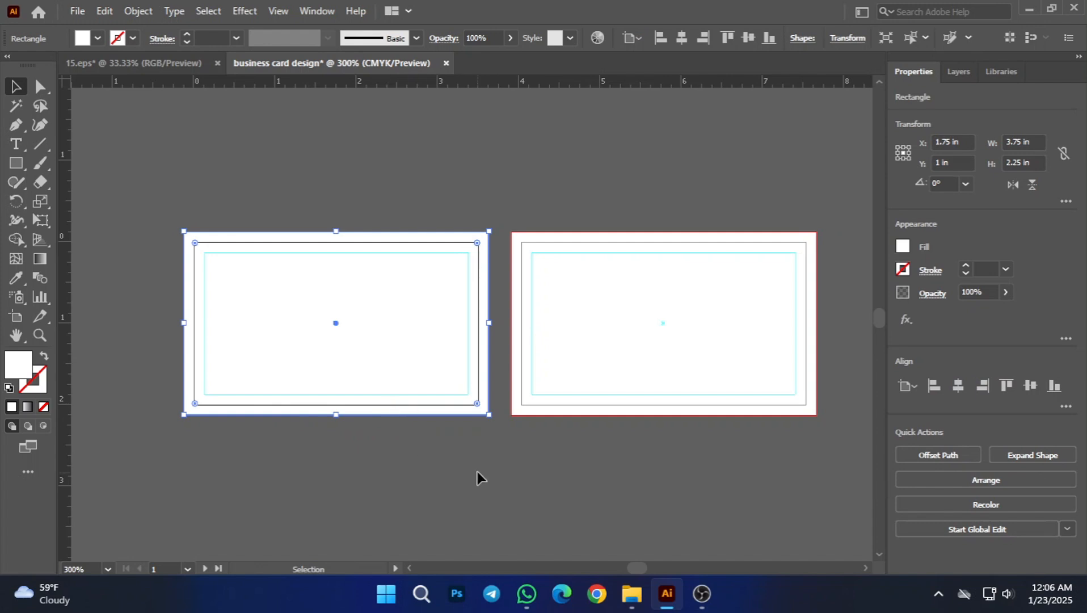
click(522, 423)
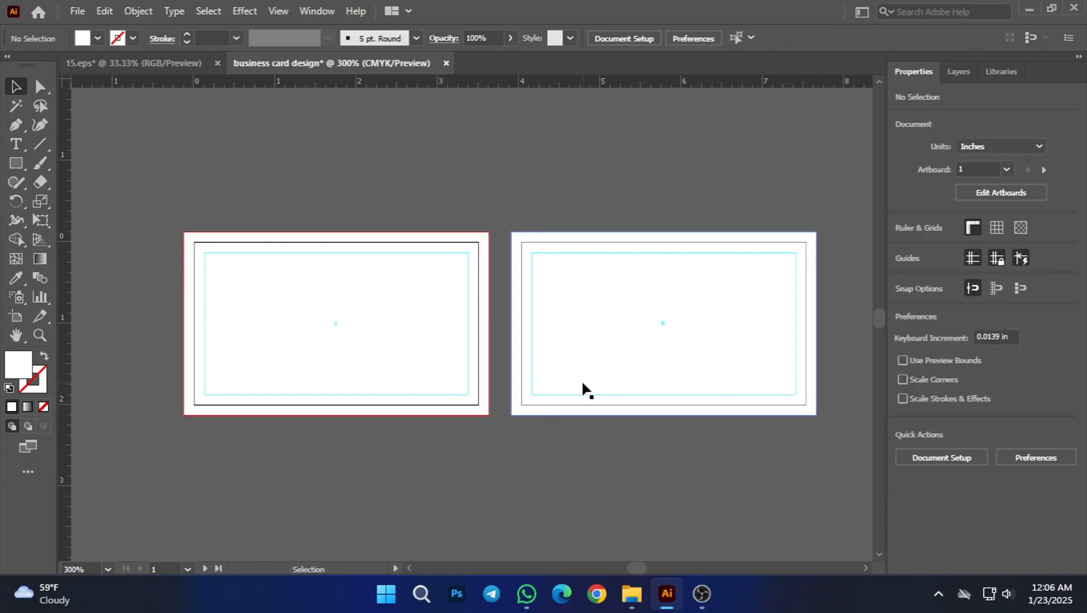
click(630, 335)
key(ctrl+2)
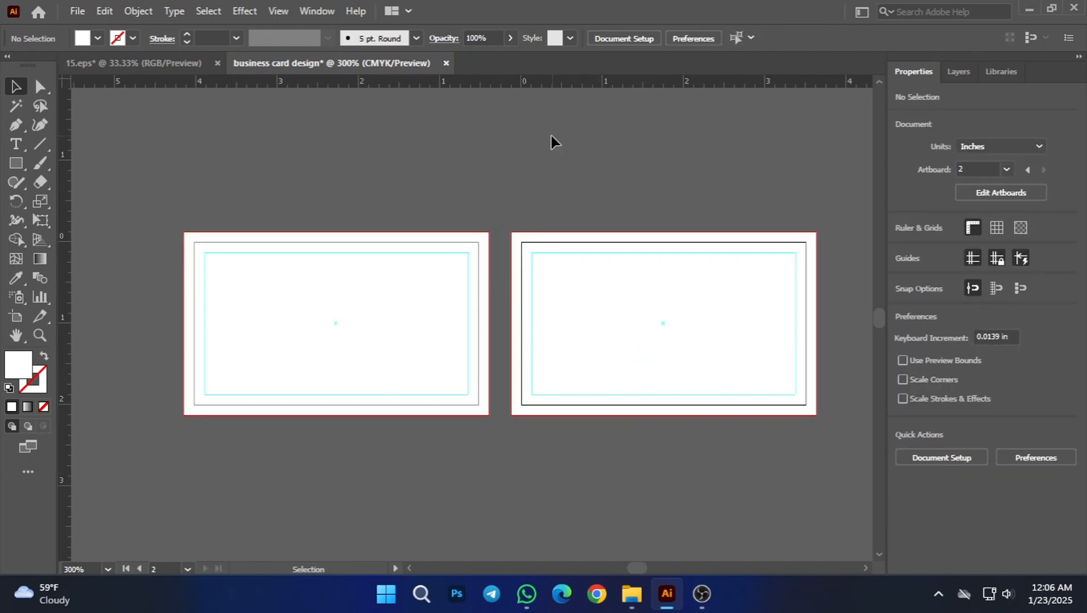
click(267, 341)
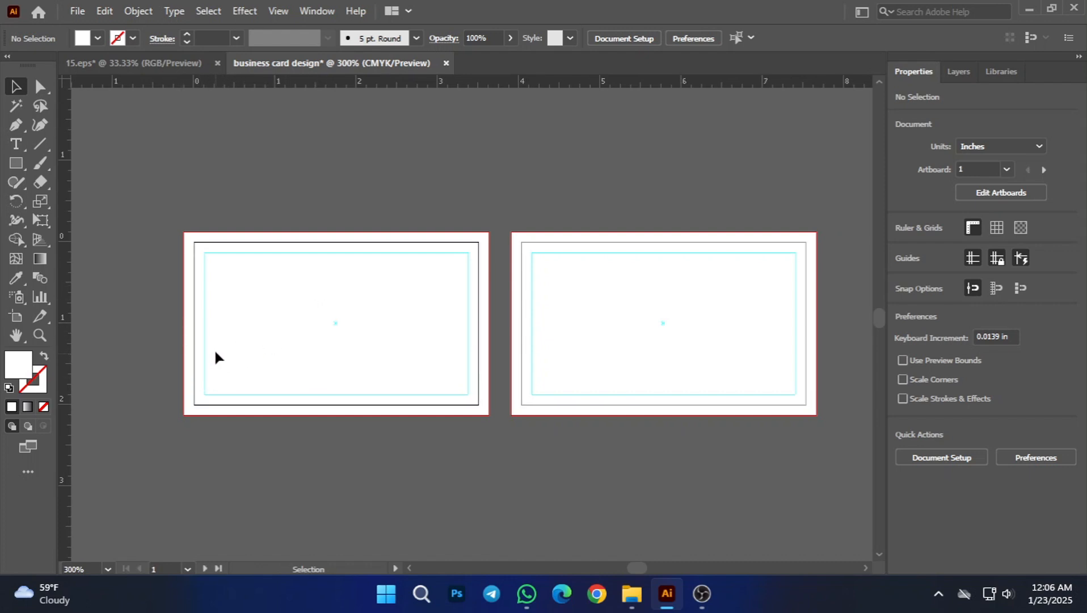
Step: Draw a closed Pen shape over the second card's right part, its left side curving from the top bleed edge to the bottom bleed edge's center
scroll(200, 317, up, 1)
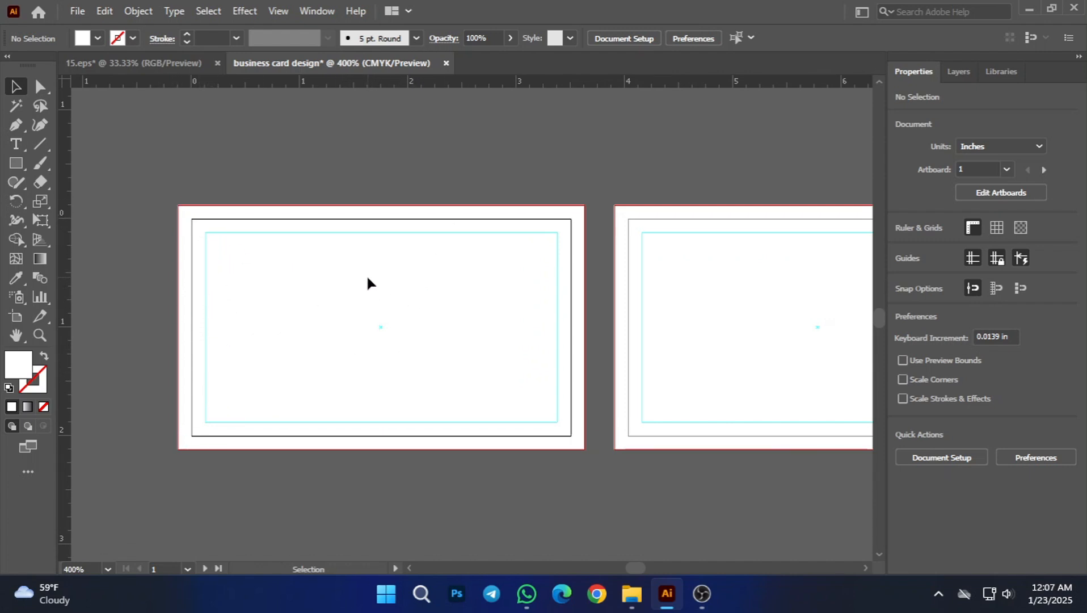
scroll(389, 269, down, 1)
scroll(573, 300, down, 1)
drag(814, 149, 622, 203)
scroll(623, 272, down, 1)
drag(733, 243, 639, 257)
scroll(513, 362, up, 2)
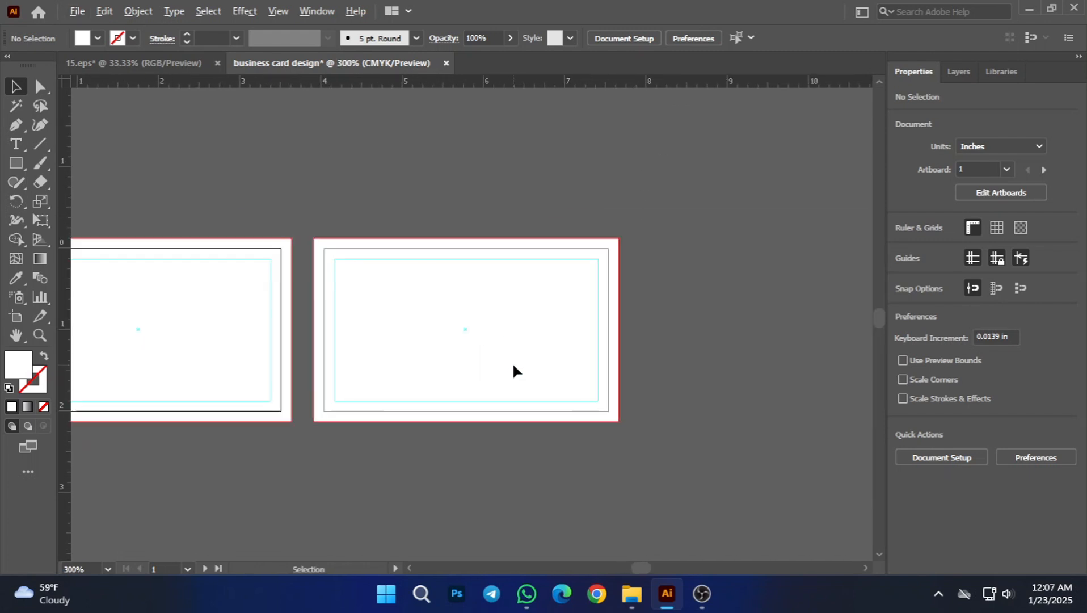
drag(725, 272, 762, 257)
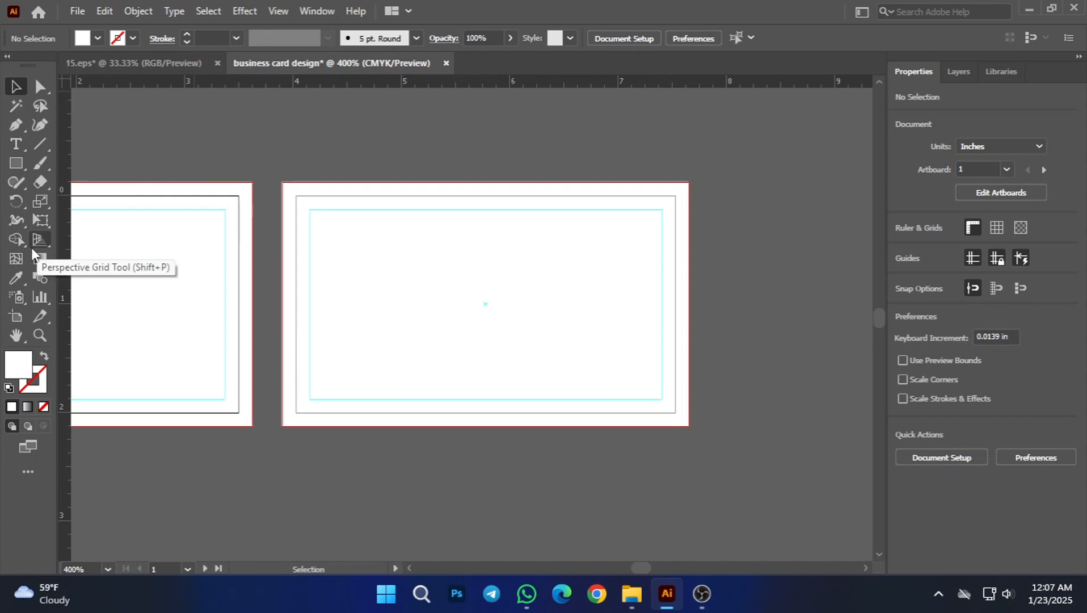
click(16, 124)
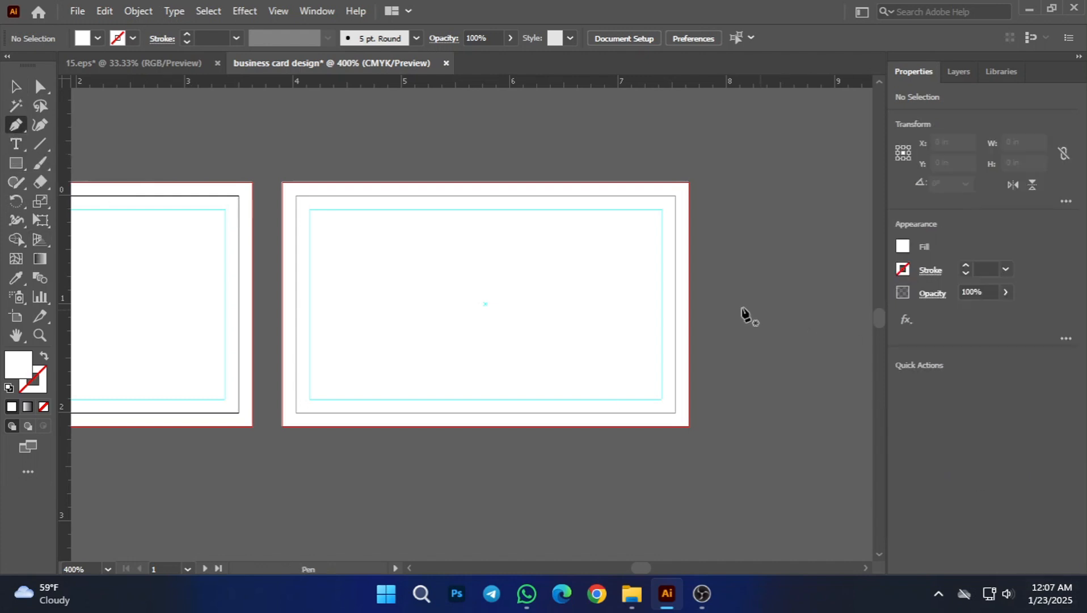
click(552, 182)
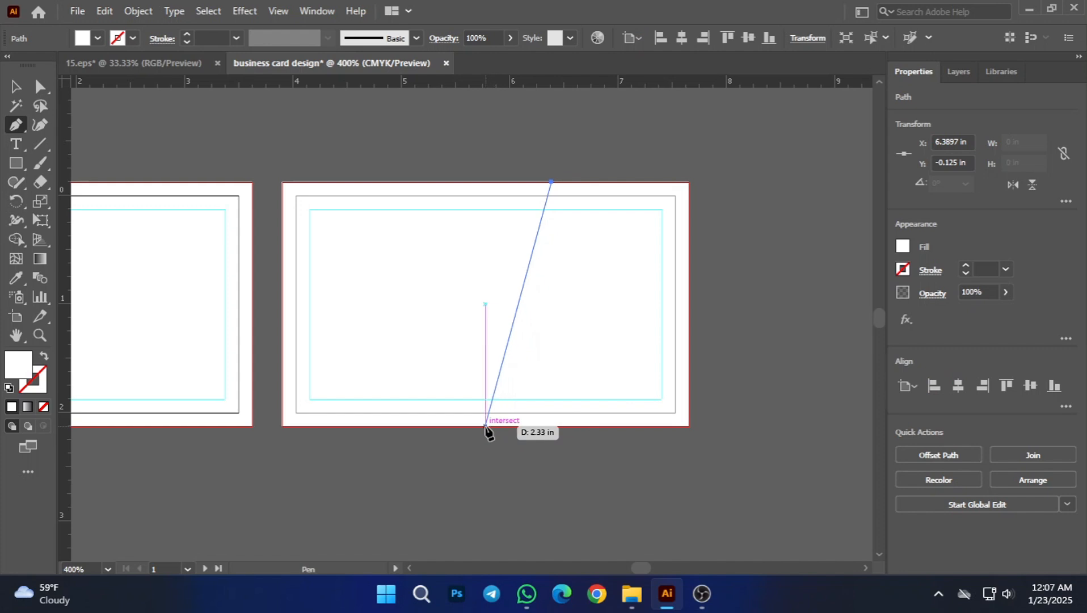
drag(486, 426, 379, 553)
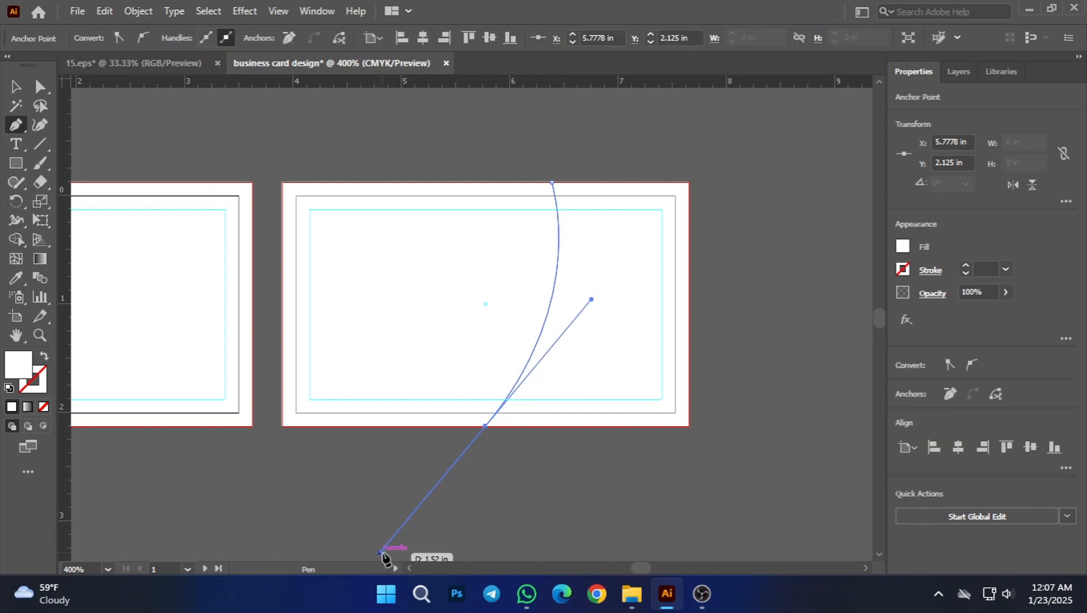
click(486, 427)
click(689, 425)
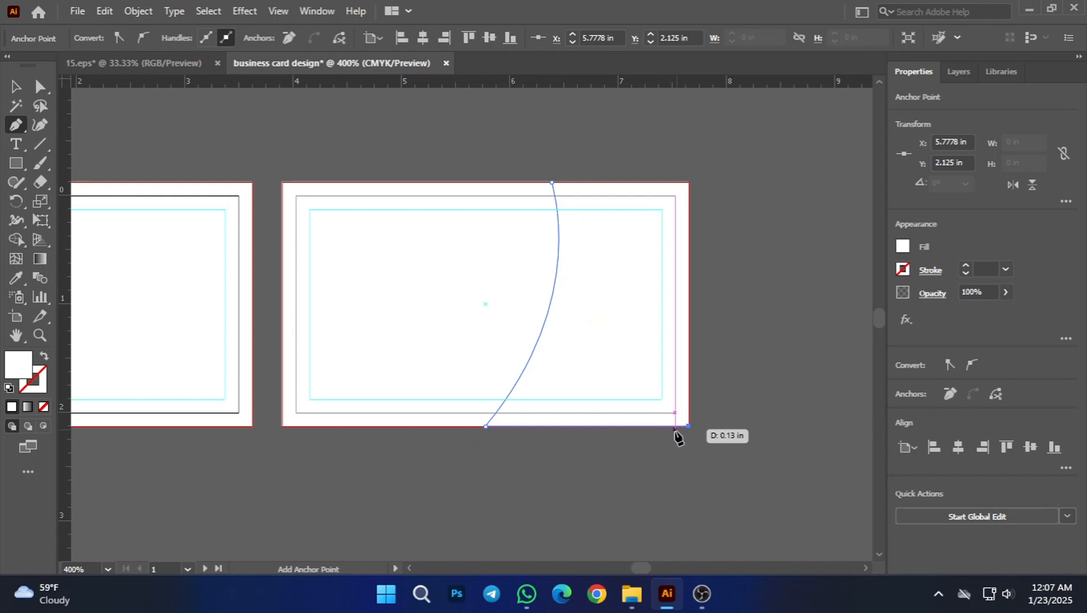
click(689, 182)
click(552, 182)
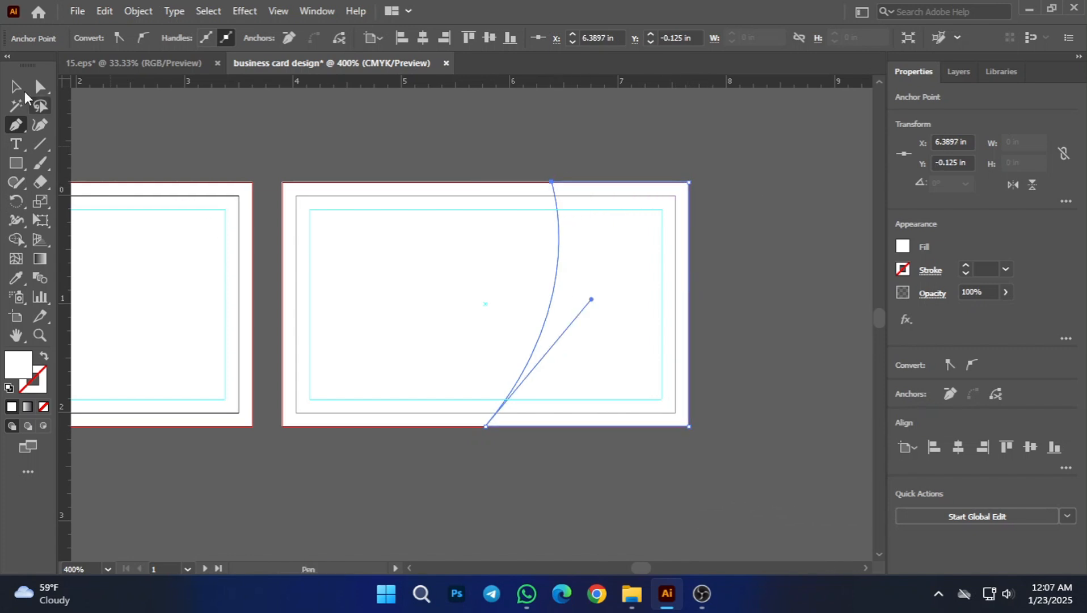
click(16, 87)
click(547, 254)
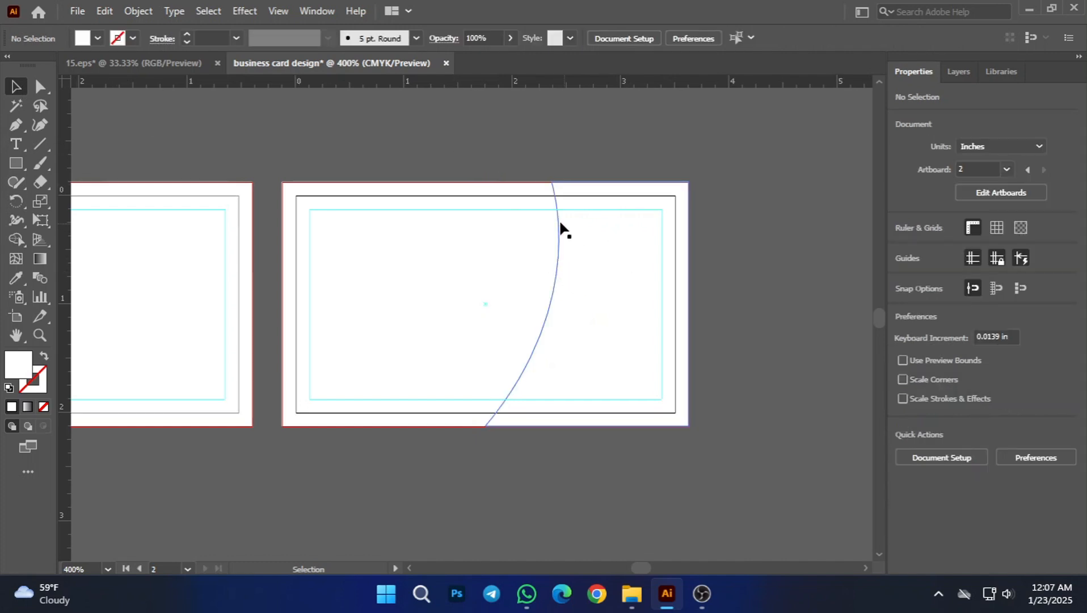
Step: Fill the curved shape on the second card's right part with orange
click(558, 224)
click(97, 38)
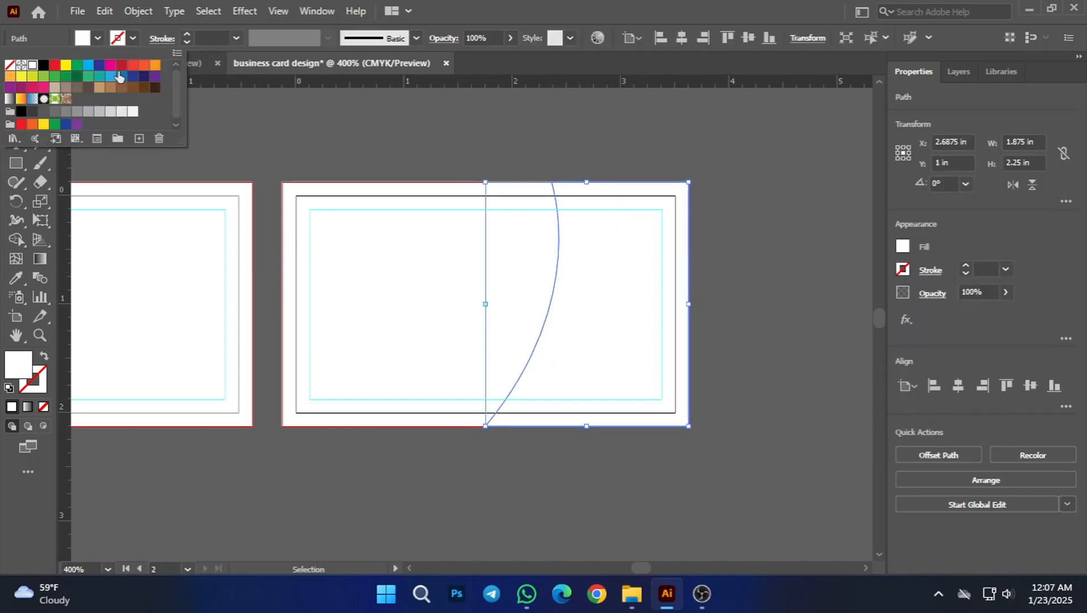
click(154, 69)
click(371, 140)
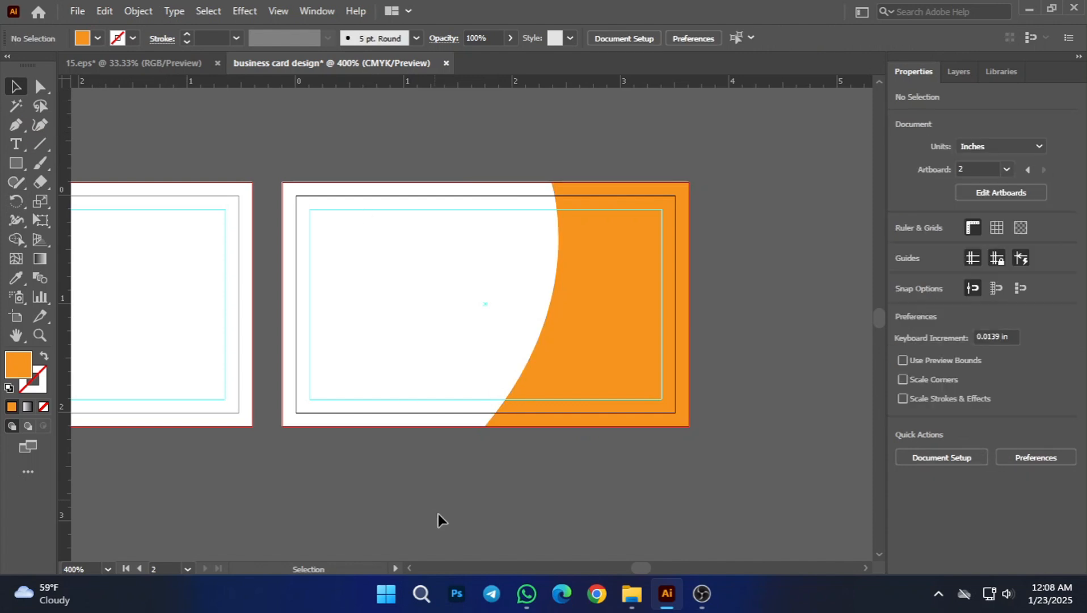
Step: Switch to the 15.eps document and group its name, title, contact details, icons and QR code
scroll(428, 475, down, 1)
scroll(428, 469, left, 1)
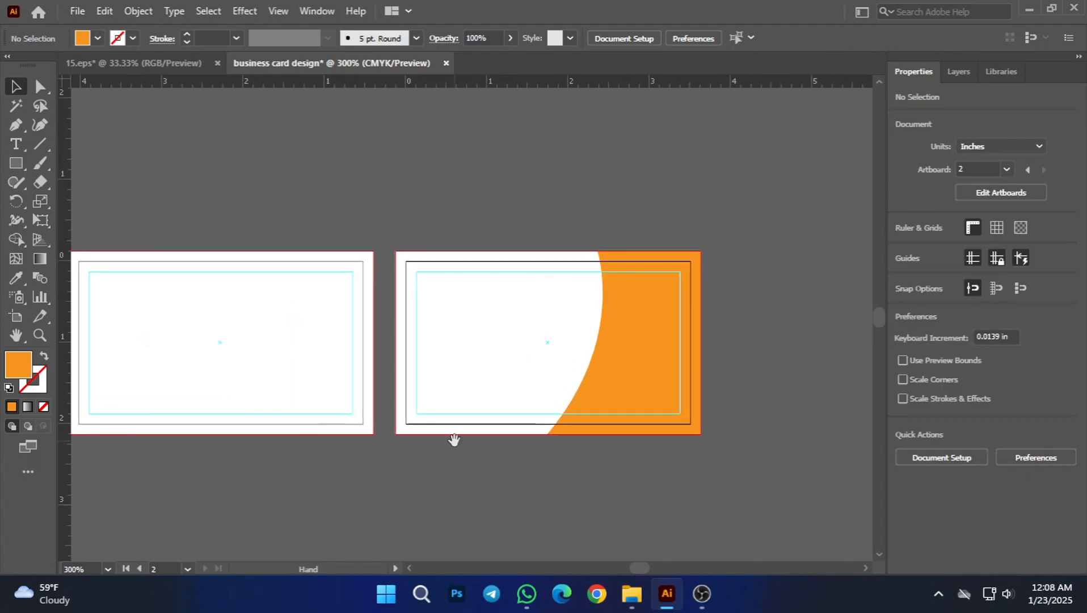
scroll(446, 460, down, 1)
scroll(493, 502, up, 1)
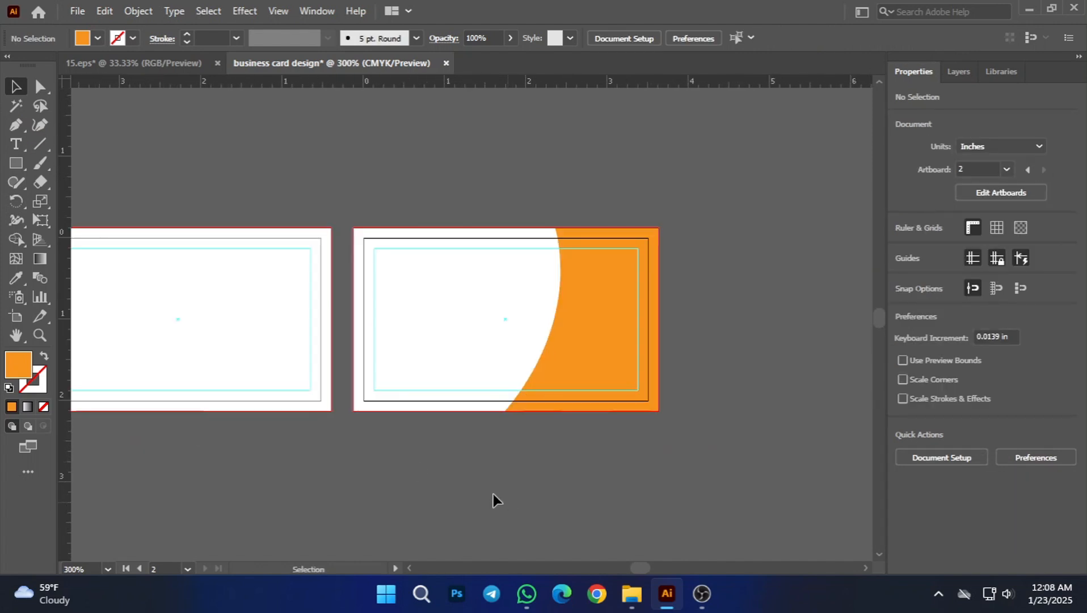
scroll(471, 466, left, 1)
scroll(471, 458, down, 1)
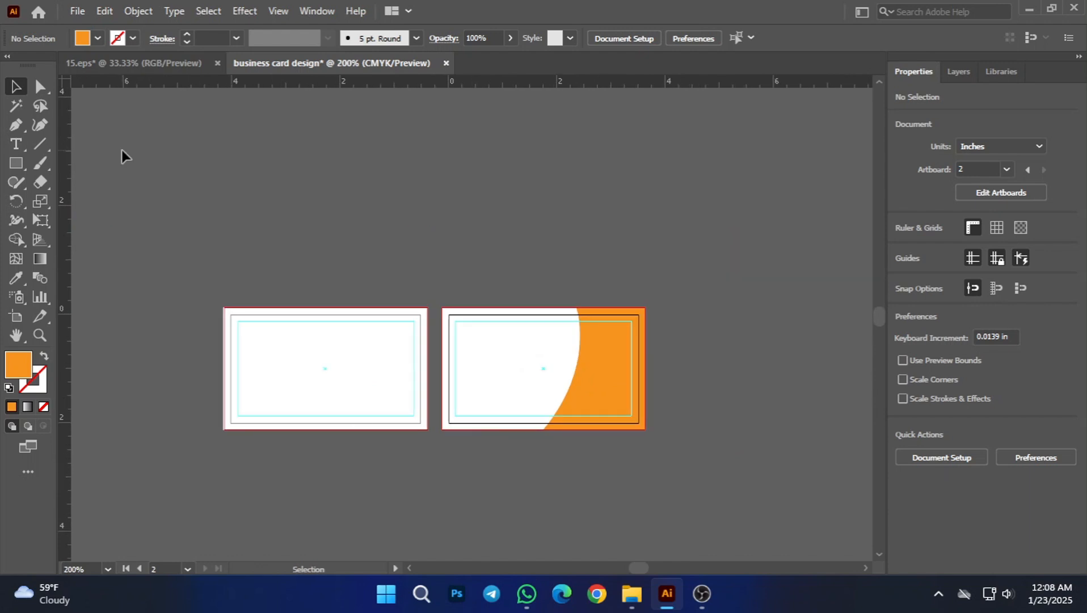
click(149, 64)
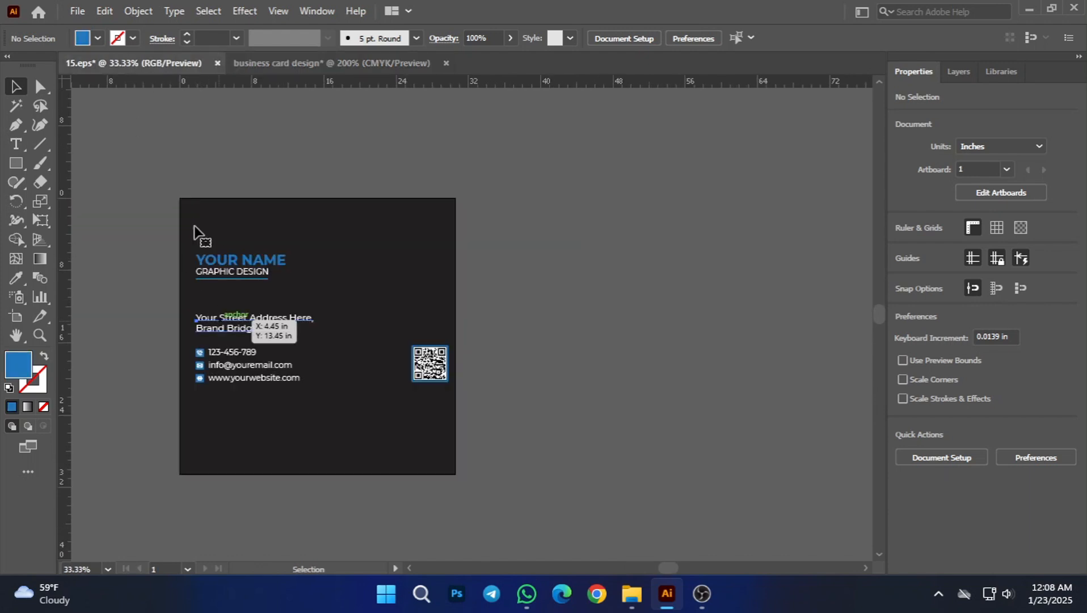
drag(194, 226, 460, 432)
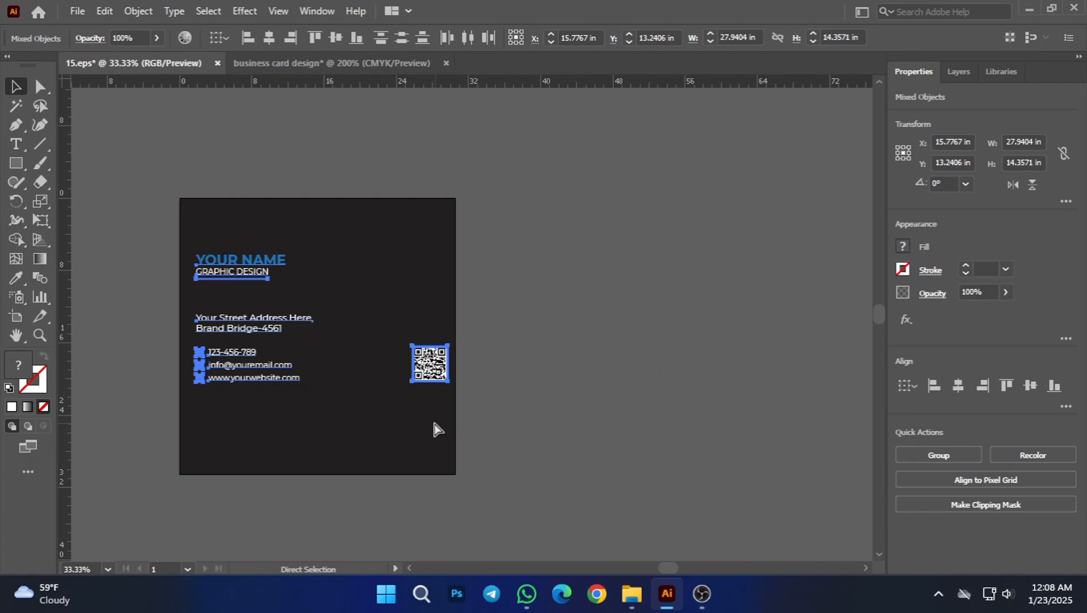
key(ctrl+g)
Step: Move the grouped contact content from 15.eps into the business card design document
drag(276, 324, 307, 66)
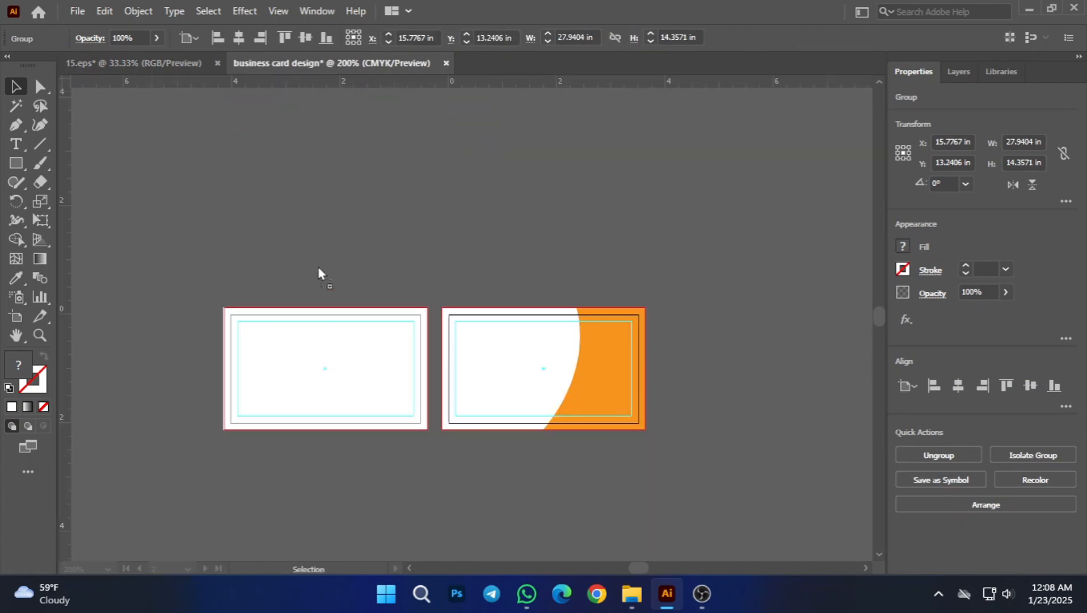
drag(318, 271, 315, 231)
scroll(275, 325, down, 1)
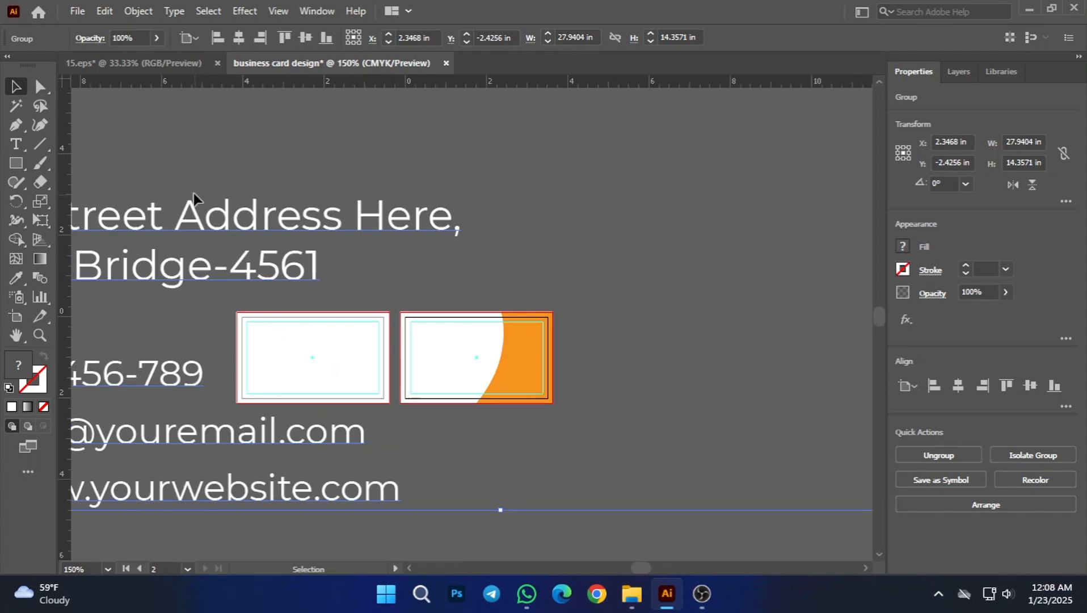
scroll(225, 217, down, 2)
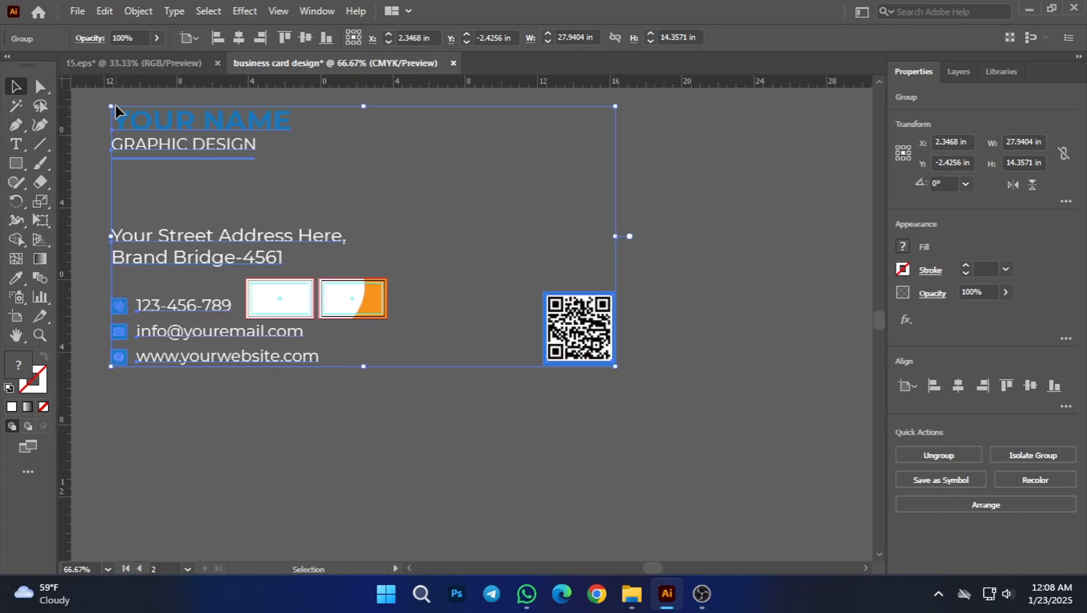
Step: Scale the contact content group down proportionally to about 5 in wide and place it by the first card's left side
drag(112, 107, 433, 273)
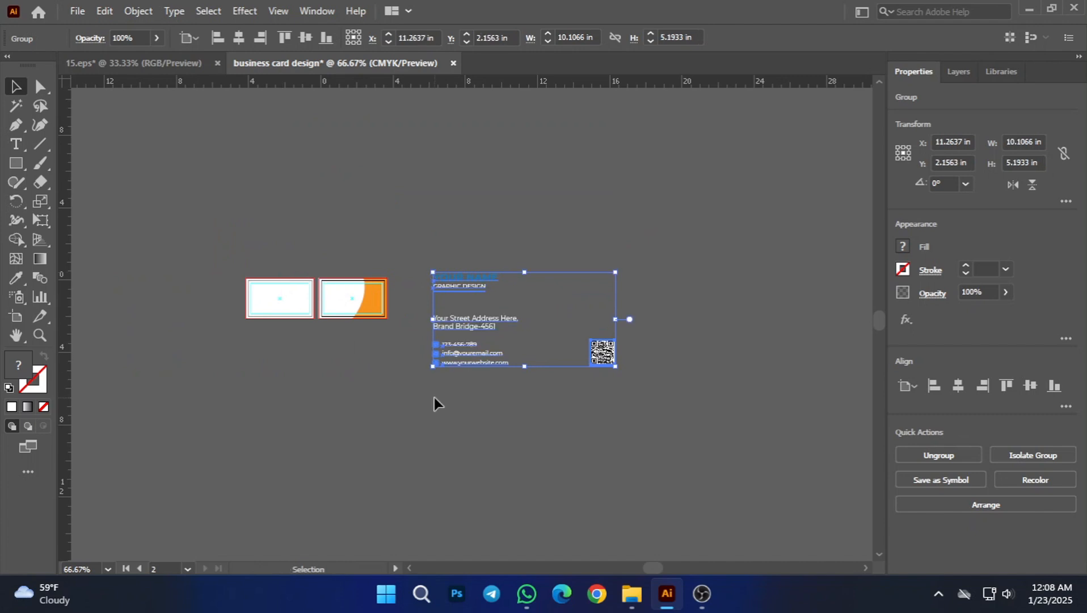
drag(449, 323, 193, 318)
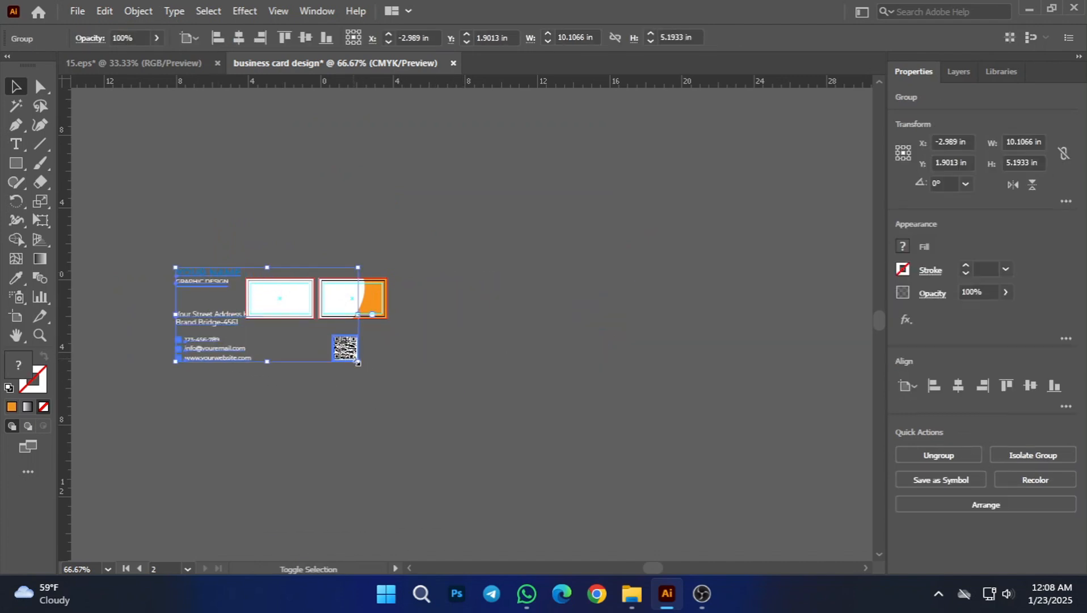
drag(357, 362, 266, 313)
click(325, 394)
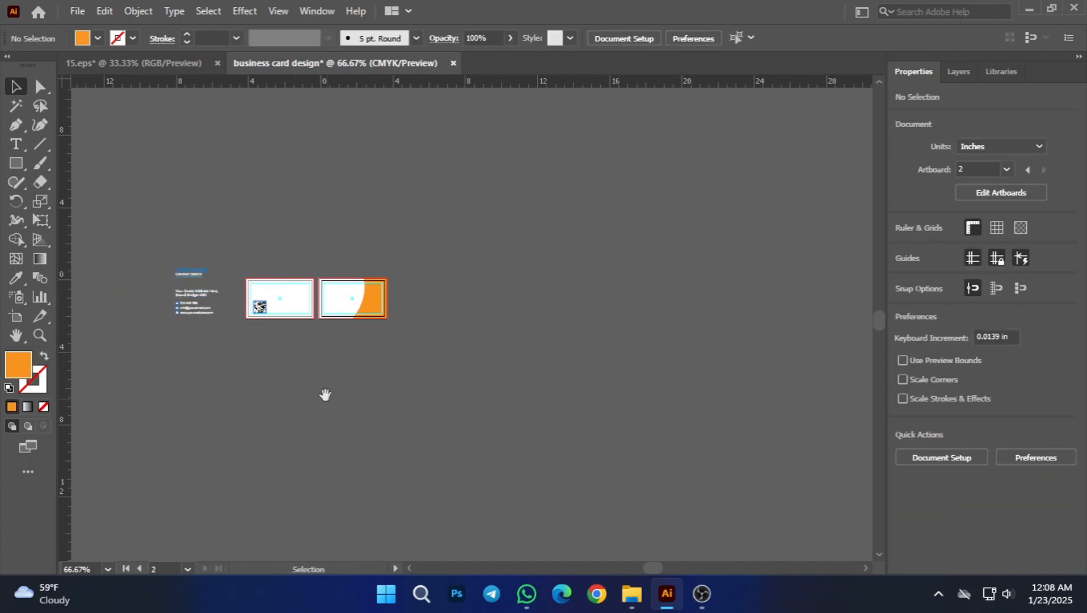
Step: Move the contact content group to the empty canvas above the two cards
scroll(327, 391, left, 2)
scroll(328, 397, up, 3)
drag(194, 323, 318, 226)
click(359, 441)
drag(431, 348, 335, 462)
scroll(341, 463, up, 1)
drag(572, 333, 585, 301)
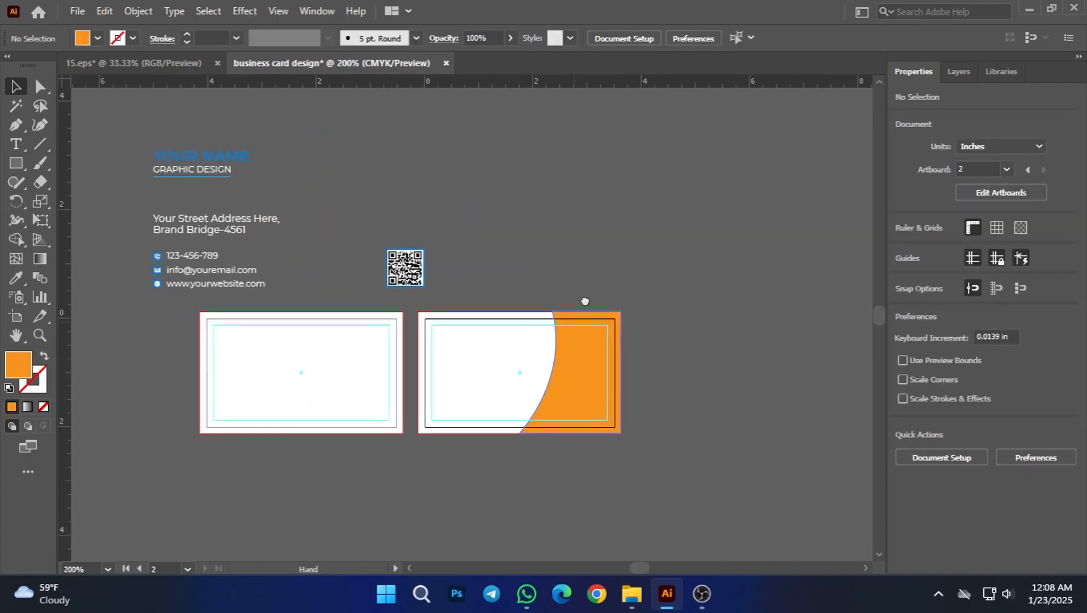
scroll(454, 276, up, 1)
scroll(610, 215, up, 1)
scroll(592, 238, down, 1)
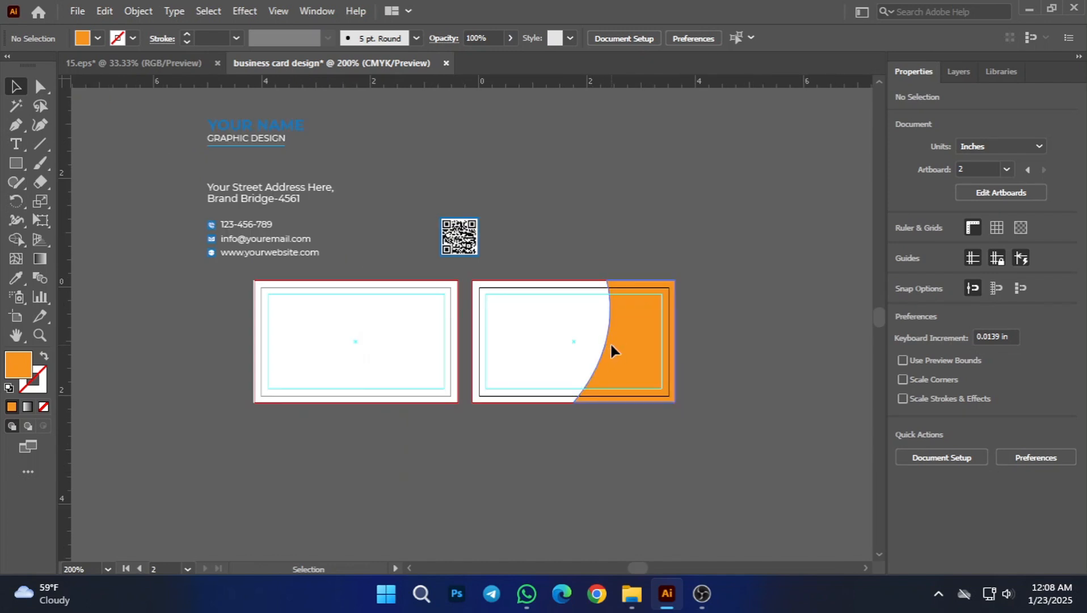
Step: Recolor the second card's curved shape with the blue sampled from the YOUR NAME heading using the Eyedropper
click(614, 347)
click(15, 278)
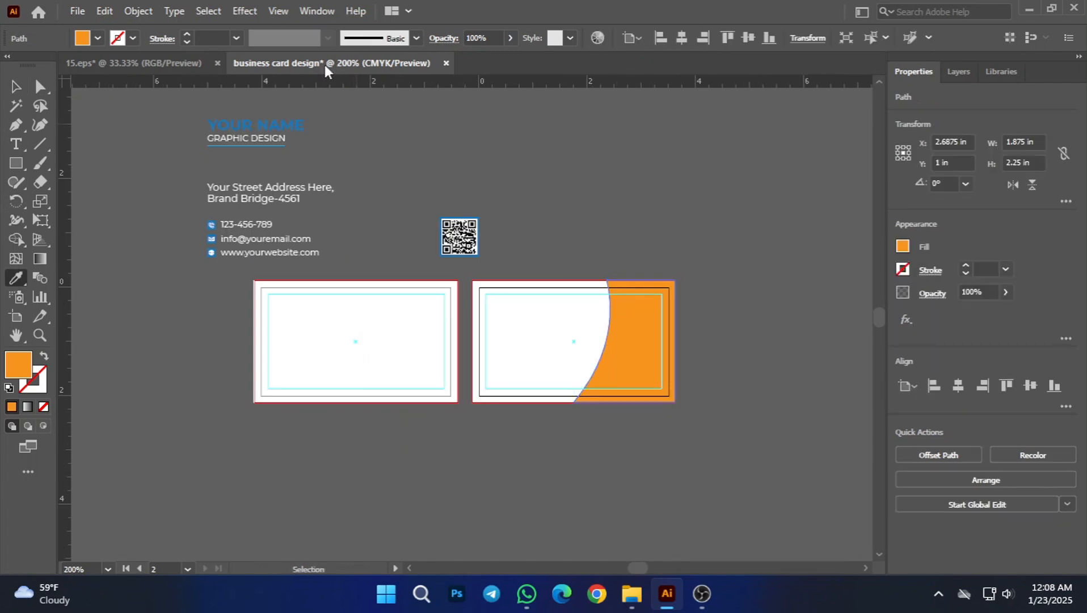
click(283, 123)
click(15, 86)
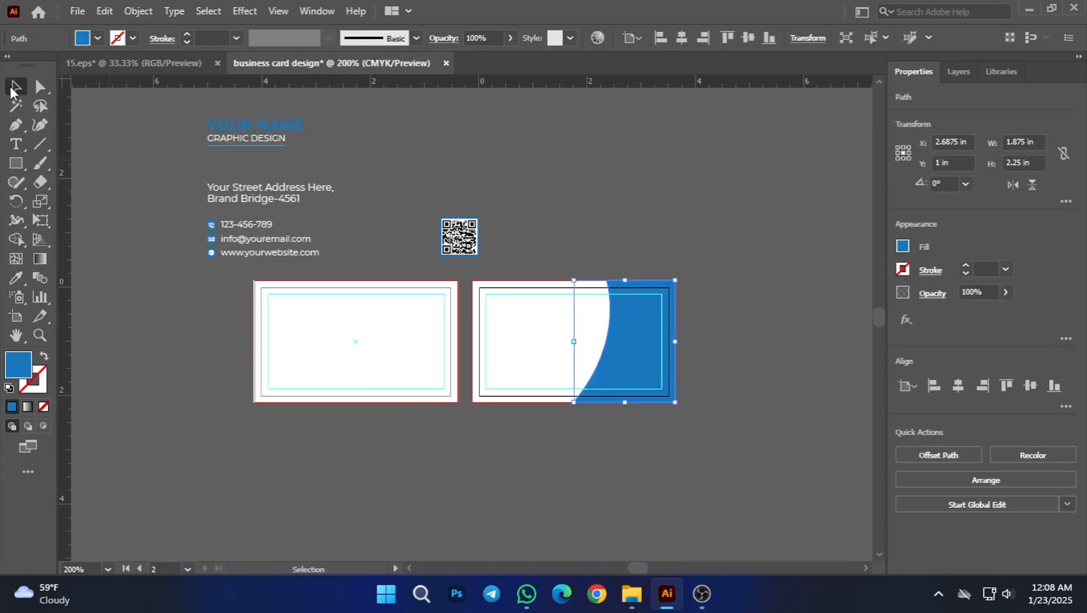
click(207, 381)
Step: Start a Pen path left of the blue shape, curving from the top bleed edge down to a corner point on the bottom safe-area guide
drag(627, 362, 604, 368)
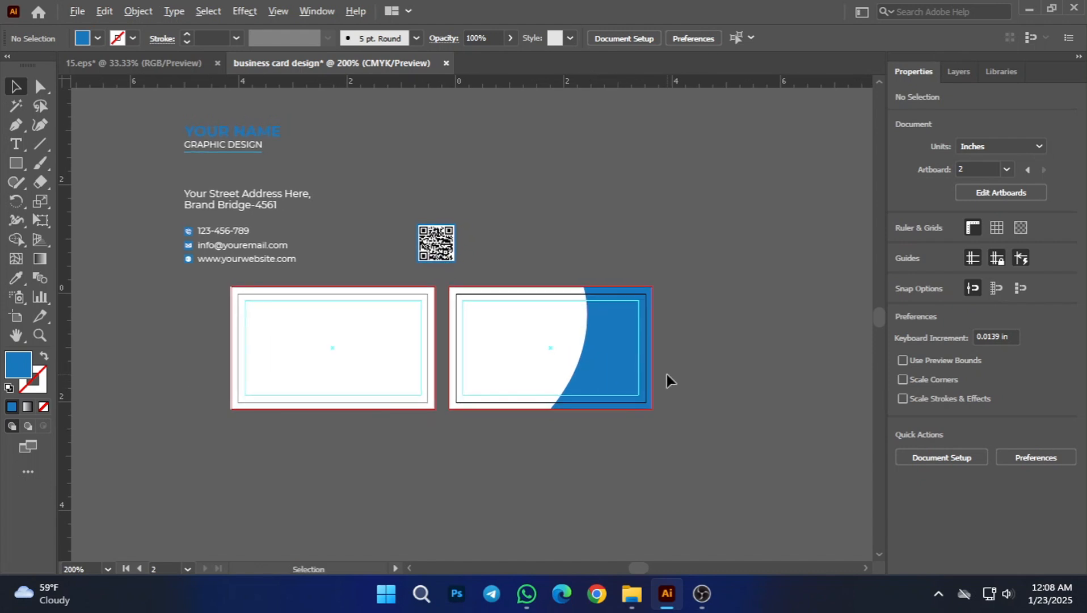
scroll(601, 377, up, 2)
drag(783, 286, 699, 247)
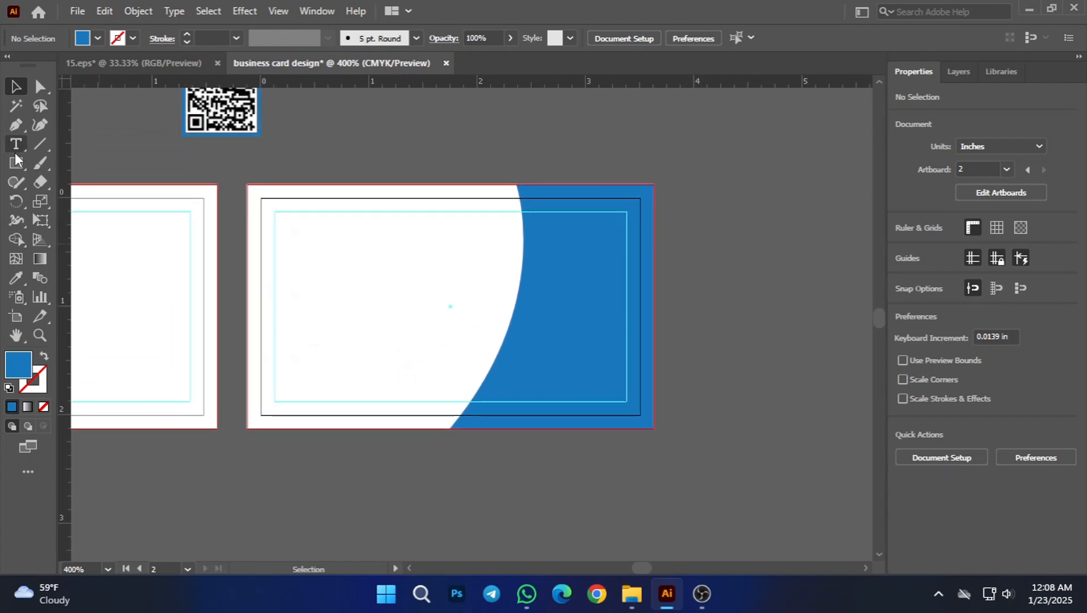
click(16, 124)
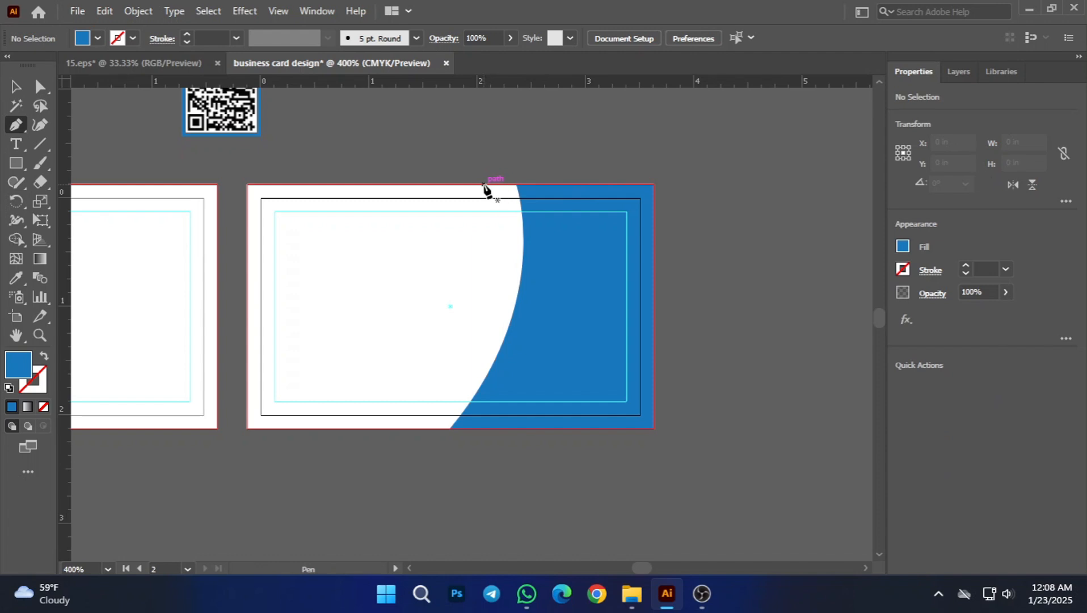
click(488, 184)
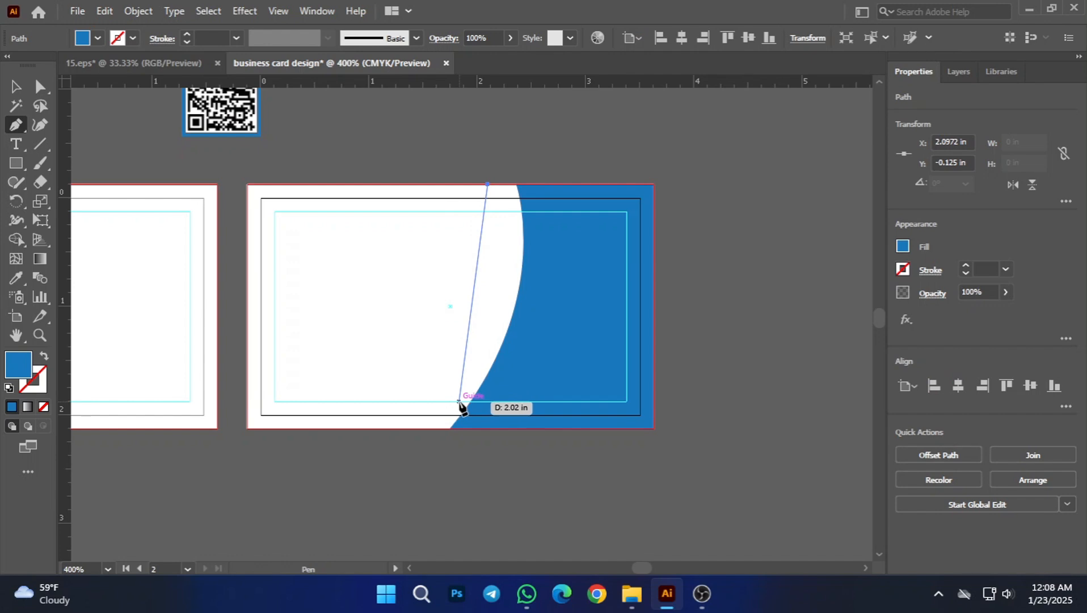
drag(459, 402, 390, 502)
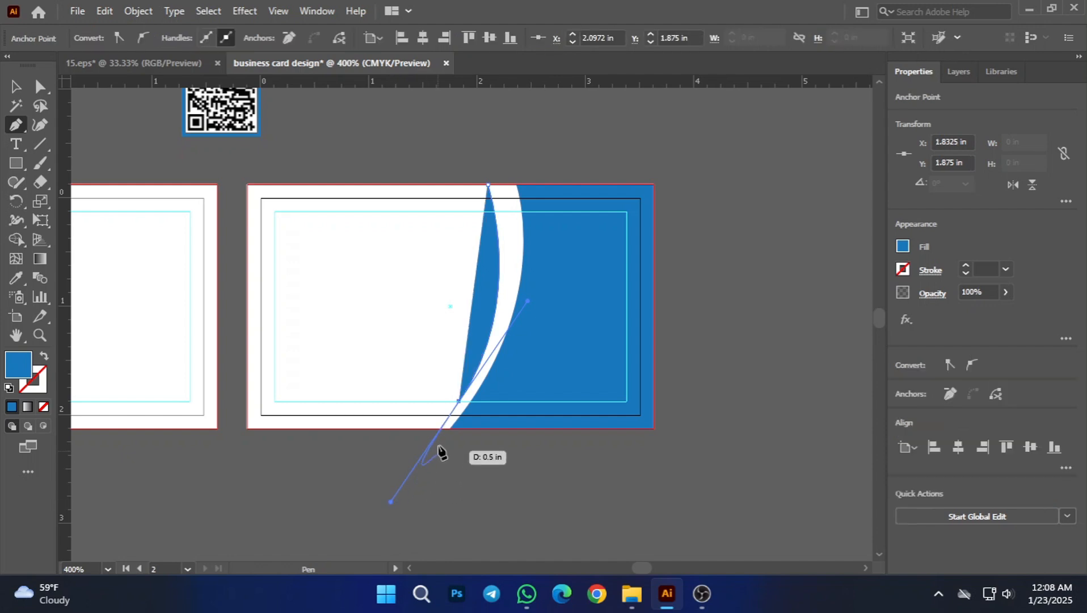
click(459, 402)
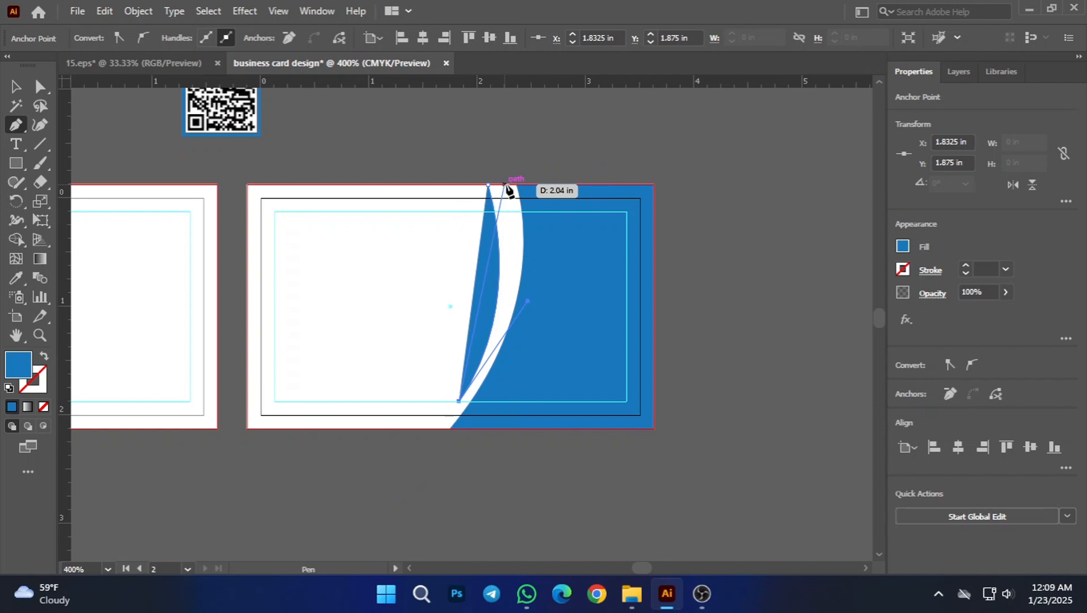
drag(506, 185, 491, 487)
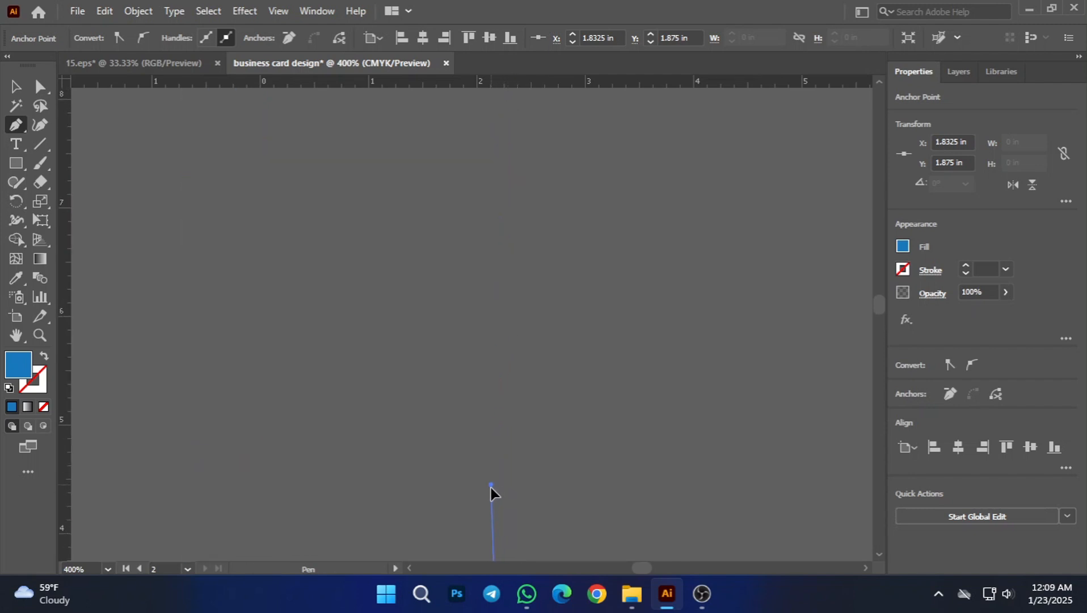
drag(487, 569, 502, 132)
key(ctrl)
key(ctrl+z)
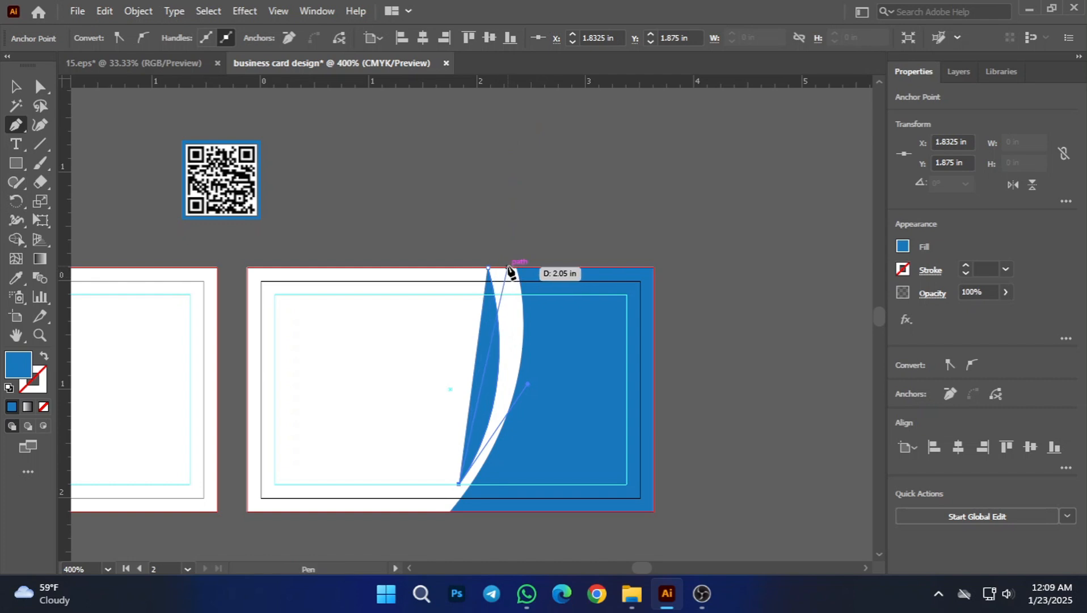
Step: Curve the path back up to the top bleed edge and close it at its start point as a narrow tapering sliver
drag(508, 268, 492, 121)
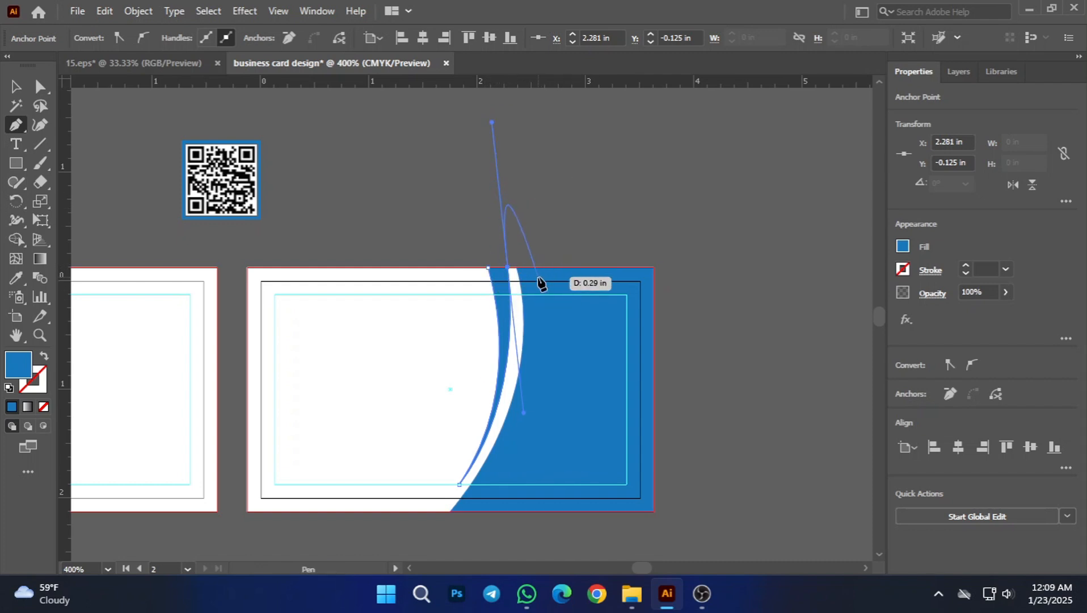
drag(506, 267, 489, 267)
click(489, 268)
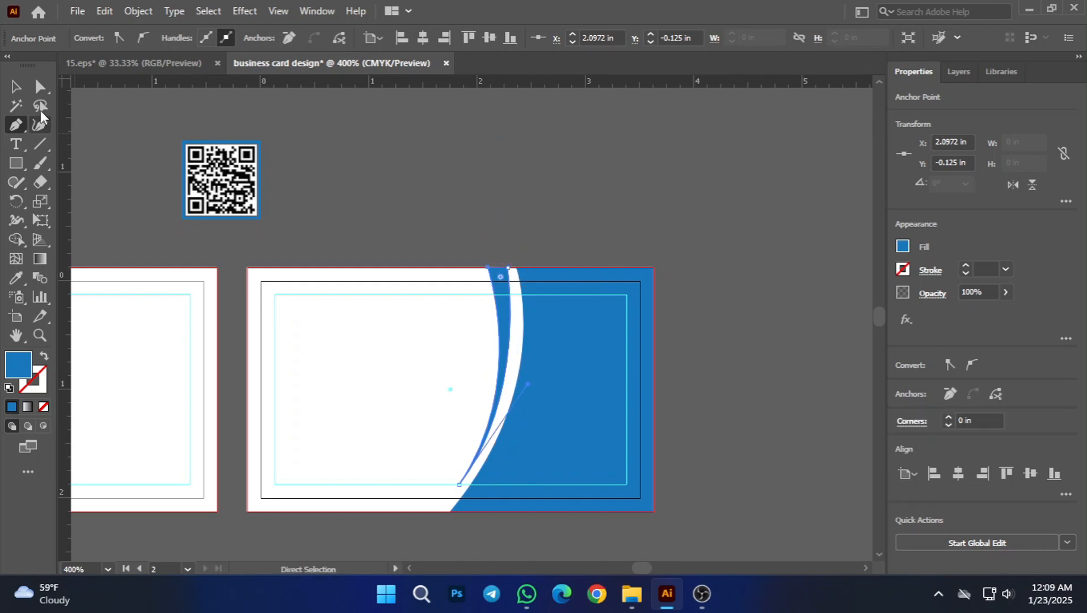
click(22, 86)
click(522, 186)
Step: Fine-tune the sliver's left curve with Direct Selection by shifting the handle of its bottom tip anchor slightly left
scroll(564, 362, down, 2)
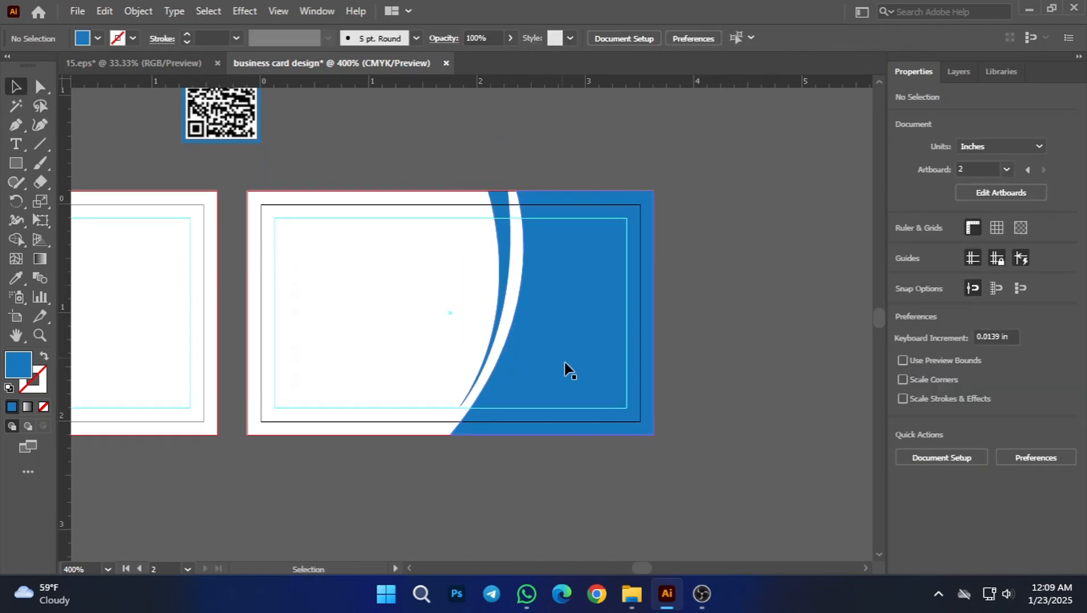
scroll(534, 413, up, 2)
drag(716, 258, 649, 371)
scroll(754, 318, down, 2)
scroll(614, 327, up, 1)
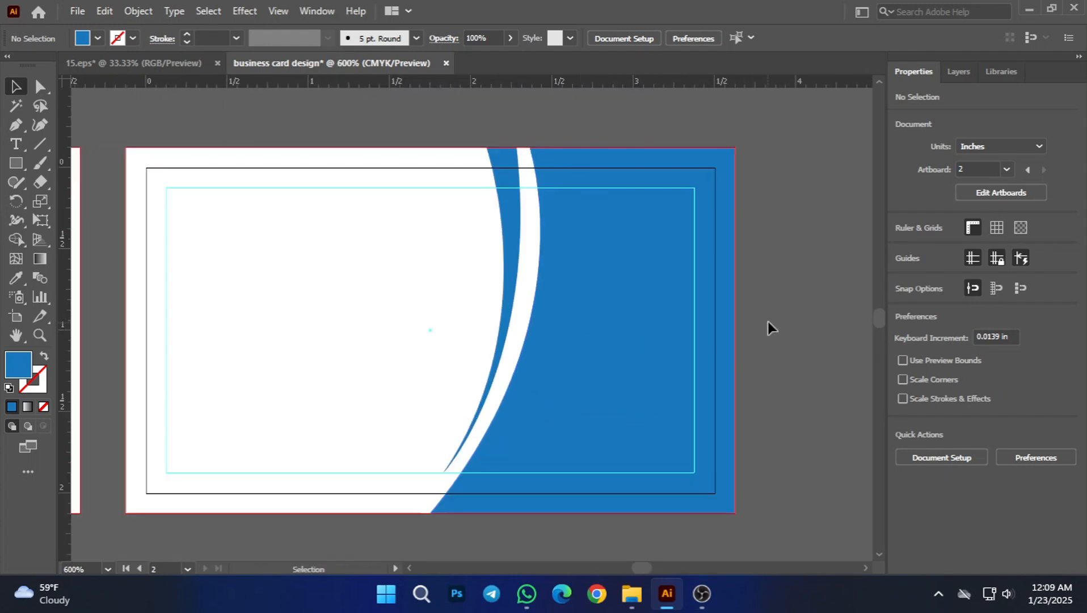
drag(769, 327, 720, 323)
click(446, 281)
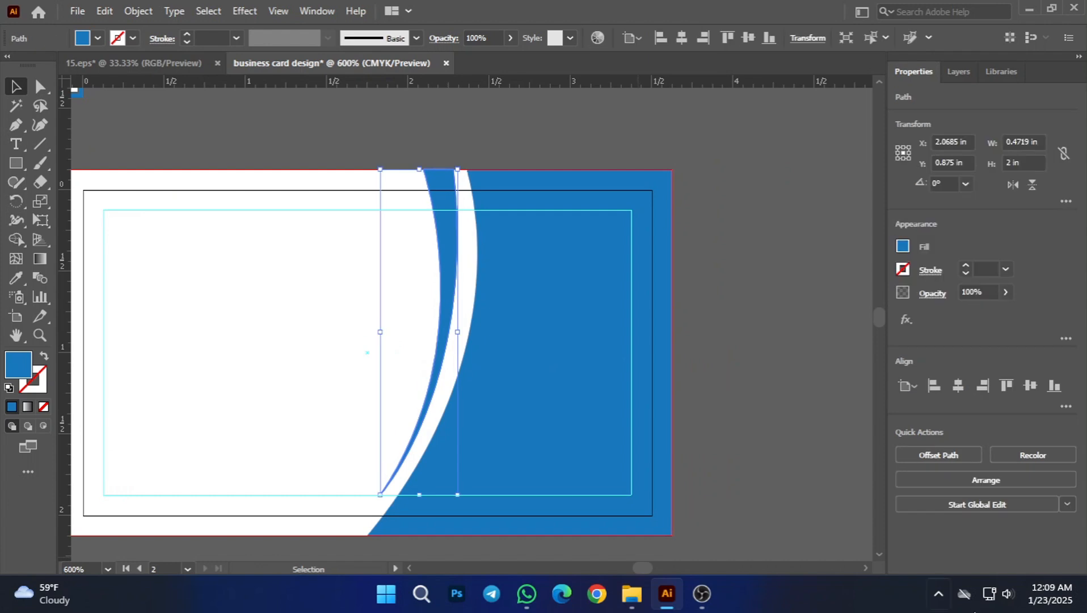
click(38, 86)
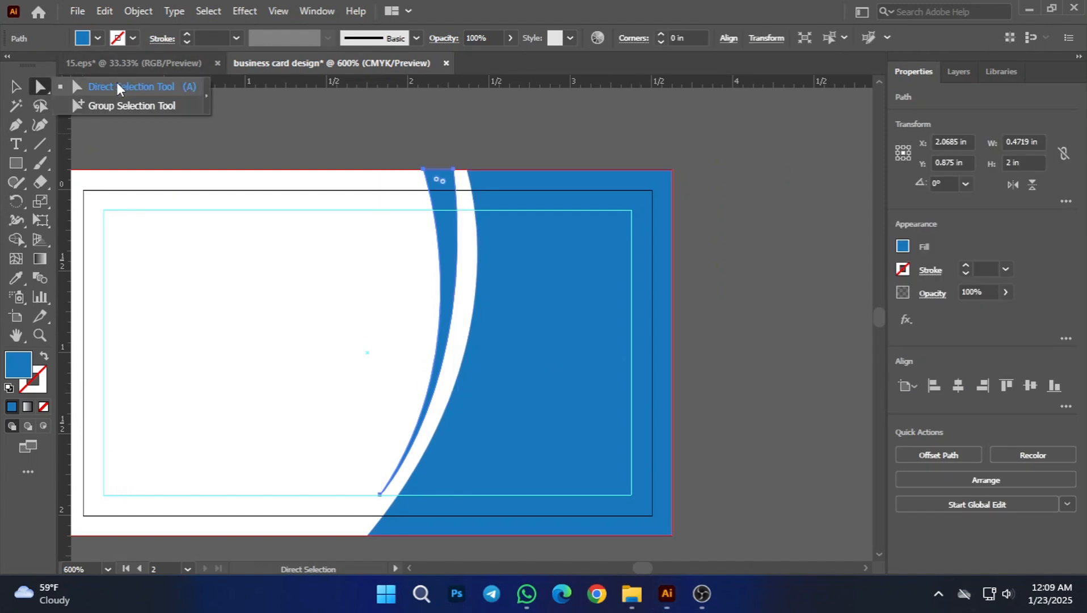
click(122, 86)
scroll(420, 412, down, 3)
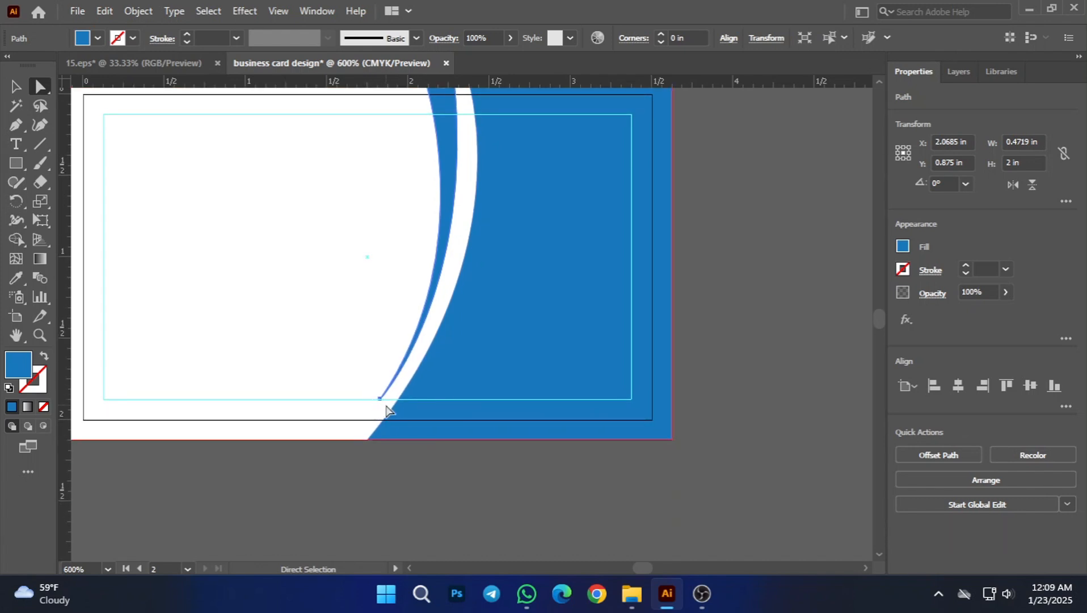
scroll(388, 407, up, 1)
mouse_move(378, 420)
mouse_down()
mouse_move(375, 442)
mouse_move(393, 430)
mouse_up()
scroll(382, 448, up, 2)
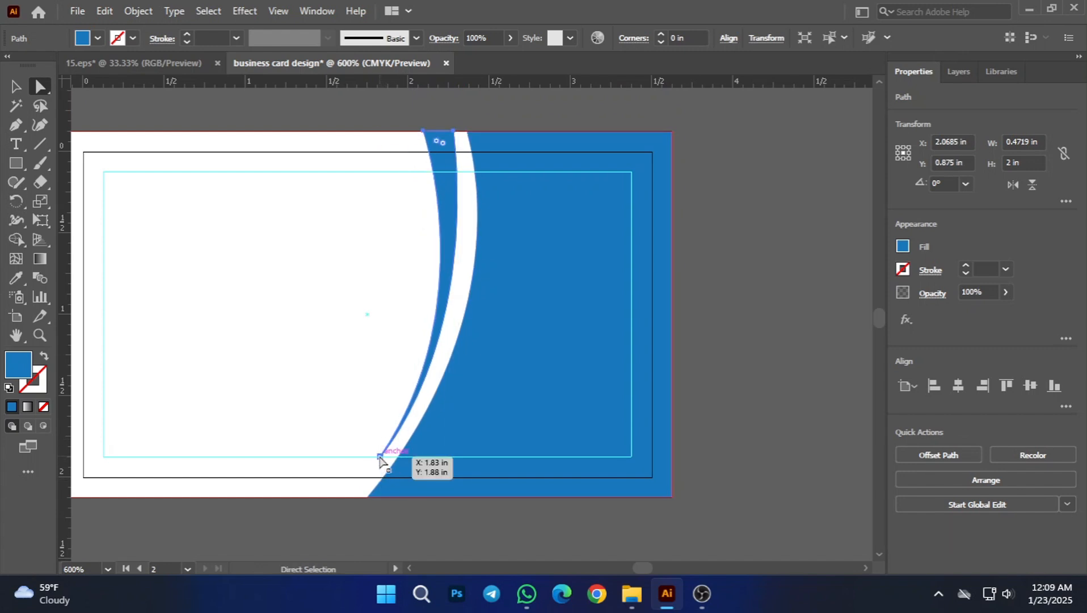
click(379, 456)
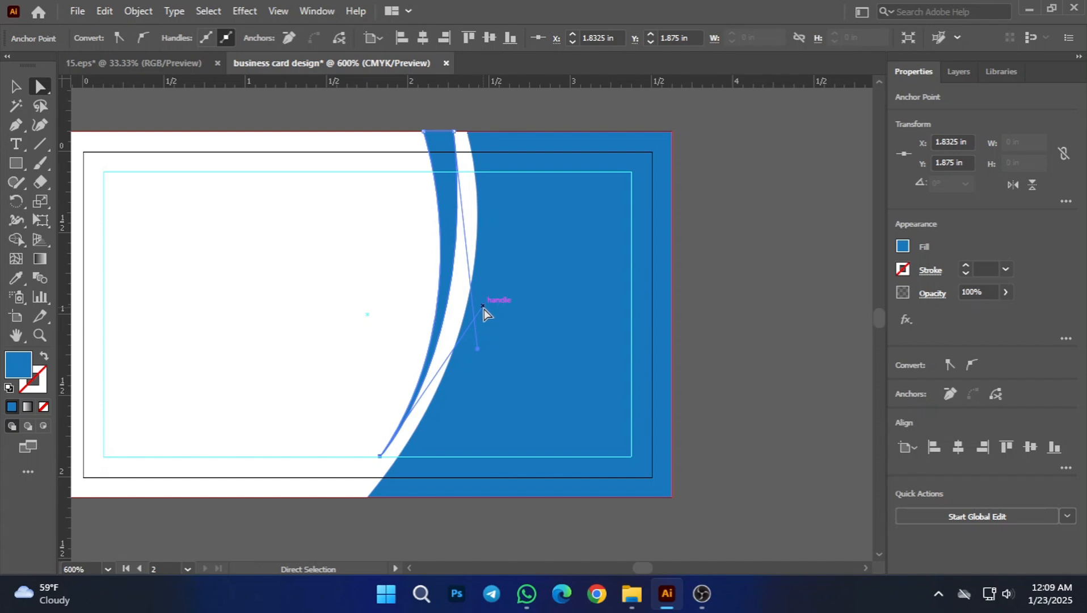
mouse_move(483, 305)
mouse_down()
mouse_move(491, 315)
mouse_move(479, 306)
mouse_up()
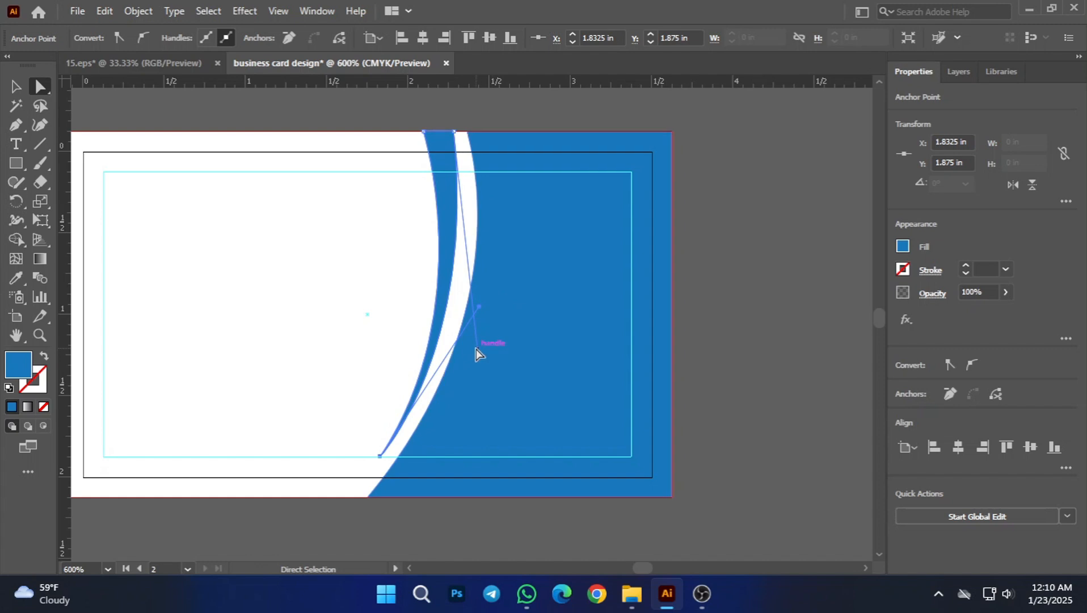
Step: Bow the sliver's right curve outward with Direct Selection by moving its top-right anchor's handle farther right, then deselect the shape
mouse_move(477, 350)
mouse_down()
mouse_move(489, 387)
mouse_move(483, 364)
mouse_up()
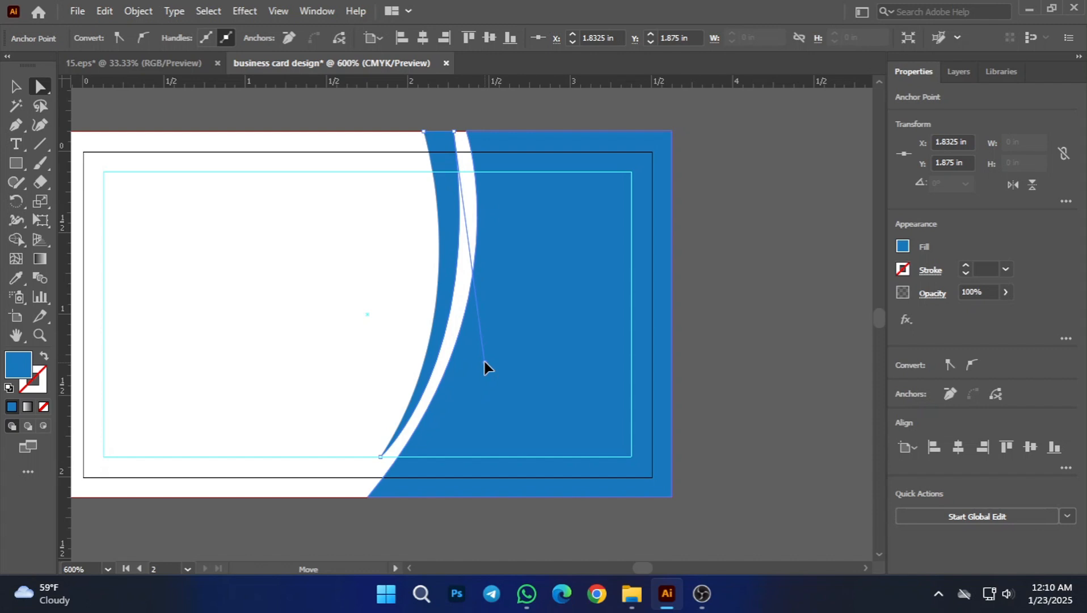
drag(484, 363, 500, 332)
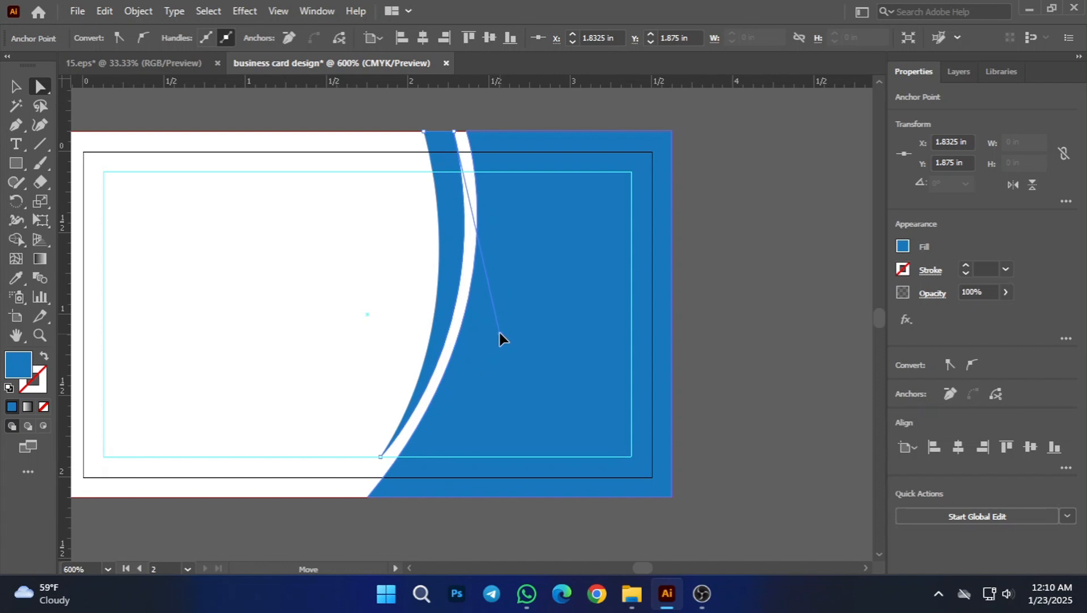
drag(499, 332, 500, 333)
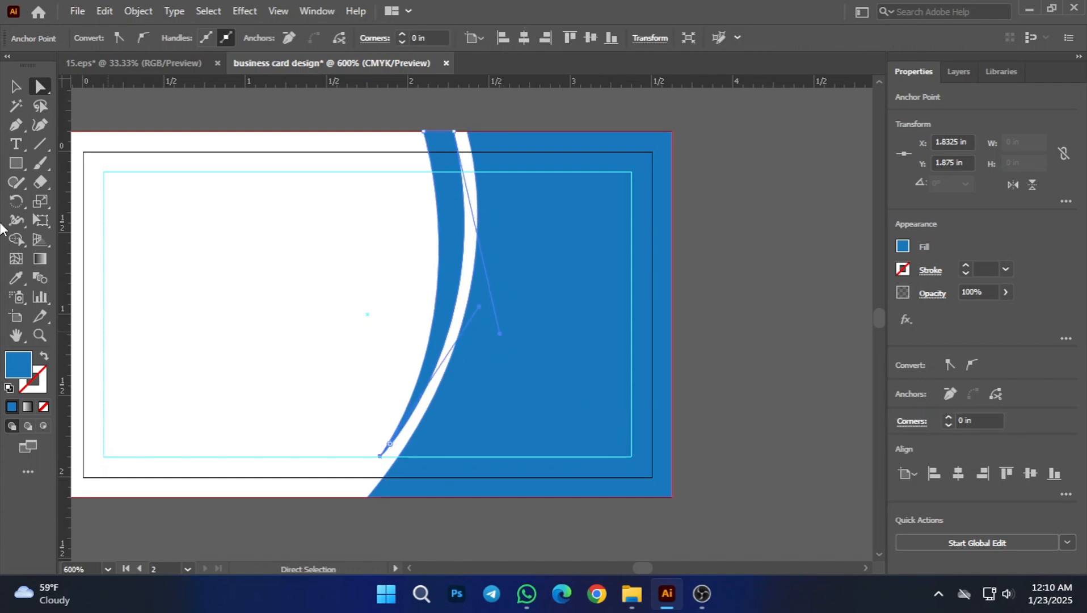
key(v)
click(330, 109)
Step: Reshape the sliver's left curve with Direct Selection by extending its bottom tip anchor's handle up and to the right
scroll(569, 396, down, 3)
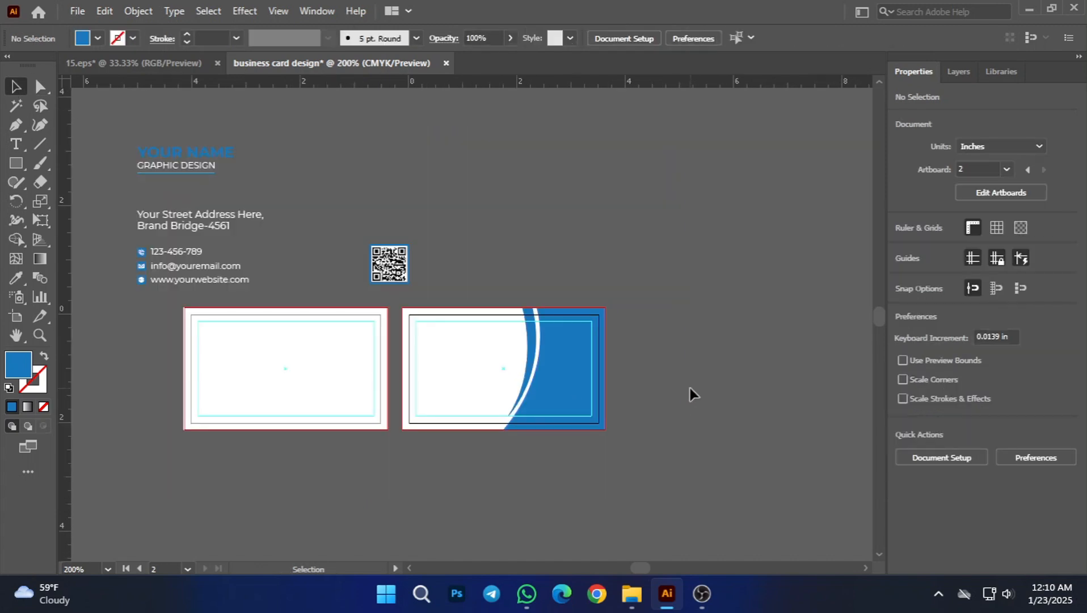
scroll(655, 388, up, 1)
scroll(641, 384, up, 2)
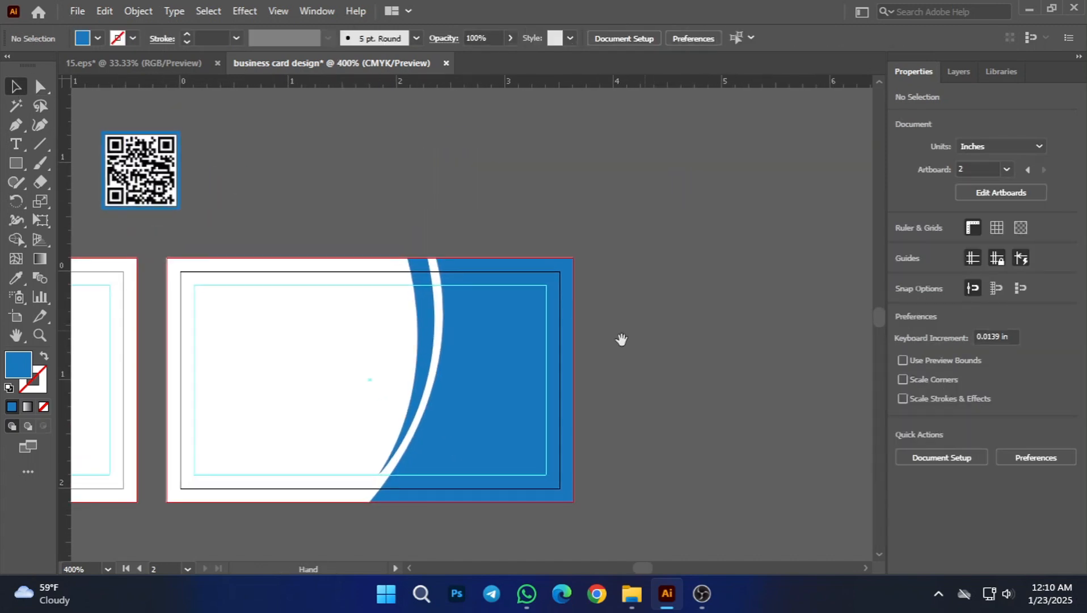
click(421, 296)
click(451, 194)
scroll(395, 412, up, 2)
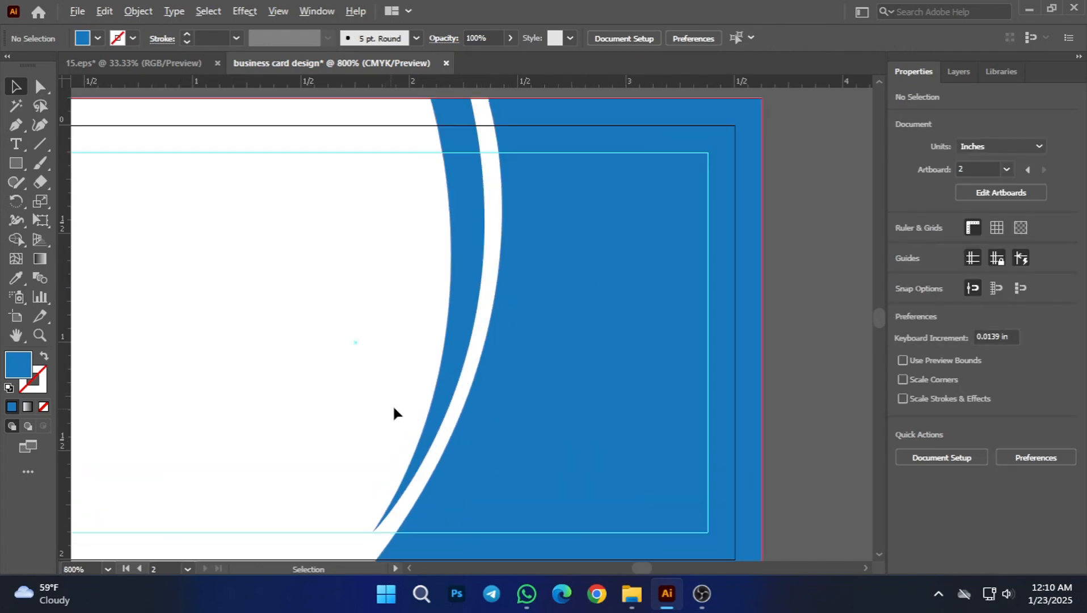
scroll(463, 412, down, 1)
click(456, 337)
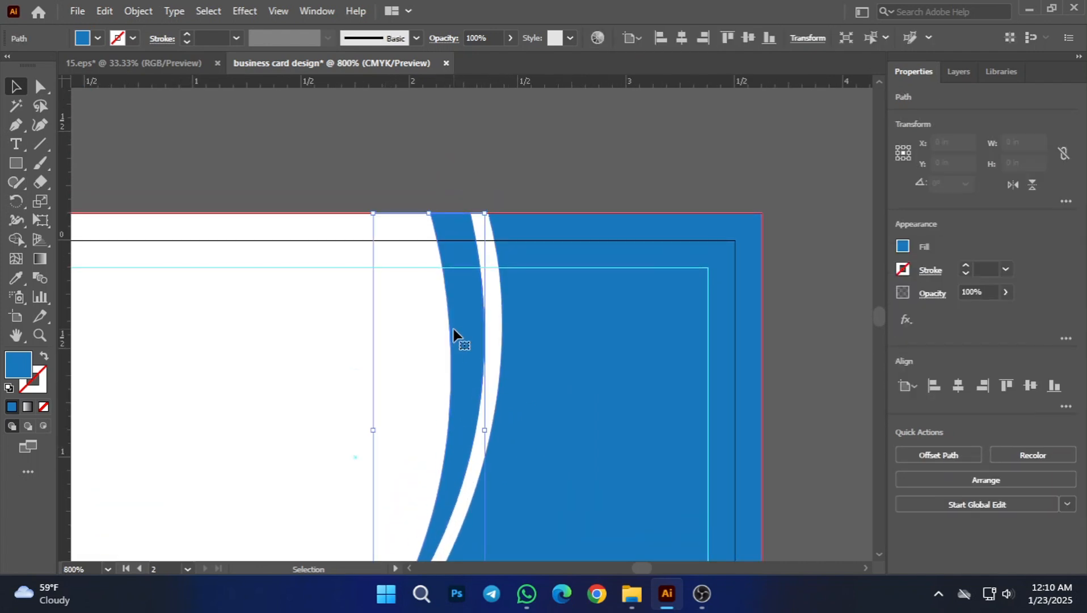
scroll(459, 339, down, 2)
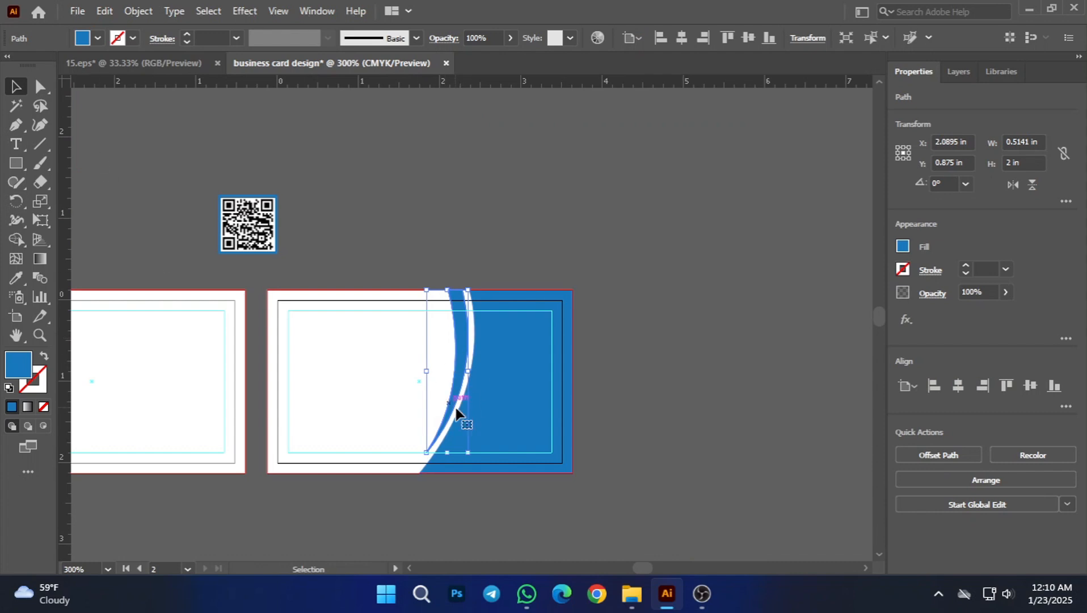
click(43, 88)
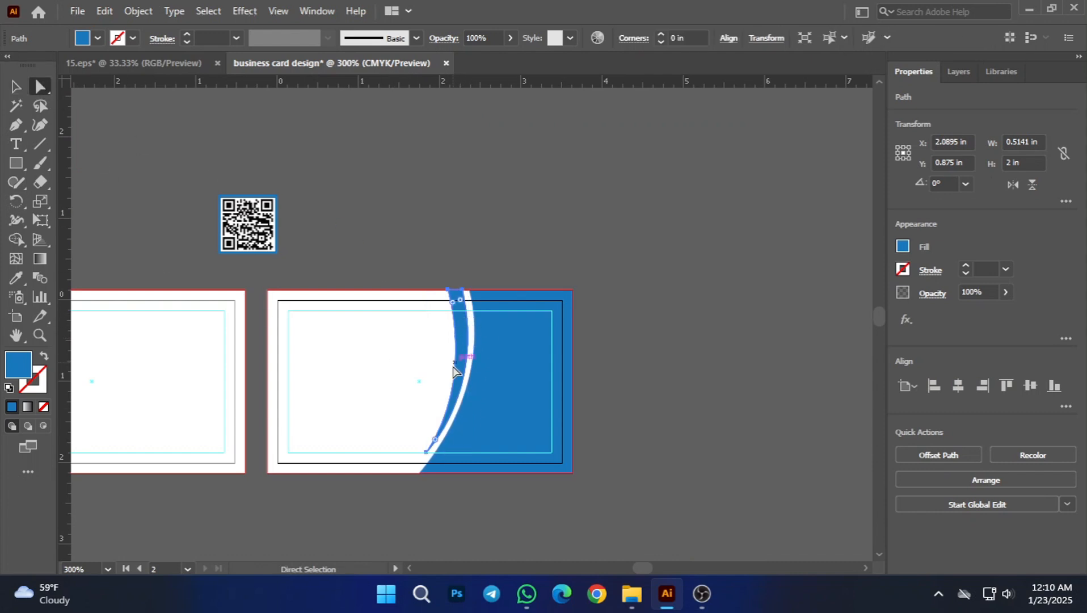
scroll(454, 372, up, 2)
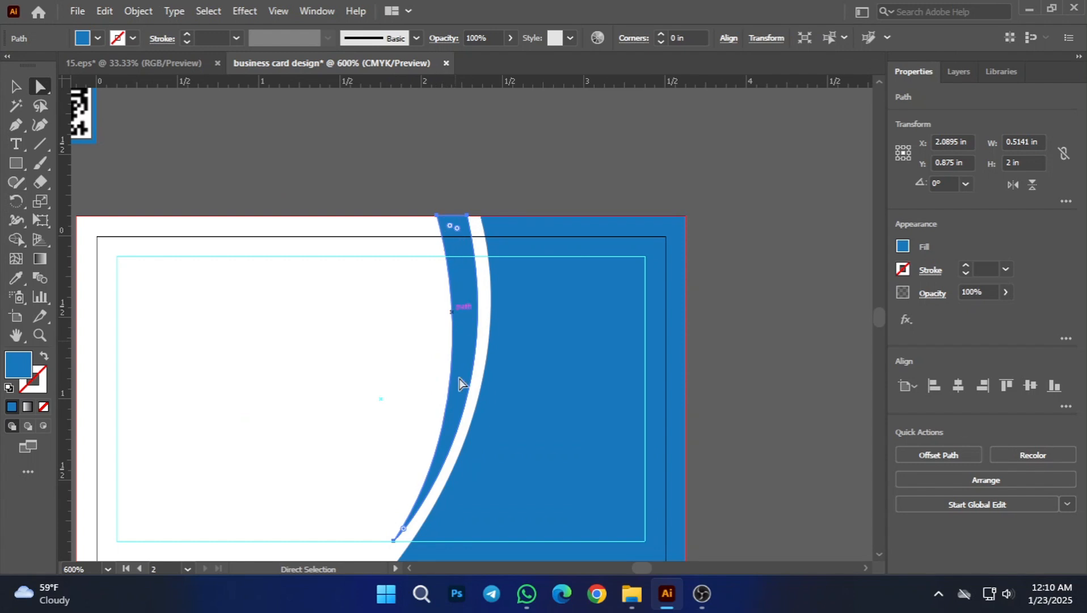
click(394, 540)
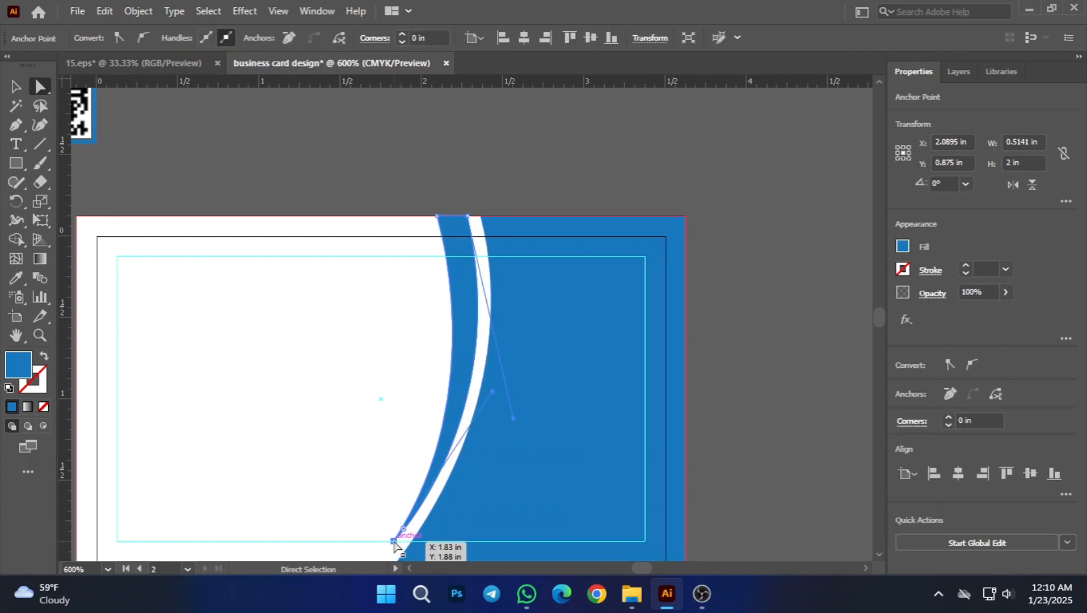
drag(393, 541, 502, 384)
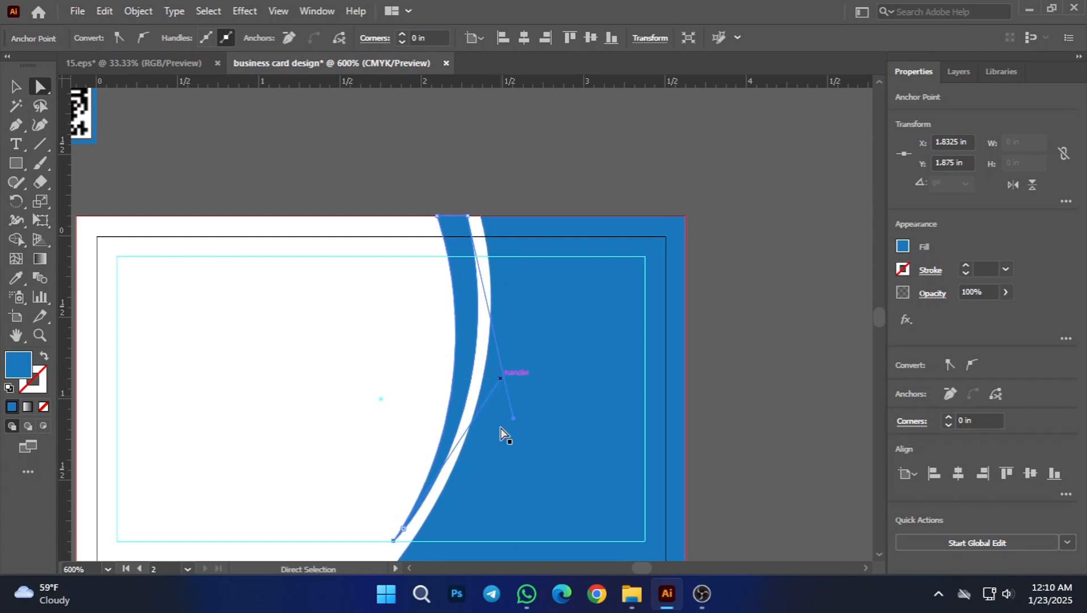
click(17, 87)
click(352, 295)
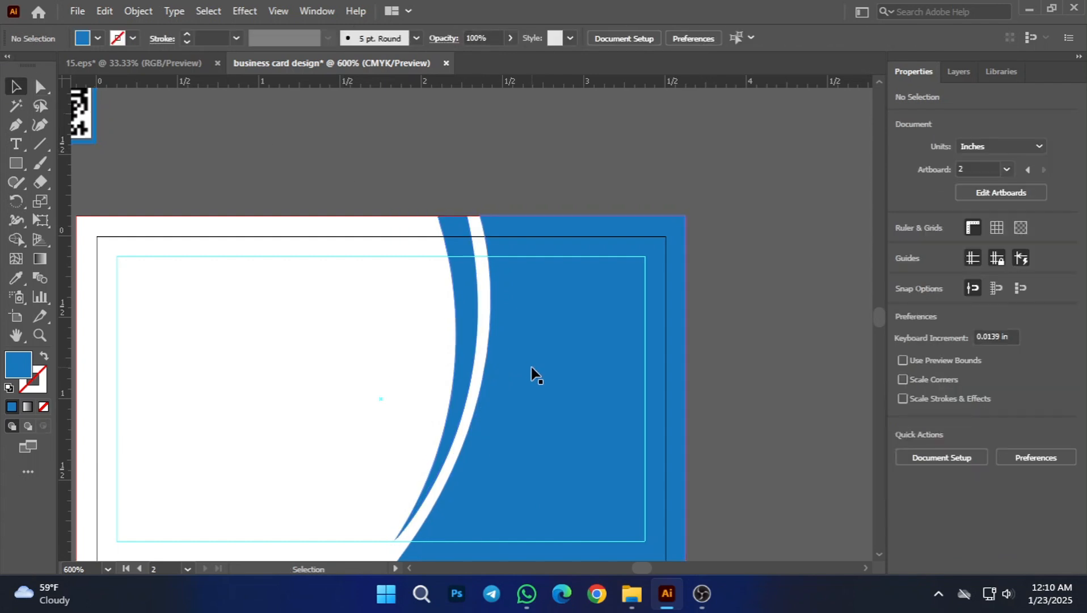
Step: Examine the white gap between the sliver and the large blue shape, both close up and across the whole card
scroll(535, 374, down, 3)
scroll(485, 419, up, 2)
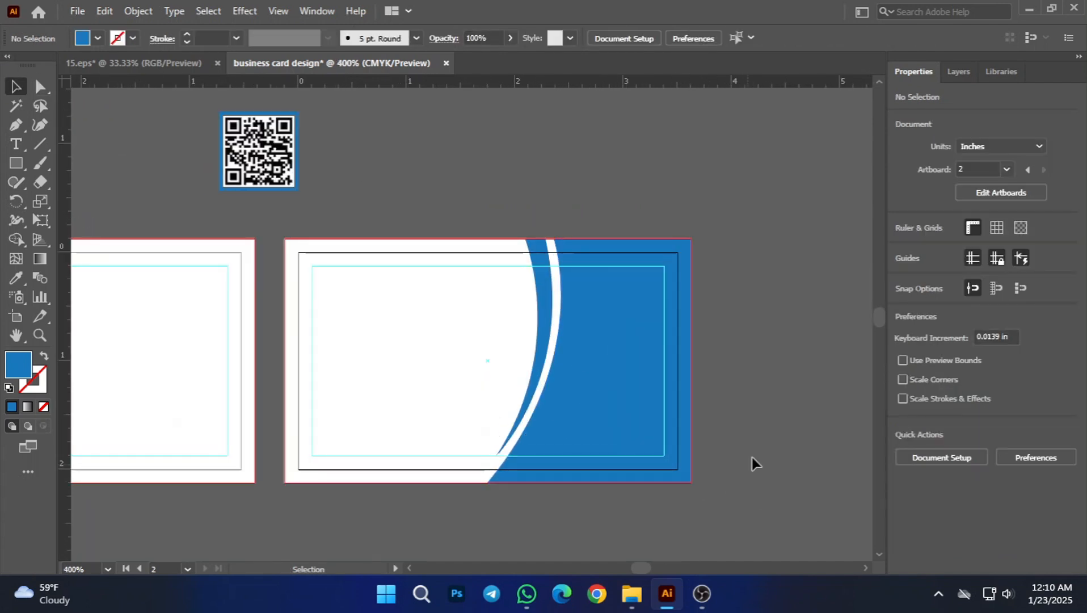
drag(748, 339, 673, 335)
scroll(479, 273, up, 5)
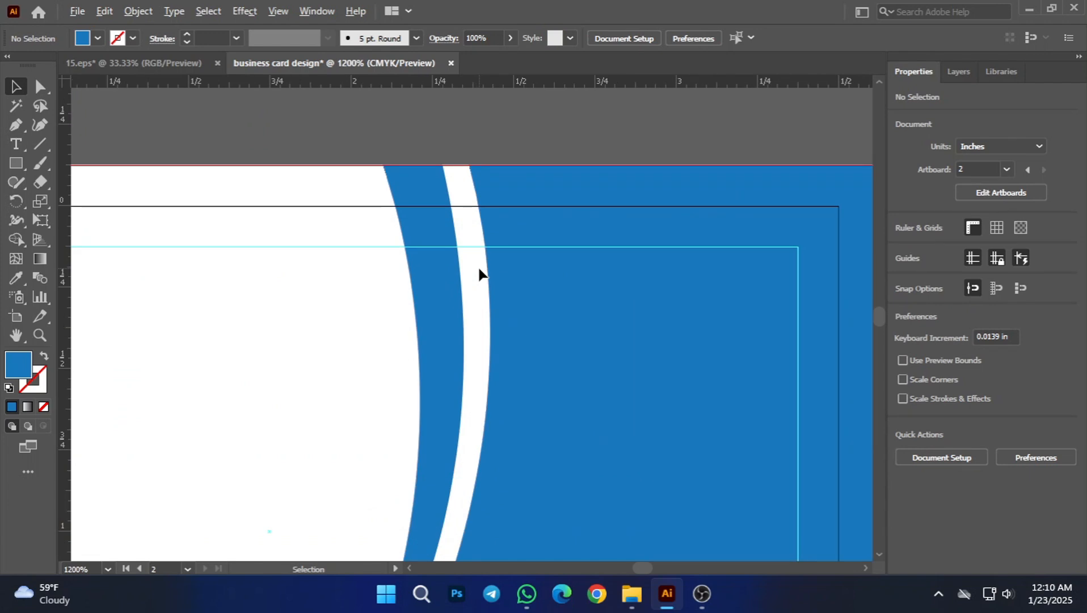
scroll(482, 300, down, 5)
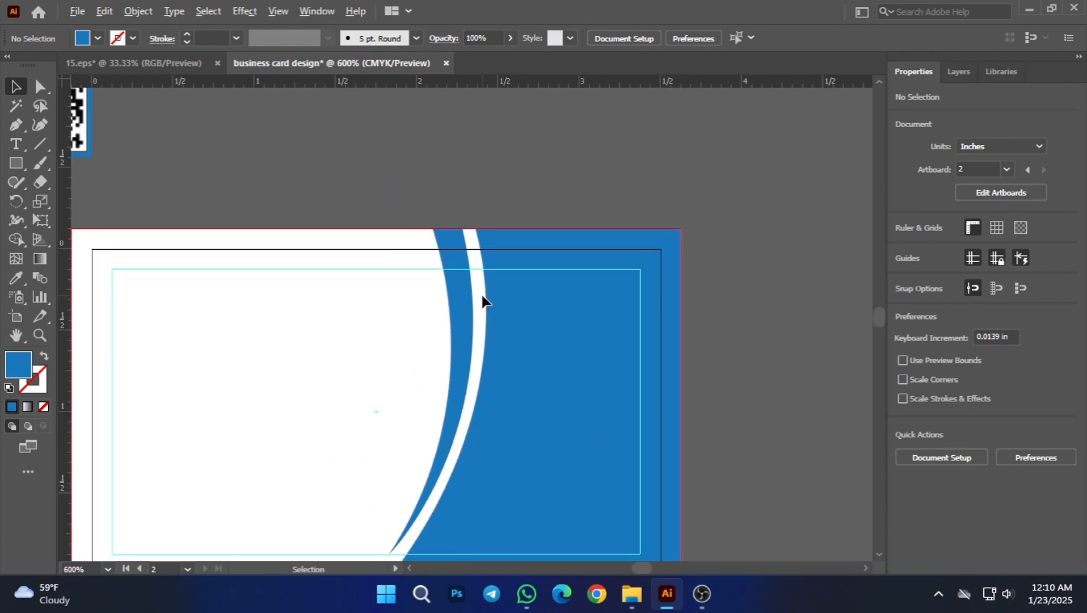
scroll(473, 301, down, 1)
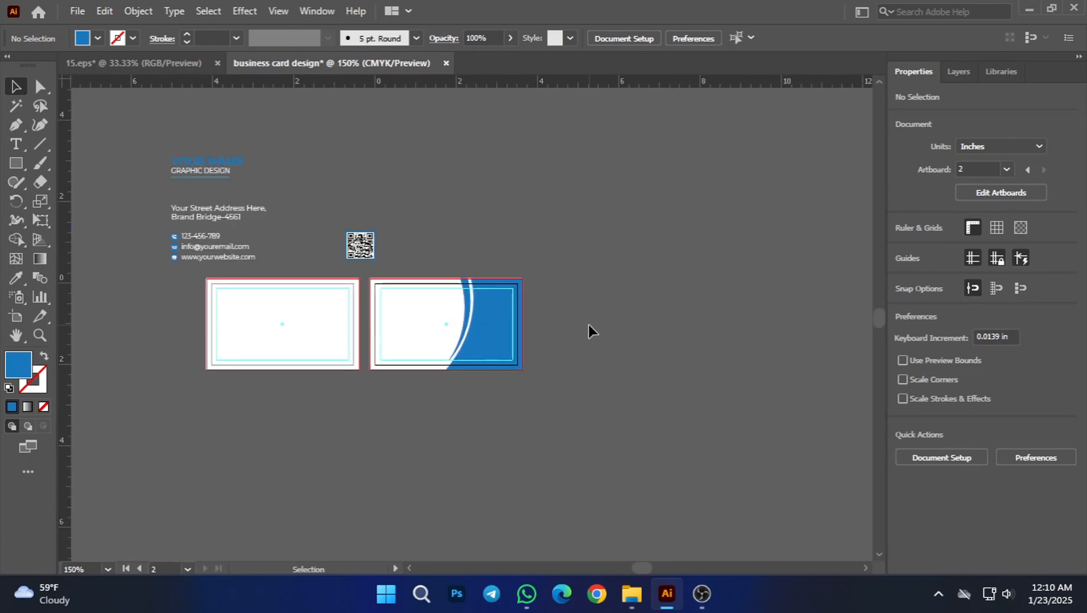
scroll(459, 297, up, 5)
drag(459, 295, 272, 276)
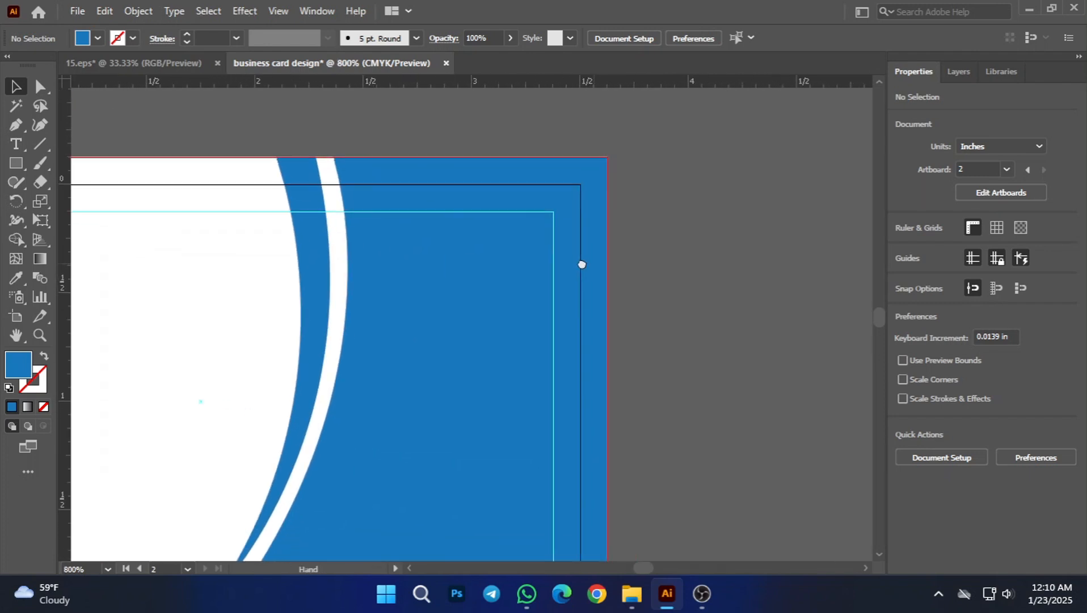
drag(582, 265, 553, 265)
drag(668, 345, 765, 291)
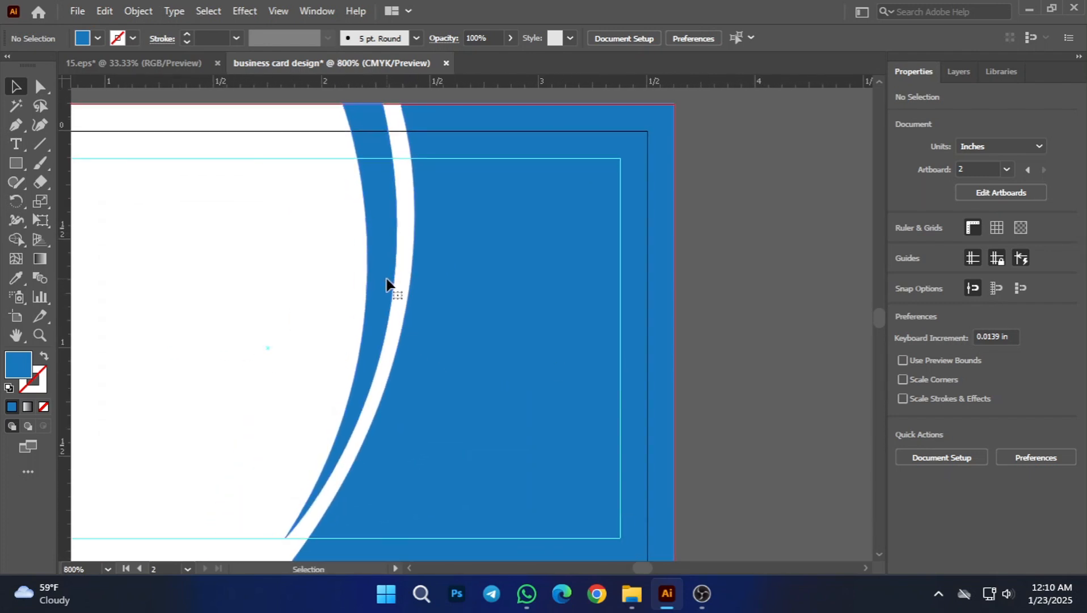
Step: Move the sliver about 0.06 in to the right, closer to the large blue shape, narrowing the white gap
drag(386, 282, 396, 264)
scroll(395, 299, down, 1)
click(738, 363)
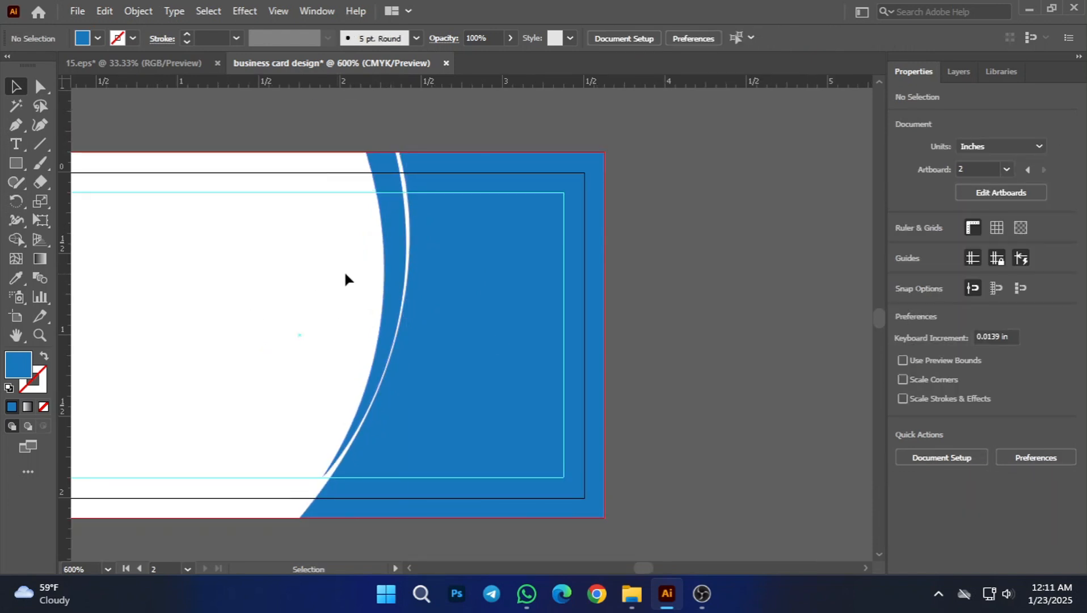
Step: Change the sliver's fill from blue to the orange swatch and deselect it
click(393, 245)
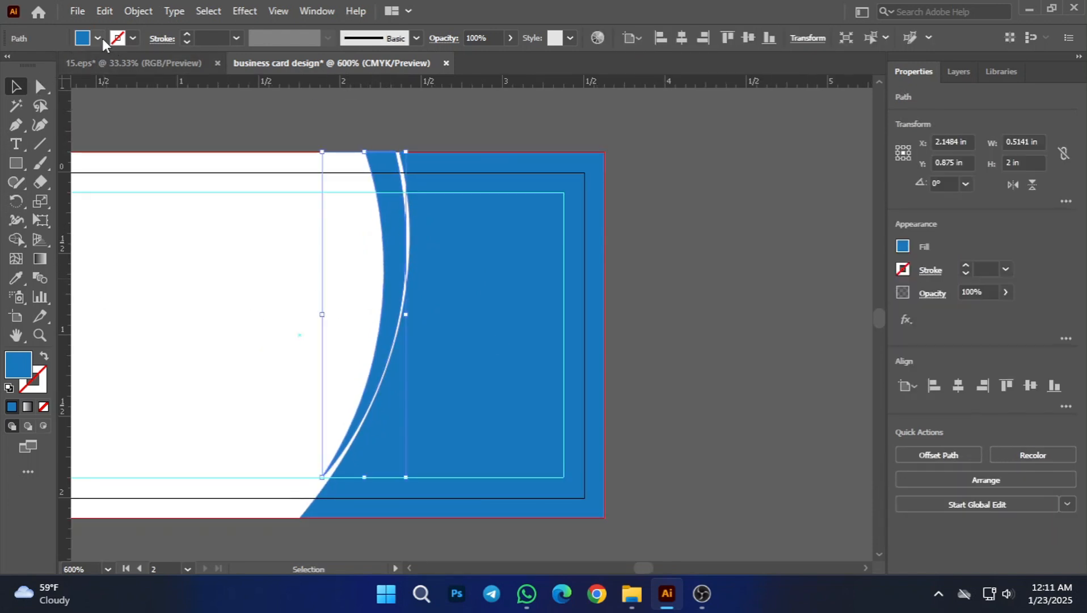
click(15, 279)
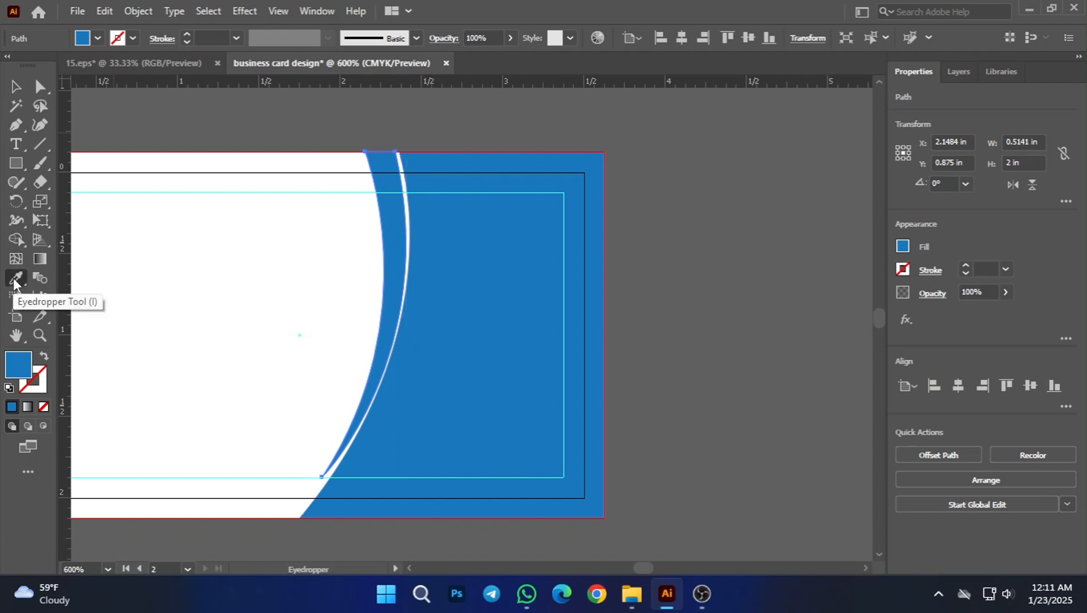
click(98, 38)
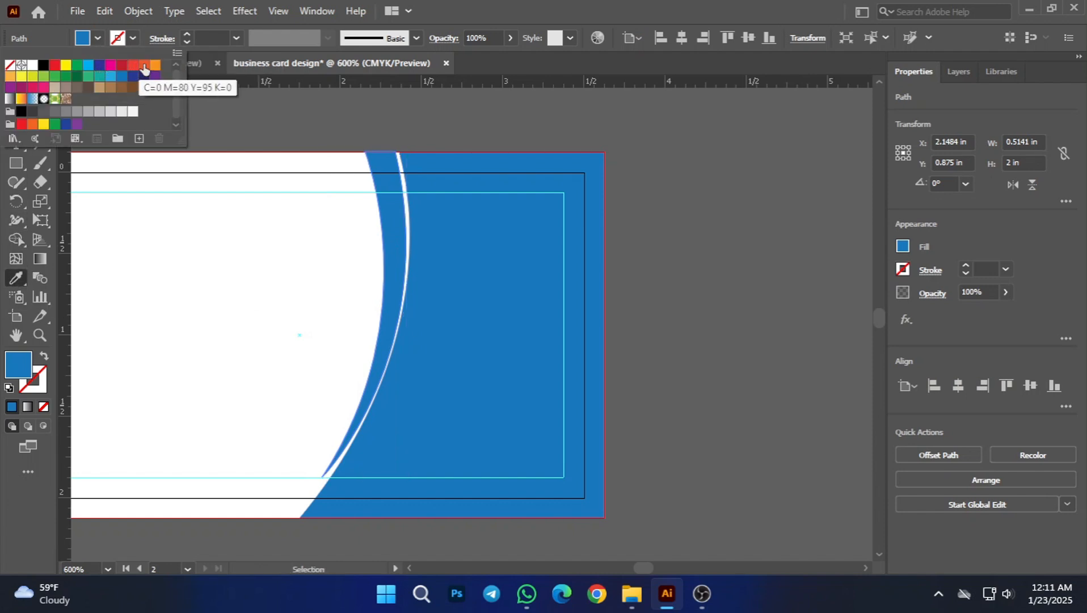
click(155, 65)
click(15, 87)
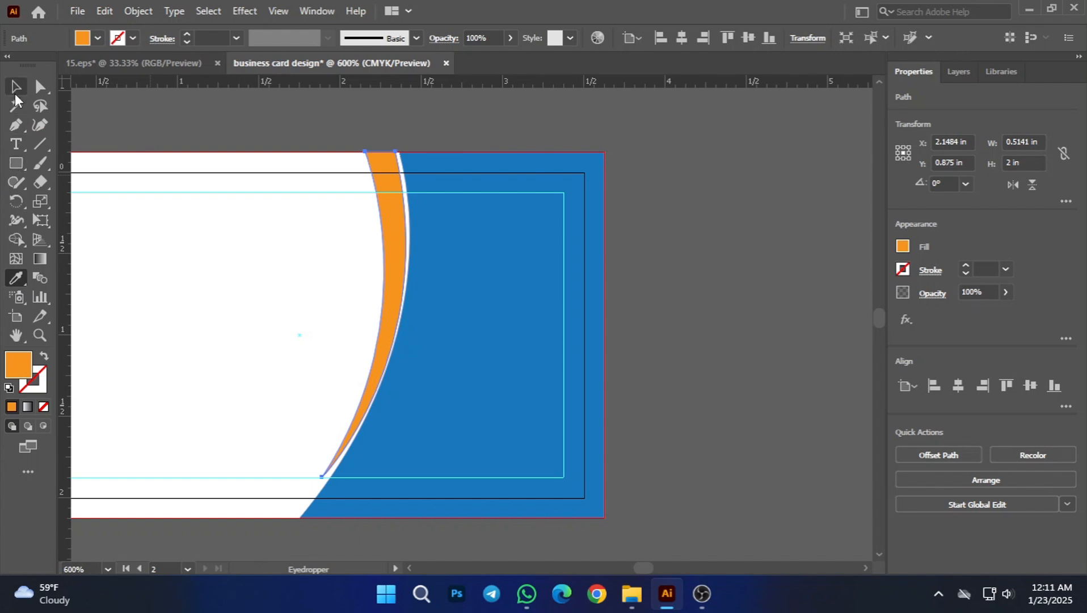
click(221, 102)
Step: Refine the orange sliver's curves with Direct Selection by raising the bottom tip's handle slightly and shifting the top-right anchor's handle outward
scroll(360, 230, up, 2)
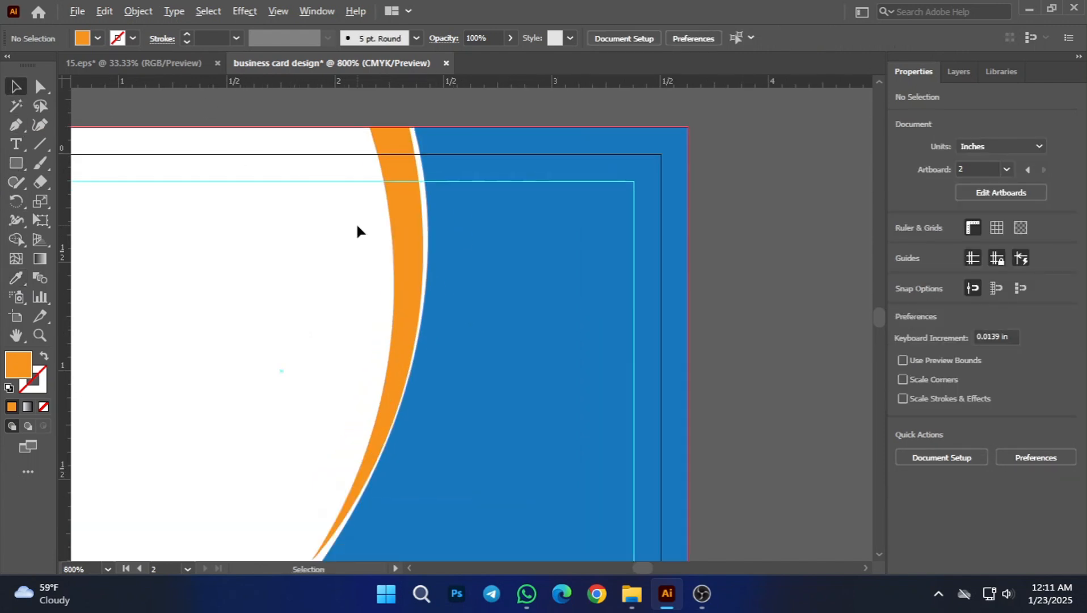
scroll(366, 224, down, 2)
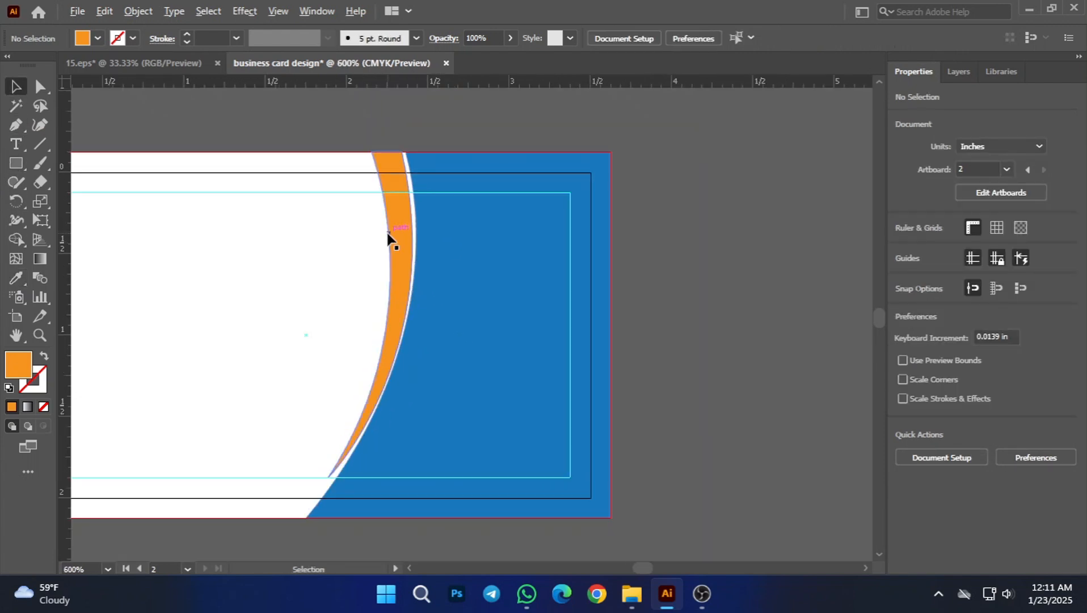
click(413, 283)
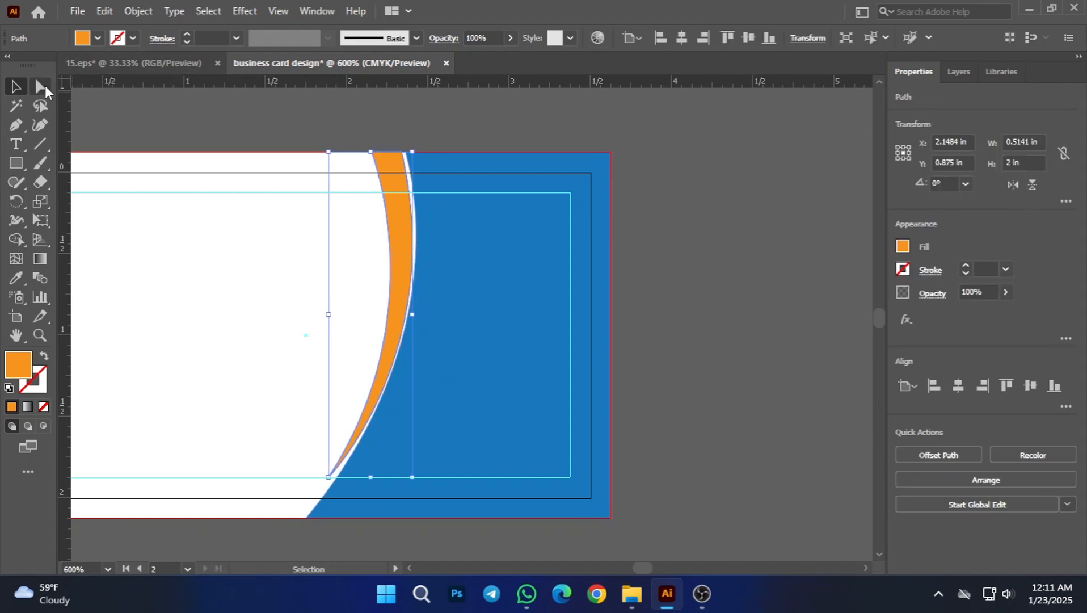
click(41, 87)
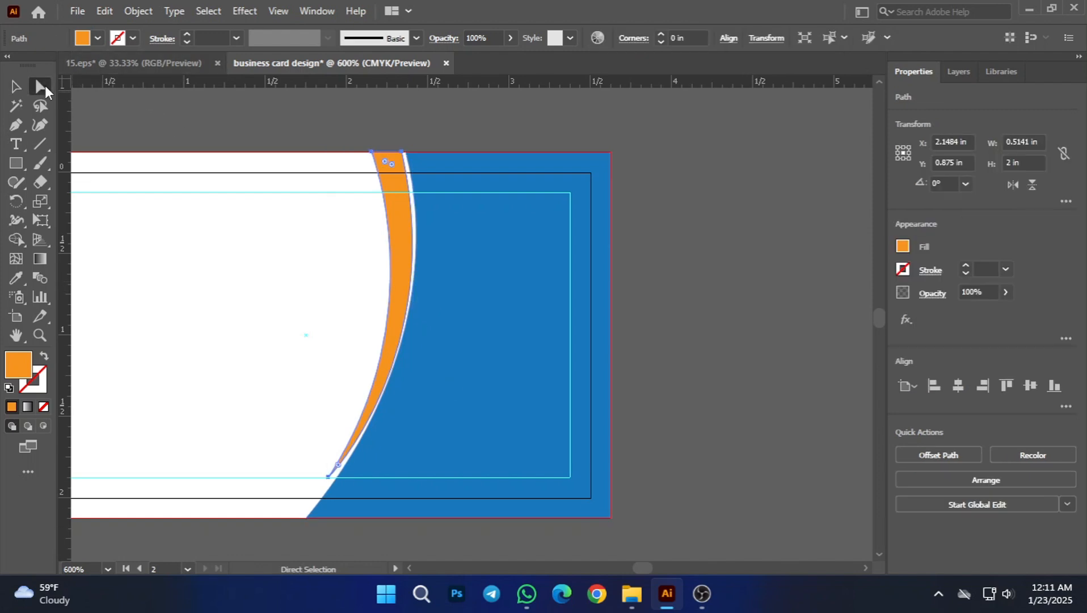
click(329, 478)
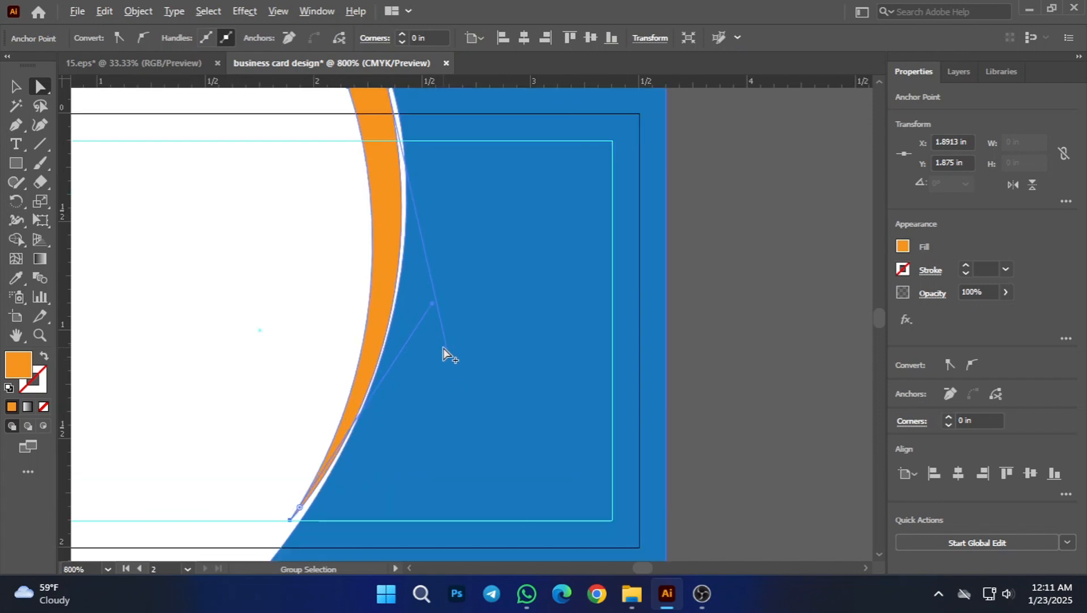
alt+scroll(443, 349, up, 1)
drag(435, 304, 435, 294)
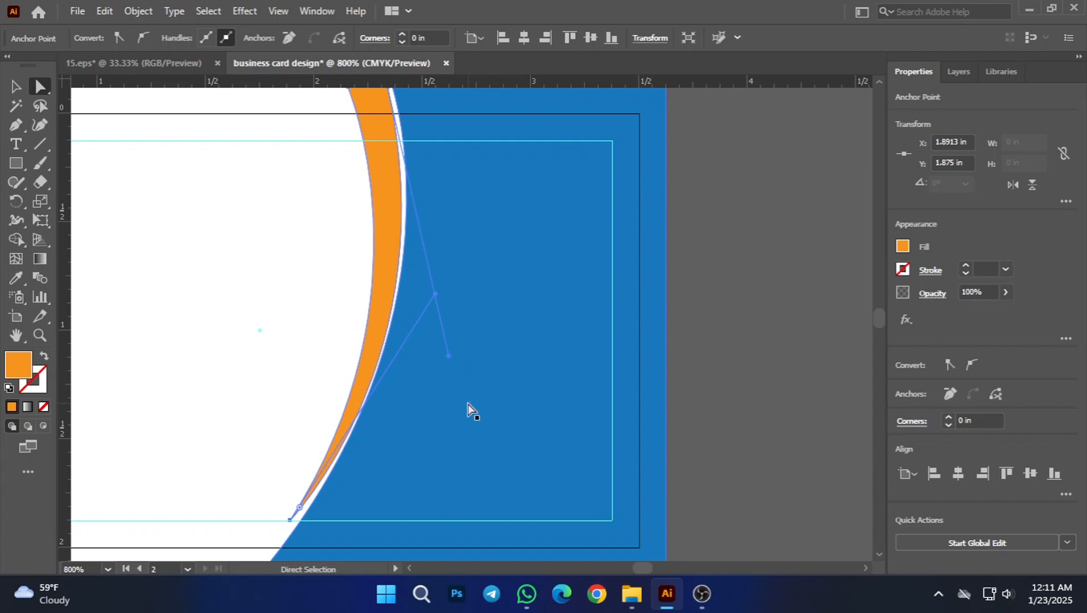
scroll(464, 406, up, 3)
mouse_move(457, 431)
mouse_down()
mouse_move(452, 440)
mouse_move(467, 442)
mouse_move(461, 381)
mouse_move(459, 412)
mouse_up()
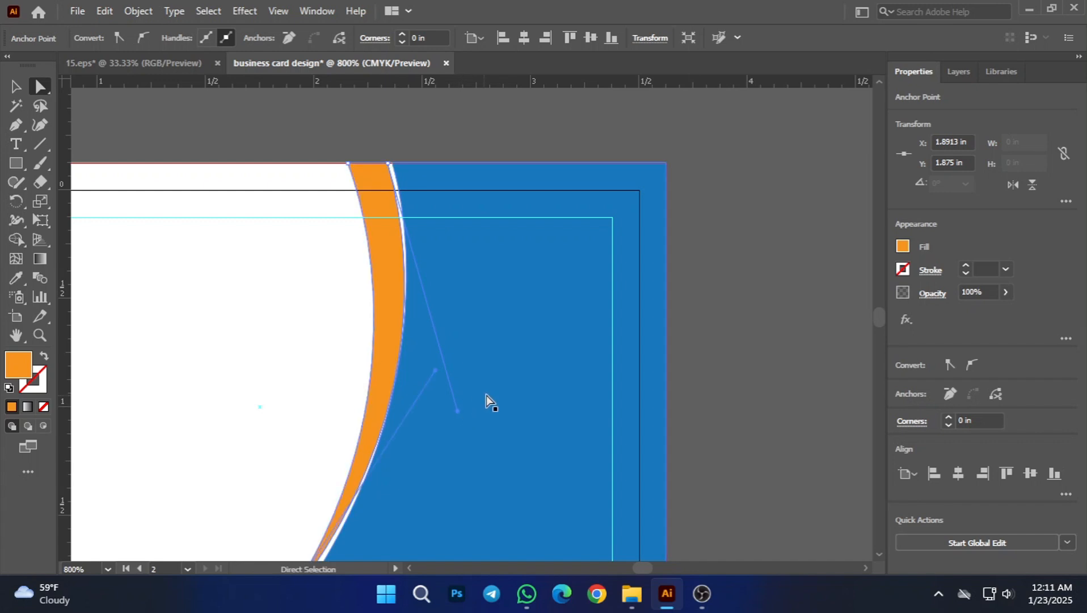
Step: Move the orange sliver's top-right anchor along the bleed edge onto the blue shape's top-left corner, at about X 2.36 in, Y -0.125 in
scroll(437, 406, up, 3)
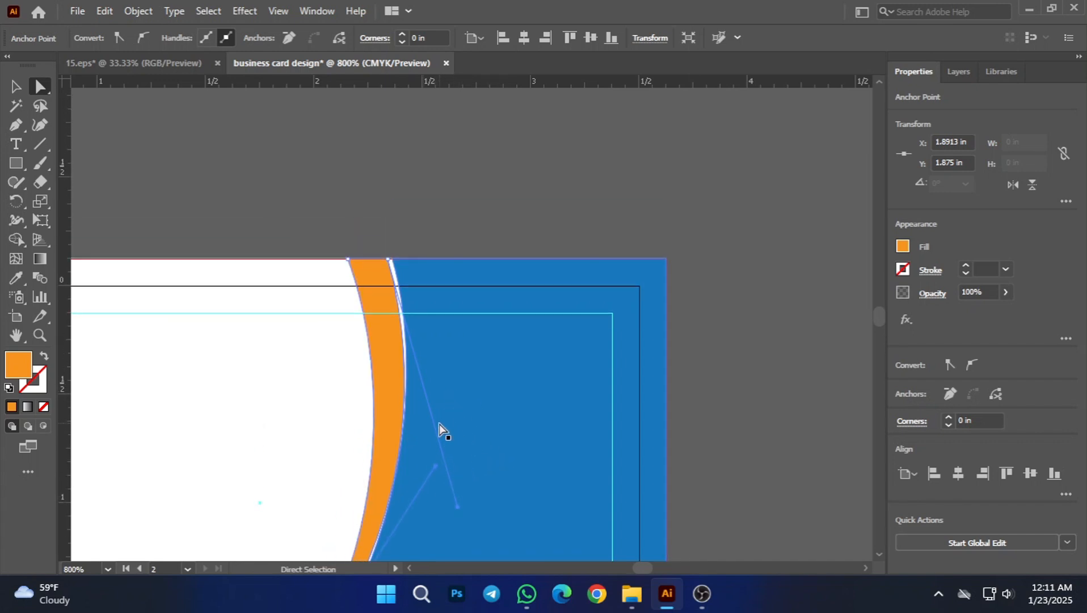
scroll(471, 432, up, 1)
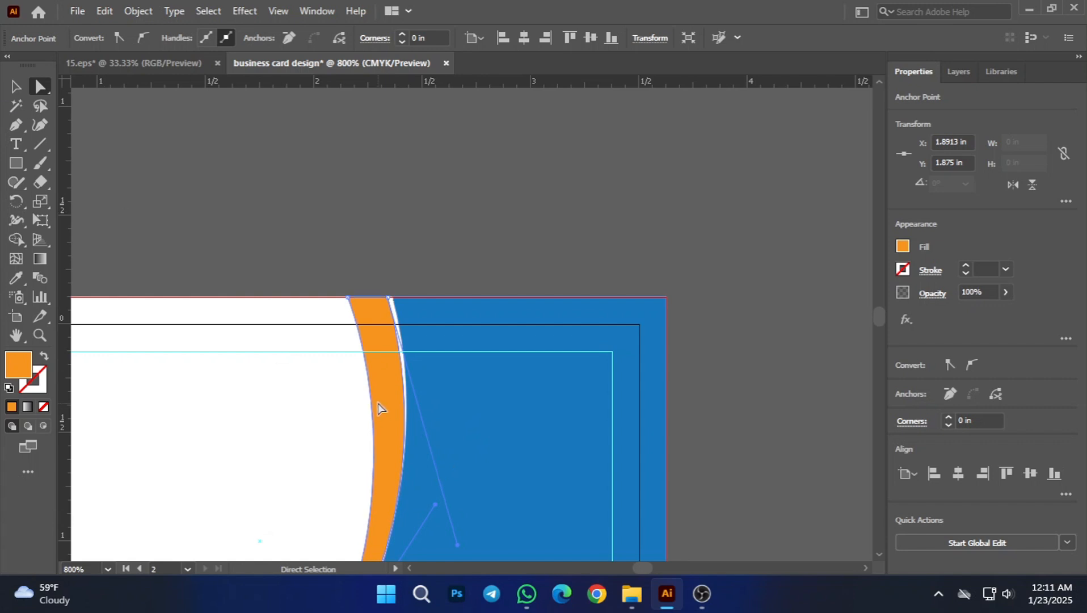
scroll(400, 345, up, 4)
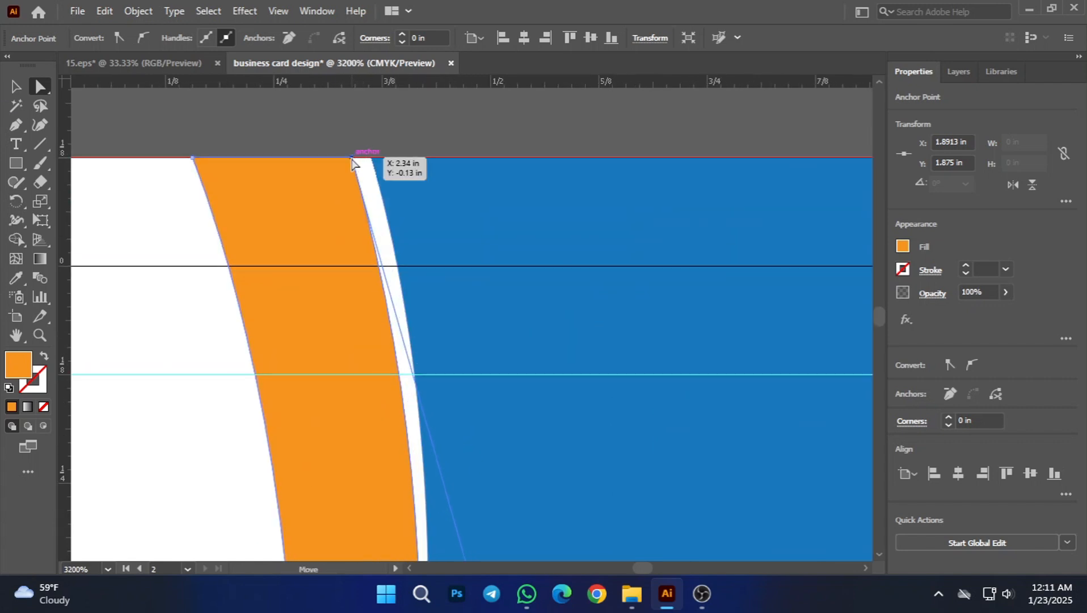
drag(352, 163, 370, 157)
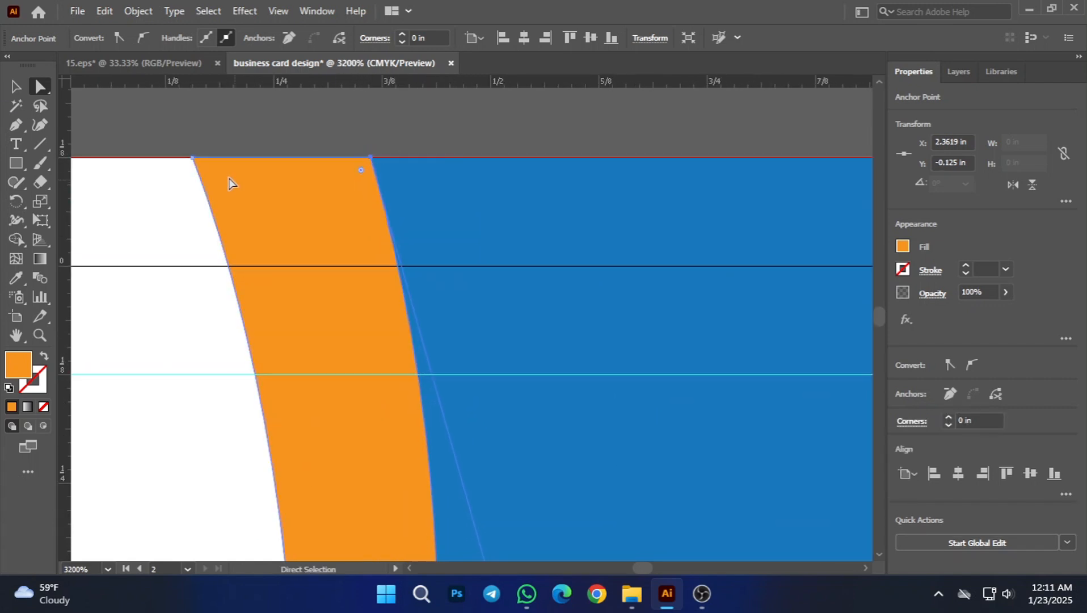
Step: Pull the curve handle of the orange sliver's top-right anchor slightly inward to match the blue shape's edge
scroll(463, 355, down, 4)
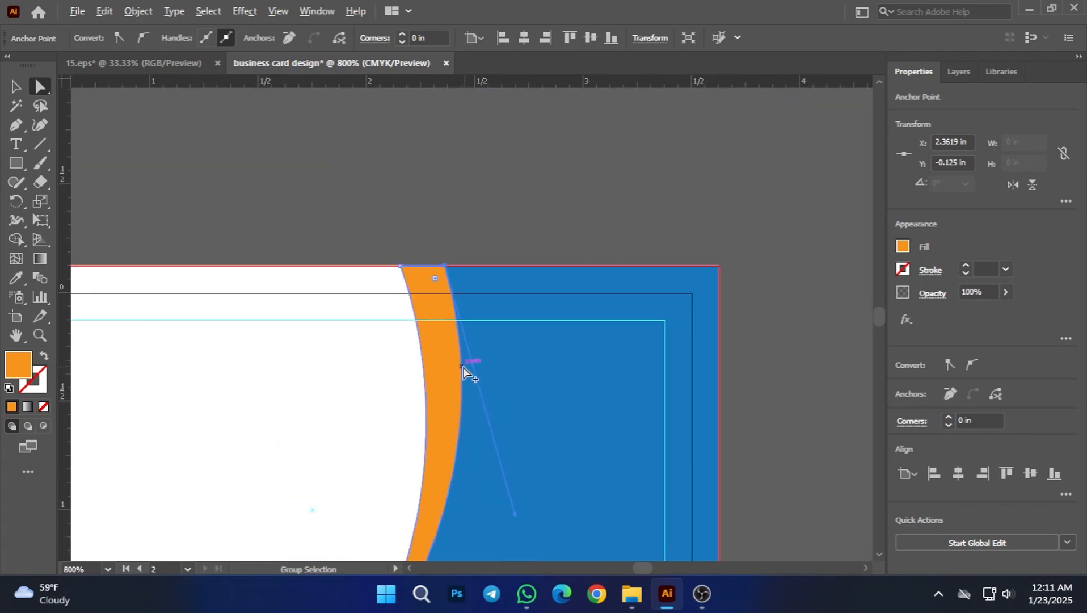
scroll(483, 474, down, 2)
drag(516, 457, 507, 456)
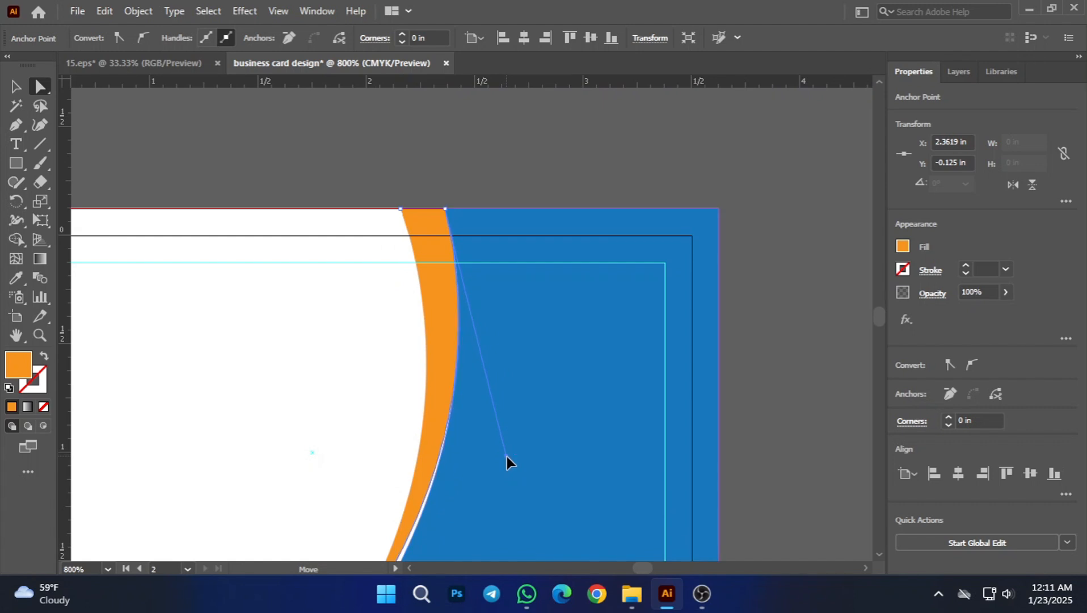
scroll(507, 456, down, 6)
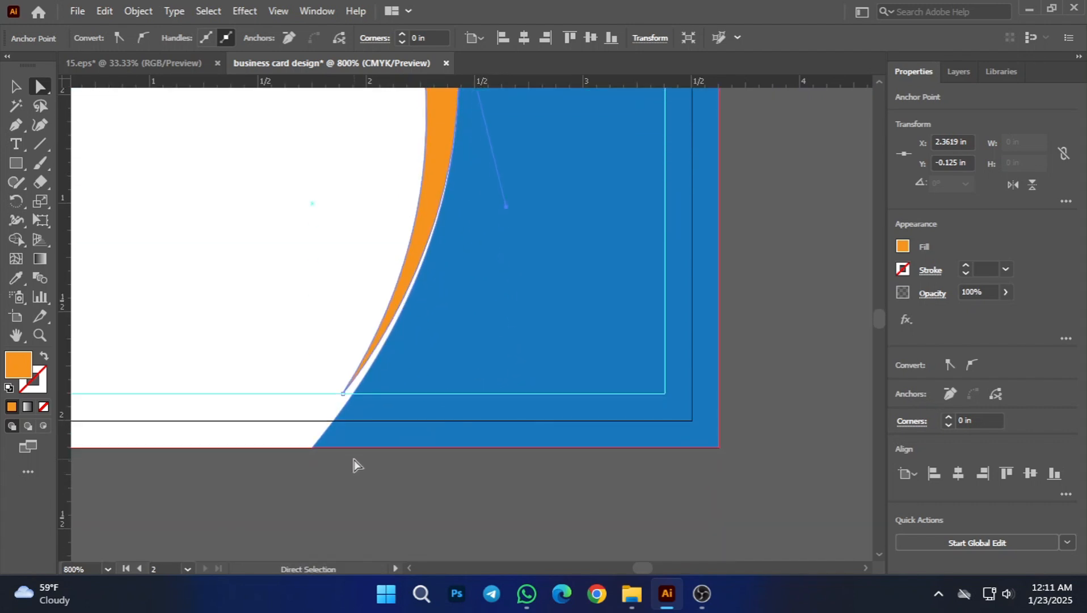
Step: Move the orange sliver's bottom tip along the lower guide onto the blue shape's edge, at X 1.94 in, Y 1.875 in
scroll(348, 369, up, 4)
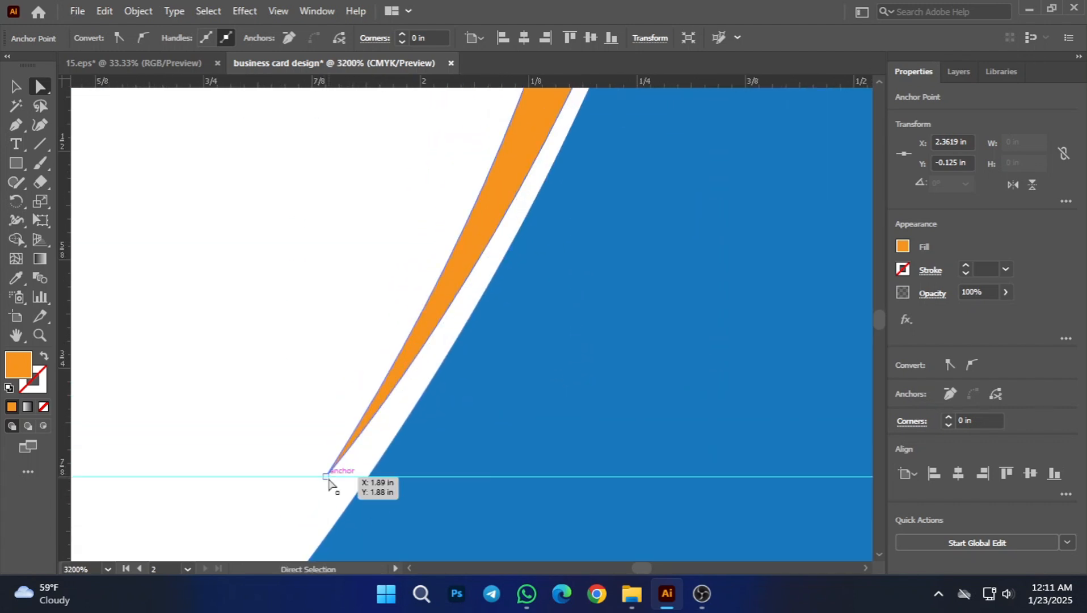
click(326, 479)
drag(325, 477, 371, 478)
scroll(420, 473, down, 6)
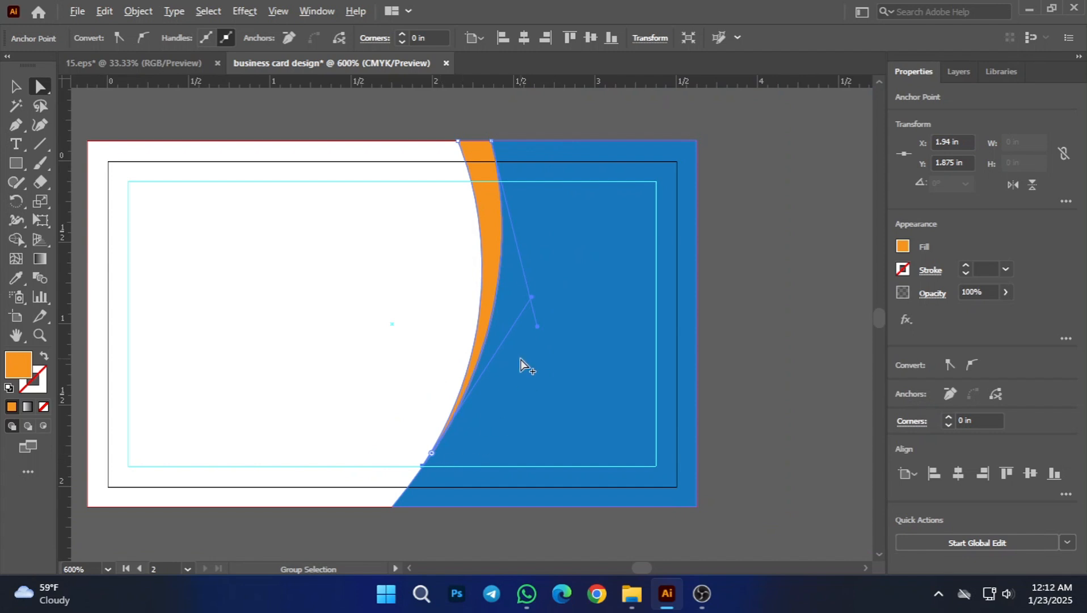
Step: Raise the handle of the orange sliver's top-right anchor slightly to refine its curve against the blue shape
scroll(521, 363, up, 1)
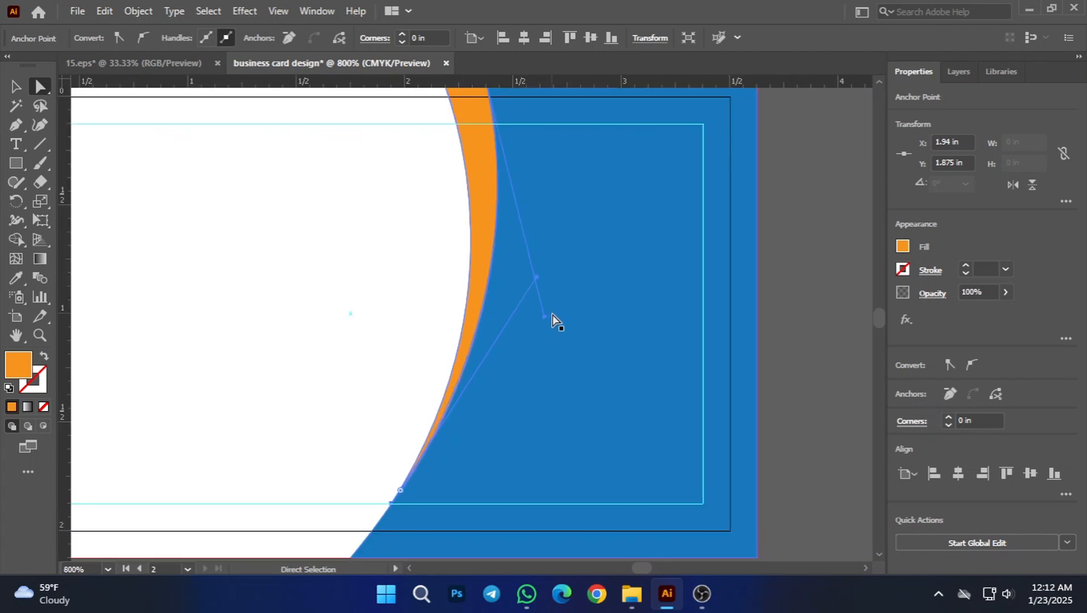
mouse_move(545, 316)
mouse_down()
mouse_move(532, 315)
mouse_move(541, 324)
mouse_move(544, 313)
mouse_up()
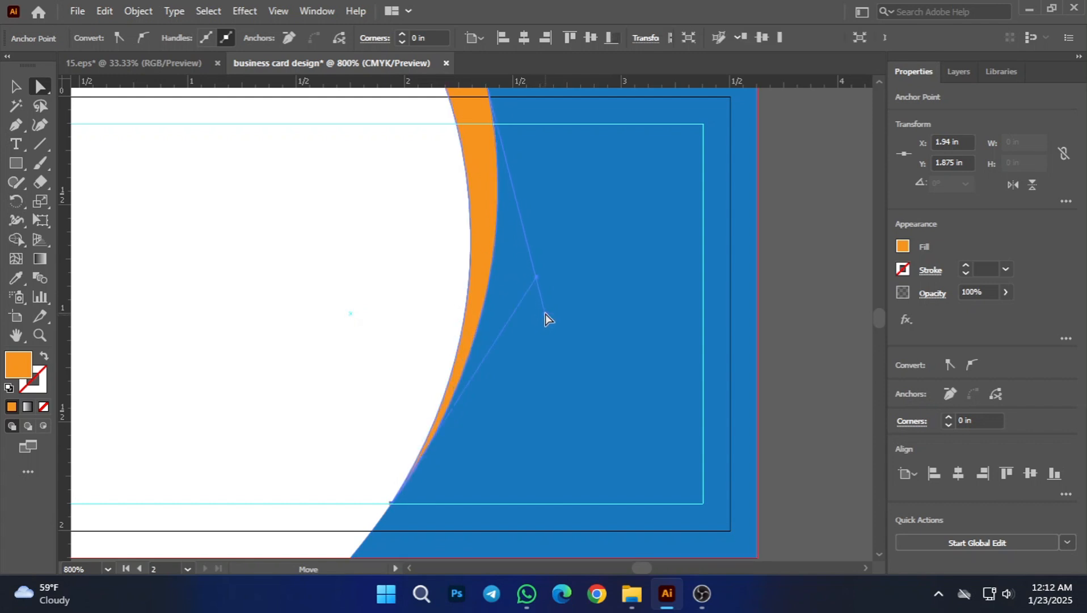
scroll(536, 363, down, 3)
scroll(514, 294, up, 3)
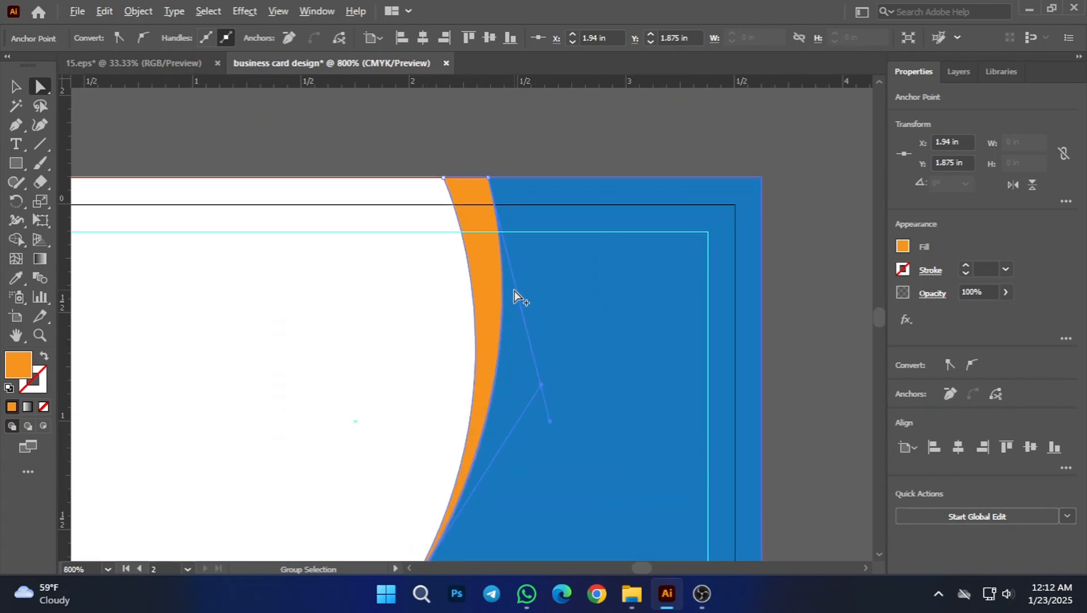
Step: Nudge the whole orange sliver about 0.08 in away from the blue shape, leaving a white gap, and deselect it
click(16, 86)
click(345, 121)
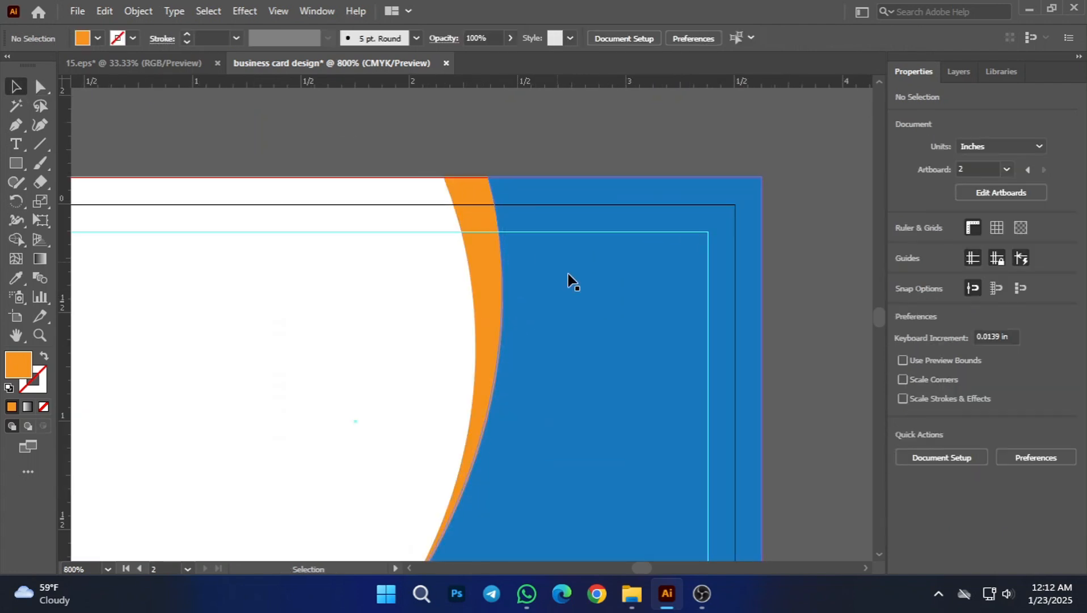
scroll(568, 281, down, 2)
click(526, 275)
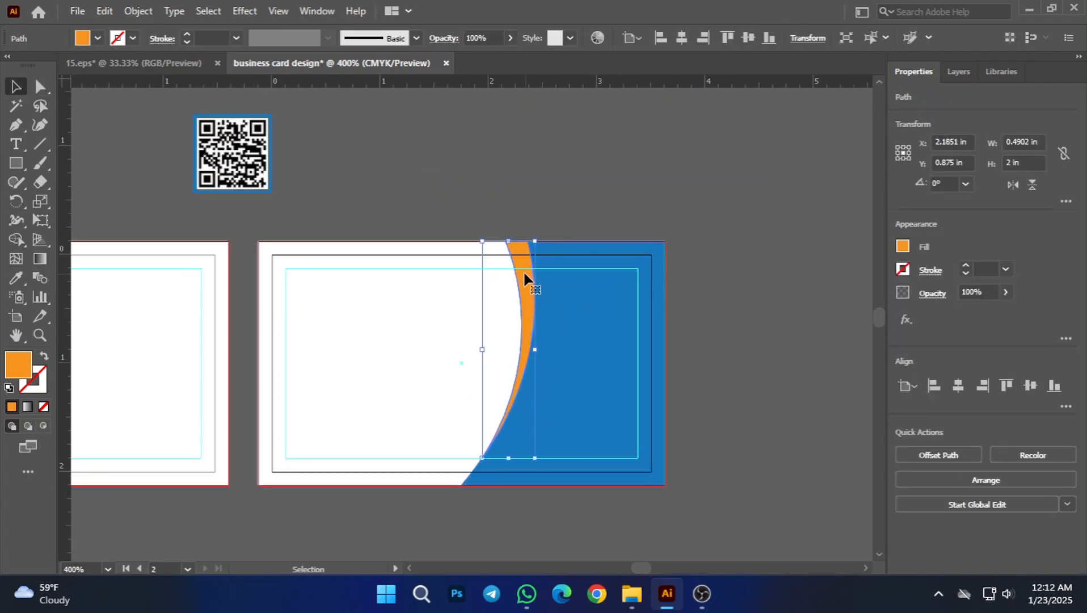
key(Left)
key(Left)
key(Left)
key(Left)
key(Left)
key(Left)
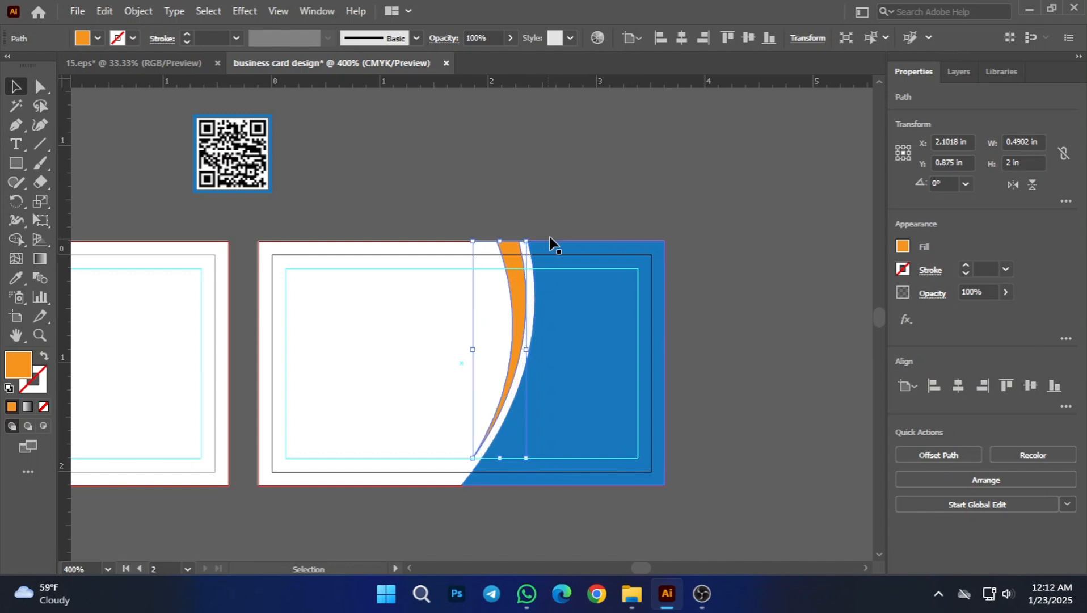
click(621, 165)
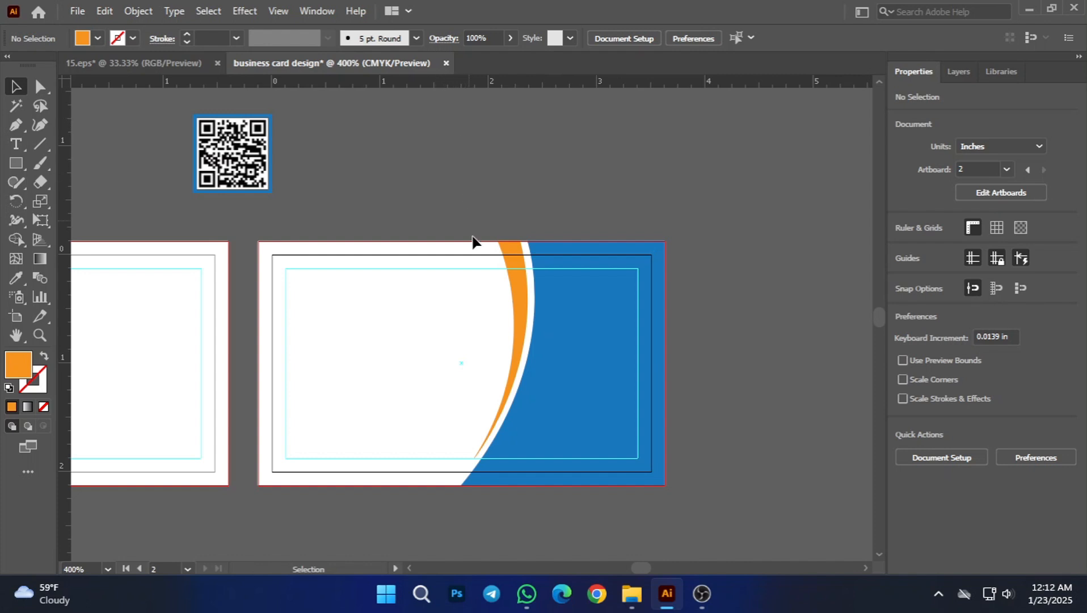
Step: Examine the blue and orange curves on the second card and compare the two artboards side by side
scroll(544, 493, up, 3)
scroll(439, 318, down, 3)
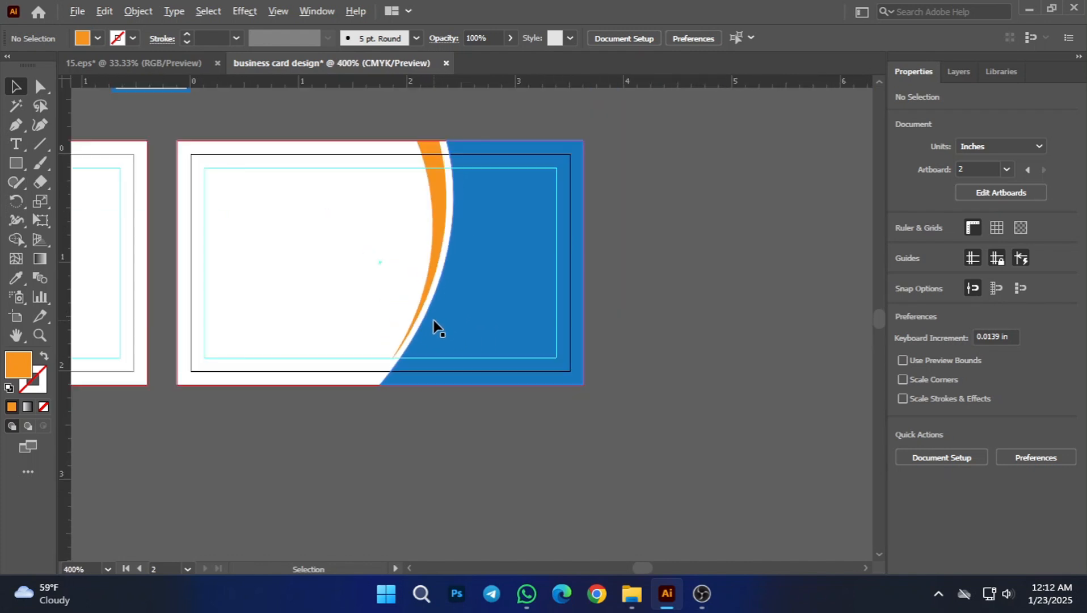
drag(693, 261, 714, 318)
scroll(713, 319, down, 1)
drag(685, 247, 718, 215)
scroll(666, 463, down, 2)
scroll(566, 462, up, 2)
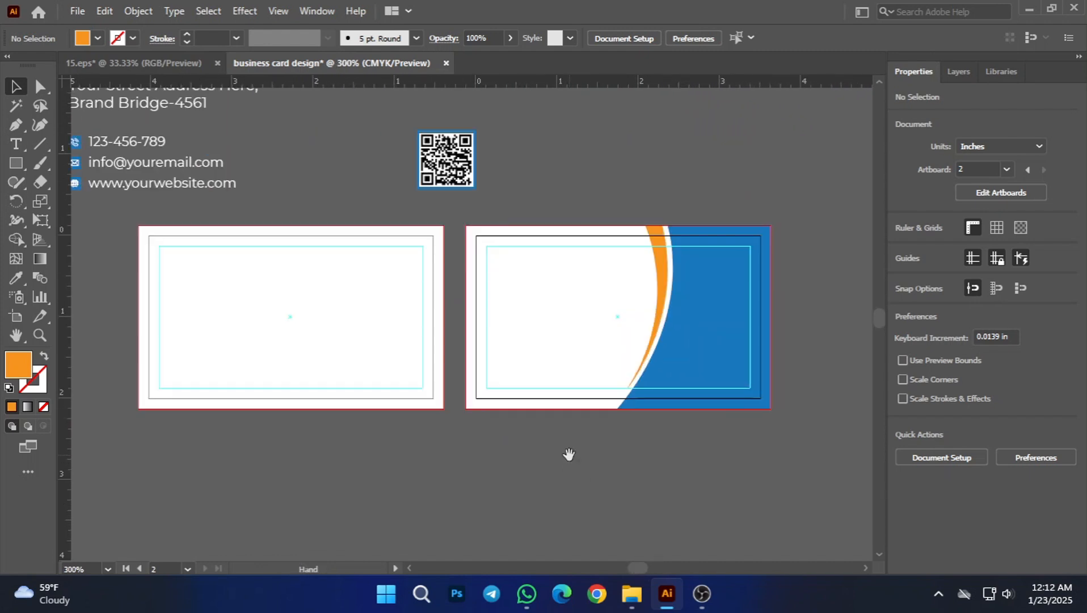
drag(604, 451, 538, 489)
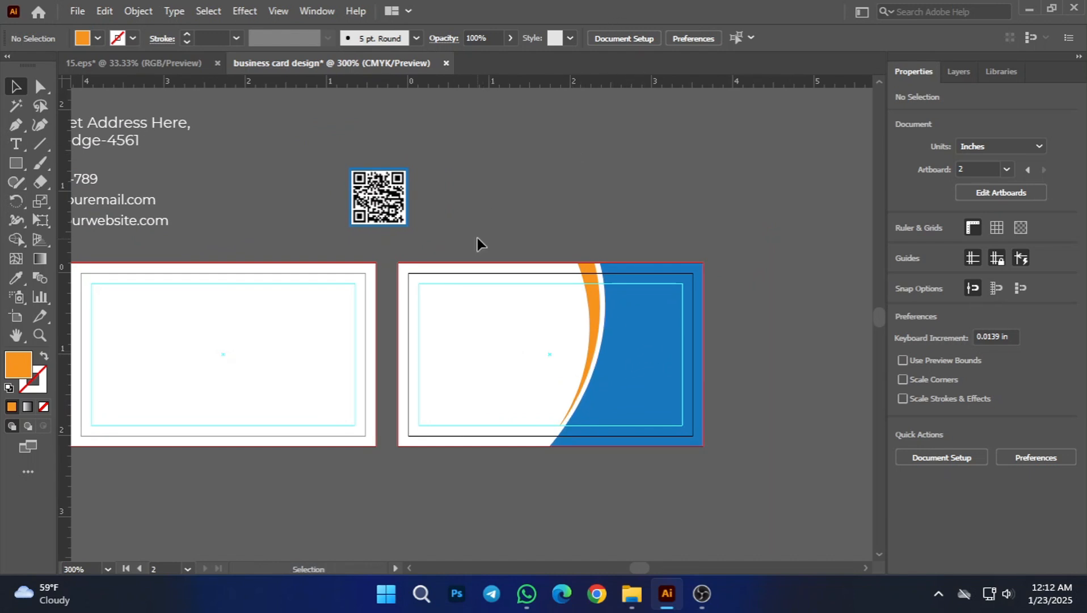
Step: Ungroup the pasted contact content and move the QR code to the empty canvas below and right of the second card
click(378, 197)
click(576, 218)
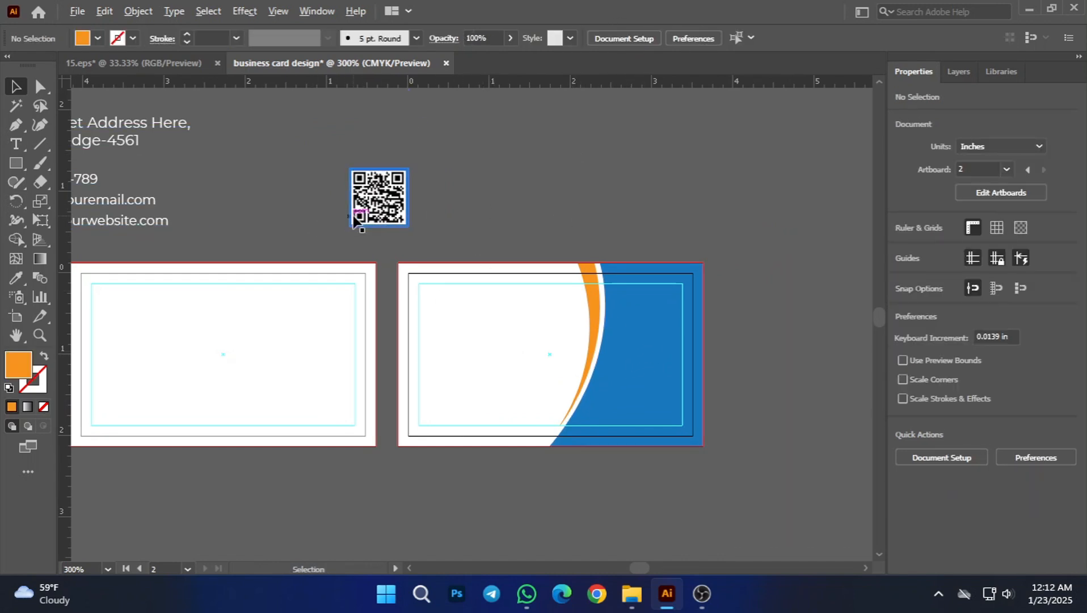
scroll(358, 210, down, 1)
right_click(364, 202)
click(497, 162)
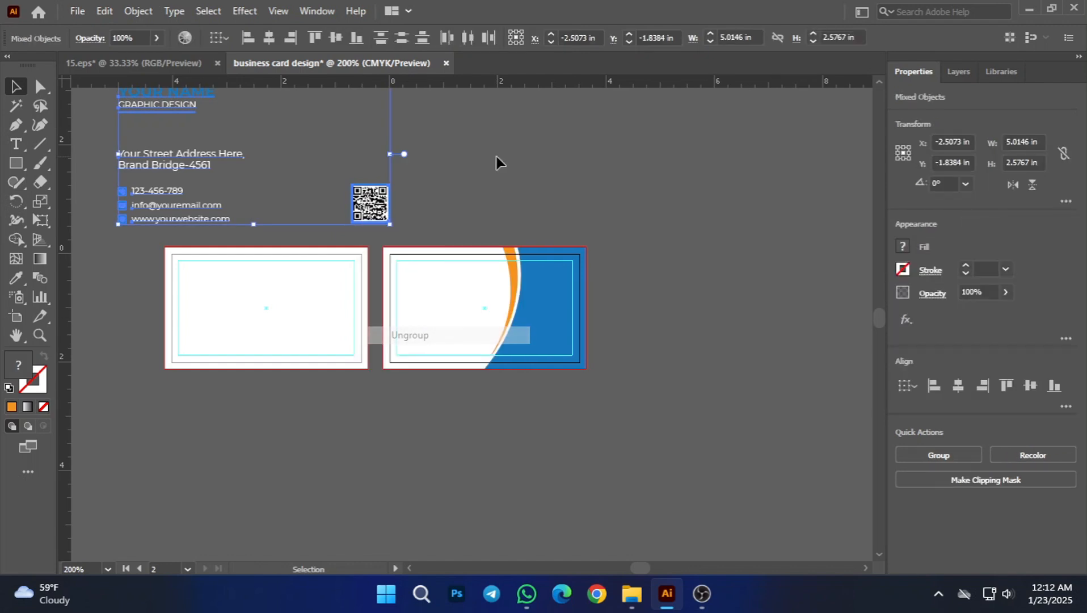
click(498, 162)
drag(366, 207, 621, 399)
click(647, 323)
Step: Ungroup the QR code to separate its image from the blue frame
scroll(610, 418, up, 2)
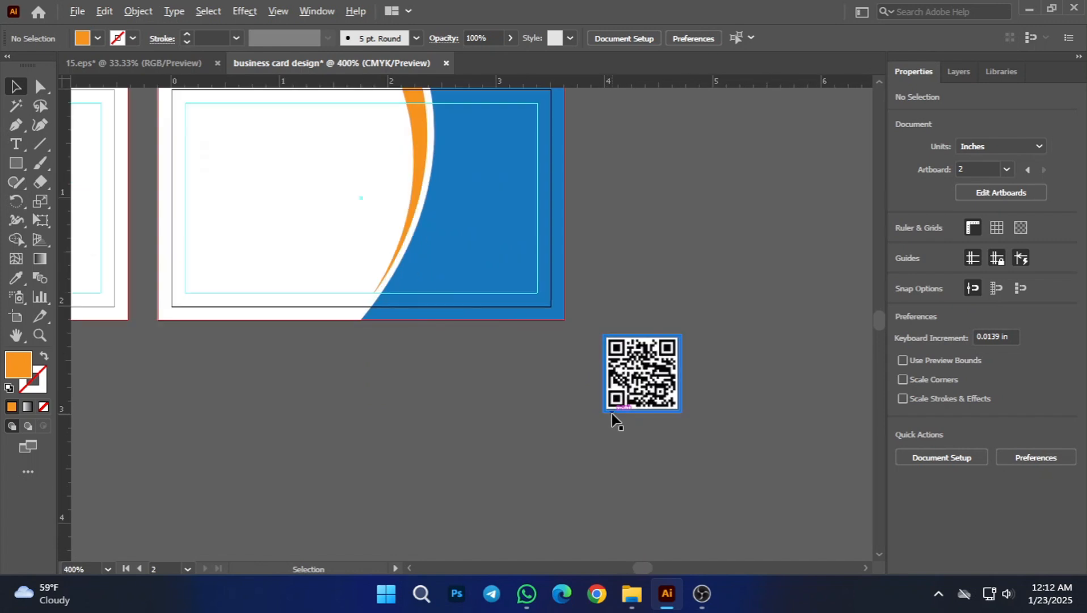
drag(752, 269, 726, 324)
scroll(634, 440, up, 1)
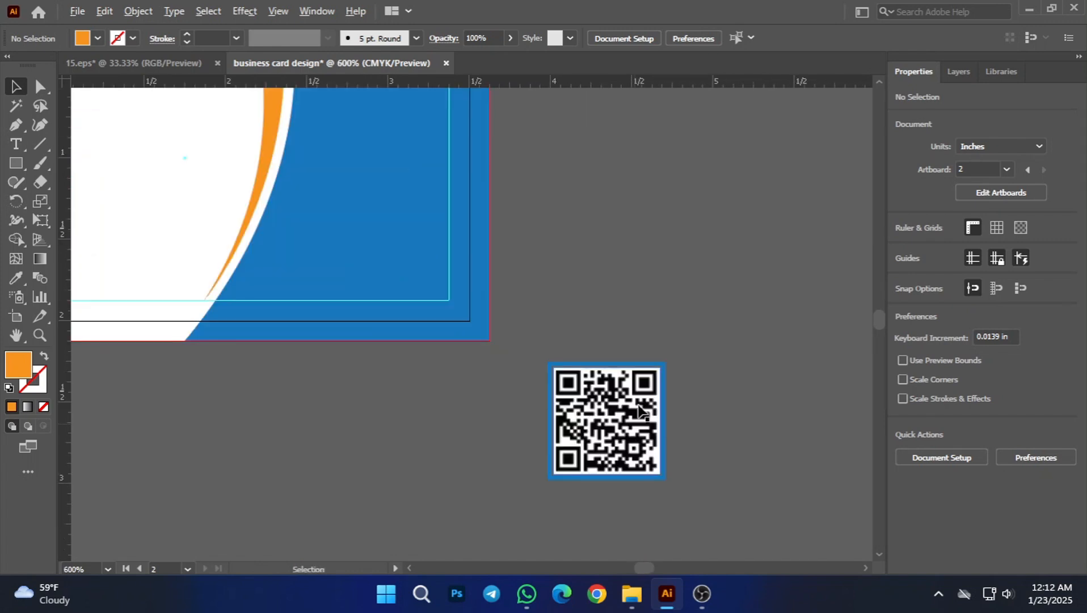
click(624, 368)
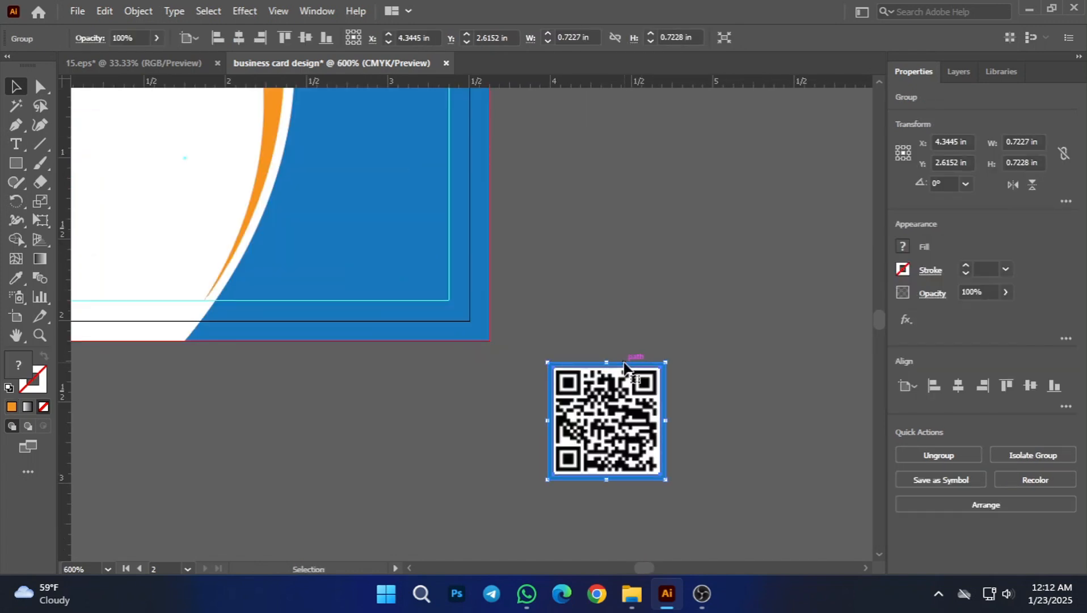
right_click(638, 410)
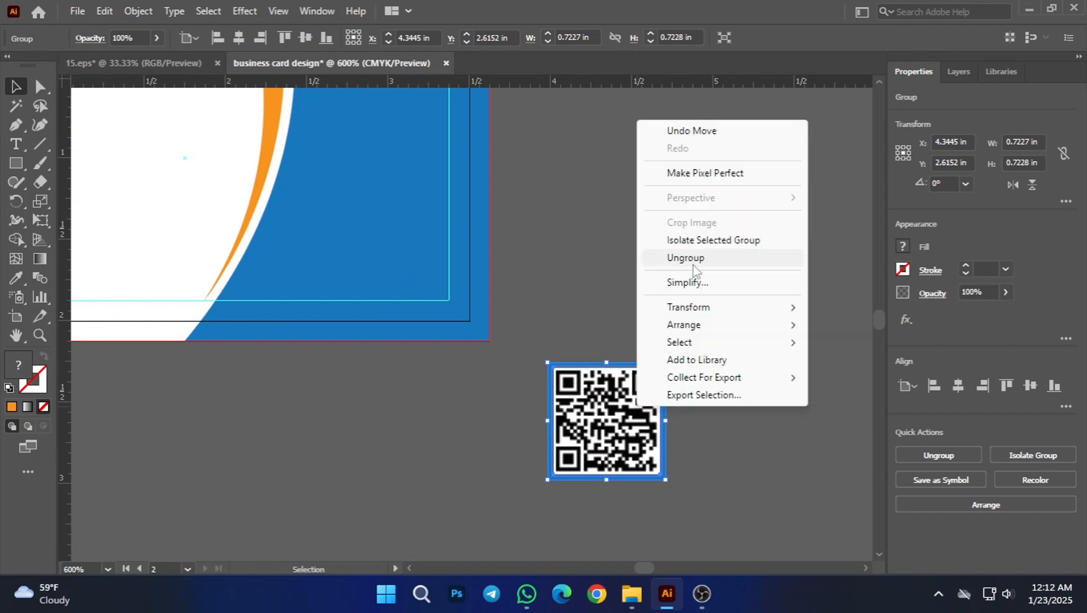
click(692, 256)
click(607, 423)
scroll(652, 397, down, 2)
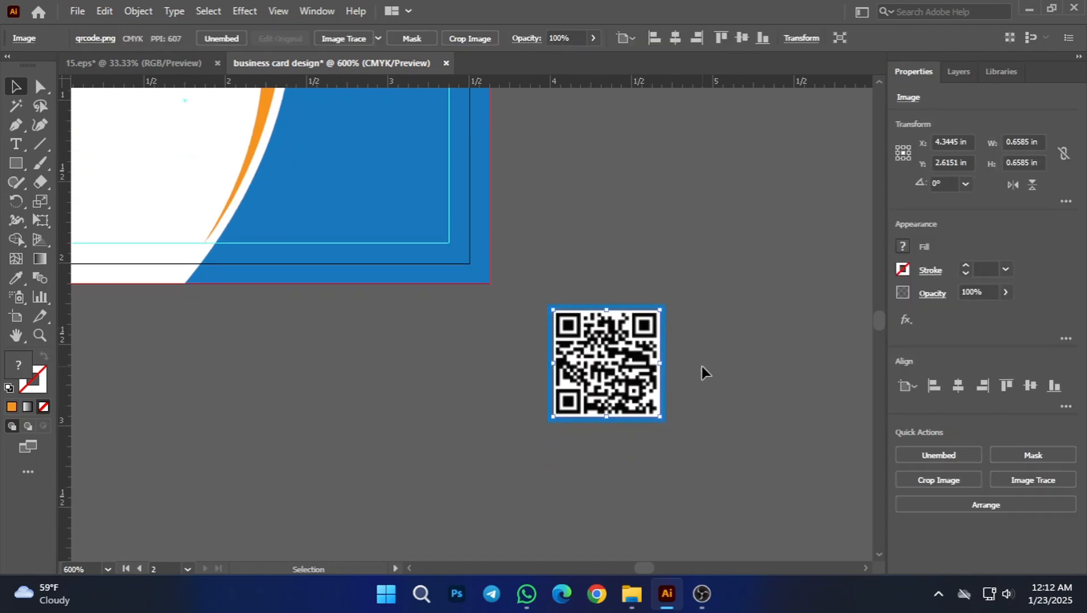
click(703, 371)
Step: Trace the QR code image with the default Image Trace preset and expand the result into vector paths
click(596, 411)
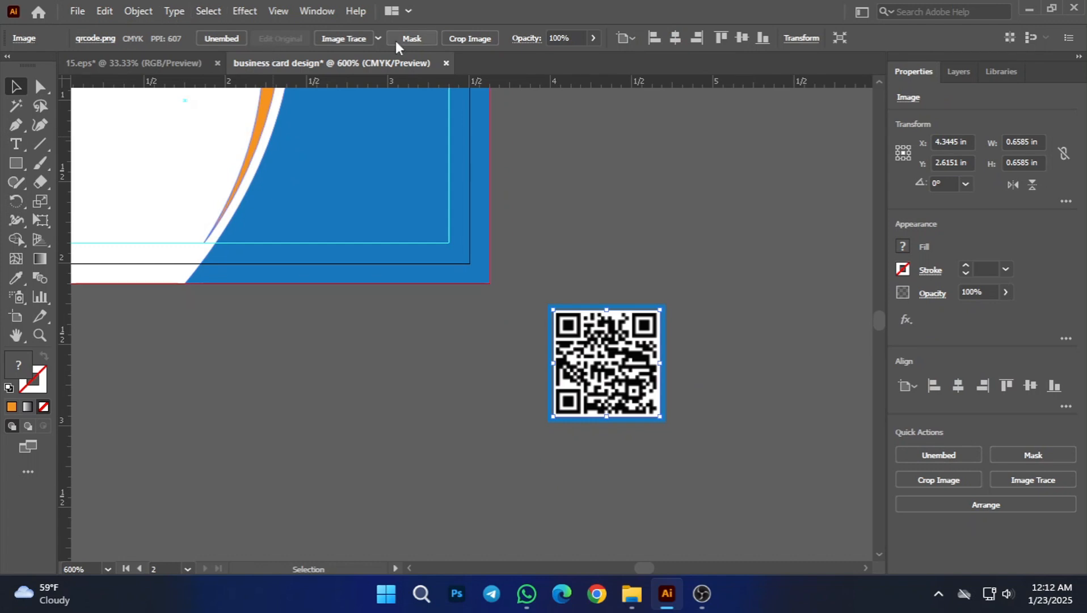
click(357, 37)
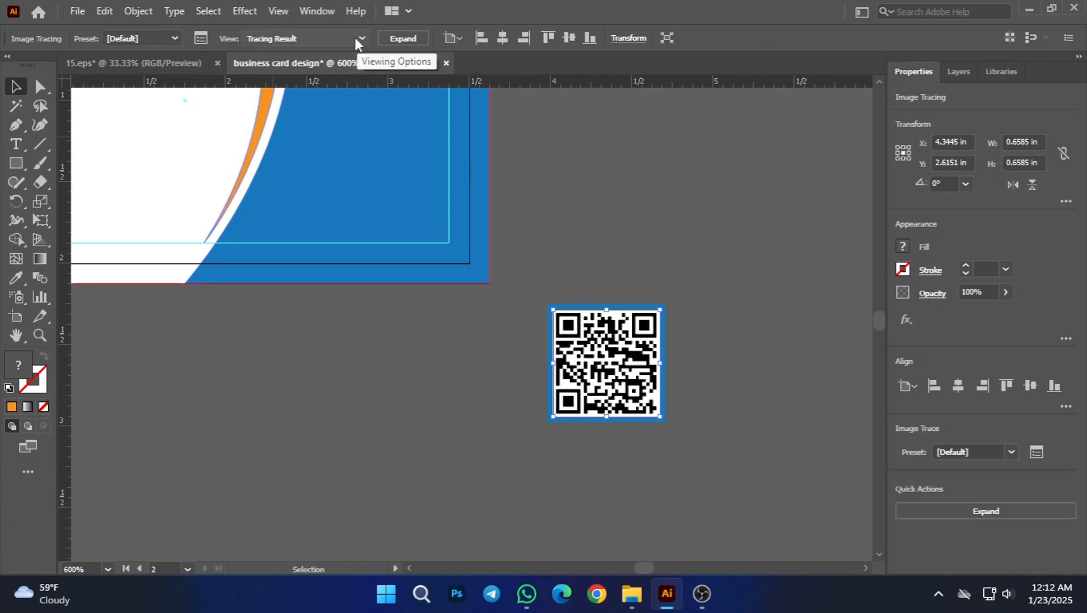
click(399, 40)
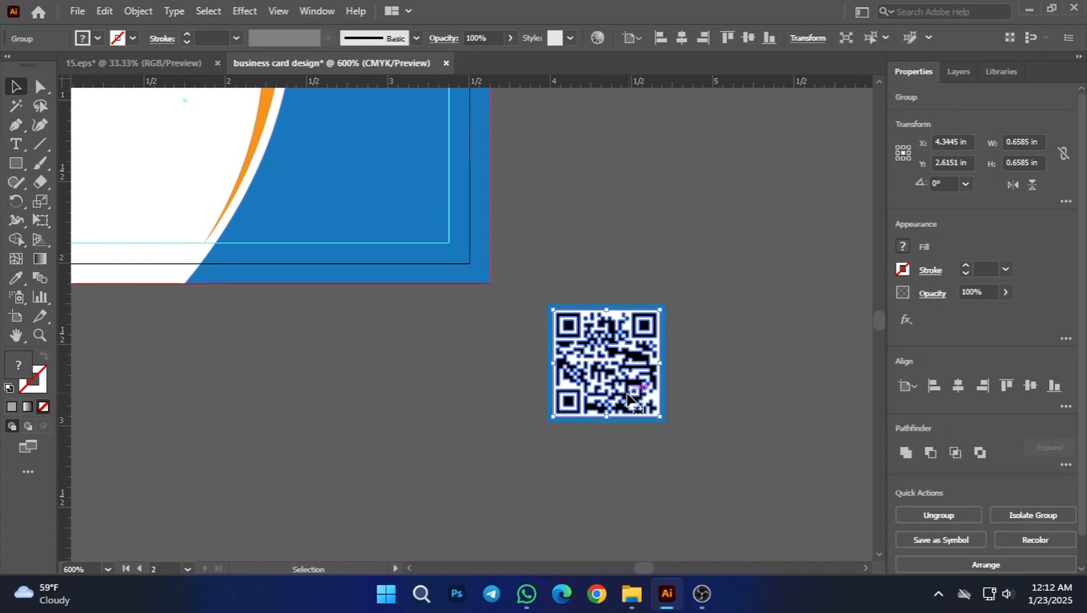
Step: Select all white areas of the traced QR code with the Magic Wand, delete them and return to the Selection tool
key(y)
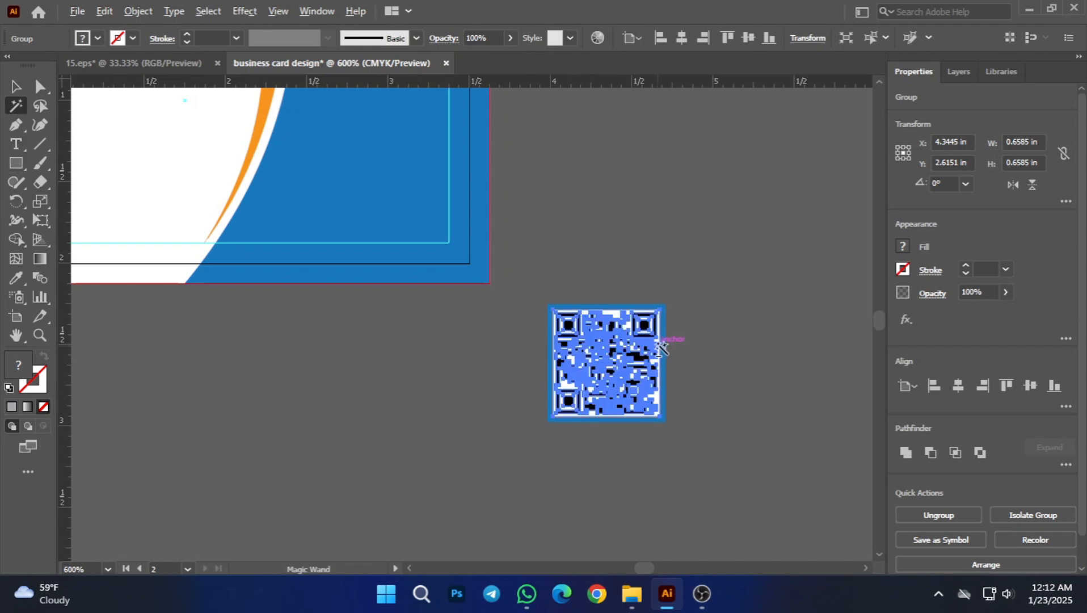
scroll(661, 346, up, 3)
click(589, 307)
key(Delete)
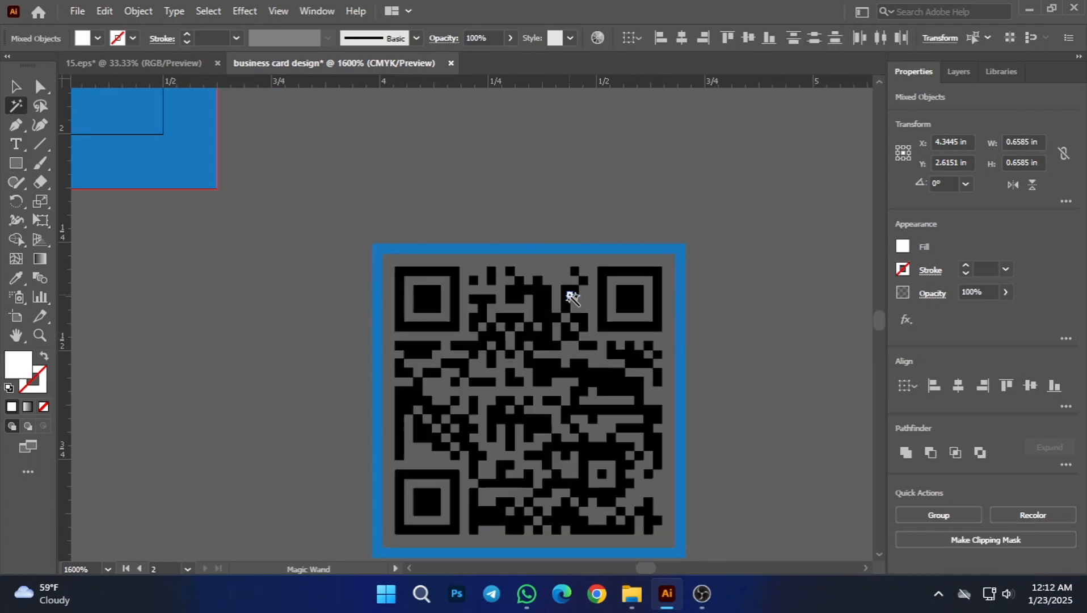
click(15, 83)
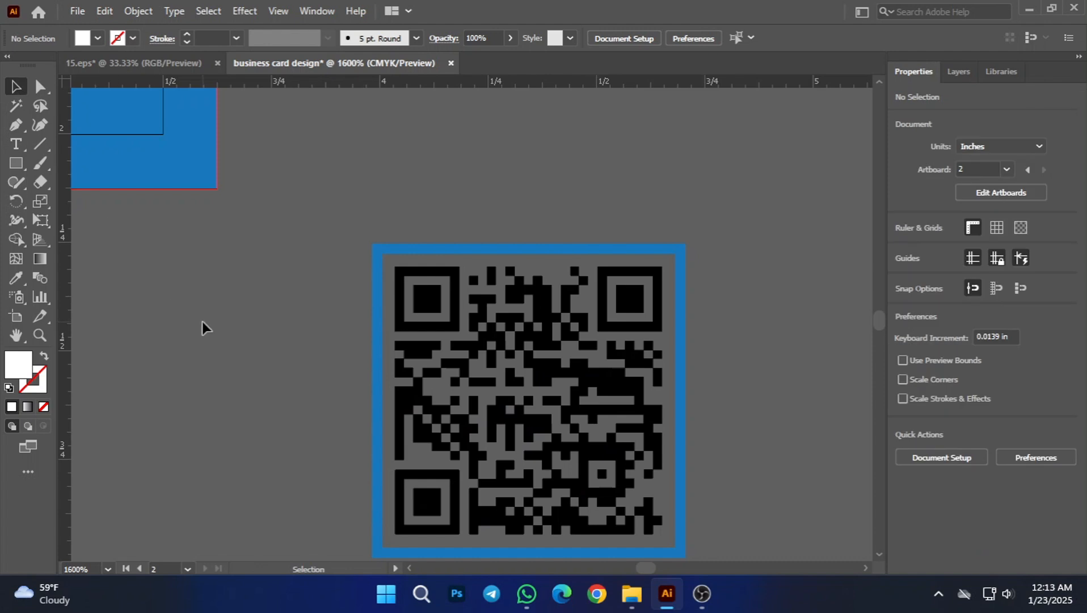
Step: Change the QR code frame's fill to white and deselect it
scroll(258, 323, down, 3)
drag(492, 374, 641, 404)
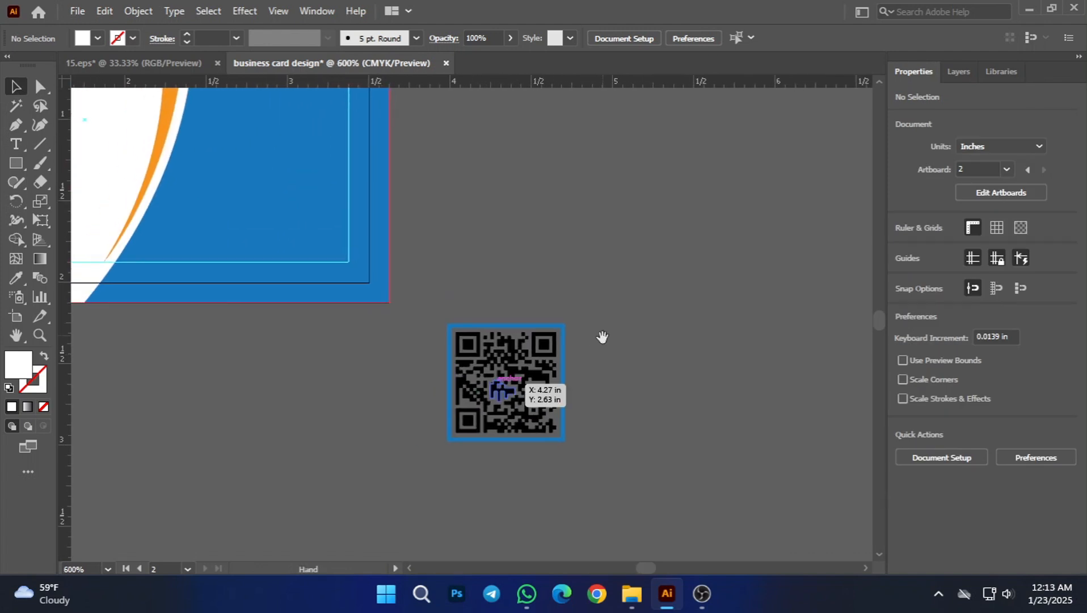
click(454, 345)
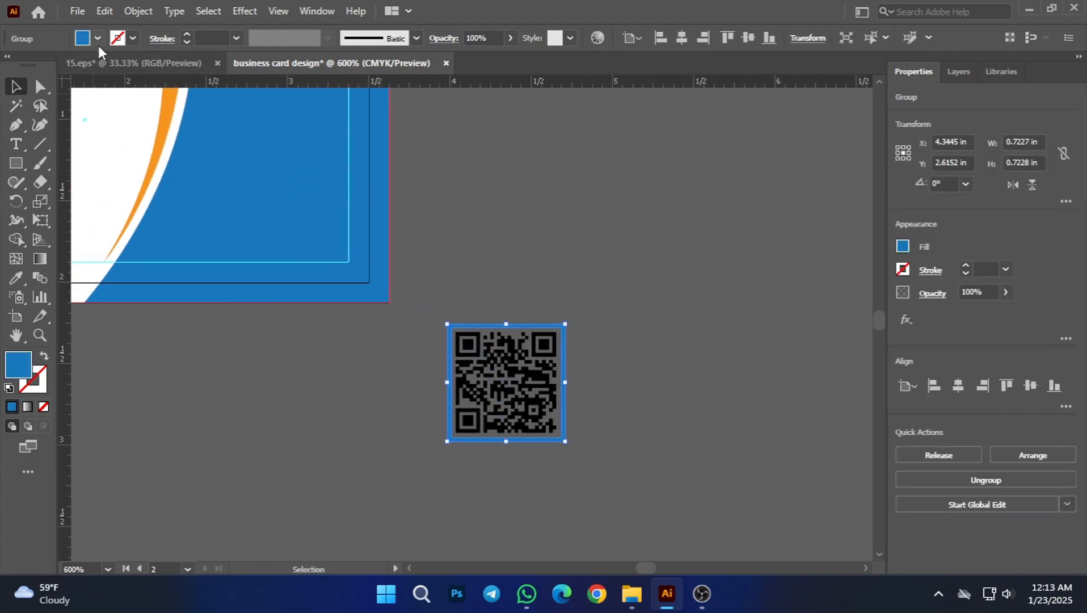
click(98, 38)
click(32, 66)
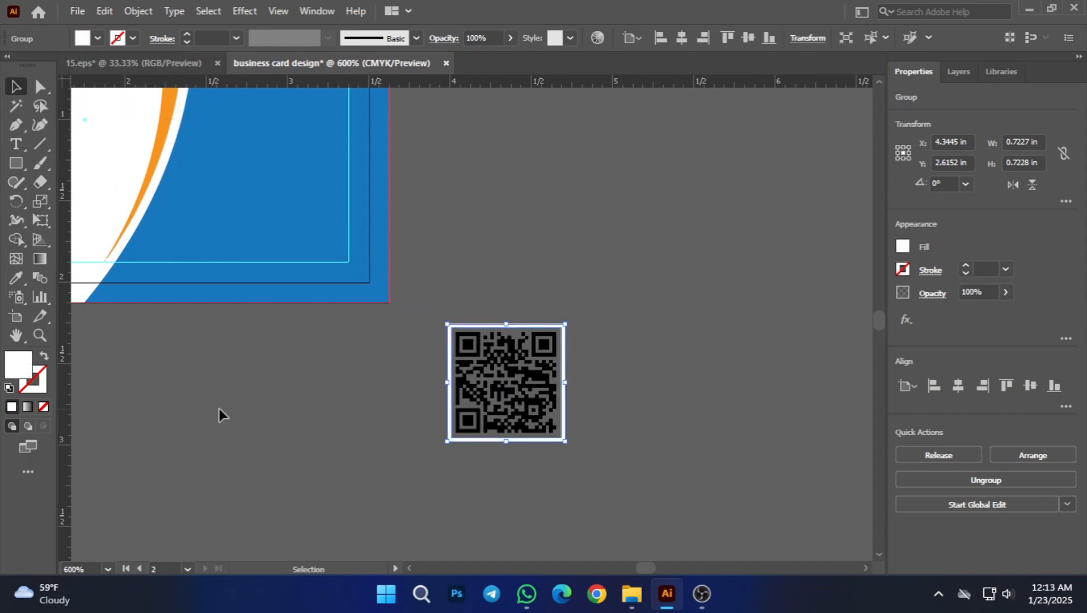
click(411, 374)
Step: Group the black QR code with its white frame and place it on the second card's blue area, inside the safe-area guides
drag(407, 368, 582, 442)
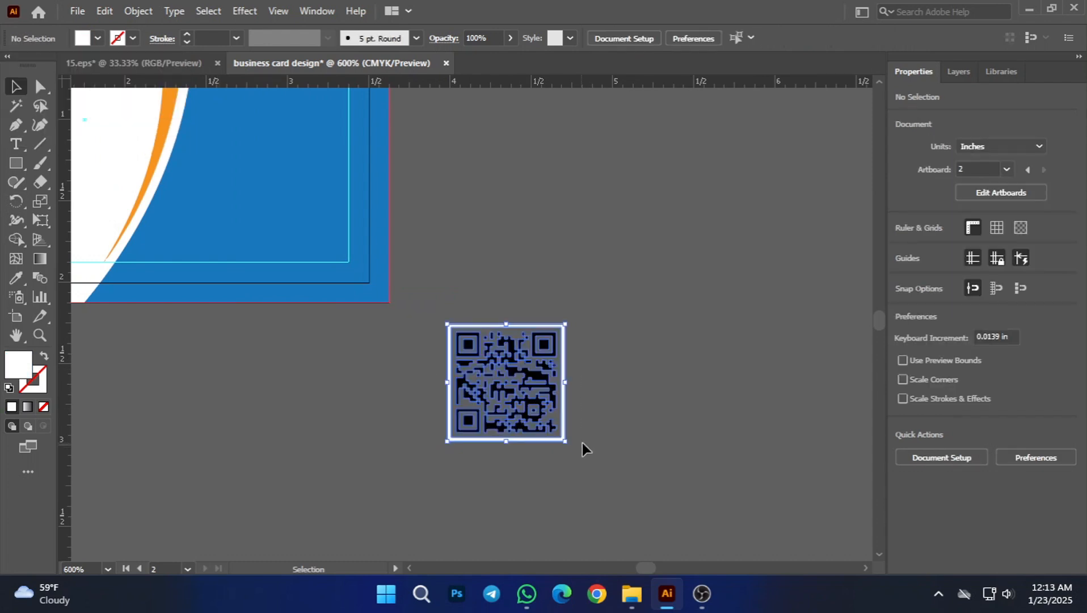
key(ctrl+g)
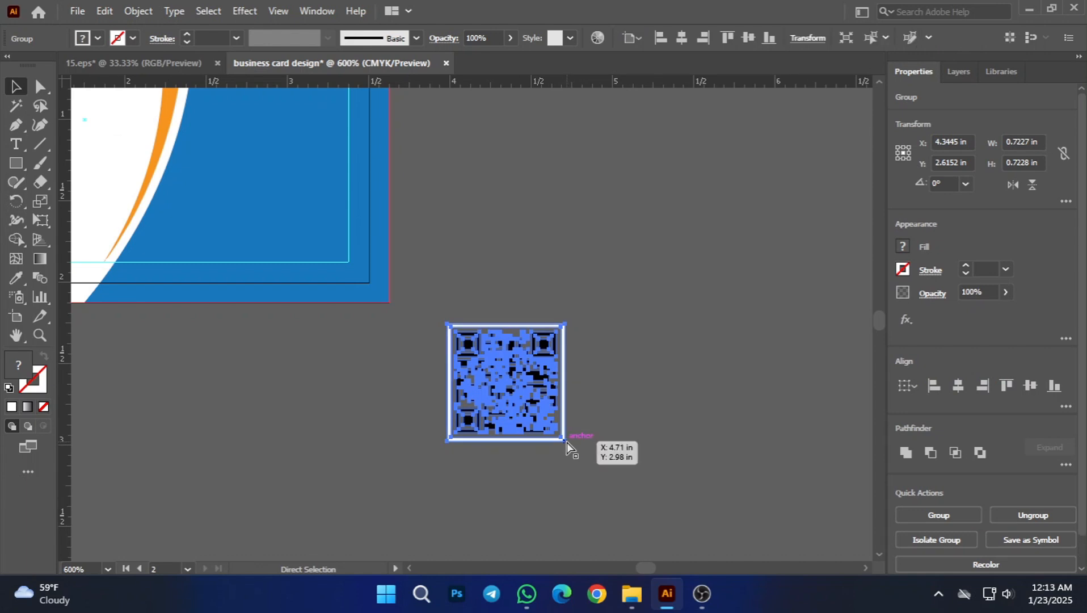
click(618, 439)
drag(467, 256, 582, 367)
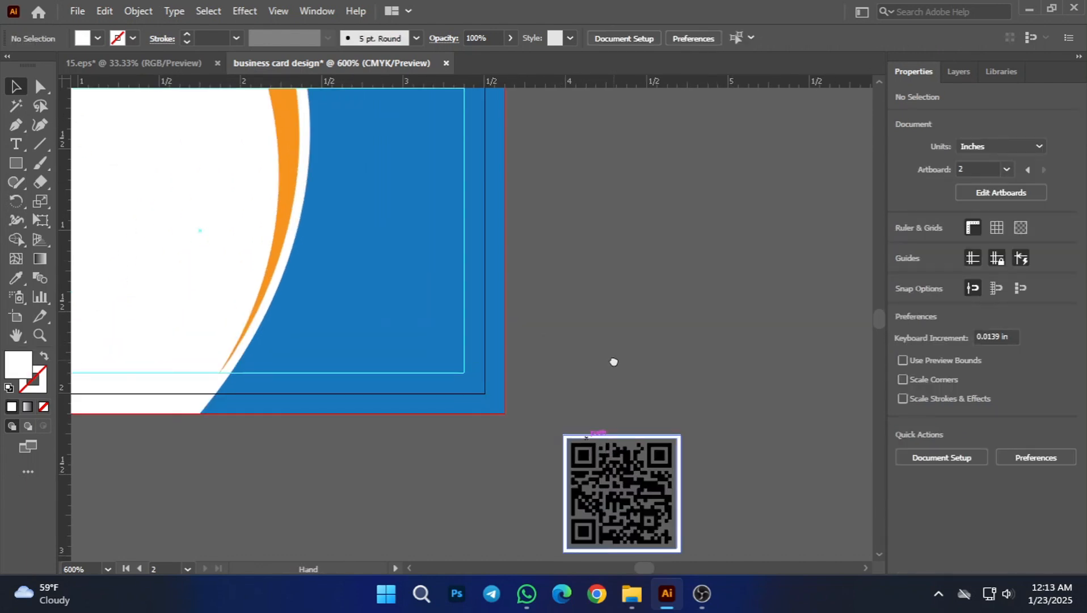
drag(644, 498, 421, 274)
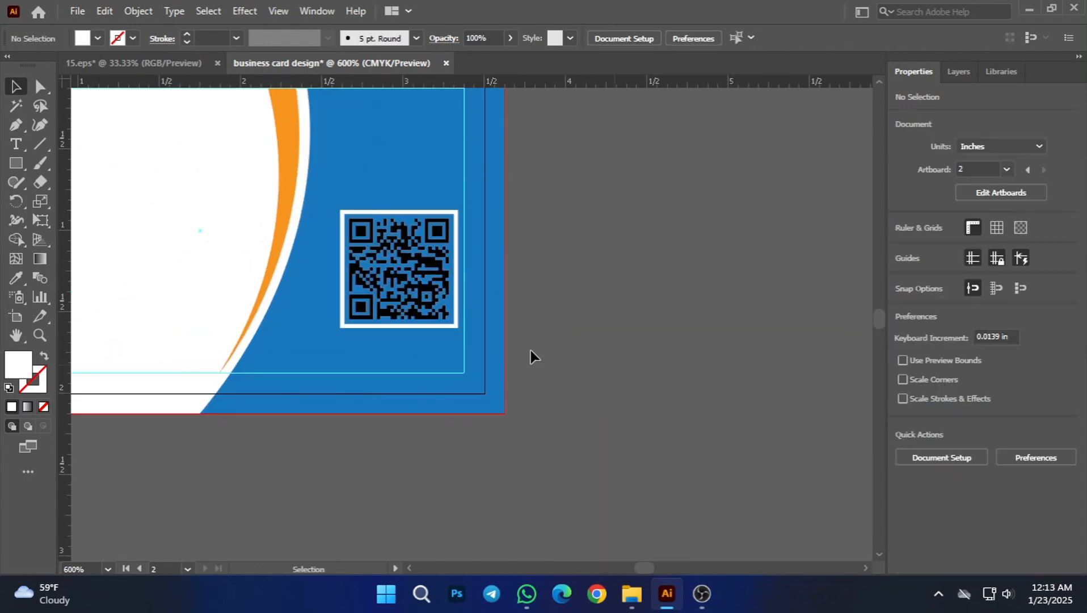
Step: Move the QR code group into the lower-right corner of the second card's safe-area guides, flush with both guide lines
scroll(619, 376, down, 4)
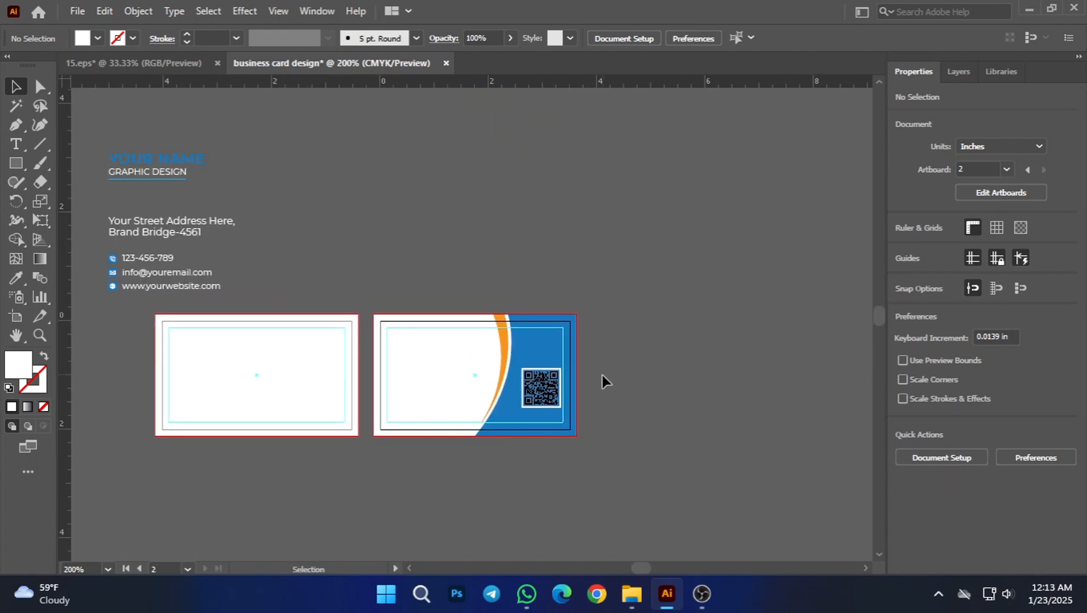
scroll(602, 375, up, 4)
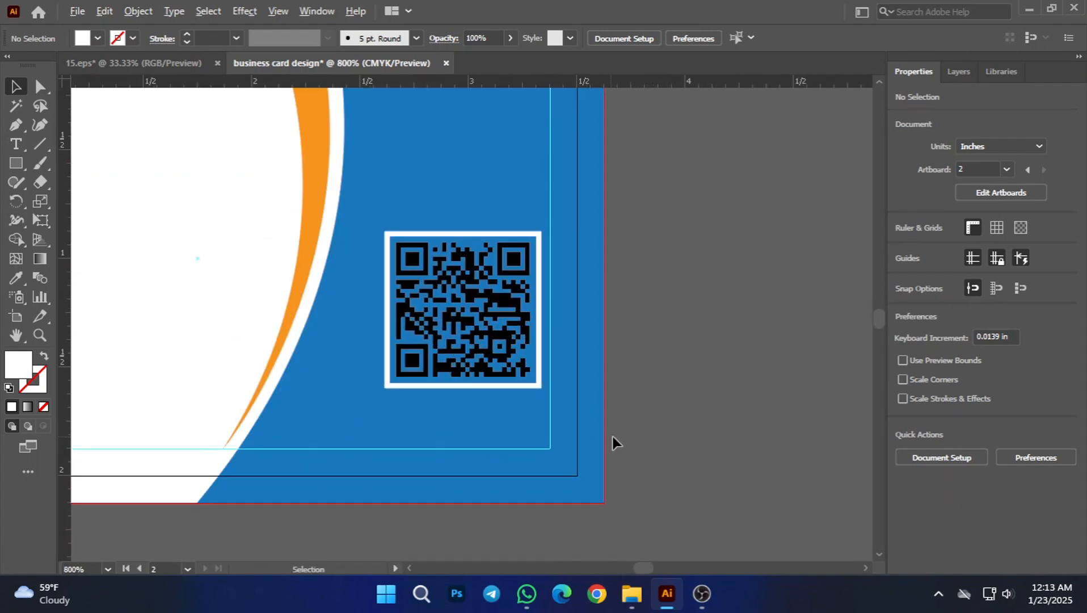
drag(504, 336, 506, 378)
click(652, 425)
scroll(549, 439, up, 3)
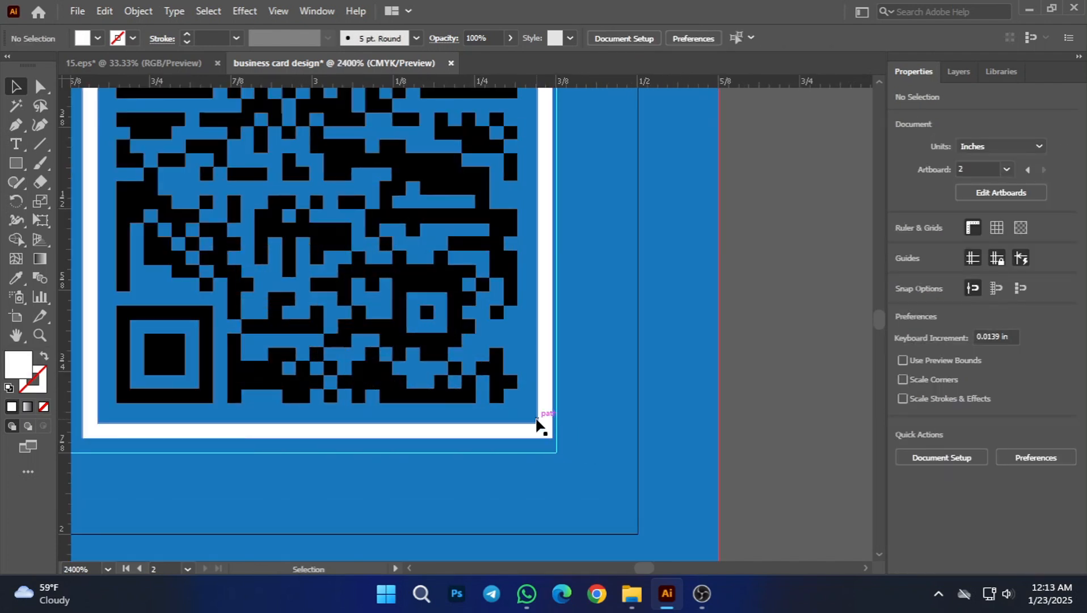
drag(539, 429, 553, 447)
key(Up)
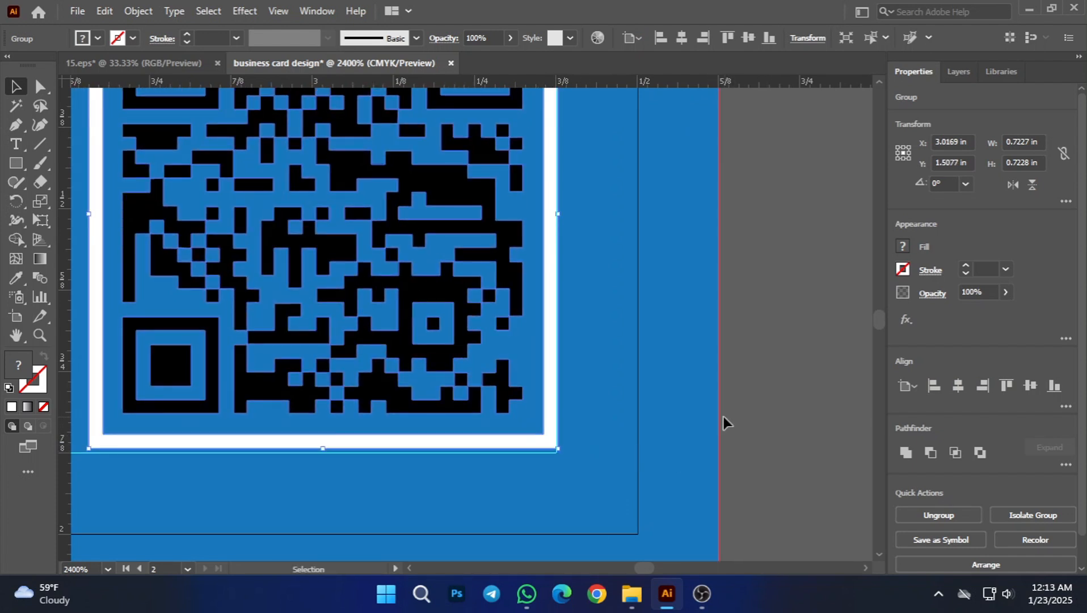
key(Down)
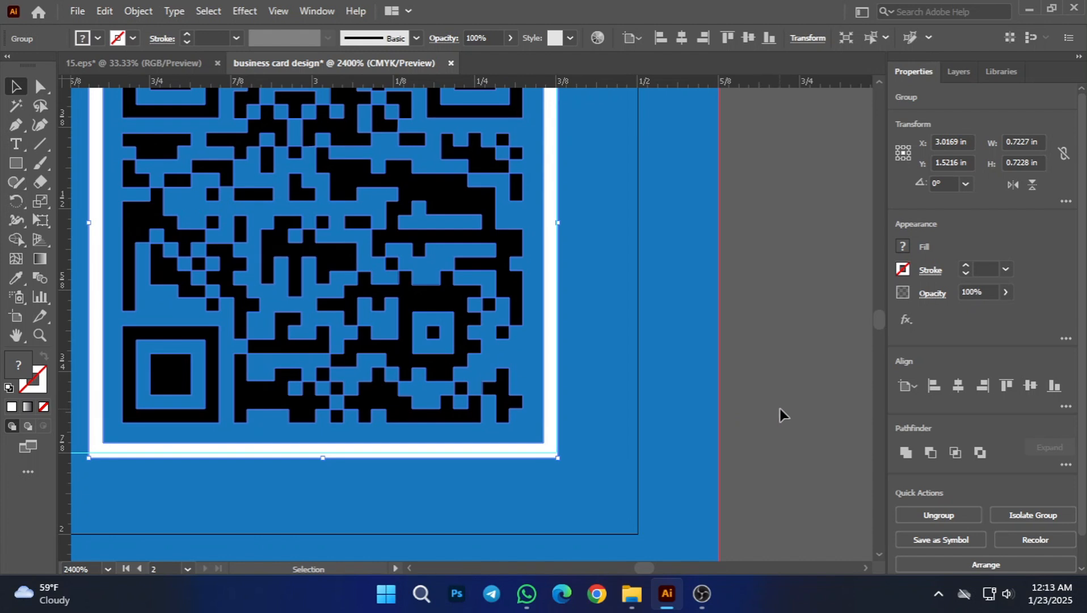
click(780, 411)
scroll(569, 427, up, 2)
mouse_move(543, 438)
mouse_down()
mouse_move(516, 422)
mouse_move(530, 426)
mouse_up()
scroll(554, 420, down, 4)
click(757, 432)
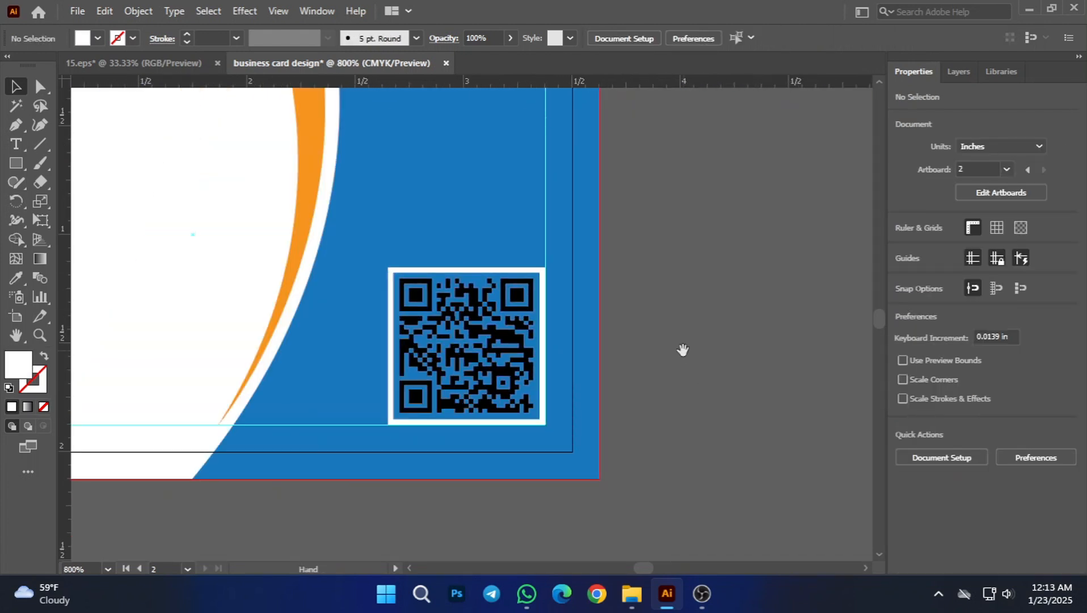
Step: Select the YOUR NAME text, the GRAPHIC DESIGN title and the underline, and move them directly above the second card
scroll(692, 358, down, 2)
scroll(703, 376, down, 1)
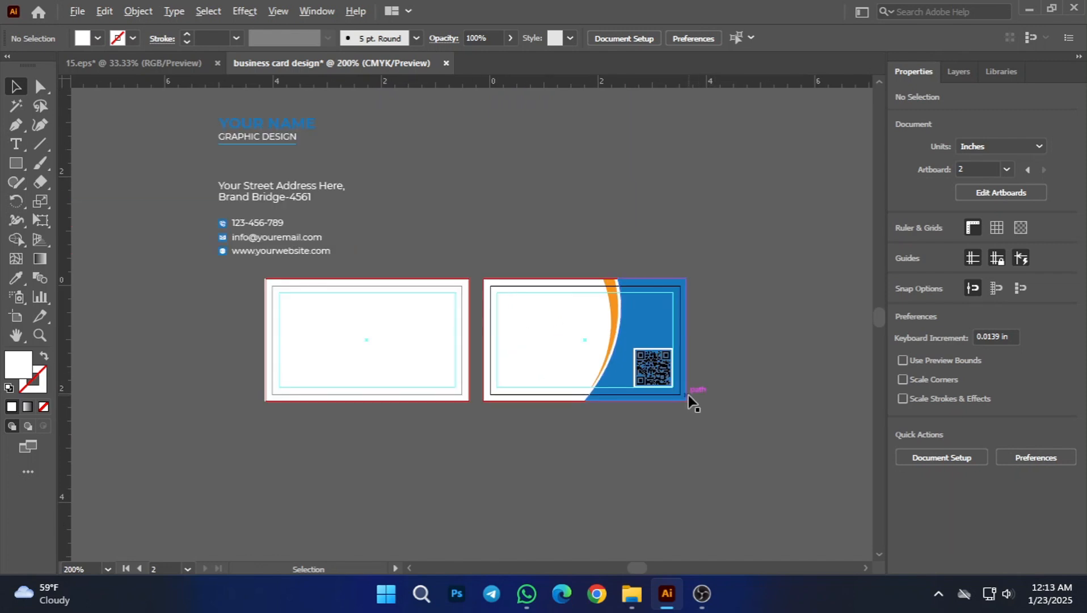
scroll(703, 383, up, 1)
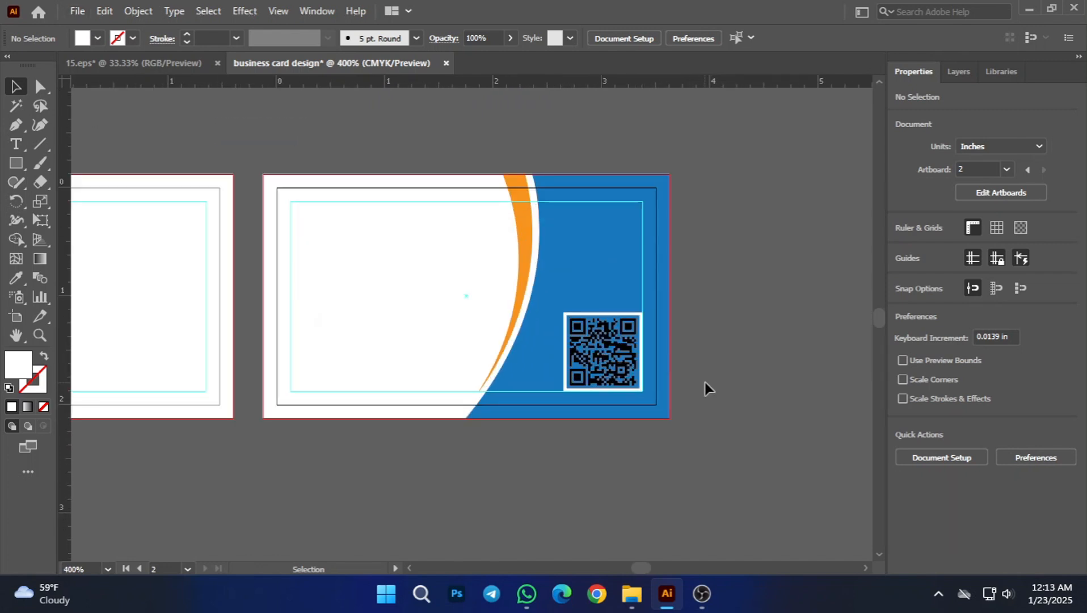
scroll(570, 465, left, 2)
scroll(514, 481, down, 1)
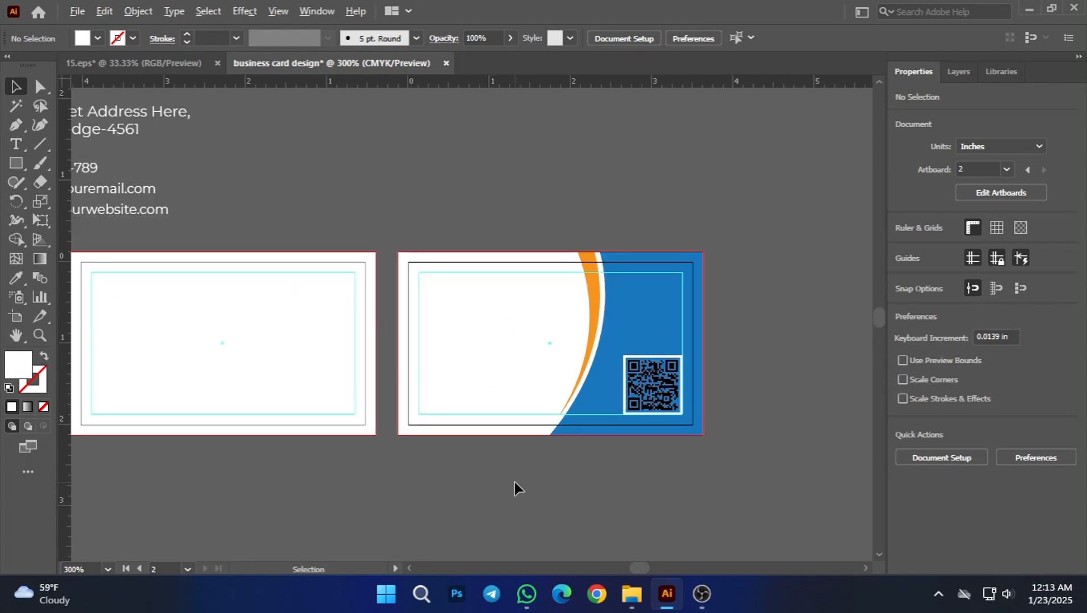
scroll(514, 482, down, 1)
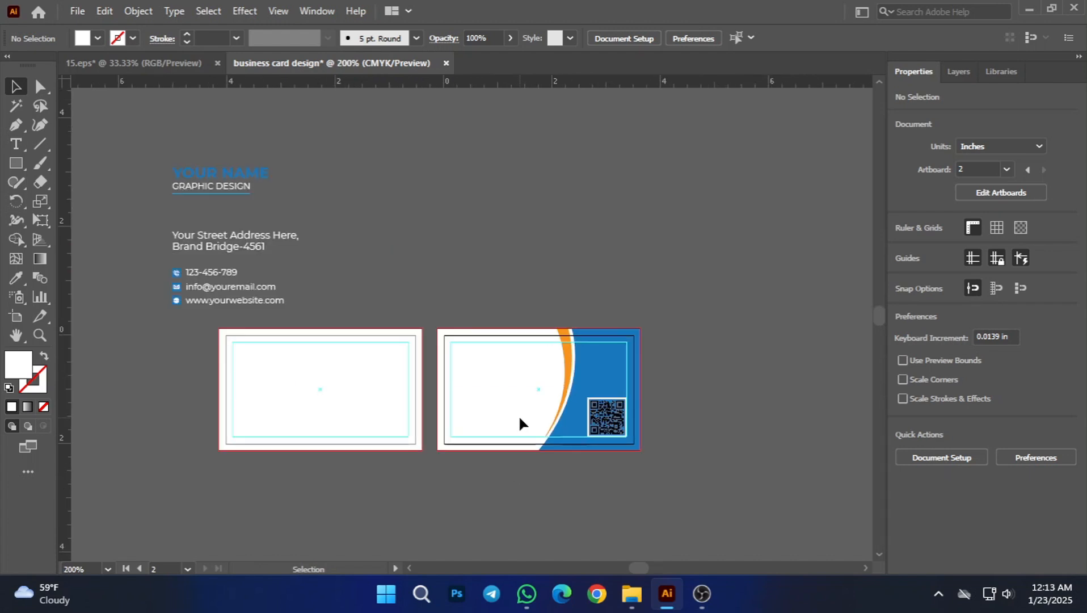
scroll(380, 243, up, 1)
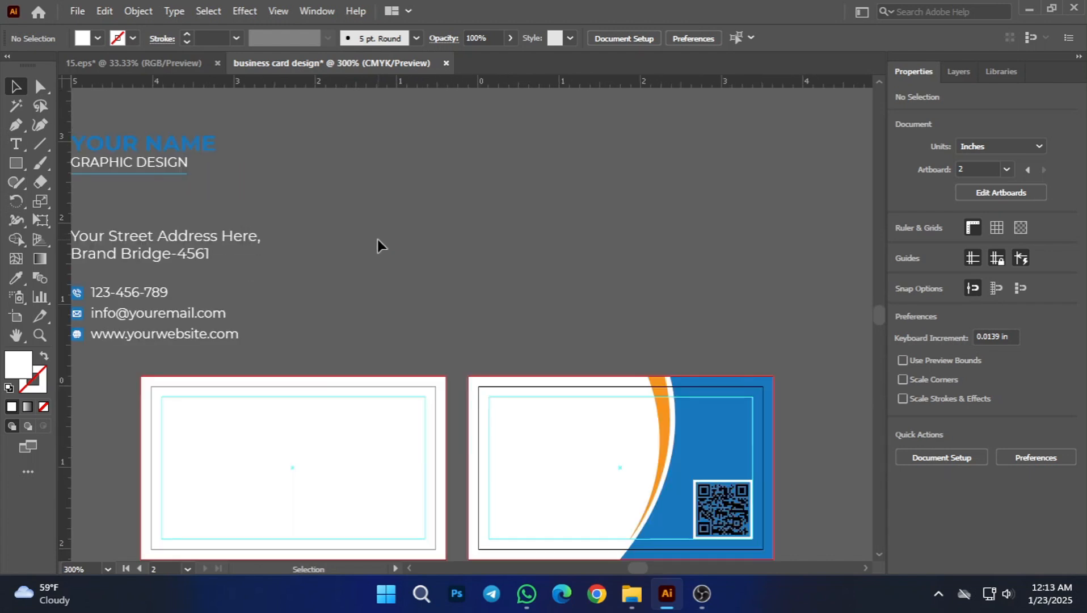
scroll(371, 248, left, 2)
scroll(372, 248, up, 1)
click(245, 218)
drag(197, 170, 207, 201)
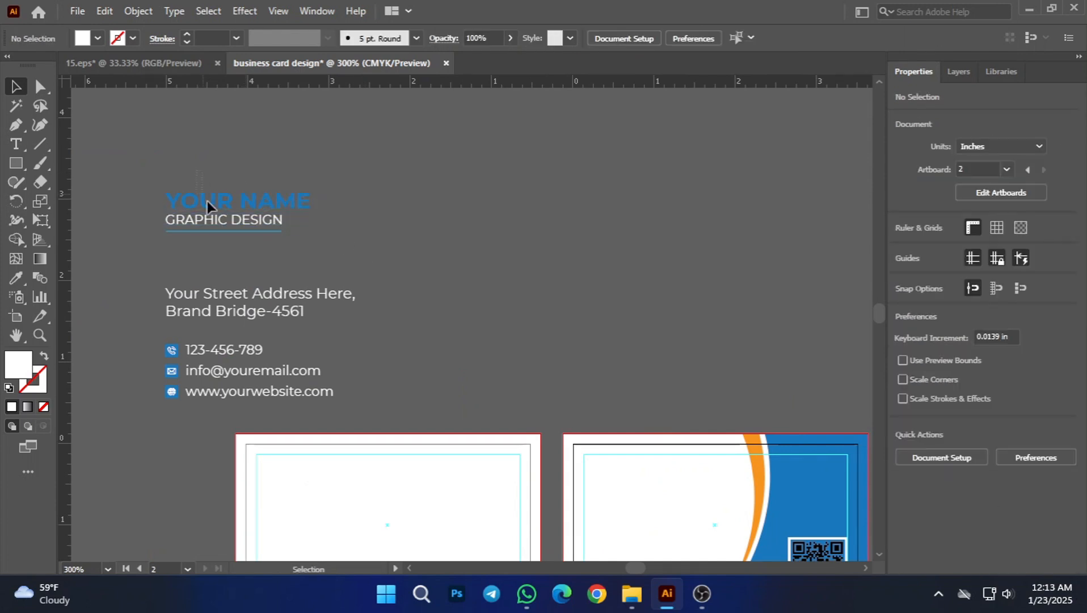
drag(274, 290, 272, 261)
scroll(194, 179, down, 2)
scroll(194, 179, right, 2)
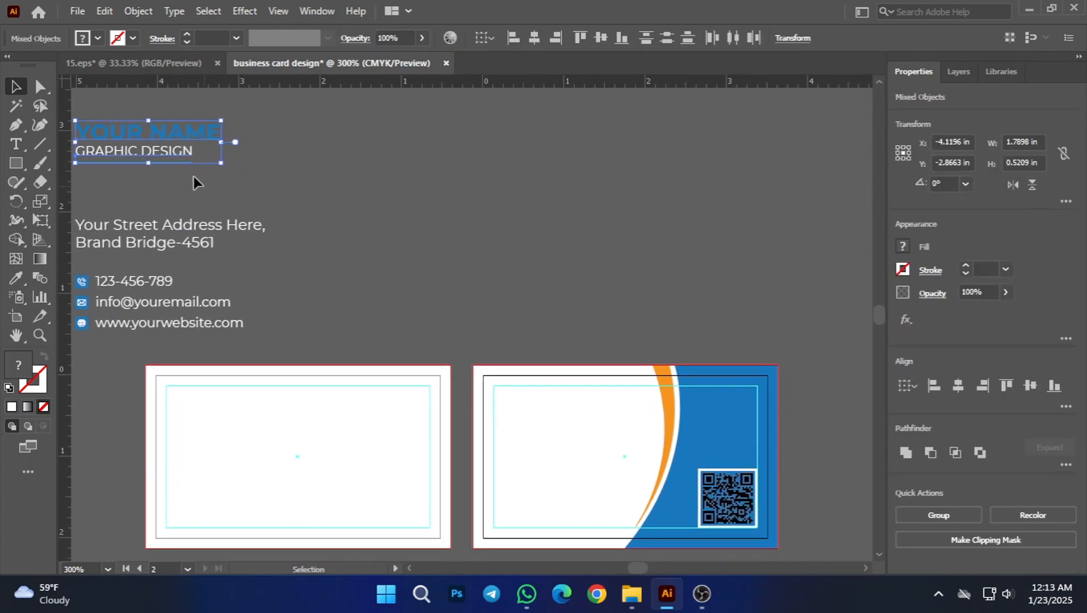
drag(158, 132, 554, 282)
drag(552, 326, 552, 327)
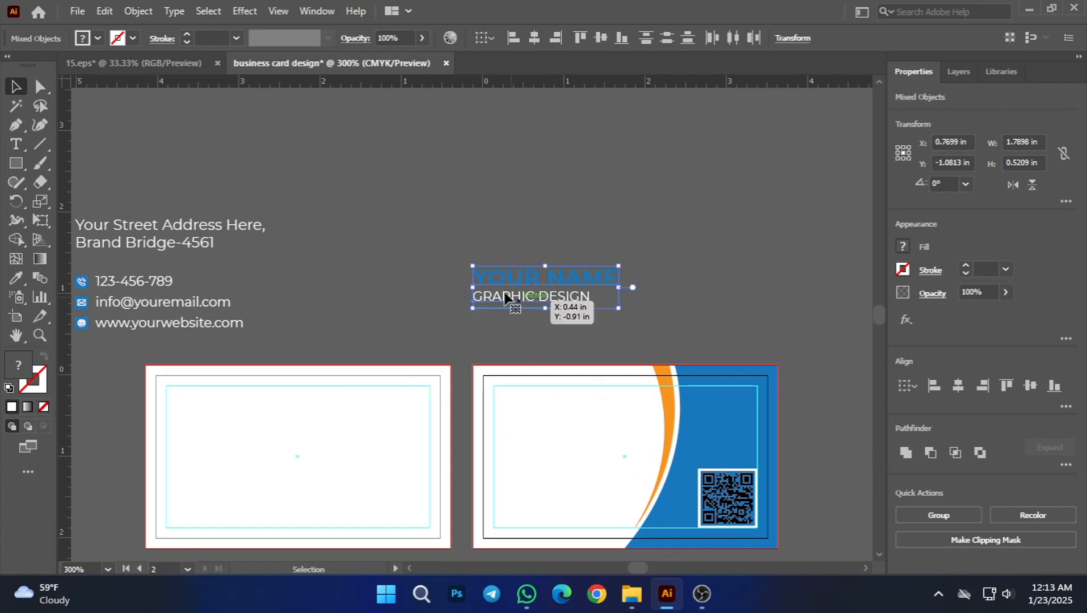
Step: Fill the name, title and underline with black and move them onto the upper white area of the second card
click(98, 38)
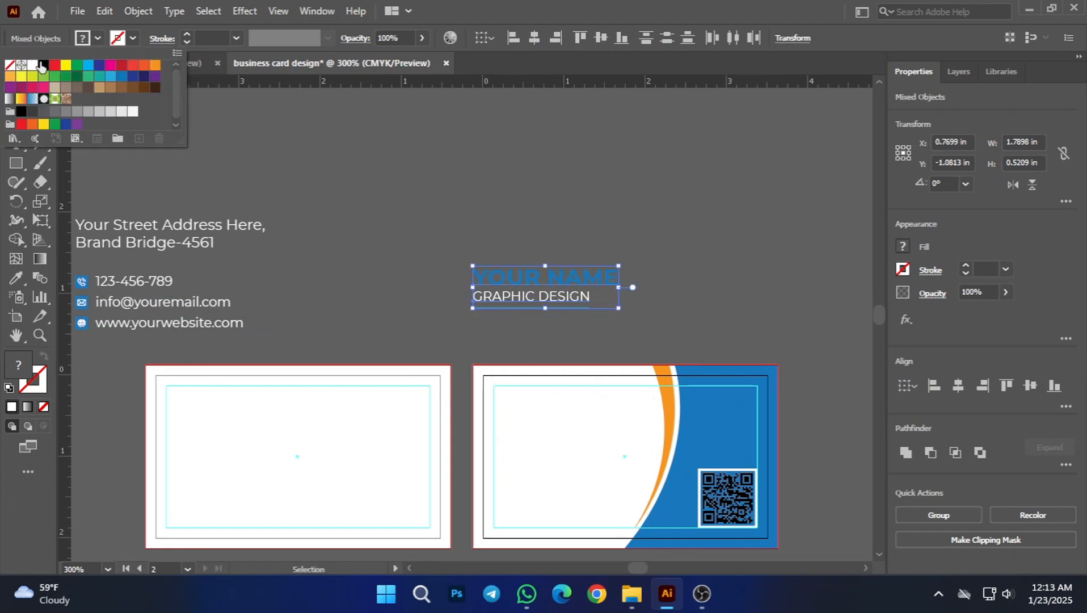
click(43, 65)
scroll(488, 199, down, 2)
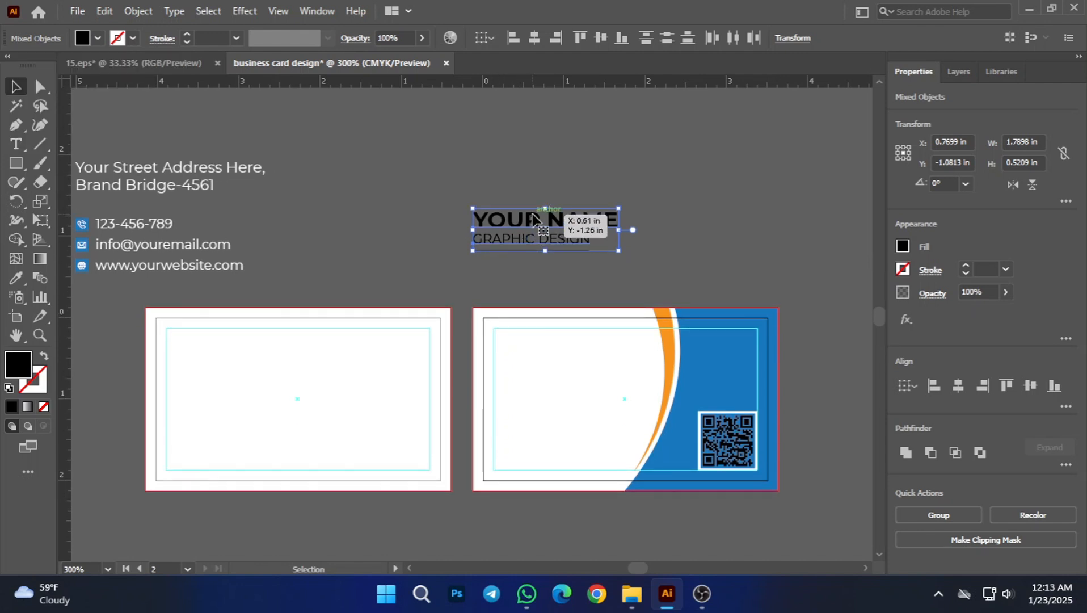
drag(533, 218, 549, 333)
Step: Fit the name, title and underline block into the upper-left corner of the safe-area guides, with the name's letters touching the upper guide
scroll(533, 358, up, 3)
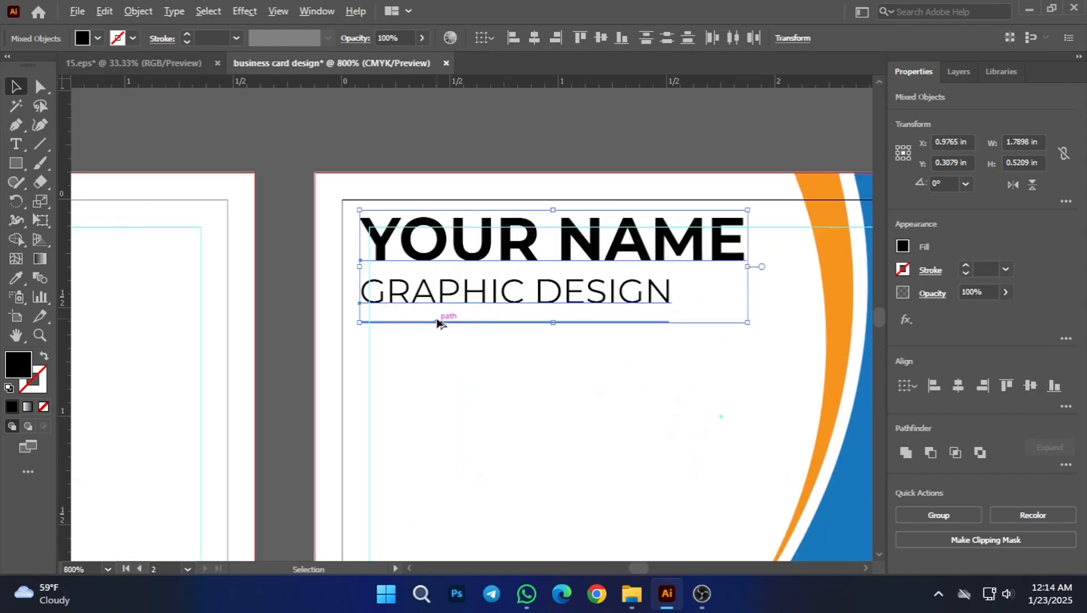
mouse_move(384, 249)
mouse_down()
mouse_move(413, 275)
mouse_move(397, 261)
mouse_up()
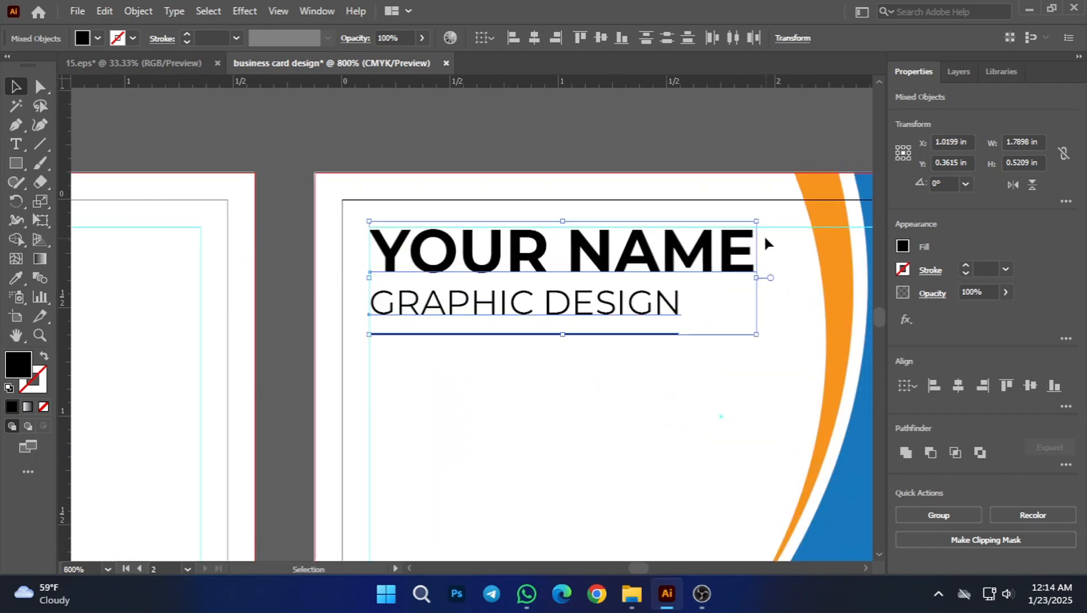
click(384, 148)
scroll(364, 259, up, 2)
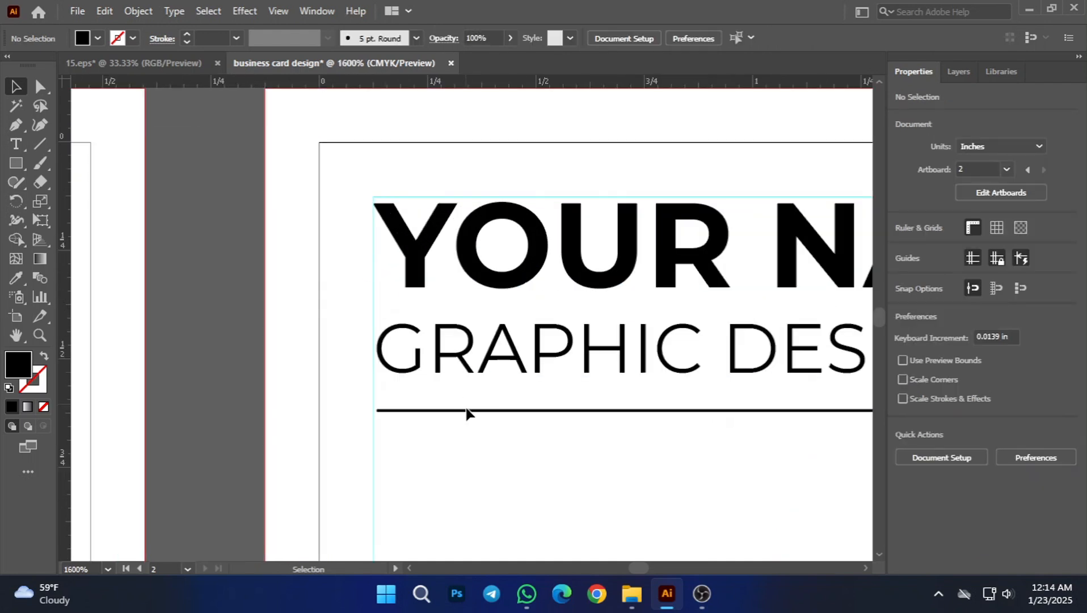
drag(433, 252, 425, 241)
key(Up)
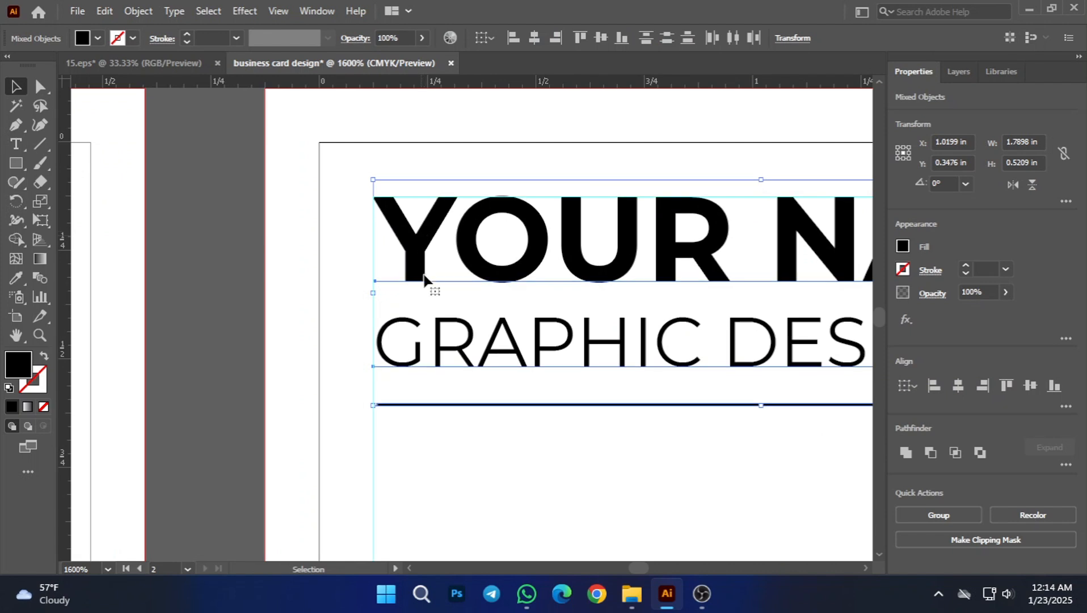
click(447, 455)
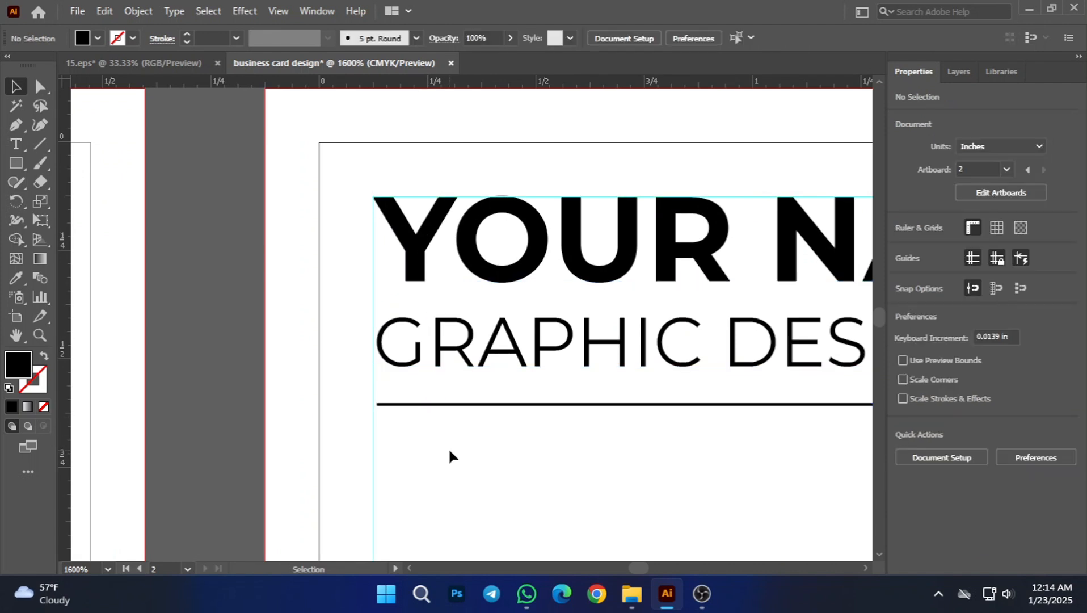
Step: Shift the GRAPHIC DESIGN title slightly left to bring its first letter to the vertical safe-area guide
click(388, 323)
drag(387, 322, 401, 315)
click(456, 451)
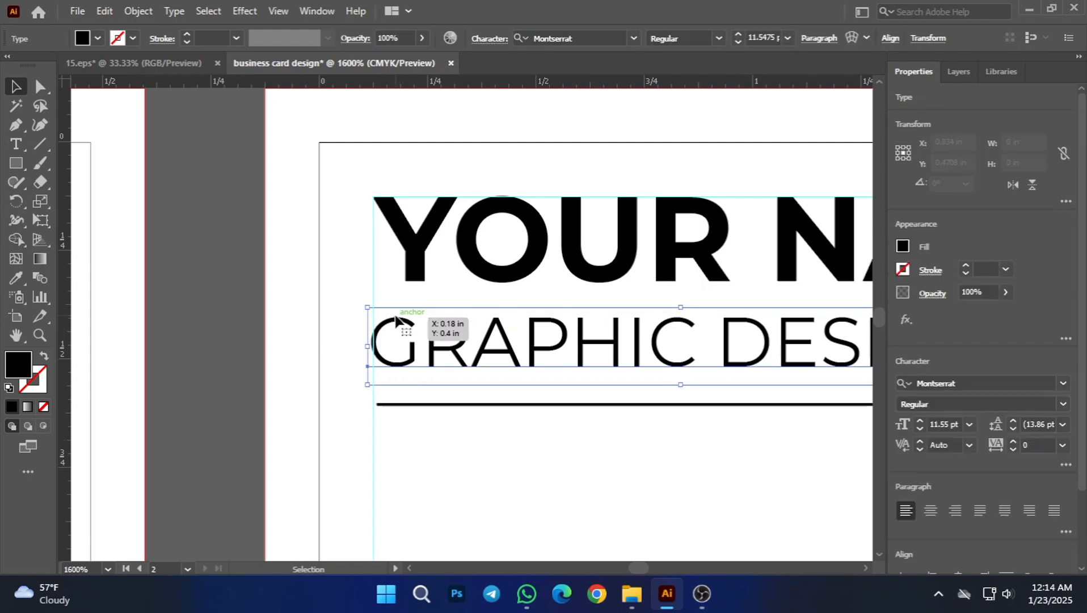
click(334, 242)
Step: Align the left edges of the YOUR NAME and GRAPHIC DESIGN texts with each other
click(424, 236)
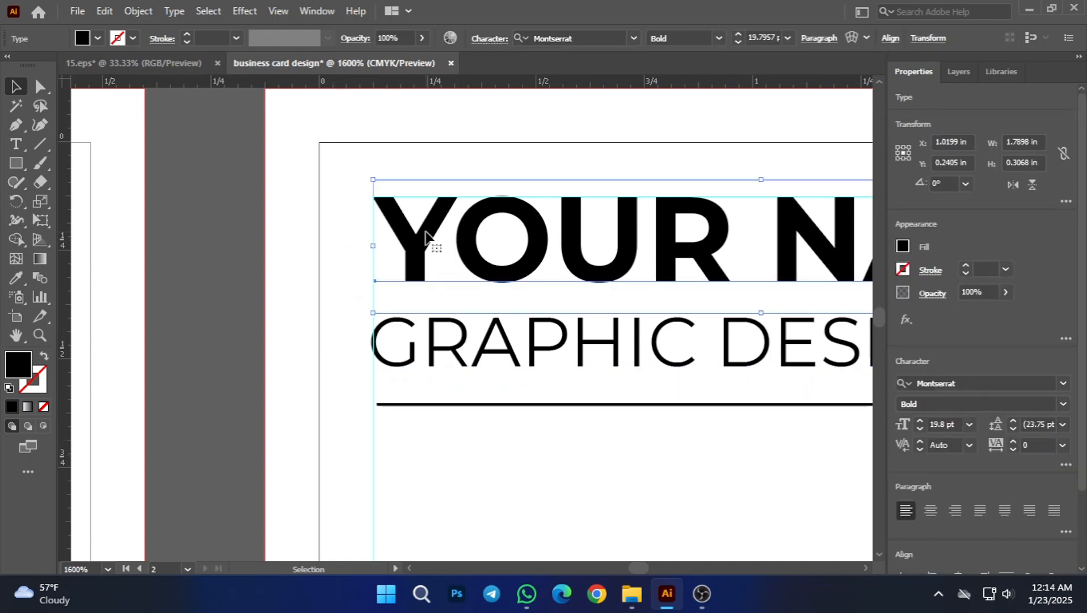
shift+click(405, 321)
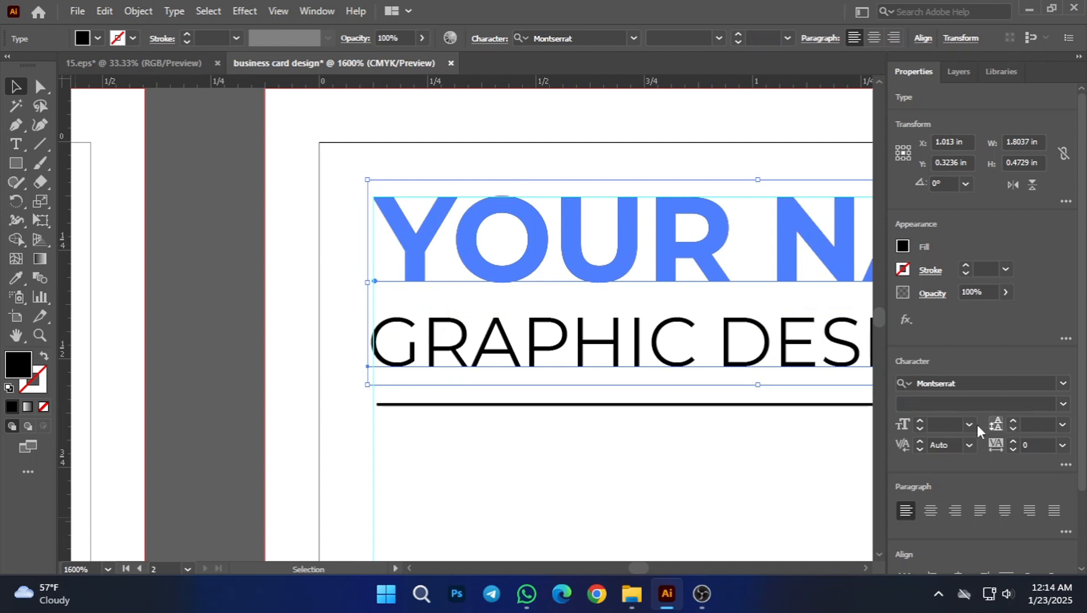
scroll(931, 479, down, 1)
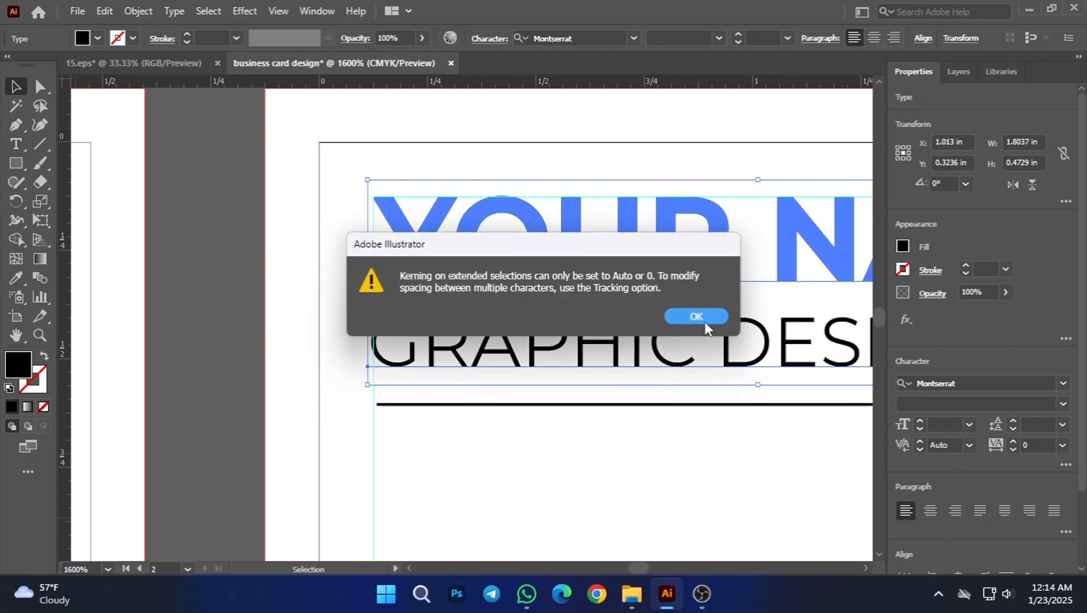
click(704, 319)
scroll(981, 465, down, 2)
click(935, 489)
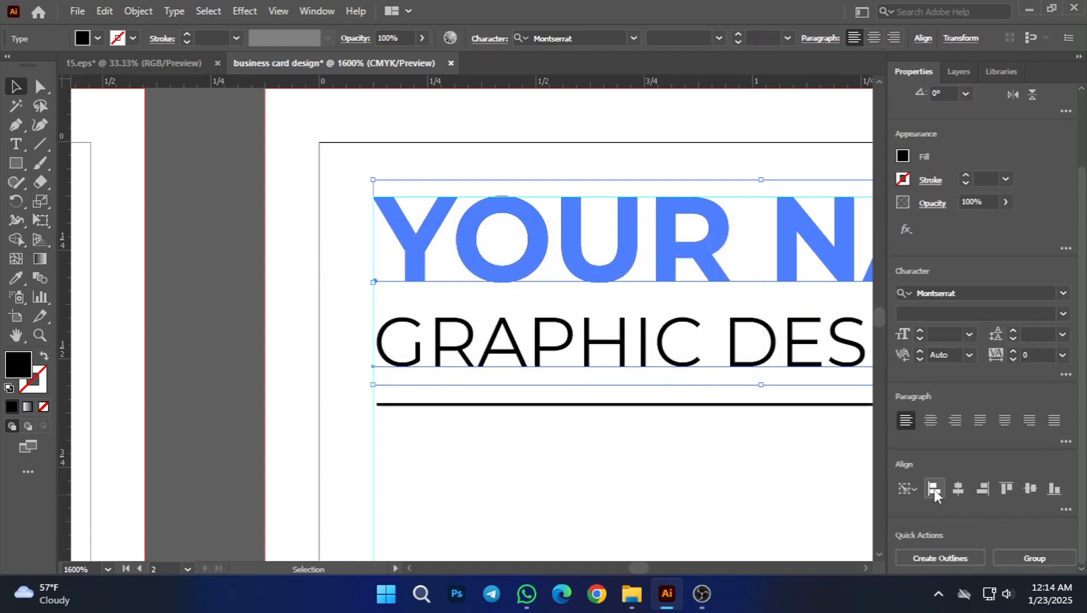
click(610, 488)
Step: Align the underline's left edge with the GRAPHIC DESIGN title
scroll(511, 414, down, 1)
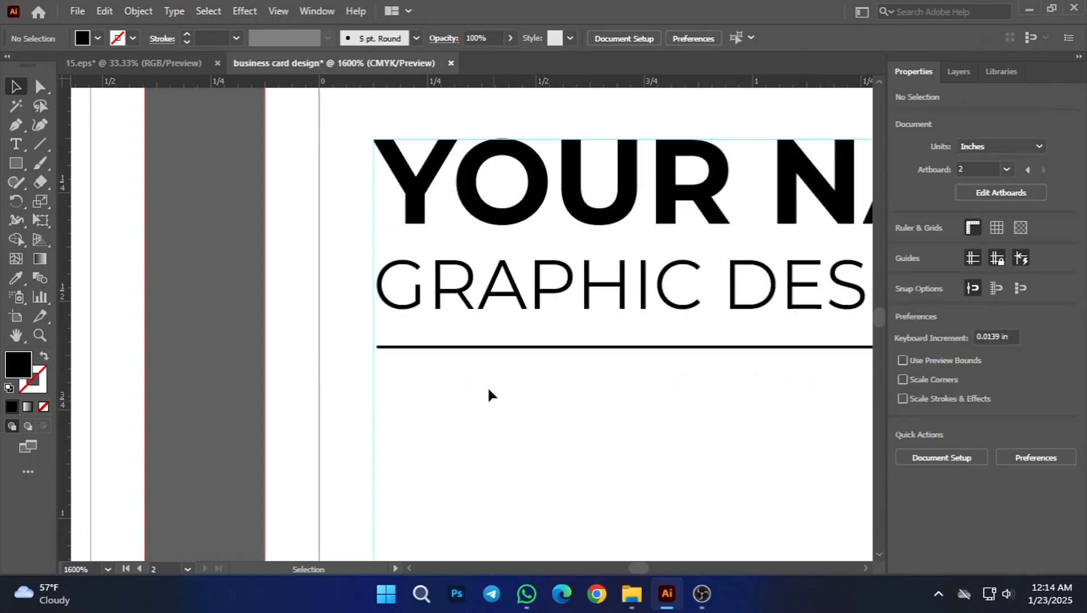
click(479, 347)
shift+click(483, 306)
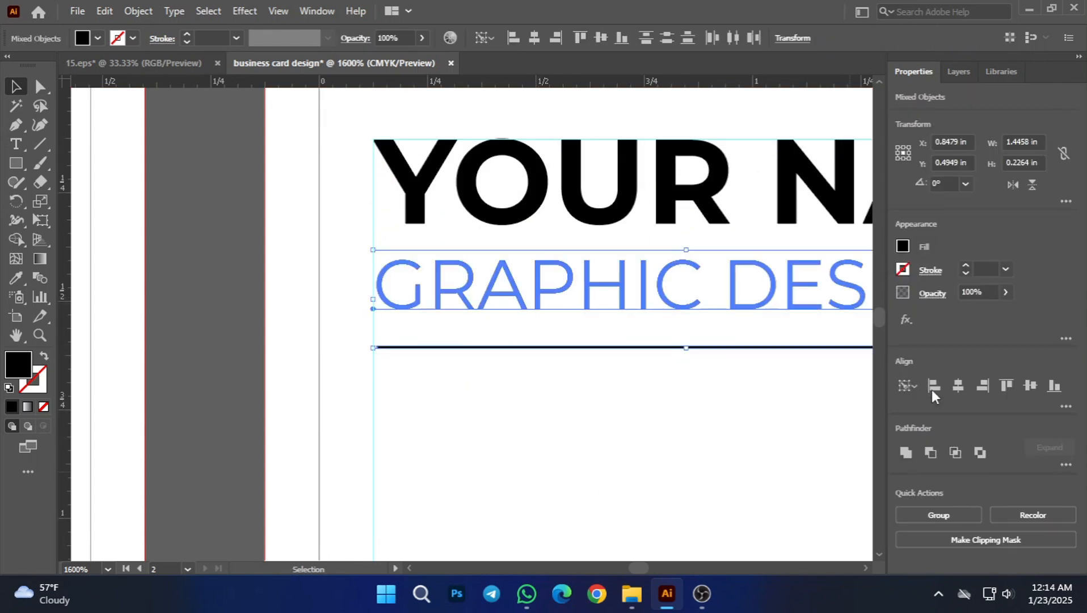
click(738, 484)
scroll(508, 451, down, 5)
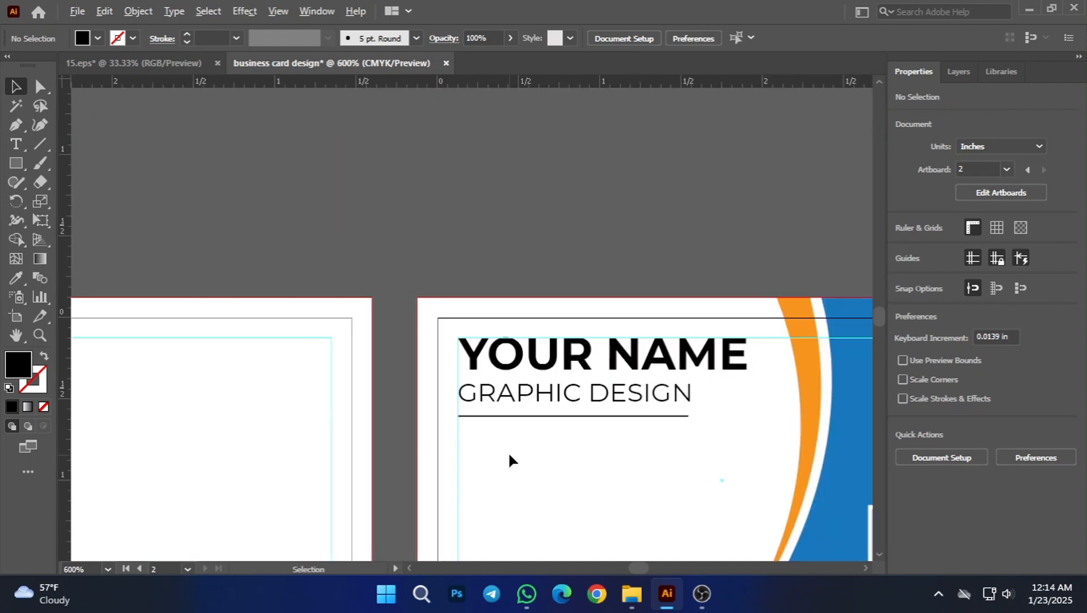
Step: Set the font size of the YOUR NAME text to 12 pt and deselect it
scroll(541, 476, up, 2)
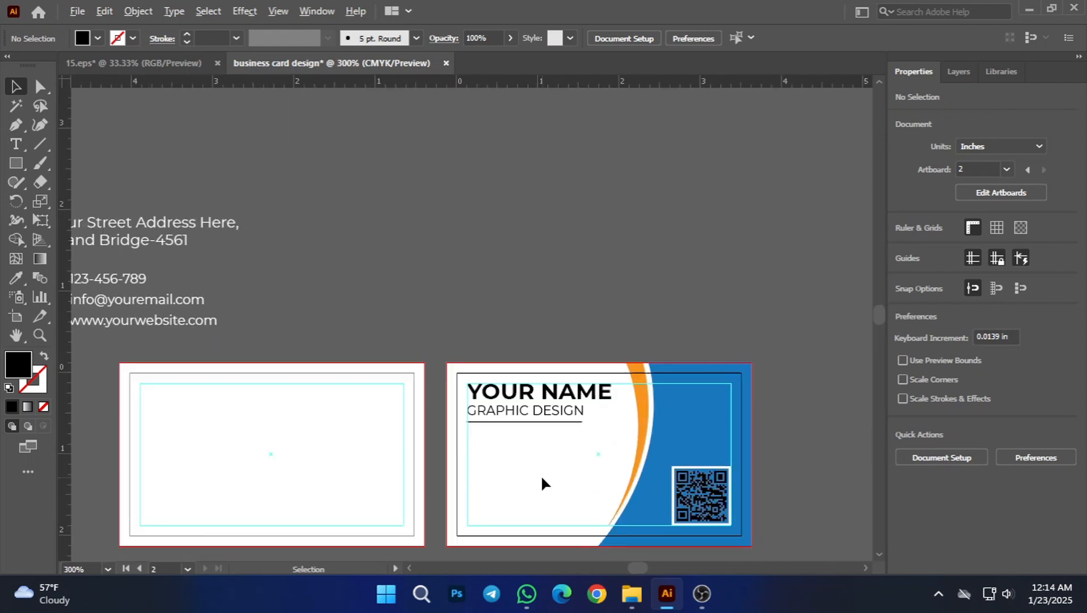
click(541, 397)
scroll(596, 385, down, 1)
scroll(595, 386, right, 2)
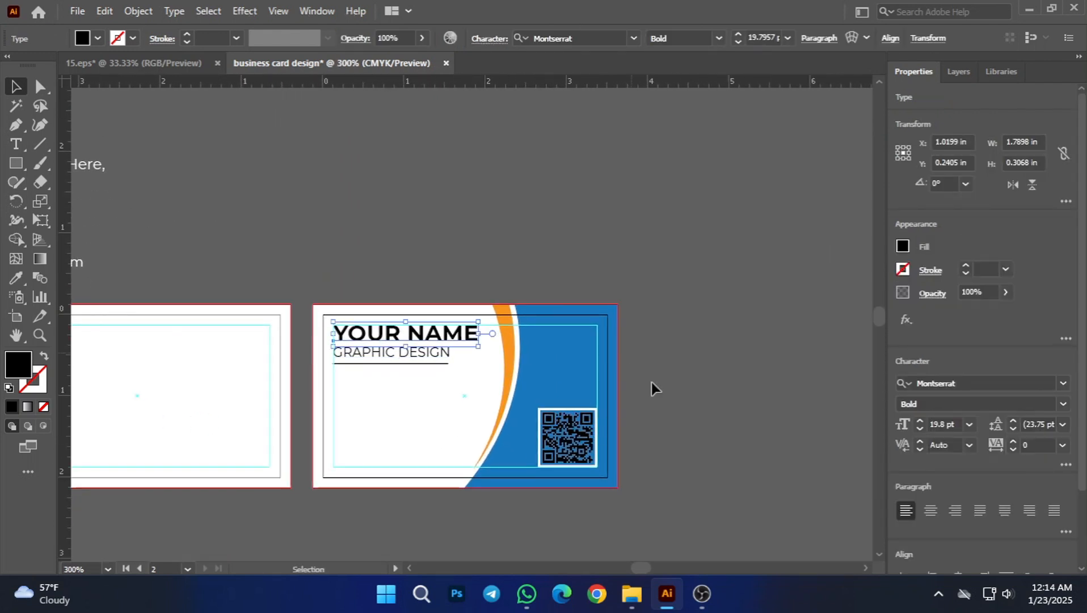
click(750, 409)
scroll(399, 379, up, 1)
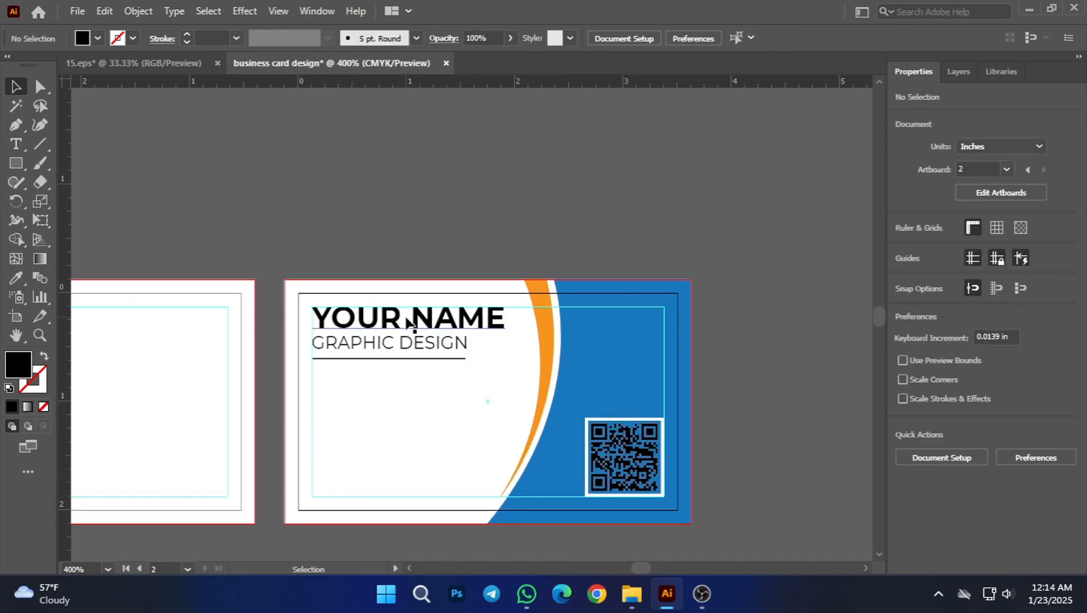
click(412, 317)
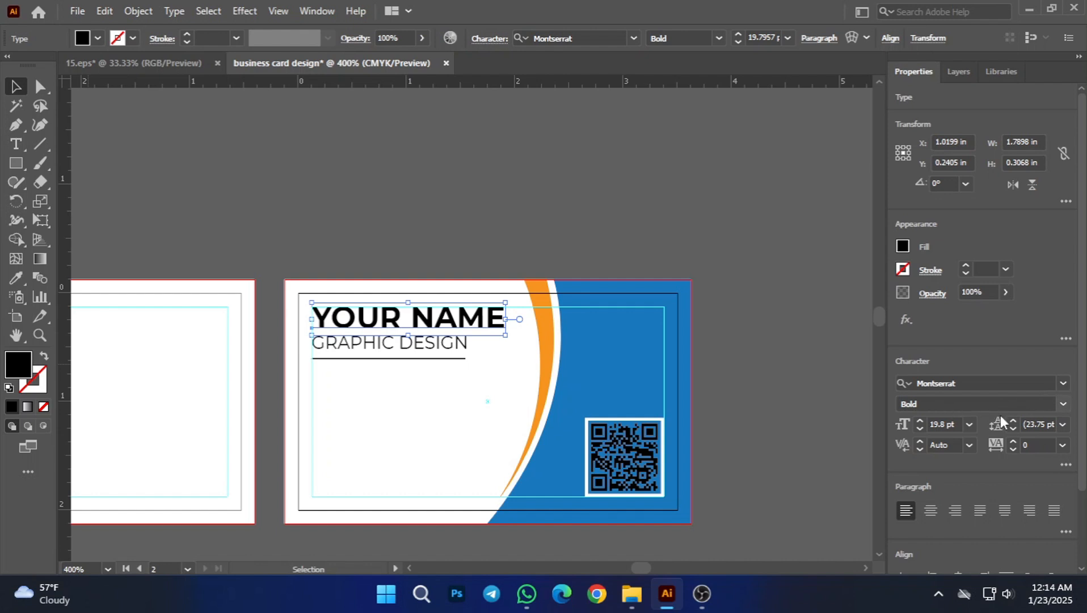
click(968, 426)
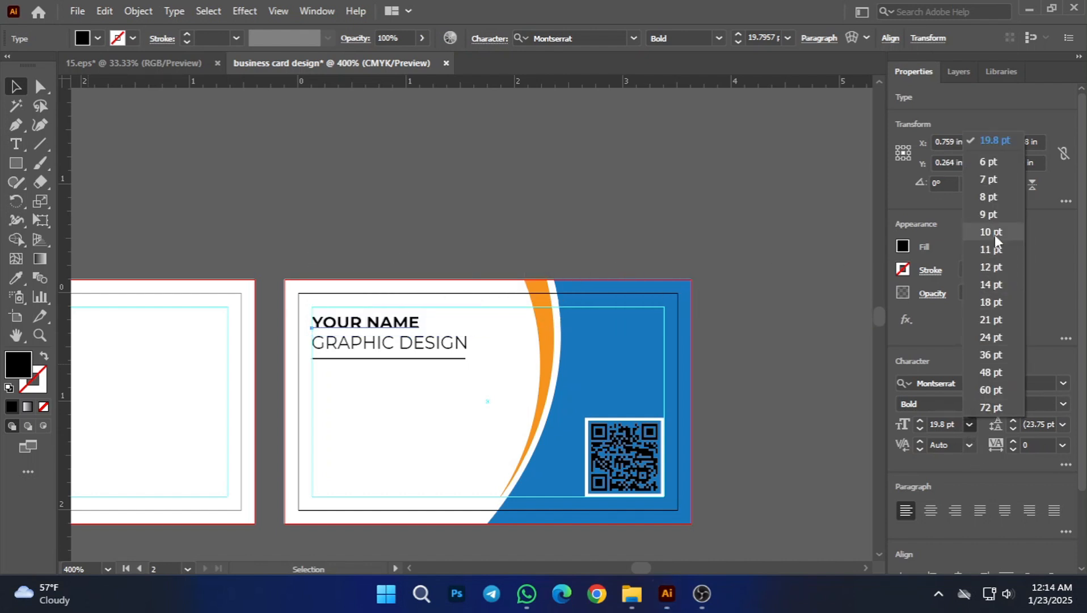
click(993, 264)
click(834, 325)
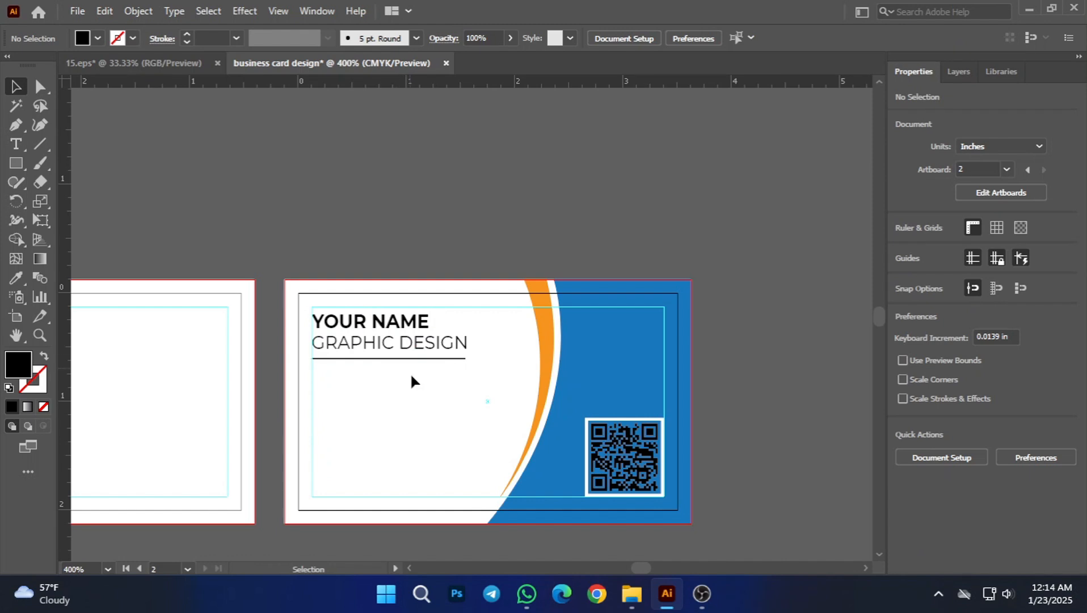
Step: Set the font size of the GRAPHIC DESIGN title to 7 pt and deselect it
scroll(328, 356, up, 3)
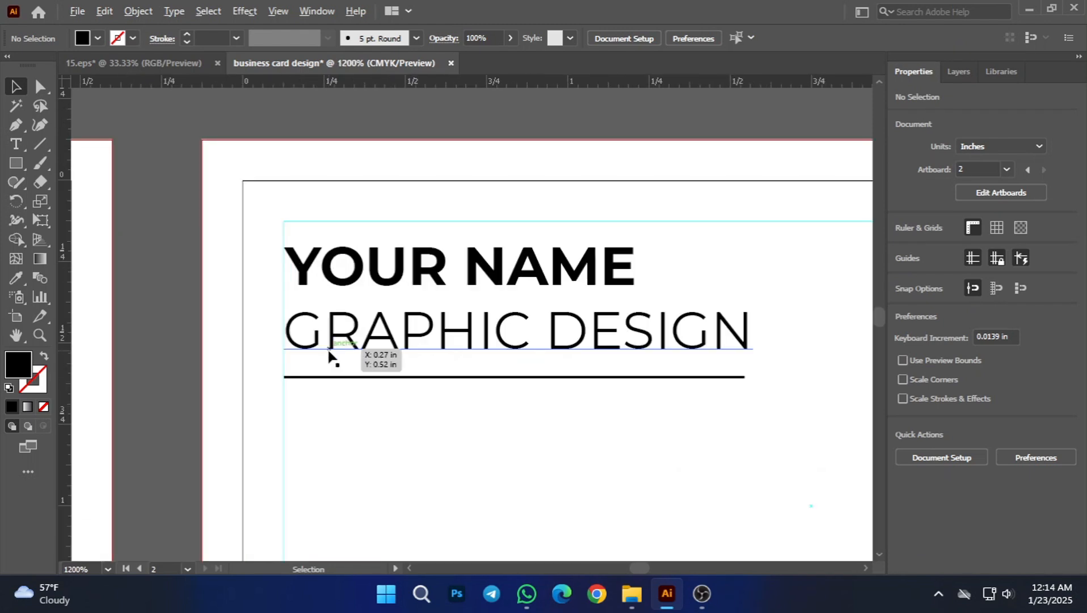
click(363, 328)
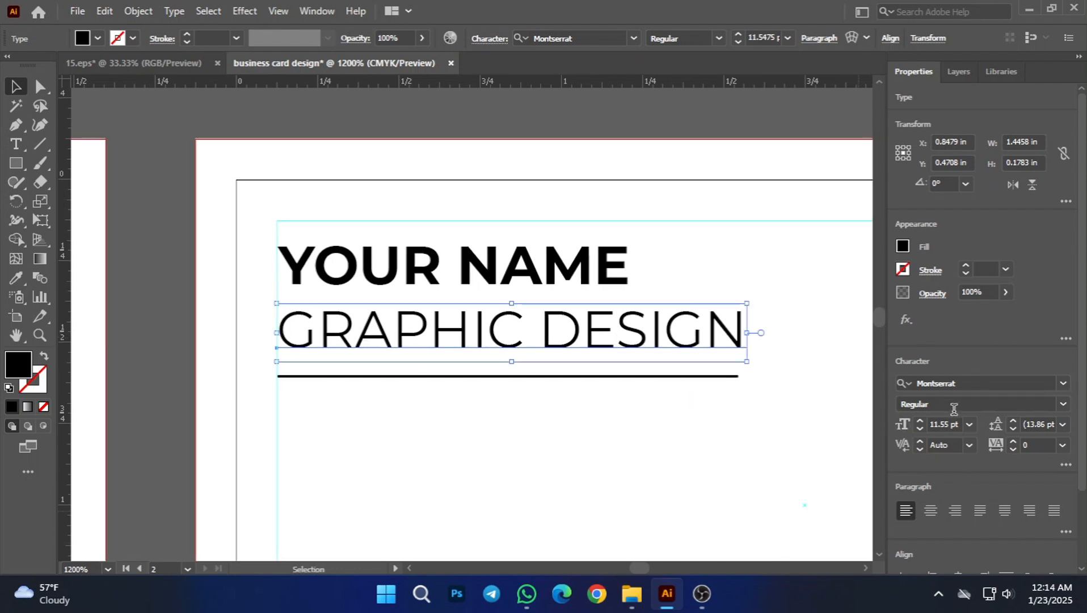
click(943, 405)
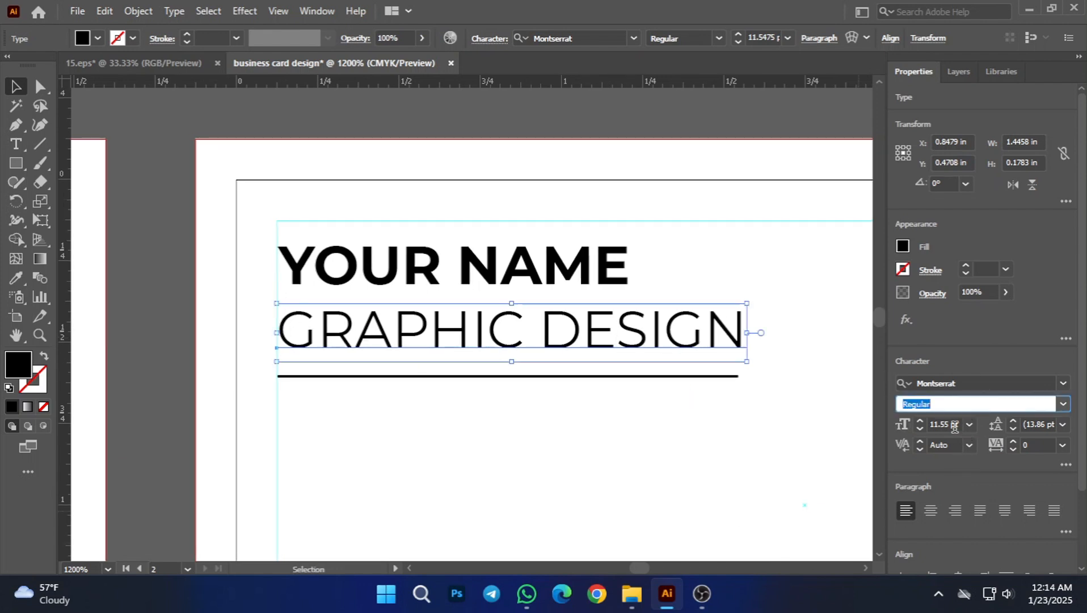
click(969, 425)
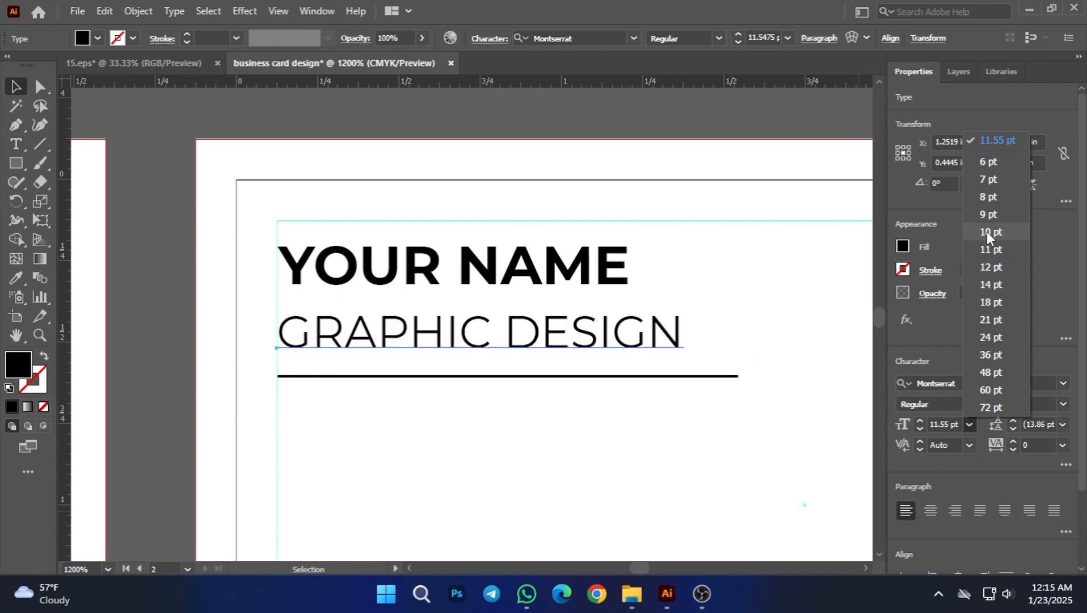
click(989, 182)
click(388, 154)
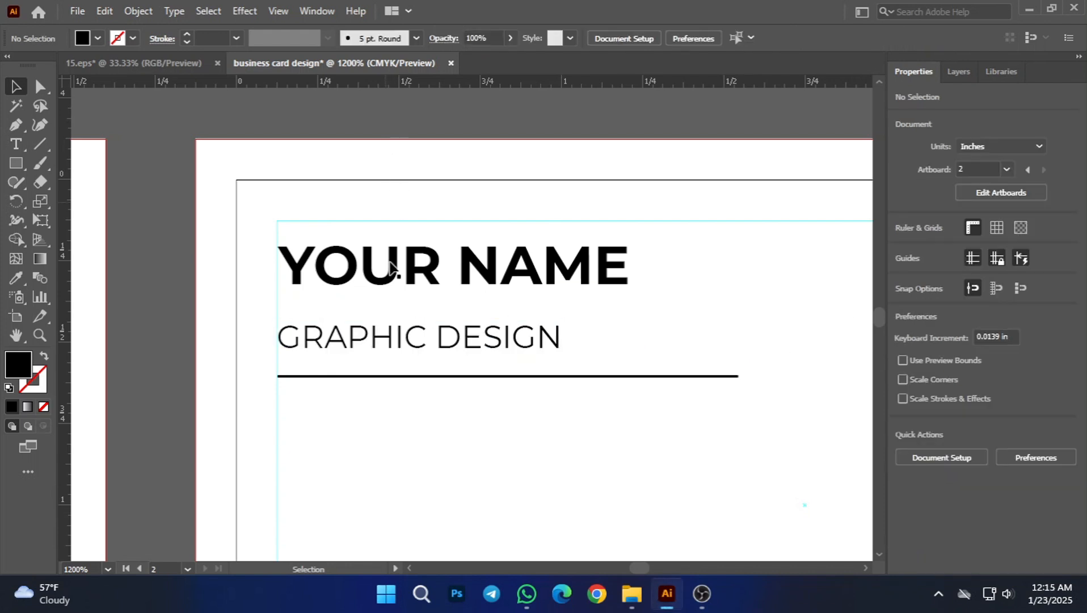
Step: Shorten the underline from its right end to about half its length, keeping its left end on the safe-area guide
scroll(410, 451, up, 1)
drag(554, 381, 386, 410)
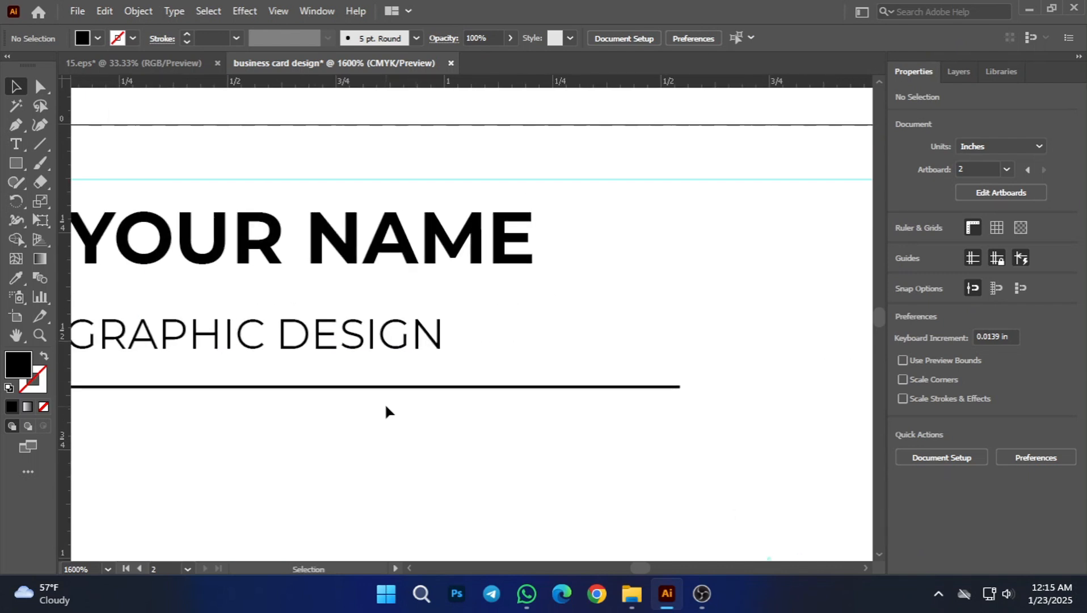
click(385, 388)
drag(358, 451, 418, 439)
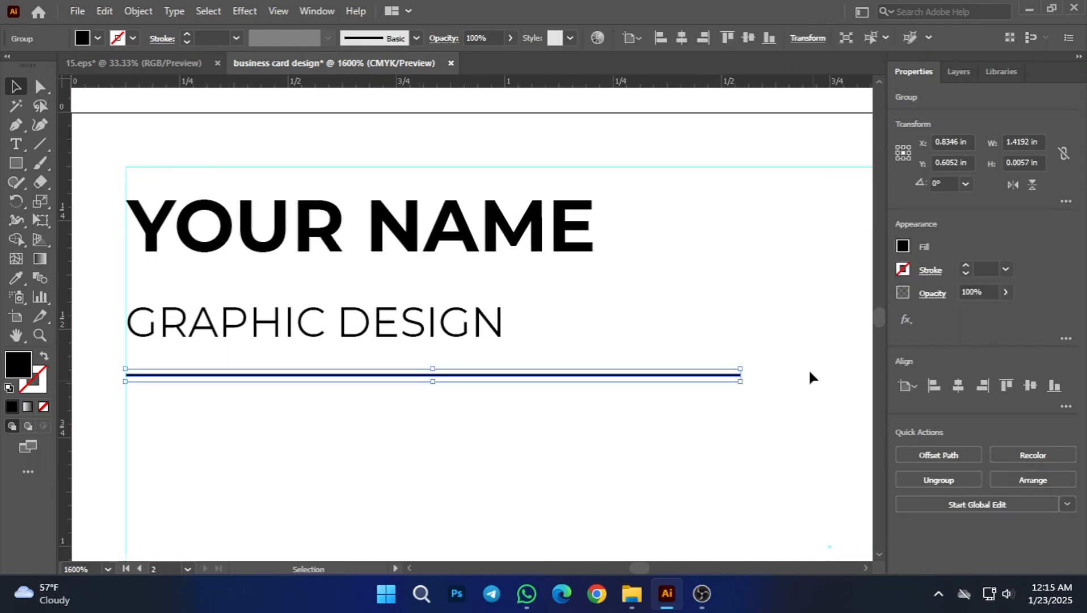
drag(740, 376, 441, 373)
click(315, 449)
scroll(513, 437, down, 2)
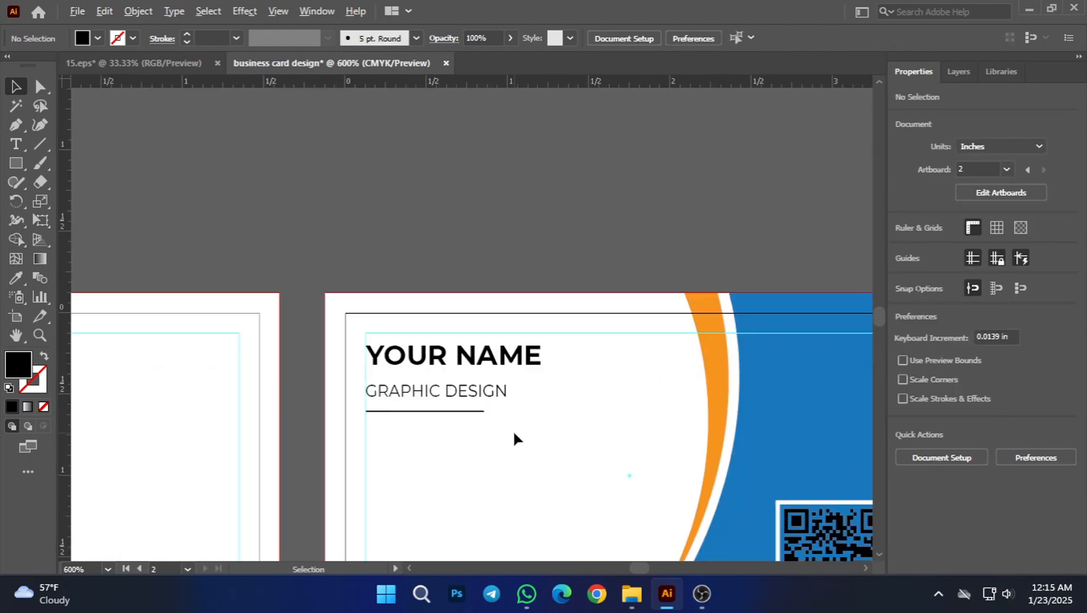
Step: Nudge the GRAPHIC DESIGN title up so it sits close beneath the YOUR NAME text
scroll(457, 455, up, 1)
scroll(454, 488, up, 3)
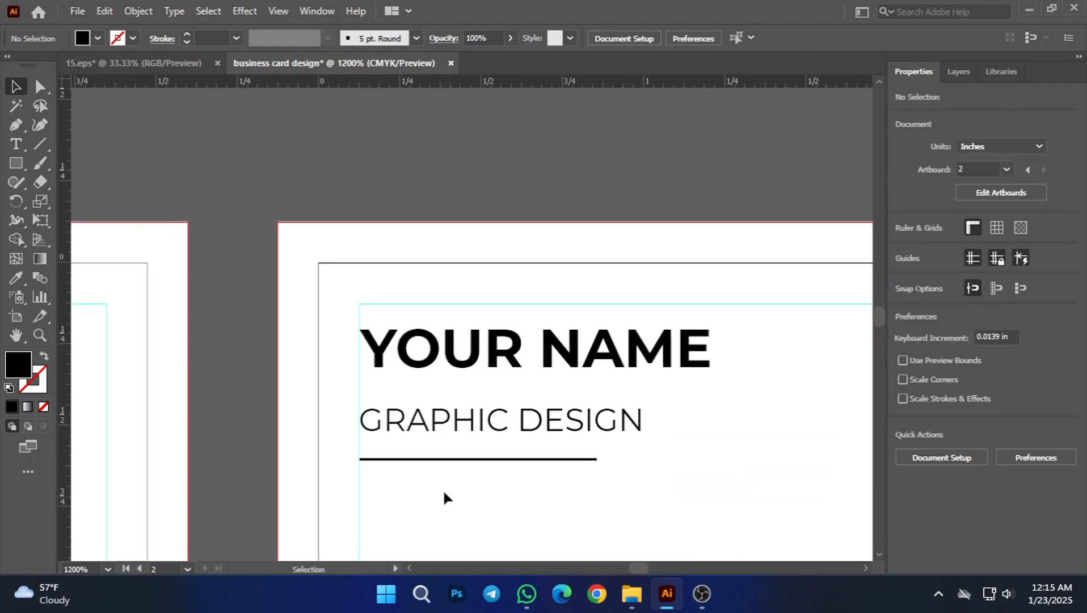
scroll(446, 454, up, 1)
click(441, 399)
key(Up)
key(Up)
key(Up)
key(Up)
key(Up)
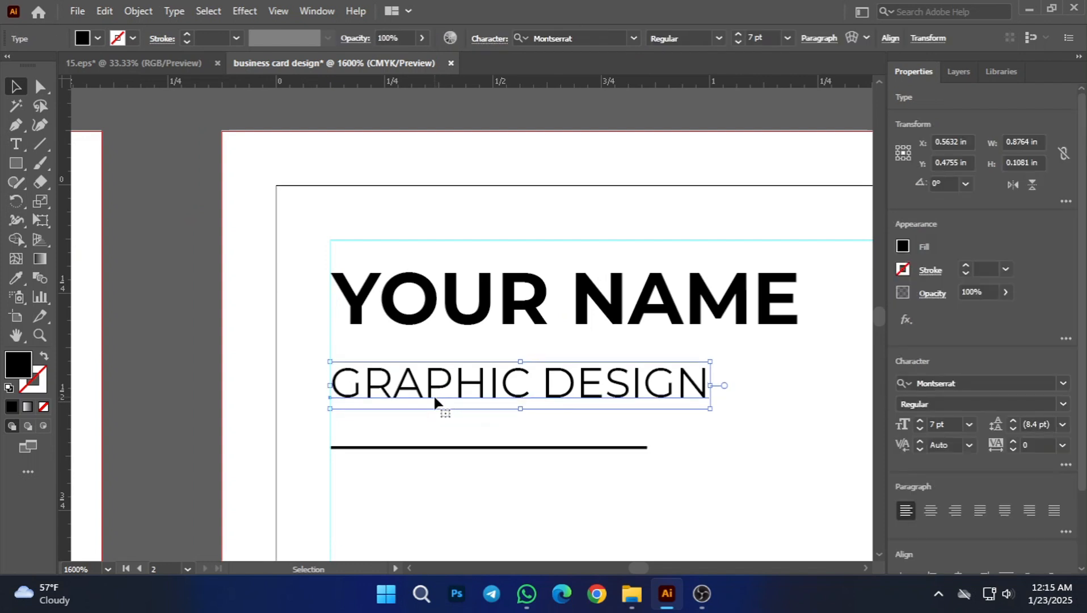
Step: Nudge the underline up to just below the GRAPHIC DESIGN title and deselect it
click(442, 429)
click(454, 448)
key(Up)
key(Up)
key(Up)
key(Up)
key(Up)
key(Up)
key(Up)
key(Up)
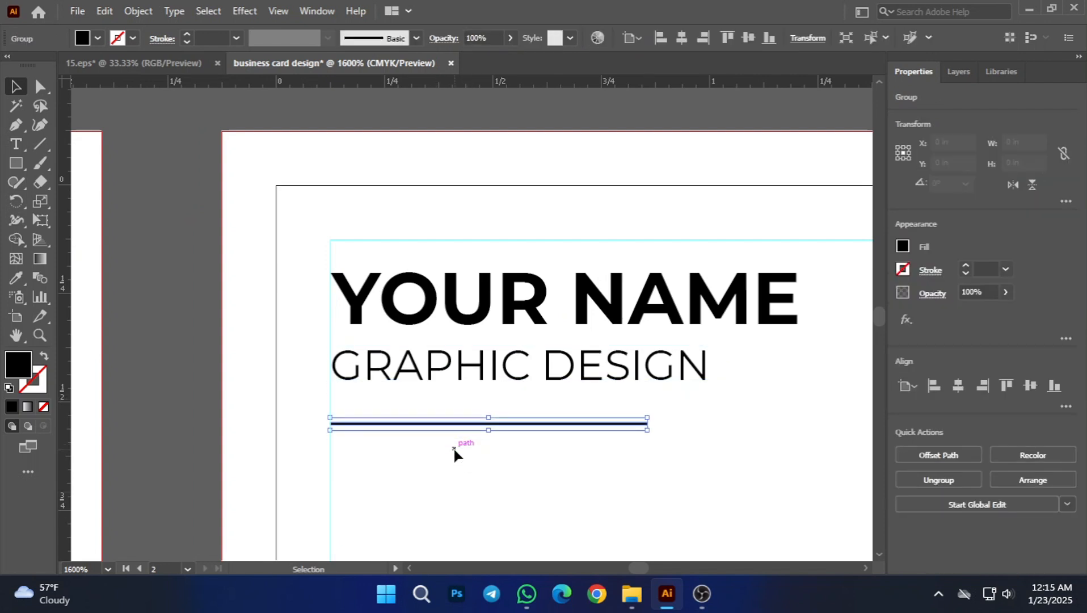
click(575, 499)
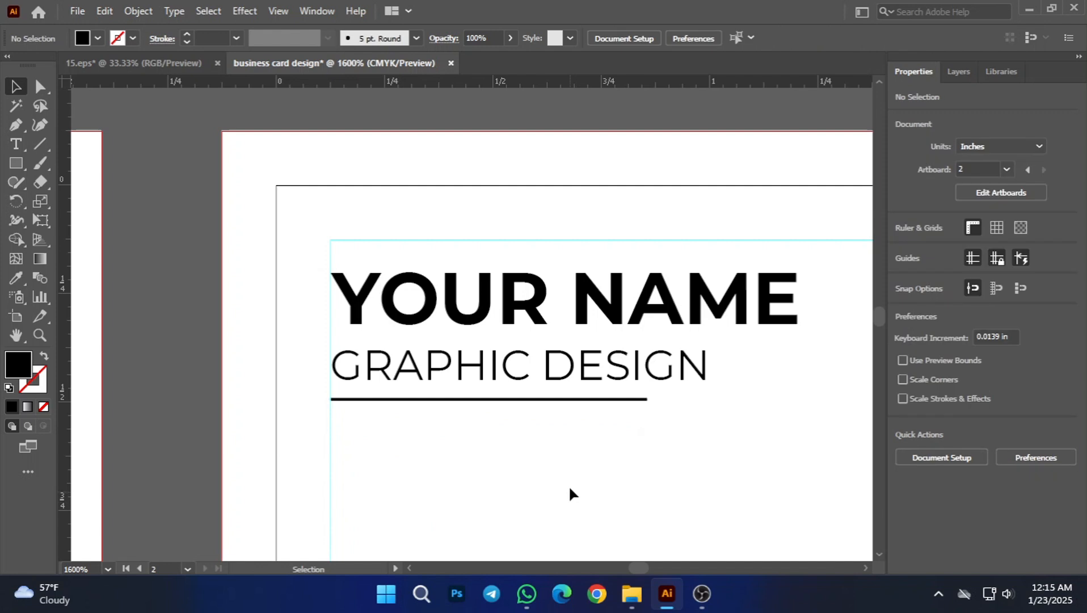
scroll(561, 471, down, 5)
drag(559, 484, 550, 322)
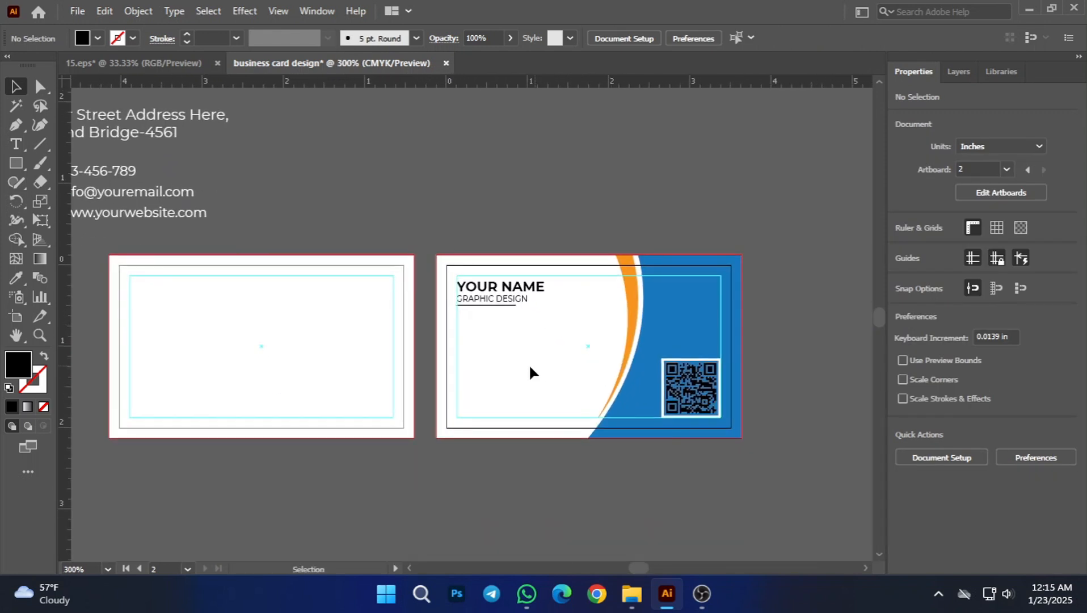
scroll(472, 384, down, 1)
drag(371, 422, 418, 411)
drag(212, 169, 245, 221)
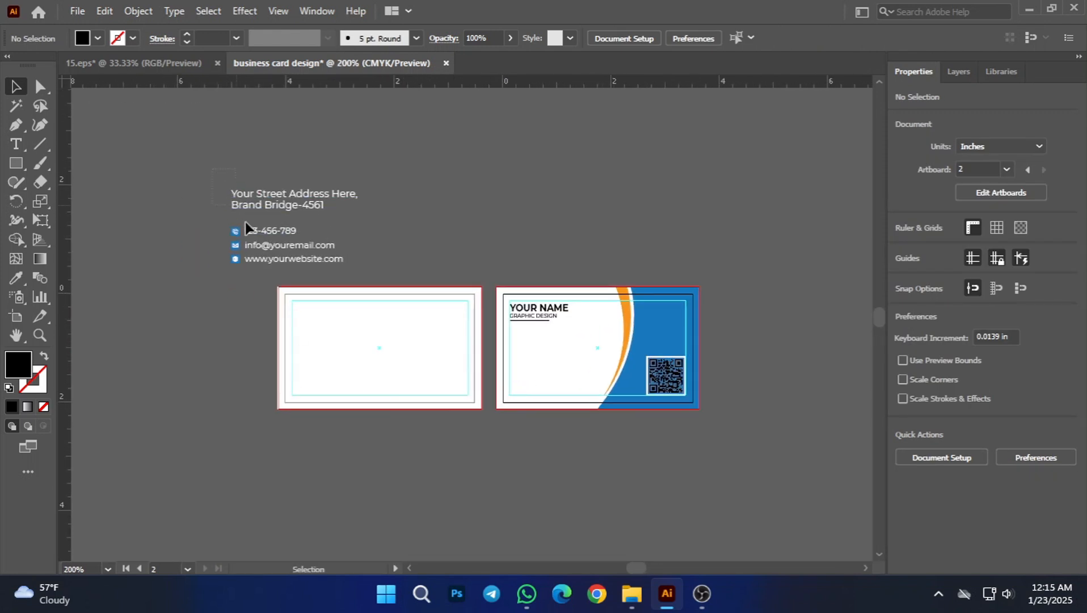
drag(274, 264, 274, 265)
click(461, 246)
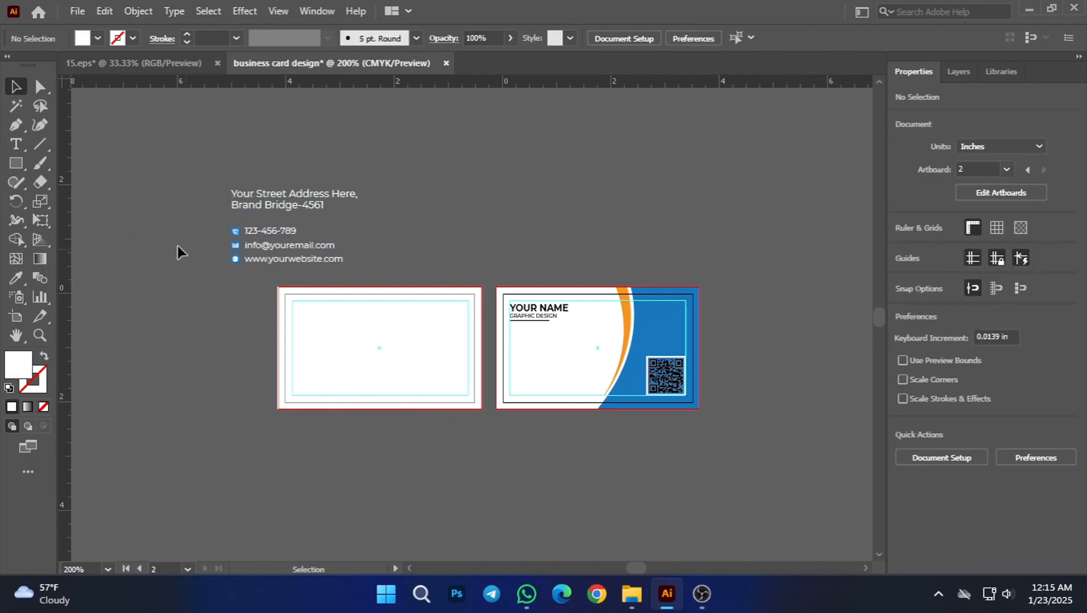
Step: Move the two-line street address text from outside the artboards onto the second card, below the underline
scroll(177, 245, up, 1)
scroll(554, 194, right, 2)
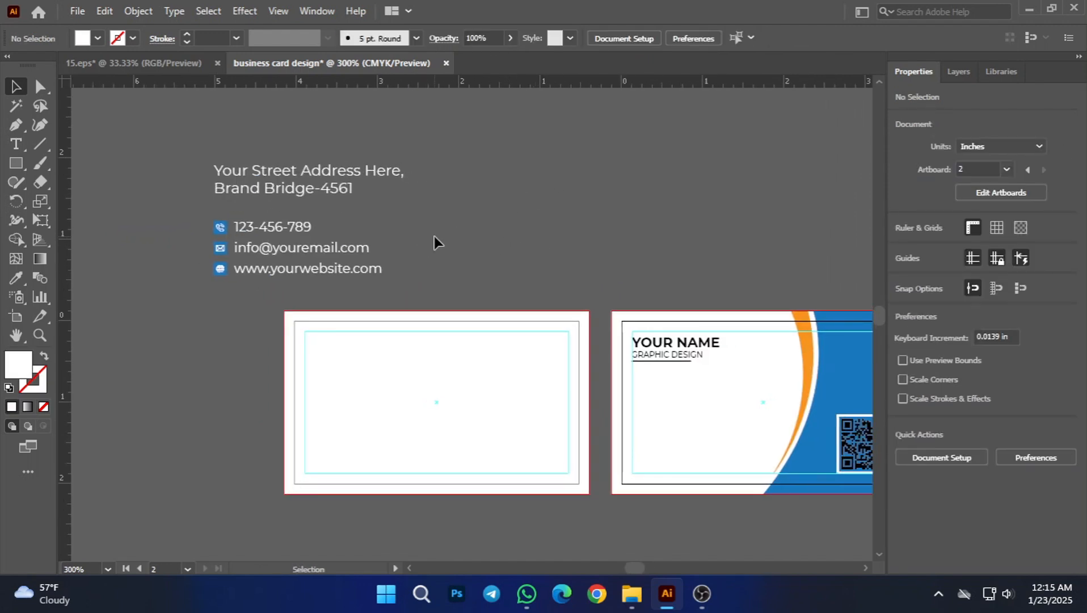
scroll(274, 266, up, 1)
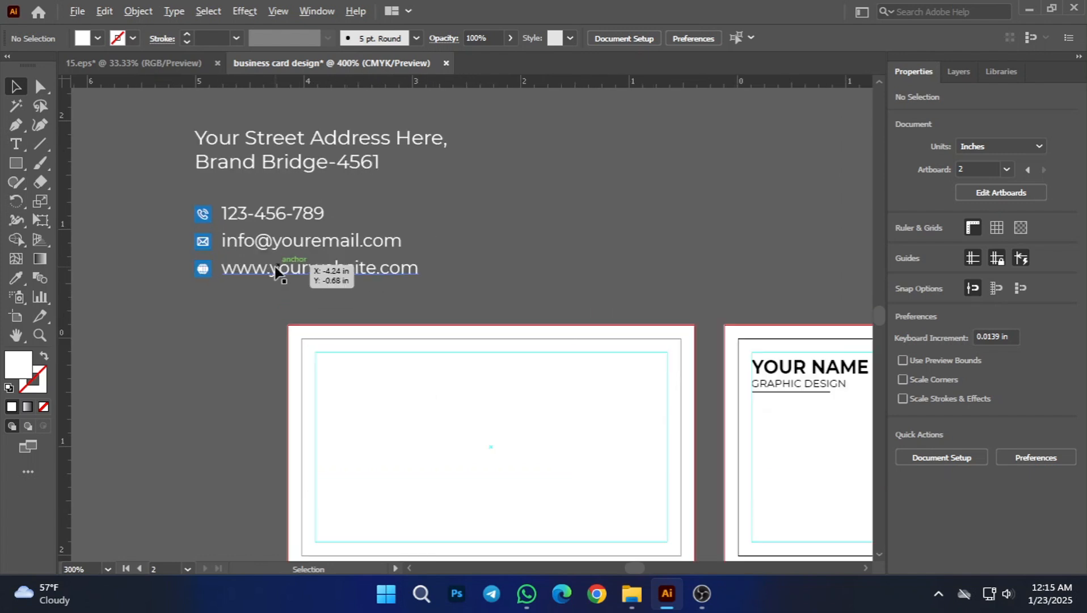
scroll(528, 254, right, 1)
click(238, 162)
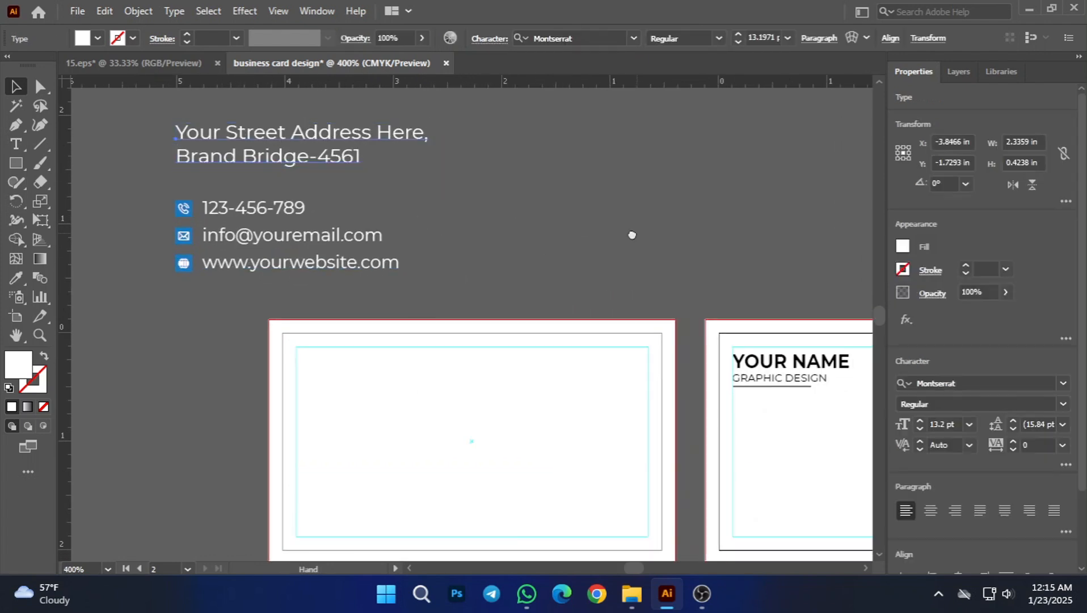
scroll(206, 175, right, 1)
drag(209, 171, 740, 454)
drag(668, 290, 388, 243)
Step: Change the fill of the street address text to black and deselect it
click(107, 38)
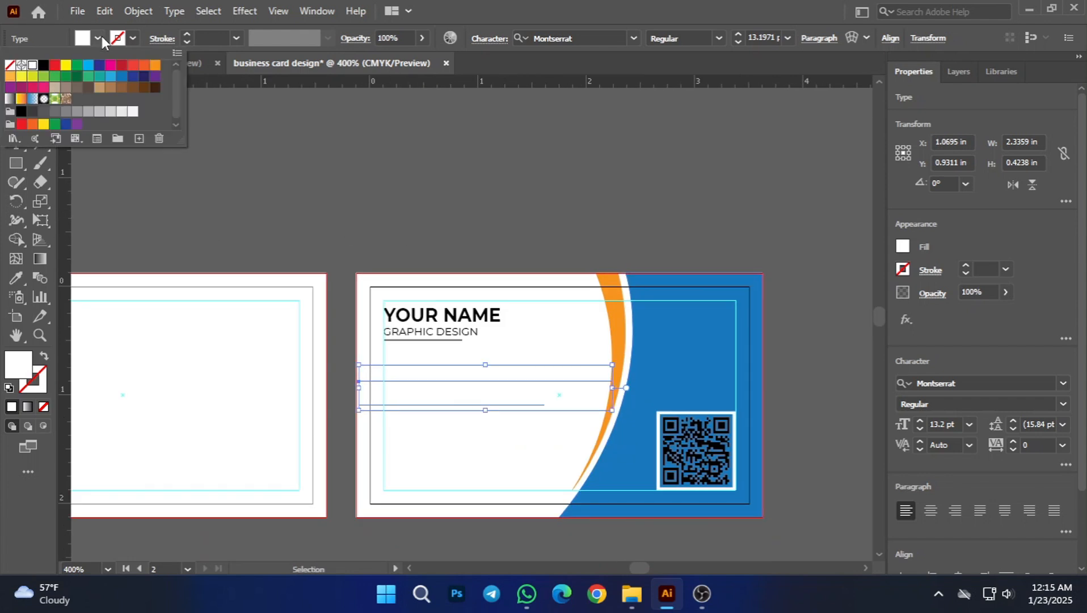
click(54, 70)
click(375, 219)
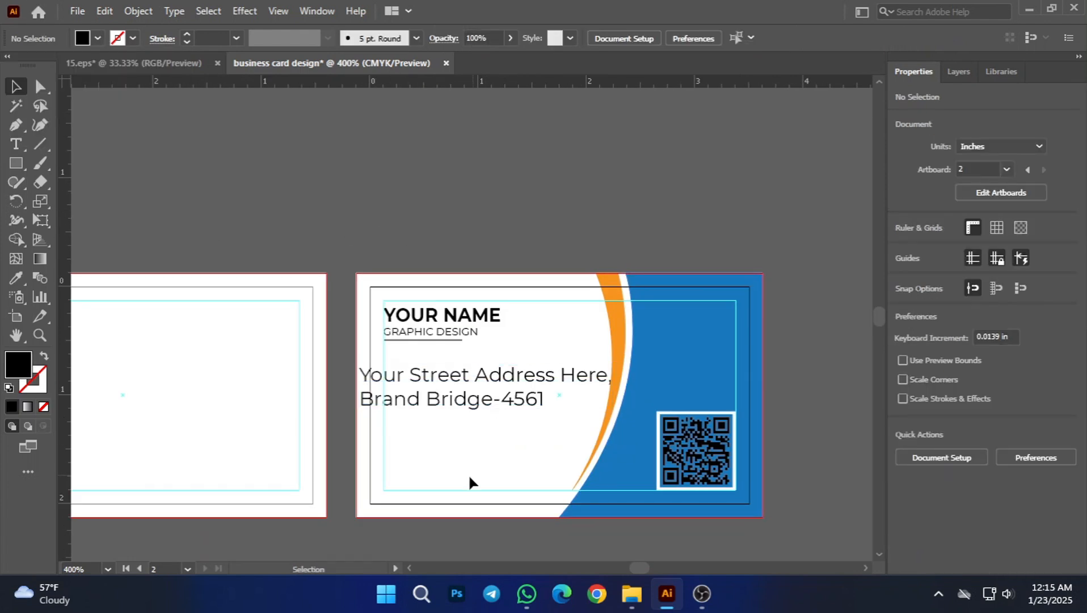
Step: Select the street address text on the second card for resizing
drag(346, 424, 378, 418)
scroll(408, 387, up, 1)
click(482, 382)
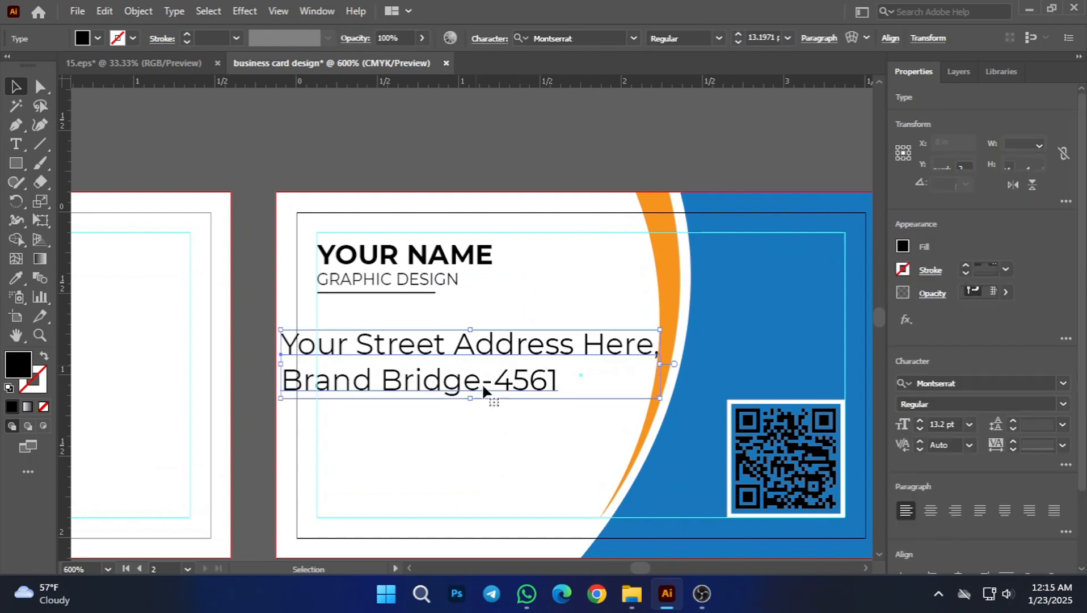
Step: Set the street address text to 7 pt and align it with the left safe-area guide below the underline
click(969, 425)
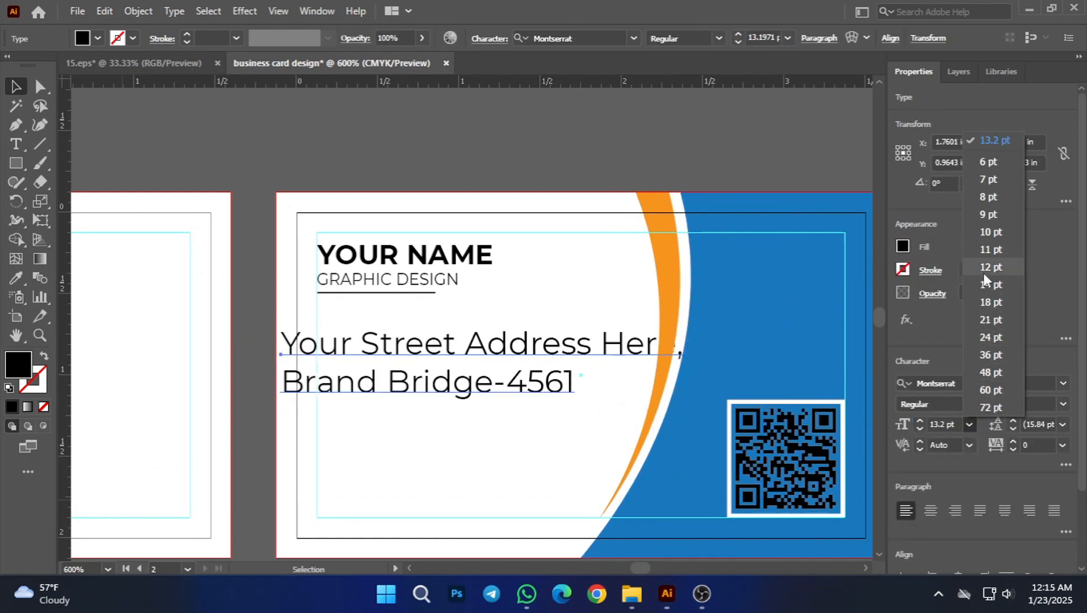
click(988, 181)
click(395, 317)
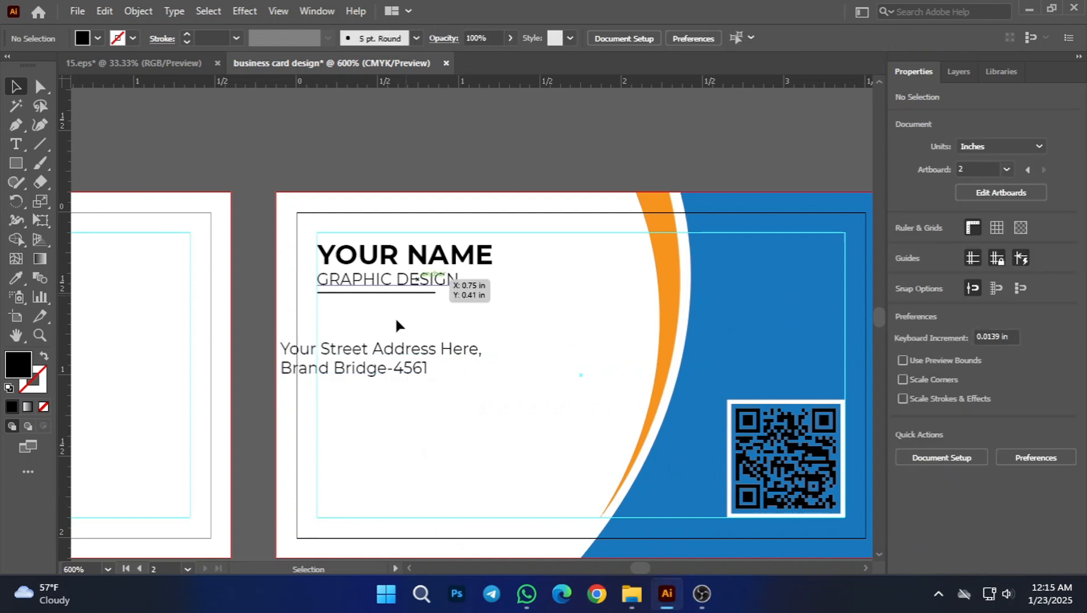
drag(378, 351, 415, 341)
click(301, 187)
Step: Ungroup the phone, e-mail and website block lying above the first card
drag(203, 254, 373, 493)
scroll(384, 354, down, 1)
scroll(384, 354, down, 3)
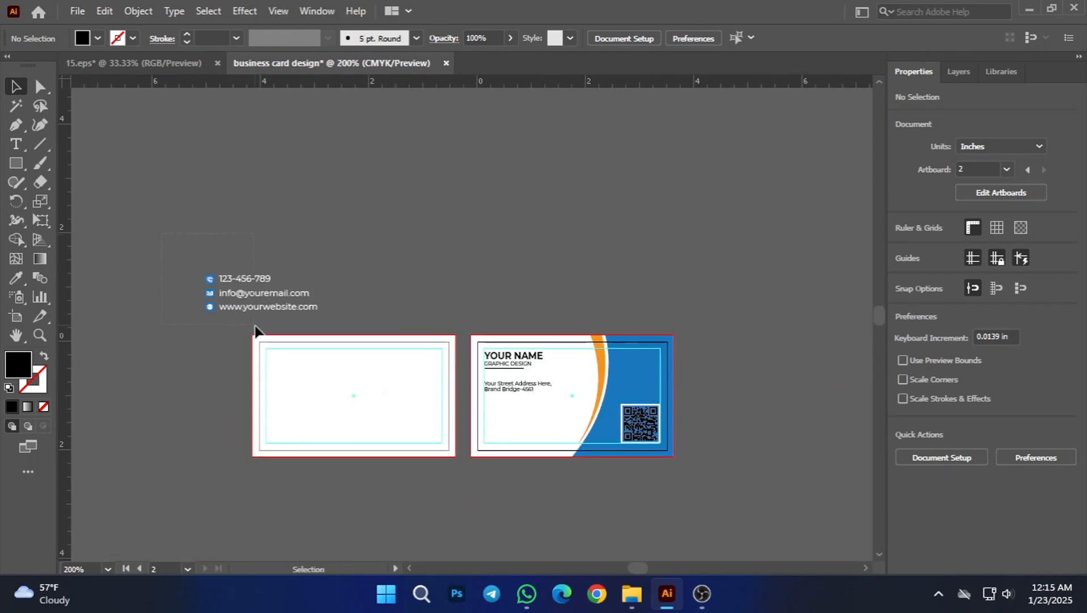
drag(283, 327, 287, 324)
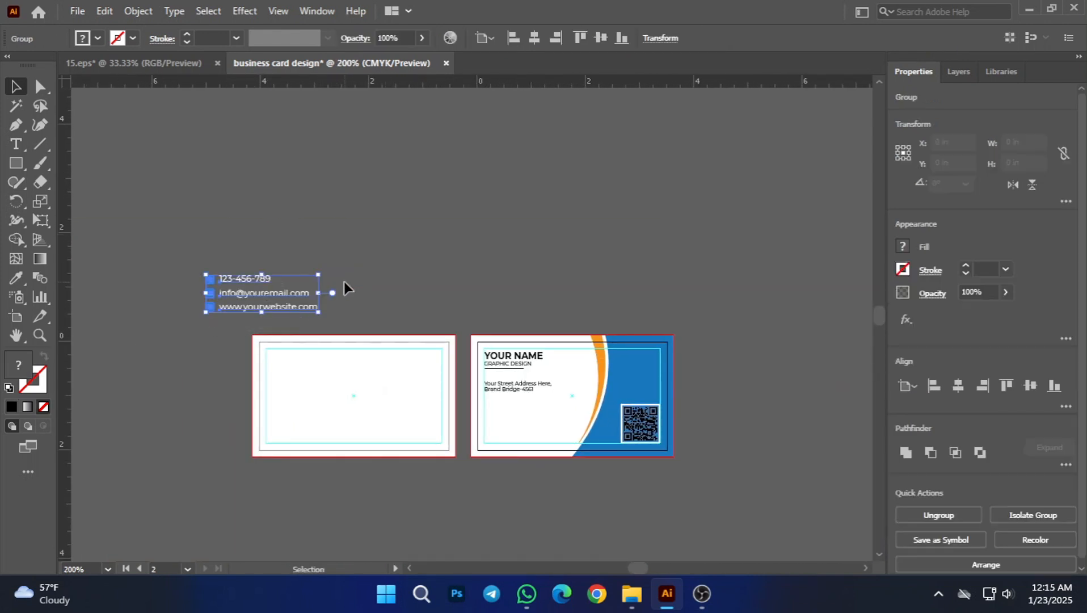
click(344, 279)
scroll(287, 304, up, 2)
drag(238, 197, 345, 250)
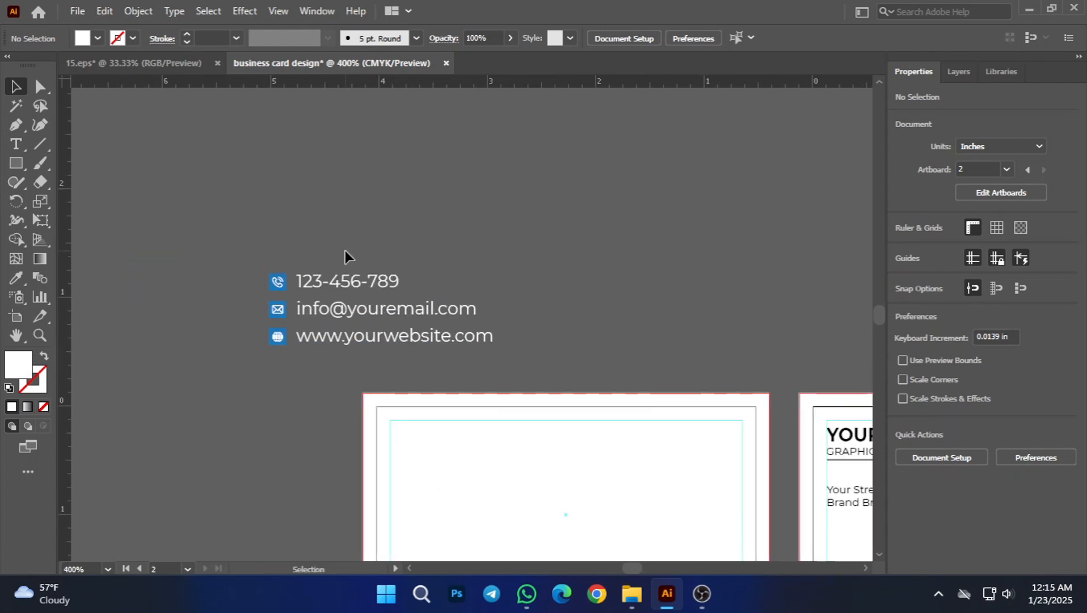
click(355, 281)
right_click(355, 281)
click(430, 419)
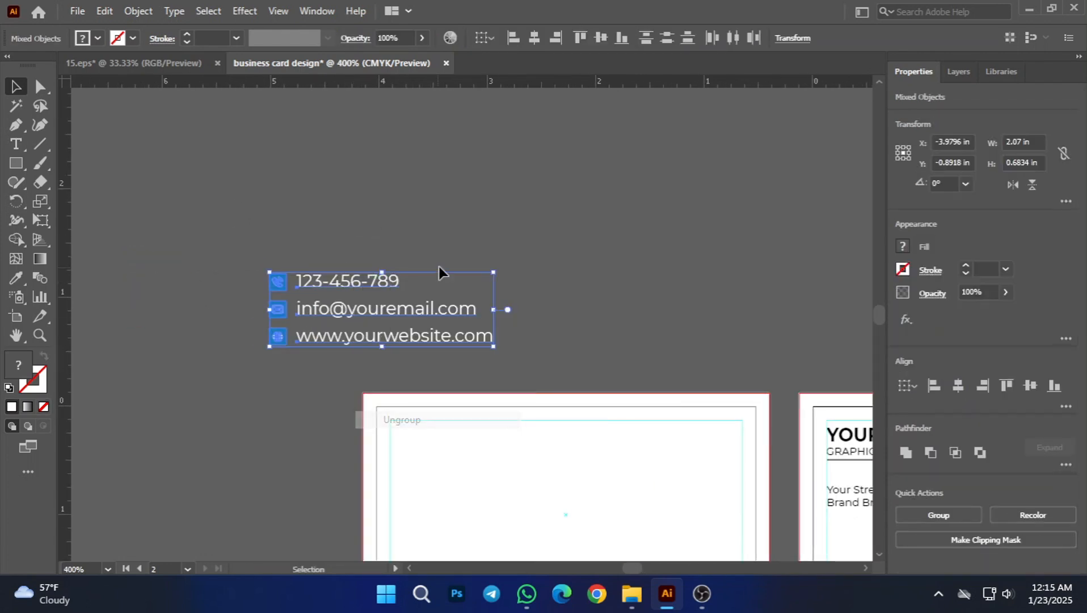
click(439, 271)
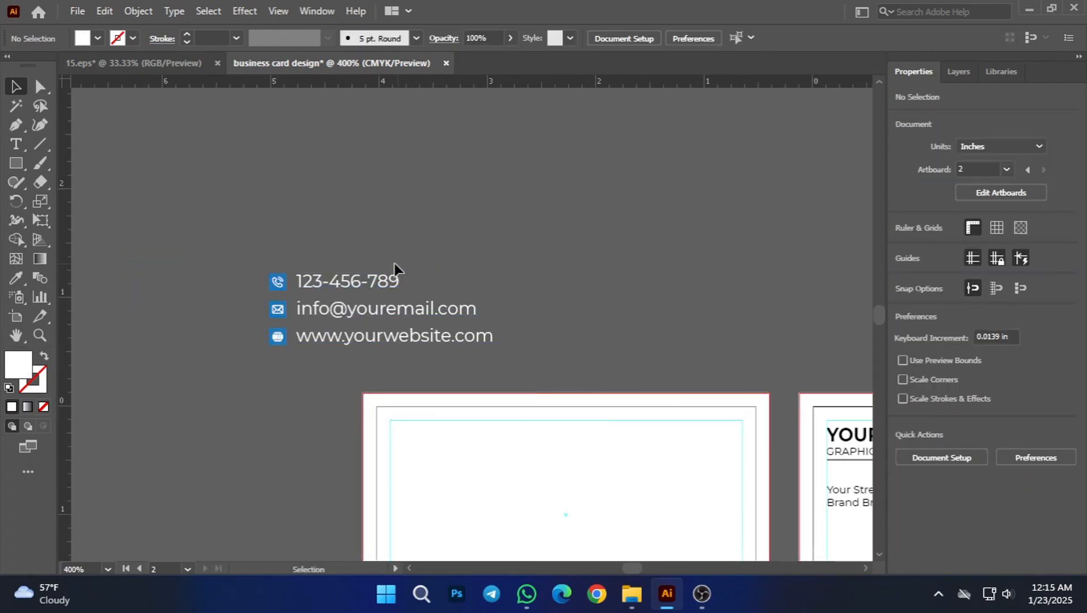
Step: Change the fill of the phone, e-mail and website text lines to black and deselect them
click(375, 343)
click(97, 38)
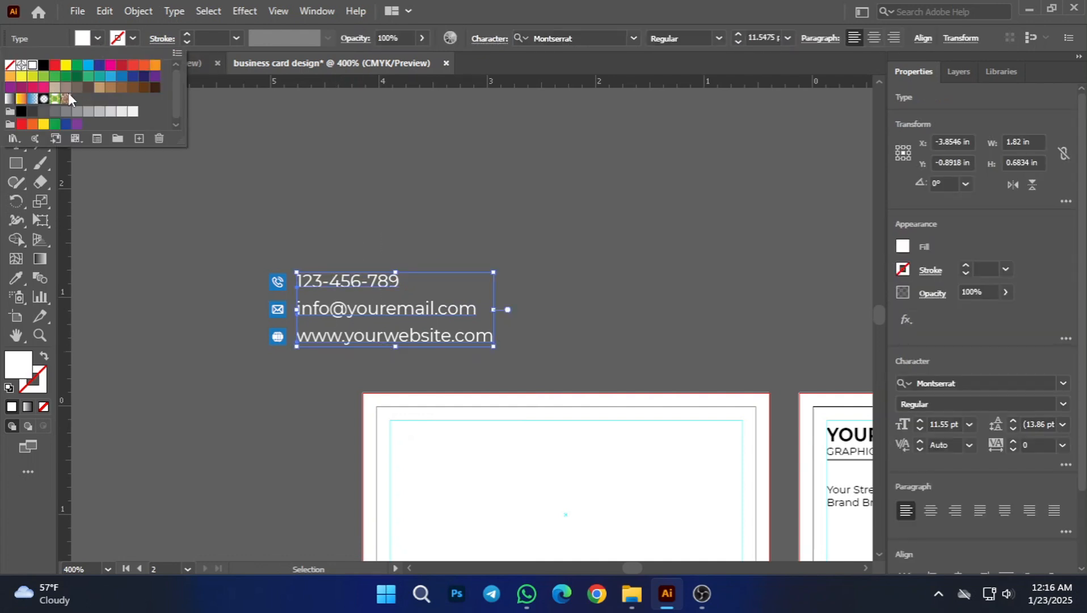
click(41, 66)
click(314, 157)
click(314, 157)
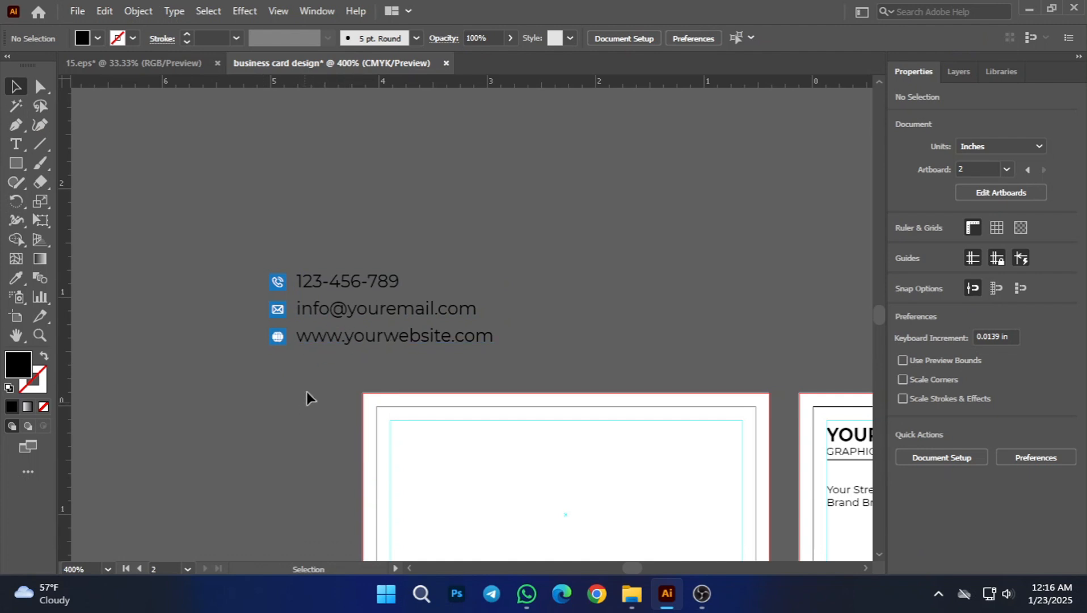
Step: Group the separate white pieces of the icon symbols beside the contact lines
scroll(288, 345, up, 2)
click(277, 339)
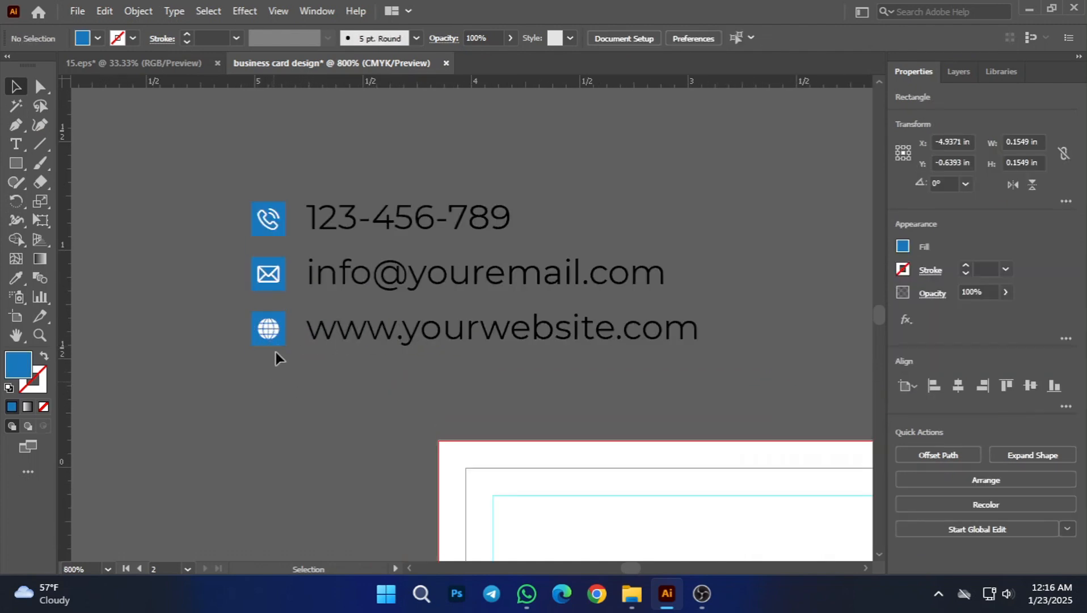
drag(222, 202, 302, 364)
right_click(259, 287)
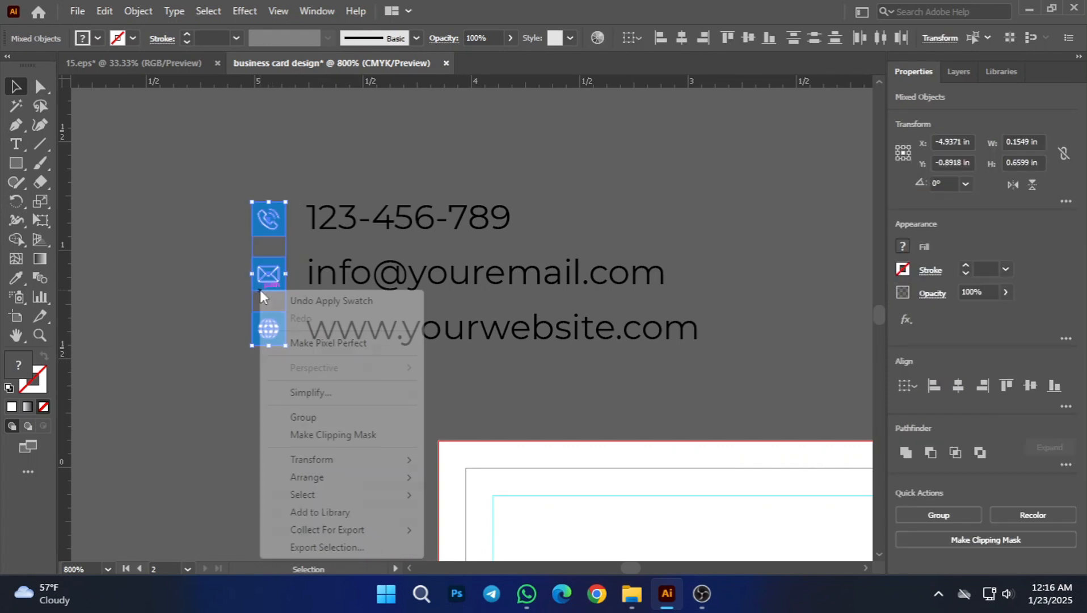
click(187, 351)
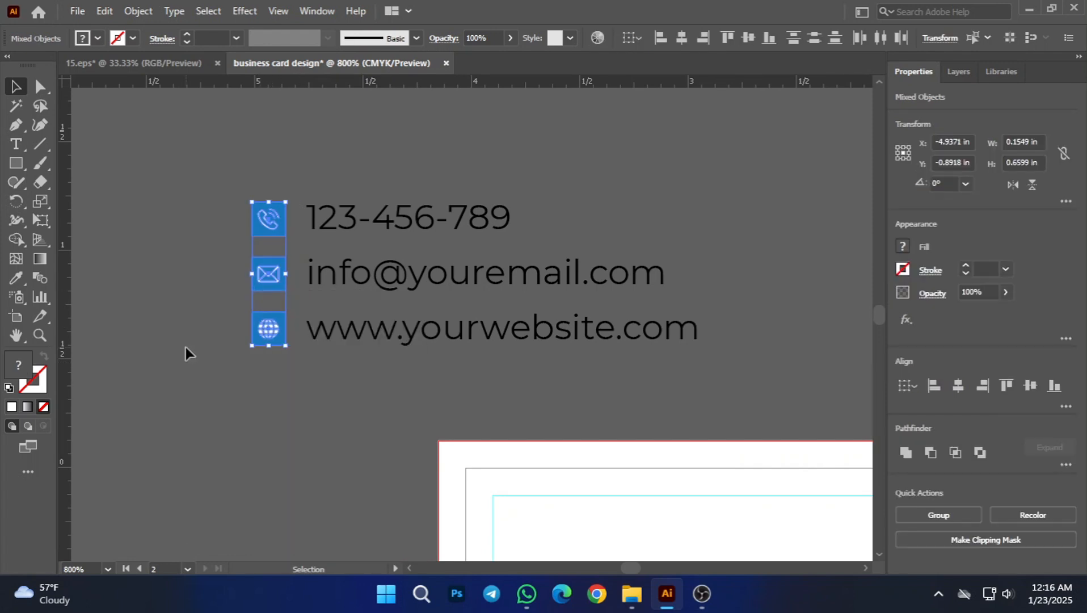
right_click(261, 347)
click(191, 379)
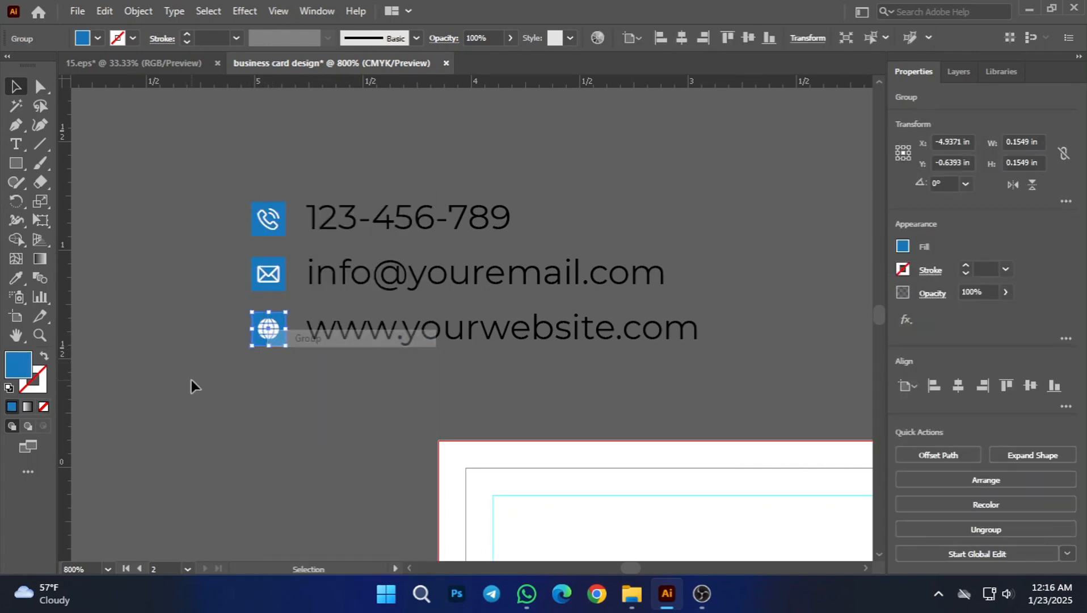
right_click(262, 277)
click(241, 267)
right_click(262, 218)
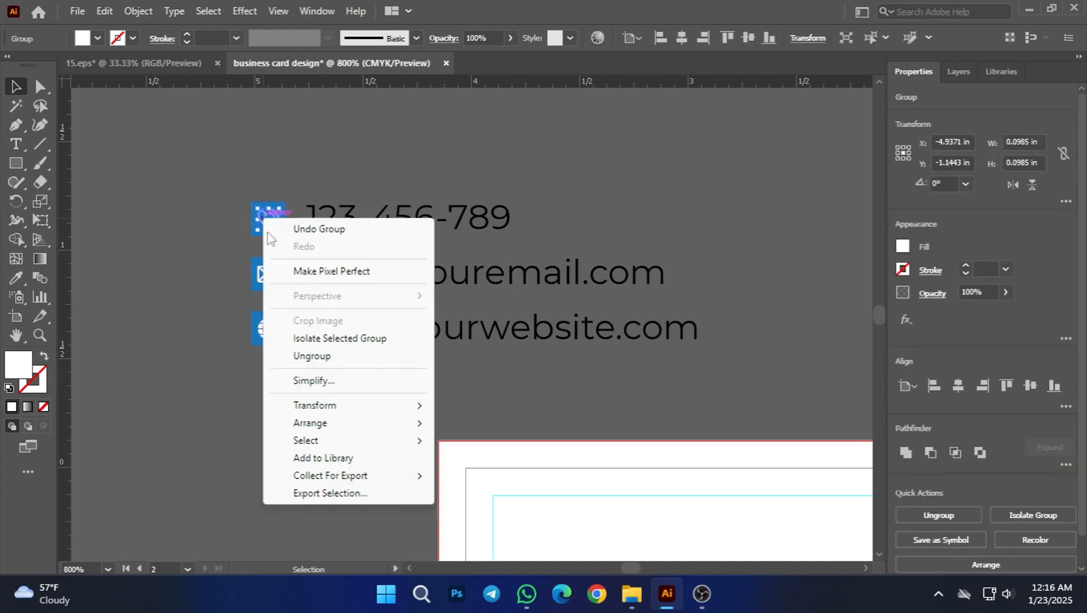
click(262, 309)
Step: Recolor the phone, envelope and globe symbols black inside their blue squares and deselect them
click(268, 220)
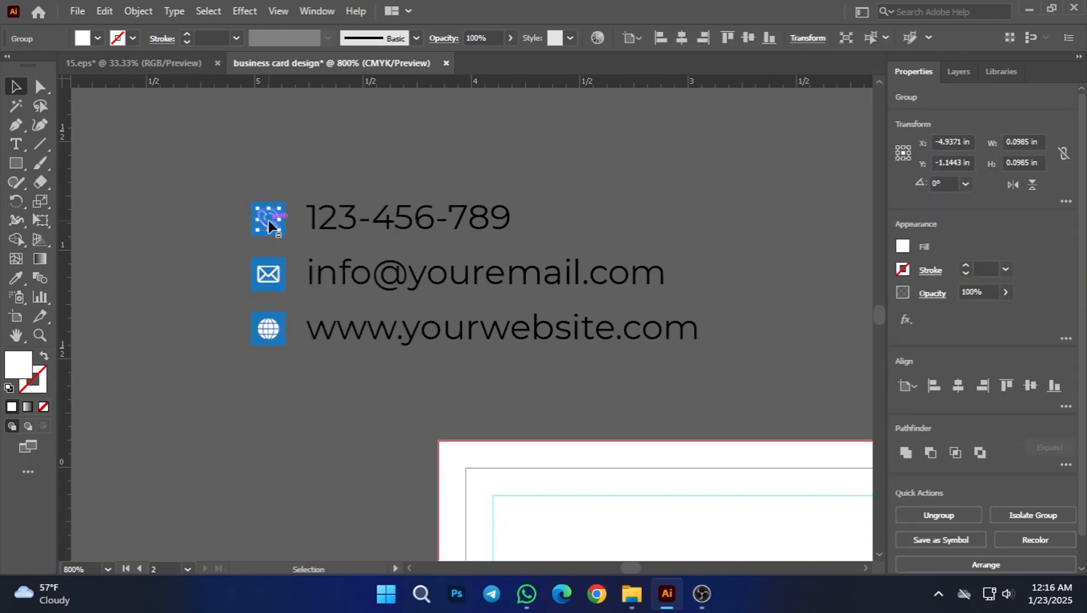
shift+click(270, 275)
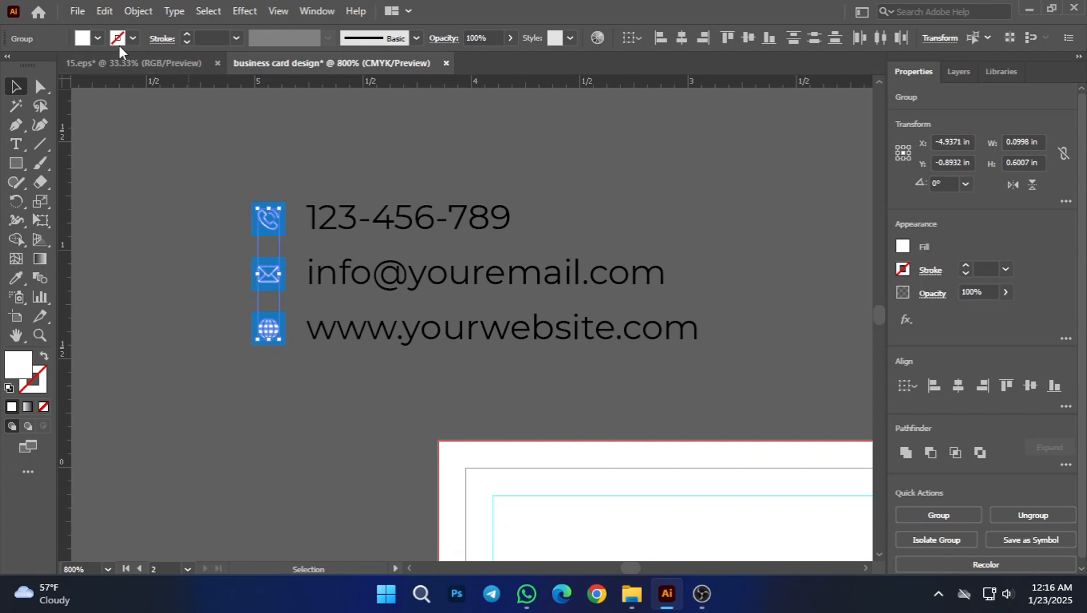
click(98, 39)
click(44, 73)
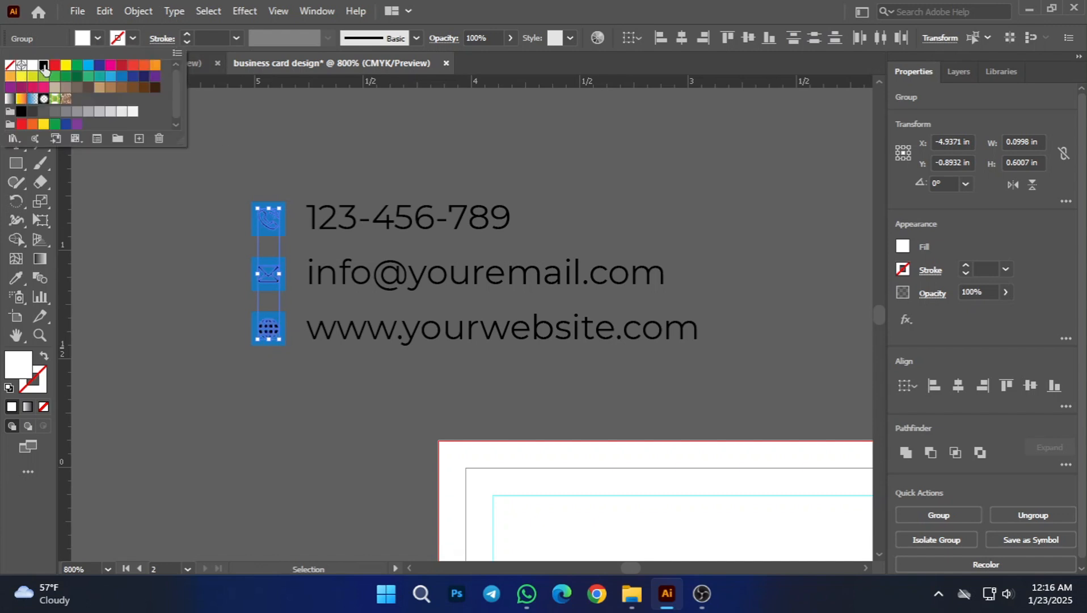
click(165, 271)
Step: Group the three contact icons with their text lines into one block
drag(314, 392, 293, 383)
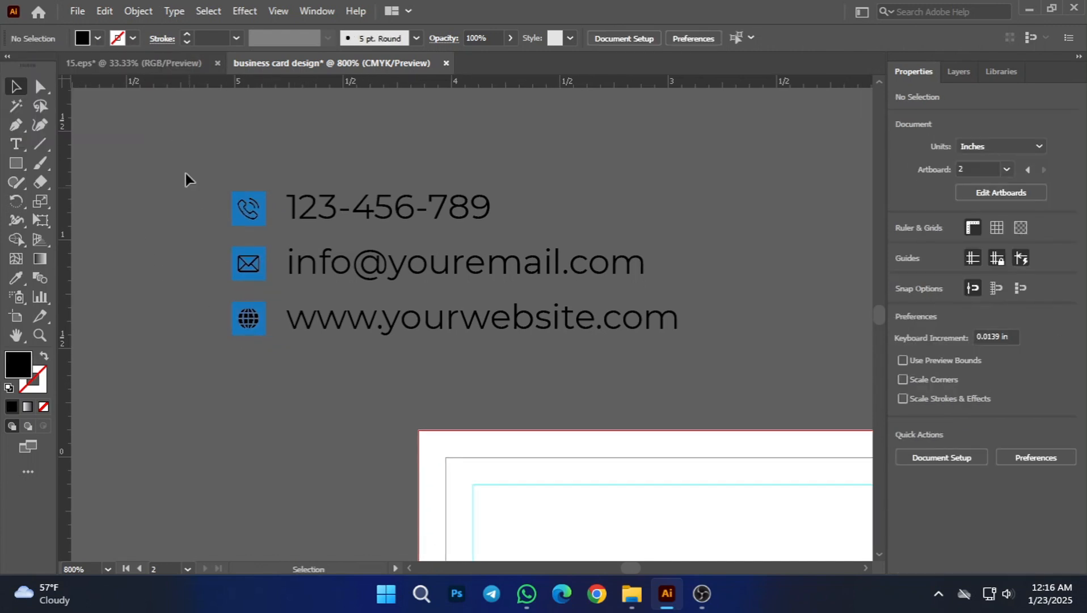
click(400, 335)
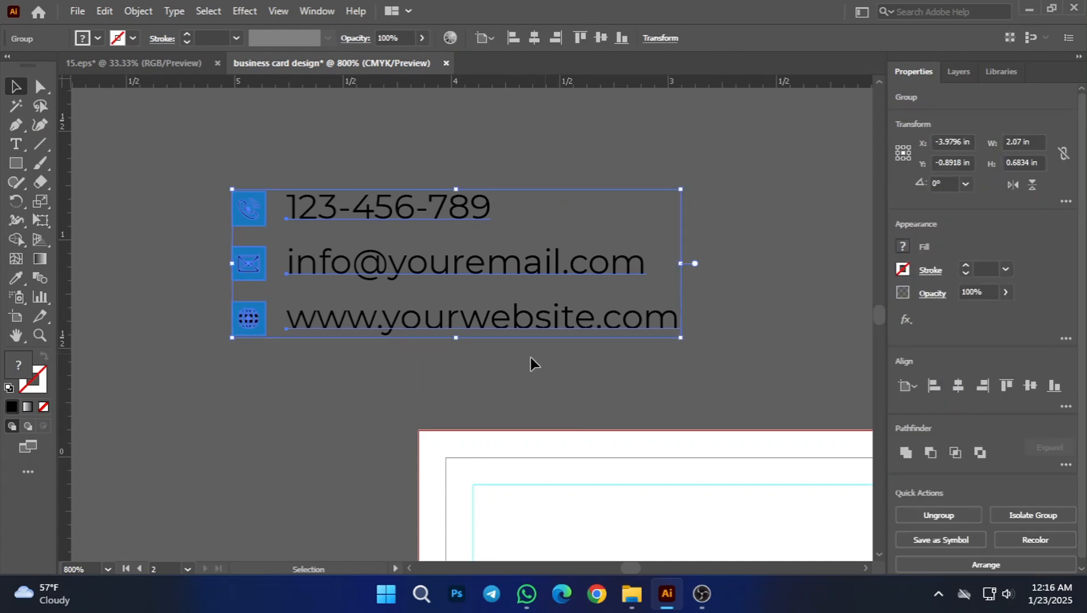
click(462, 384)
Step: Move the grouped contact block from outside the artboards onto the second card, below the street address
drag(459, 384, 434, 335)
drag(413, 256, 597, 500)
drag(537, 339, 377, 114)
scroll(393, 277, down, 4)
drag(609, 294, 449, 372)
drag(292, 362, 516, 414)
Step: Align the contact block with the lower-left corner of the second card's safe-area guide and deselect it
scroll(517, 414, up, 3)
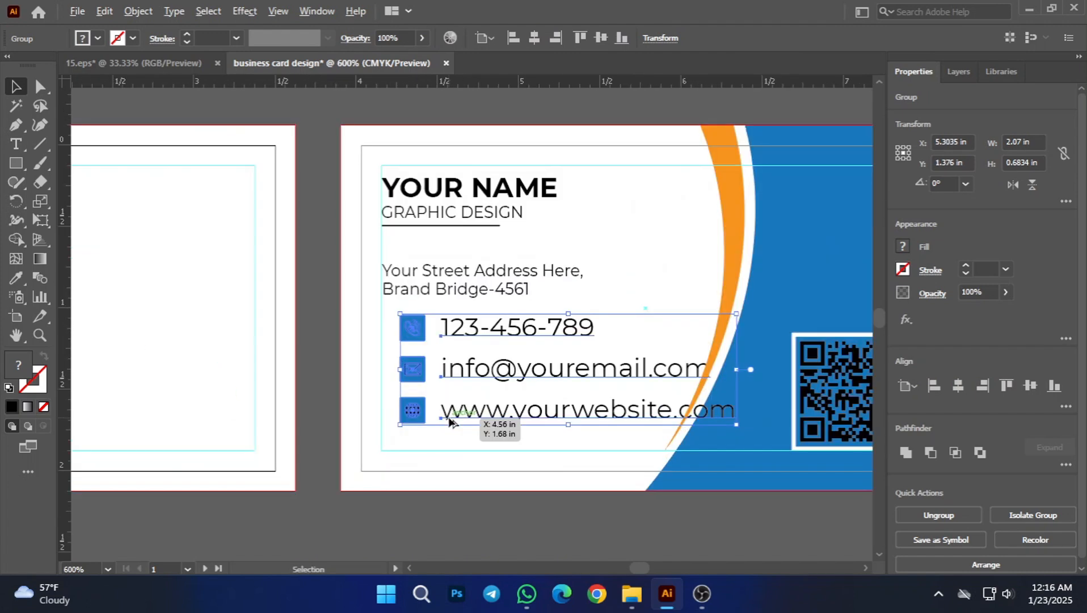
scroll(449, 420, up, 1)
drag(486, 365, 465, 404)
scroll(437, 418, up, 1)
drag(375, 434, 368, 428)
scroll(415, 418, down, 5)
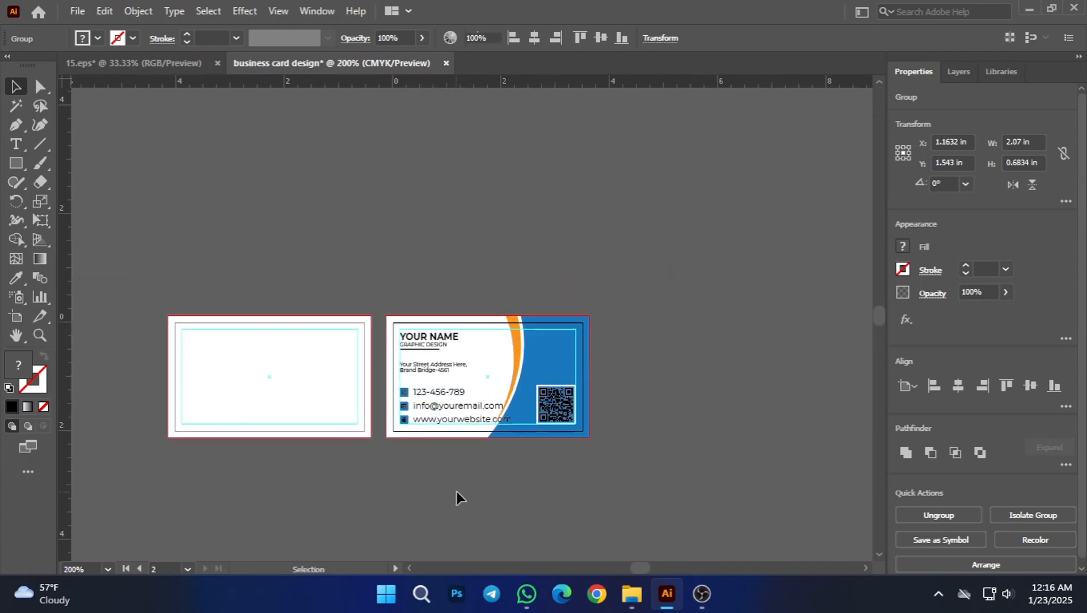
click(456, 492)
Step: Scale the contact block down proportionally to about 1.66 in wide, keeping its lower-left corner in place
scroll(441, 485, up, 3)
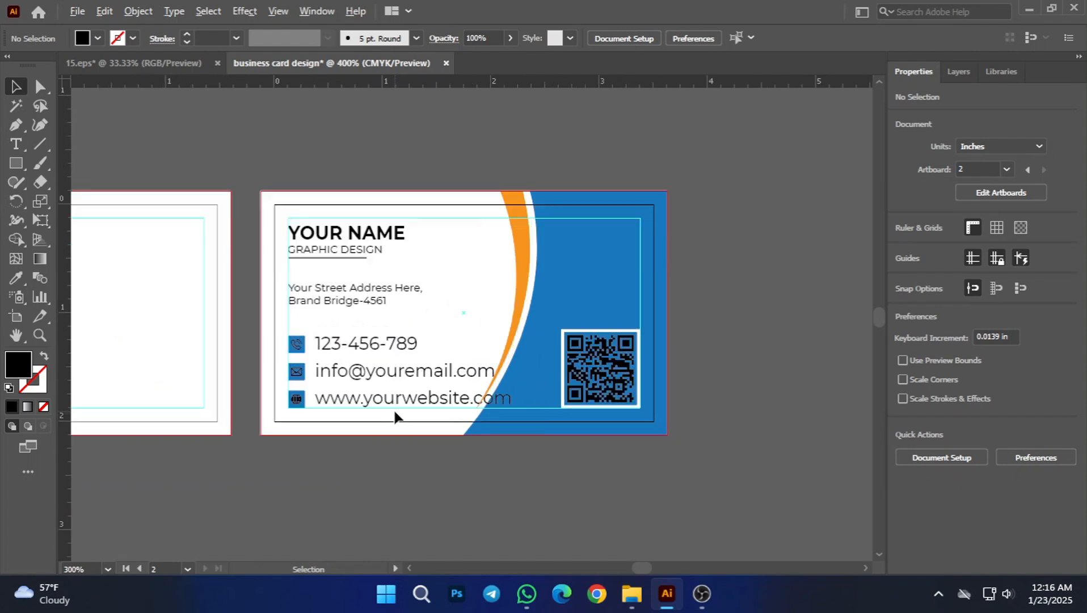
scroll(363, 404, up, 3)
click(492, 369)
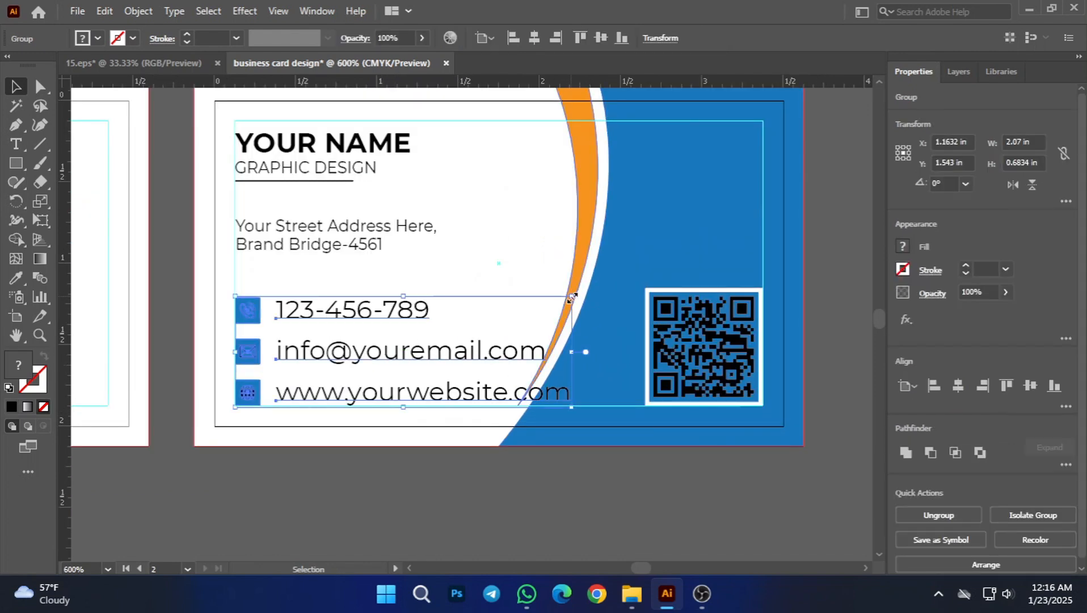
drag(571, 296, 506, 302)
click(406, 482)
scroll(420, 464, down, 3)
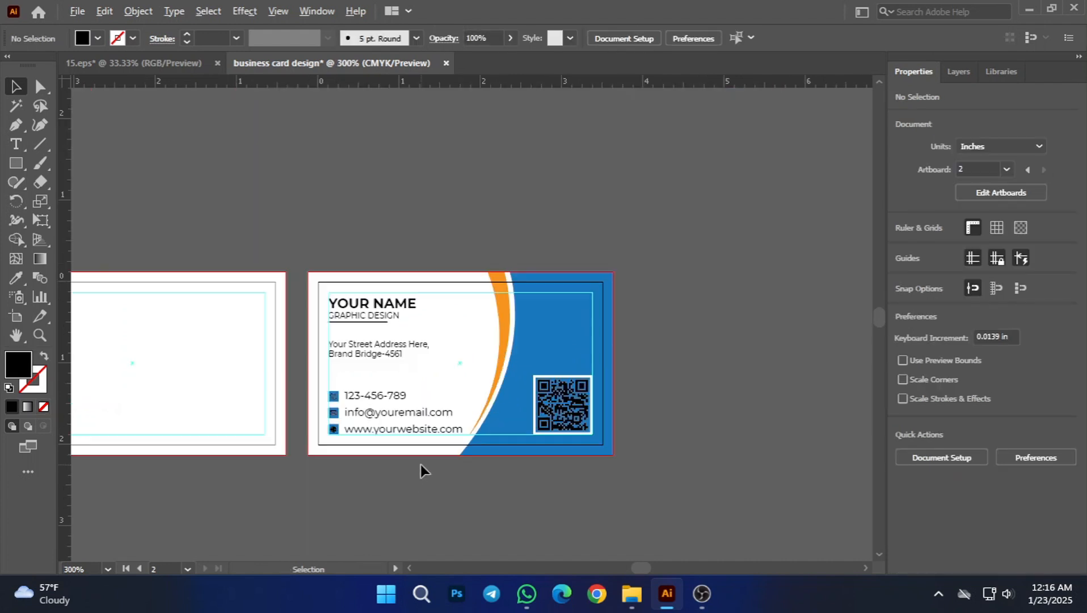
Step: Scale the contact block down further to about 1.55 in wide, clear of the orange curve
scroll(443, 499, up, 3)
scroll(570, 465, up, 1)
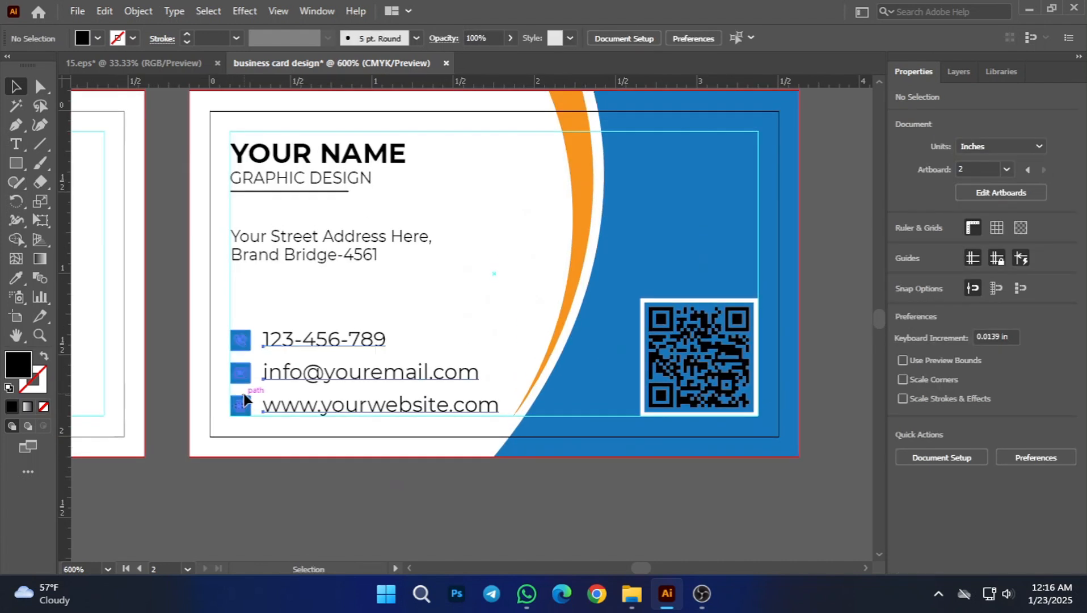
click(288, 379)
click(319, 497)
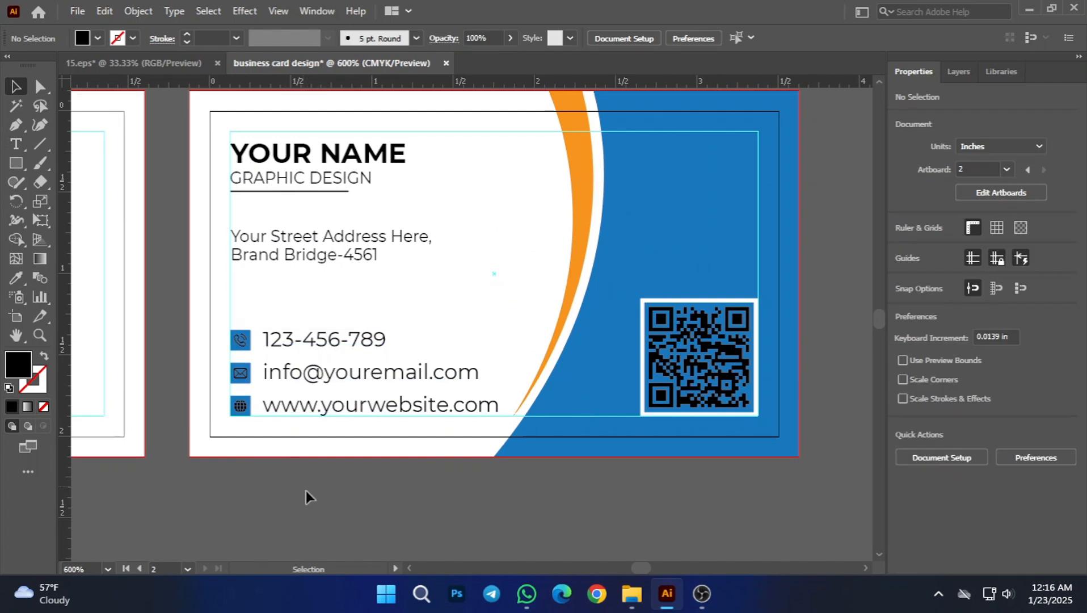
scroll(343, 483, up, 1)
click(479, 339)
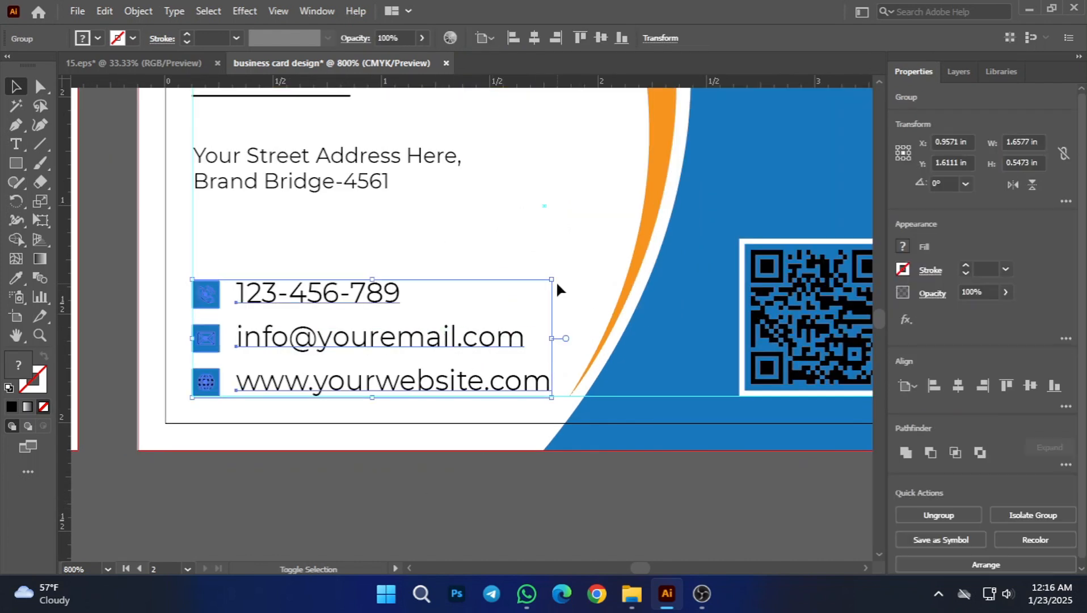
drag(554, 278, 529, 287)
scroll(448, 557, left, 5)
click(498, 522)
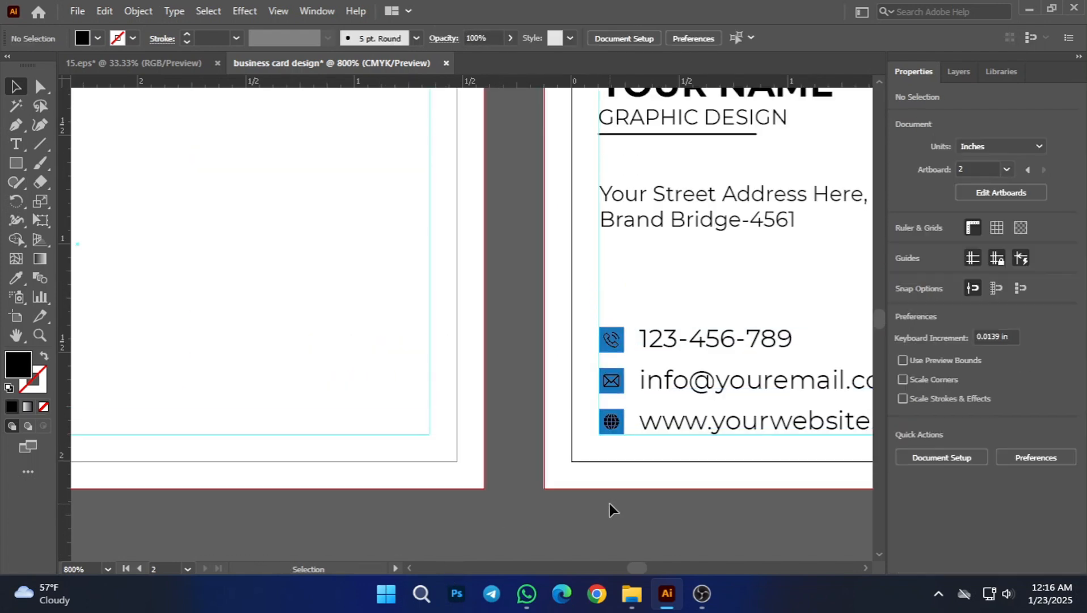
Step: Ungroup the contact block on the second card and deselect its parts
scroll(608, 508, right, 5)
scroll(357, 483, down, 5)
scroll(379, 482, up, 3)
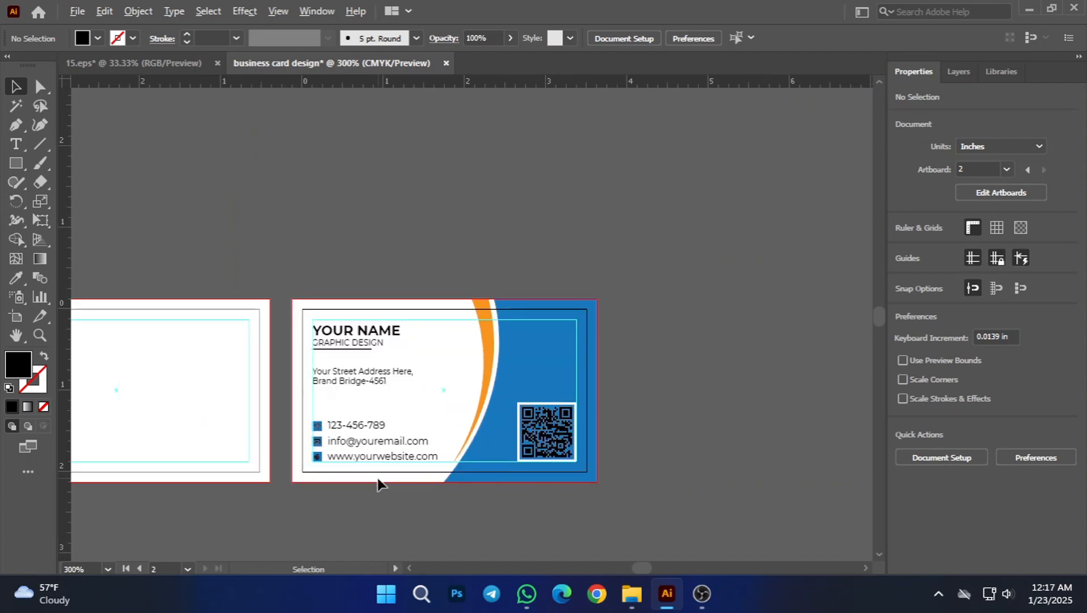
scroll(361, 493, up, 2)
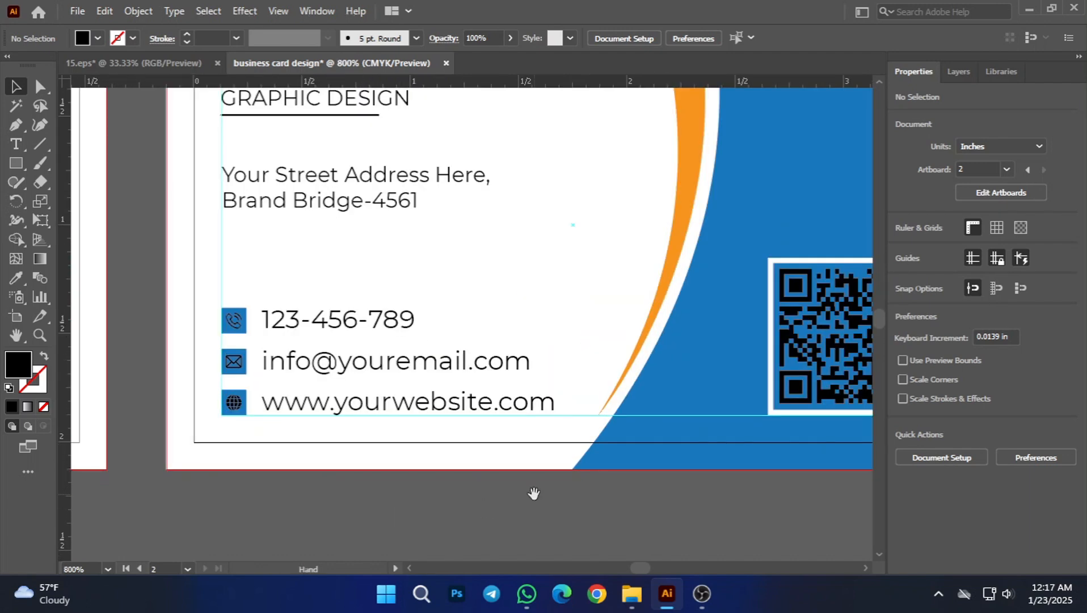
drag(534, 494, 408, 500)
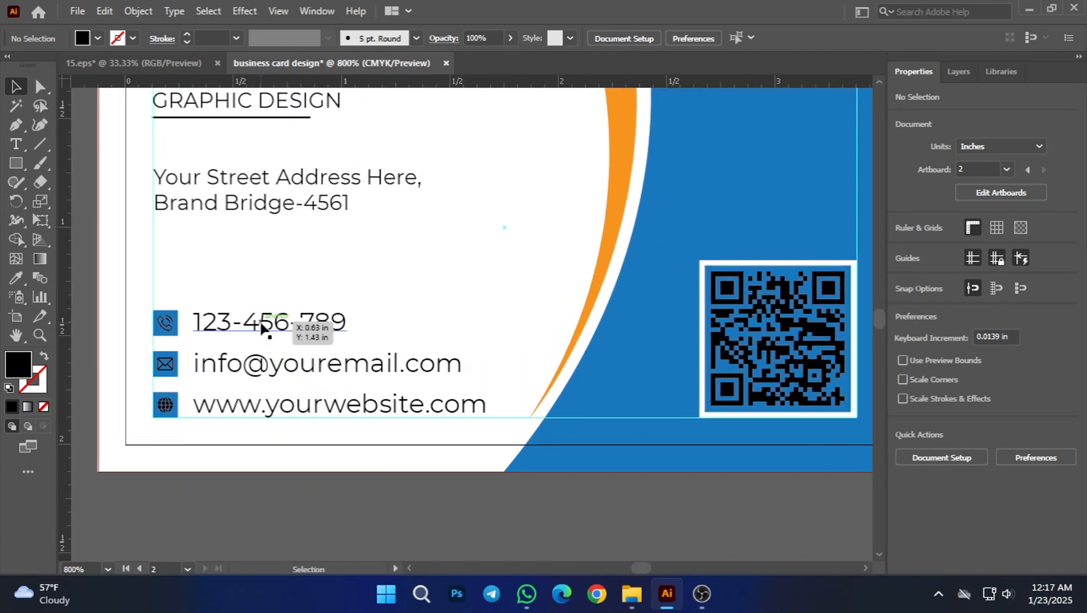
right_click(265, 324)
click(304, 173)
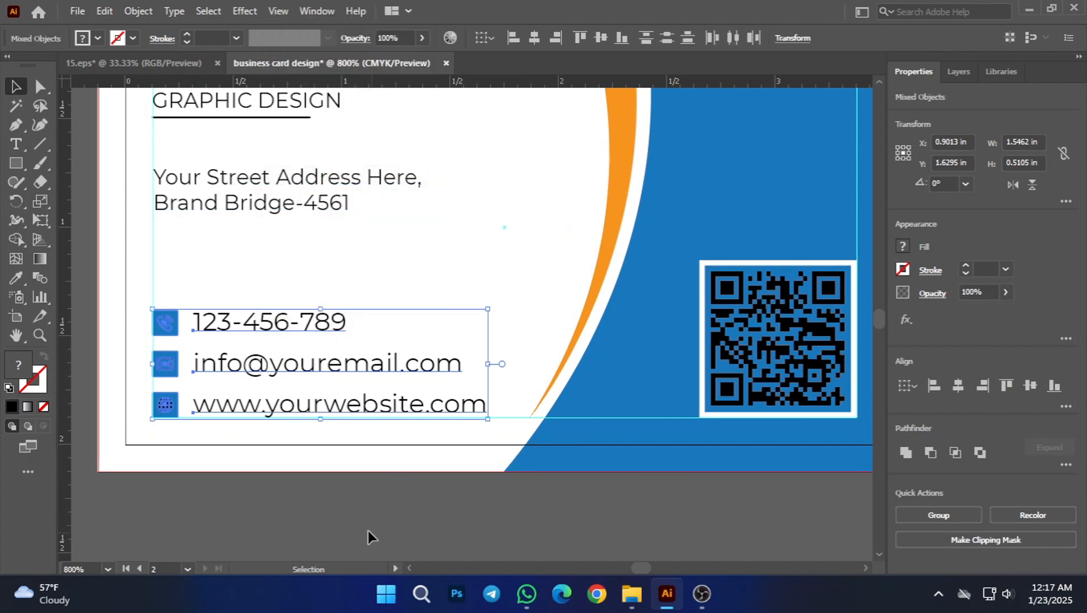
click(369, 531)
Step: Set the font size of the phone, email and website lines on the second card to 7 pt and deselect them
click(339, 410)
shift+click(323, 364)
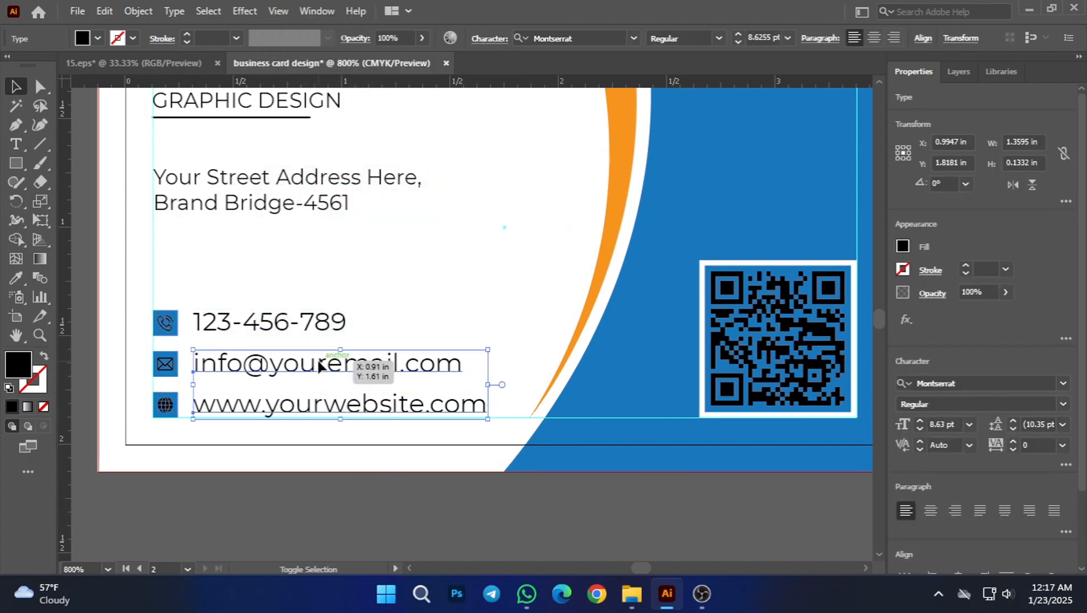
shift+click(293, 321)
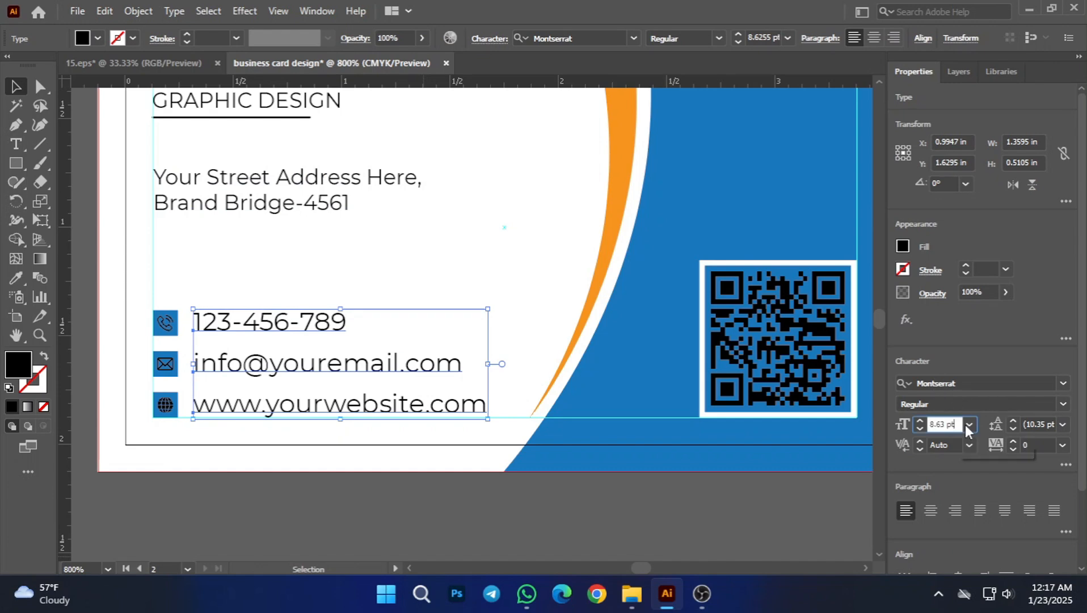
click(969, 426)
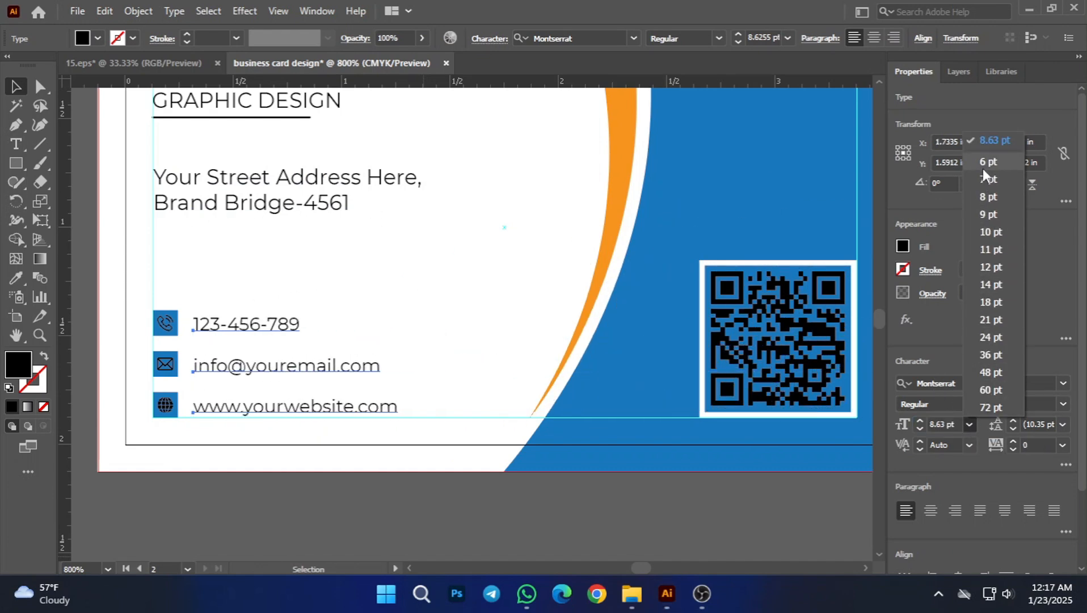
click(984, 184)
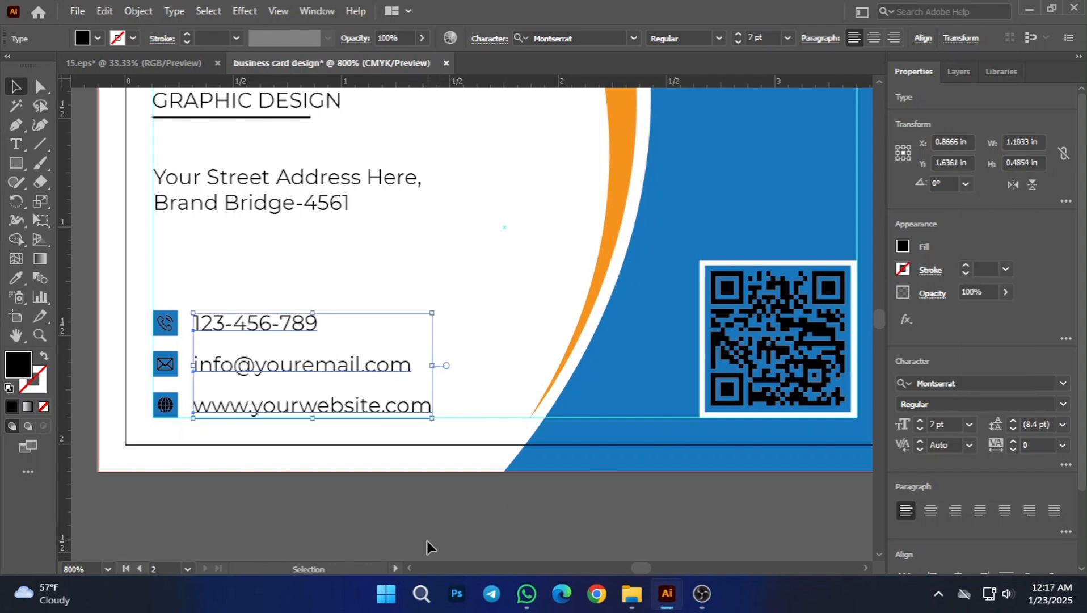
click(364, 529)
scroll(364, 529, down, 3)
scroll(334, 530, up, 4)
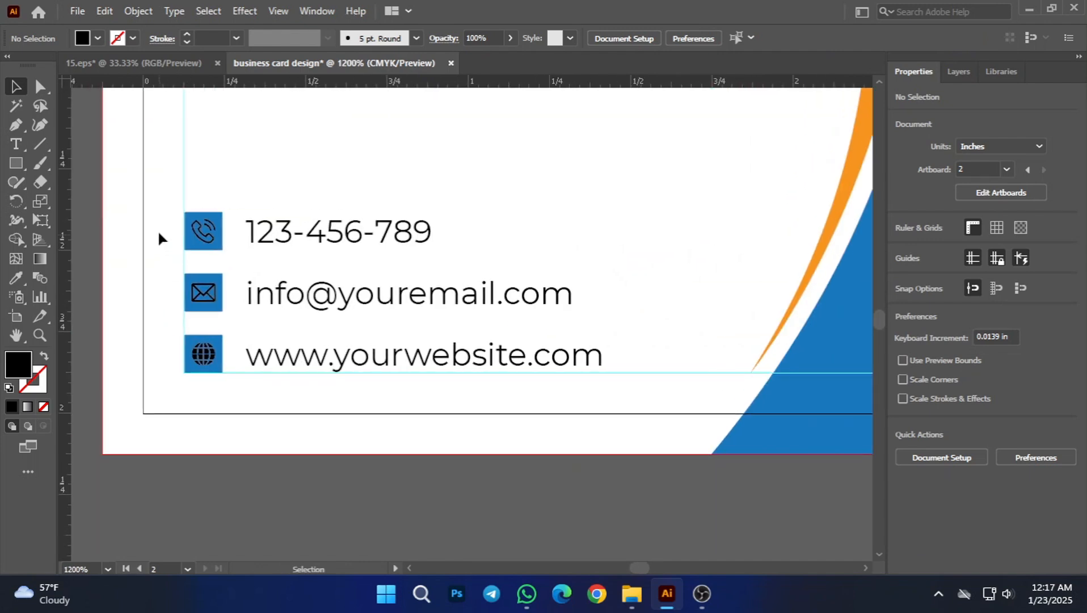
Step: Group the three contact icons with their text lines on the second card and deselect the group
drag(460, 345, 628, 381)
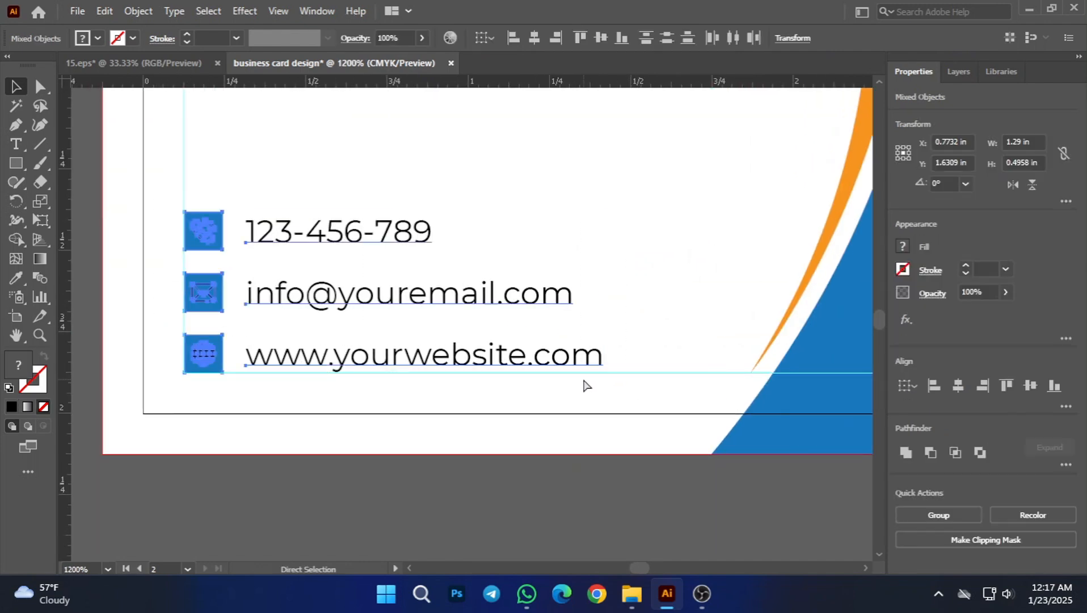
key(ctrl+g)
click(485, 453)
scroll(485, 452, down, 4)
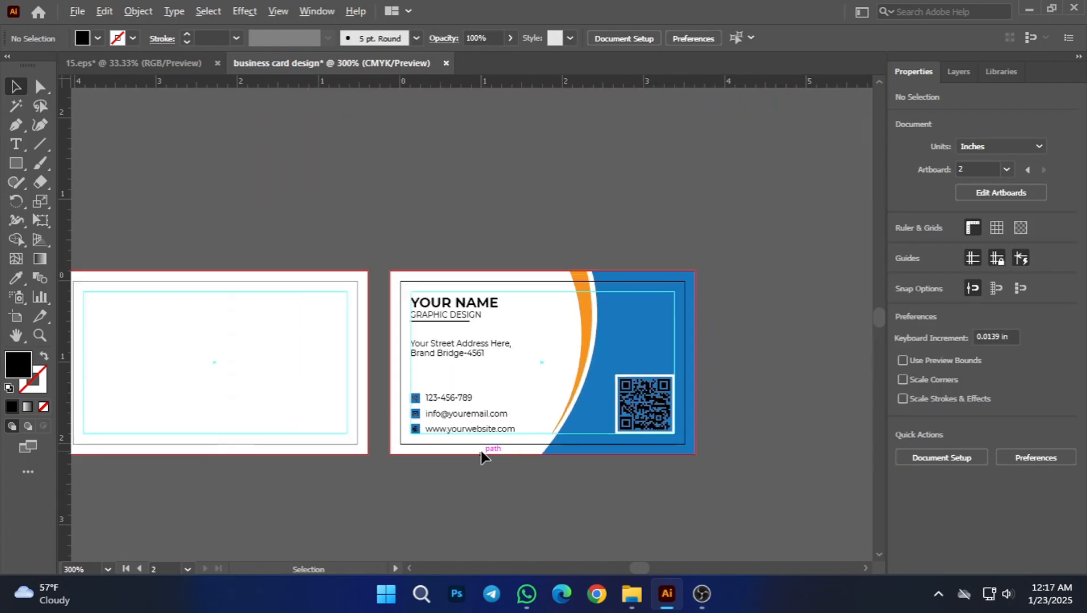
scroll(434, 422, up, 3)
scroll(433, 422, up, 2)
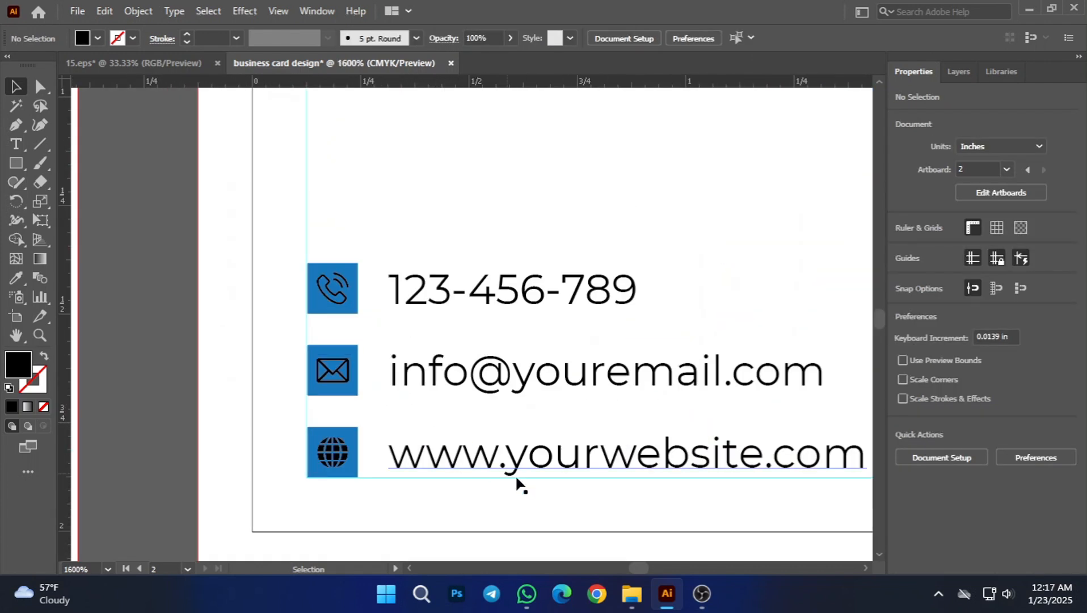
Step: Ungroup the contact icons and text lines so each row can be adjusted separately, and clear the selection
drag(610, 438, 488, 394)
click(456, 336)
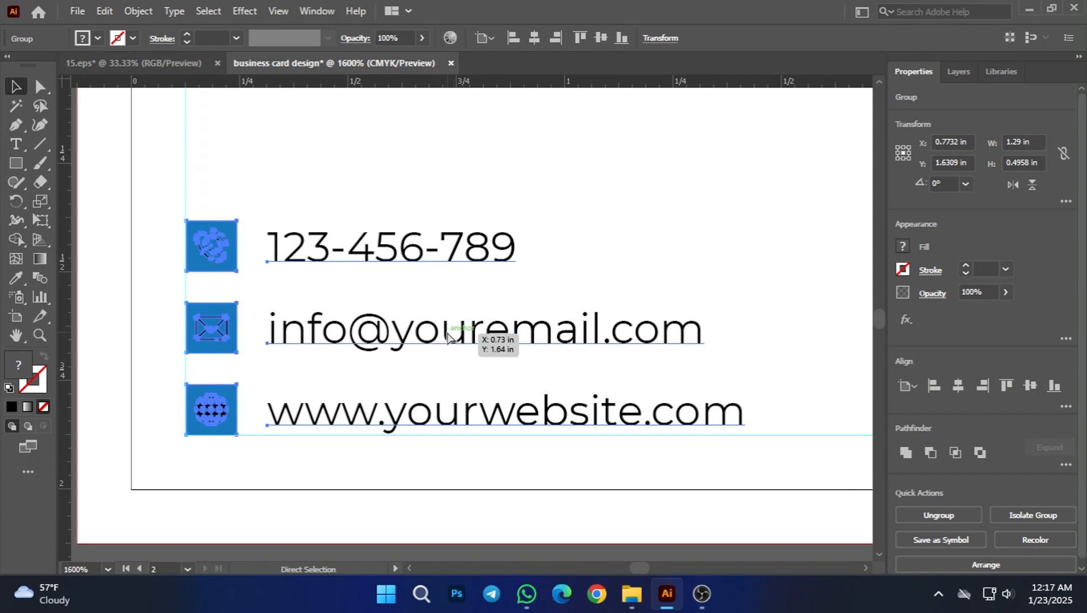
right_click(411, 343)
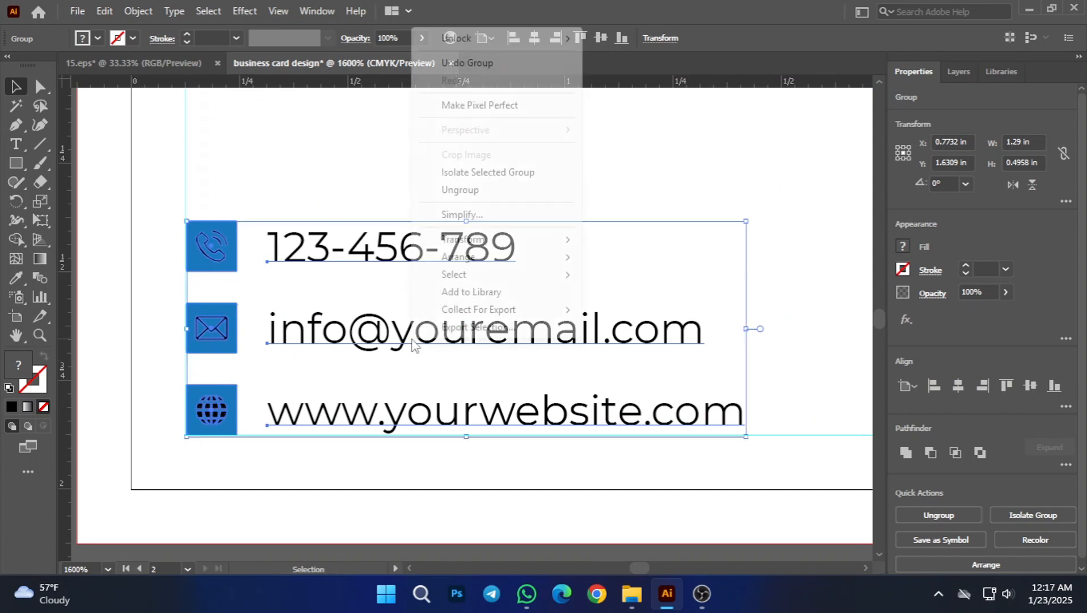
click(485, 198)
click(405, 502)
Step: Align the phone number with its blue icon square by their vertical centers and deselect them
click(230, 256)
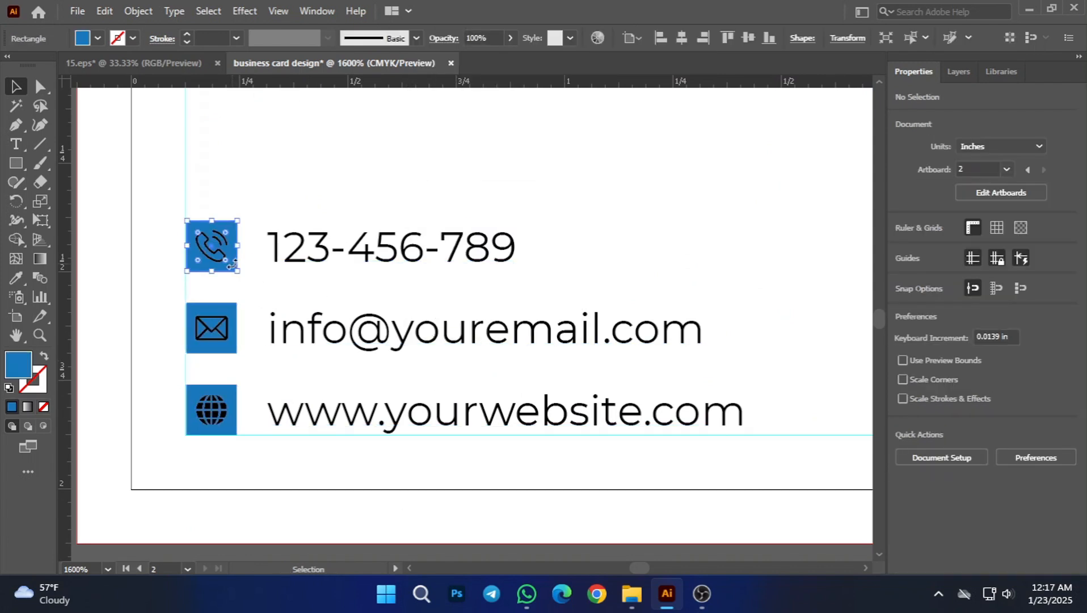
shift+click(363, 247)
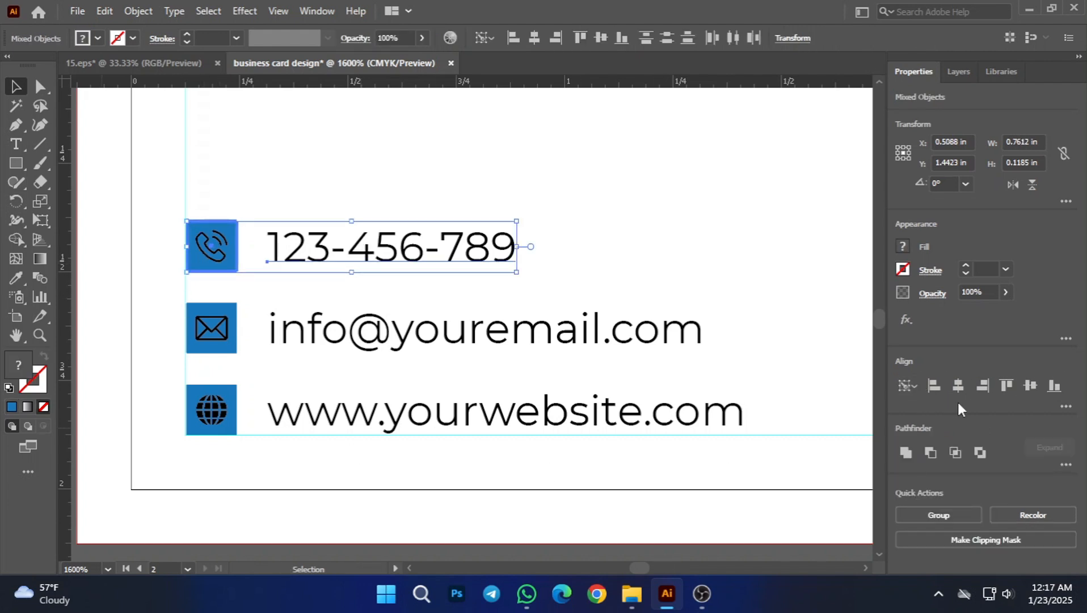
click(1028, 386)
click(602, 521)
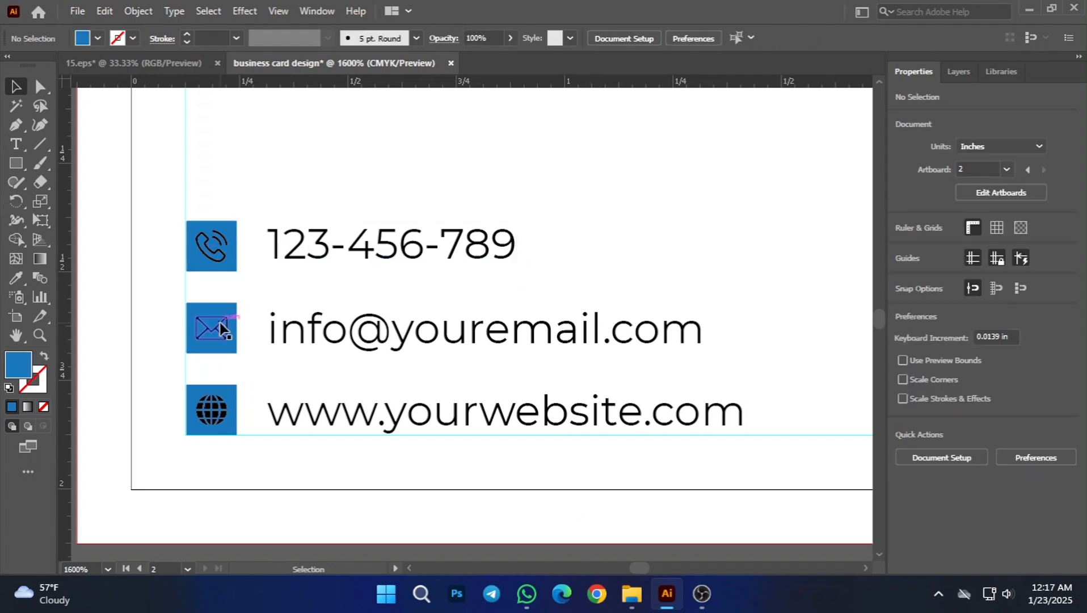
Step: Align the email line with its blue envelope icon square by their vertical centers and deselect them
click(219, 310)
shift+click(441, 331)
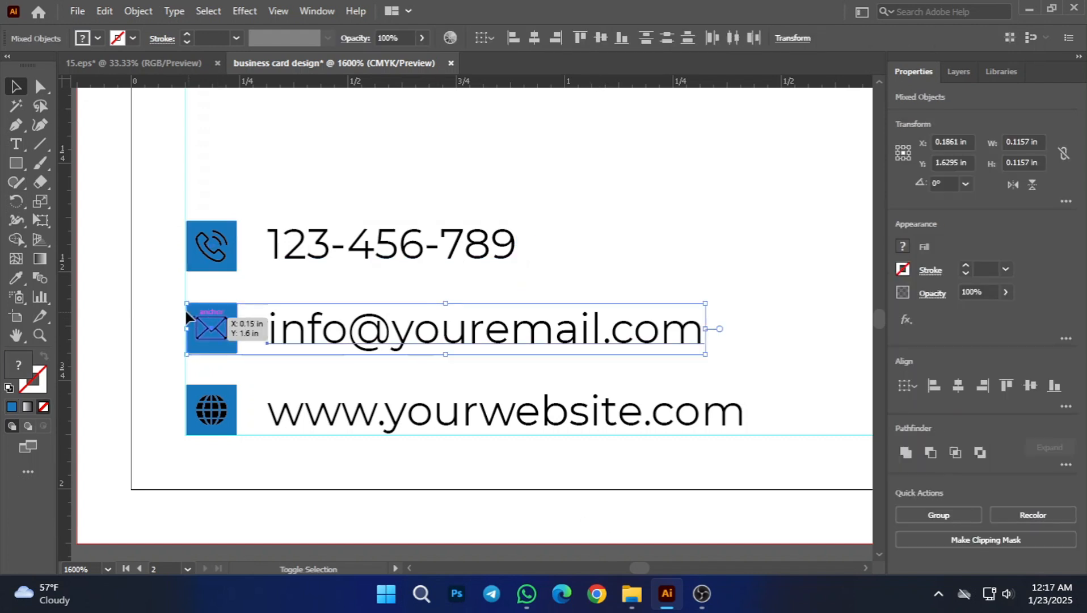
click(239, 303)
click(300, 336)
shift+click(219, 328)
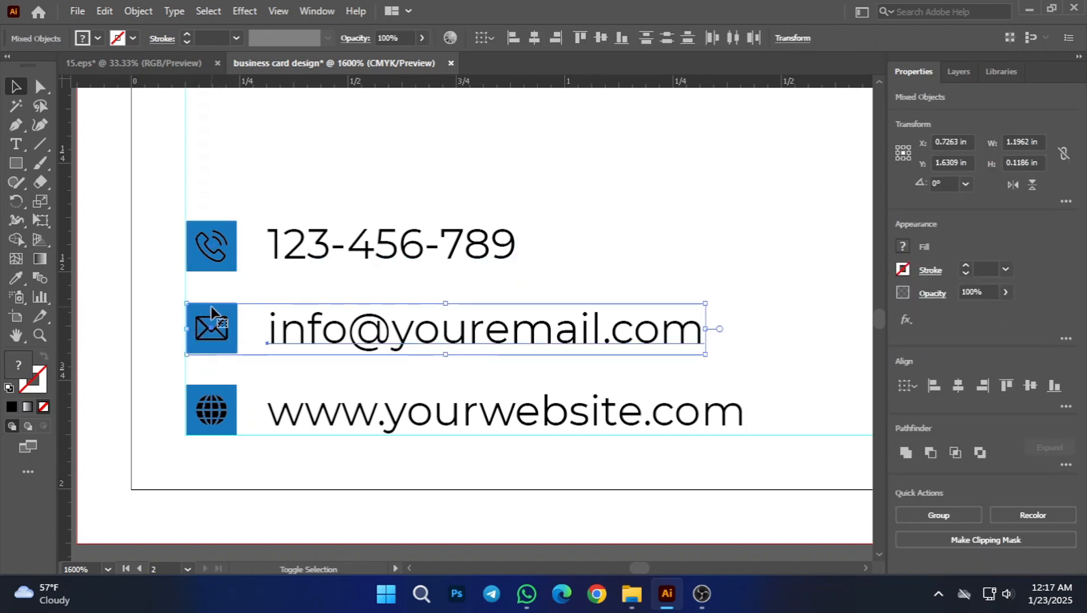
click(1030, 386)
click(594, 448)
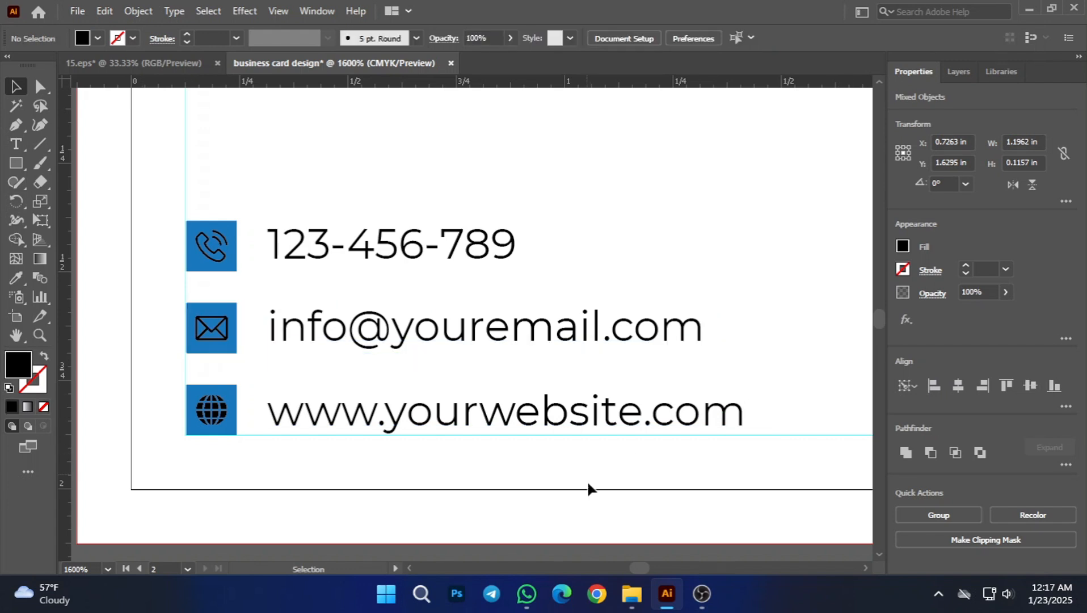
Step: Align the website line with its blue globe icon square by their vertical centers and deselect them
scroll(287, 420, down, 1)
click(372, 379)
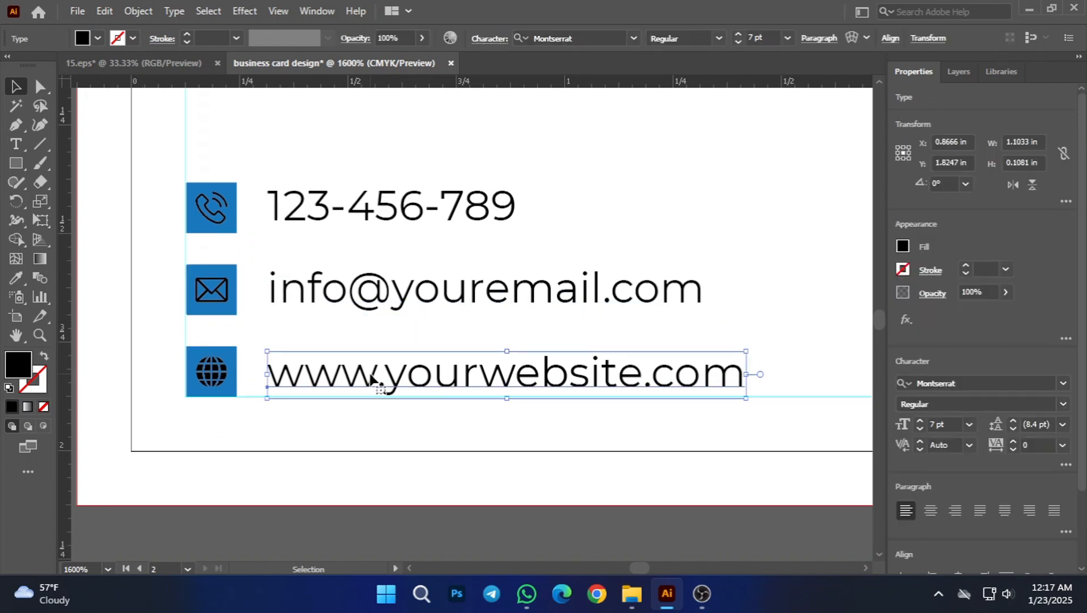
shift+click(225, 350)
click(226, 350)
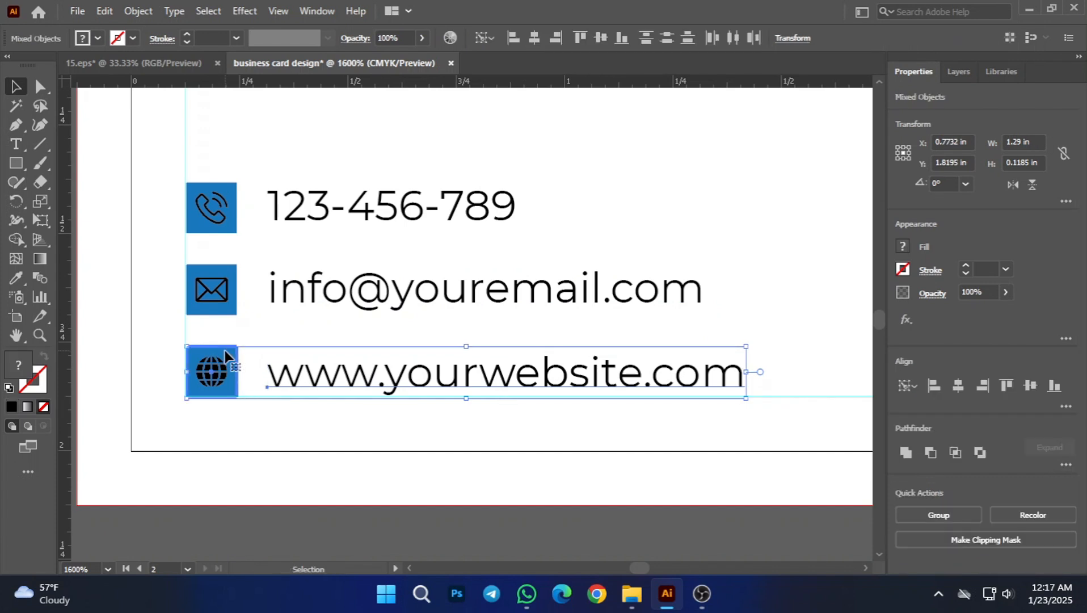
click(1030, 384)
click(481, 490)
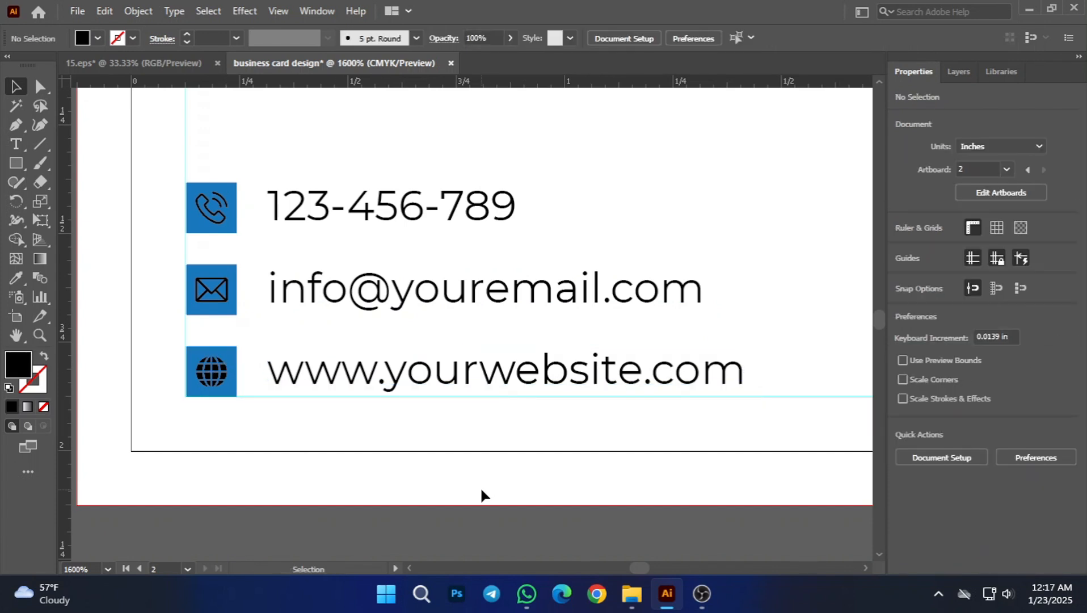
Step: Center the globe icon and the envelope icon vertically within their blue squares and deselect them
scroll(463, 496, down, 1)
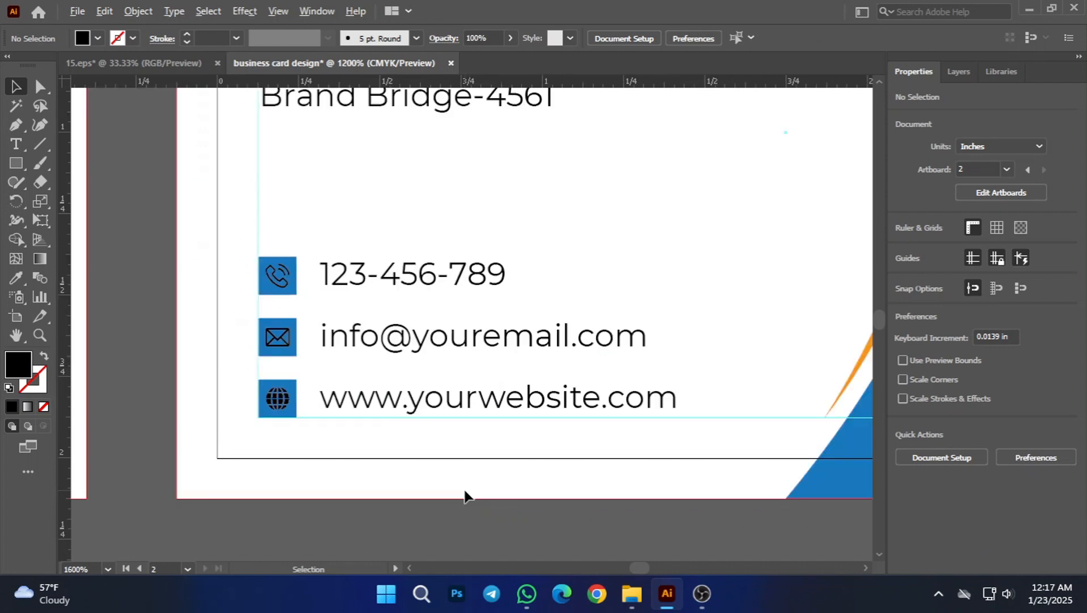
scroll(351, 452, up, 2)
scroll(255, 384, up, 1)
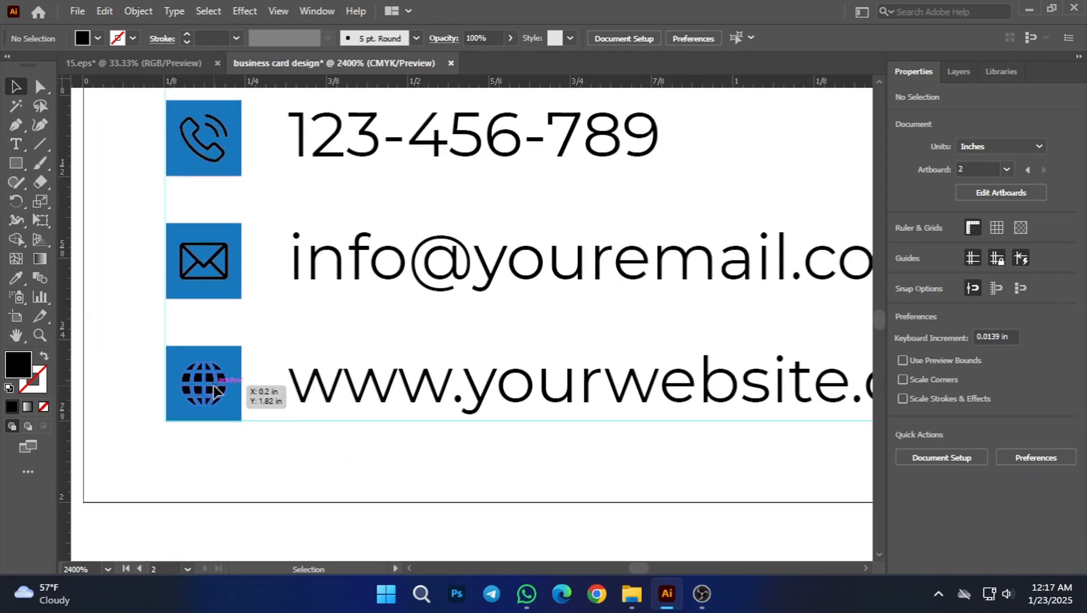
click(213, 385)
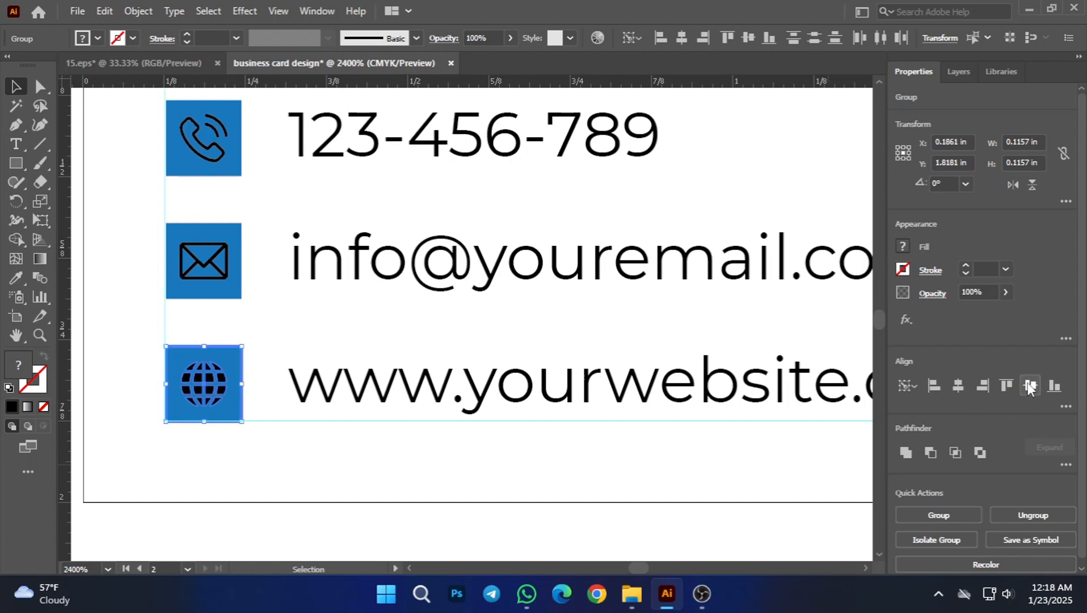
click(152, 310)
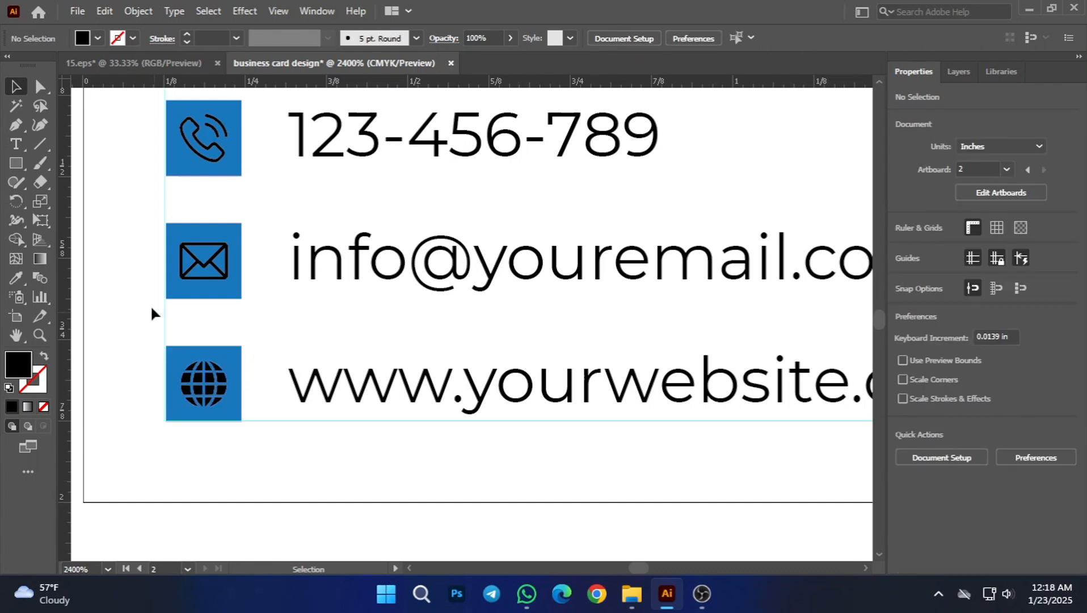
click(227, 258)
shift+click(211, 233)
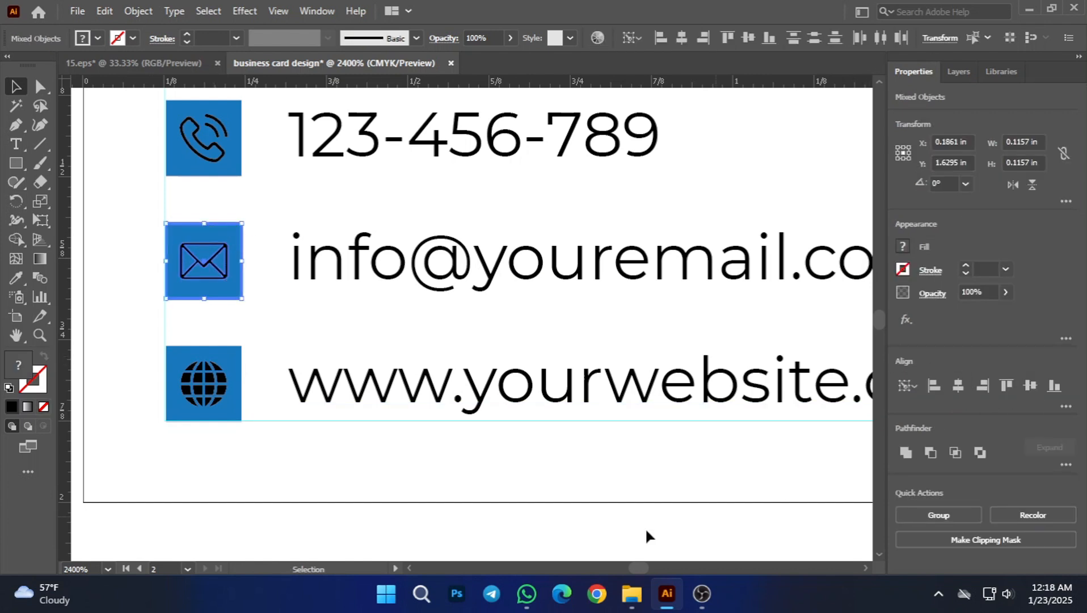
click(624, 529)
Step: Group all three contact rows, icons and text, into one block on the second card and deselect it
key(ctrl+minus)
key(ctrl+minus)
key(ctrl+minus)
drag(655, 516, 586, 468)
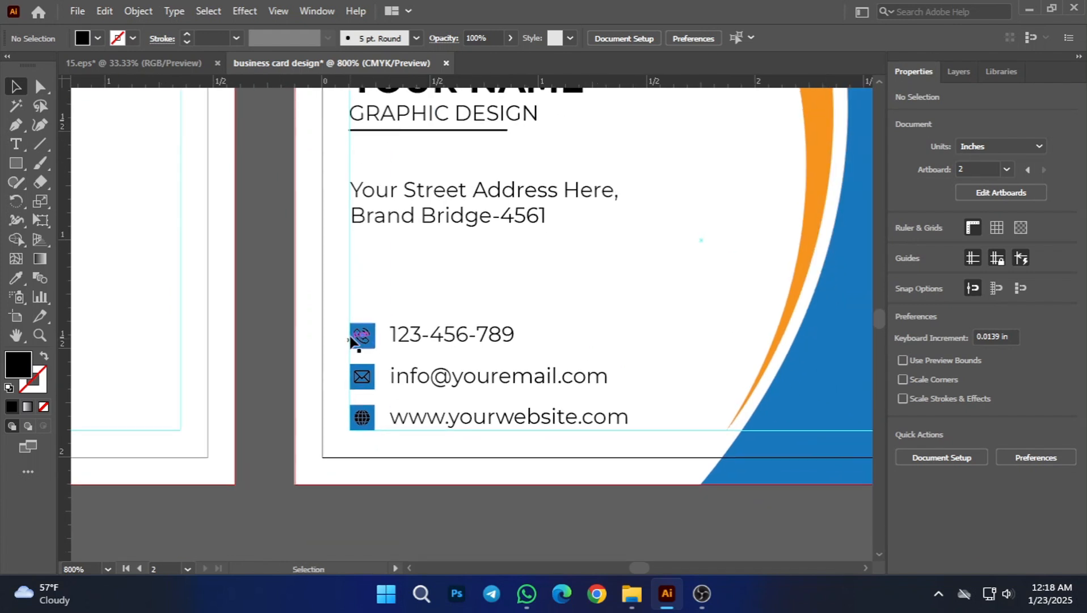
drag(682, 457, 682, 457)
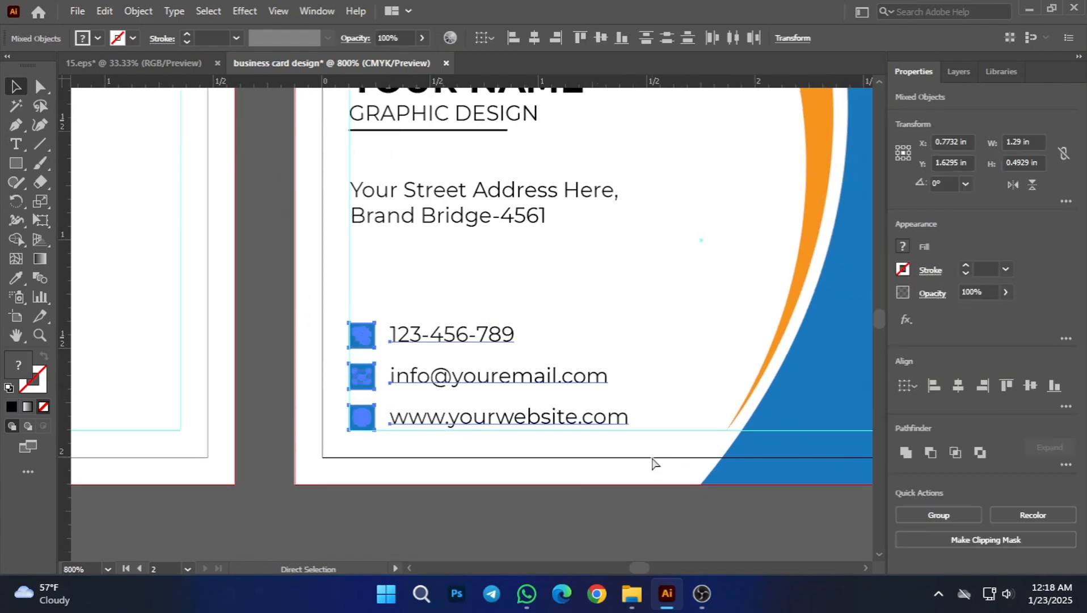
key(ctrl+g)
click(556, 474)
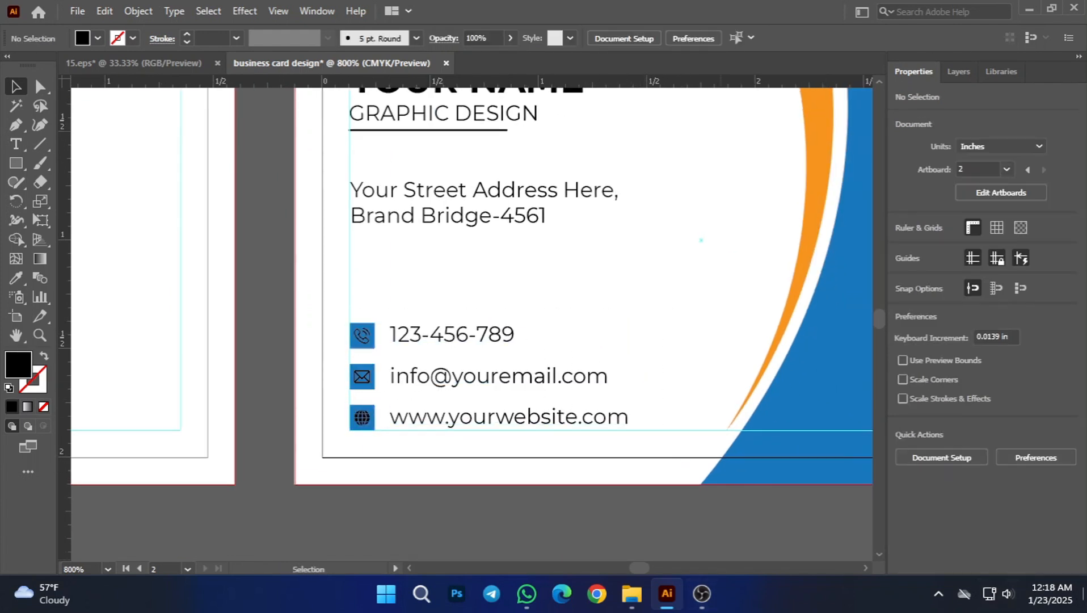
Step: Ungroup the QR code from its white frame on the second card and deselect the parts
scroll(655, 357, down, 2)
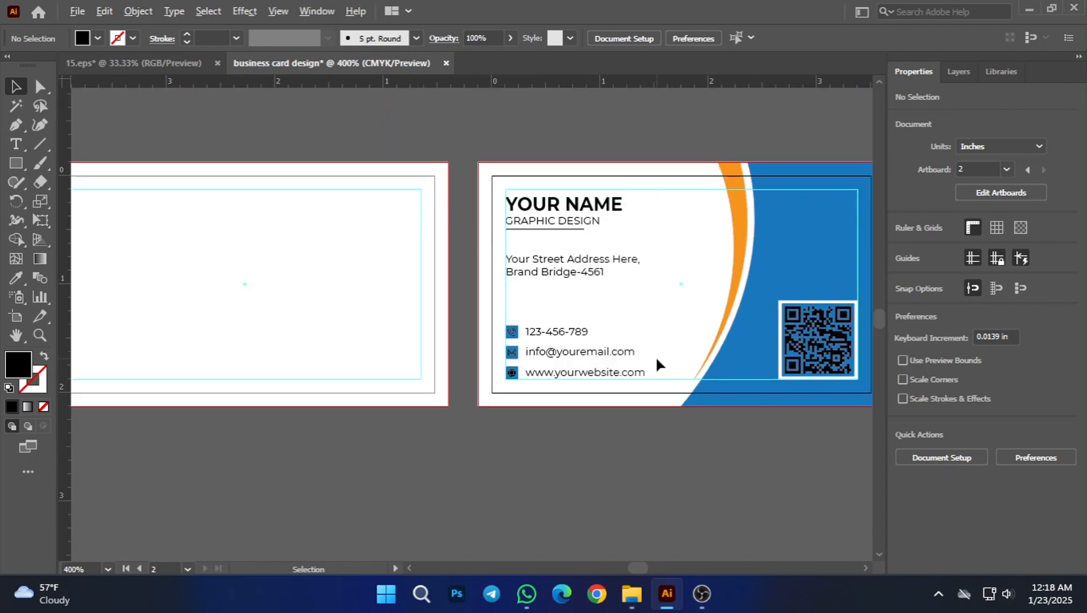
scroll(657, 449, down, 3)
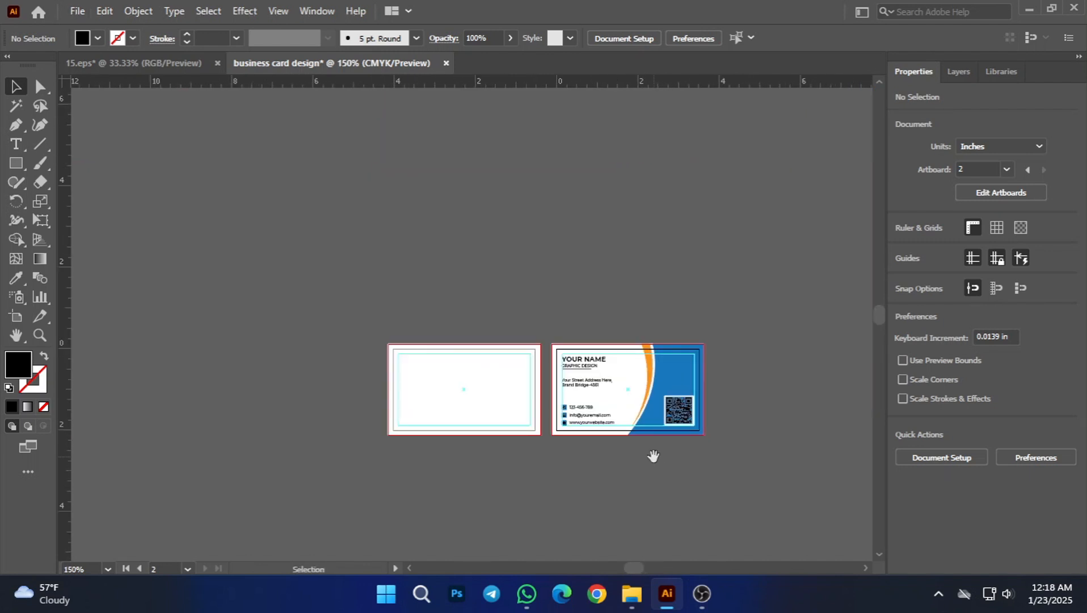
drag(650, 453, 661, 442)
scroll(607, 389, up, 5)
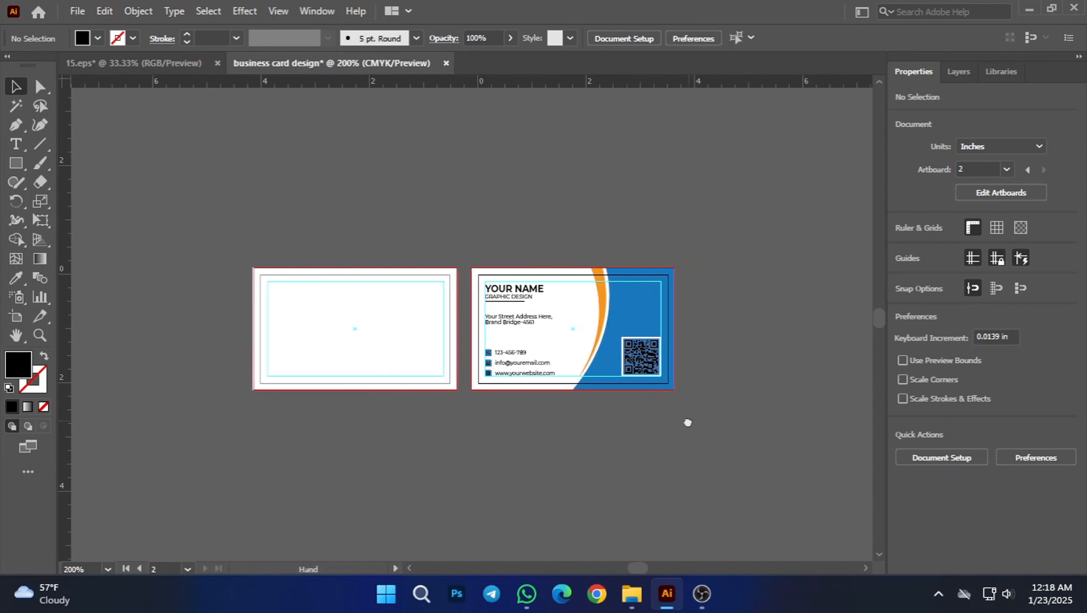
scroll(658, 384, up, 1)
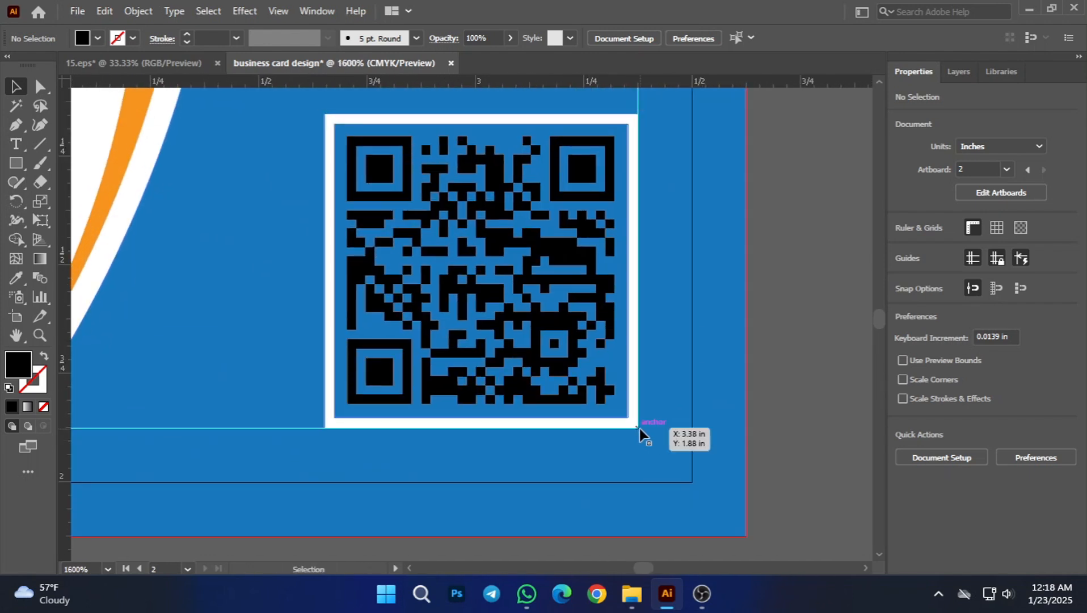
scroll(715, 315, up, 1)
right_click(623, 311)
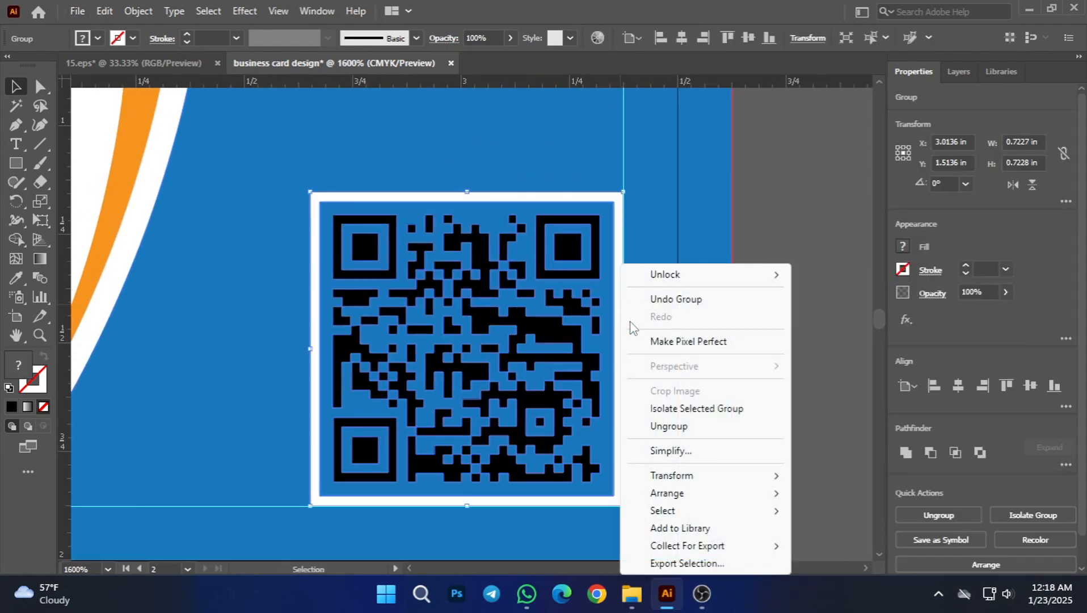
click(688, 425)
click(788, 445)
Step: Try to reduce the white QR code frame's height to about 0.71 in from its upper edge, and undo it
click(622, 344)
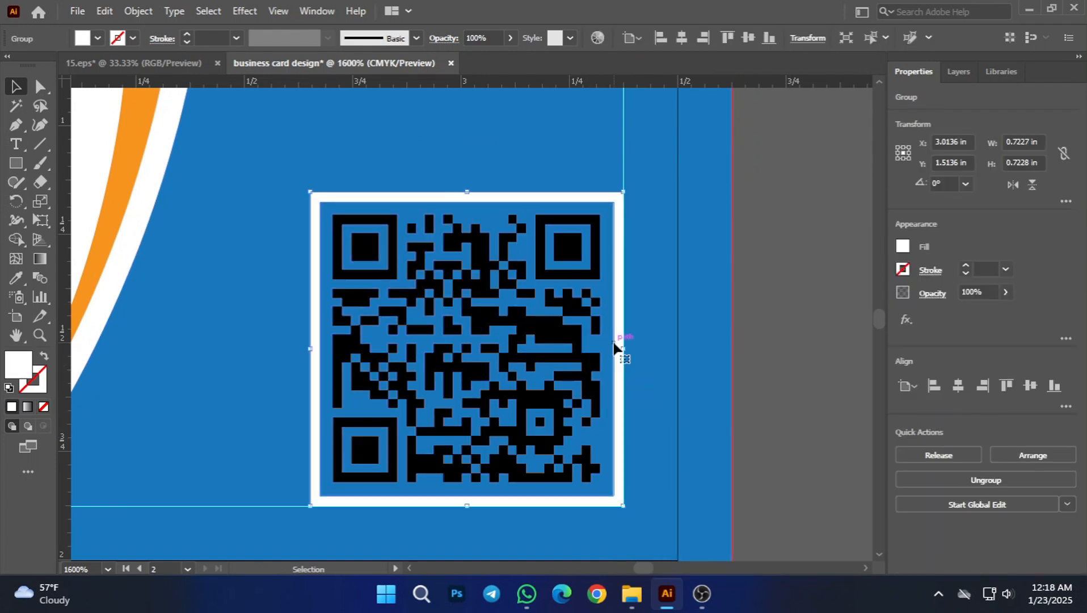
click(623, 329)
click(810, 402)
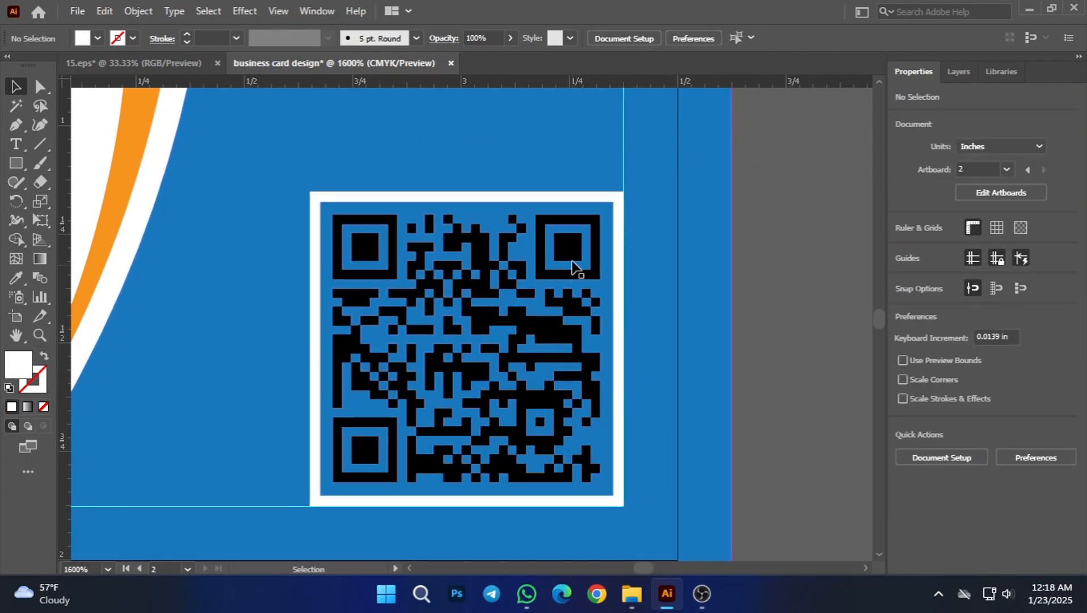
click(571, 196)
drag(470, 192, 471, 199)
key(ctrl+z)
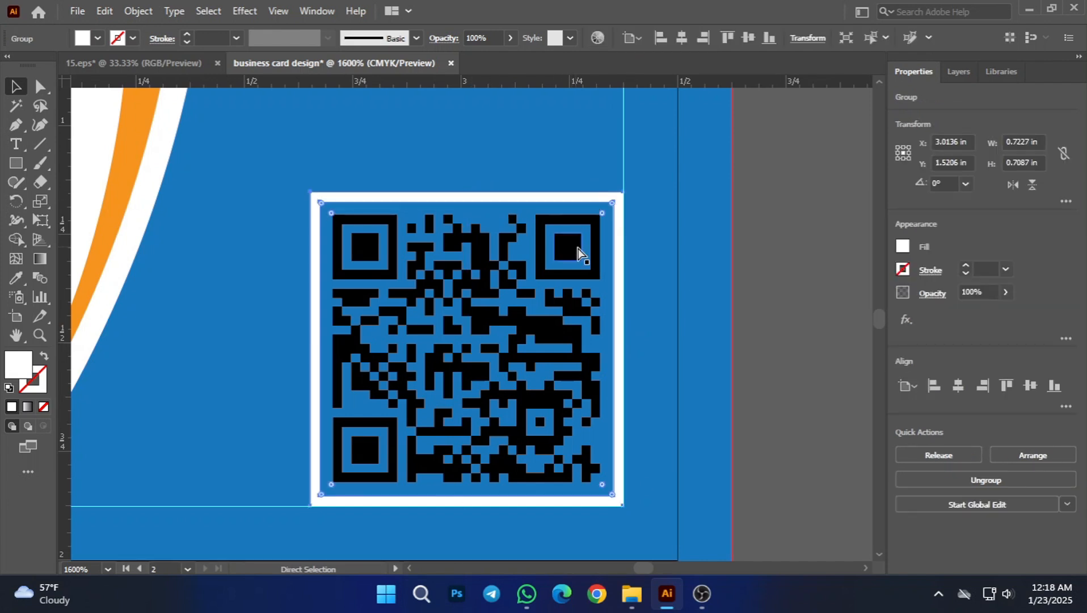
Step: Delete the old white frame around the QR code on the second card
click(572, 213)
click(558, 196)
key(Delete)
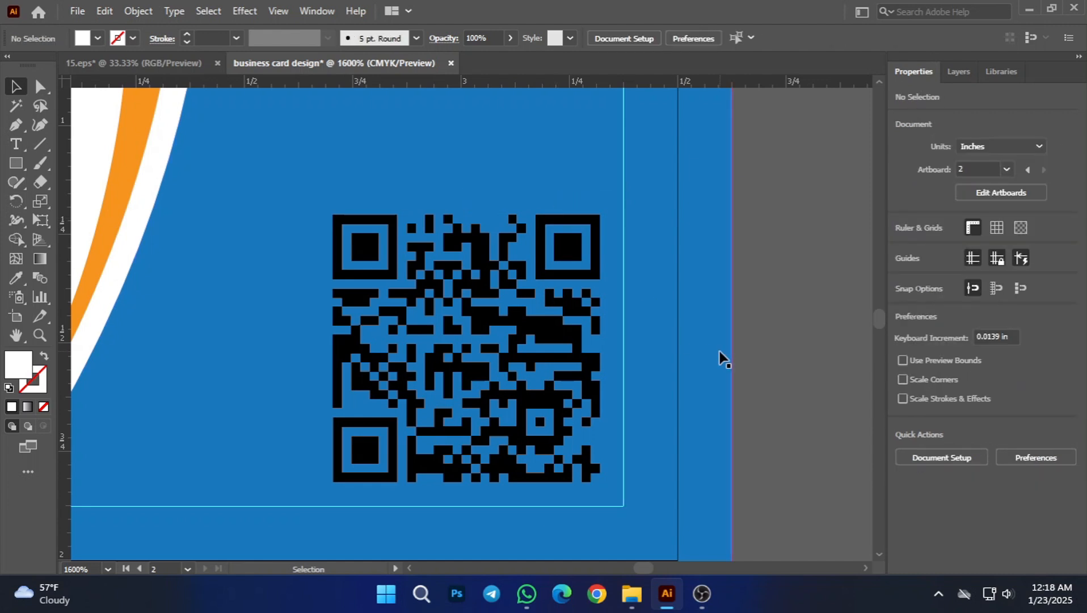
click(723, 364)
scroll(724, 364, down, 3)
scroll(87, 223, up, 2)
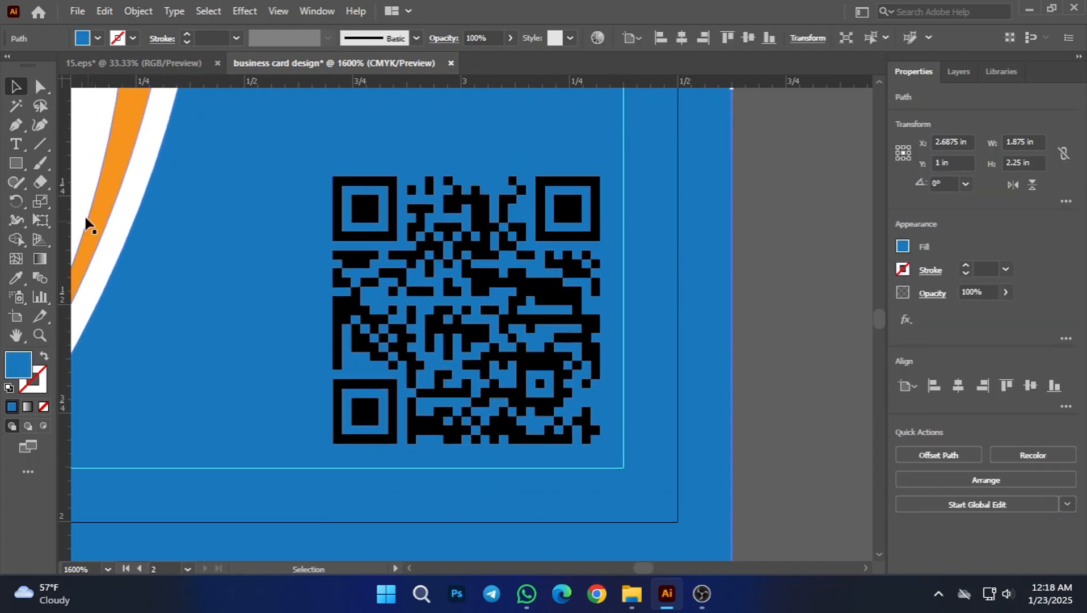
Step: Draw a square of about 0.62 in exactly over the QR code and set its fill to none
click(16, 163)
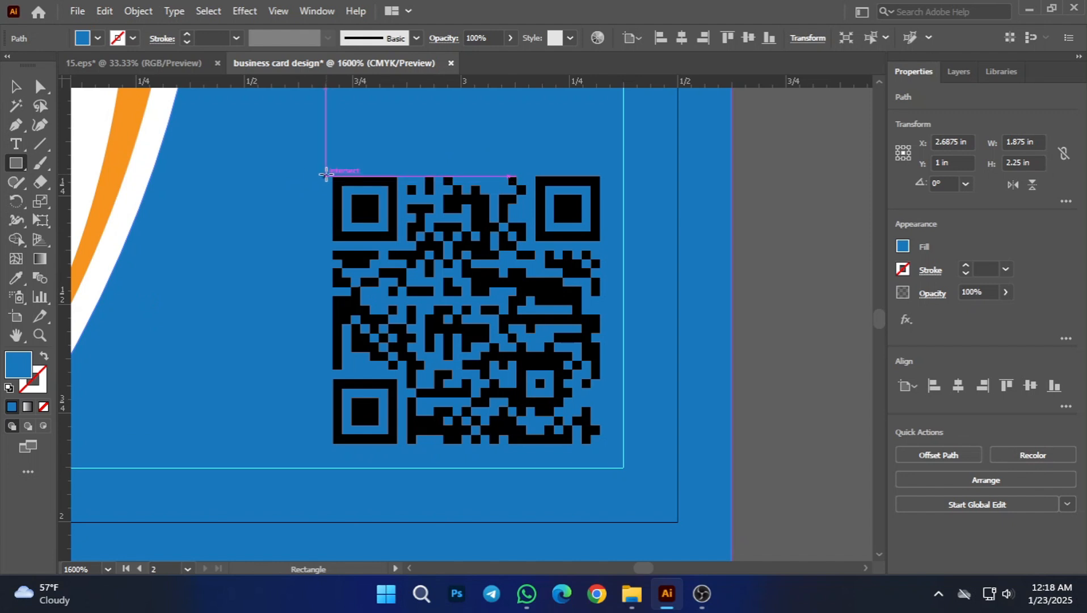
mouse_move(333, 176)
mouse_down()
mouse_move(385, 289)
mouse_move(434, 306)
mouse_move(592, 464)
mouse_move(617, 448)
mouse_move(604, 448)
mouse_move(588, 415)
mouse_move(602, 442)
mouse_up()
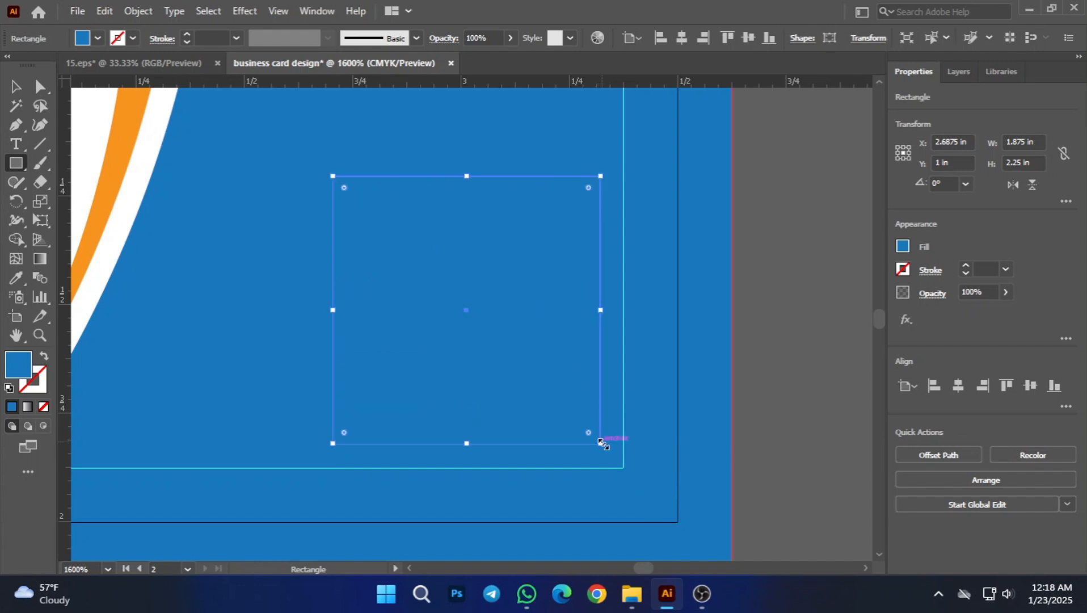
click(21, 85)
click(97, 42)
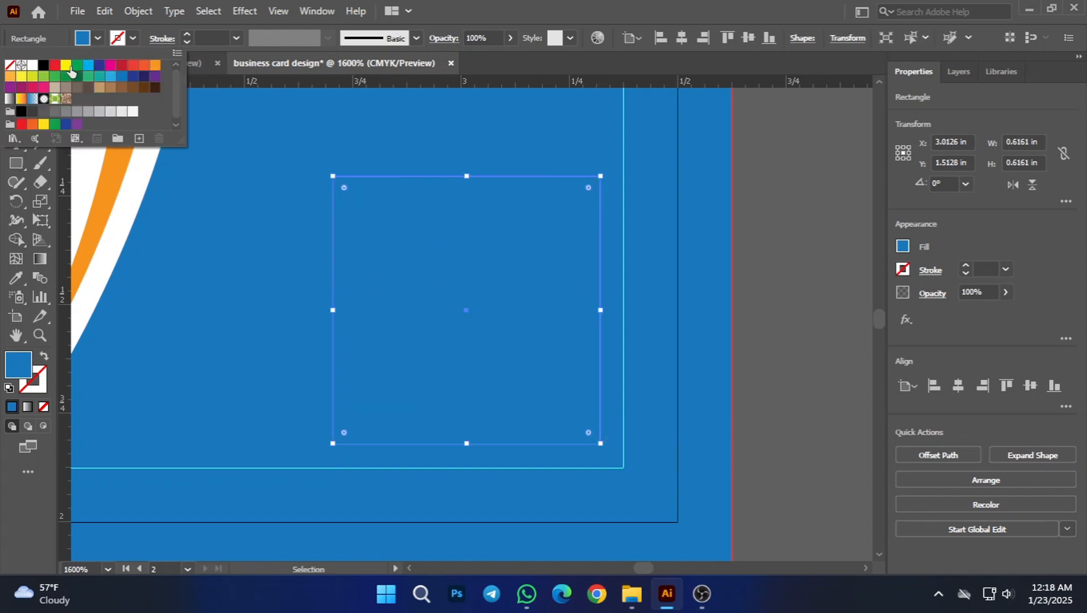
click(32, 66)
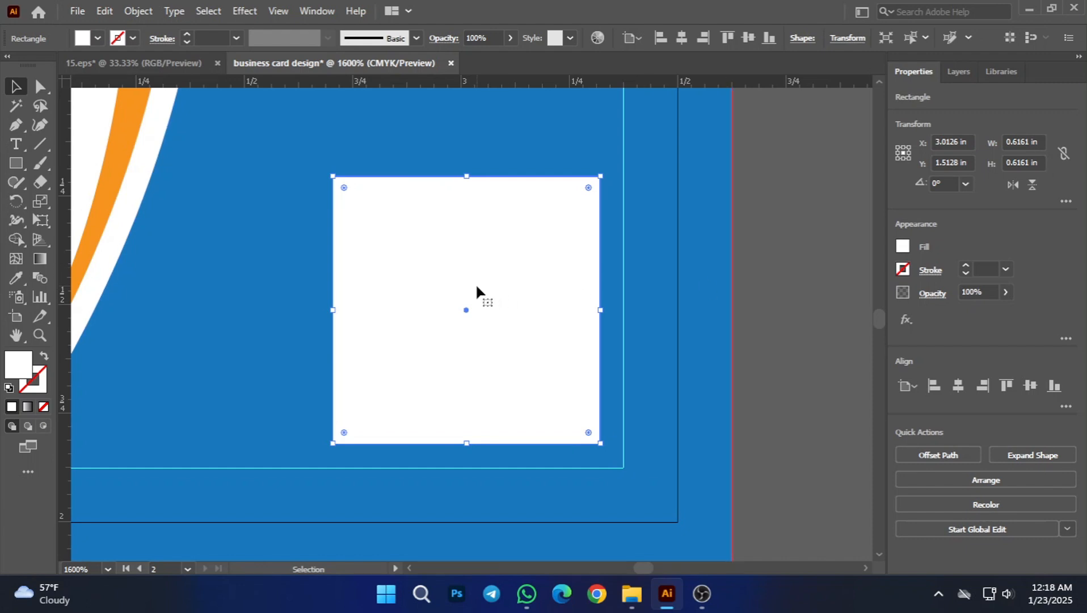
click(98, 38)
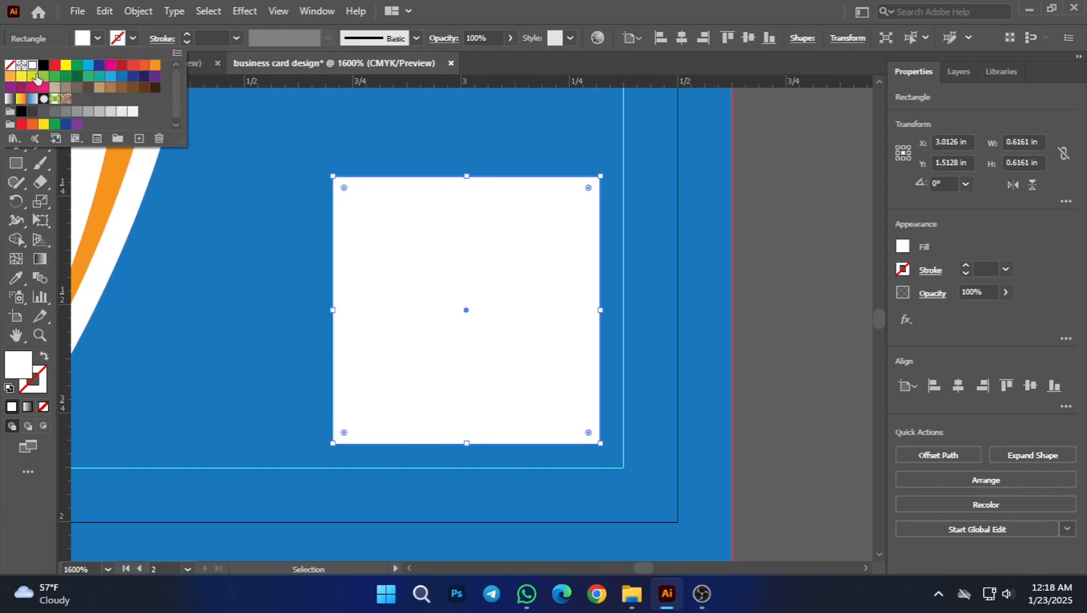
click(9, 66)
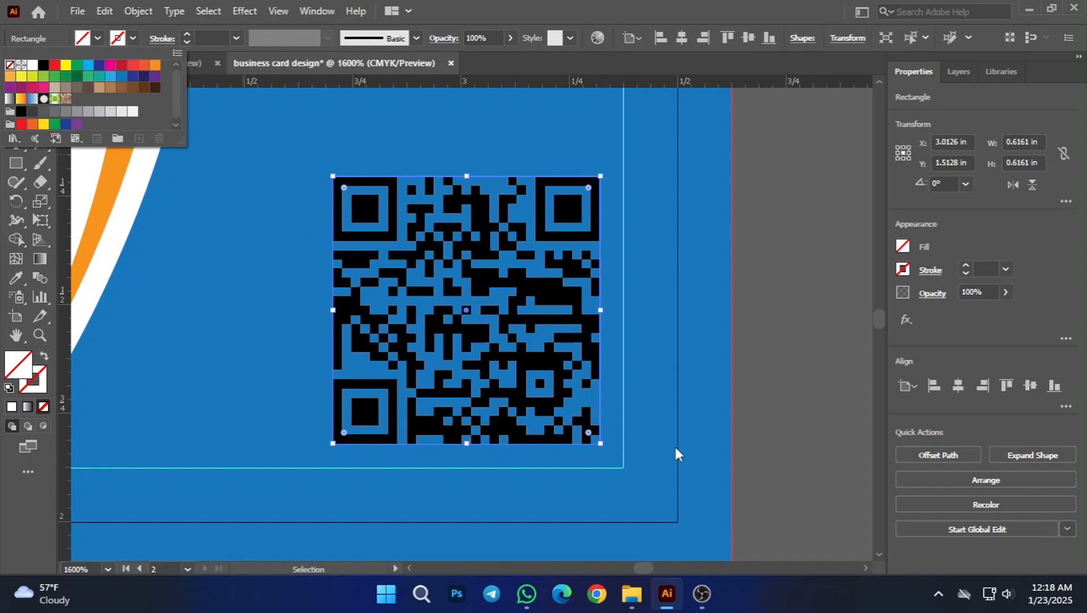
Step: Give the square over the QR code a white 1 pt stroke and deselect it
click(215, 41)
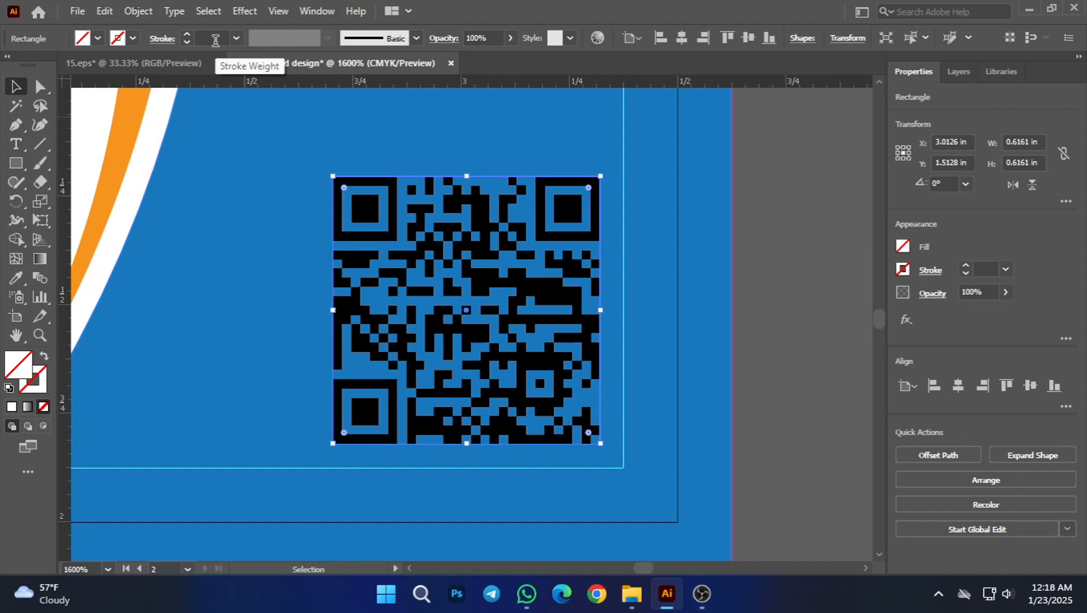
click(132, 38)
click(31, 66)
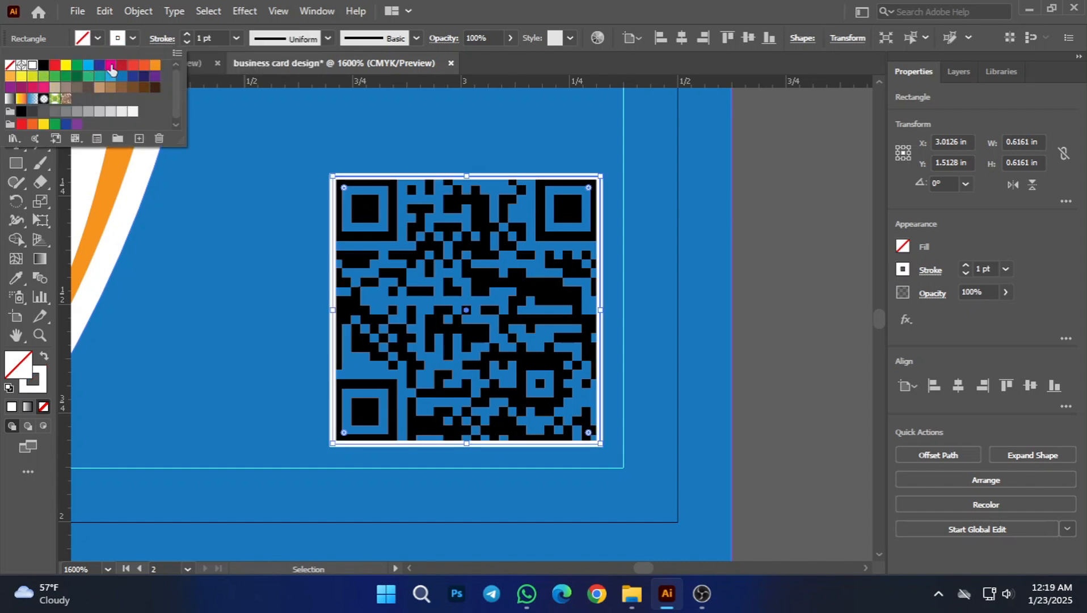
click(215, 36)
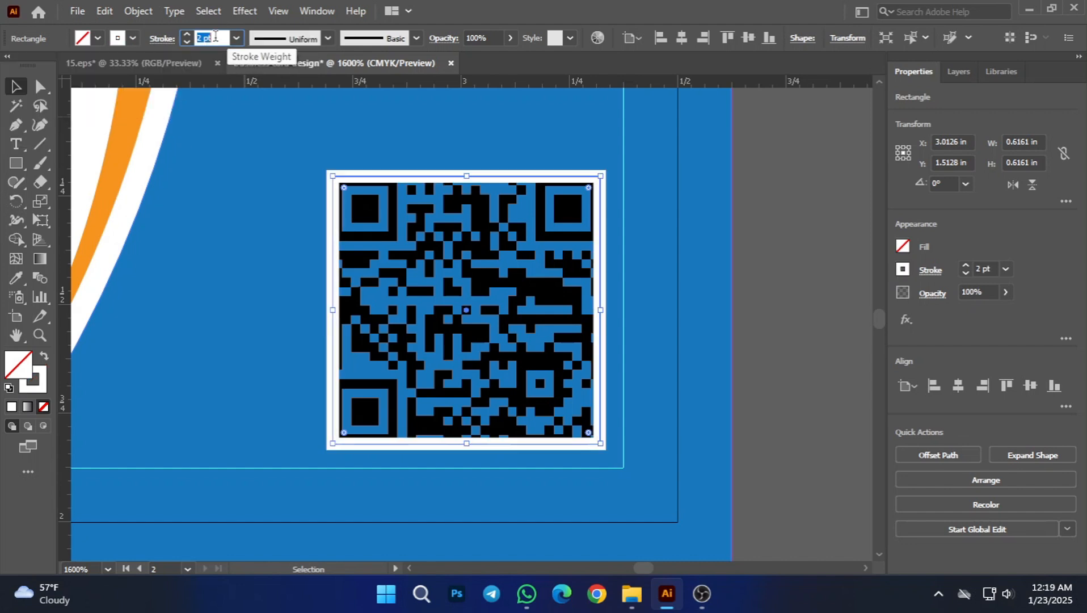
click(21, 87)
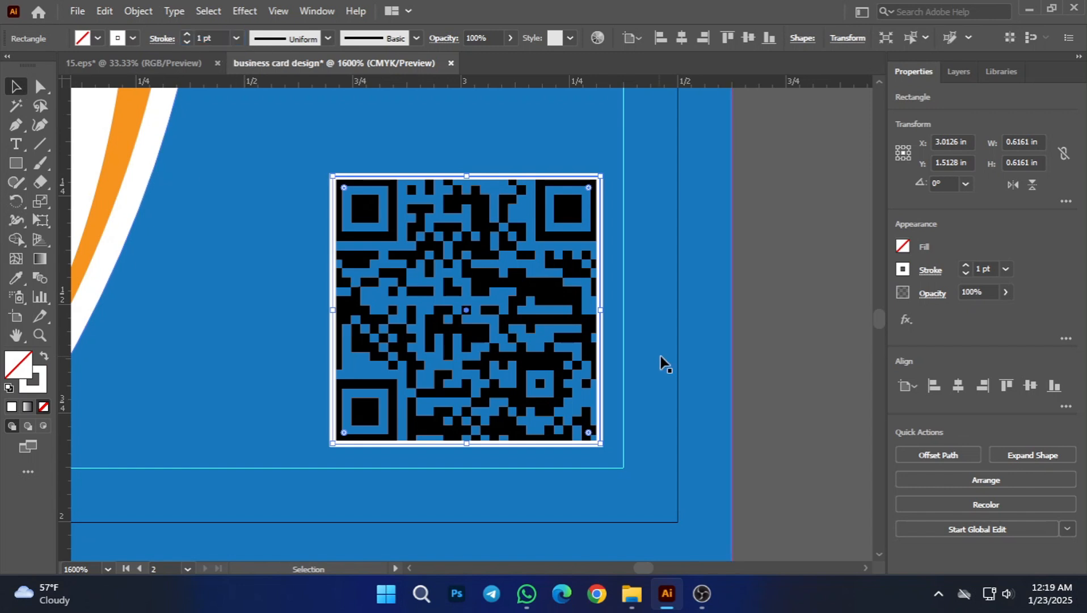
click(742, 338)
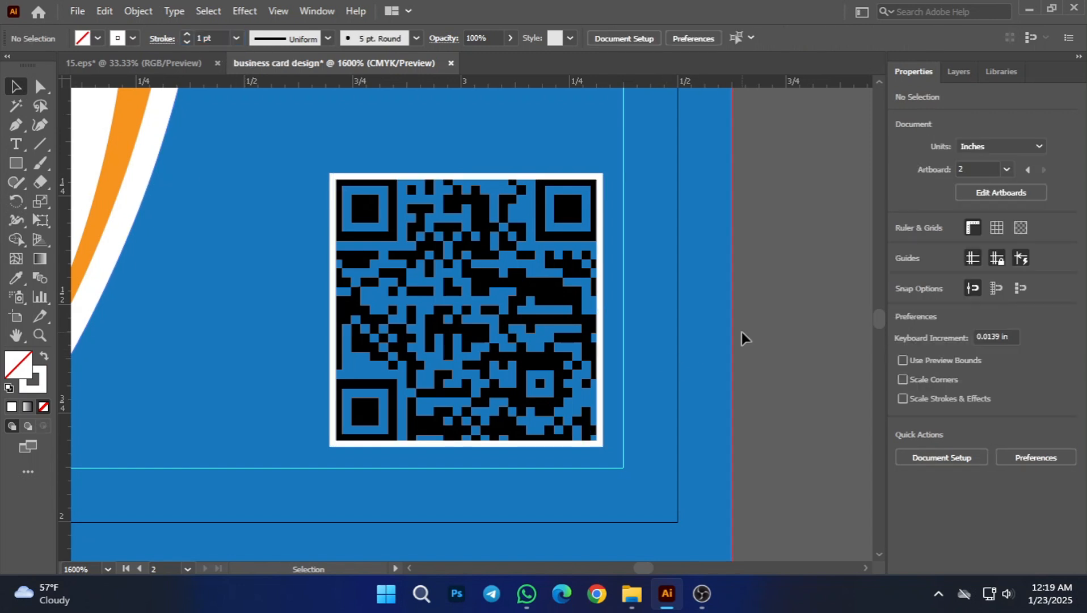
Step: Bring the black QR code group to the front, above the white outline square, and deselect it
click(427, 257)
right_click(532, 296)
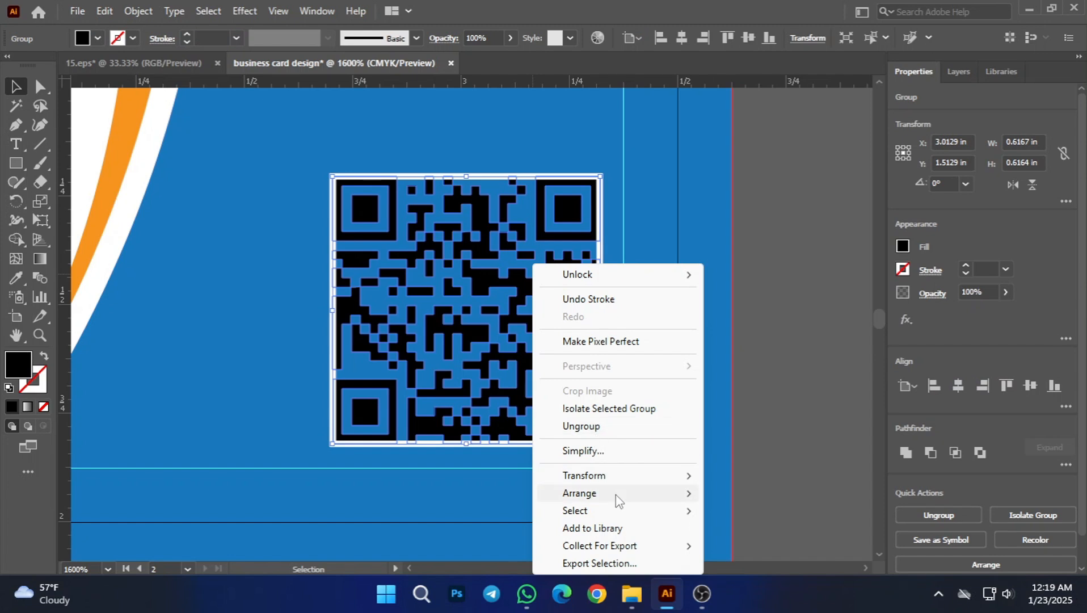
mouse_move(596, 489)
click(771, 493)
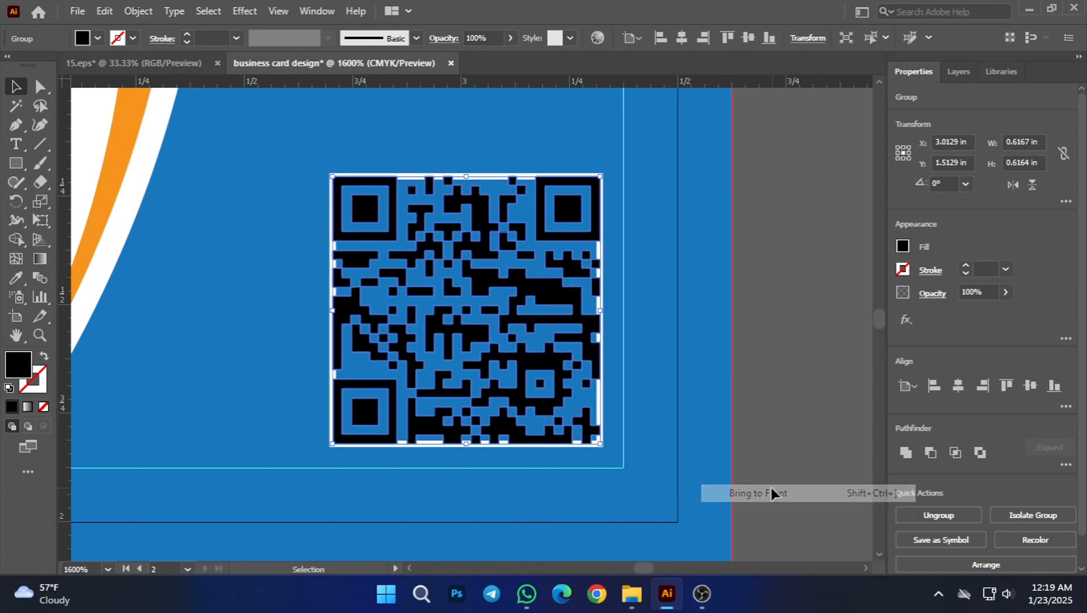
click(830, 353)
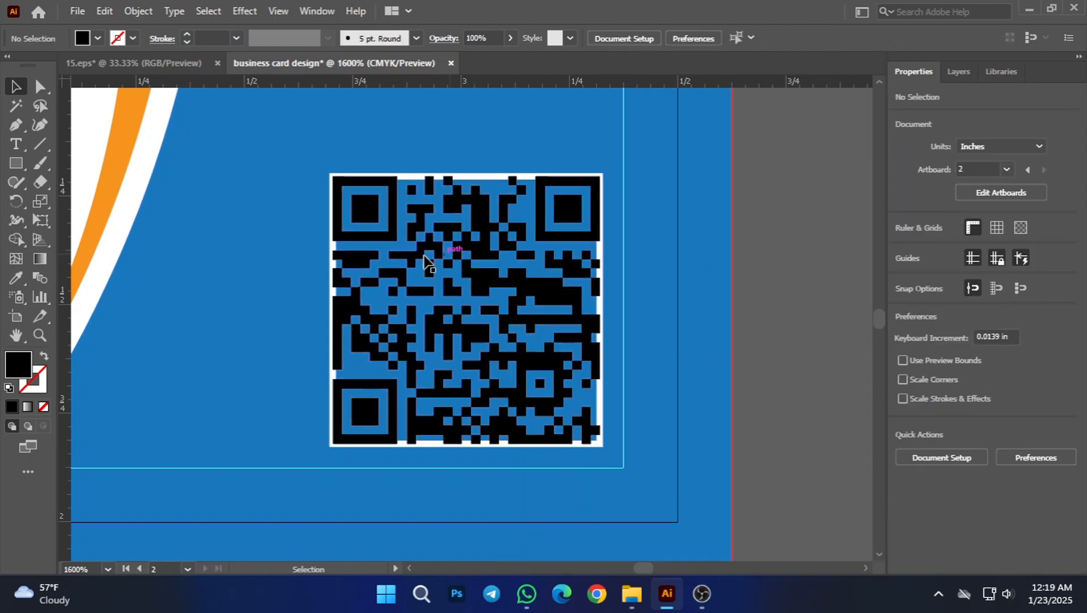
Step: Enlarge the white outline square slightly and evenly from its center so it surrounds the QR code, and deselect it
scroll(330, 254, up, 2)
drag(708, 267, 469, 224)
click(401, 140)
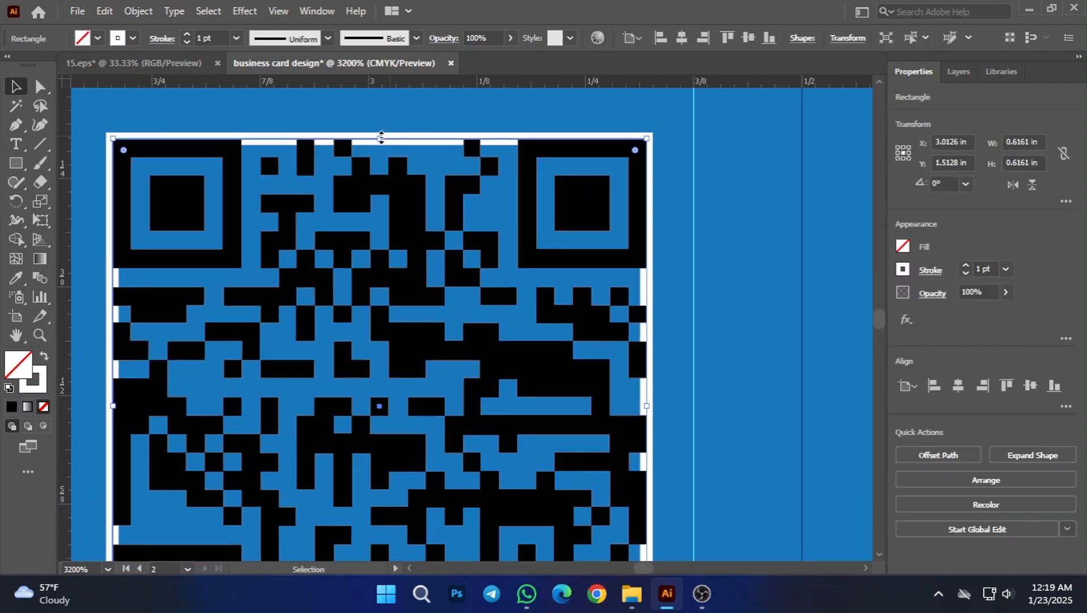
drag(380, 137, 381, 129)
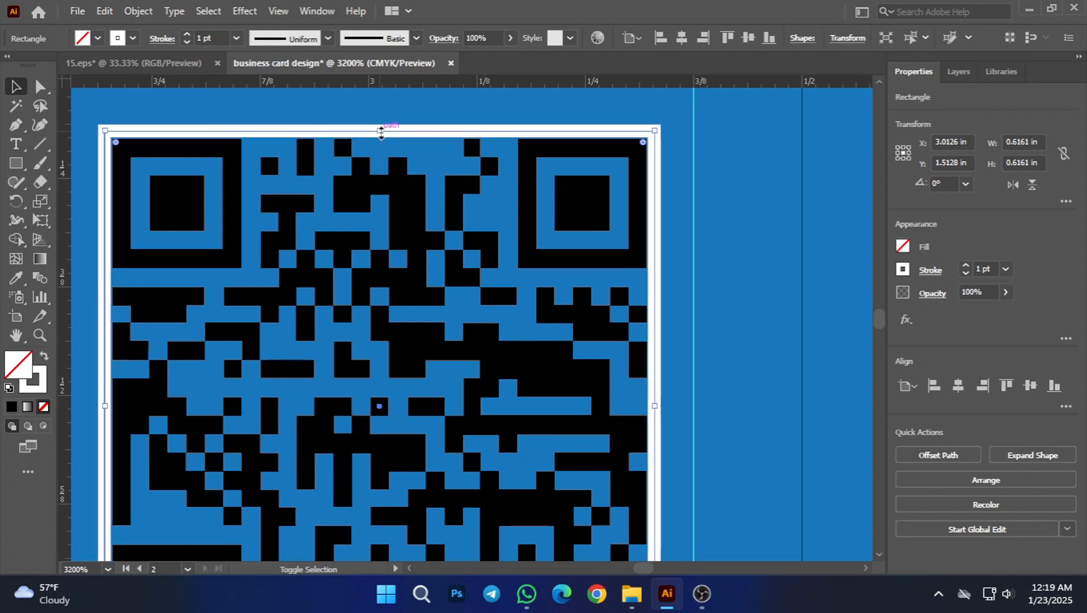
click(801, 245)
scroll(686, 283, down, 6)
click(691, 389)
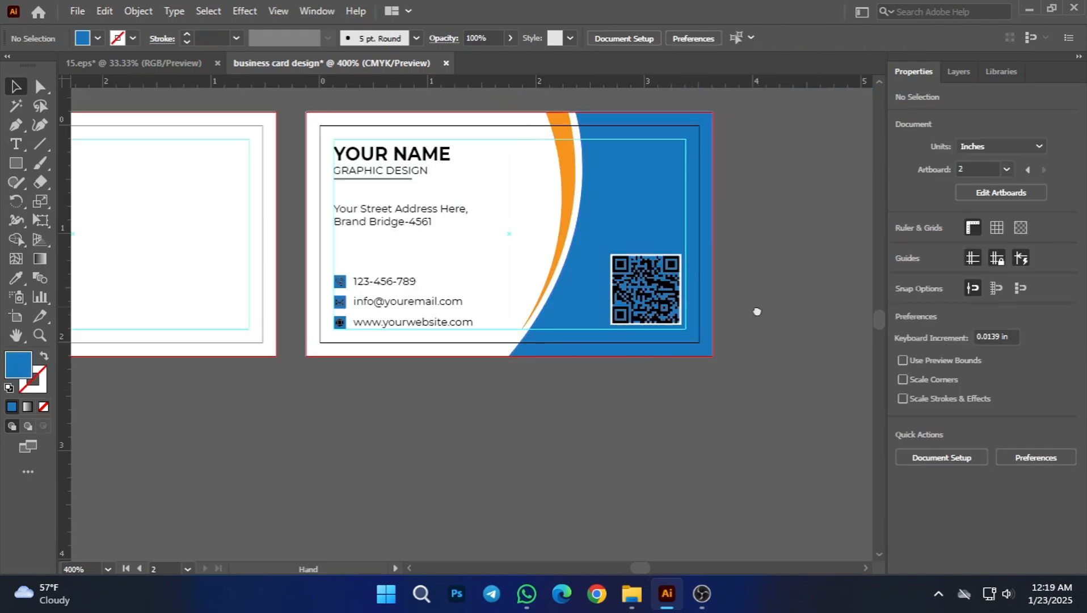
drag(756, 308, 748, 353)
scroll(748, 352, up, 1)
scroll(748, 351, down, 1)
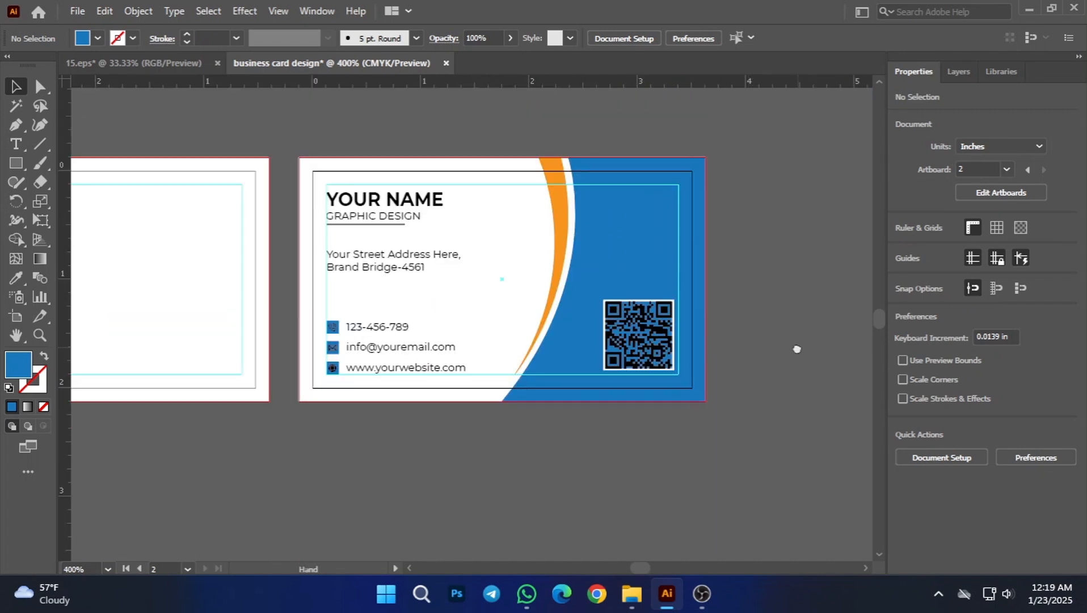
scroll(679, 369, right, 1)
scroll(681, 369, up, 1)
drag(481, 246, 560, 342)
key(ctrl+z)
Step: Lock the blue background shape on the second card
click(697, 391)
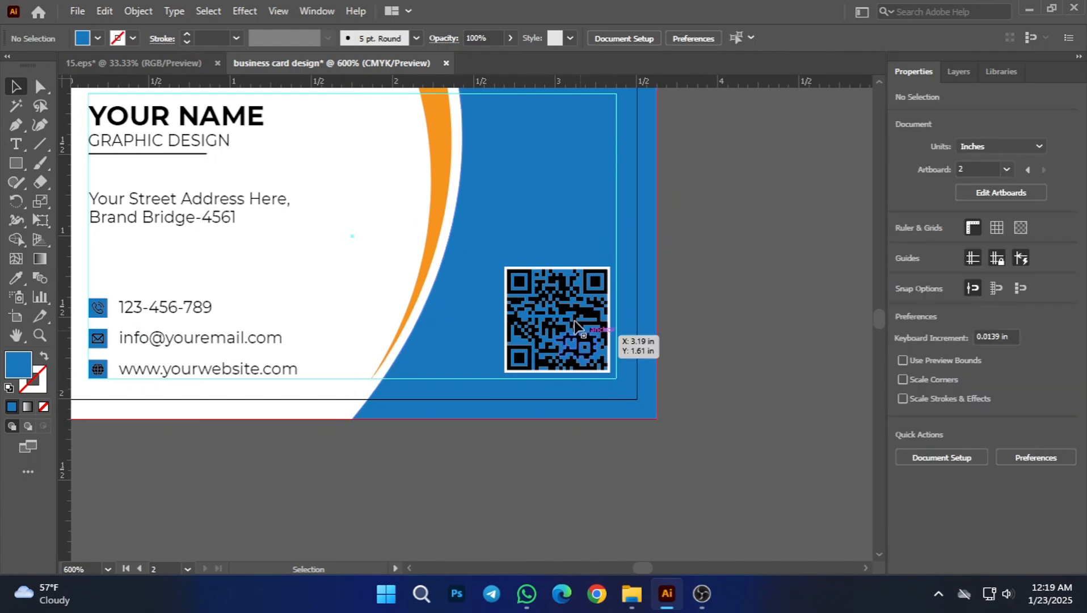
ctrl+click(638, 397)
key(ctrl+2)
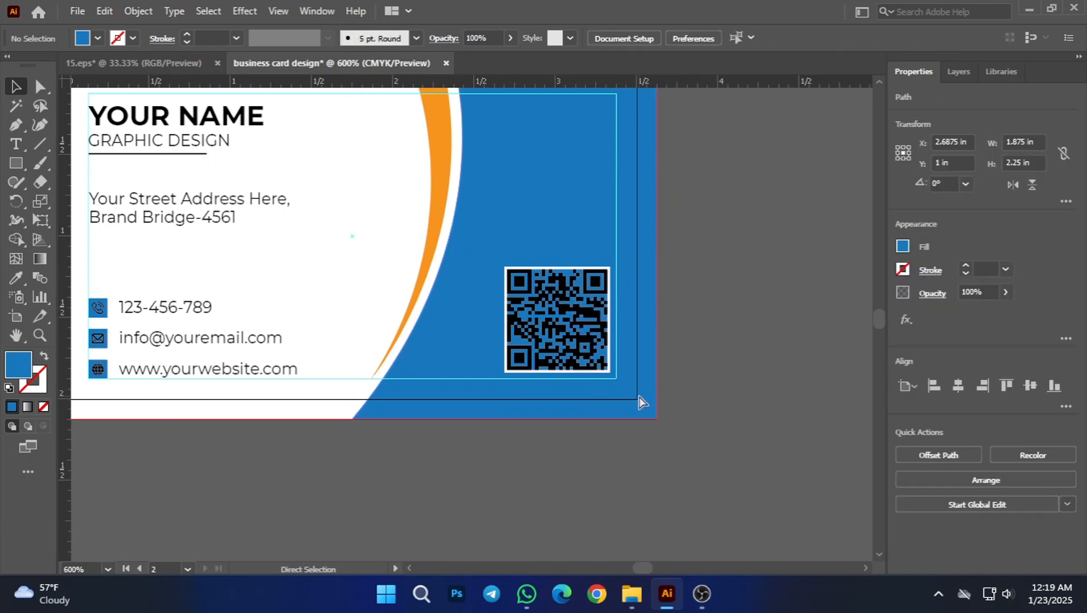
Step: Select the QR code with its white frame and scale both down proportionally to about 0.57 in from the lower-right corner
scroll(619, 351, up, 2)
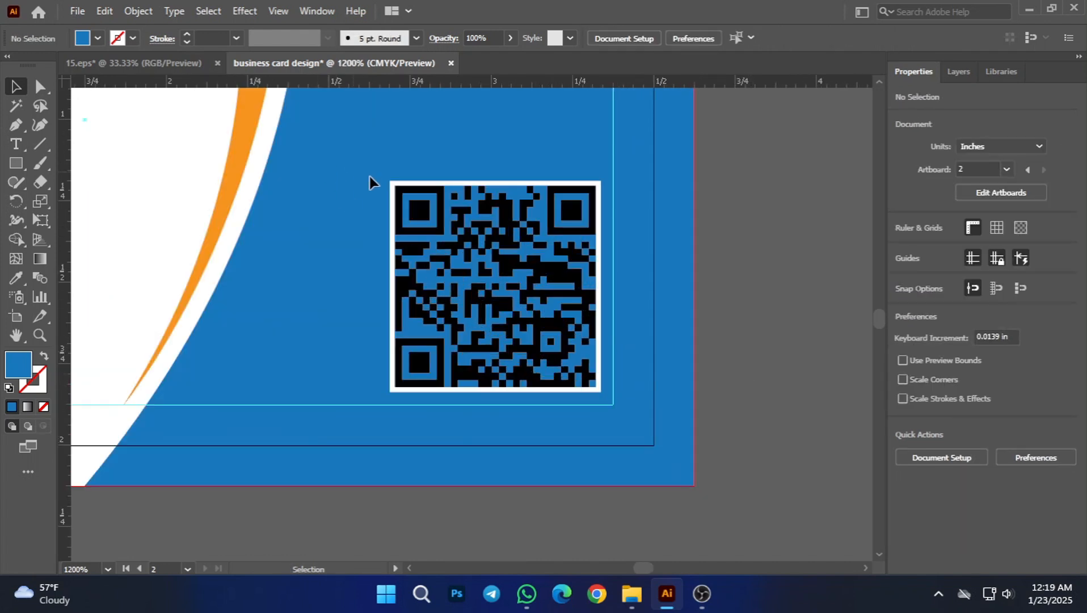
click(395, 187)
click(358, 173)
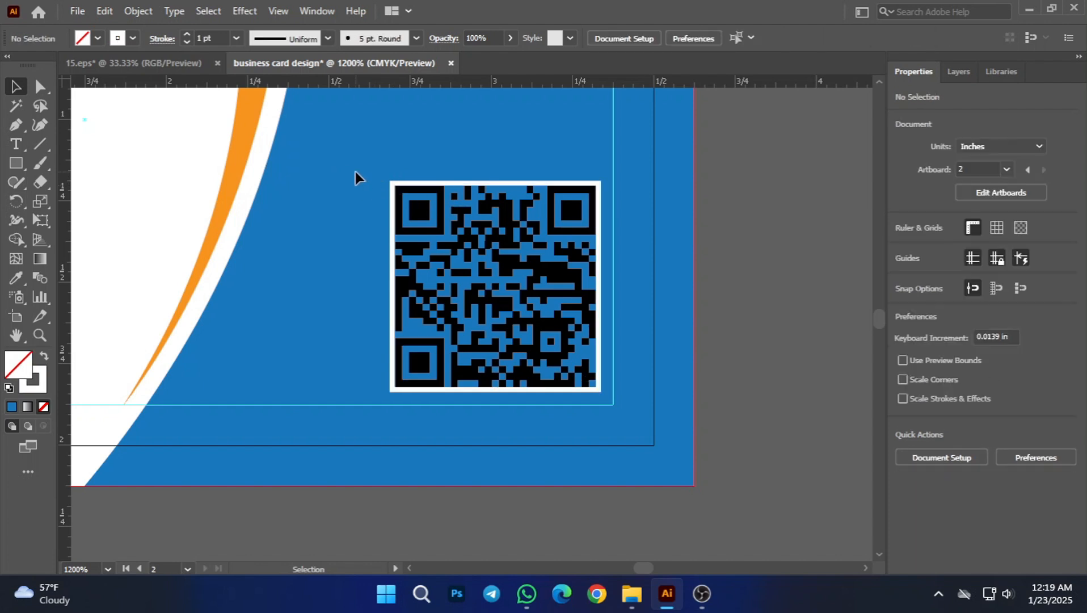
click(448, 243)
drag(390, 181, 405, 204)
click(782, 381)
Step: Move the QR code and its frame together into the lower-right corner of the safe-margin guide and deselect them
scroll(663, 352, down, 3)
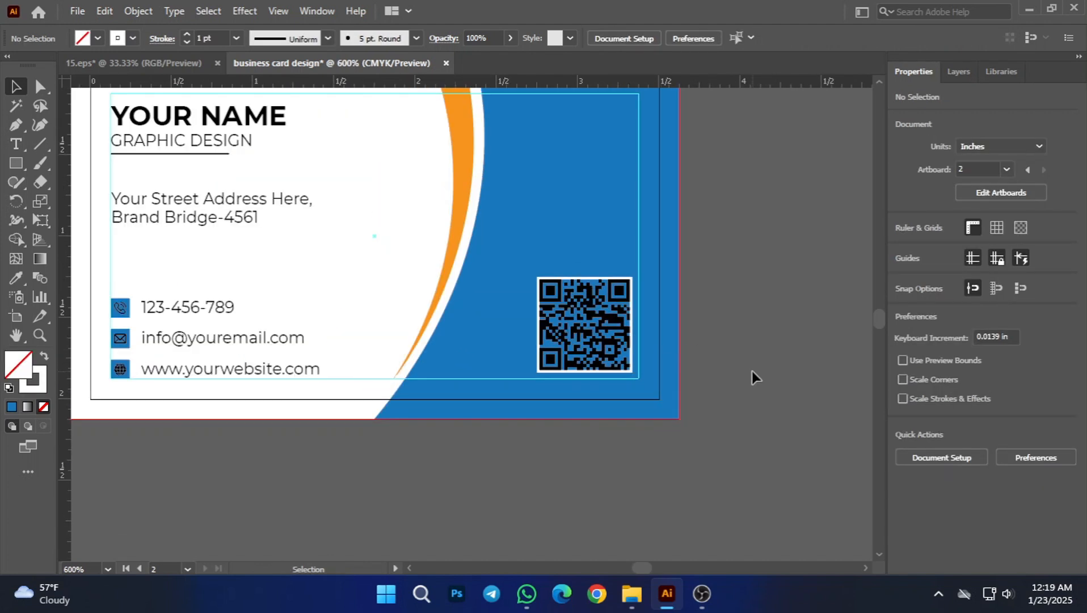
scroll(752, 371, down, 1)
key(space)
drag(766, 371, 684, 373)
scroll(666, 374, up, 1)
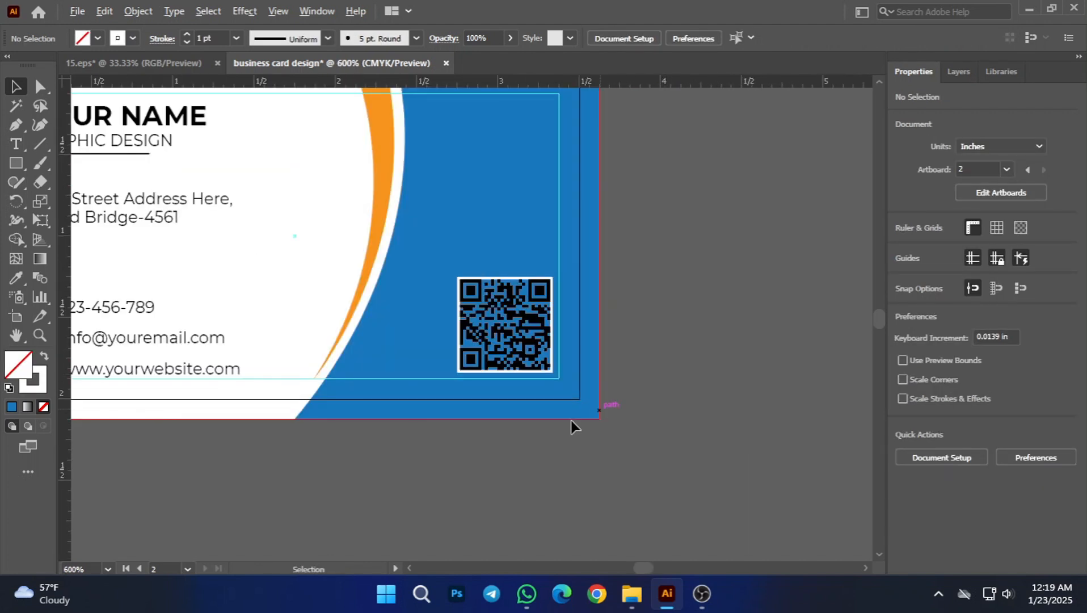
scroll(571, 421, up, 3)
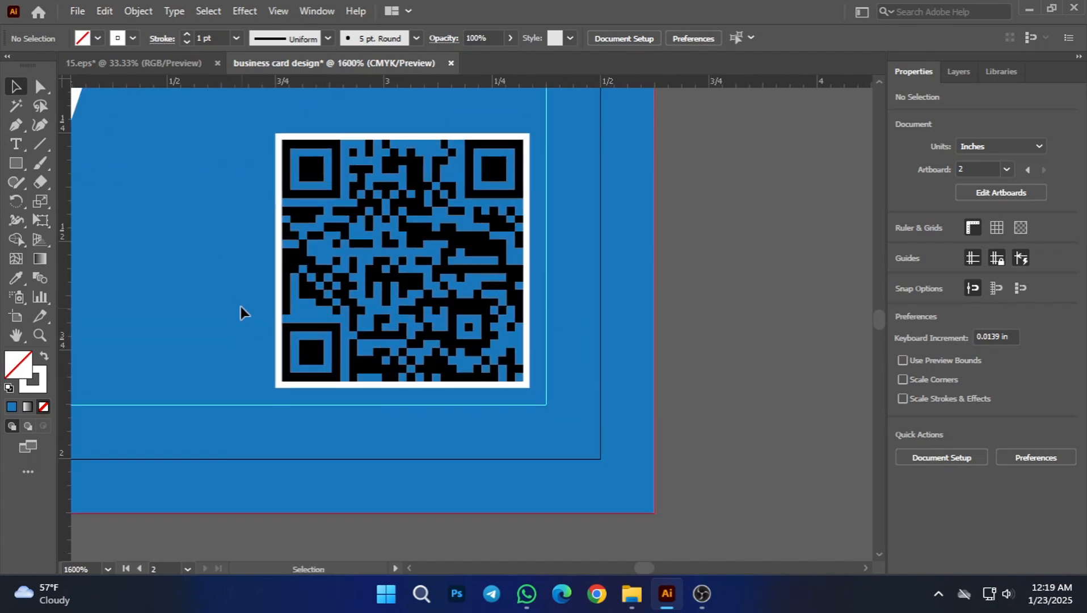
drag(359, 382, 359, 381)
scroll(498, 400, up, 3)
drag(551, 376, 598, 413)
scroll(598, 412, down, 6)
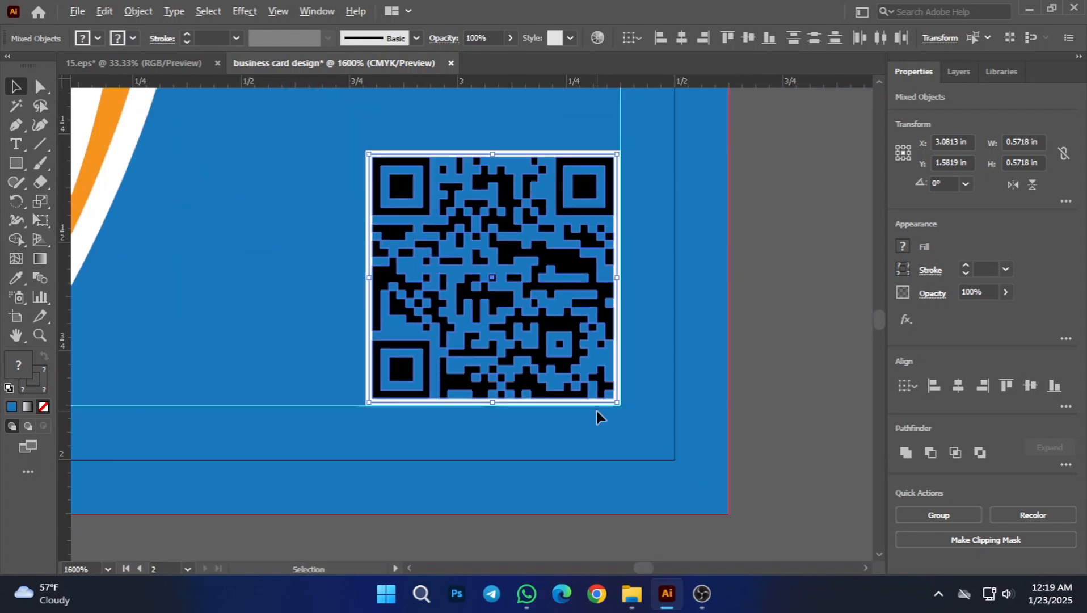
click(724, 460)
Step: Scale the QR code and its frame down further, keeping their lower-right corner on the safe-margin guide, and deselect them
scroll(723, 460, down, 3)
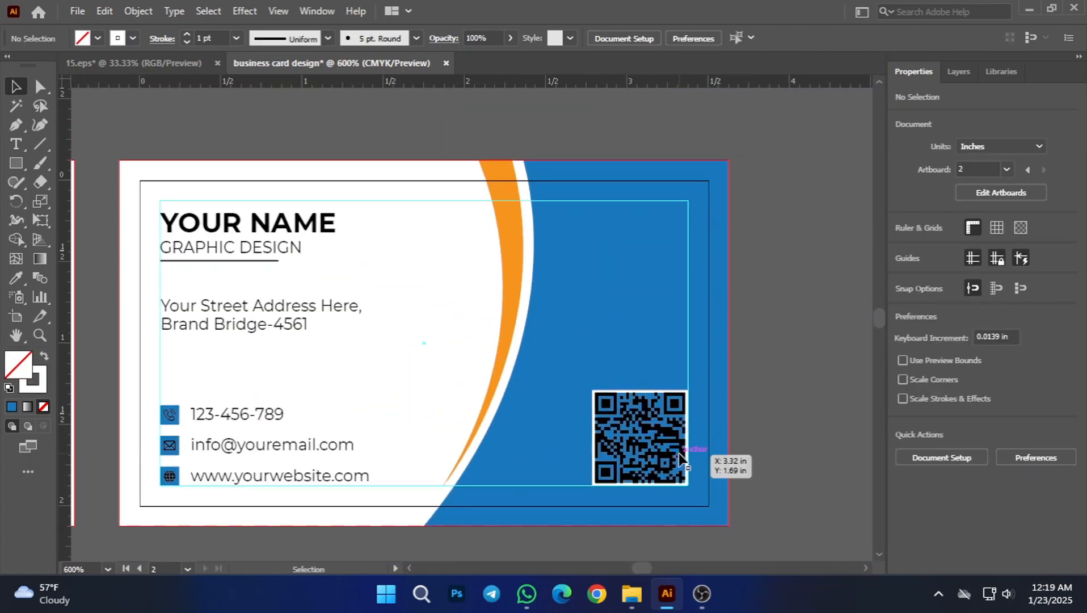
scroll(643, 462, up, 3)
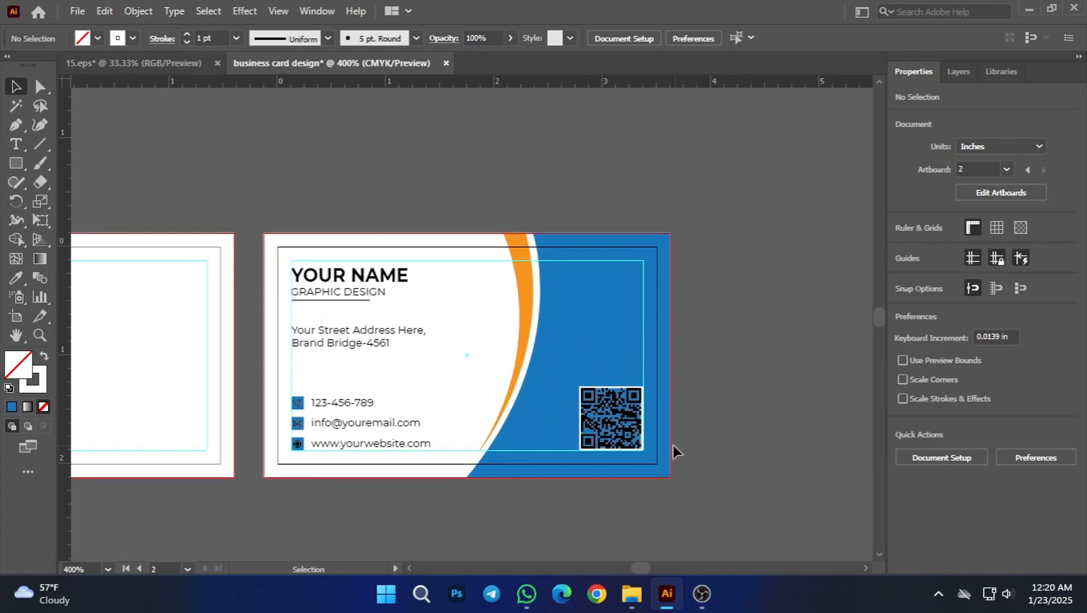
click(604, 418)
drag(488, 327, 571, 413)
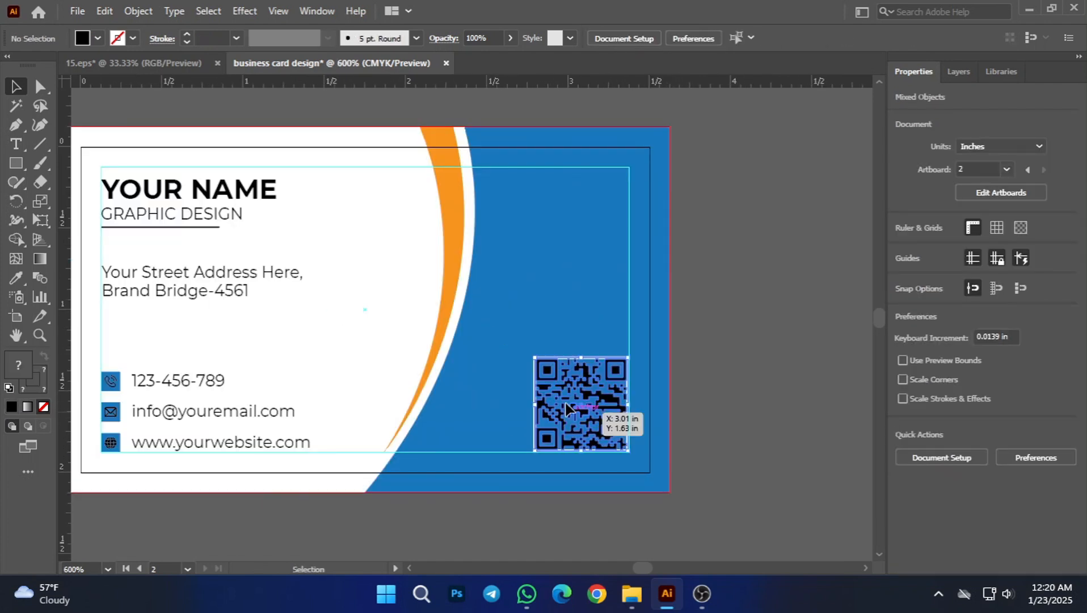
drag(534, 357, 566, 389)
click(550, 358)
scroll(649, 395, down, 2)
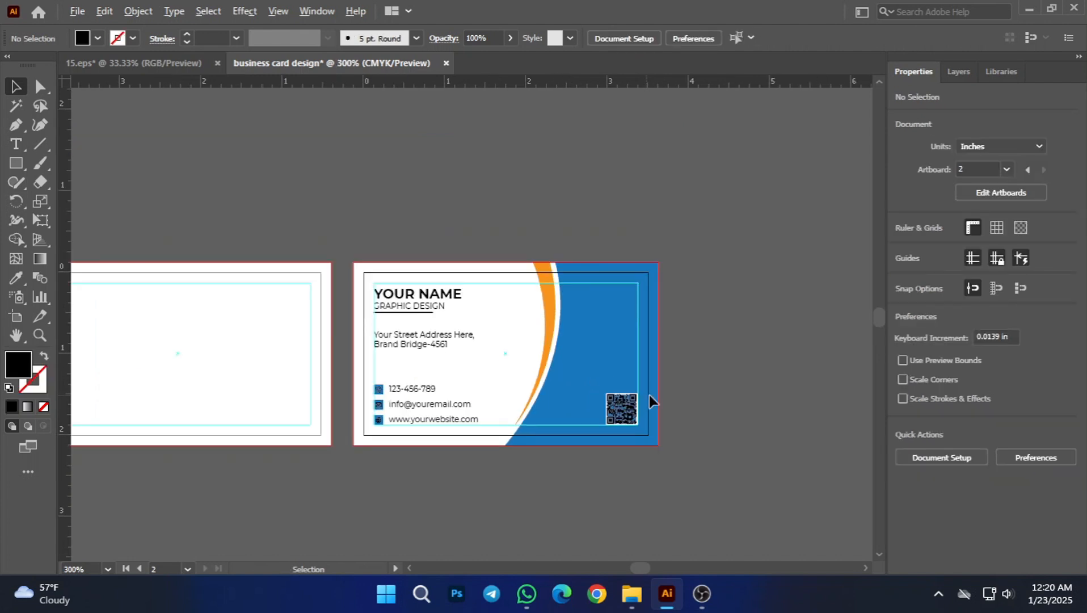
Step: Nudge the GRAPHIC DESIGN text on the second card up one increment, closer to the name, and deselect it
drag(682, 373, 712, 361)
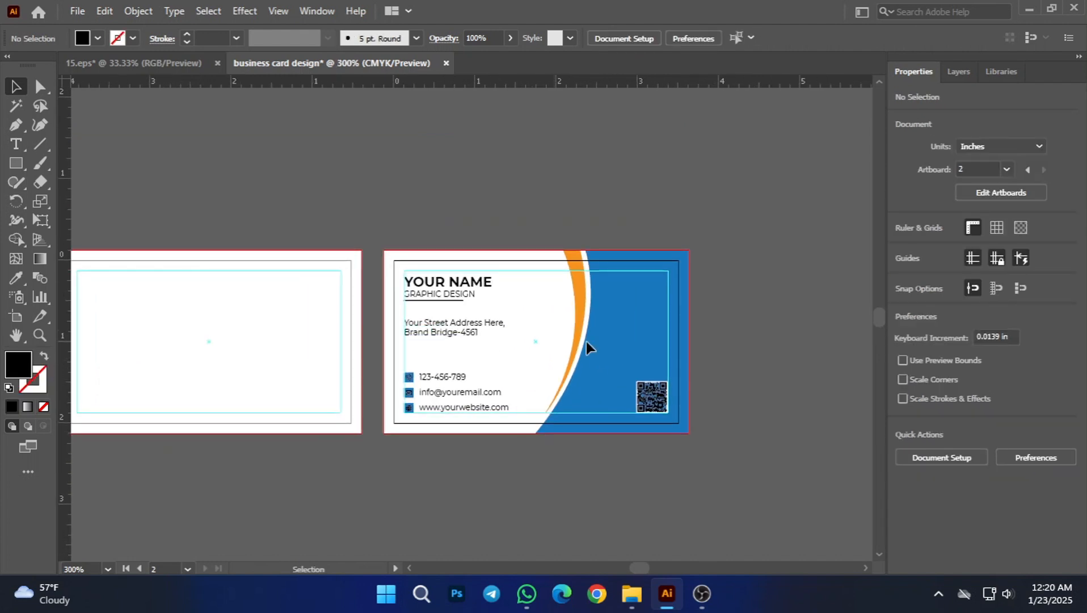
scroll(415, 291, up, 7)
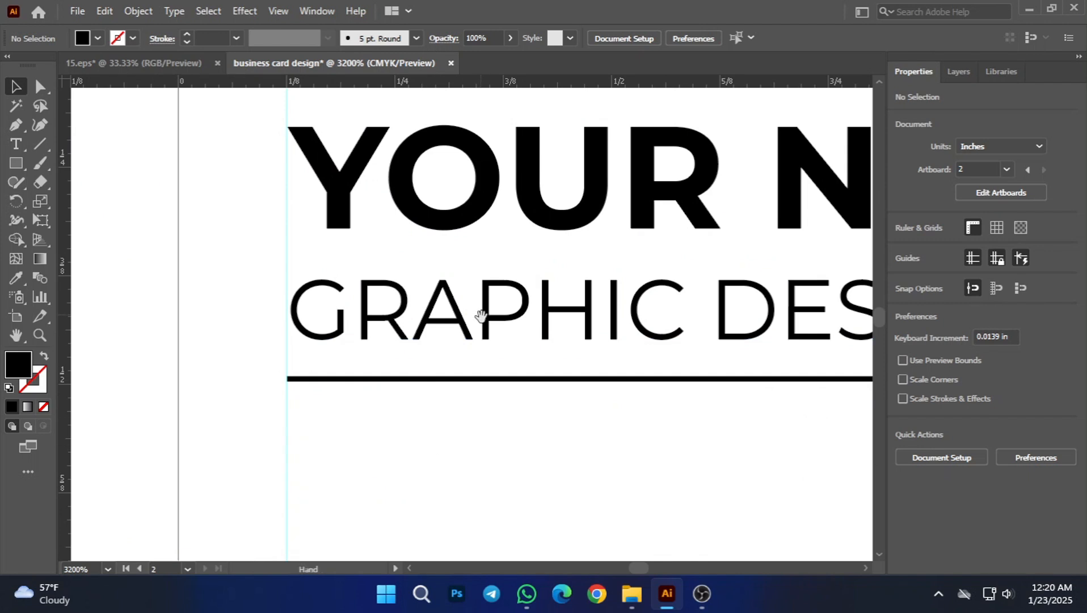
click(421, 382)
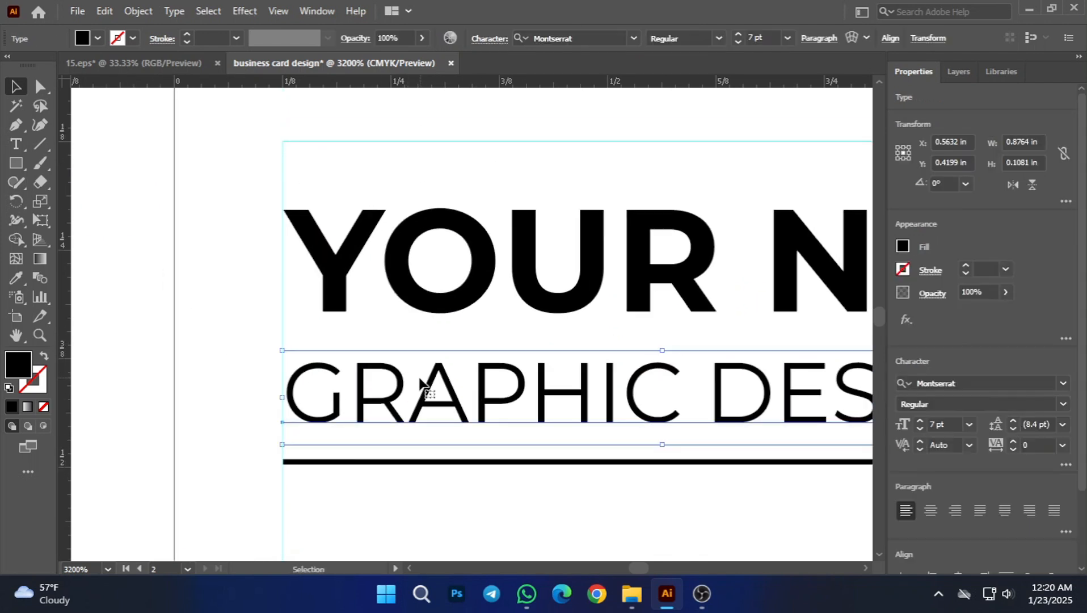
key(Up)
click(434, 487)
Step: Nudge the underline up so it sits closer beneath GRAPHIC DESIGN, and deselect it
click(420, 461)
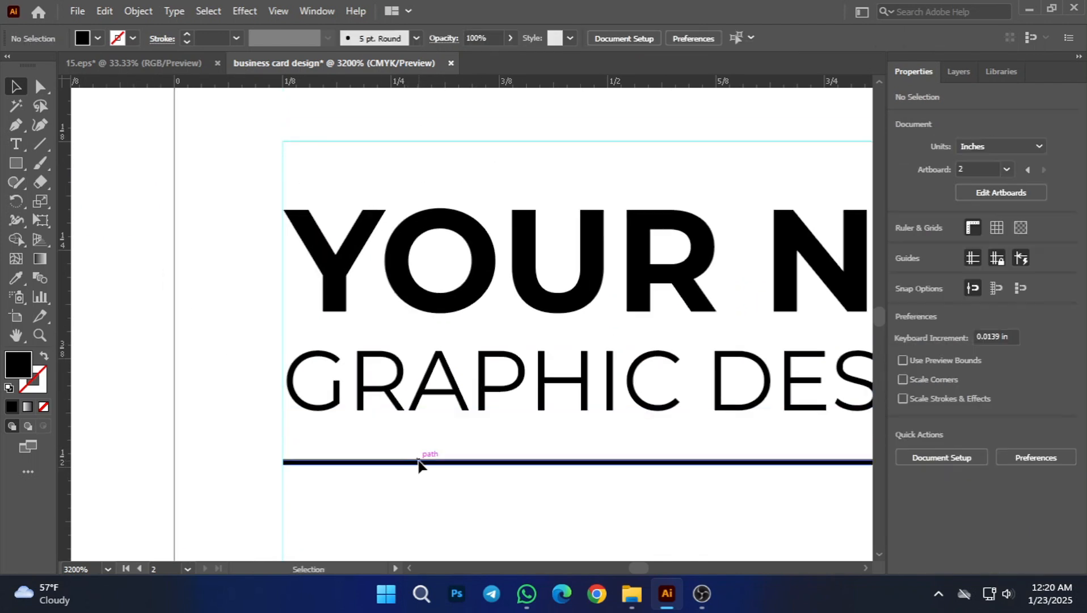
key(Up)
key(Up)
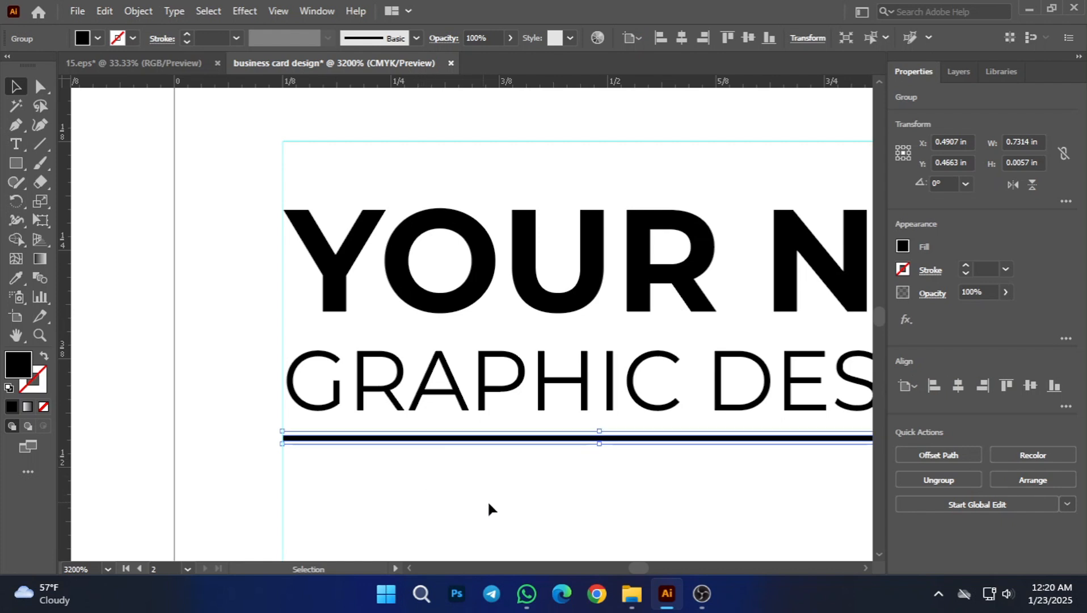
key(Down)
click(489, 500)
scroll(487, 497, down, 8)
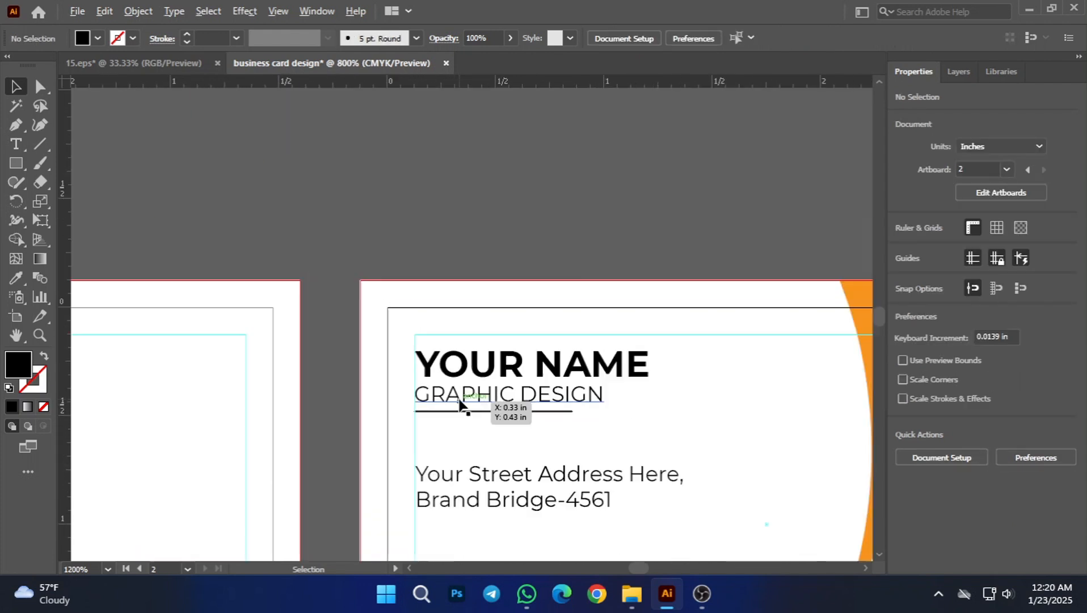
Step: Select the name, GRAPHIC DESIGN text and underline together and move them up until the name's capitals meet the upper safe-margin guide
scroll(526, 428, up, 1)
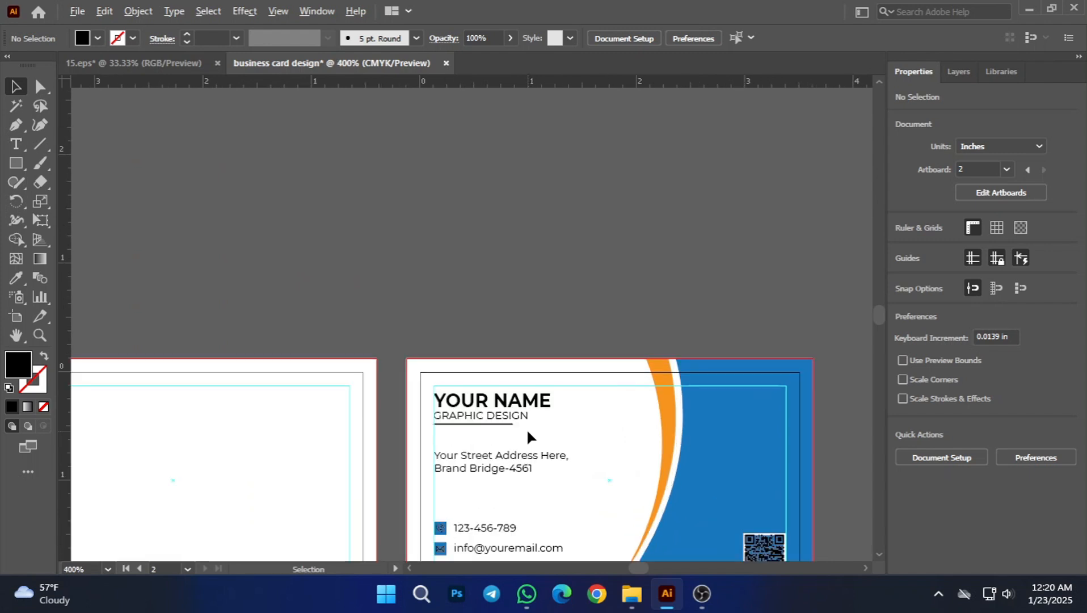
scroll(527, 428, up, 4)
scroll(527, 428, down, 5)
scroll(525, 426, up, 3)
scroll(520, 427, up, 3)
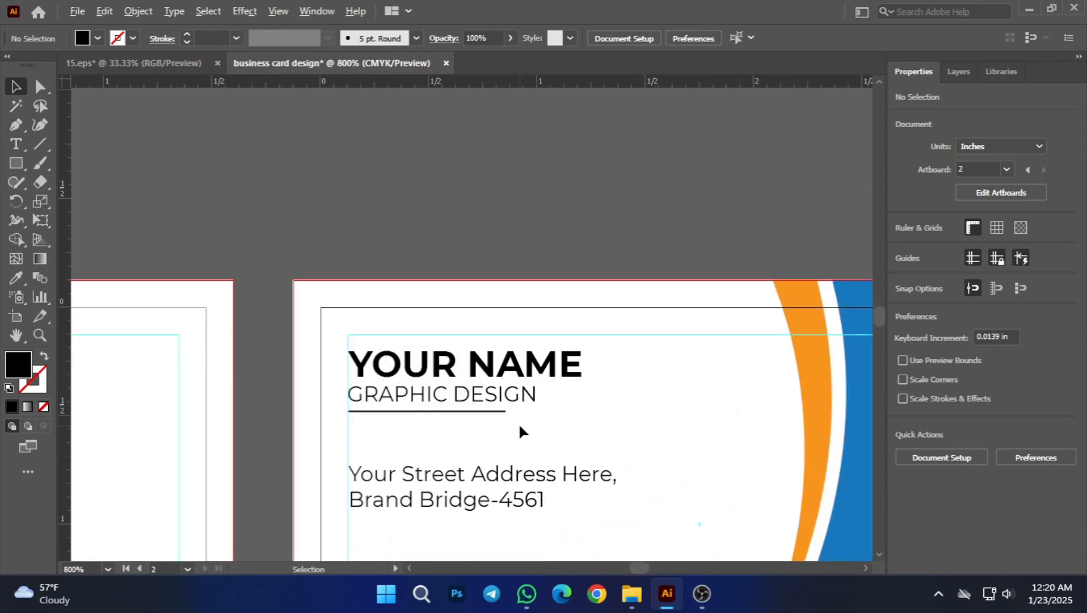
scroll(341, 468, up, 1)
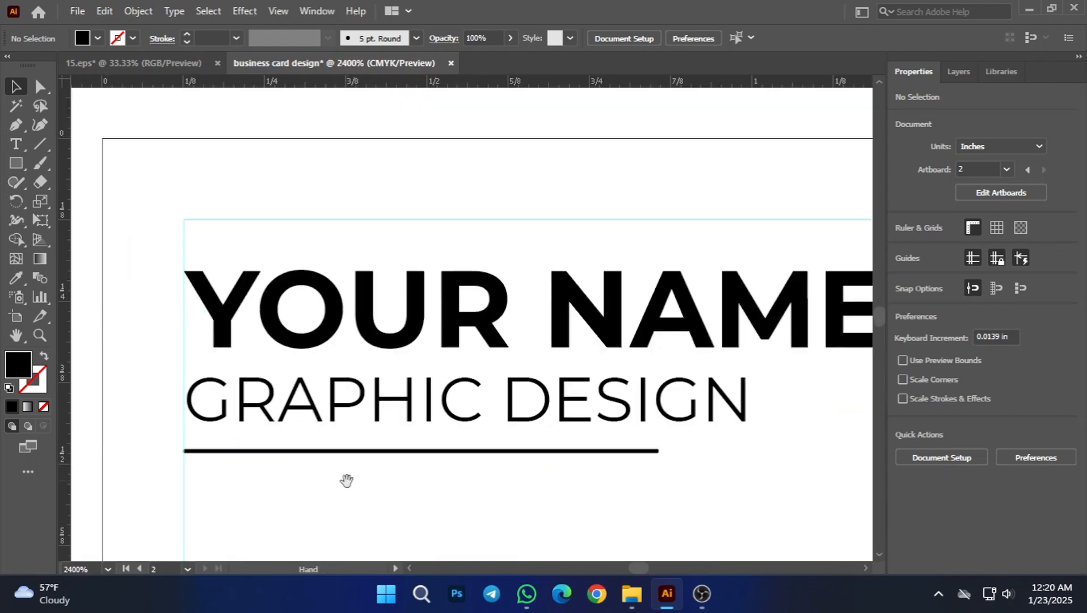
drag(409, 516, 323, 300)
scroll(331, 317, up, 1)
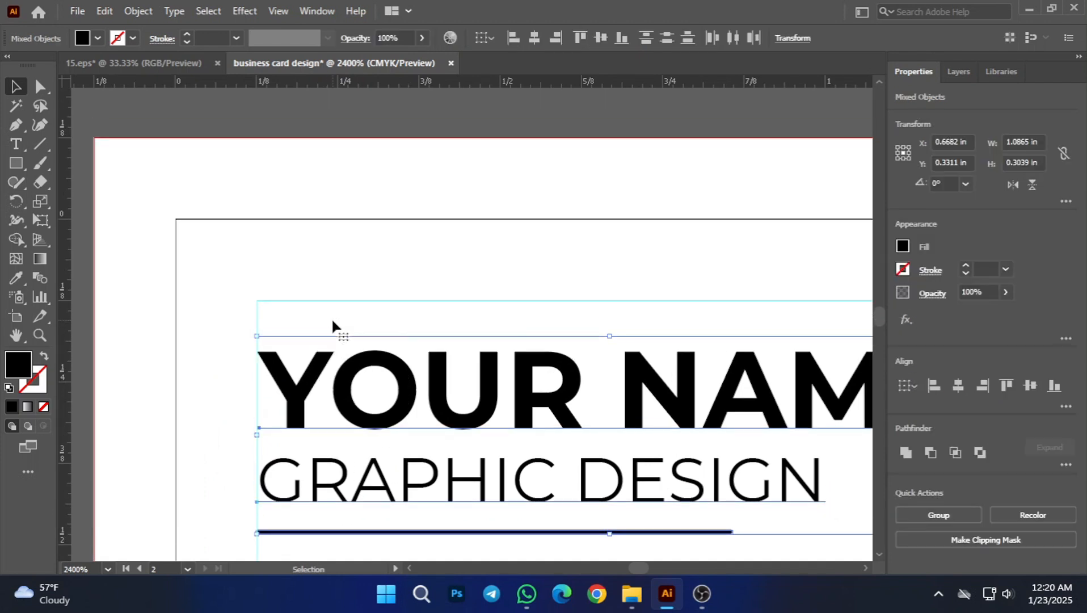
key(Up)
key(Up)
key(Up)
key(Up)
key(Up)
key(Up)
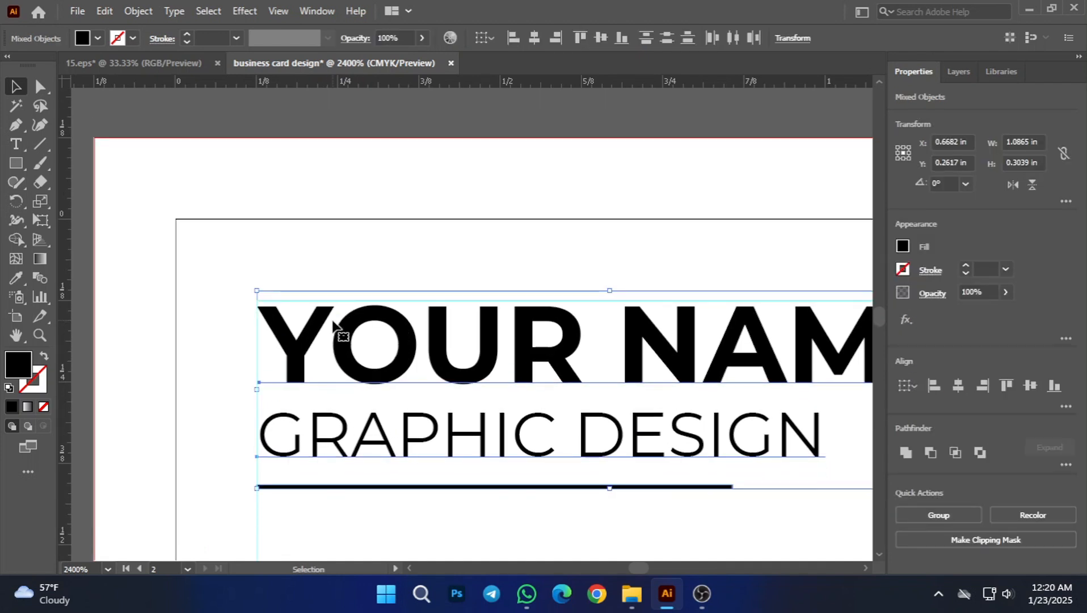
key(Up)
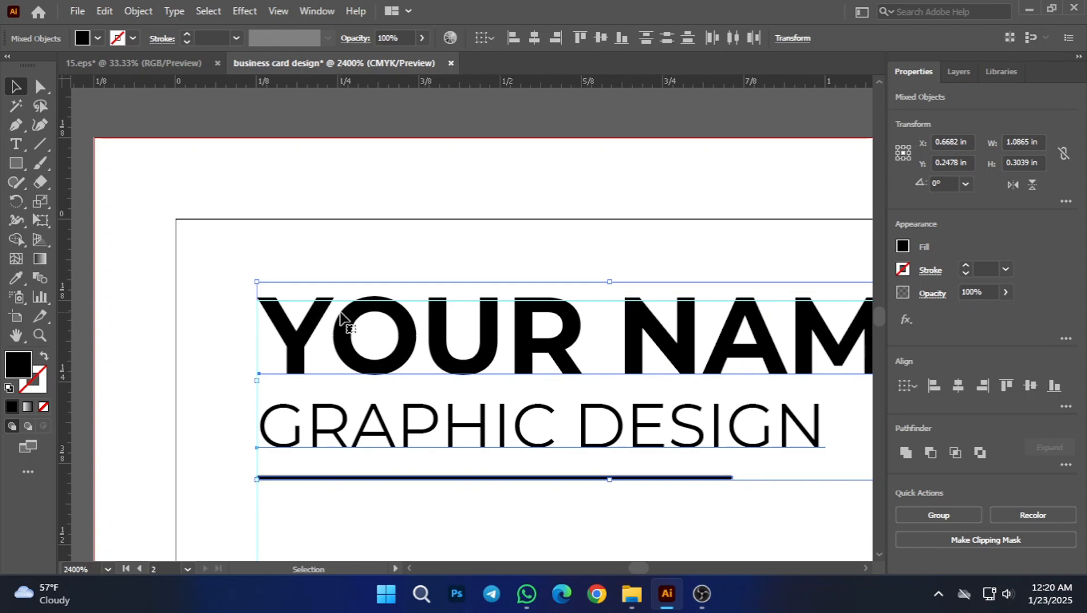
drag(339, 320, 342, 323)
click(373, 262)
scroll(409, 363, down, 5)
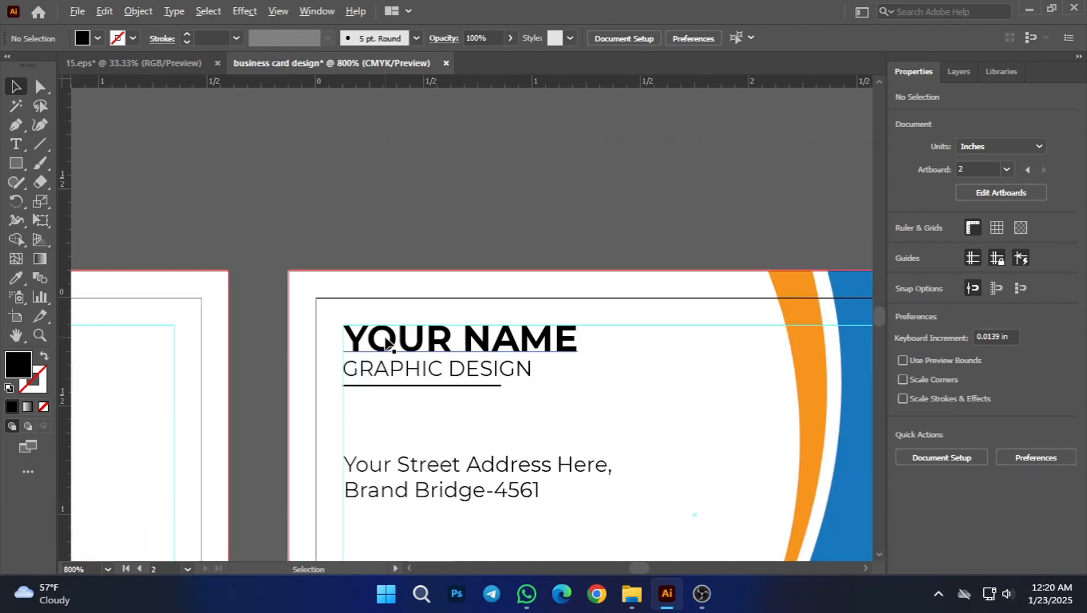
Step: Move the two-line street address text up towards the underline in small increments and deselect it
scroll(463, 422, down, 4)
drag(580, 380, 544, 300)
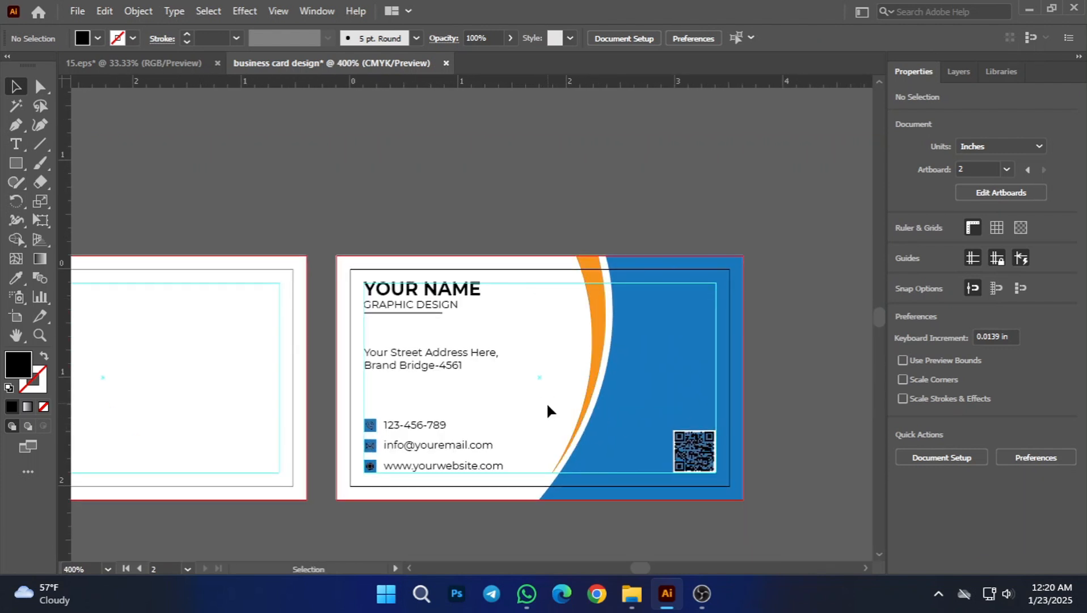
scroll(545, 404, down, 2)
scroll(460, 376, up, 4)
drag(499, 425, 489, 407)
key(Up)
key(Up)
key(Up)
key(Up)
key(Up)
key(Up)
key(Up)
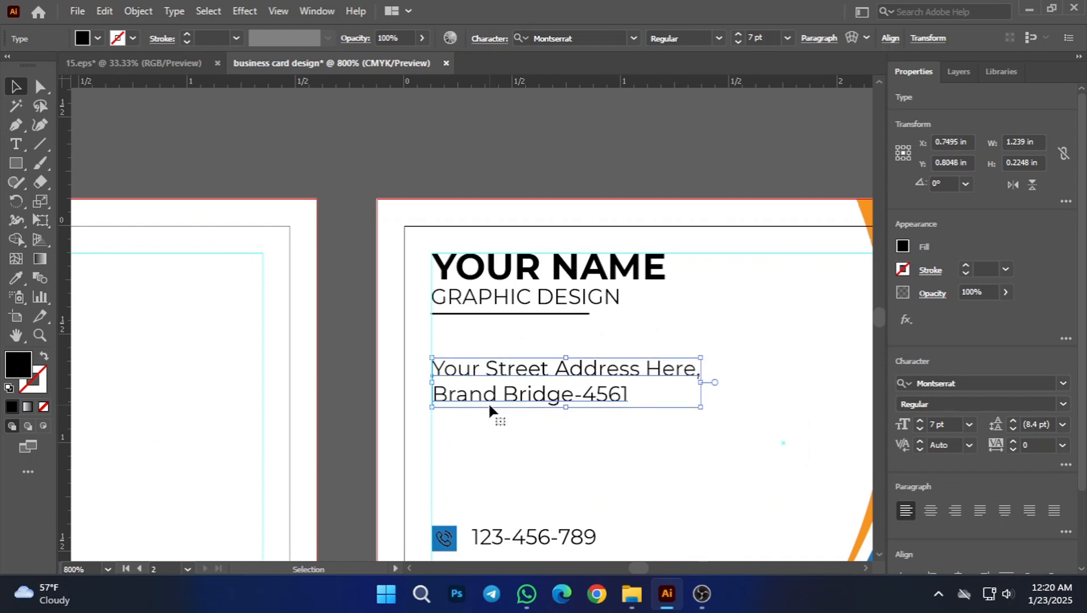
click(505, 466)
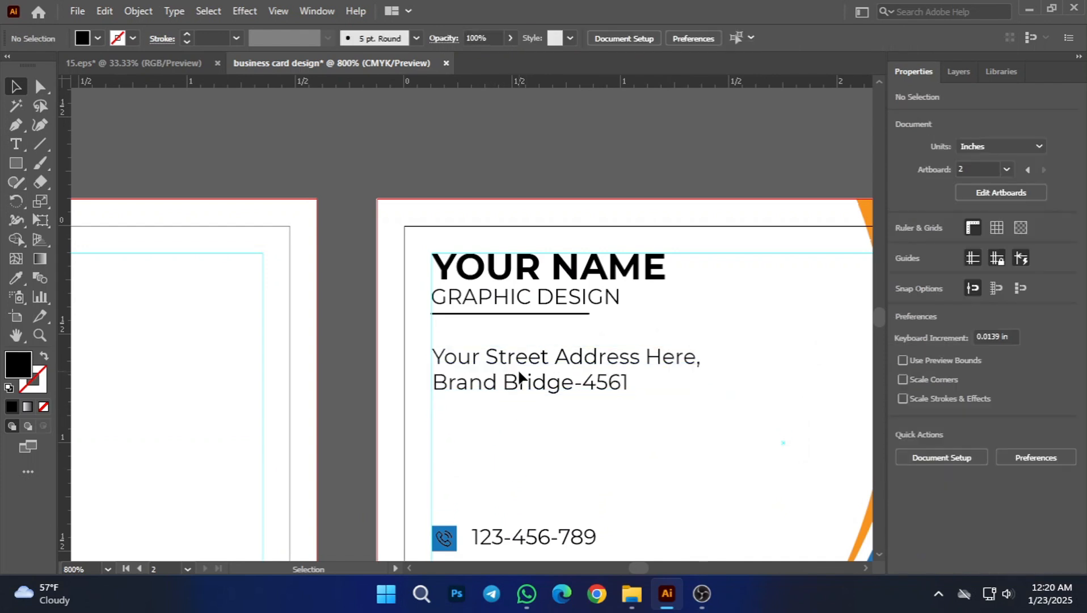
Step: Nudge the street address text slightly back down to widen the gap below the underline, and deselect it
drag(517, 388, 508, 386)
key(Down)
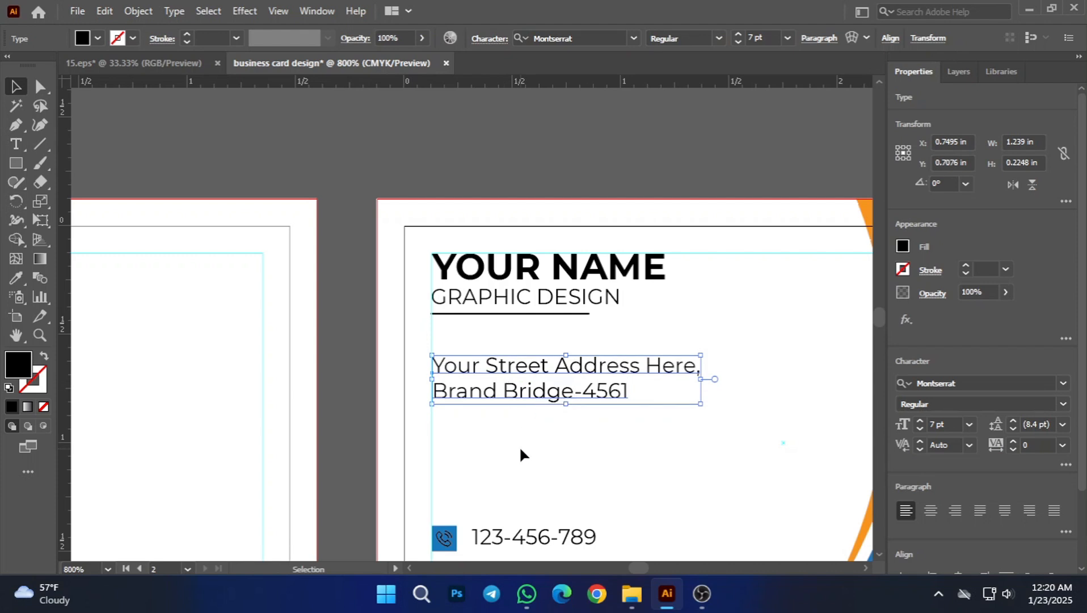
click(519, 443)
scroll(520, 425, down, 3)
scroll(539, 434, down, 1)
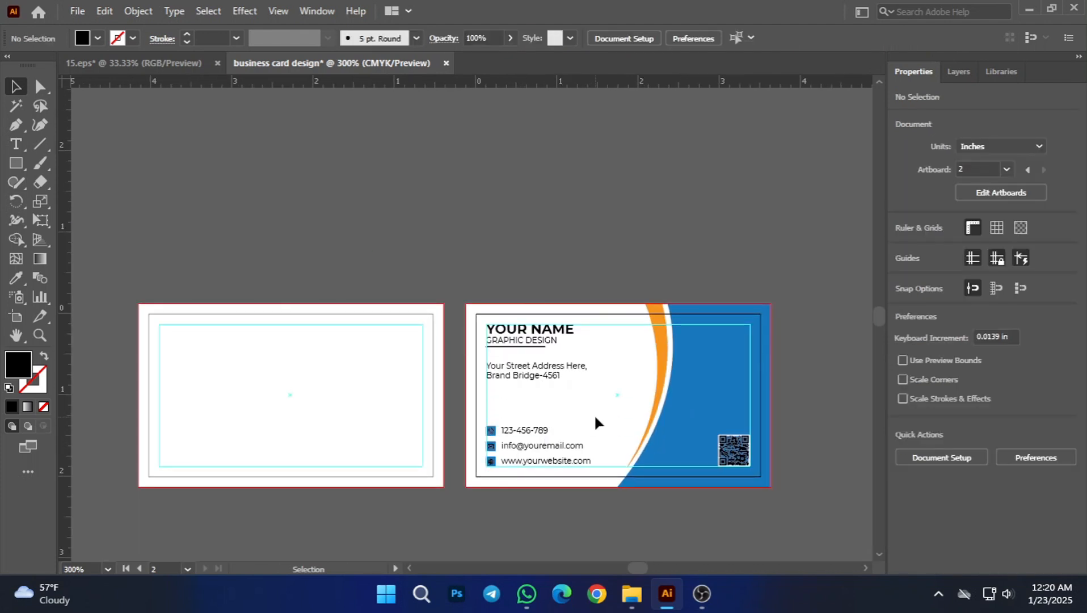
Step: Enlarge the QR code and its white frame together to about 0.42 in, keeping their lower-right corner on the safe-margin guide, and deselect them
scroll(593, 412, down, 2)
scroll(612, 479, down, 1)
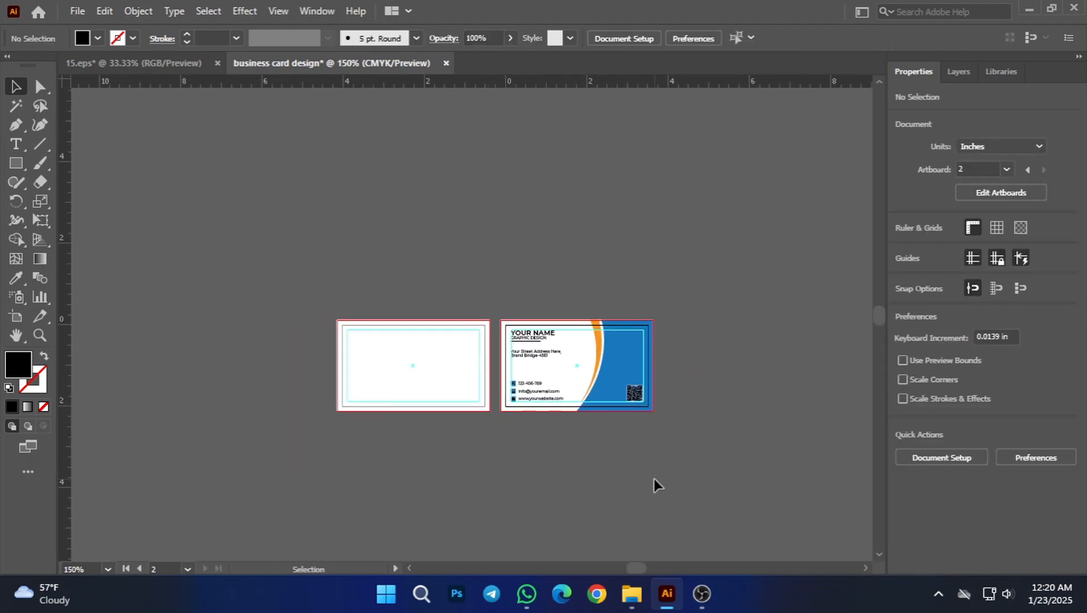
scroll(612, 400, up, 1)
scroll(650, 429, up, 2)
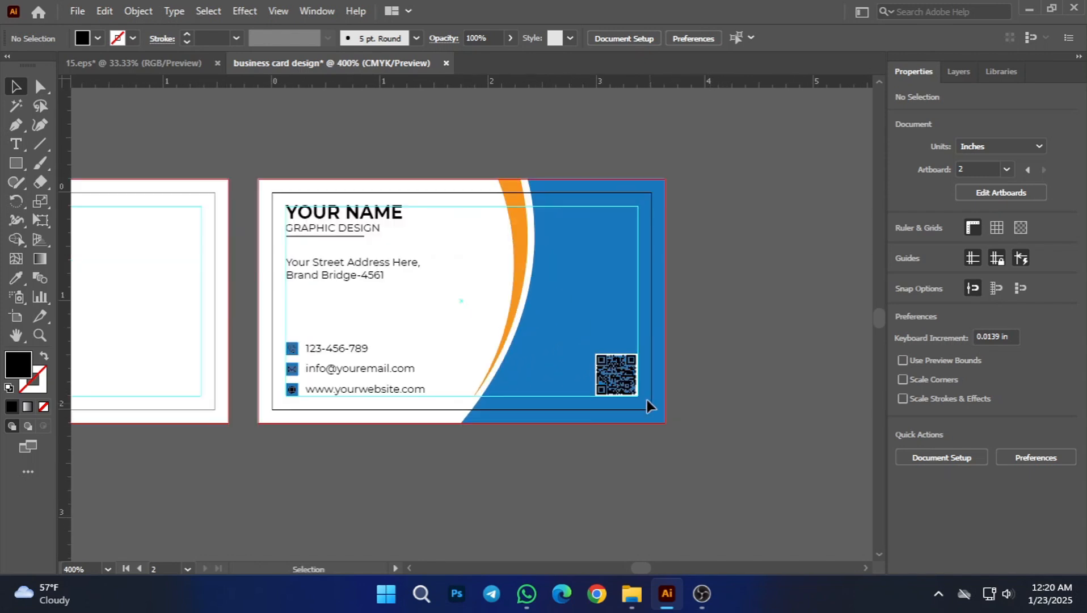
click(616, 389)
drag(596, 354, 587, 347)
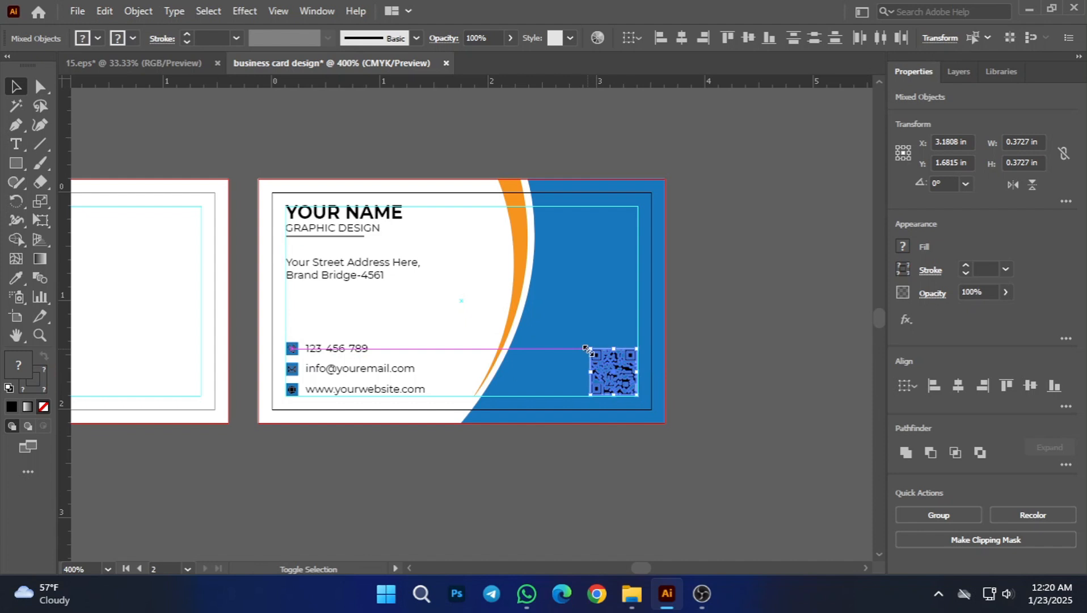
click(596, 438)
Step: Review the second card's finished layout and compare it with the blank first card beside it
drag(413, 448, 490, 447)
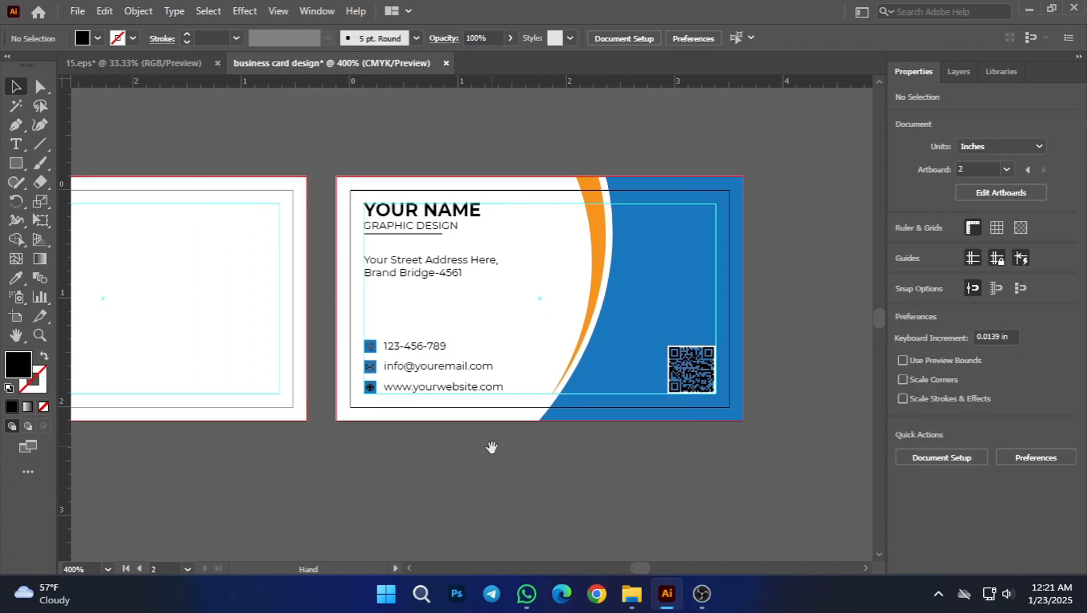
scroll(434, 483, down, 1)
drag(363, 474, 587, 482)
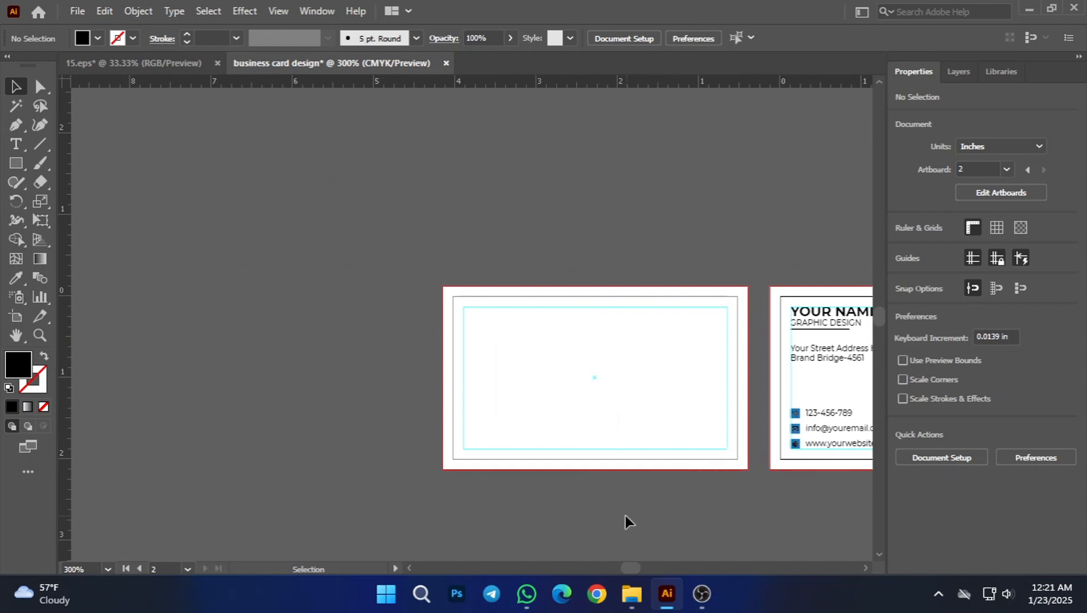
drag(674, 501, 500, 500)
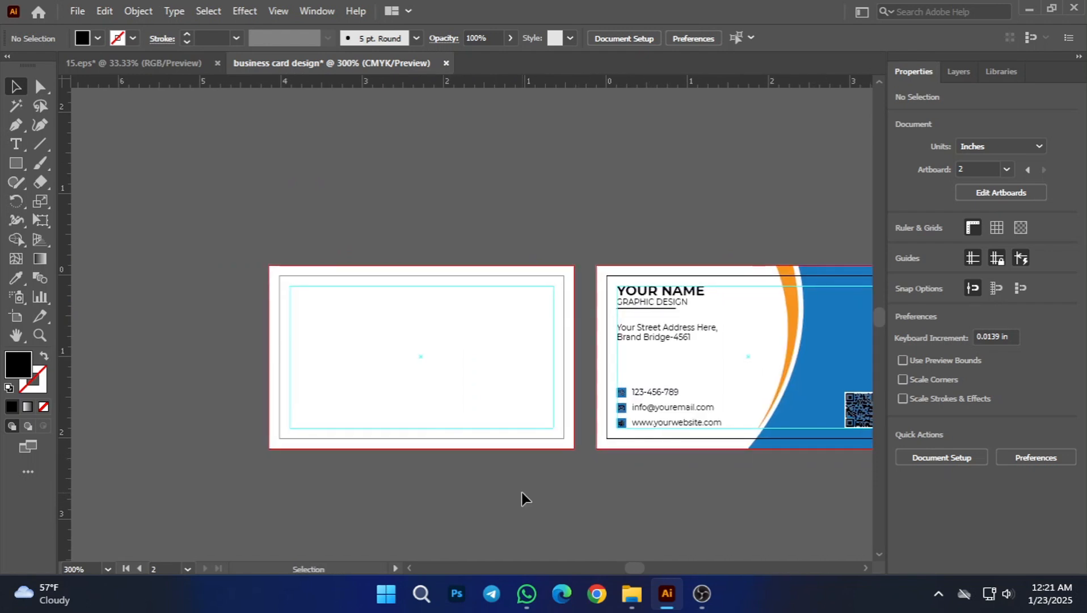
scroll(346, 458, up, 2)
drag(656, 484, 476, 475)
scroll(587, 485, down, 1)
scroll(794, 499, down, 1)
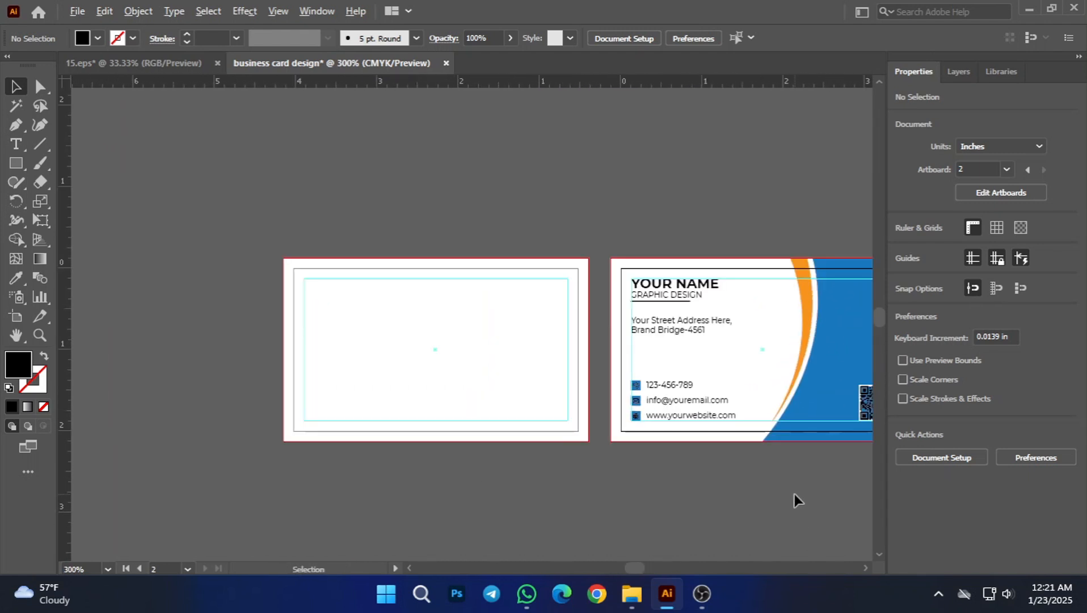
drag(733, 502, 694, 493)
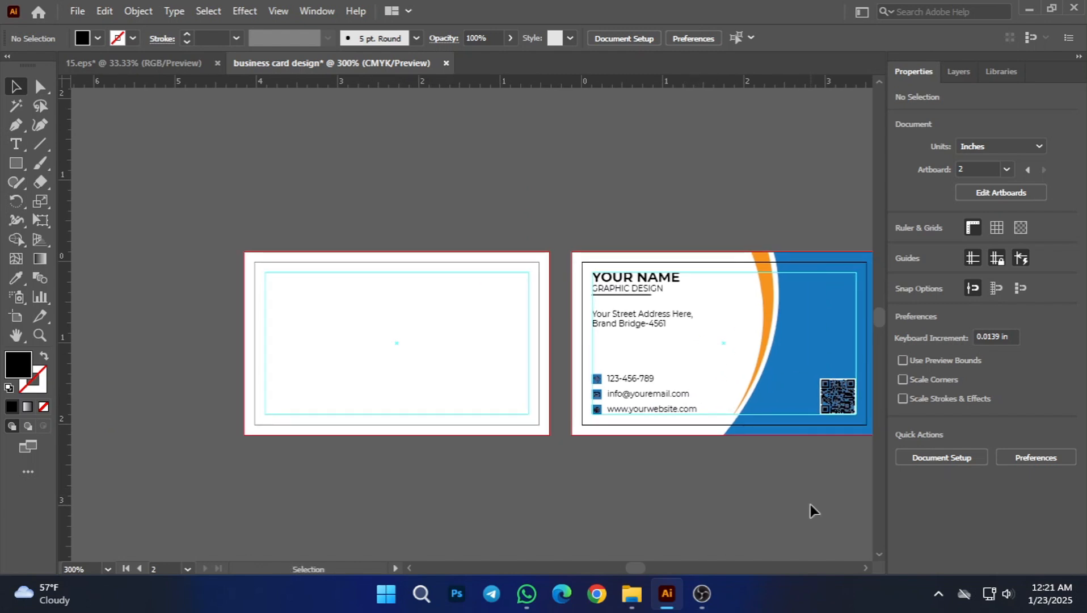
drag(771, 496, 695, 462)
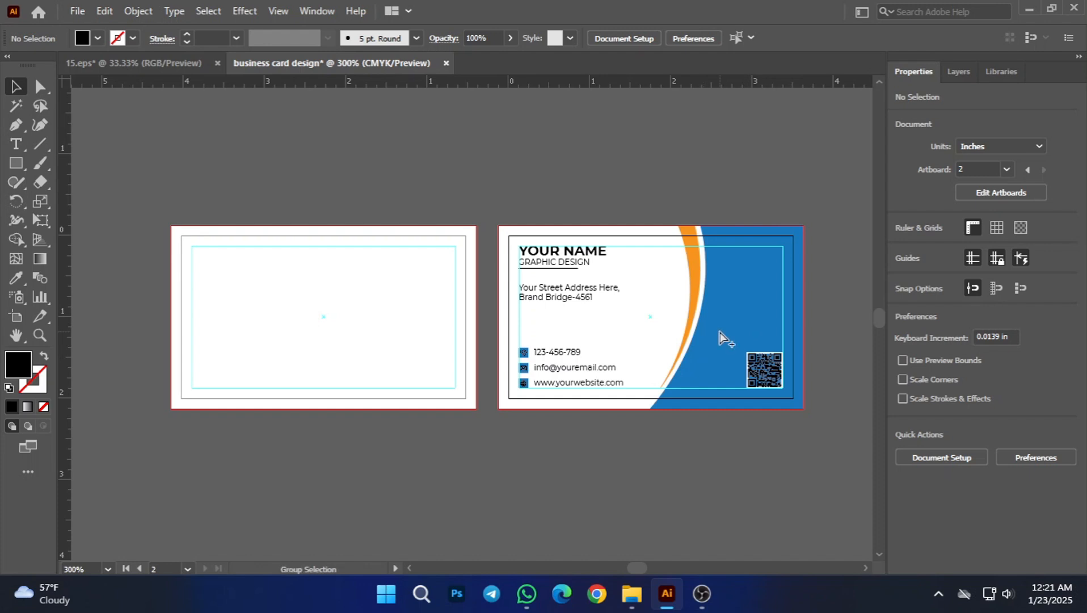
Step: Unlock all locked objects and make the second card's blue shape fill the active colour, leaving nothing selected
key(ctrl+a)
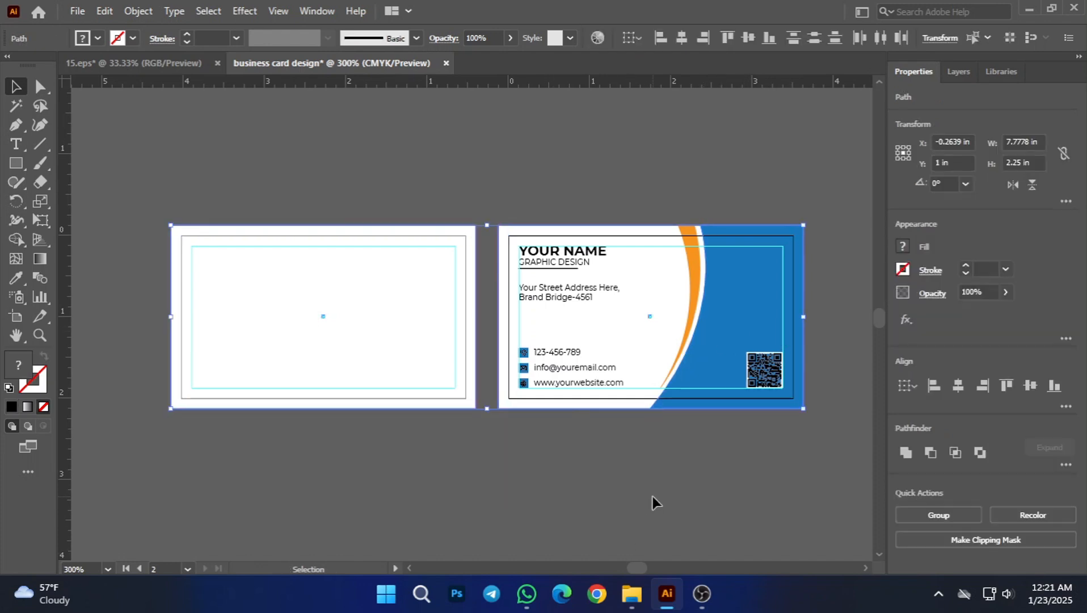
click(652, 496)
click(699, 358)
click(629, 443)
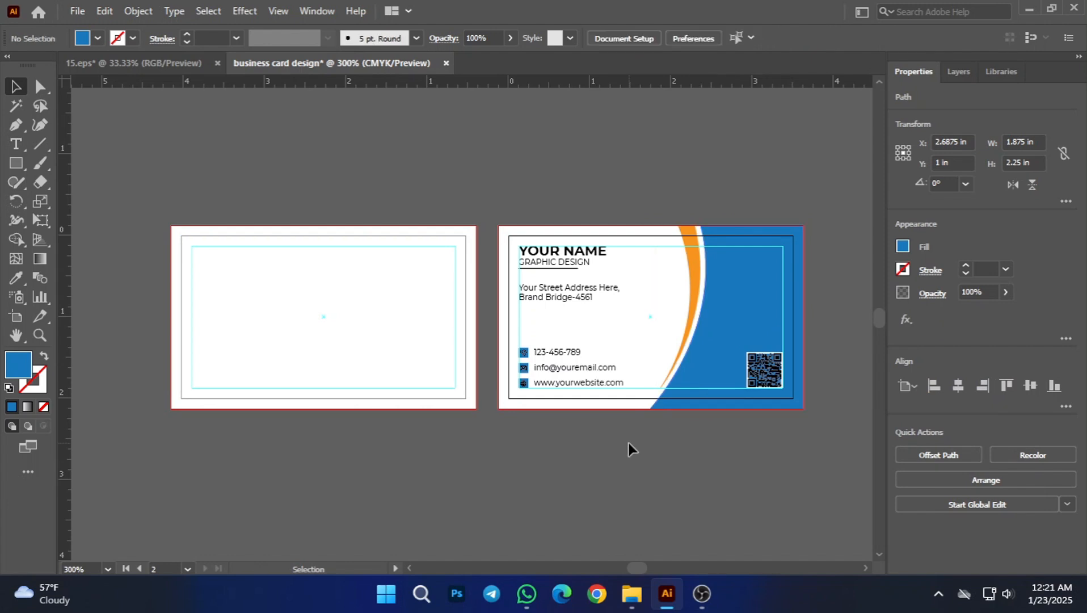
Step: Draw a closed blue Pen shape along the first card's lower bleed edge, with a downward-bowed upper edge starting at about Y 1.38 in, and deselect it
drag(407, 487, 470, 484)
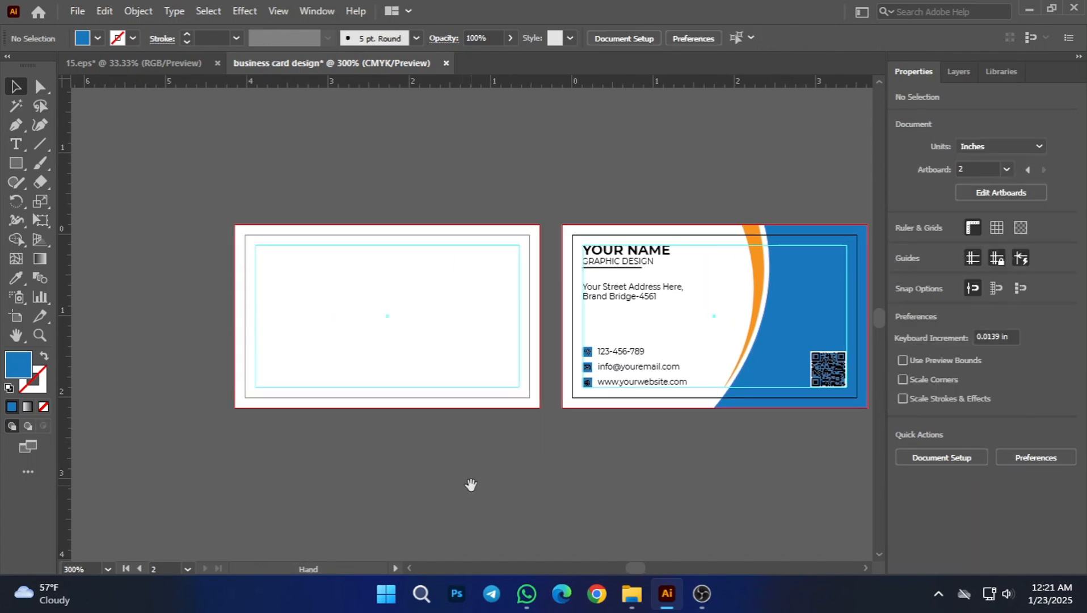
click(15, 164)
click(11, 129)
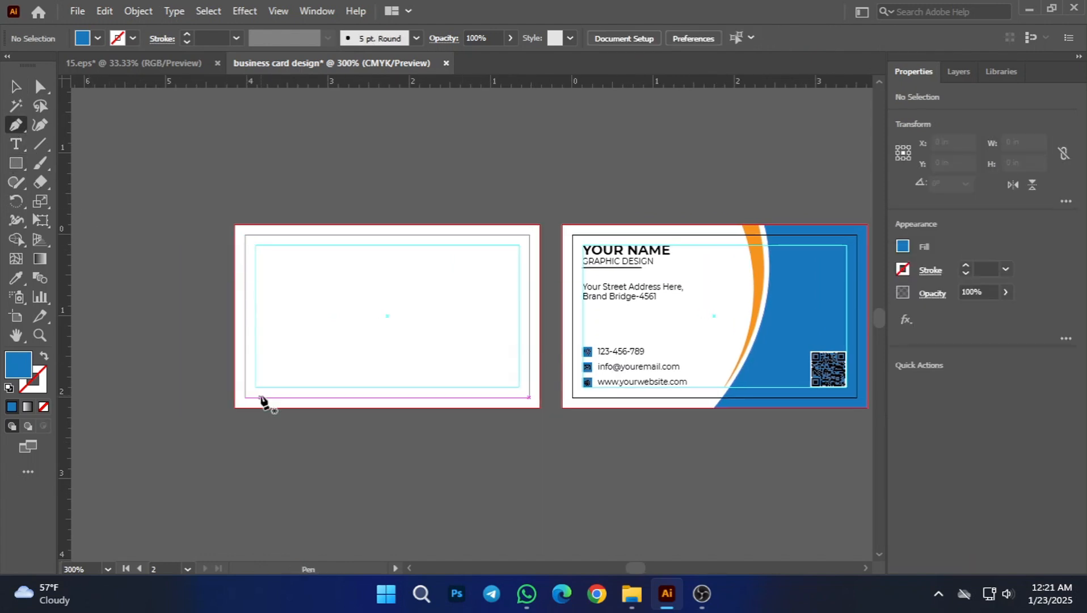
click(234, 346)
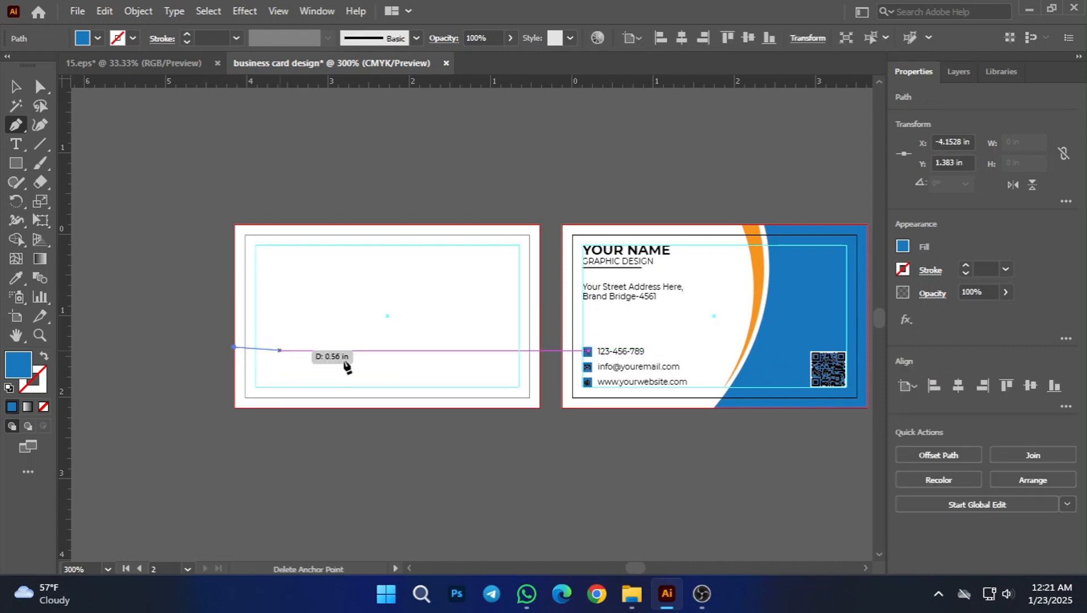
click(539, 348)
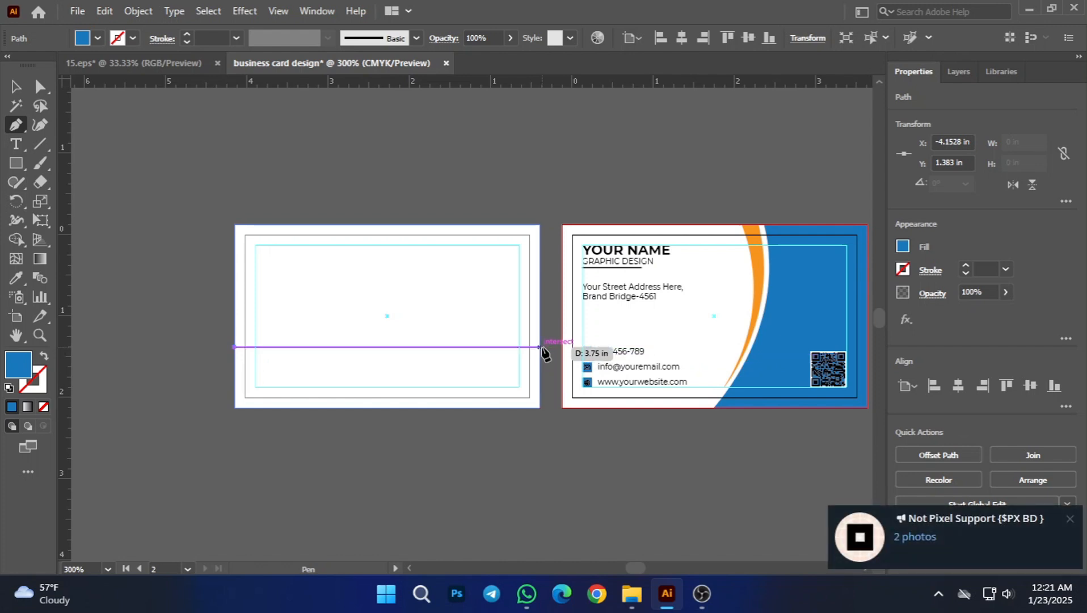
drag(542, 348, 697, 286)
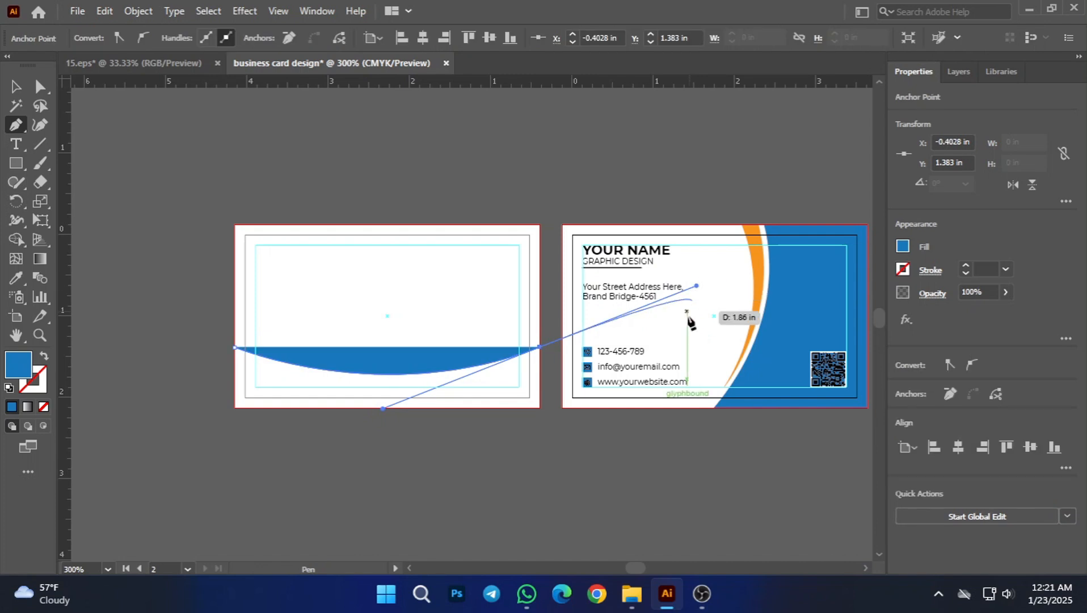
click(540, 347)
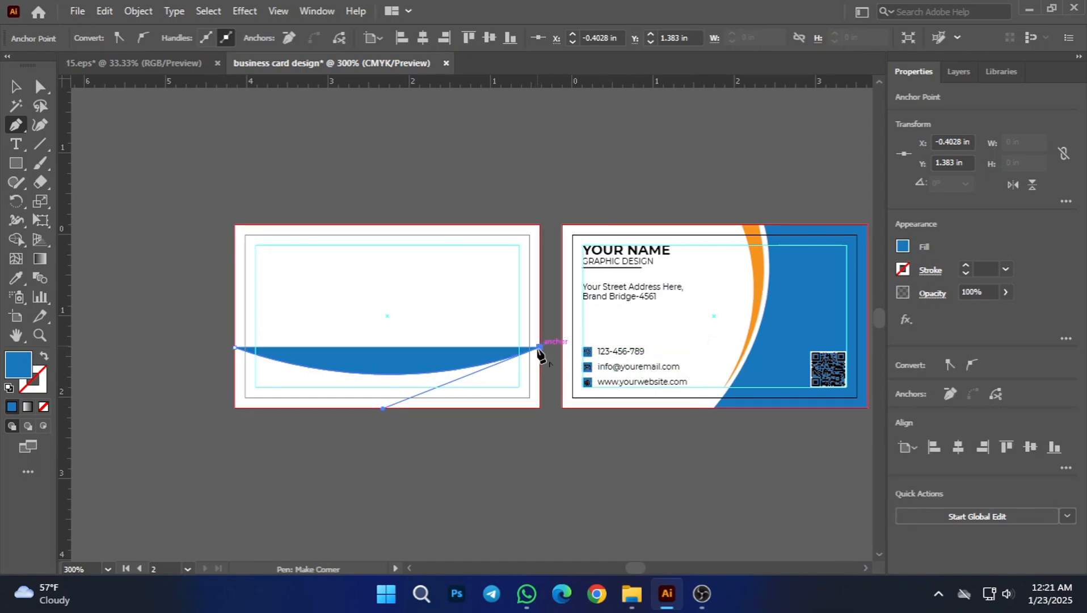
click(538, 407)
click(236, 408)
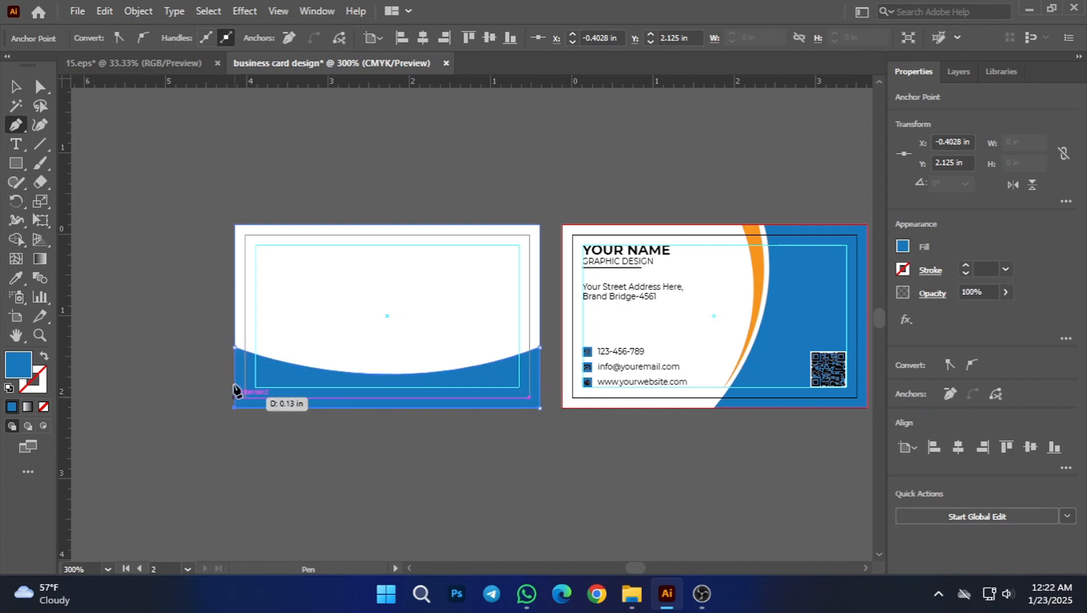
click(235, 348)
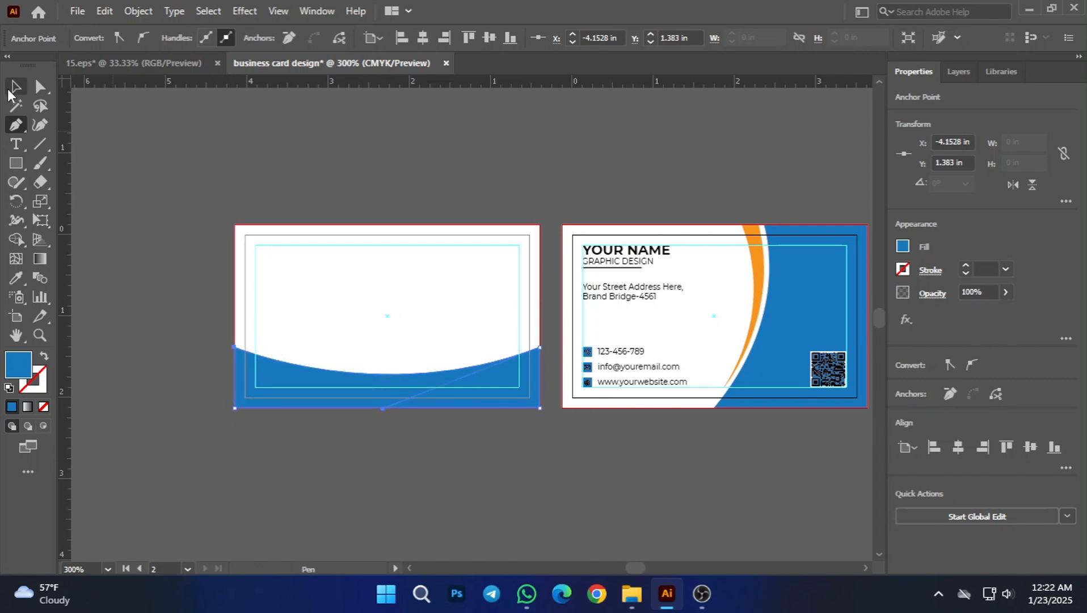
click(9, 91)
click(446, 480)
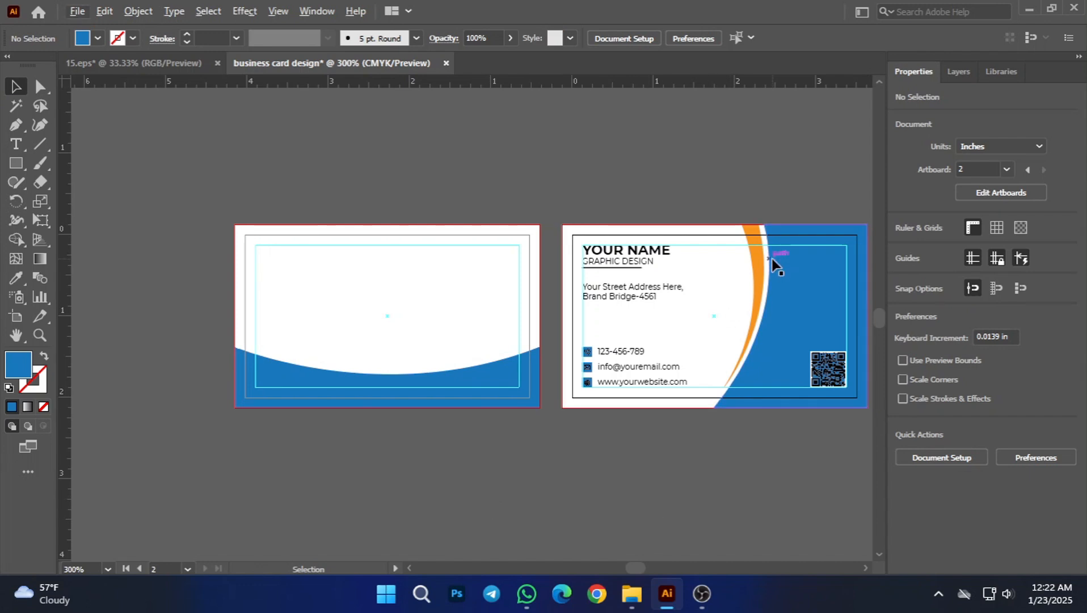
Step: Try out a rotated copy of the second card's orange curve below the first card, and delete the copy
click(756, 256)
drag(755, 255, 452, 478)
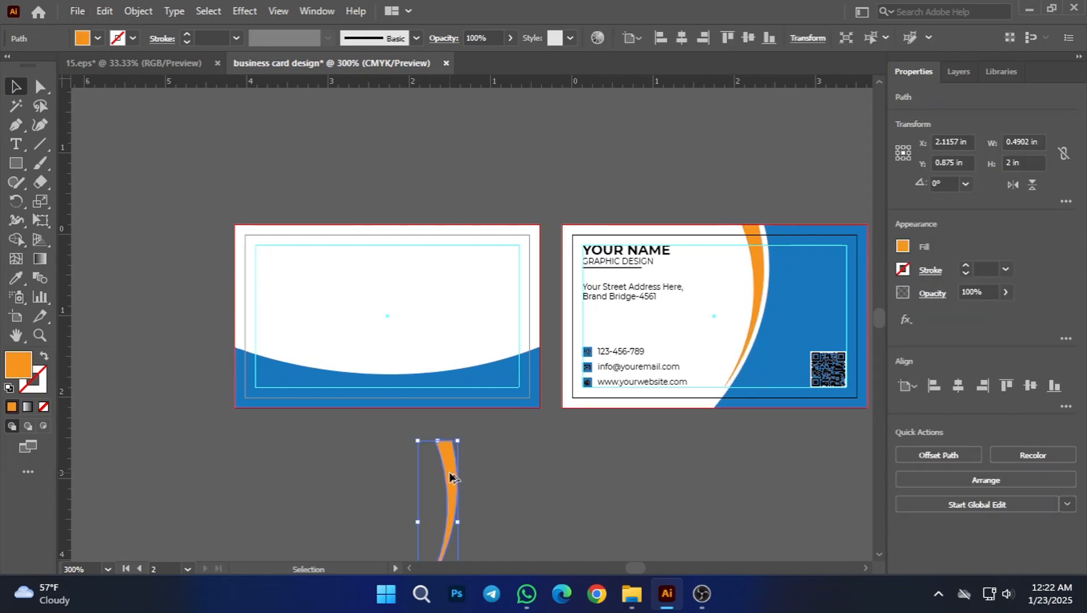
drag(466, 437, 582, 460)
click(600, 511)
key(Delete)
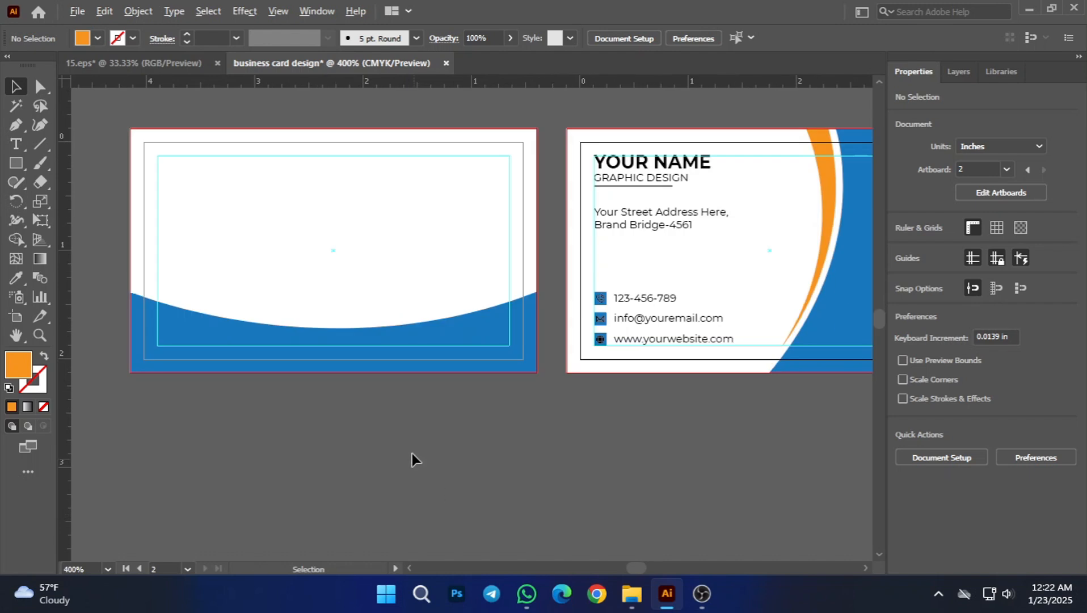
Step: Draw a closed orange wedge above the first card's blue curve, tapering from the right bleed edge to the card's horizontal centre, with a curved lower side
key(ctrl+equal)
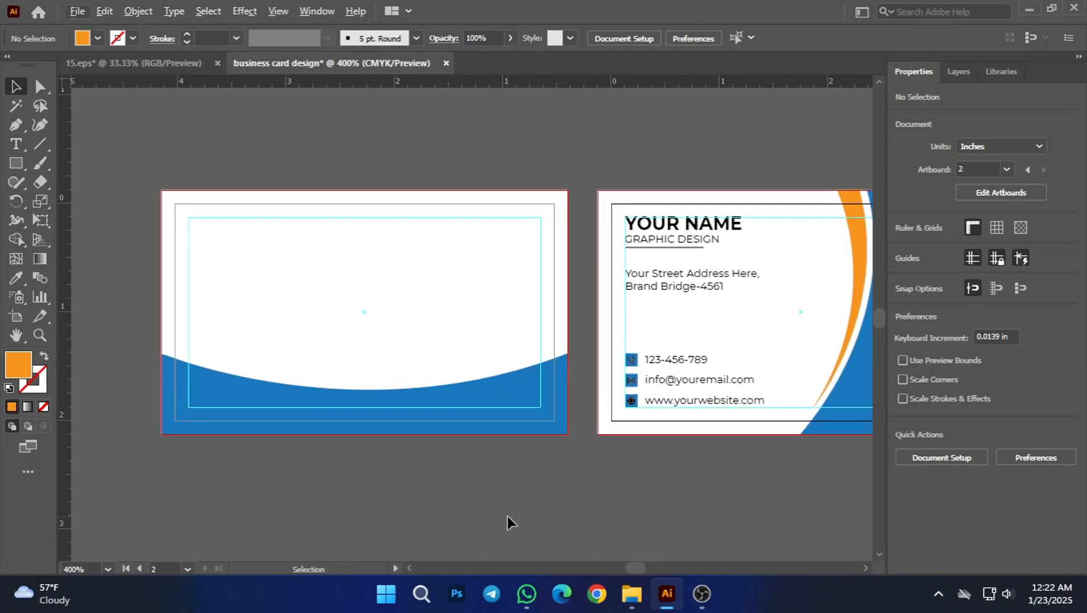
click(16, 124)
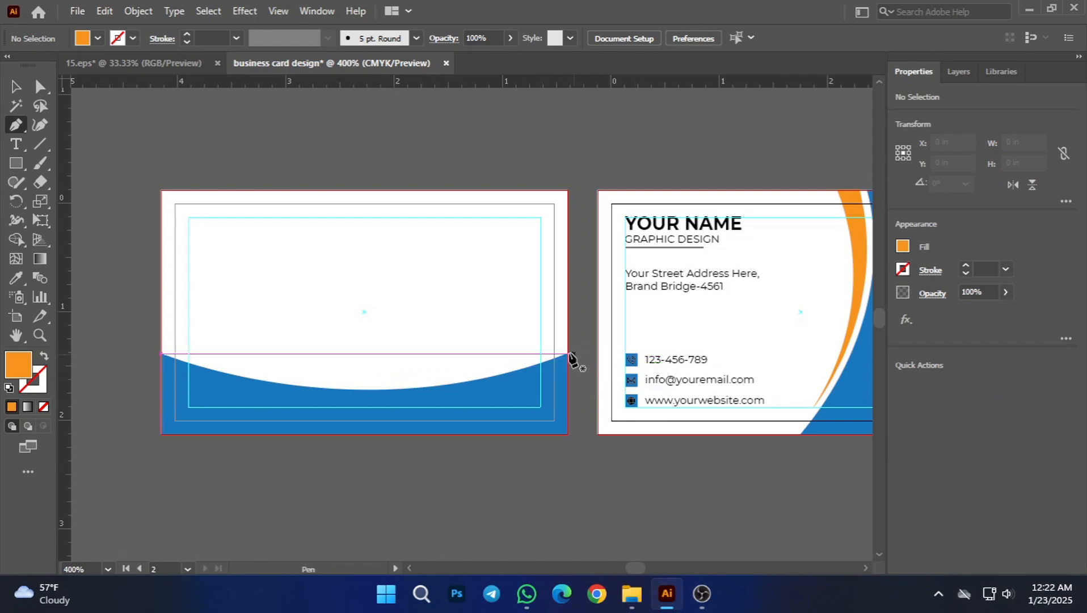
click(567, 323)
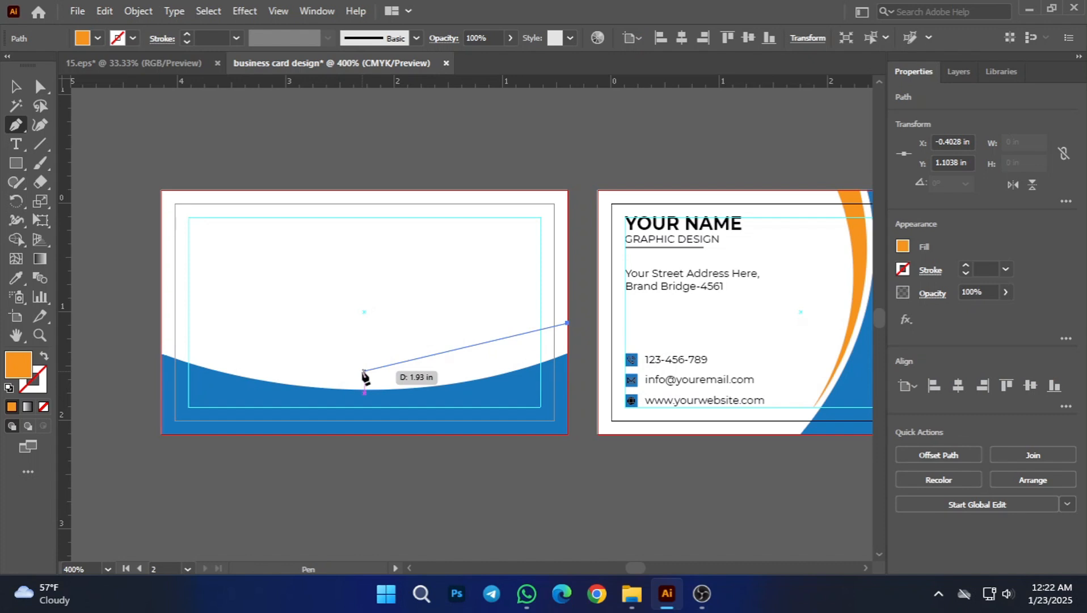
click(364, 370)
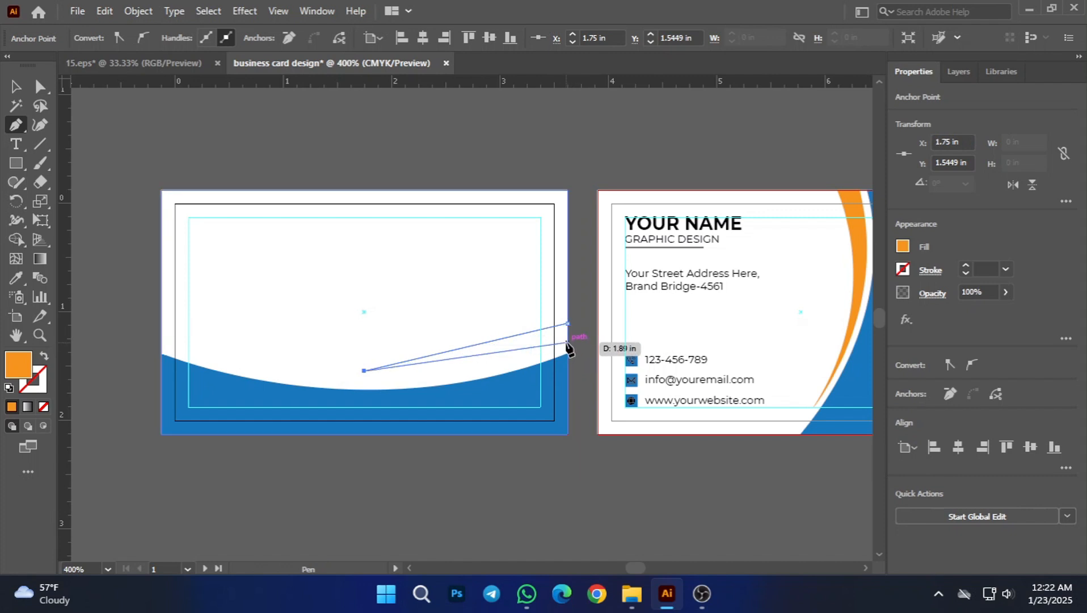
drag(567, 343, 677, 300)
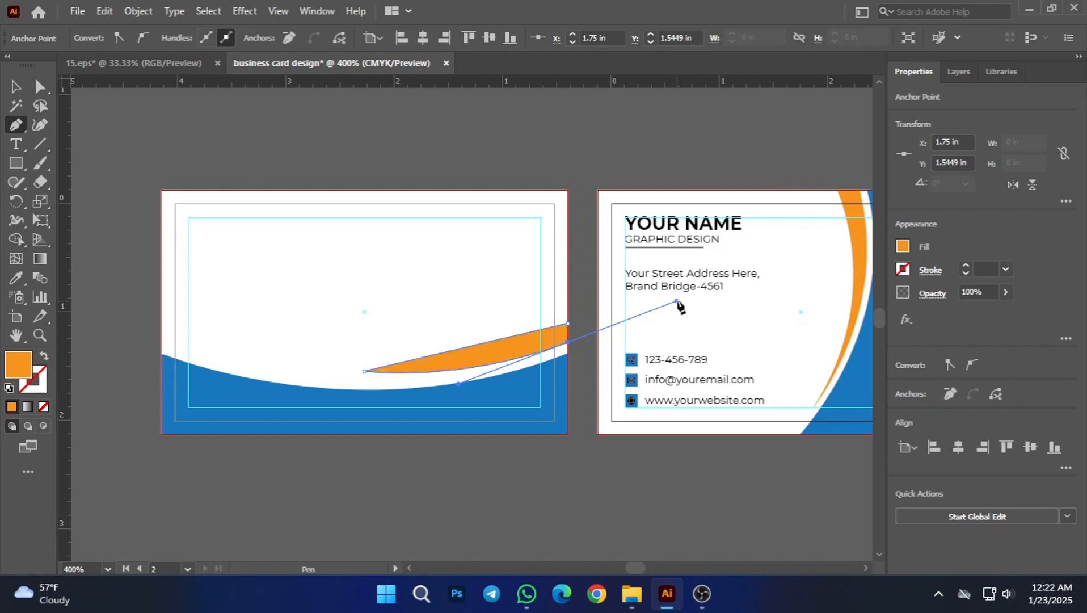
click(567, 324)
click(567, 343)
click(568, 324)
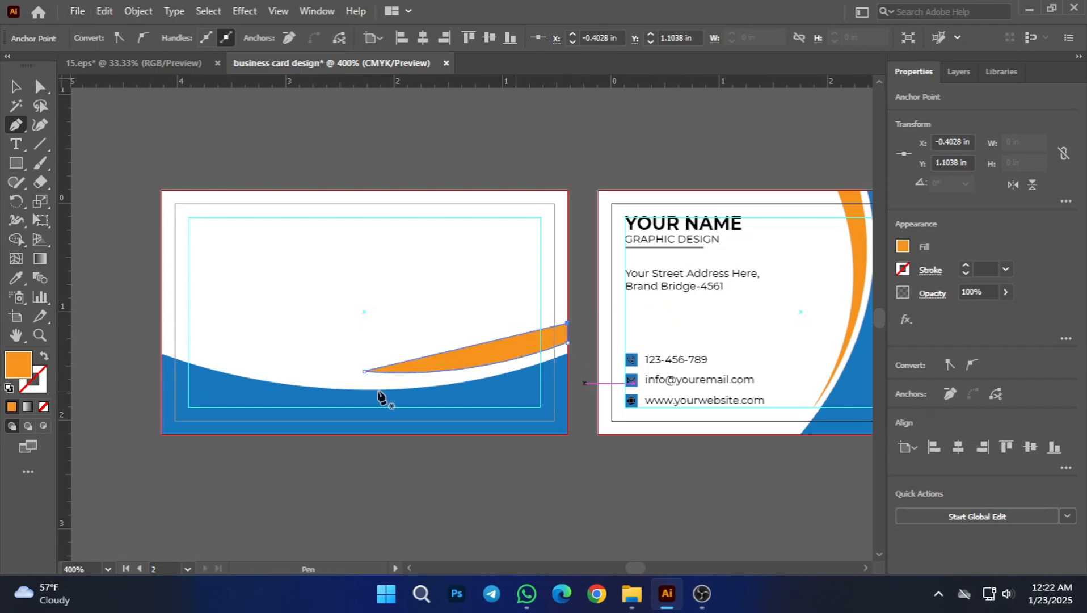
Step: Lower the orange wedge's tip to about Y 1.62 in and adjust its curve handles so the lower side follows the blue curve
click(17, 88)
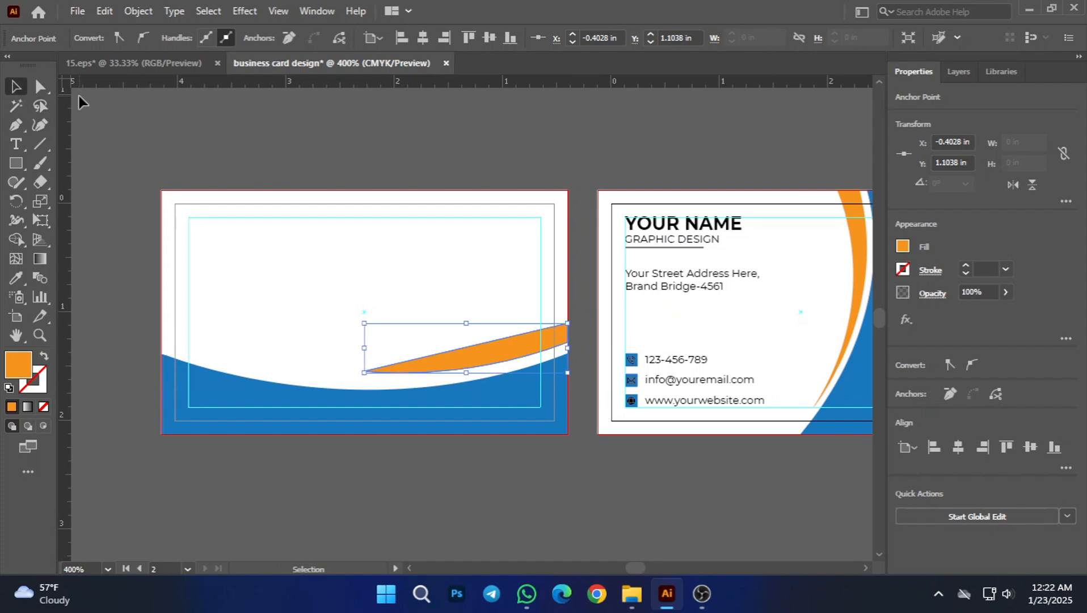
click(41, 87)
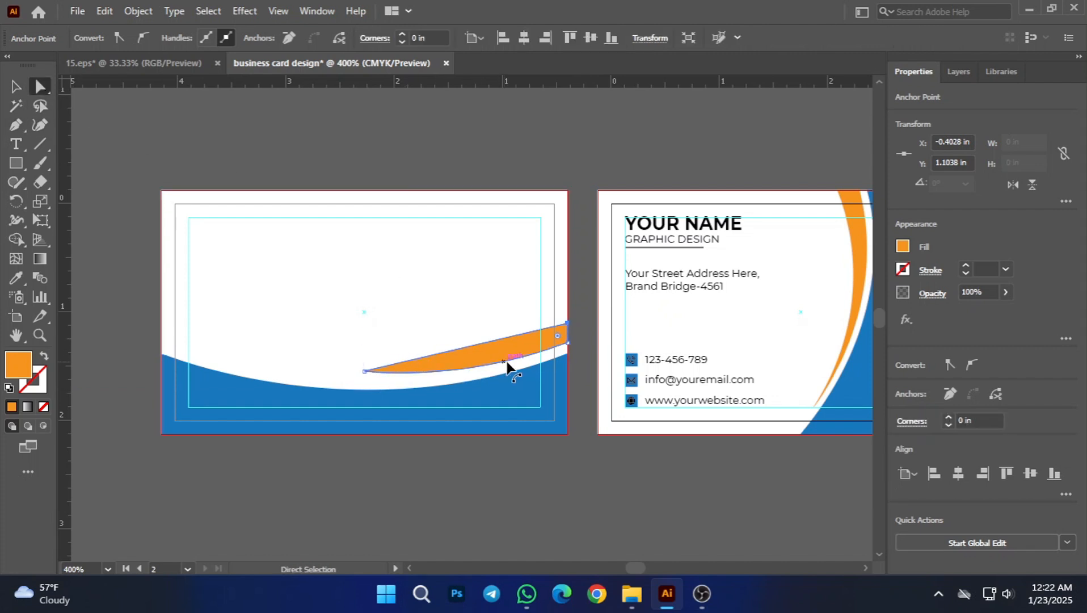
scroll(501, 371, up, 2)
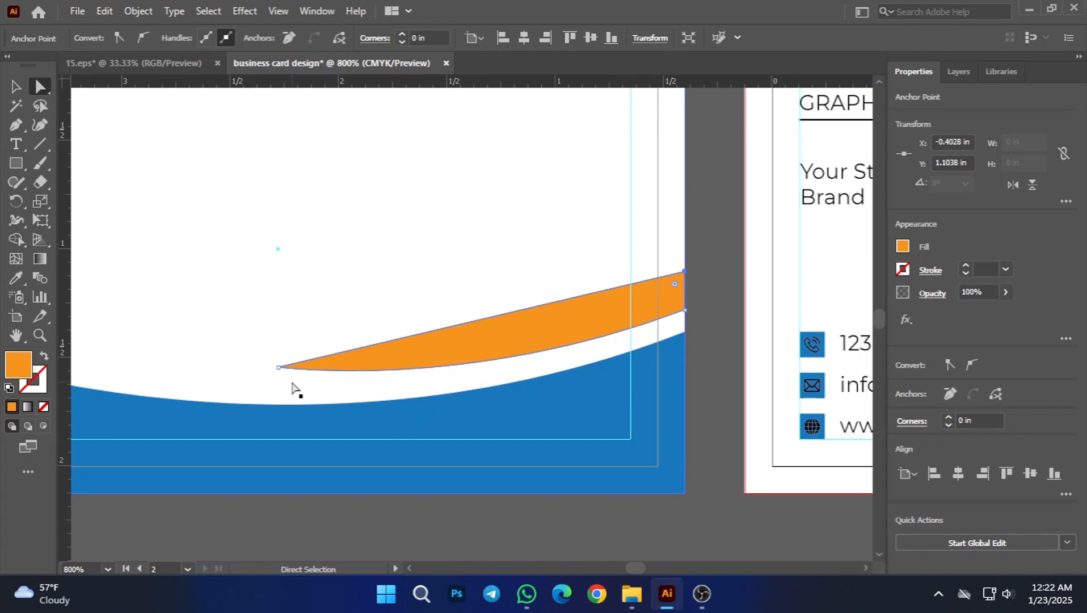
click(283, 371)
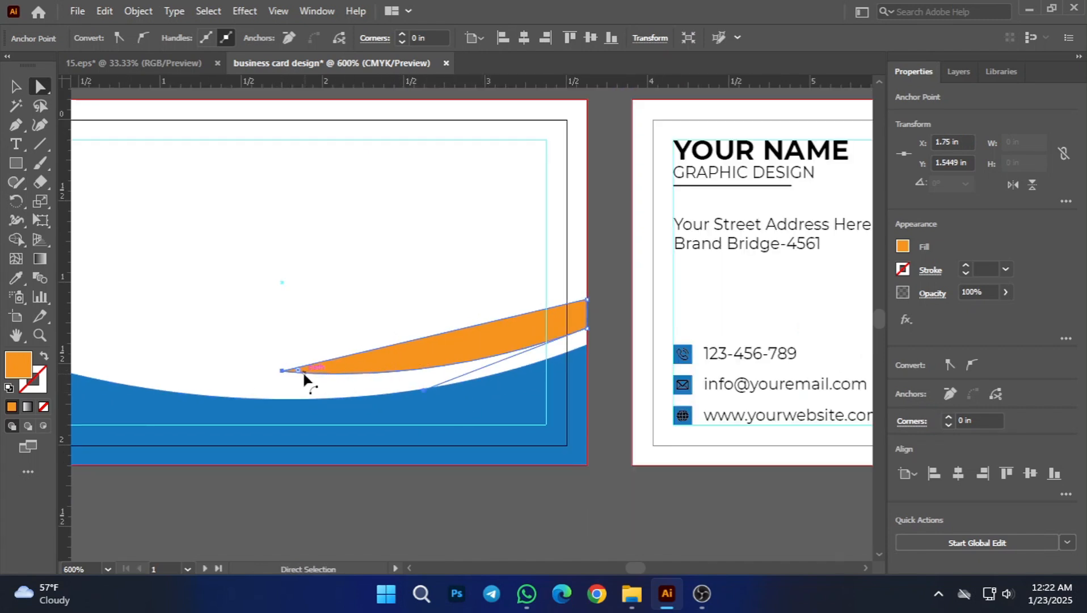
drag(284, 370, 282, 383)
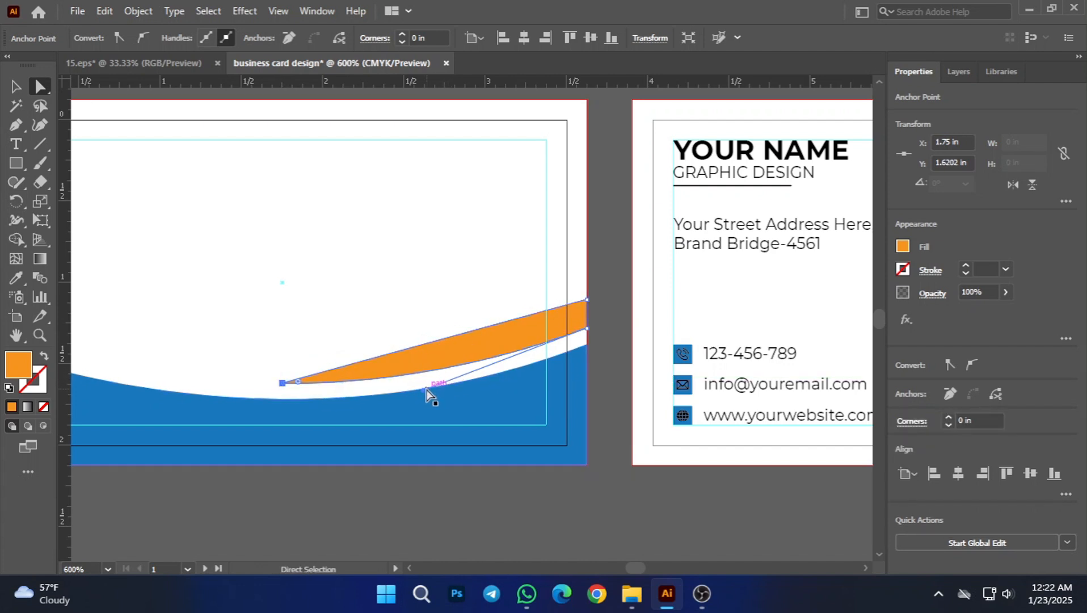
drag(422, 391, 419, 419)
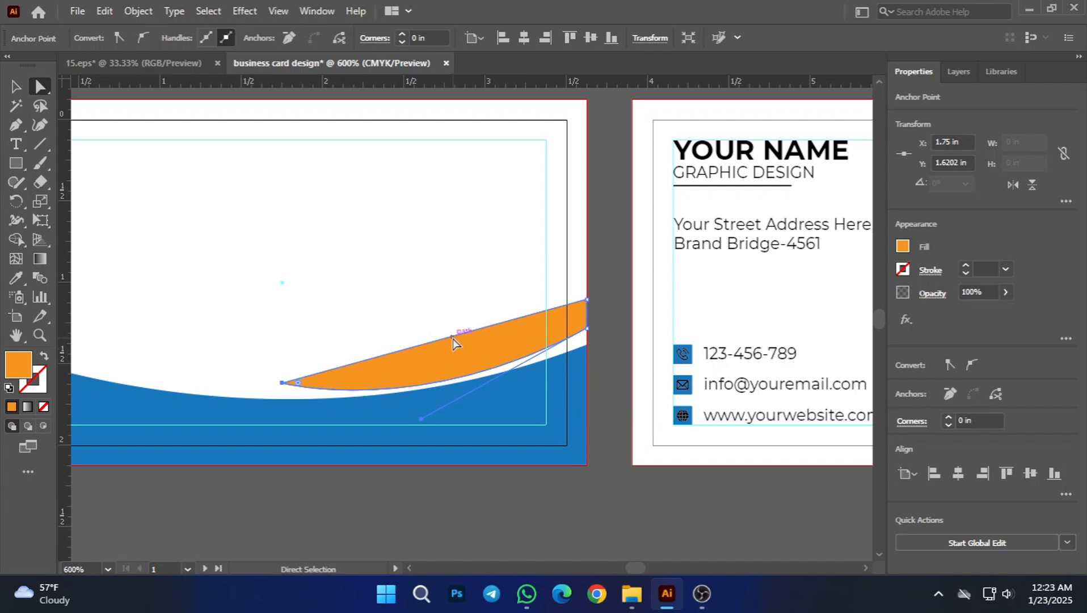
drag(452, 336, 452, 336)
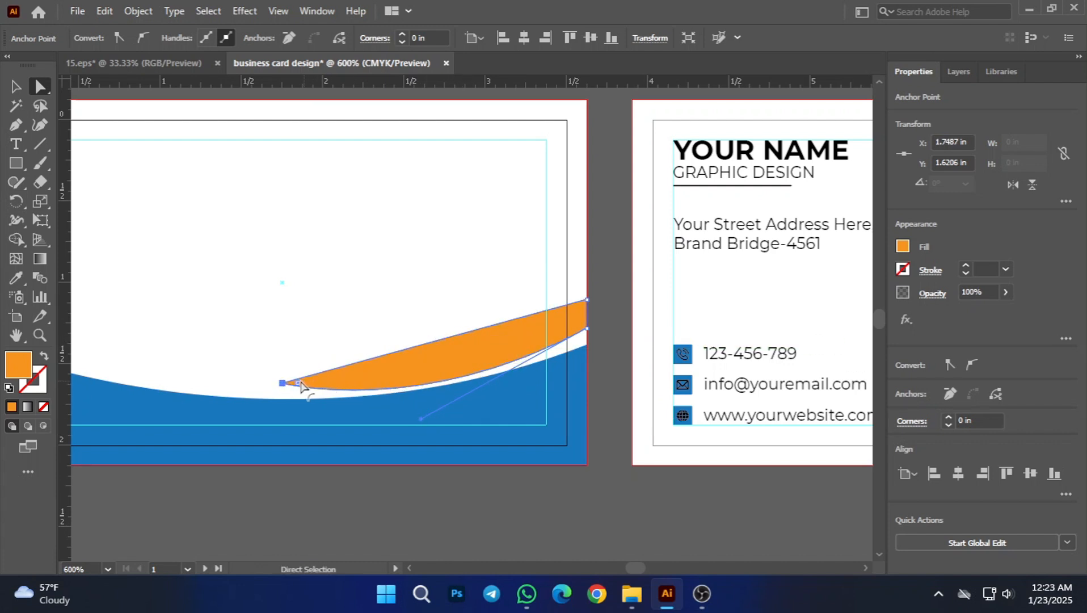
drag(299, 384, 258, 383)
drag(313, 387, 386, 390)
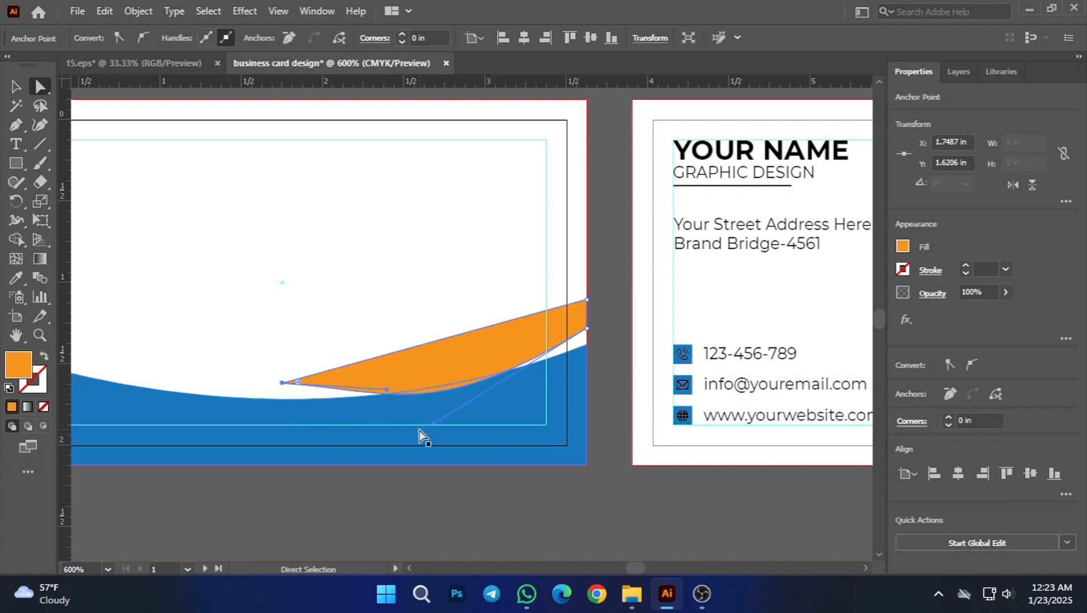
drag(434, 424, 440, 392)
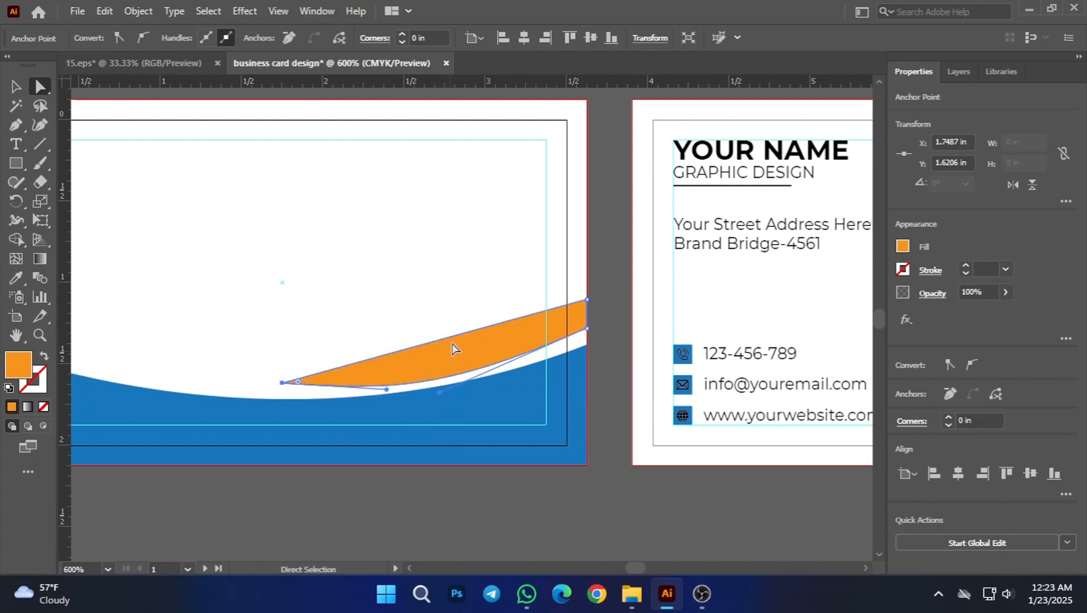
Step: Add an anchor point midway along the orange wedge's straight upper side, and delete the whole wedge
click(16, 124)
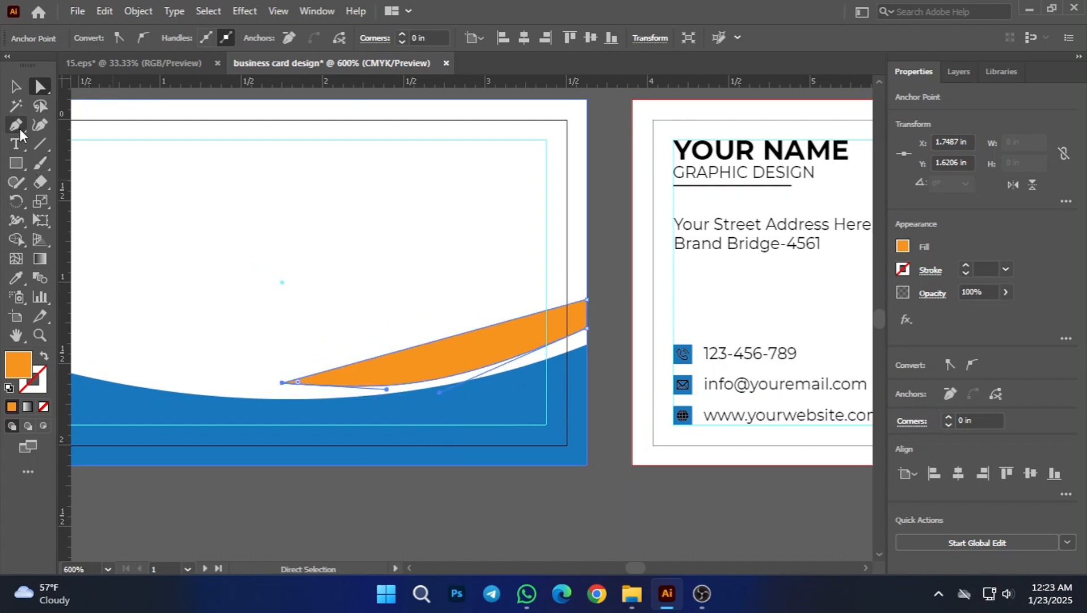
click(451, 338)
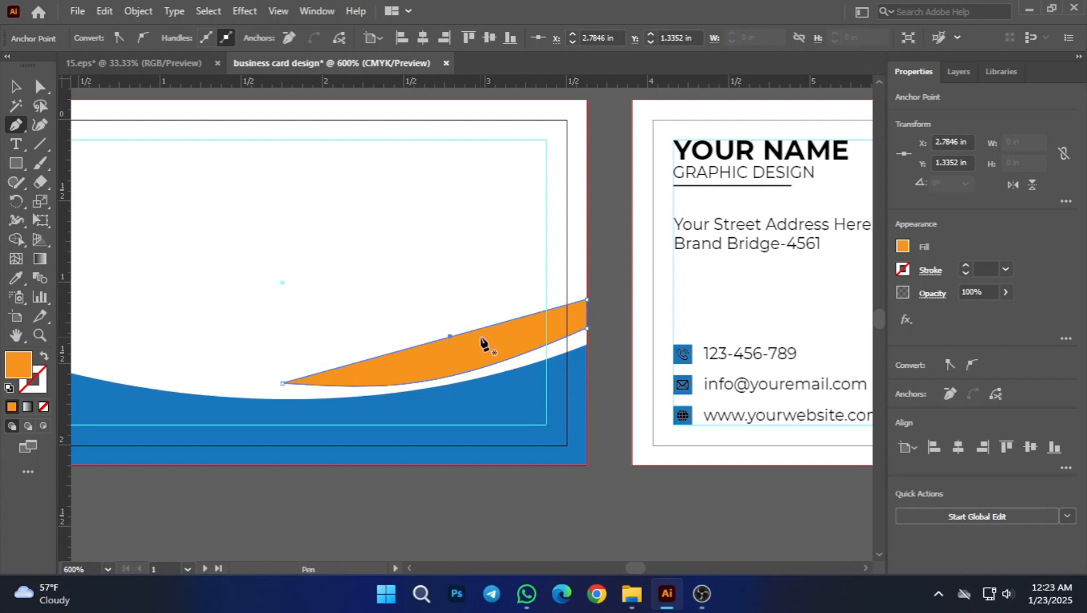
click(14, 86)
click(470, 343)
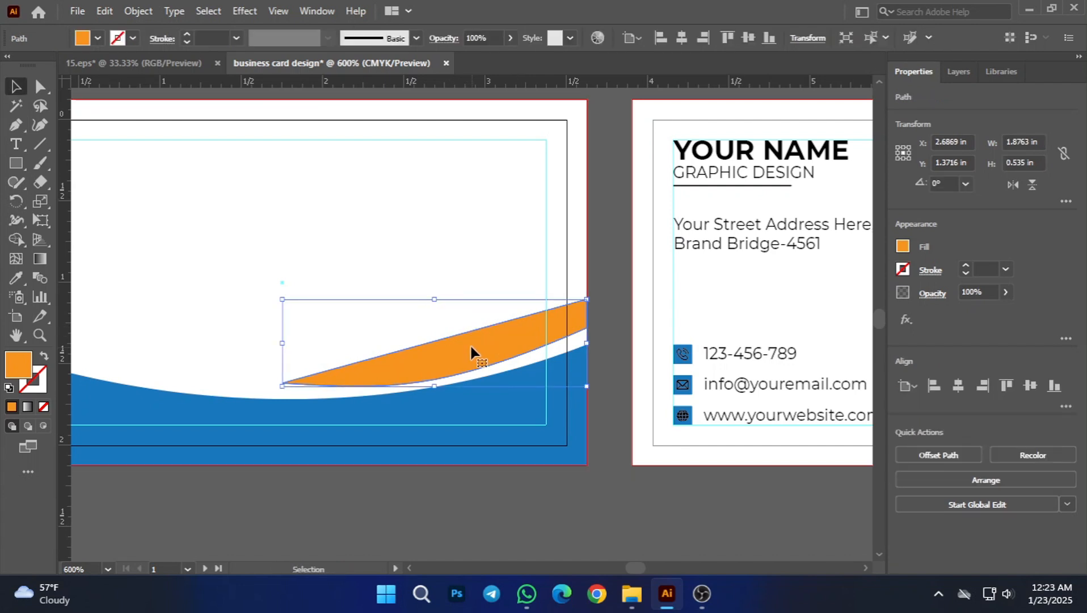
key(Delete)
Step: Draw a closed orange crescent with the Pen tool, from the first card's right bleed edge to a tip at X 1.75 in, Y 1.57 in
scroll(462, 336, down, 1)
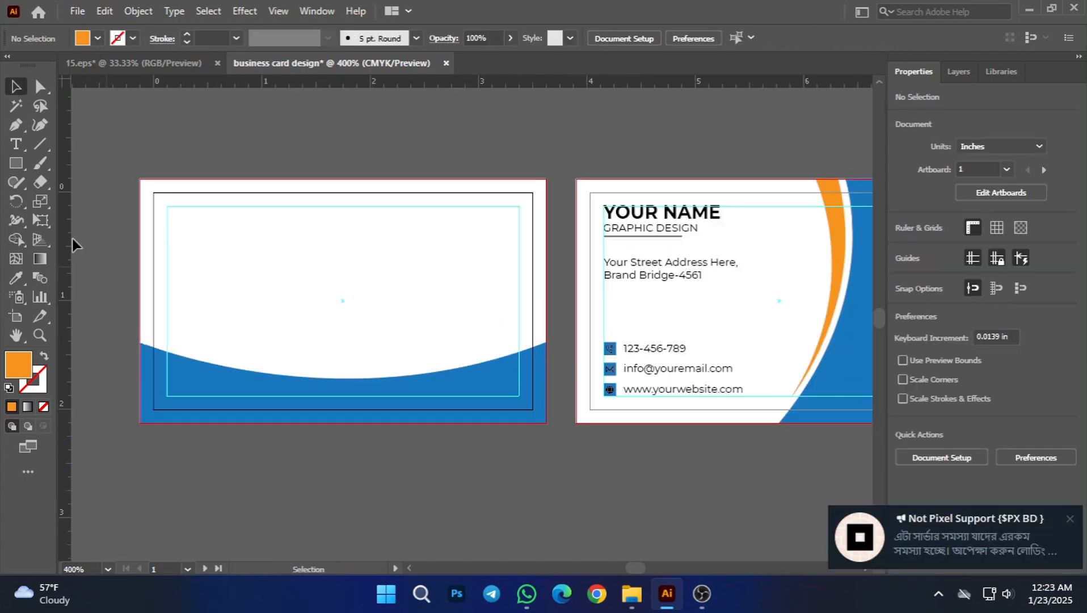
click(17, 125)
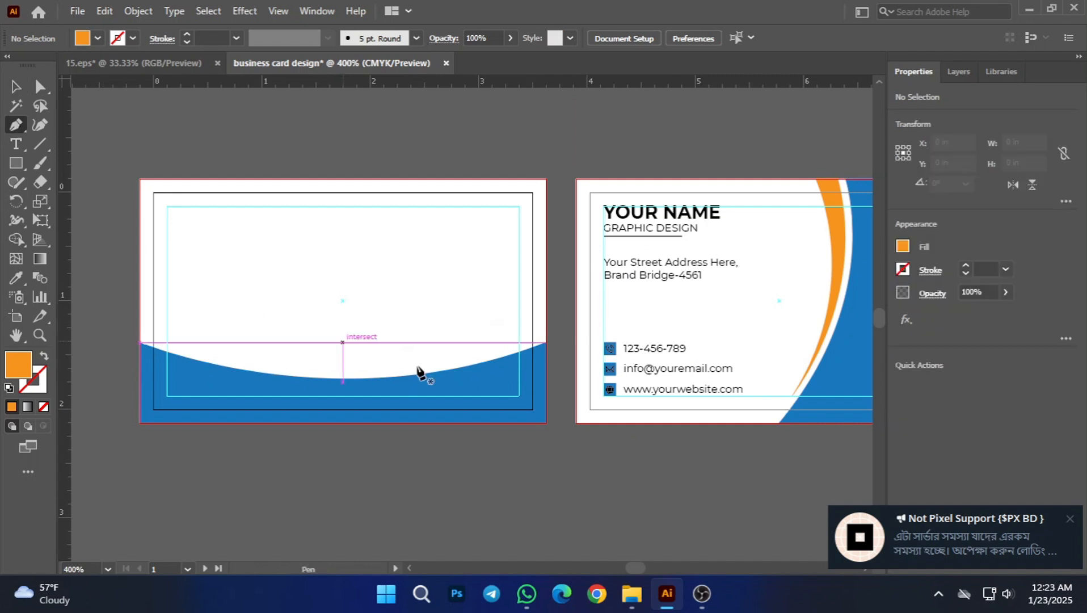
click(545, 307)
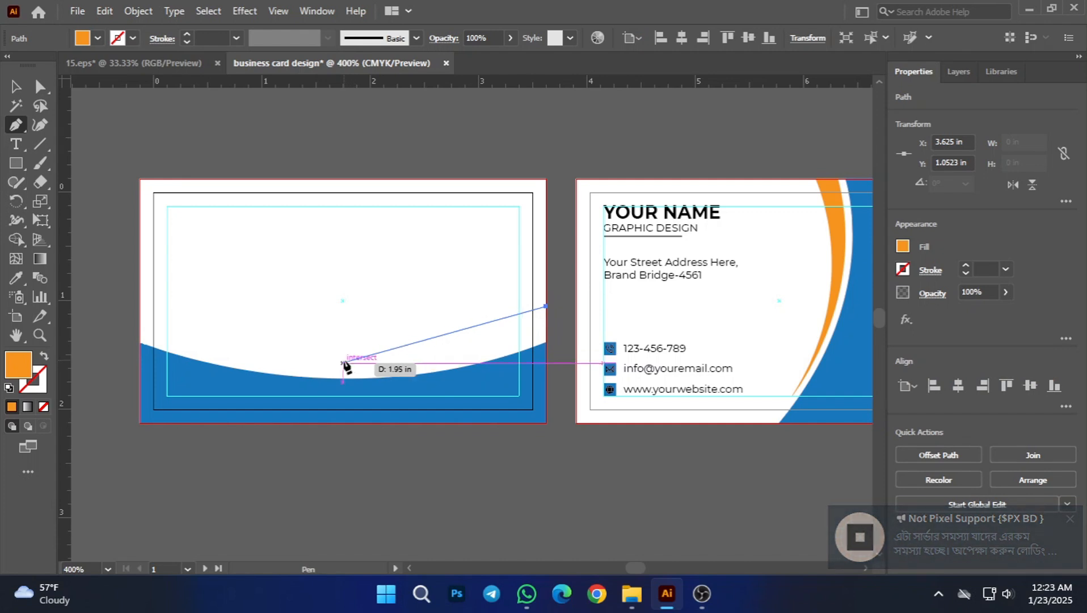
drag(343, 363, 234, 360)
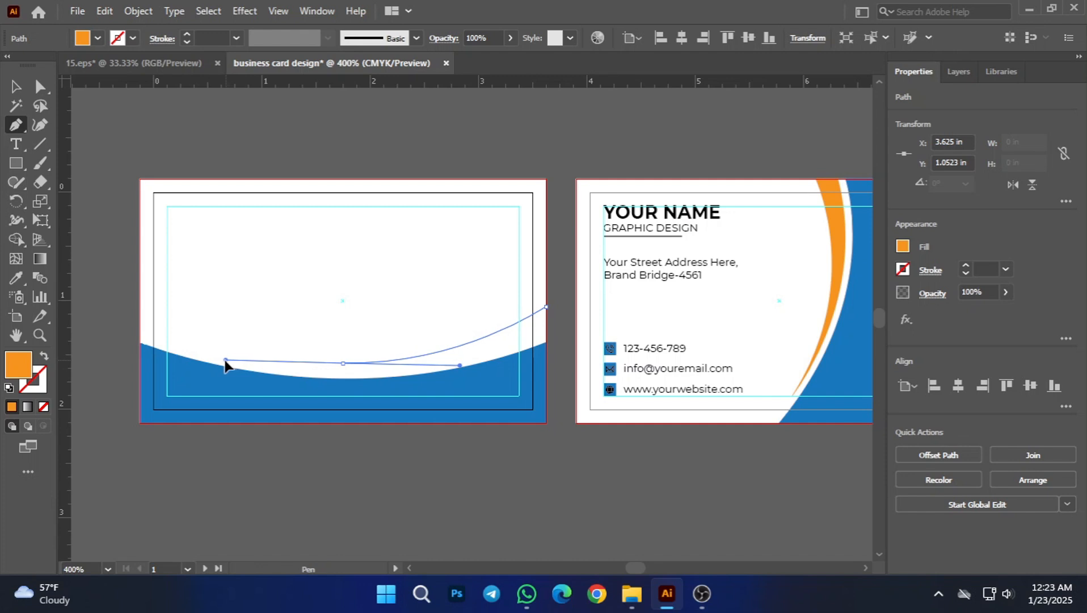
drag(225, 360, 224, 360)
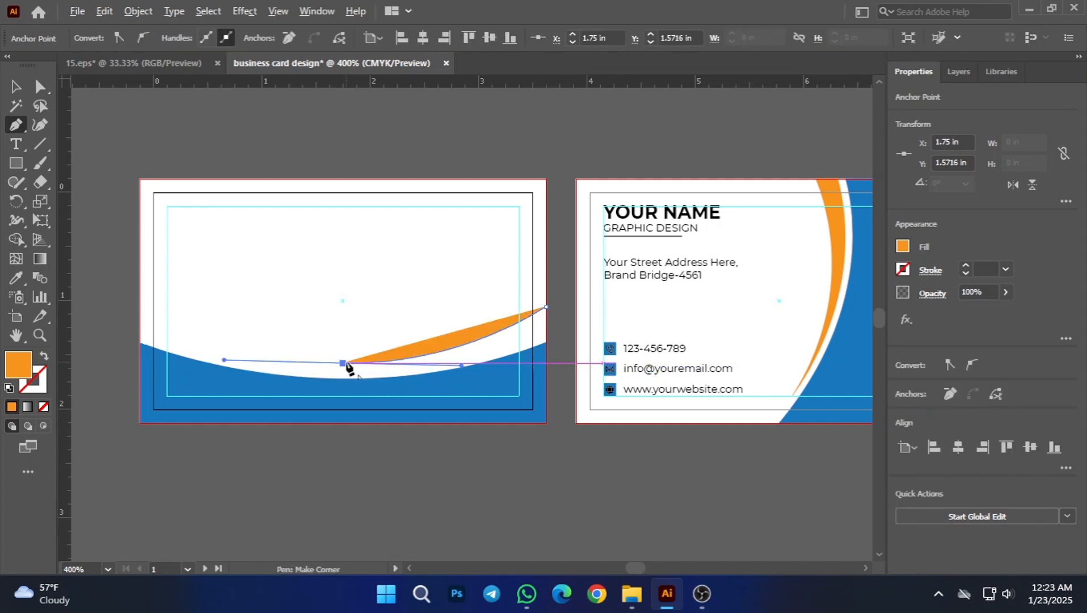
click(345, 363)
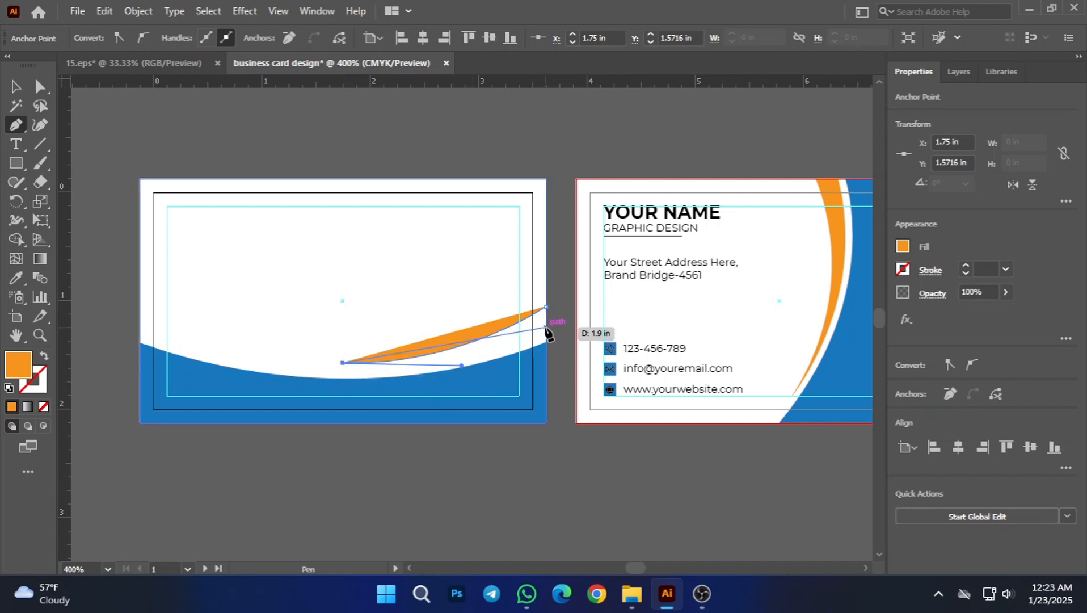
drag(546, 328, 621, 287)
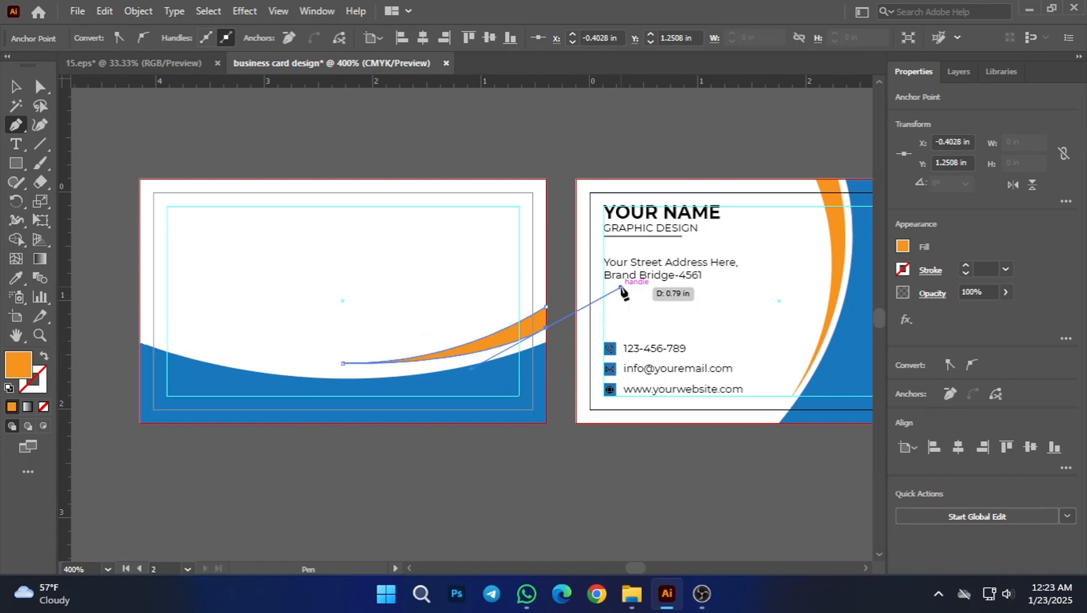
click(547, 308)
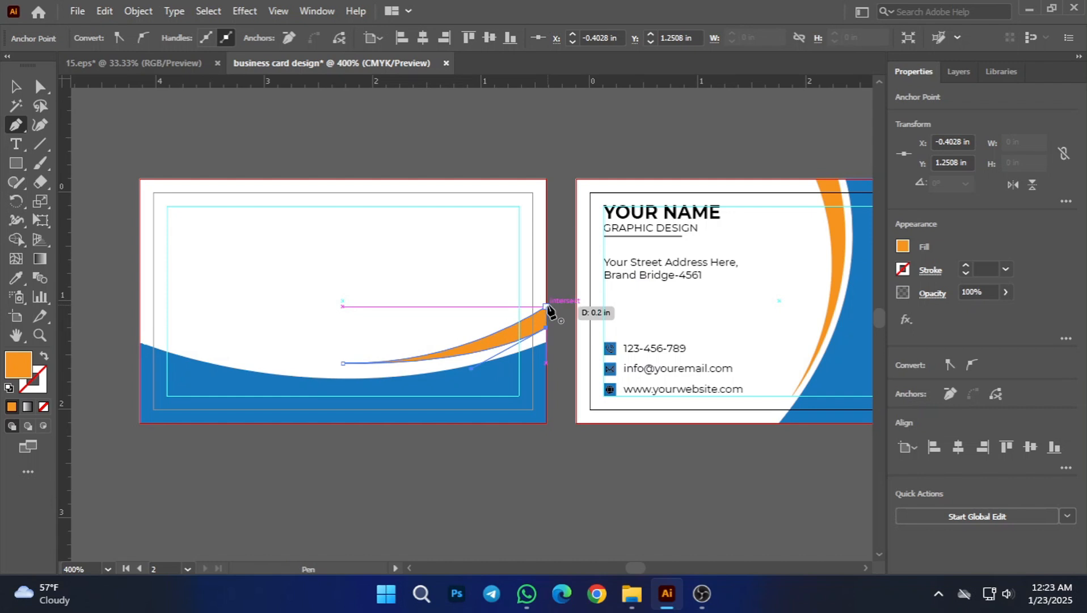
click(547, 307)
click(12, 88)
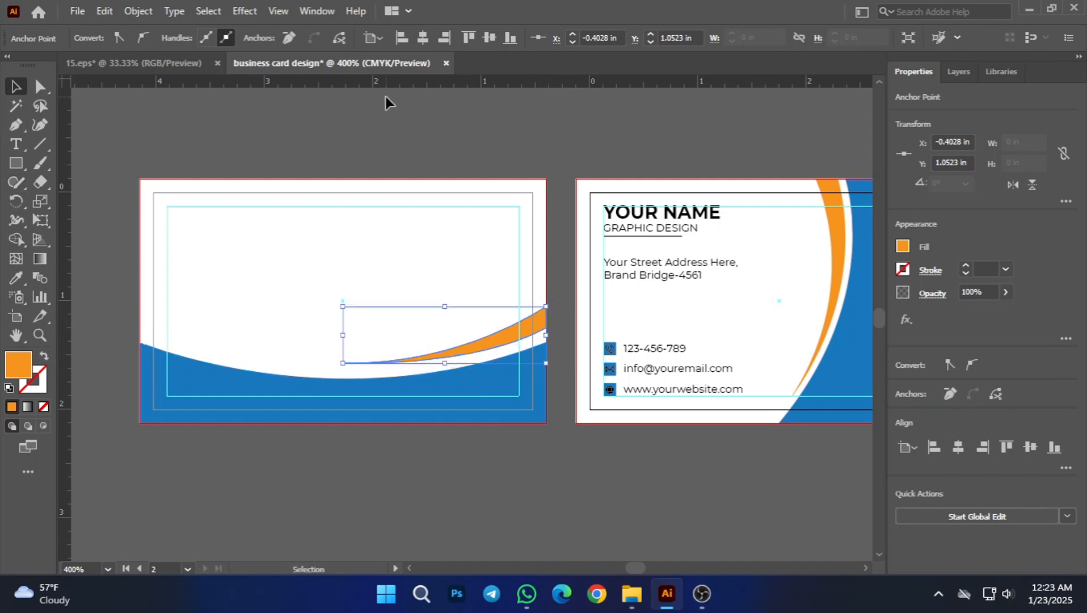
click(384, 101)
Step: Move the orange crescent down to Y 1.383 in, closer to the first card's blue curve
scroll(480, 336, down, 2)
scroll(449, 402, up, 2)
drag(610, 374, 583, 402)
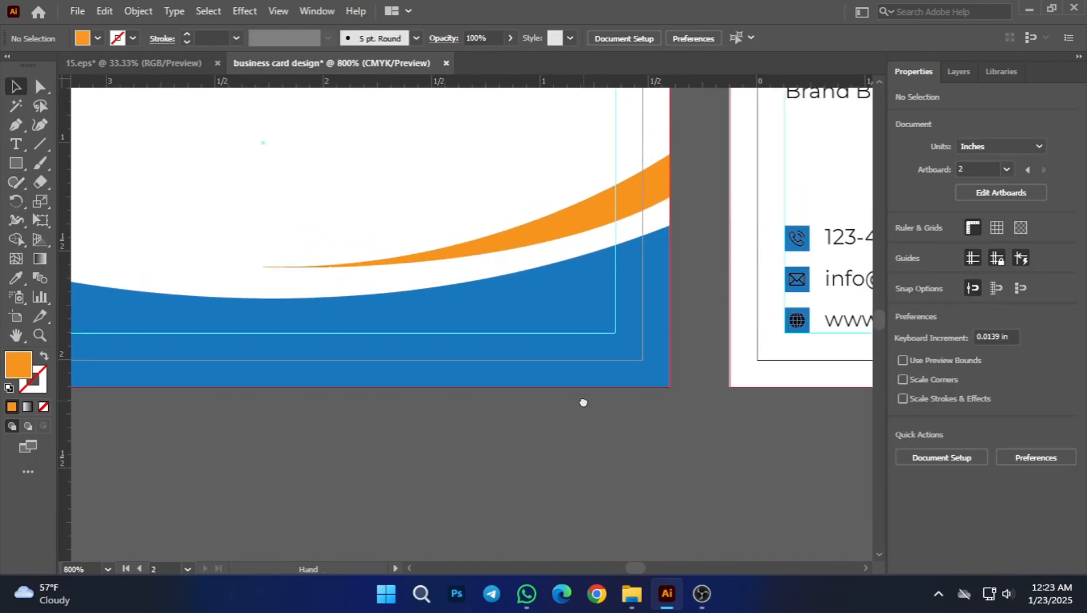
scroll(511, 488, down, 1)
click(527, 300)
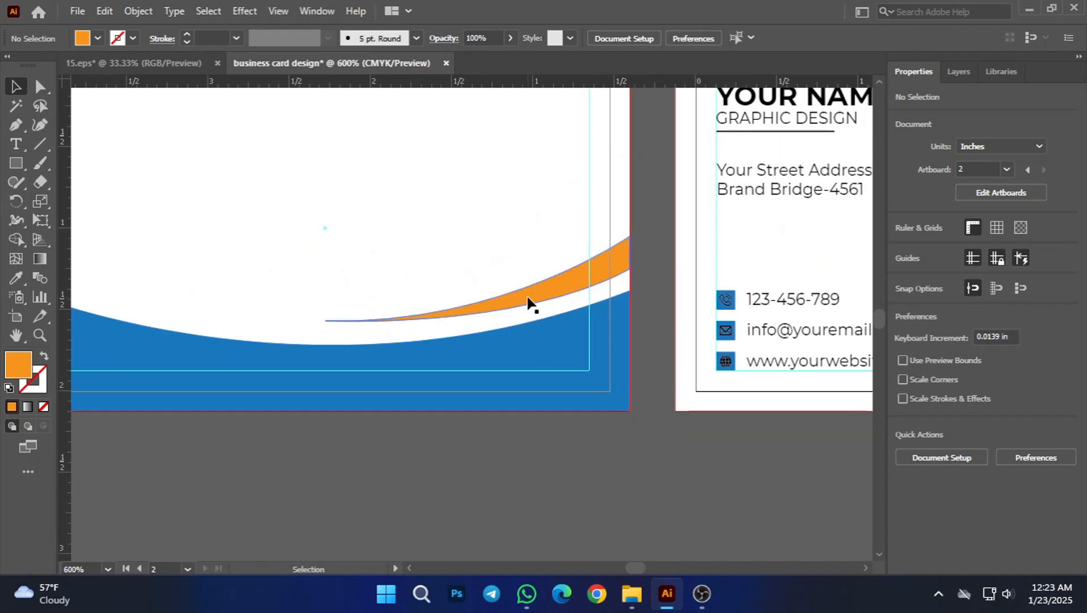
drag(601, 276, 598, 286)
click(605, 396)
scroll(610, 382, up, 1)
click(634, 475)
scroll(618, 431, right, 1)
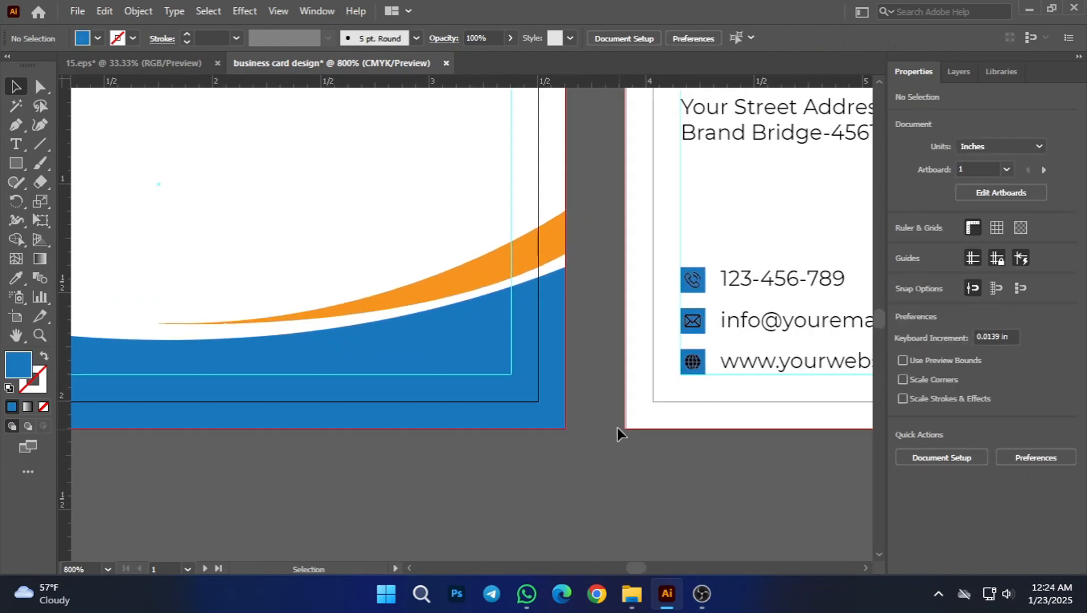
scroll(612, 344, up, 1)
Step: Lower the orange crescent's bottom-right anchor point to Y 1.383 in, where the blue curve meets the bleed edge
click(538, 222)
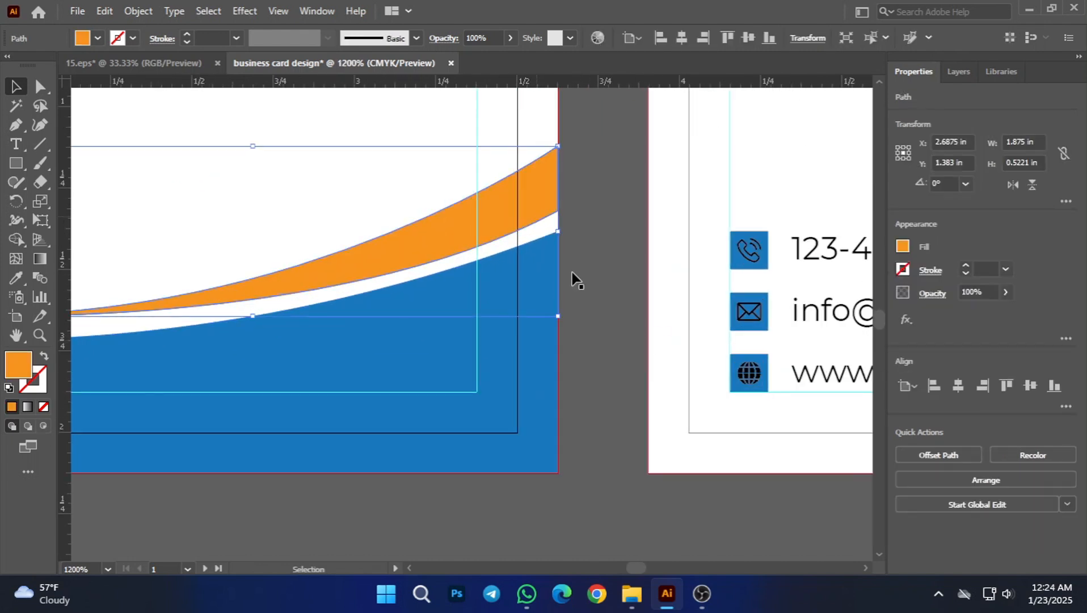
click(40, 86)
click(557, 212)
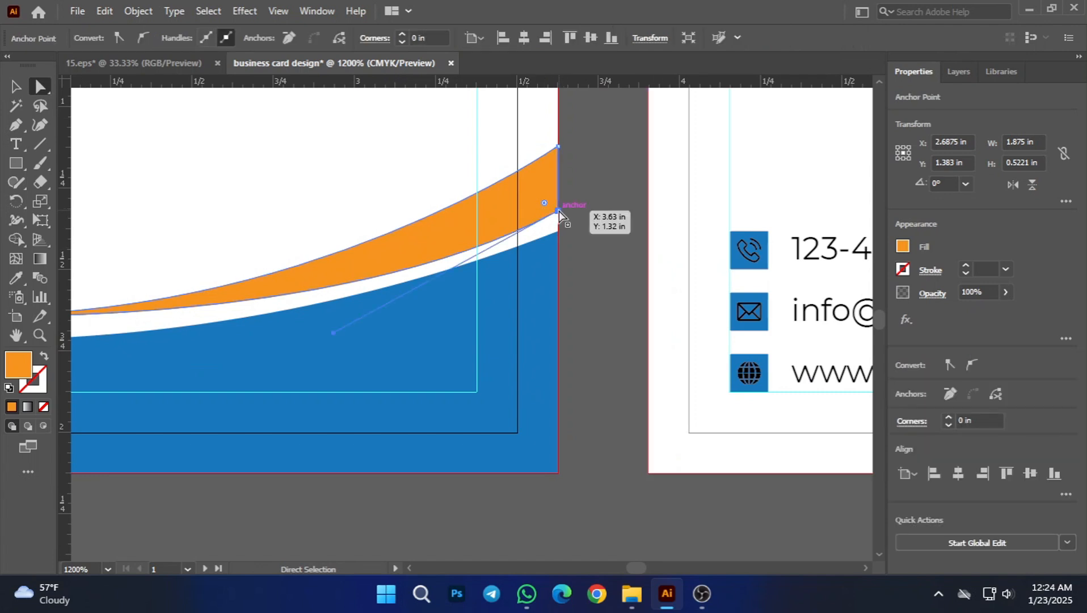
drag(558, 215, 558, 231)
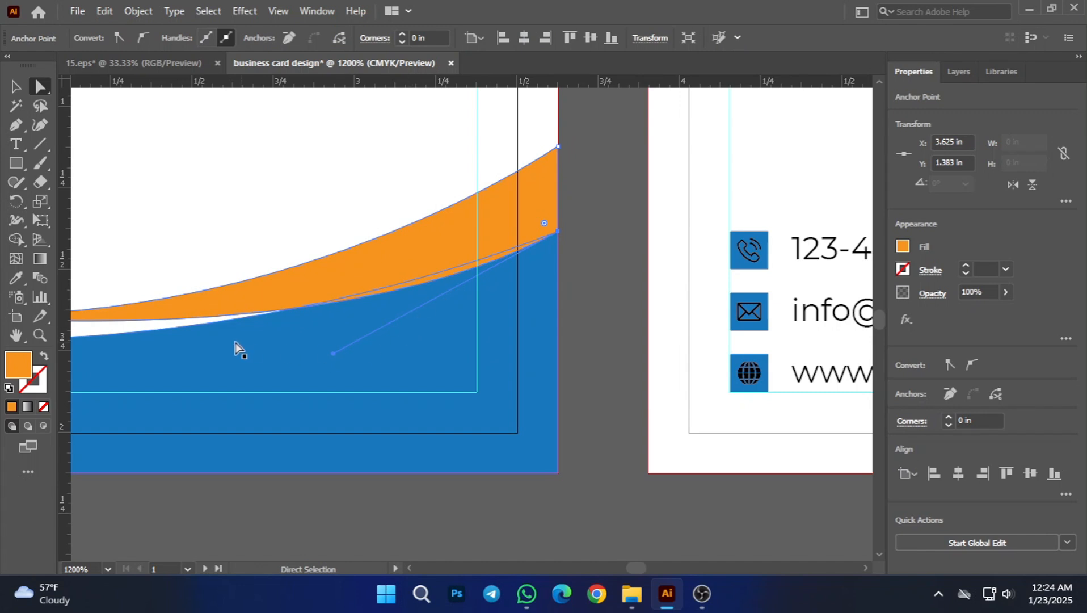
Step: Lower the orange crescent's left tip onto the blue curve at X 1.75 in, Y 1.7183 in
scroll(372, 374, down, 1)
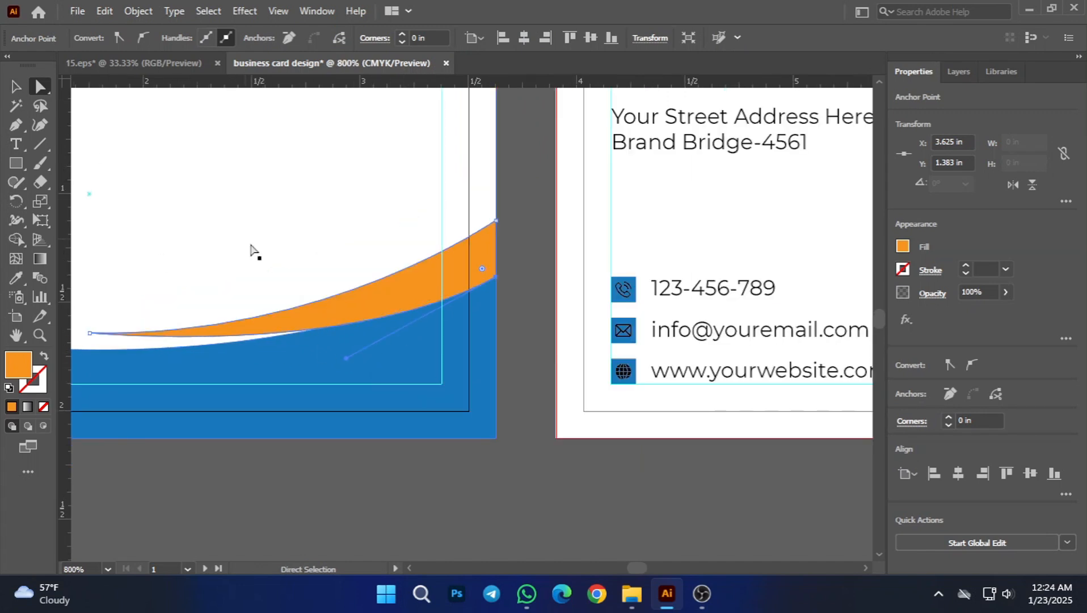
drag(205, 342, 342, 329)
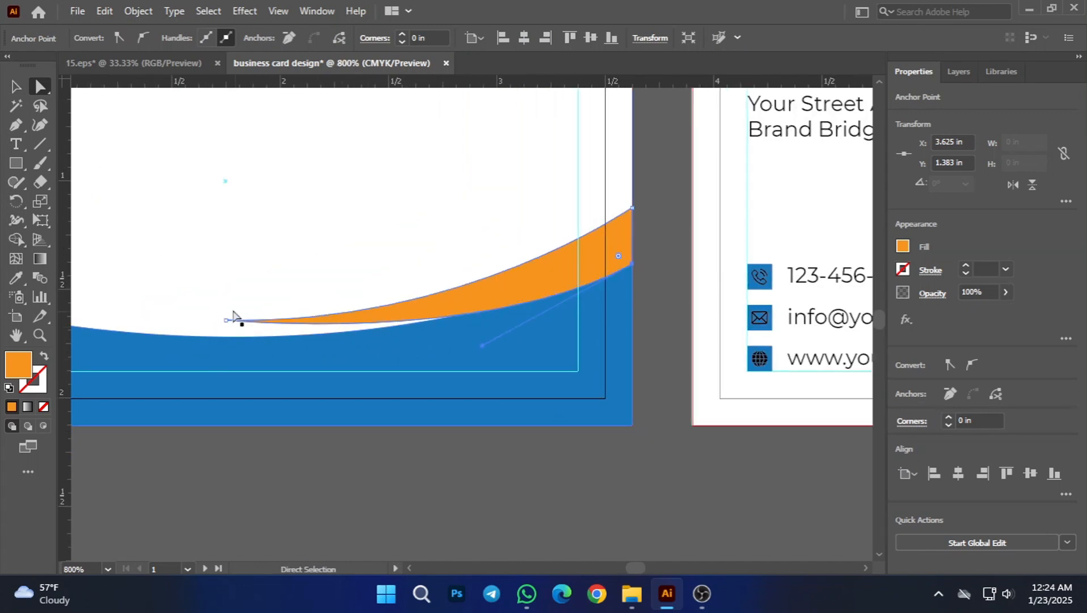
click(226, 321)
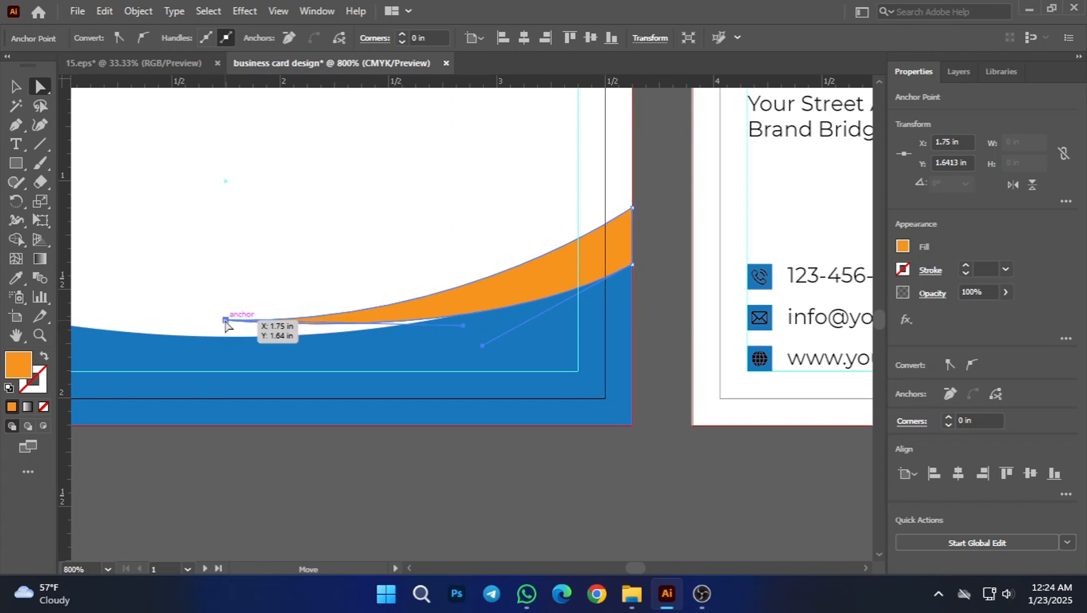
drag(225, 321, 228, 333)
scroll(228, 334, up, 5)
scroll(477, 343, down, 8)
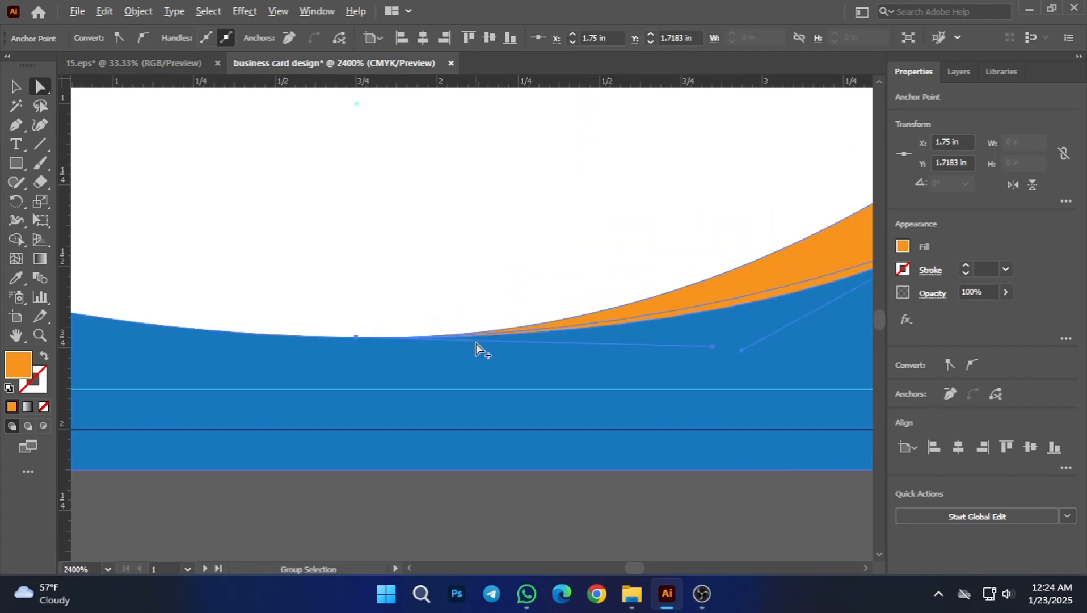
Step: Adjust the curve handles at the crescent's lower-right corner and left tip so its lower side follows the blue edge
scroll(495, 348, up, 4)
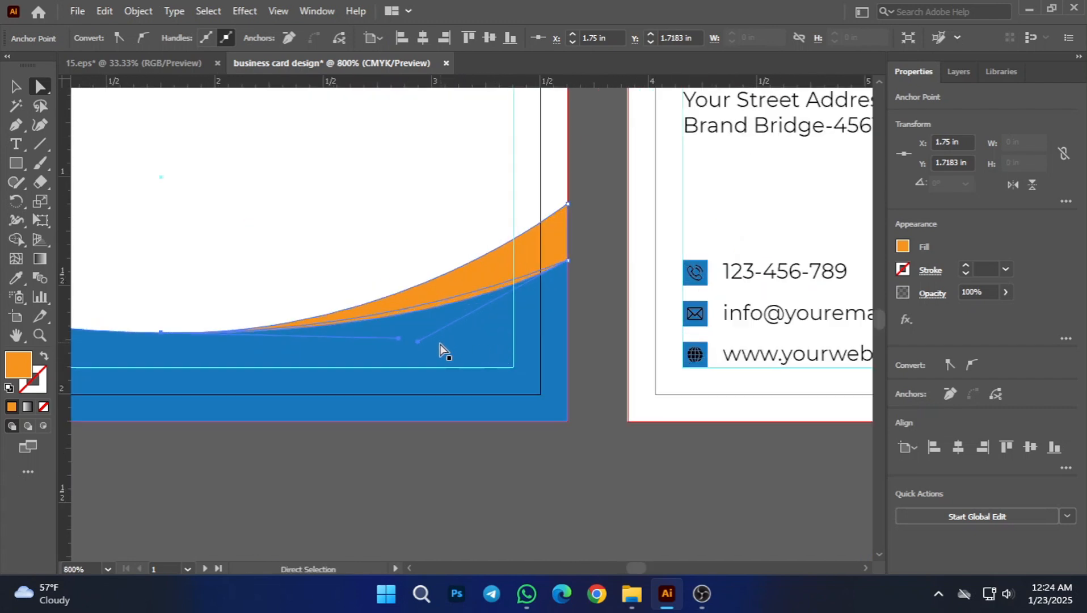
scroll(440, 348, up, 2)
drag(397, 341, 255, 351)
scroll(334, 356, down, 2)
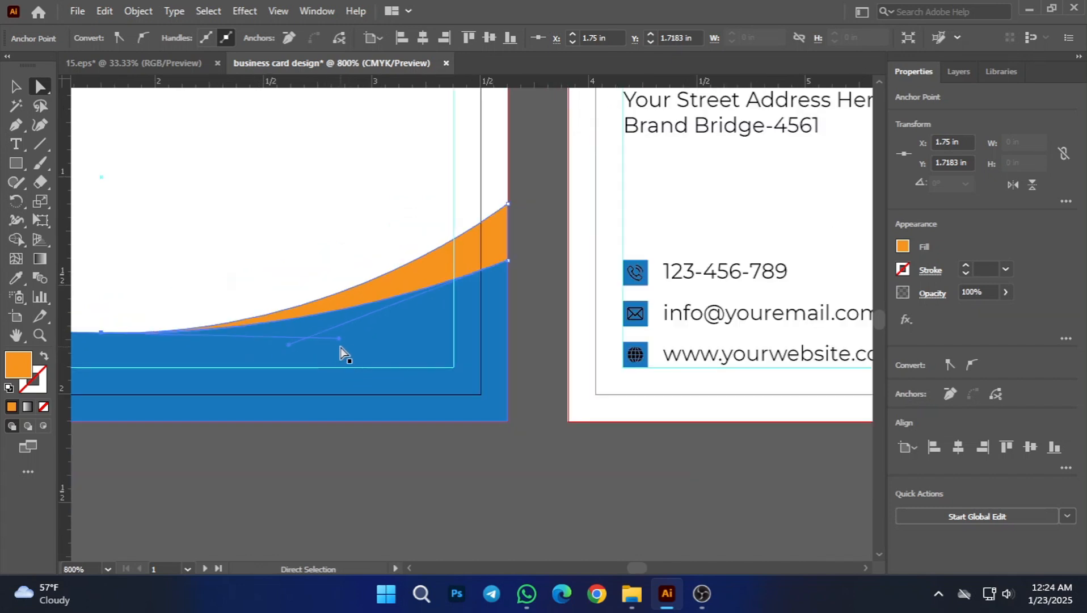
drag(331, 340, 409, 303)
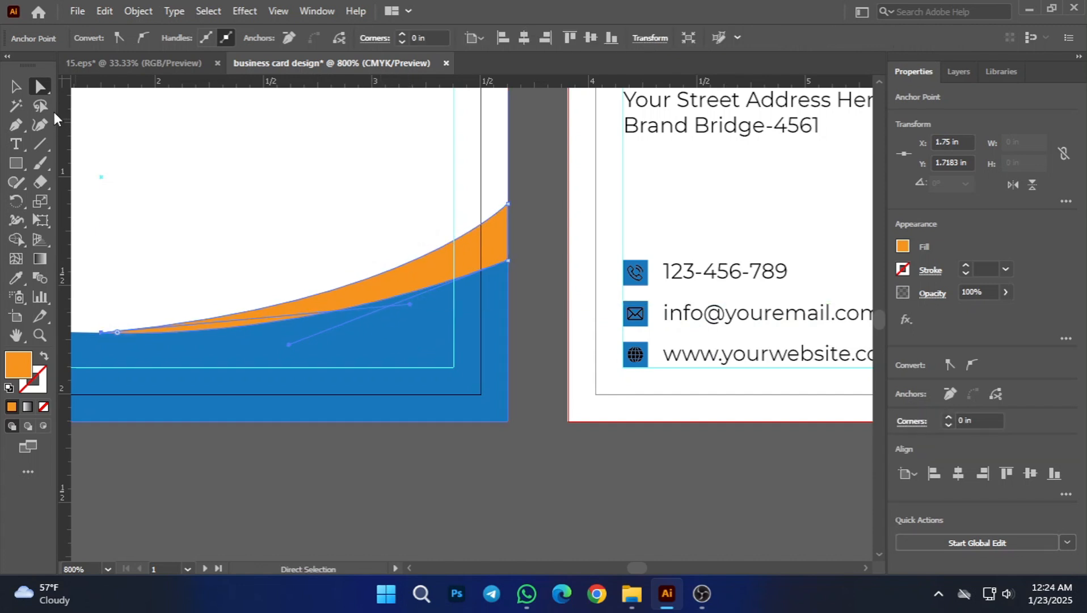
click(15, 86)
click(381, 449)
scroll(441, 453, down, 1)
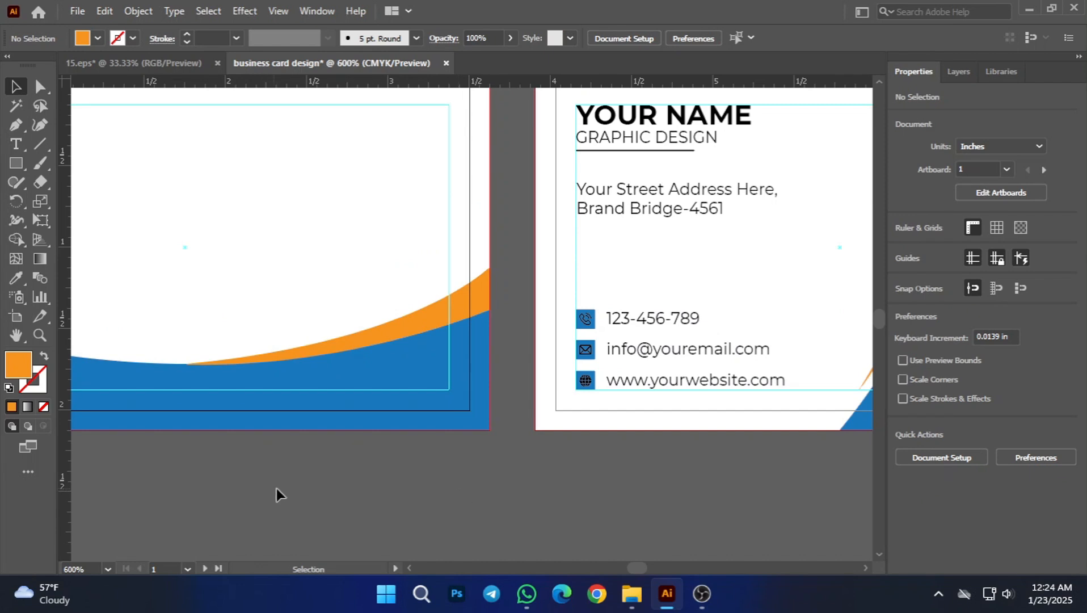
Step: Raise the whole orange crescent to about Y 1.38 in, leaving a thin white gap above the blue curve
scroll(276, 489, down, 3)
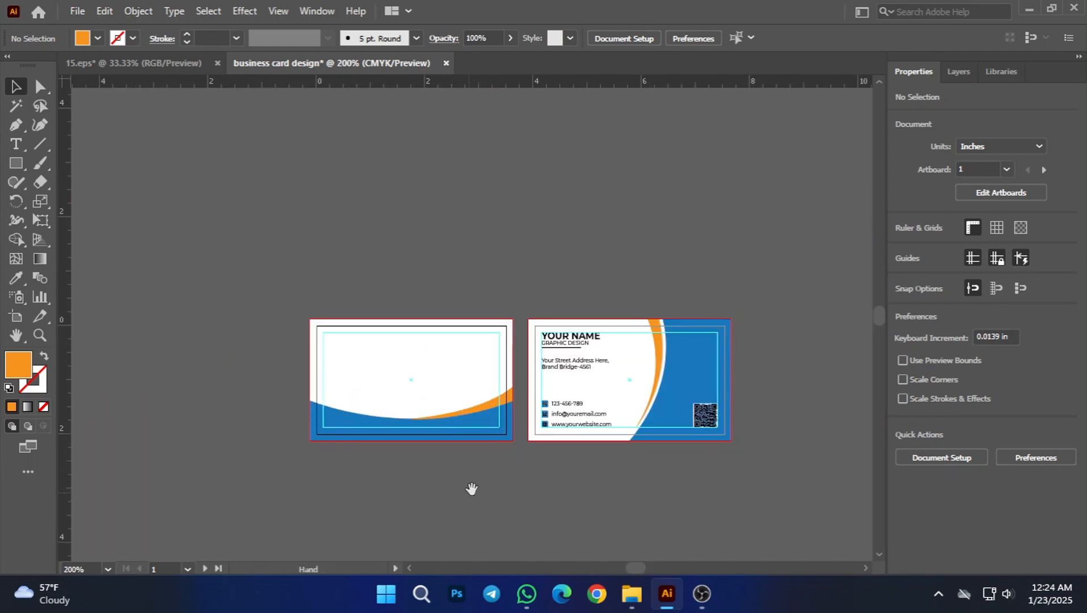
scroll(479, 490, up, 2)
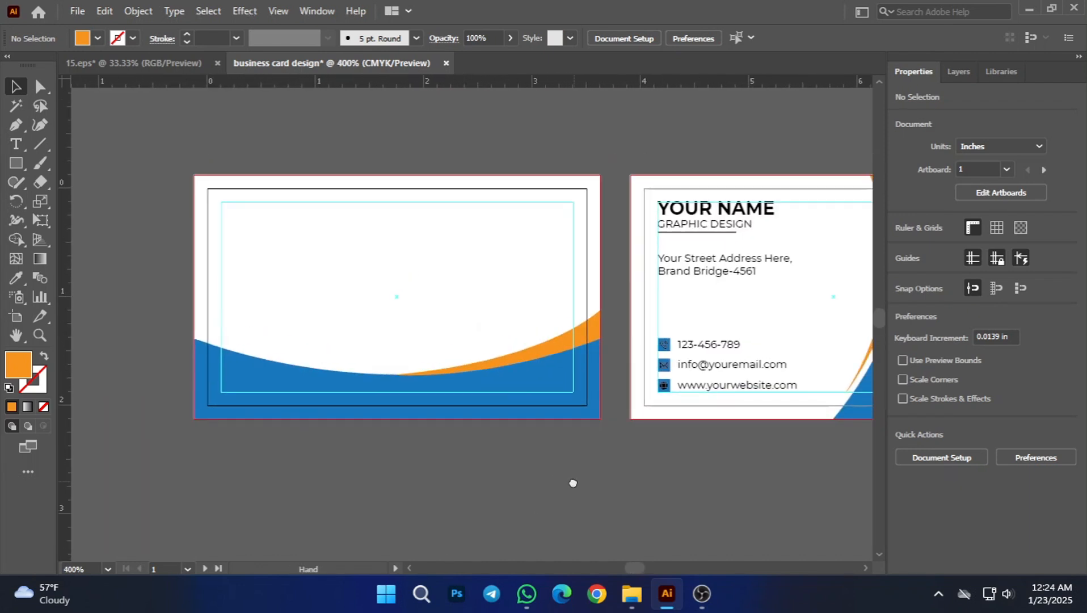
scroll(553, 483, down, 2)
scroll(570, 440, up, 1)
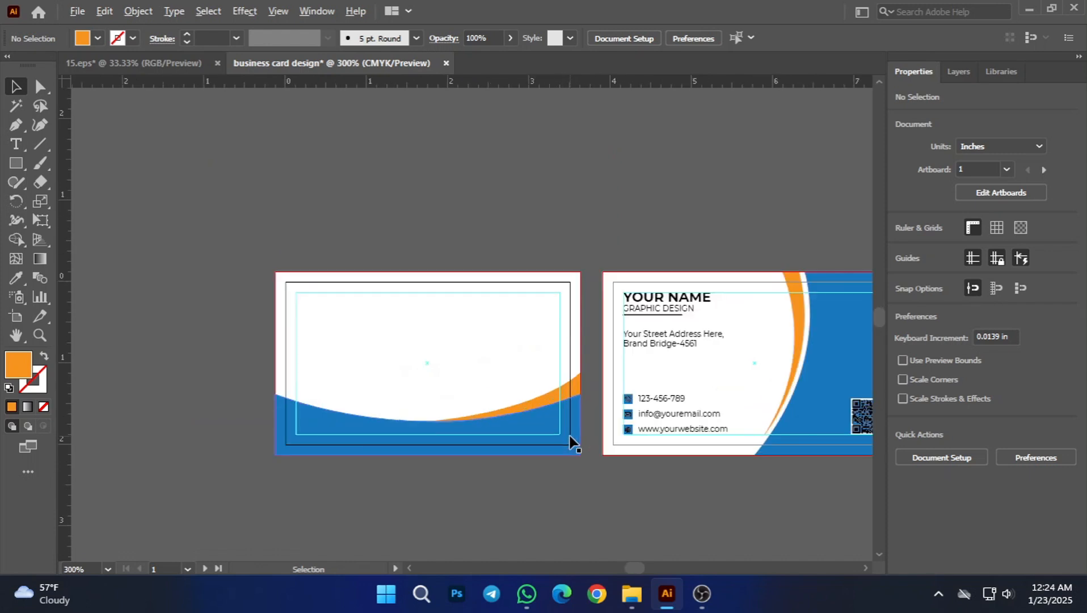
click(551, 399)
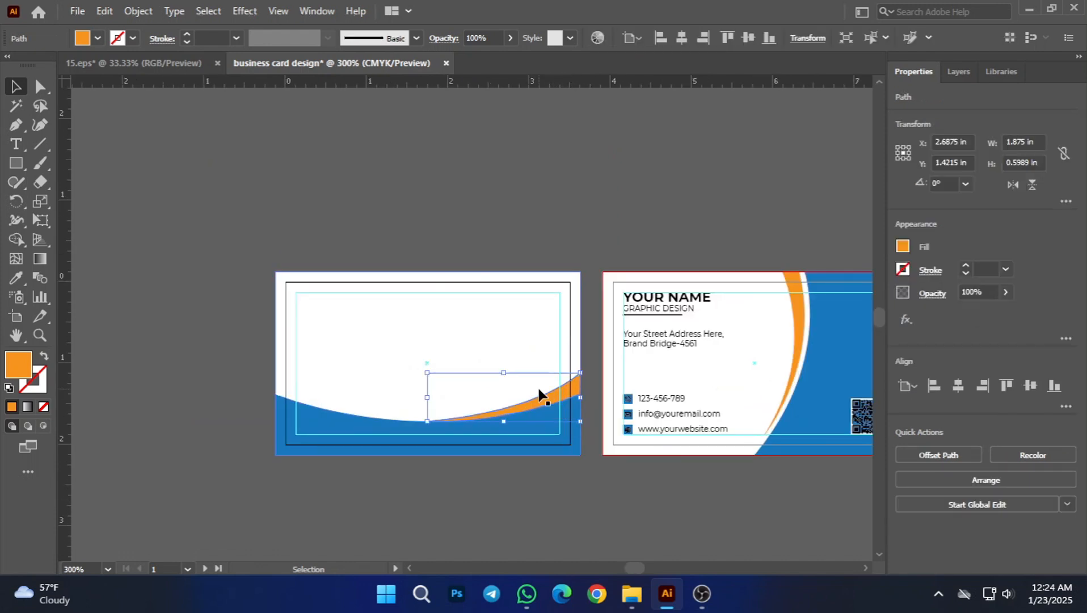
click(545, 488)
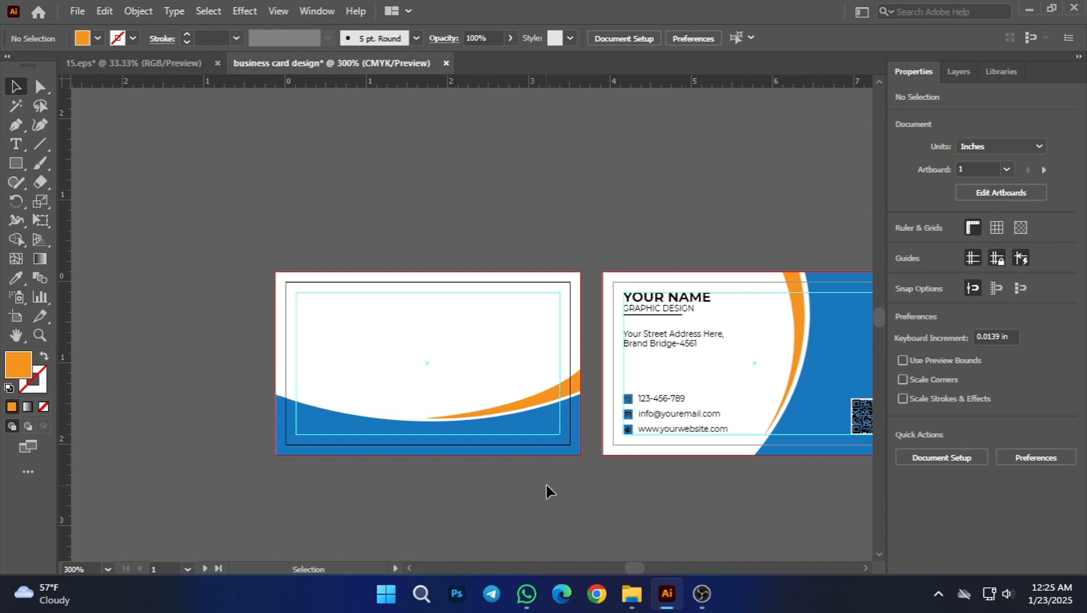
scroll(548, 469, up, 2)
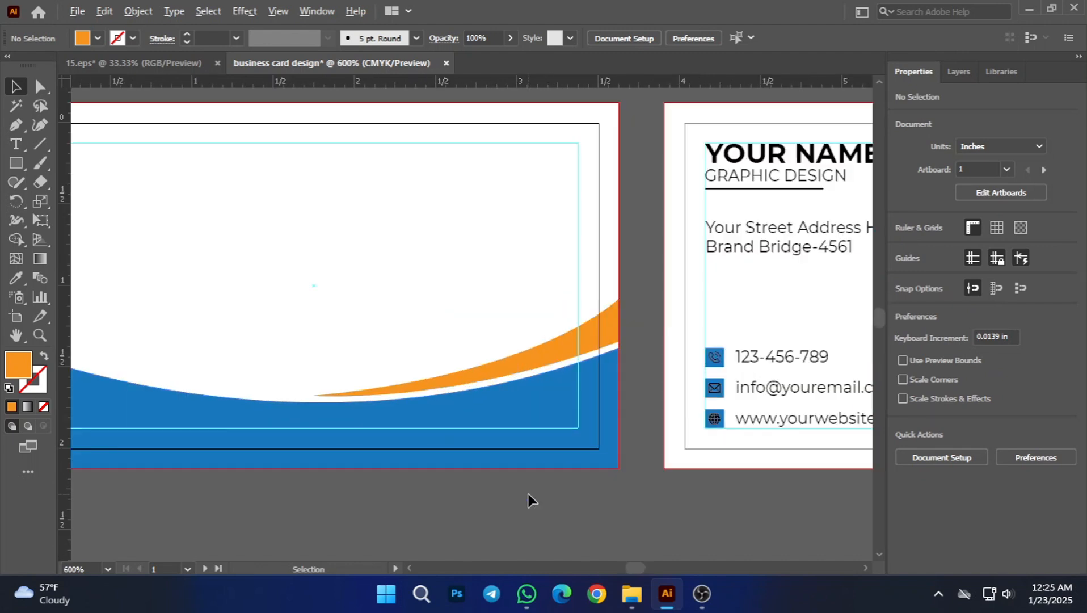
drag(631, 505, 570, 503)
Step: Raise the crescent's upper-right corner to Y 1.0253 in and refine the left tip's curve handle for an even white gap
click(505, 339)
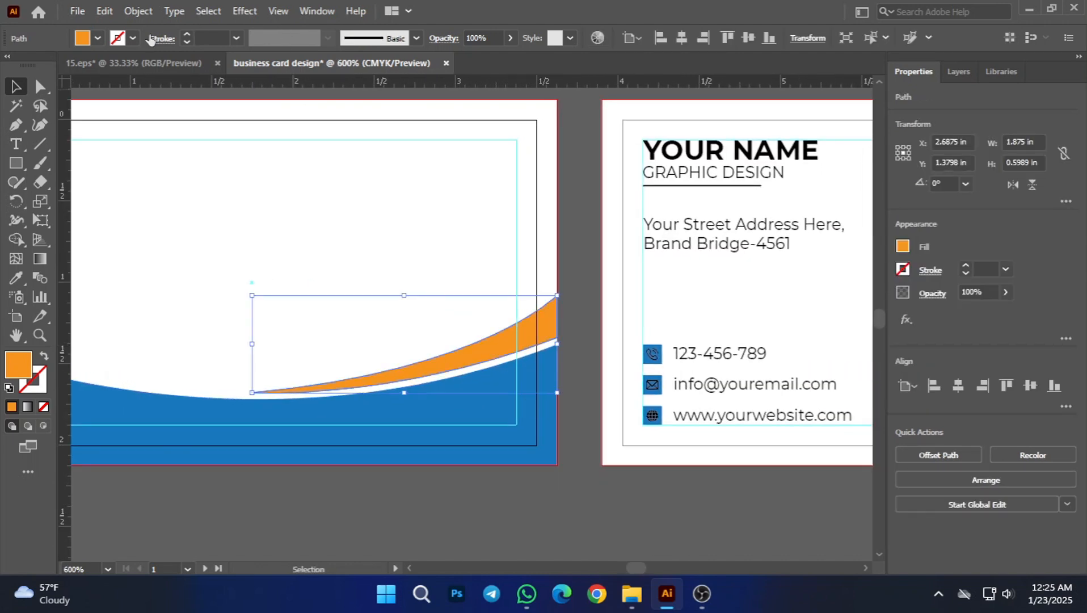
click(39, 87)
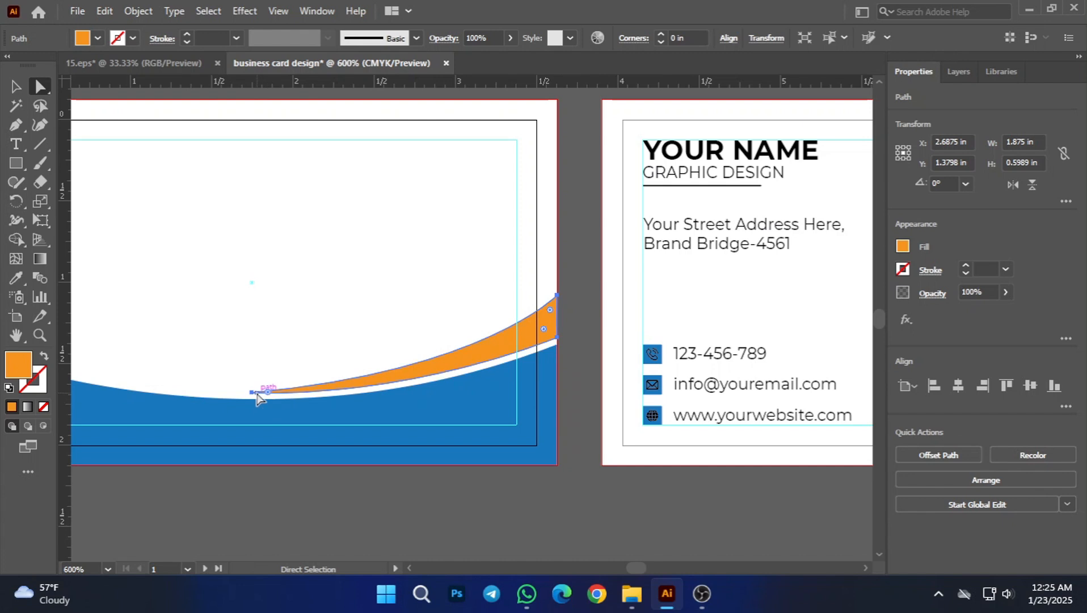
drag(259, 396, 464, 384)
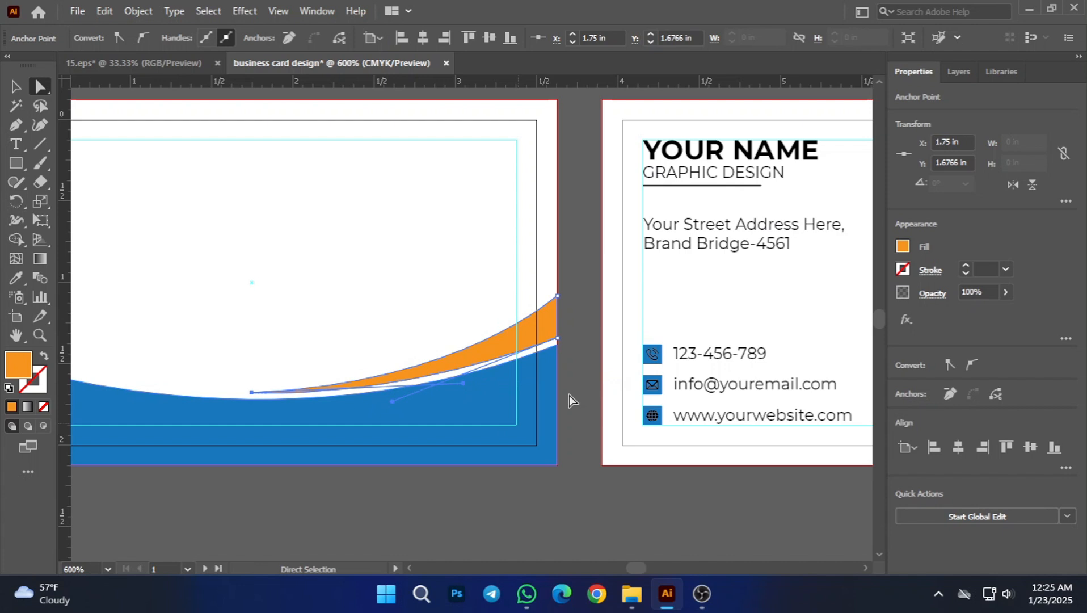
click(559, 298)
mouse_move(559, 298)
mouse_down()
mouse_move(554, 313)
mouse_move(555, 286)
mouse_up()
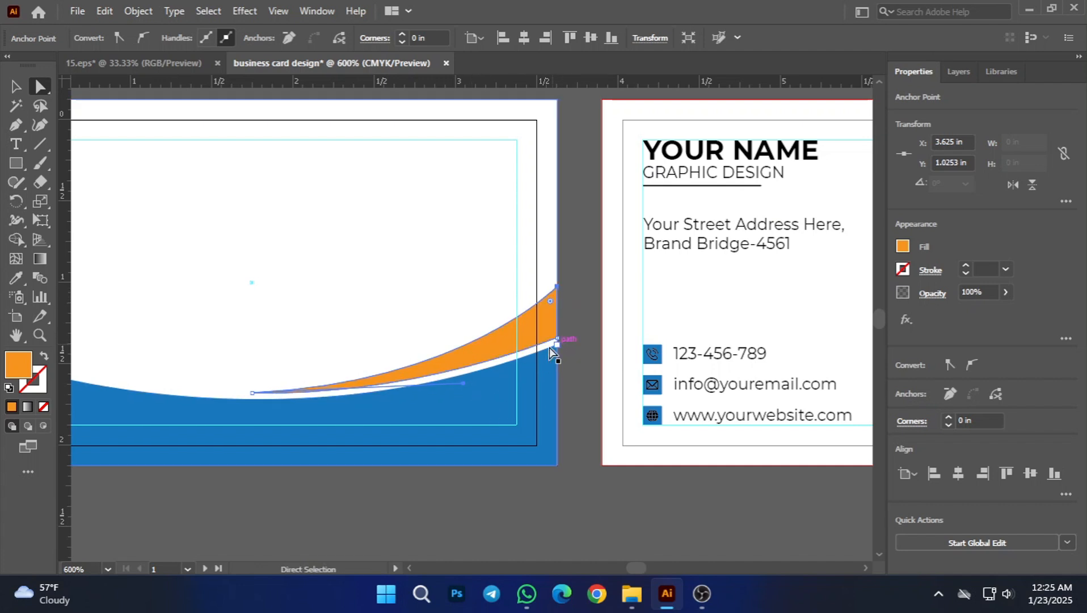
mouse_move(464, 399)
mouse_down()
mouse_move(466, 388)
mouse_move(495, 401)
mouse_move(493, 379)
mouse_move(438, 410)
mouse_move(437, 381)
mouse_move(469, 378)
mouse_up()
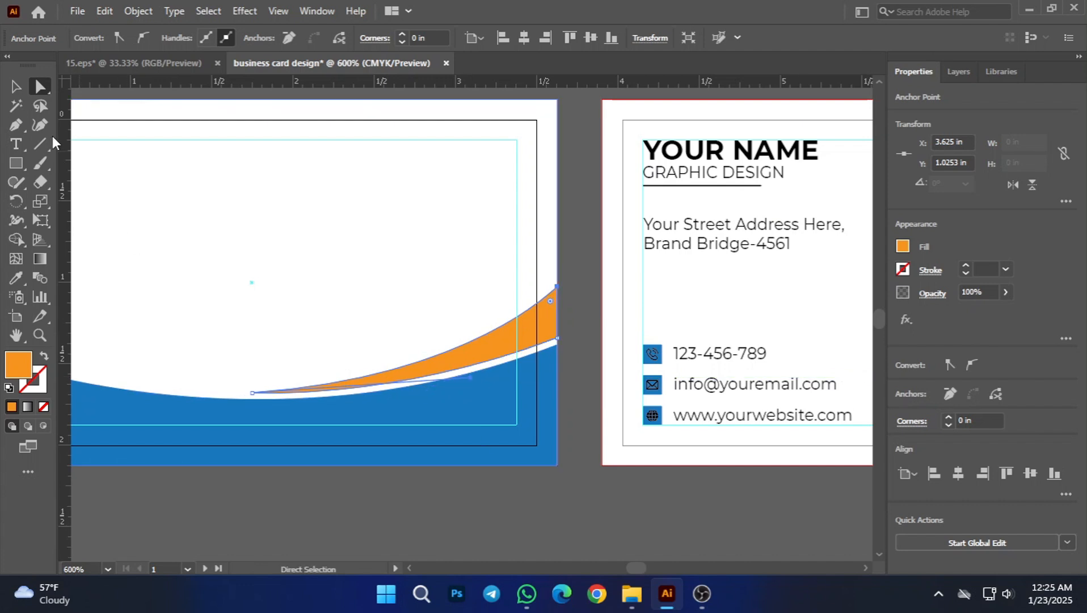
click(15, 86)
click(385, 535)
scroll(385, 535, down, 2)
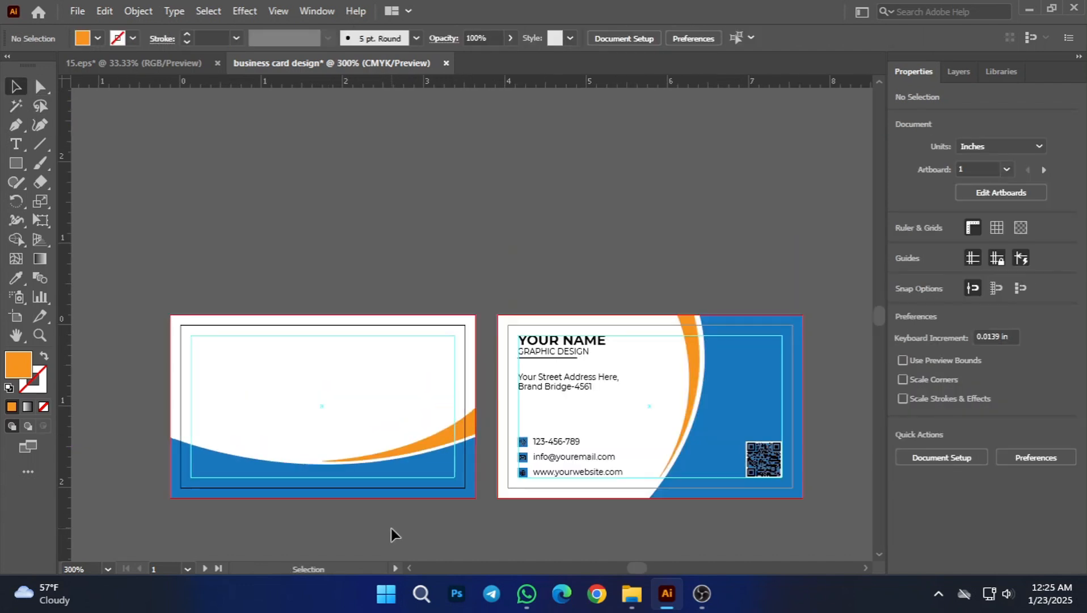
Step: Lower the orange crescent on the first card in small nudges to close the white gap above the blue curve
scroll(420, 510, down, 3)
scroll(454, 481, up, 2)
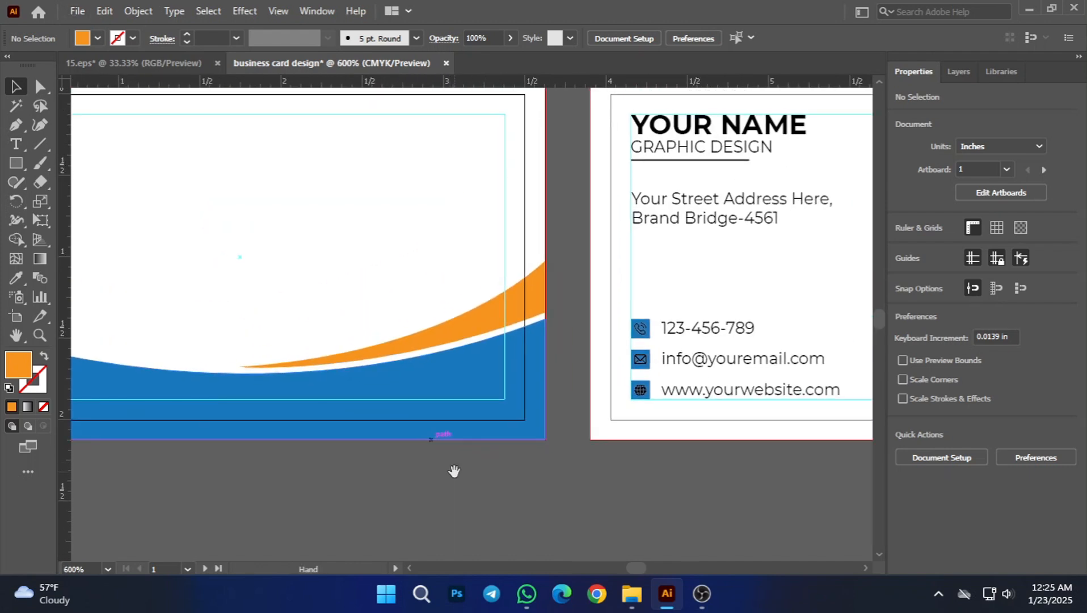
click(469, 334)
key(Down)
key(Down)
key(Down)
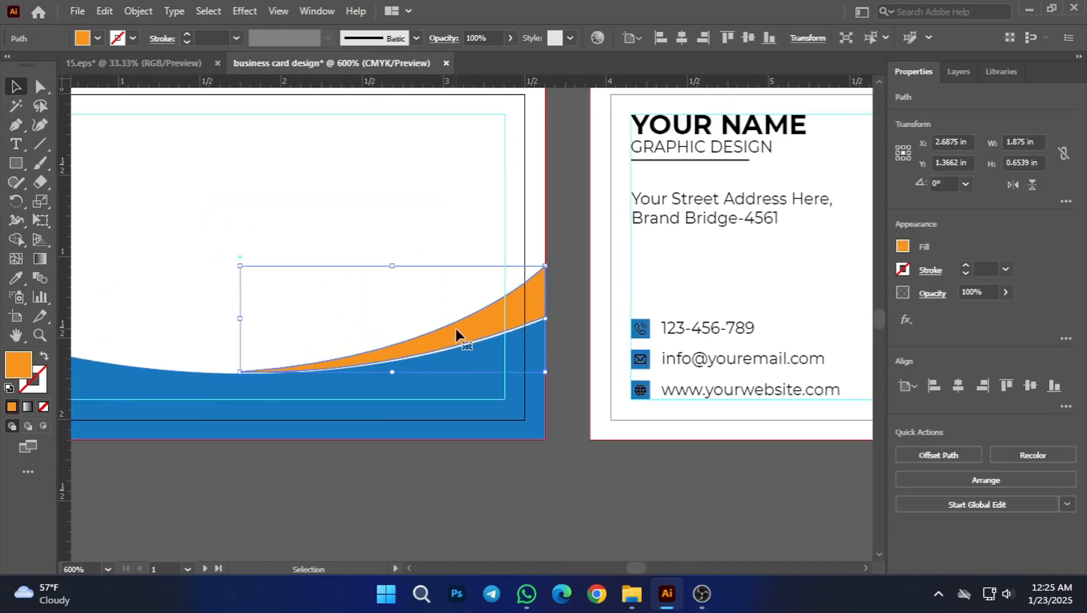
click(477, 514)
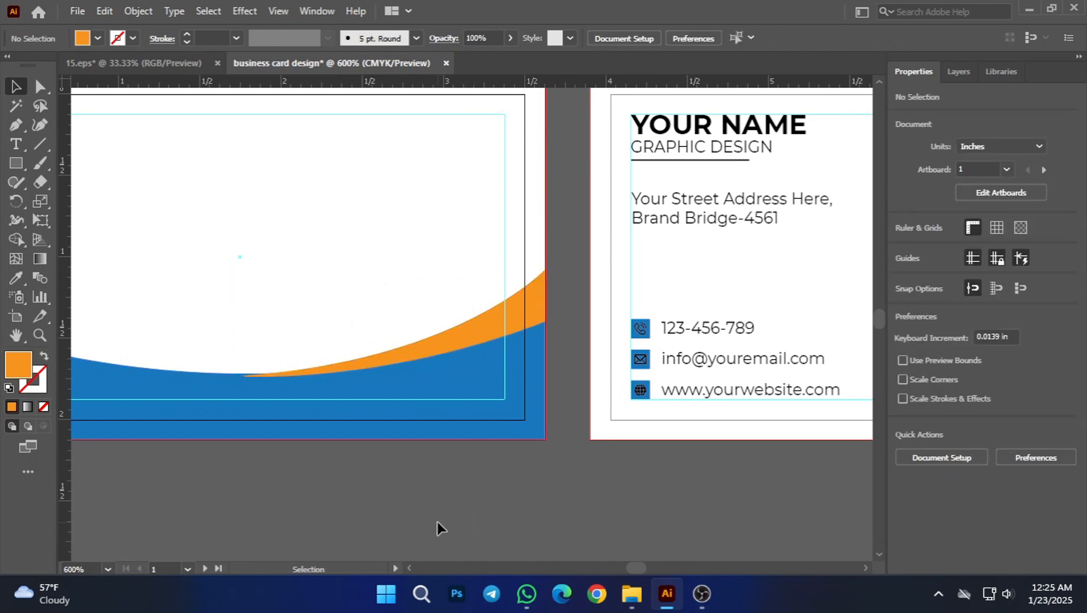
Step: Bring the first card's blue curved shape to the front so it covers the orange crescent's lower edge
scroll(431, 527, up, 1)
click(469, 355)
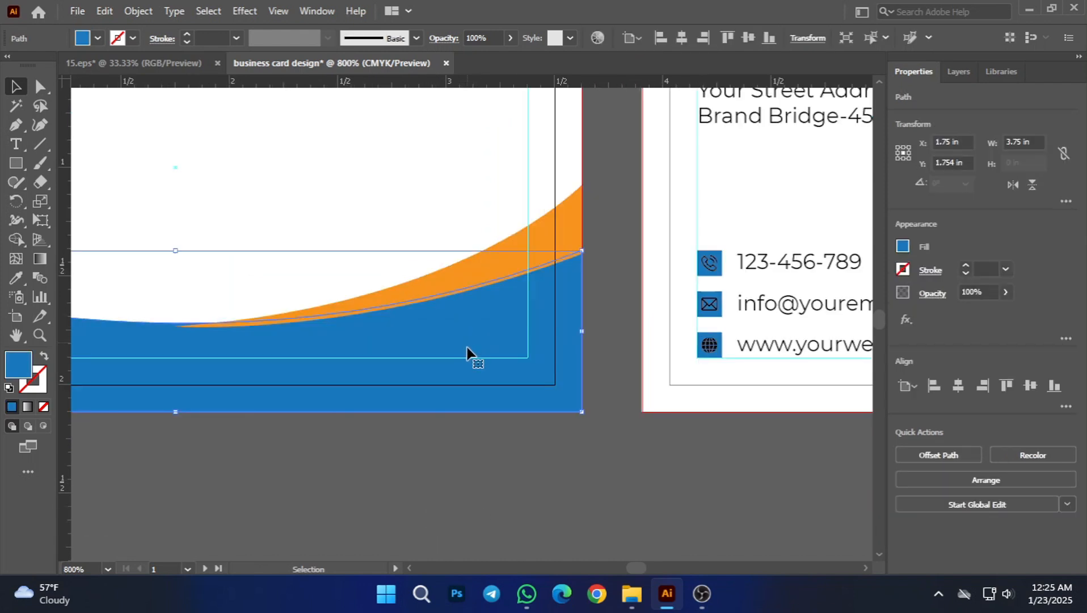
right_click(467, 356)
mouse_move(523, 498)
click(704, 494)
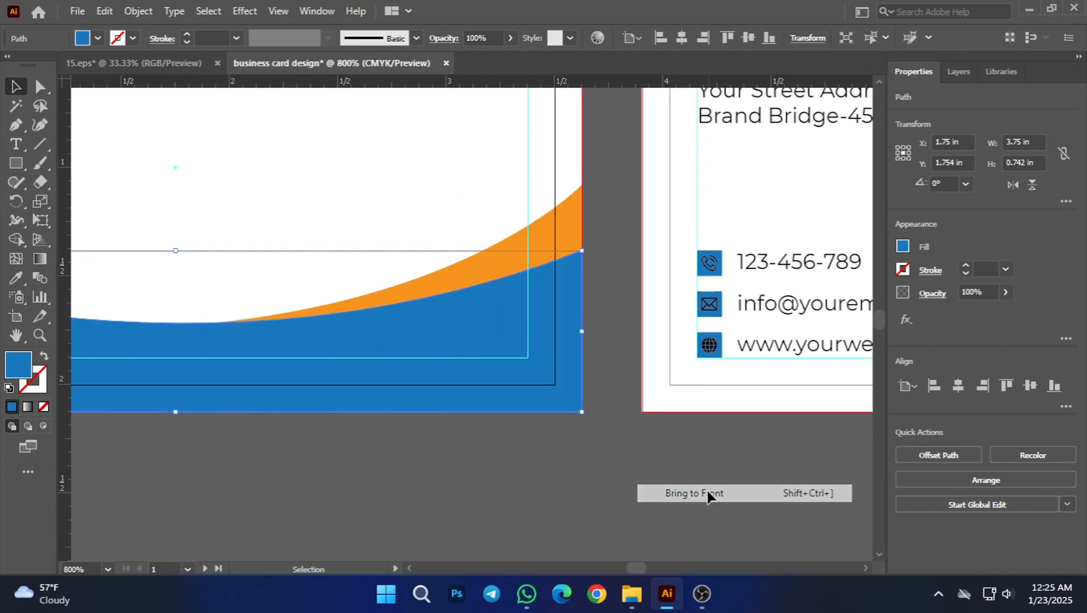
click(505, 515)
scroll(498, 512, down, 2)
scroll(498, 512, down, 1)
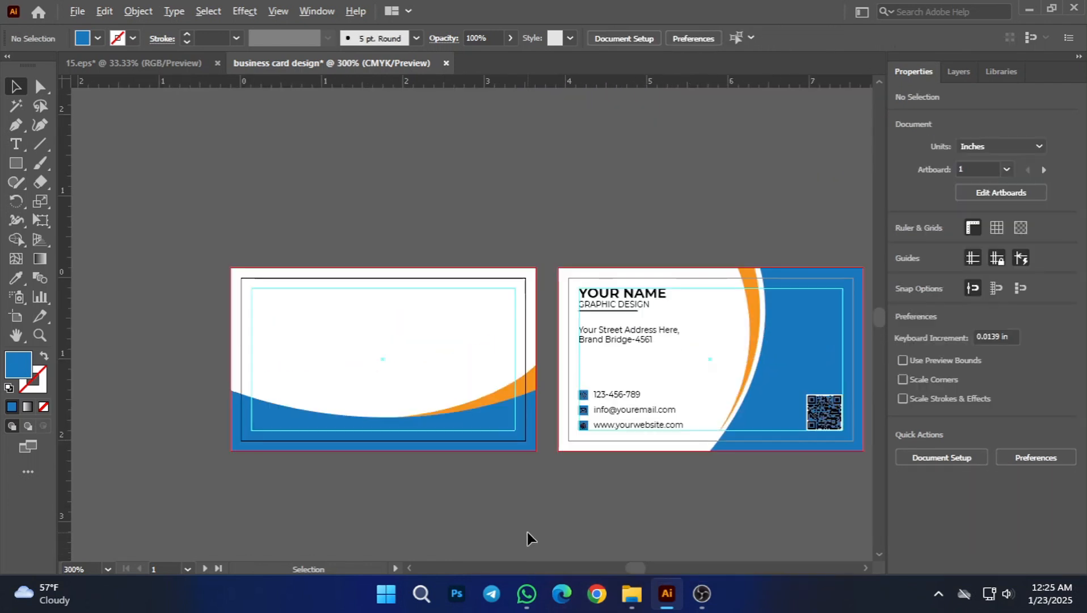
Step: Nudge the second card's orange crescent right to about X 2.19 in so it meets the blue curve without a gap
scroll(527, 536, down, 1)
drag(466, 521, 544, 527)
drag(709, 526, 616, 527)
scroll(487, 466, up, 1)
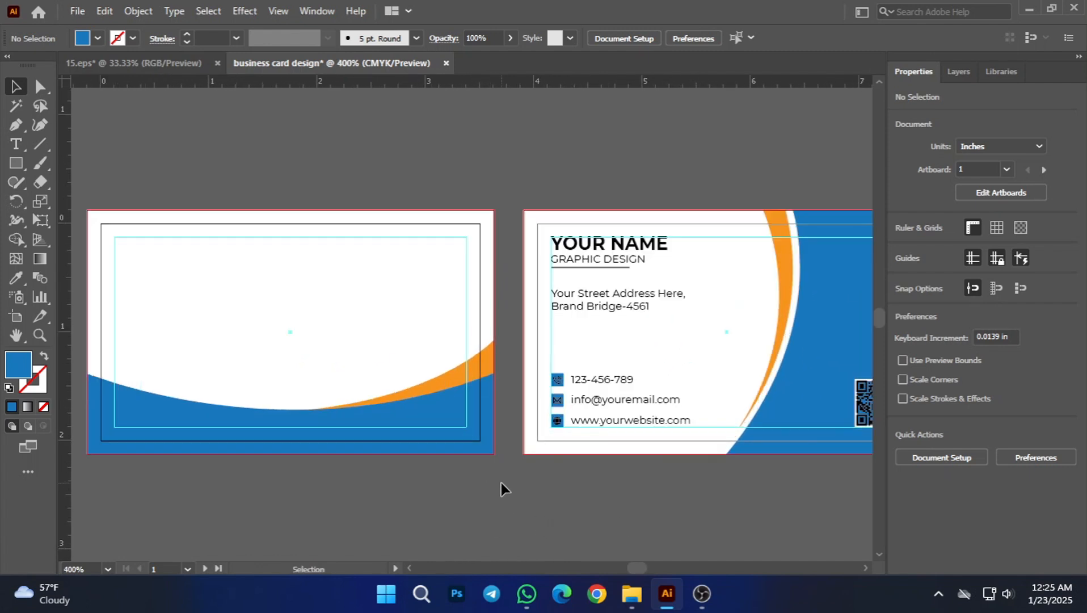
drag(478, 488, 526, 515)
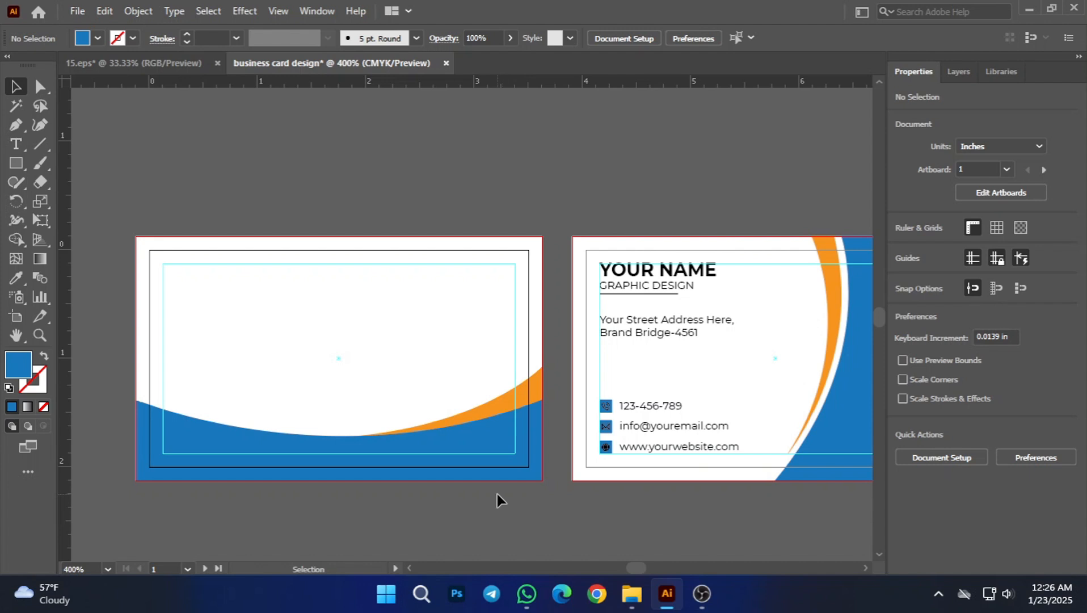
click(828, 288)
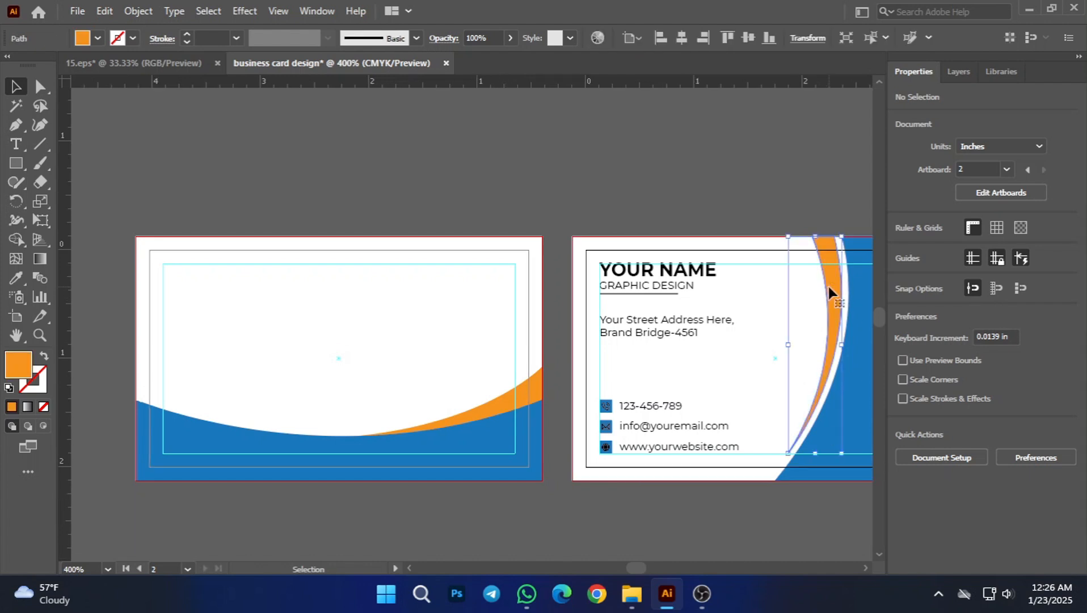
key(Right)
key(Right)
key(Right)
key(Right)
key(Right)
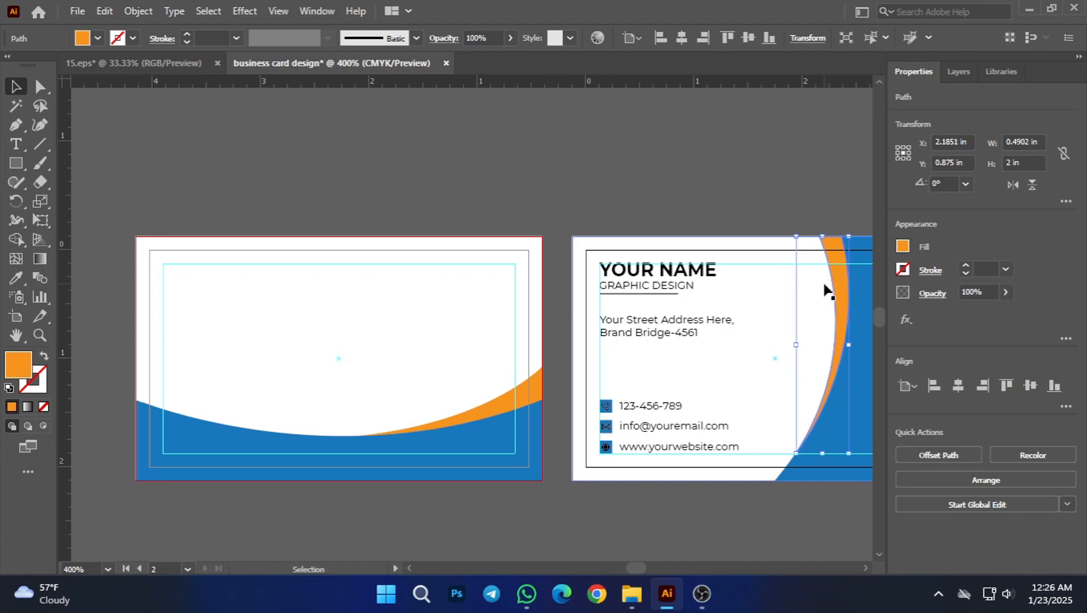
click(784, 514)
scroll(758, 493, down, 1)
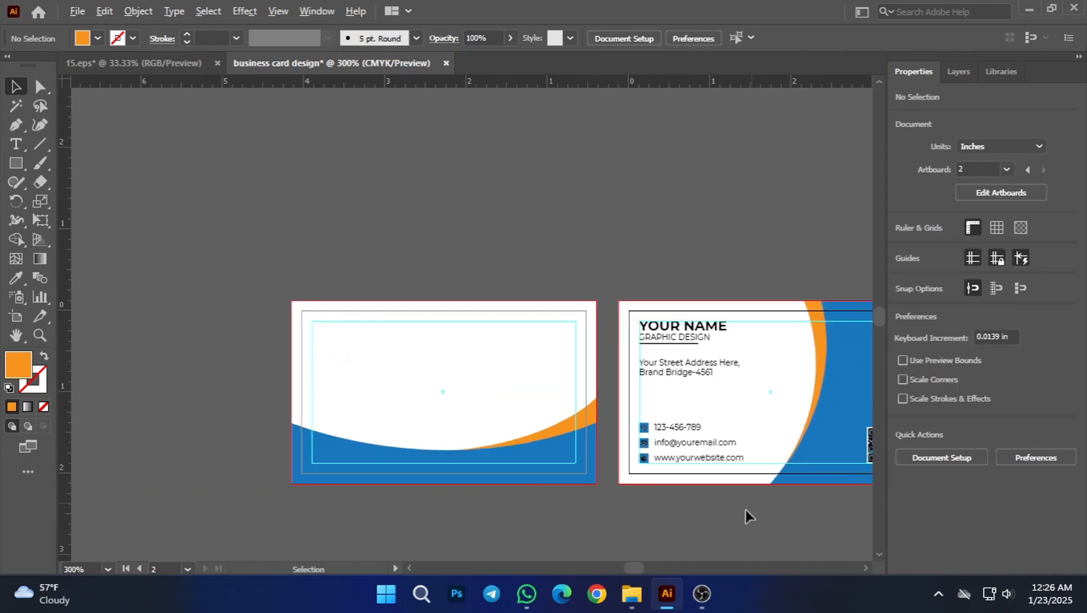
scroll(747, 514, down, 1)
scroll(715, 408, right, 2)
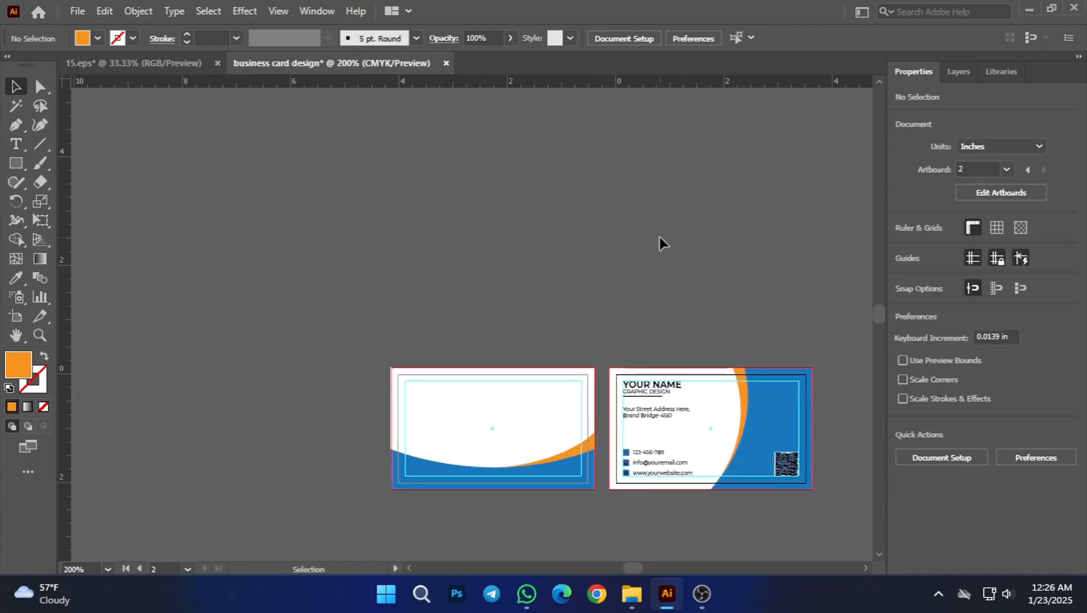
key(space)
key(space)
drag(650, 306, 548, 295)
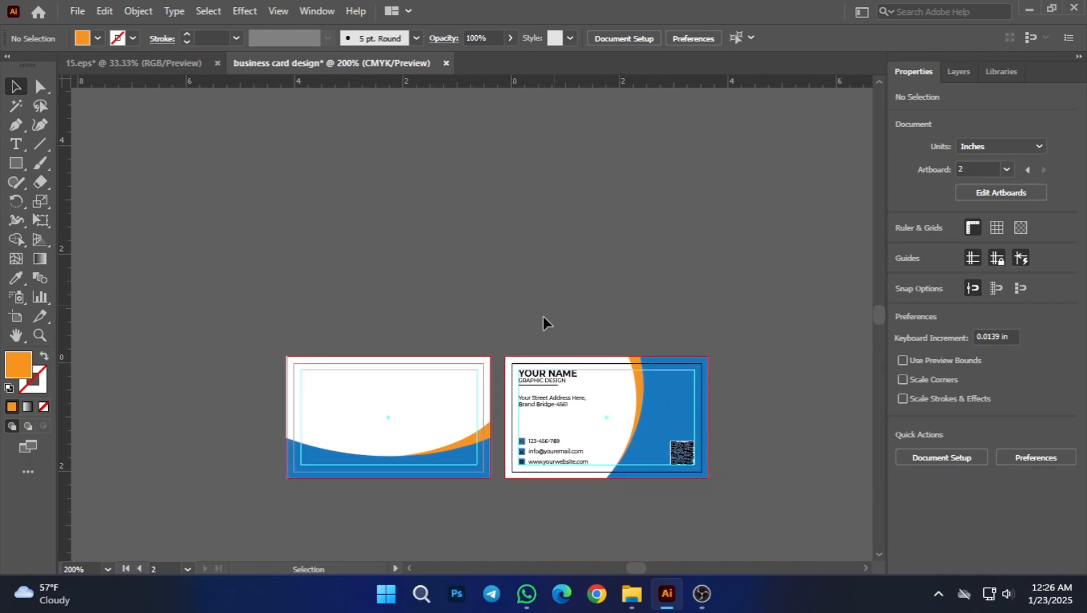
scroll(452, 420, up, 2)
scroll(495, 208, up, 2)
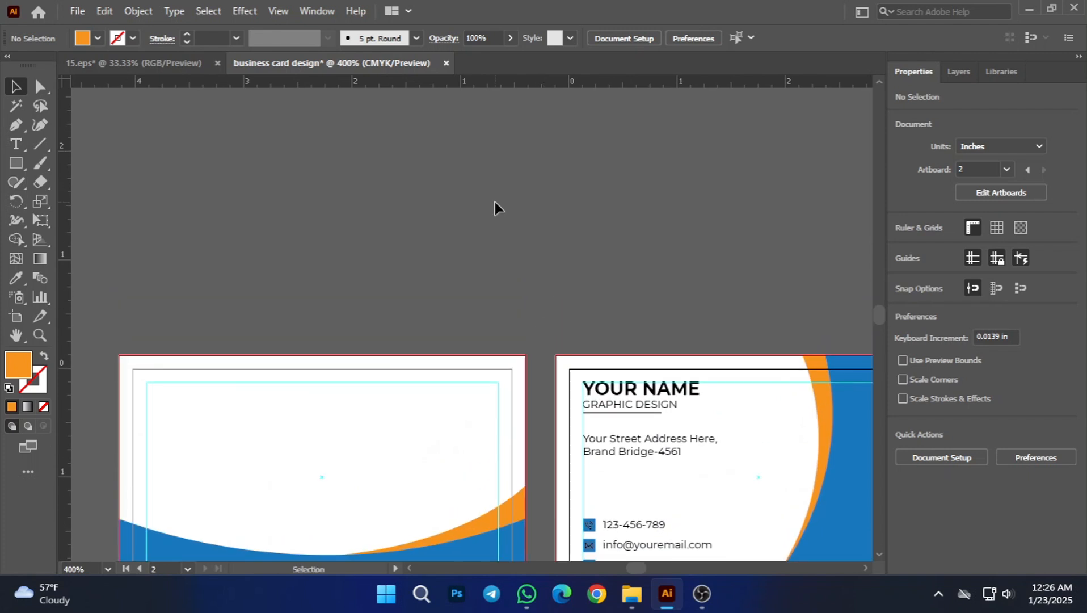
scroll(502, 266, down, 2)
scroll(518, 261, up, 1)
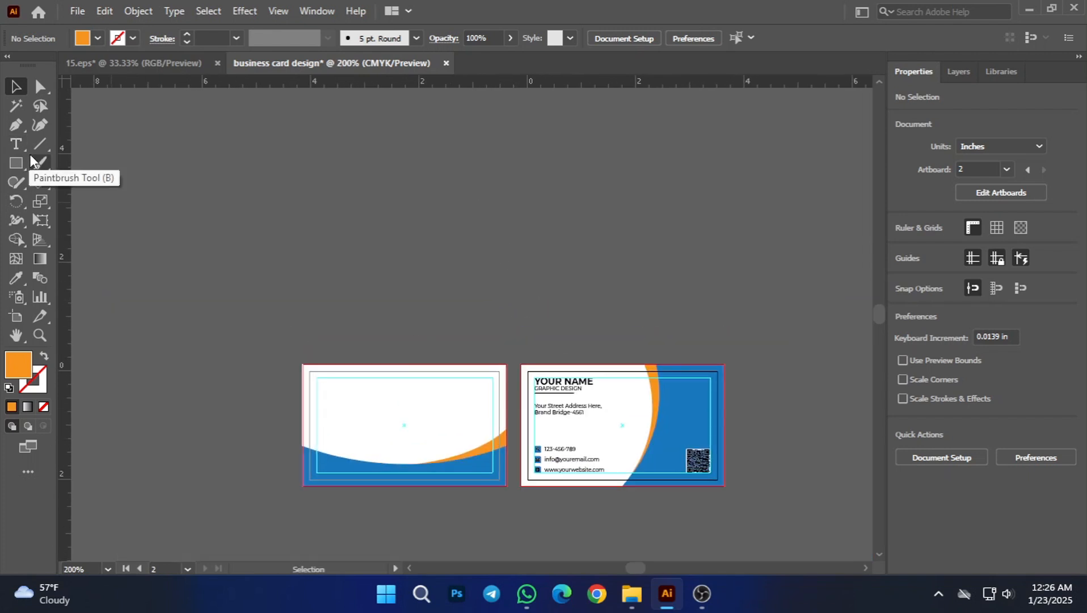
scroll(552, 410, up, 3)
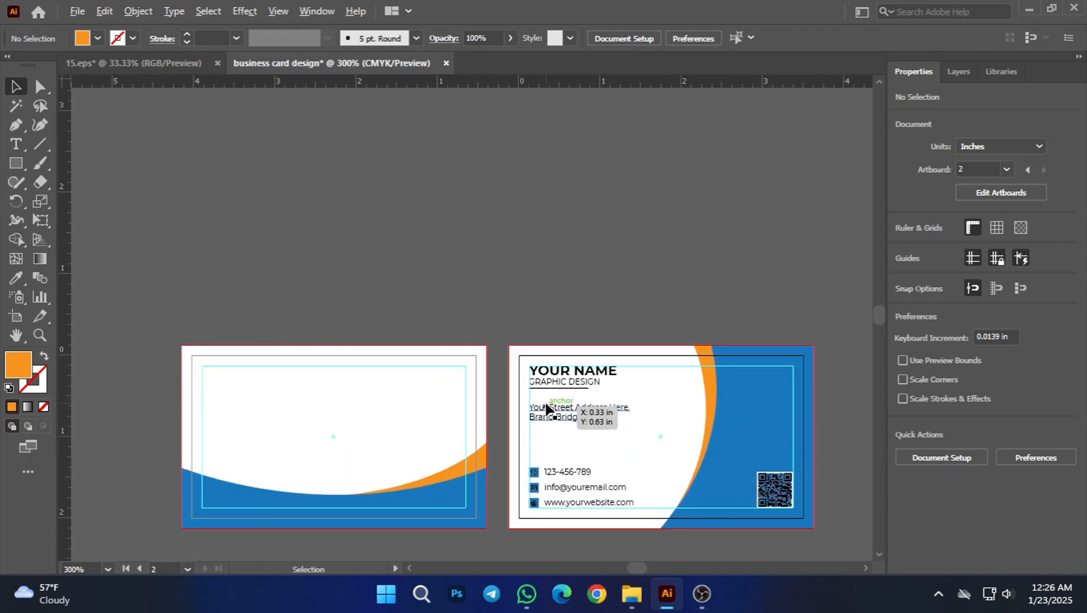
scroll(547, 408, down, 3)
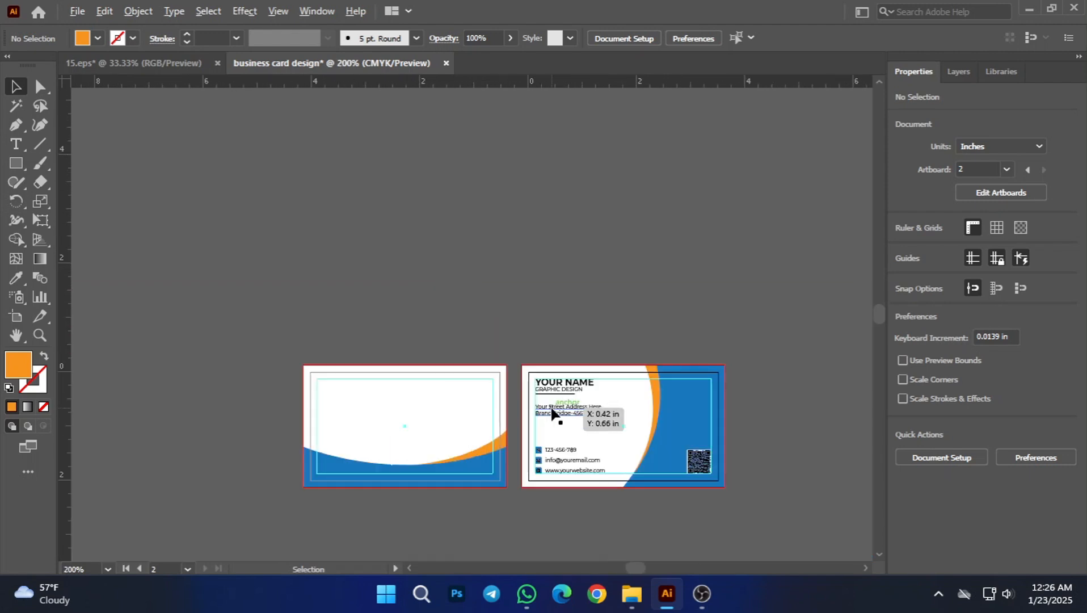
Step: Copy the YOUR NAME heading from the second card to the middle of the first card's white area
scroll(554, 418, up, 1)
click(566, 374)
drag(566, 375, 265, 427)
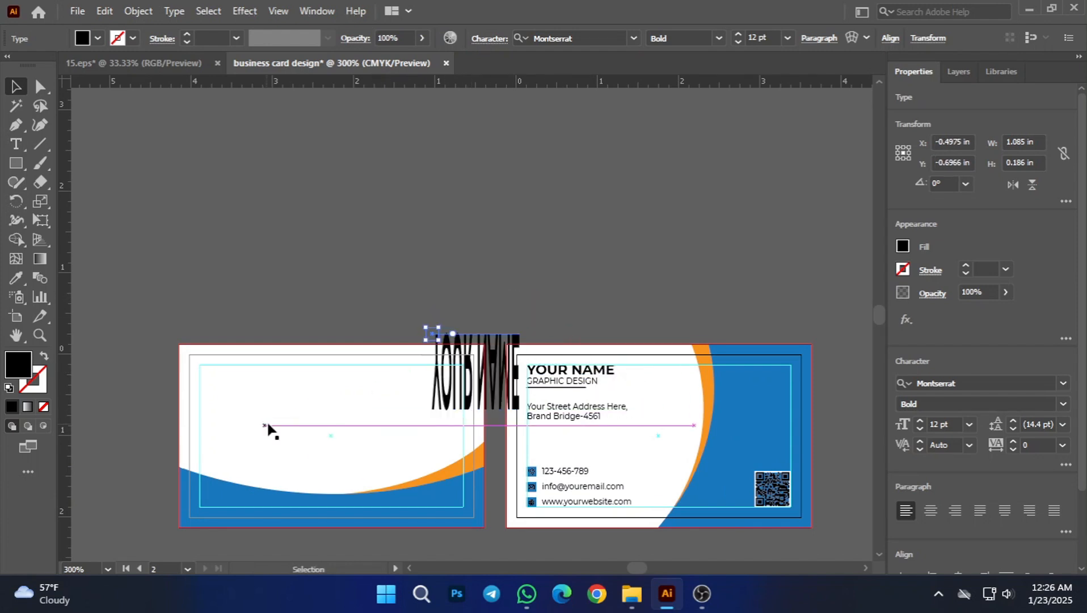
key(ctrl+z)
drag(487, 303, 338, 421)
scroll(335, 423, up, 2)
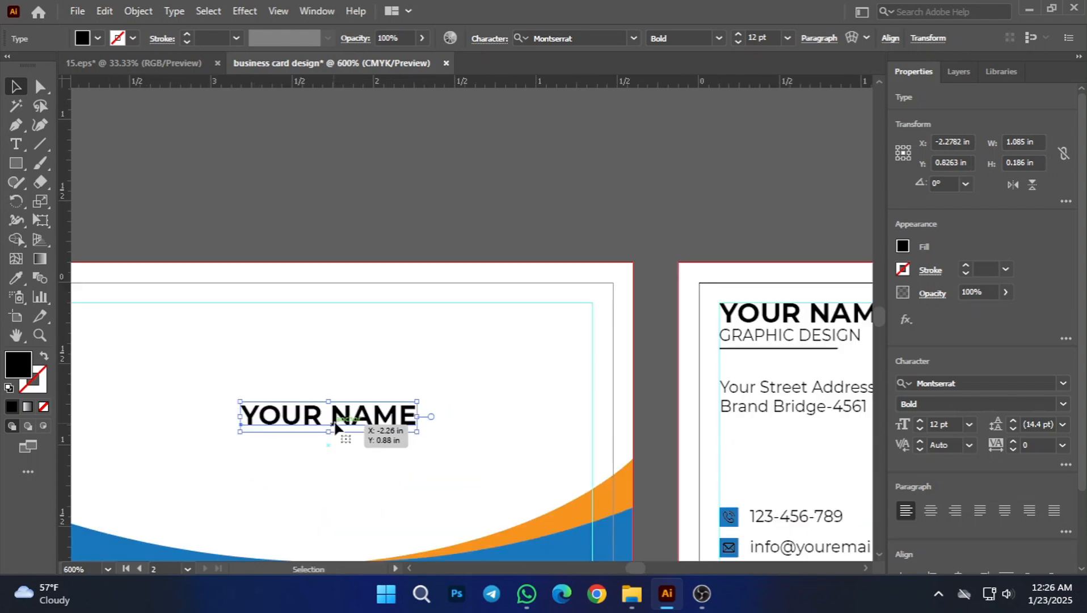
Step: Change the wording of the copied heading on the first card to "YOUR company name"
double_click(352, 420)
key(ctrl+a)
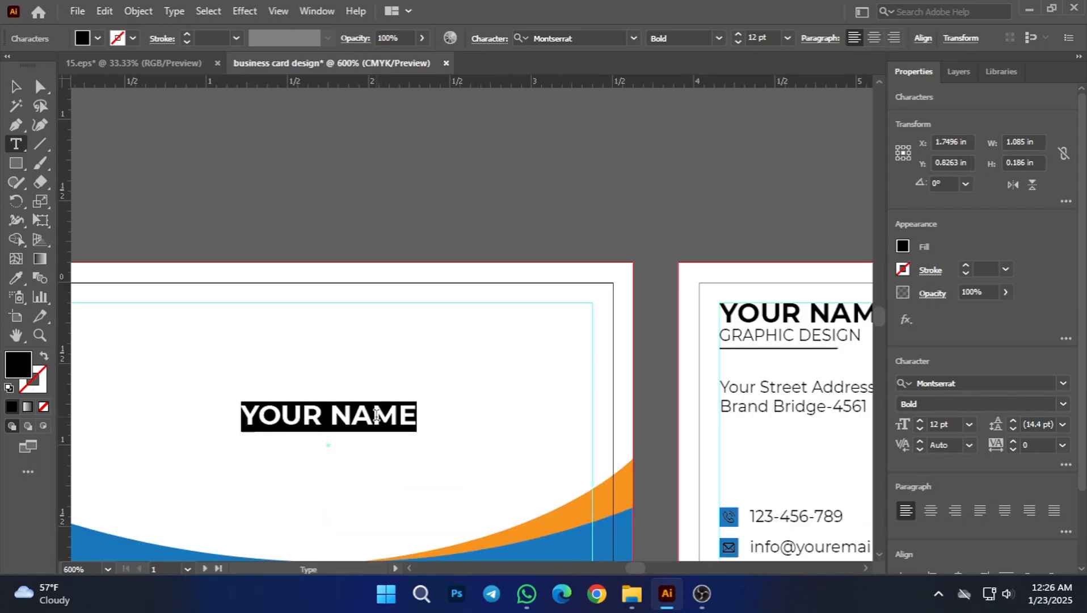
click(413, 416)
key(BackSpace)
key(BackSpace)
key(BackSpace)
key(BackSpace)
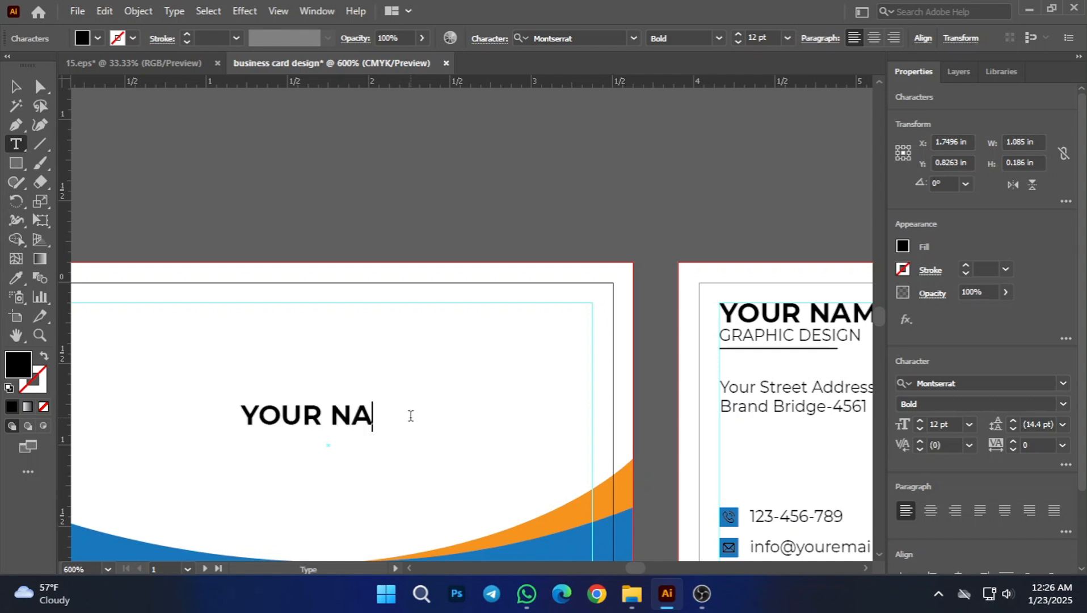
text(c)
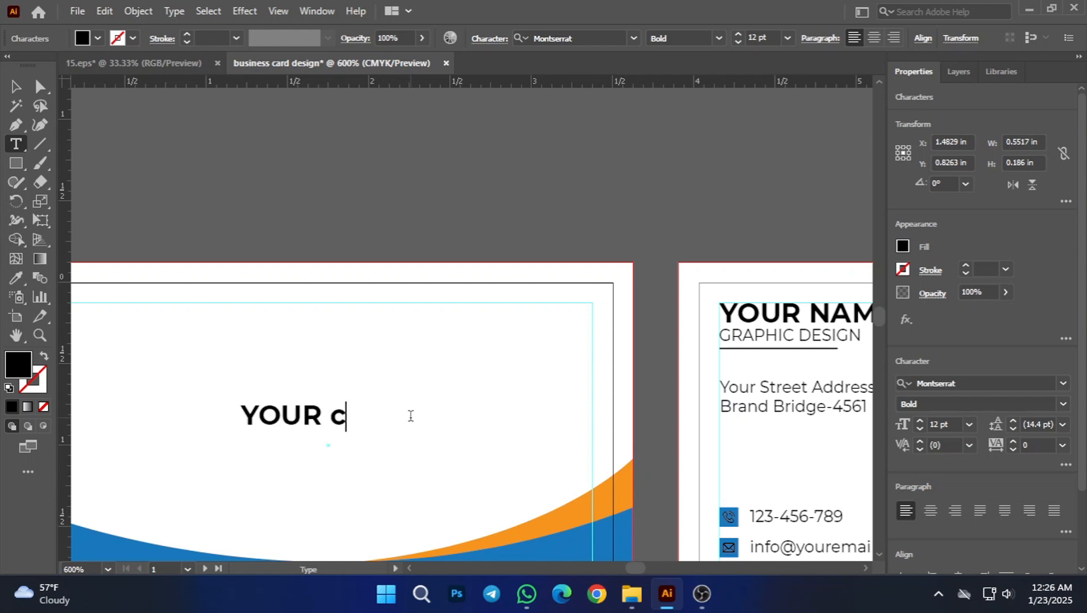
text(ompa)
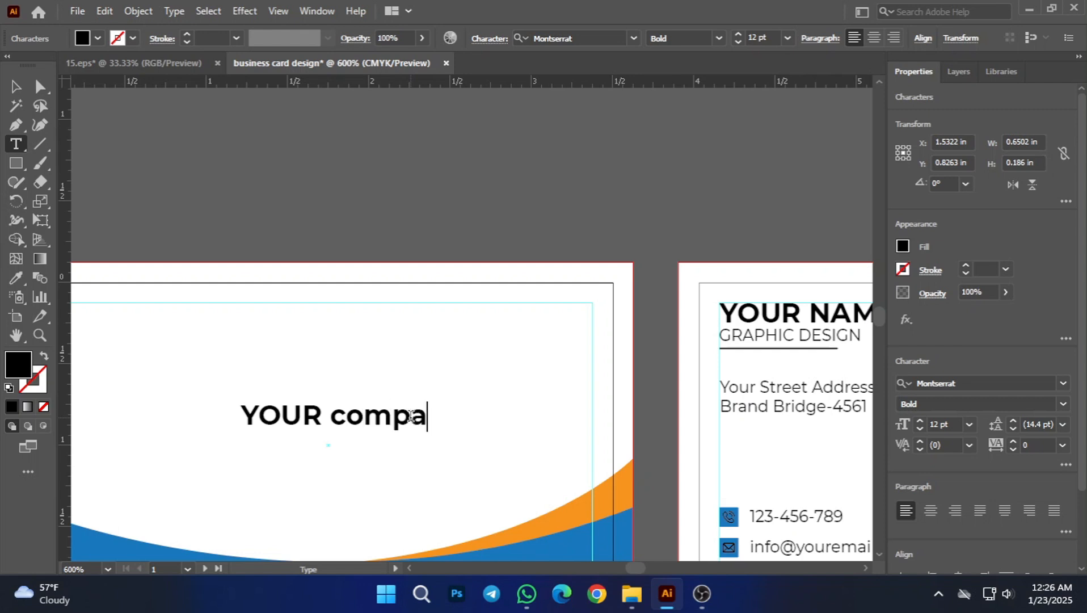
text(ny)
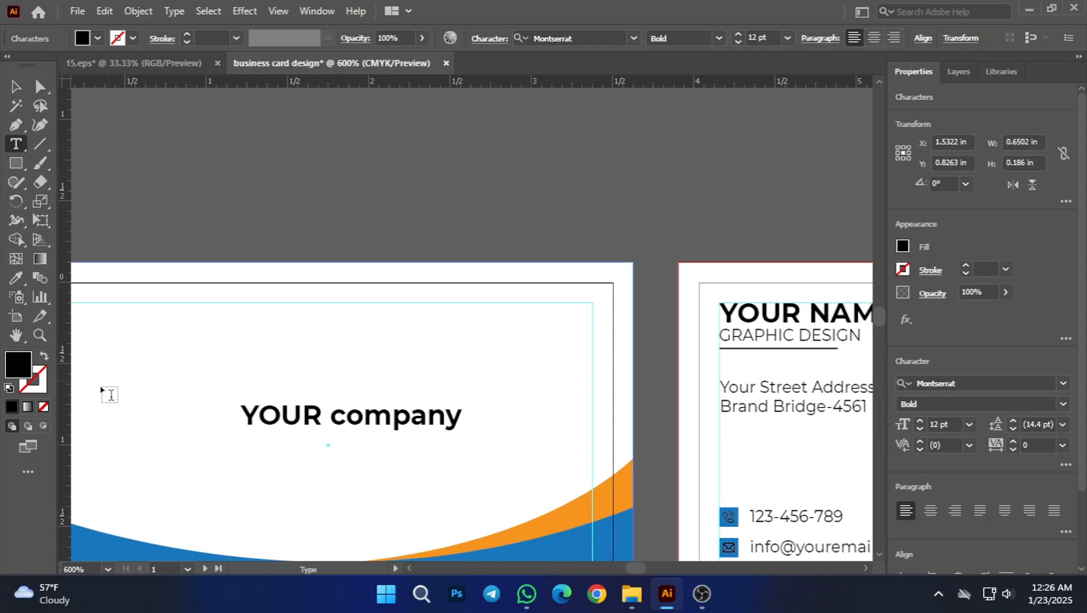
text(name)
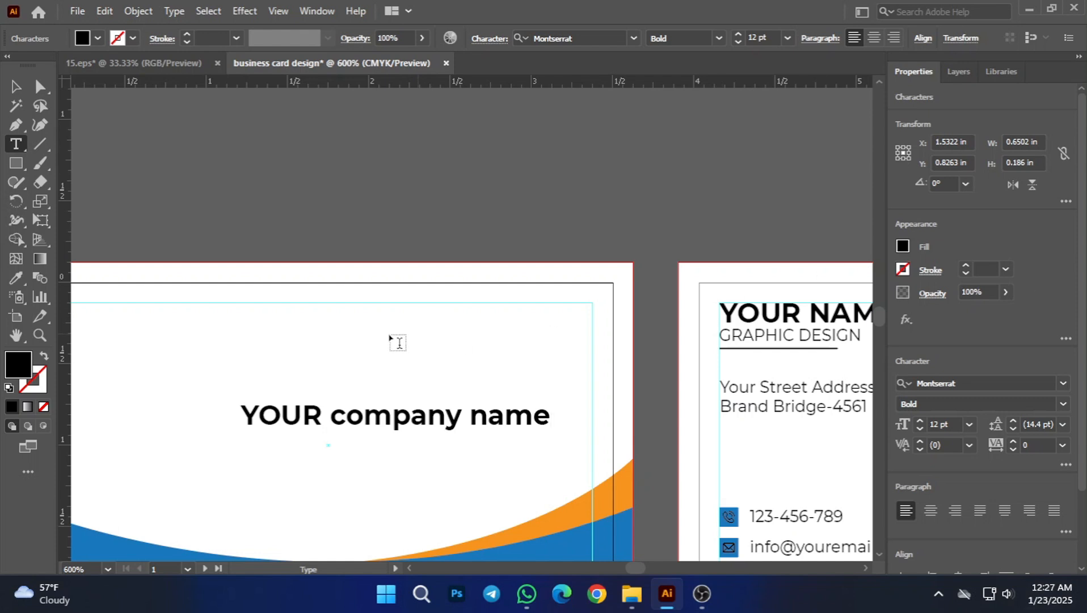
key(Escape)
click(390, 179)
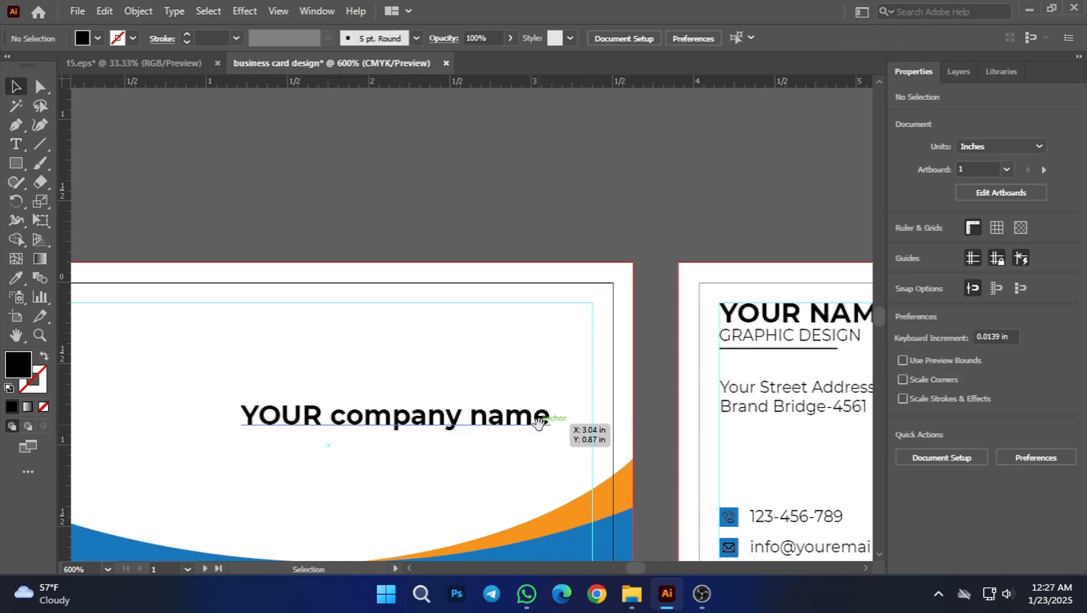
Step: Shift the first card's heading left toward the card's centre and retype it in capitals as "YOUR COMPANY NAME"
scroll(538, 430, down, 1)
scroll(491, 411, down, 2)
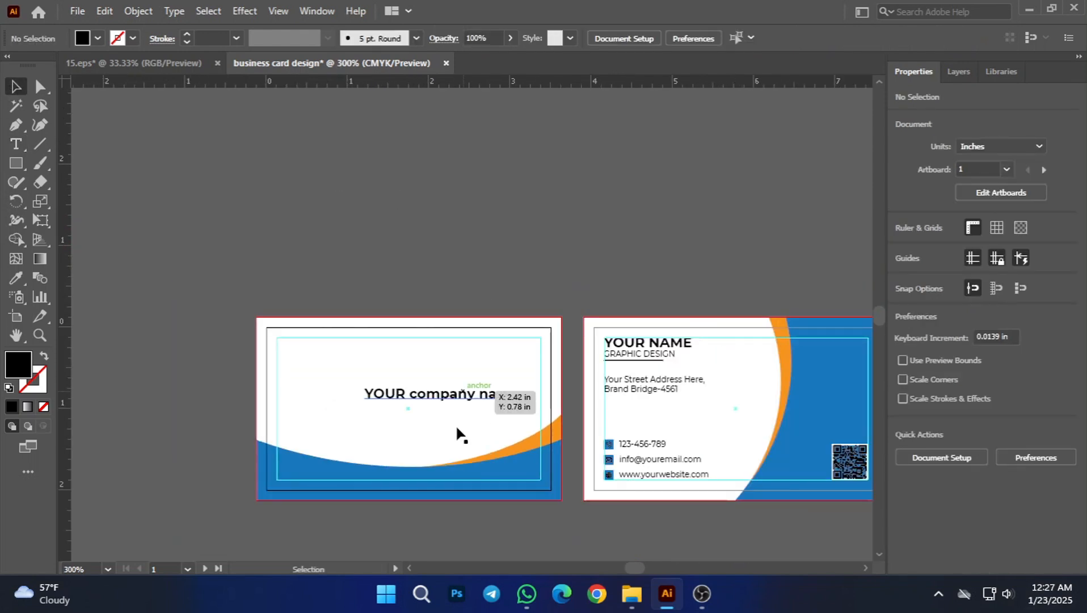
drag(476, 394, 418, 400)
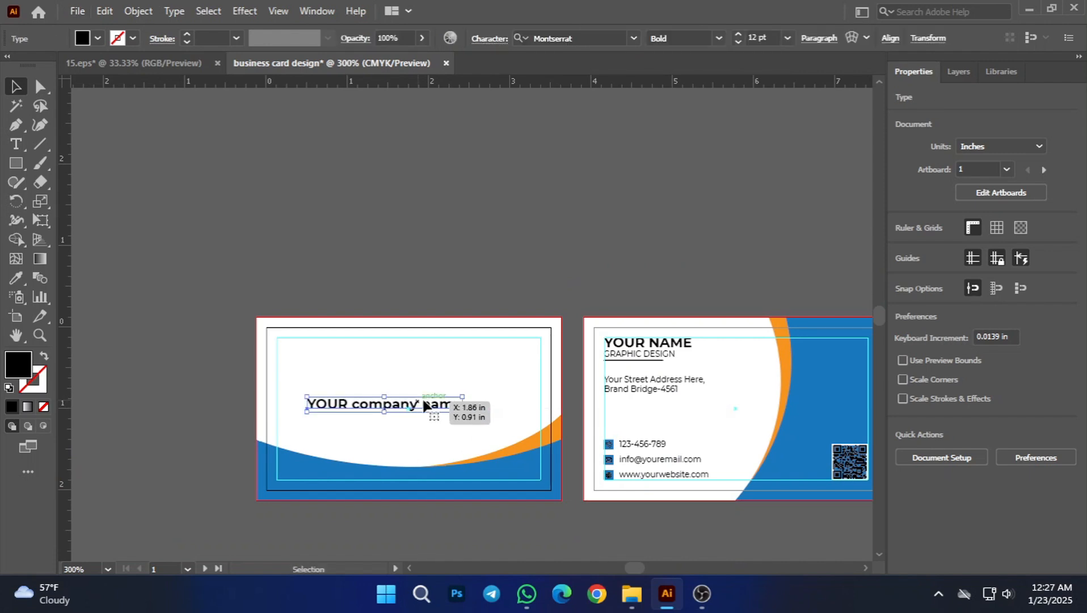
double_click(435, 404)
key(ctrl+a)
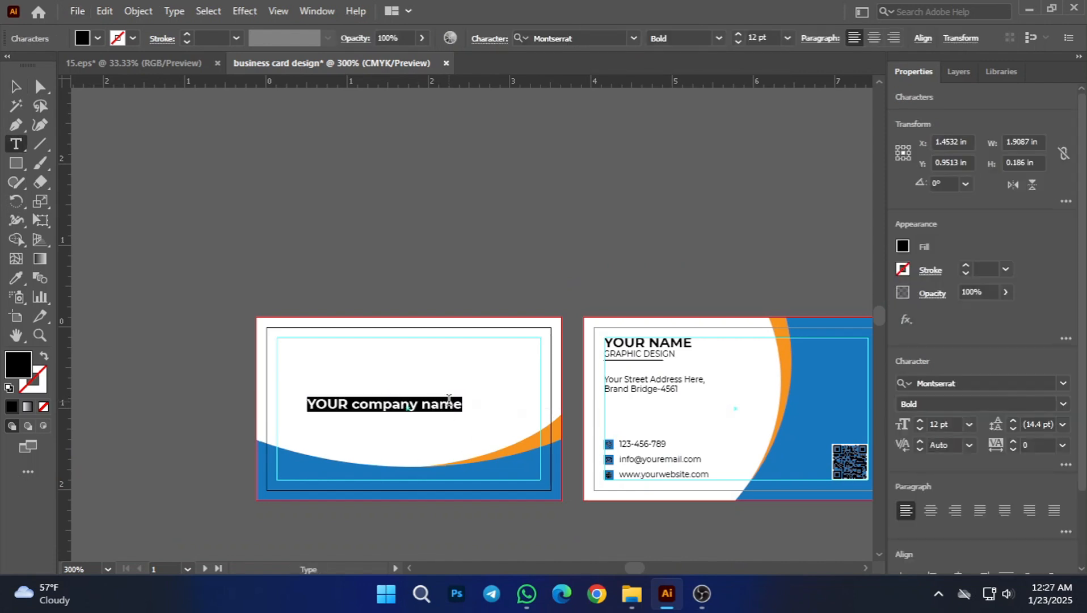
text(V)
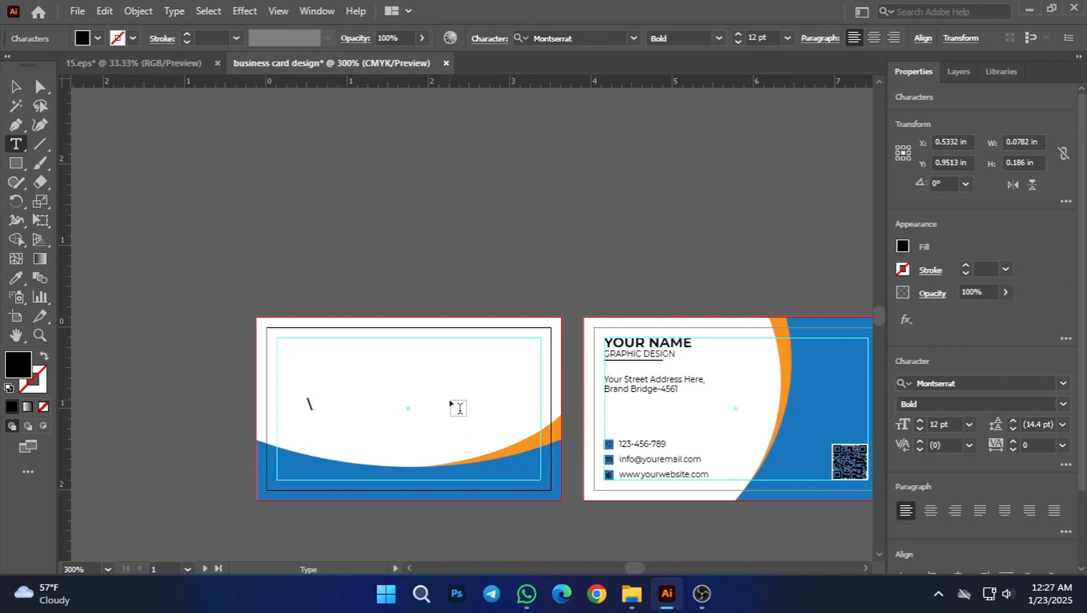
key(BackSpace)
text(YOUR COMPANY)
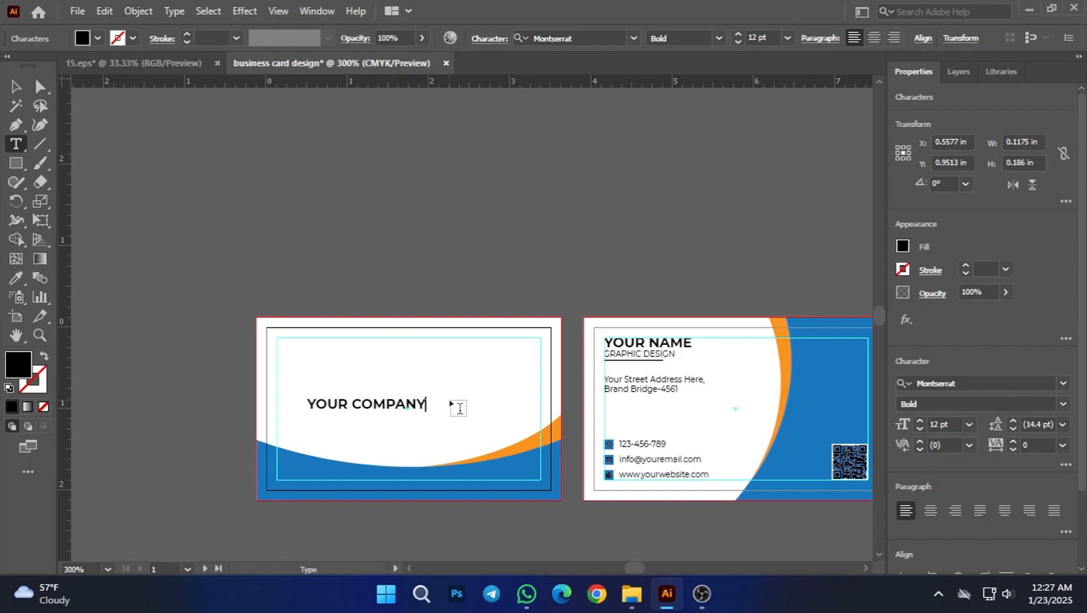
text(NAME)
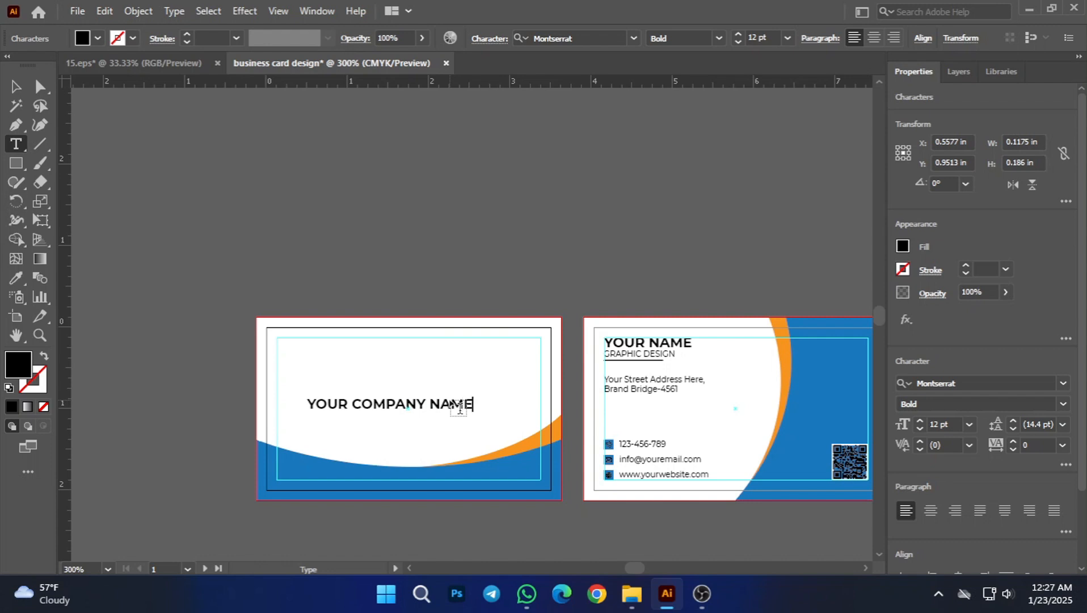
click(16, 86)
click(159, 168)
Step: Place a copy of the company name below the heading at about Y 1.11 in and start replacing its text with a capital G
mouse_move(418, 406)
mouse_down()
mouse_move(426, 395)
mouse_move(427, 422)
mouse_up()
double_click(428, 417)
key(ctrl+a)
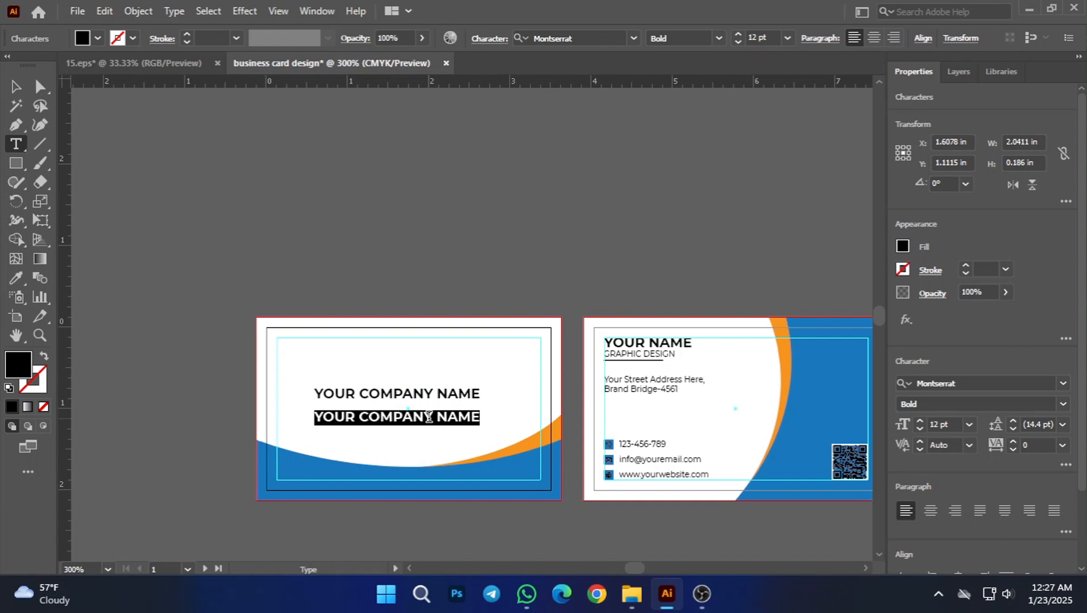
text(g)
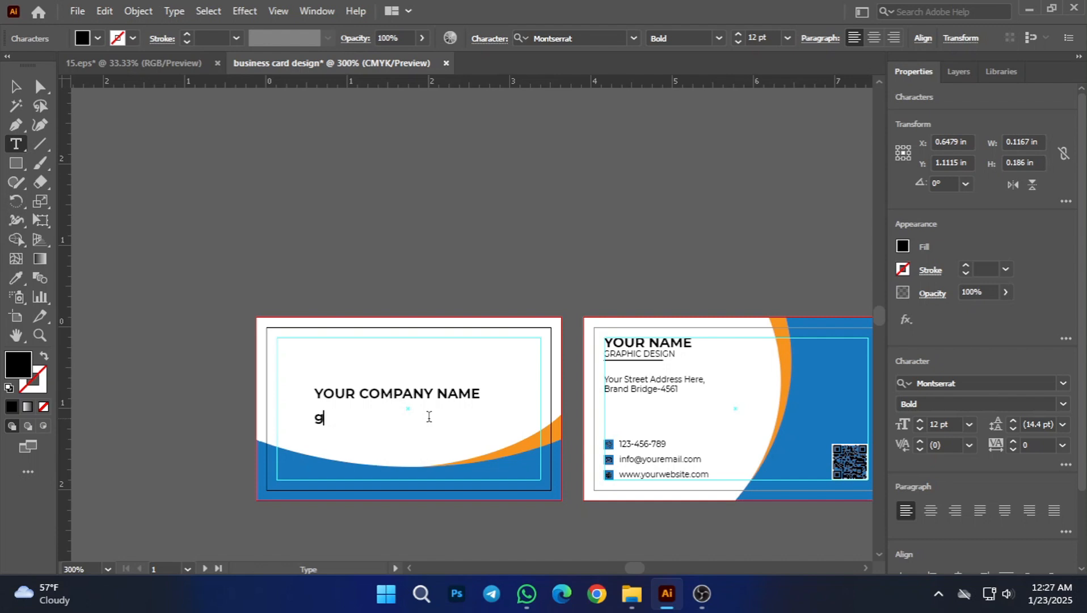
key(BackSpace)
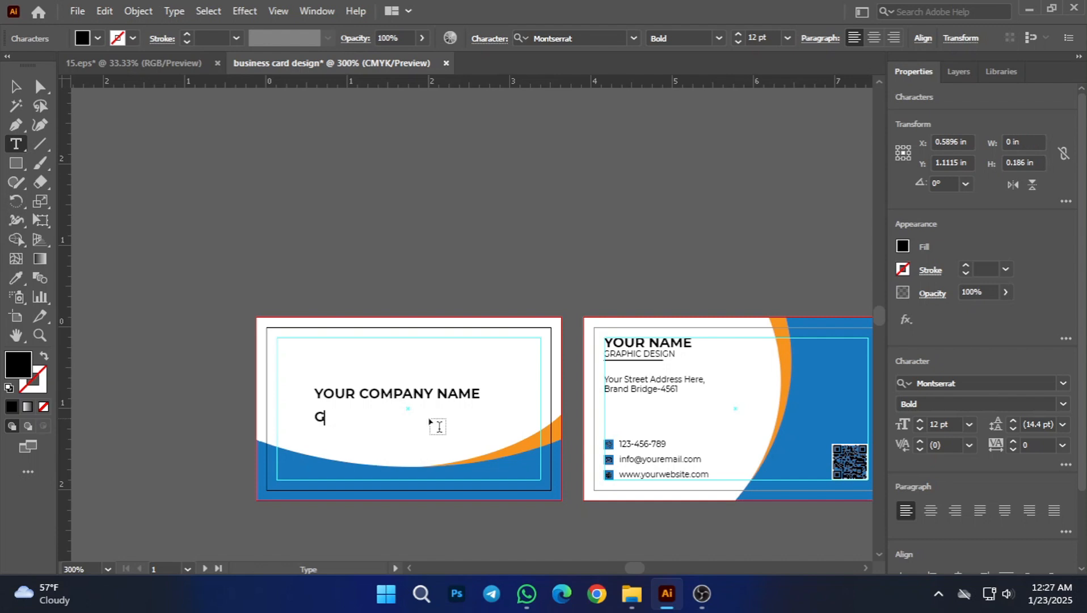
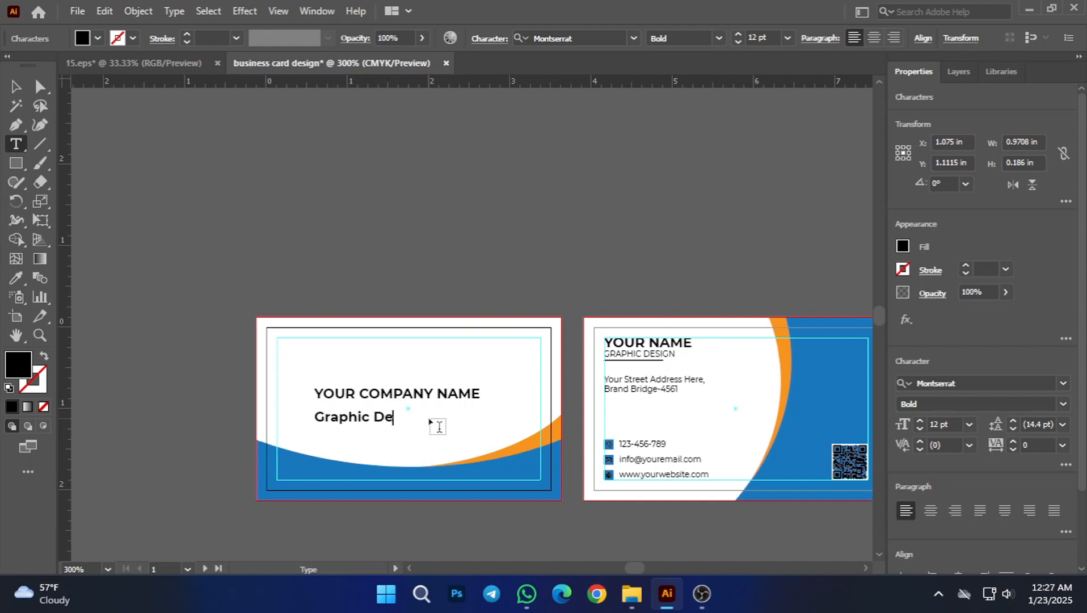
Step: Complete the second text line on the first card so it reads "Graphic Design"
text(gn)
click(16, 86)
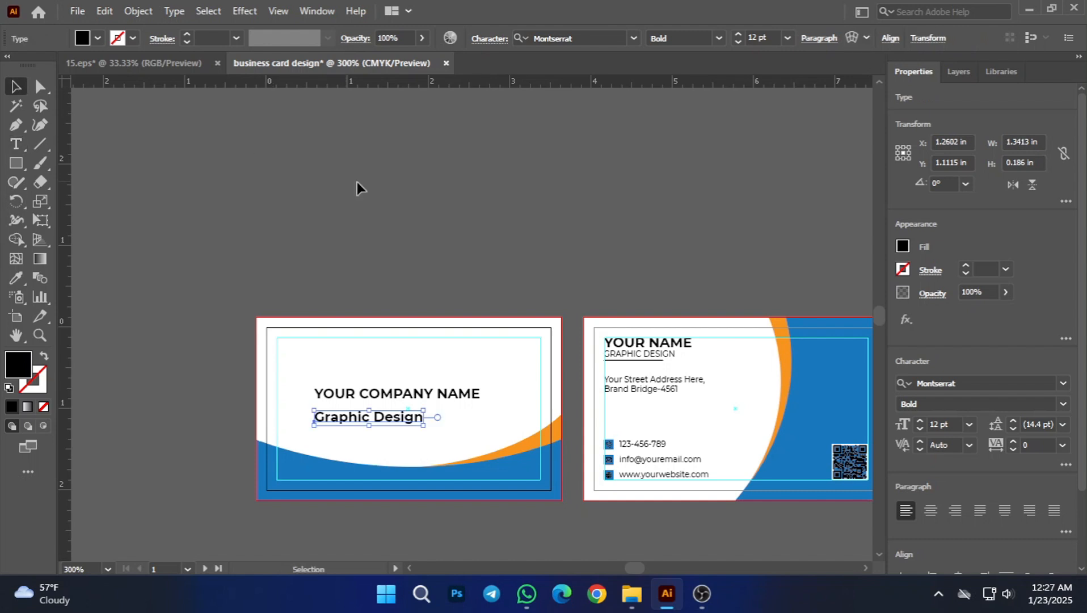
click(358, 184)
Step: Enlarge the bold YOUR COMPANY NAME heading from its centre to about 2.38 in wide, about 14 pt
scroll(392, 406, up, 1)
click(400, 373)
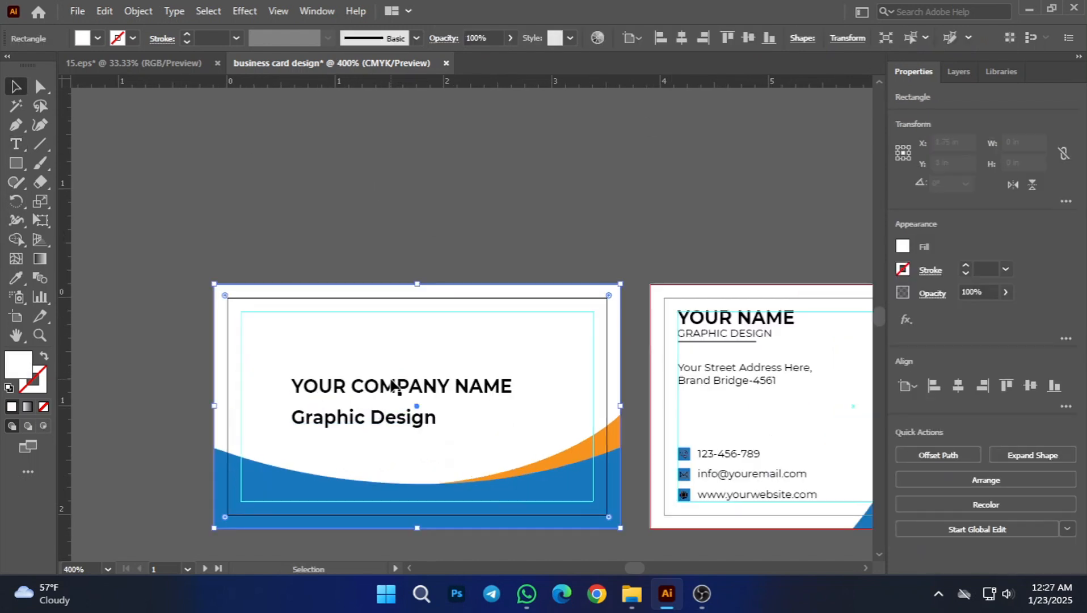
click(404, 387)
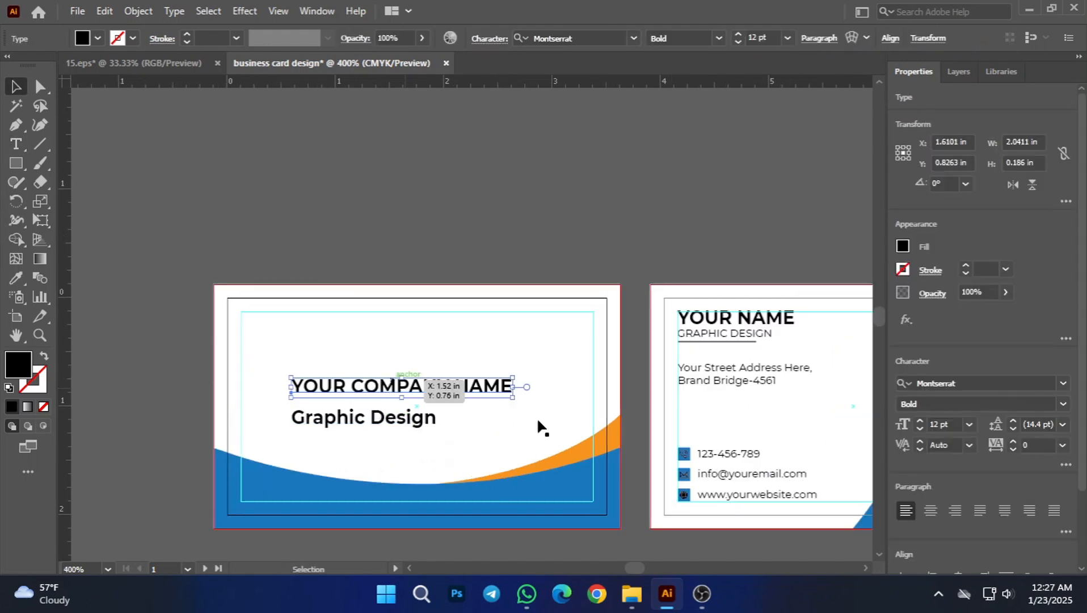
click(1061, 404)
click(934, 297)
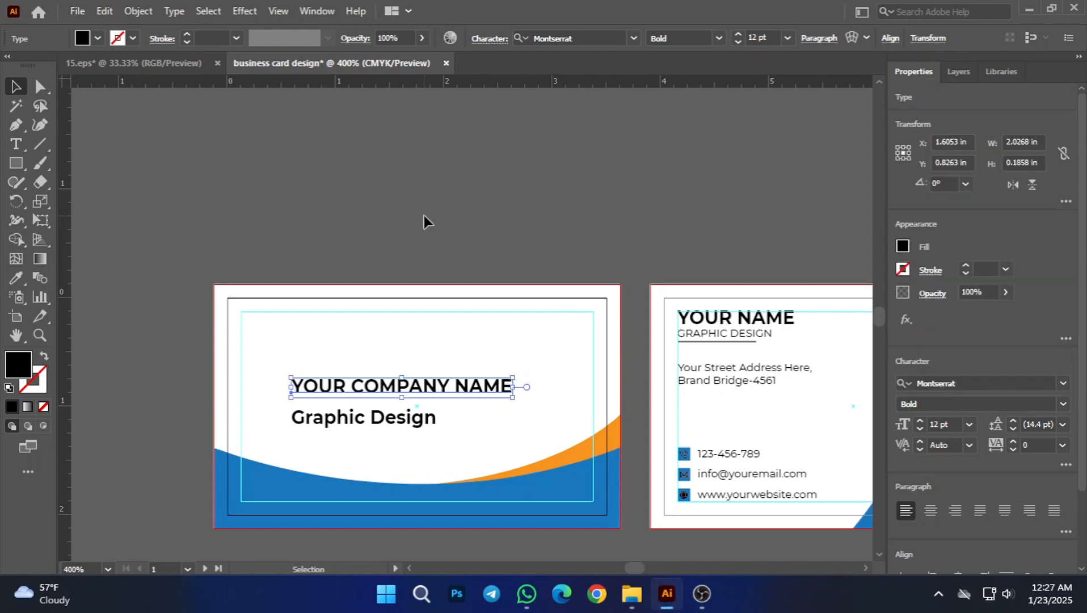
click(424, 219)
click(422, 393)
click(439, 388)
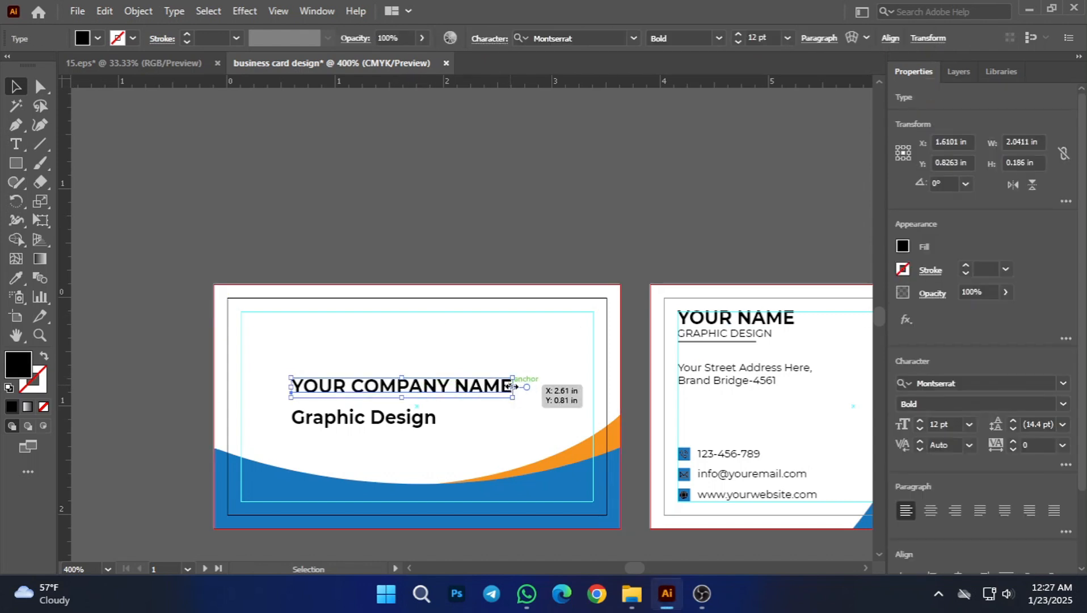
drag(513, 386, 537, 386)
click(478, 194)
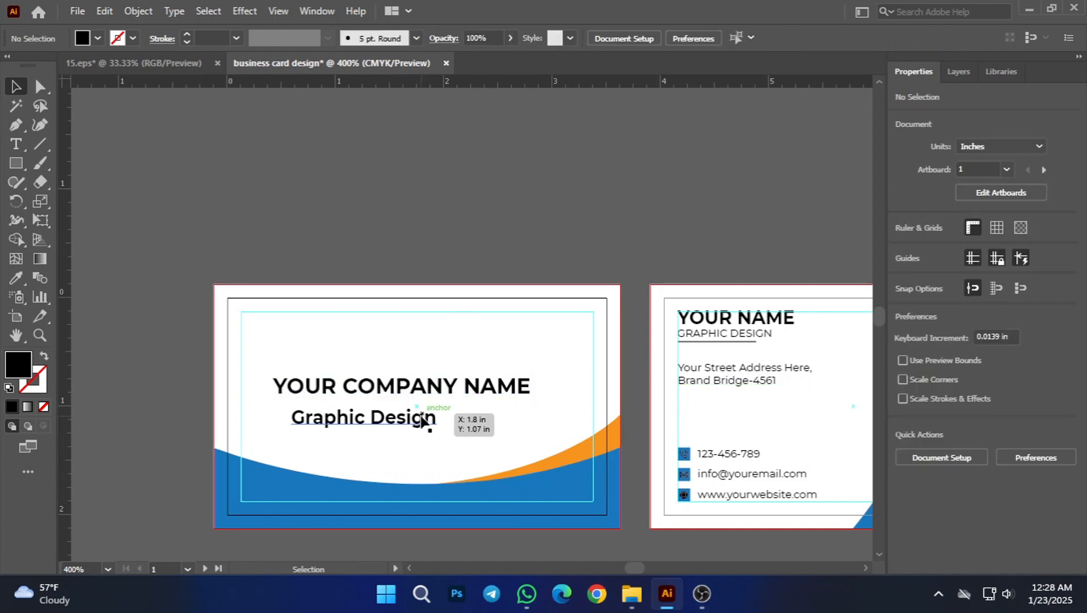
Step: Move the Graphic Design line closer beneath the company name, at about Y 1.07 in, and set its font style to Medium
drag(421, 420, 445, 414)
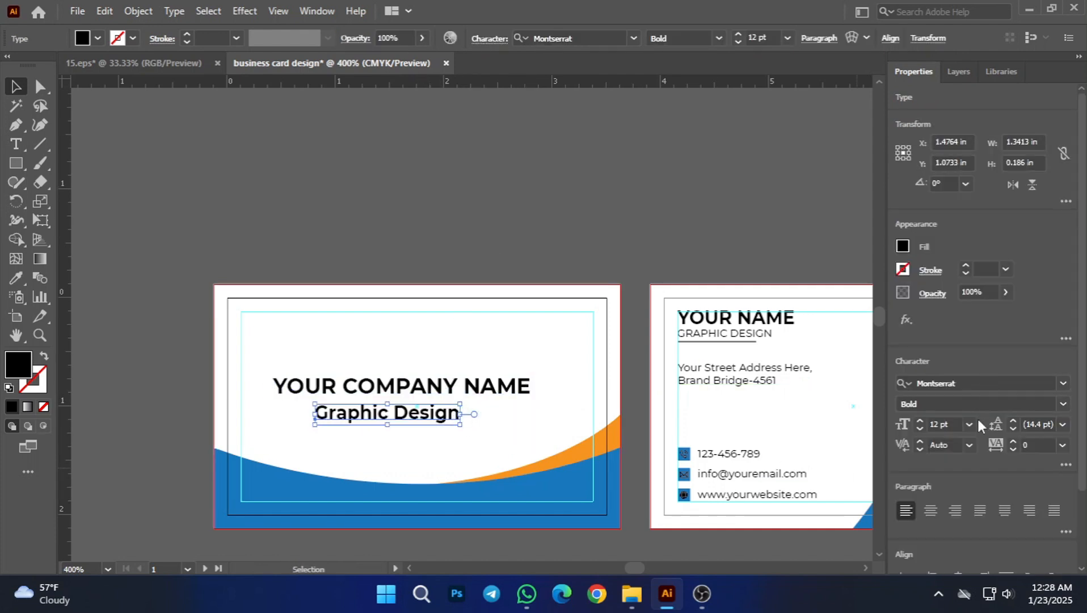
click(1063, 405)
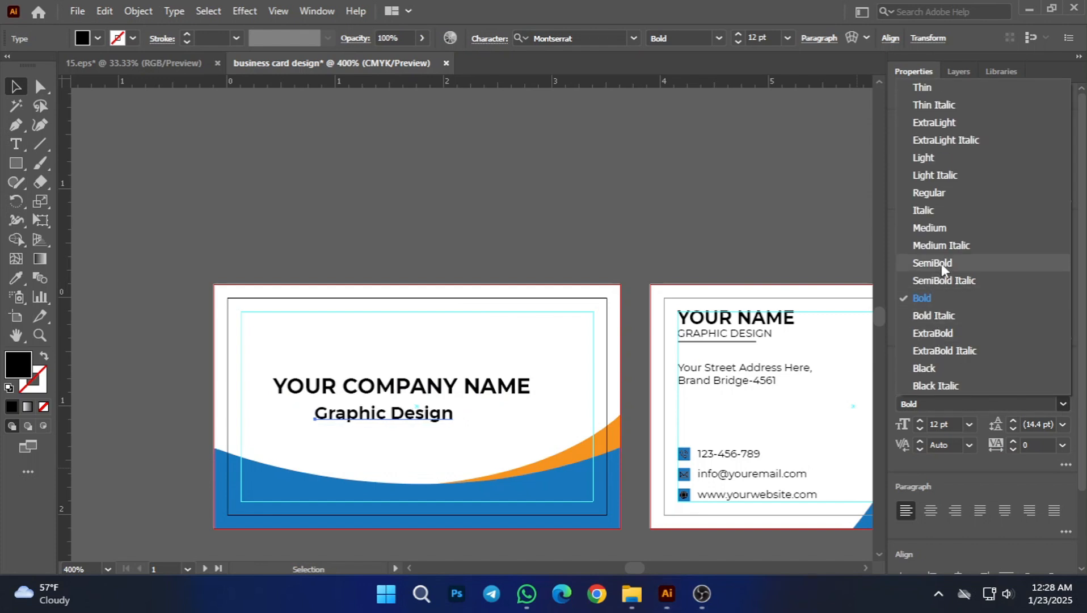
click(933, 228)
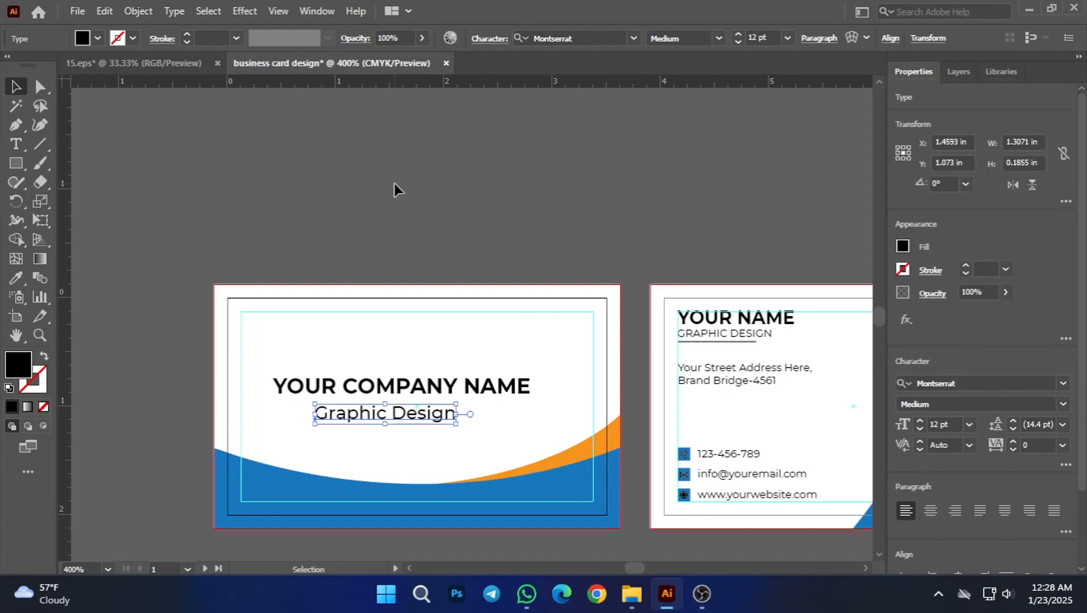
click(396, 187)
Step: Set the tracking of the Graphic Design line to 200
click(382, 417)
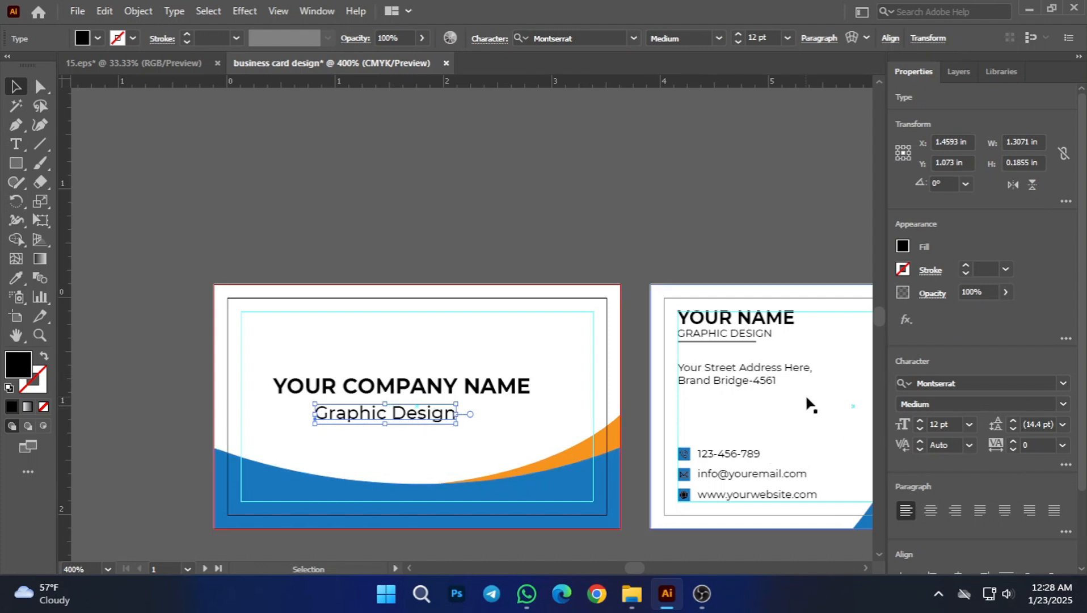
click(1063, 445)
click(1044, 428)
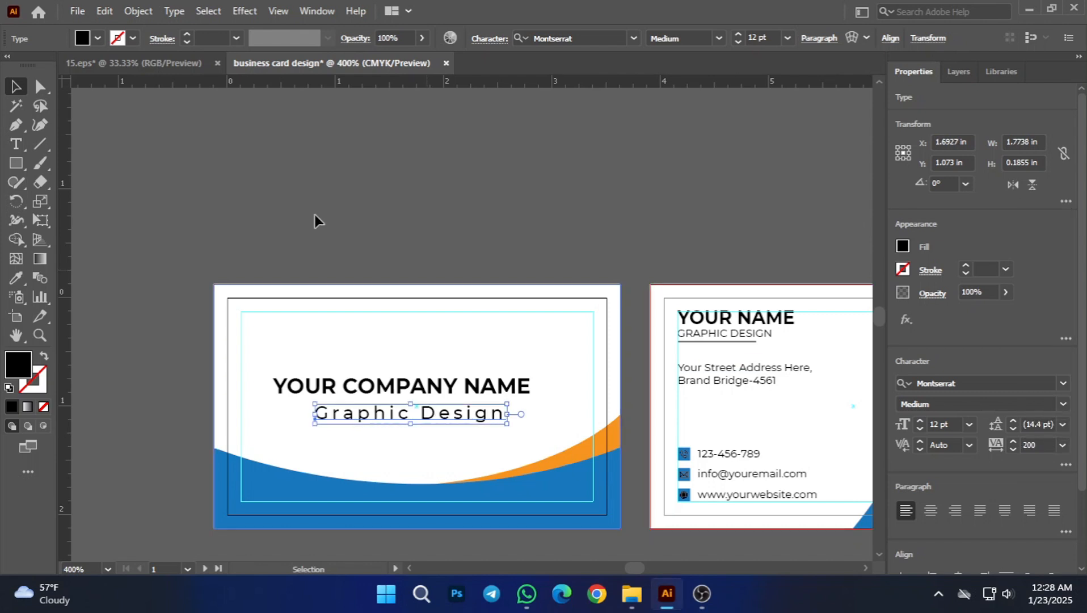
click(286, 166)
Step: Nudge the Graphic Design line up slightly towards the company name
click(425, 412)
click(402, 256)
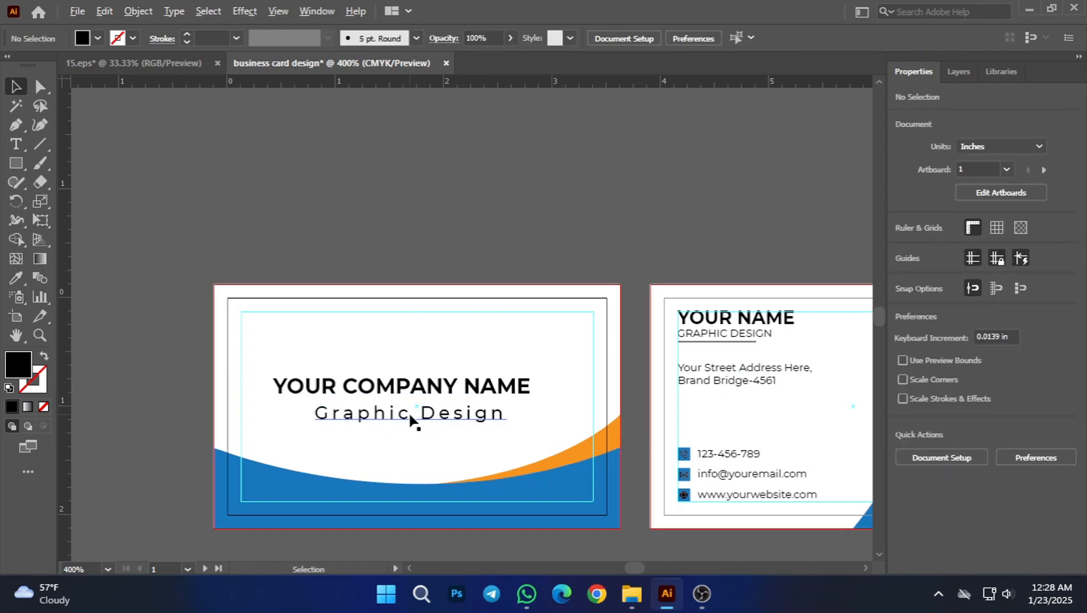
scroll(410, 419, up, 1)
click(409, 410)
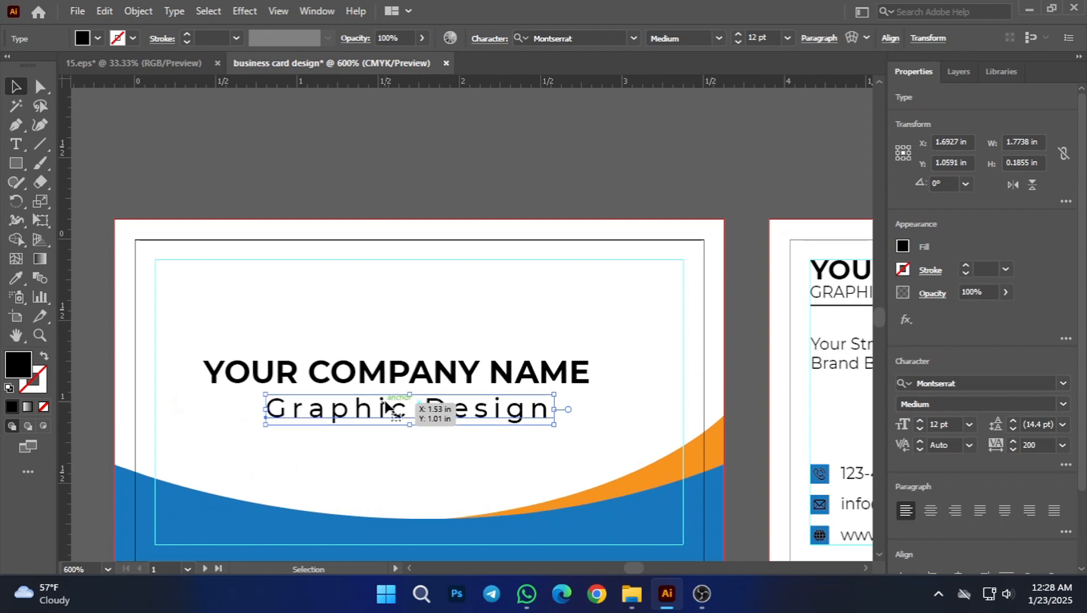
key(Up)
click(336, 166)
Step: Centre the company name and the Graphic Design line horizontally on each other, keeping their vertical spacing
click(381, 376)
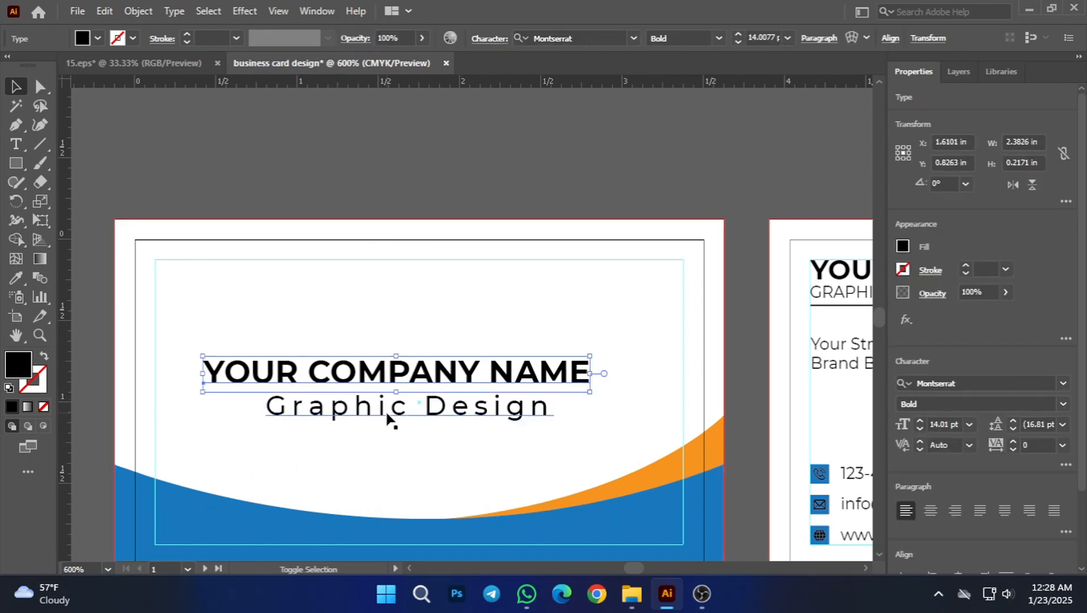
shift+click(388, 420)
scroll(994, 523, down, 2)
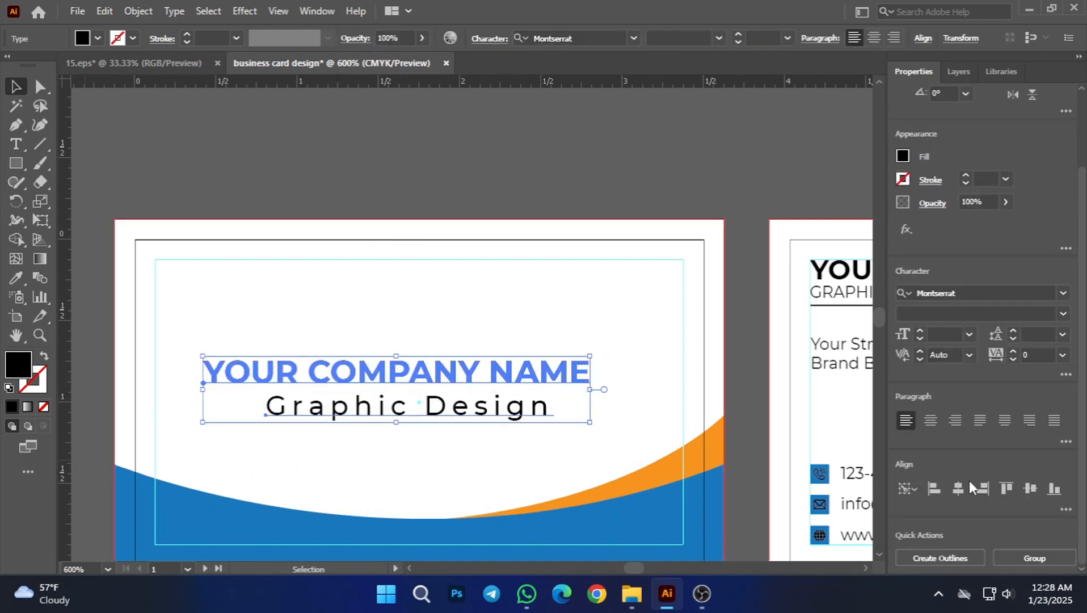
click(1030, 489)
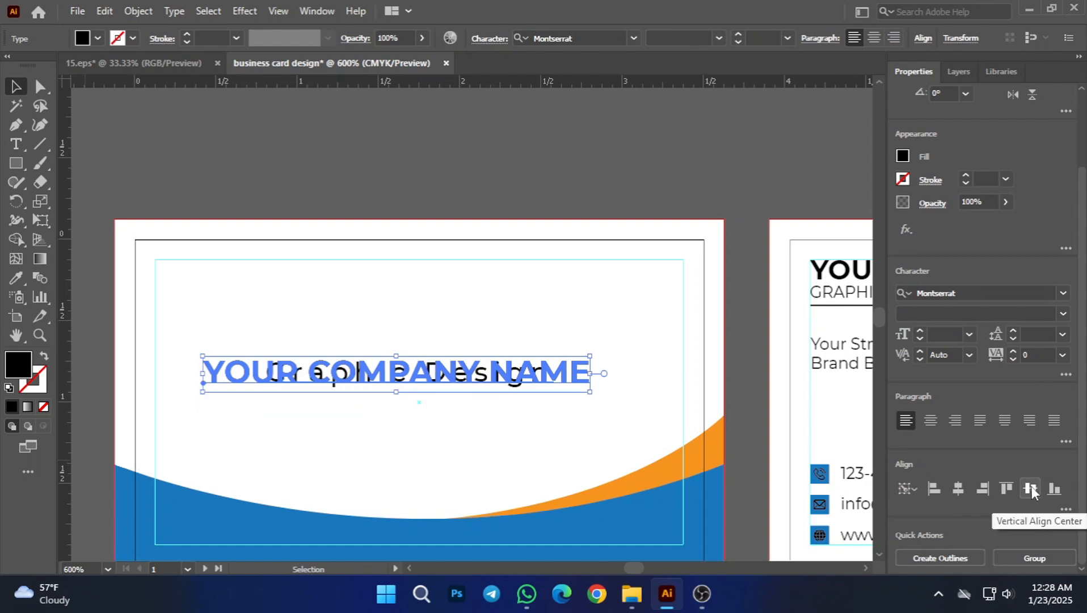
key(ctrl+z)
click(580, 373)
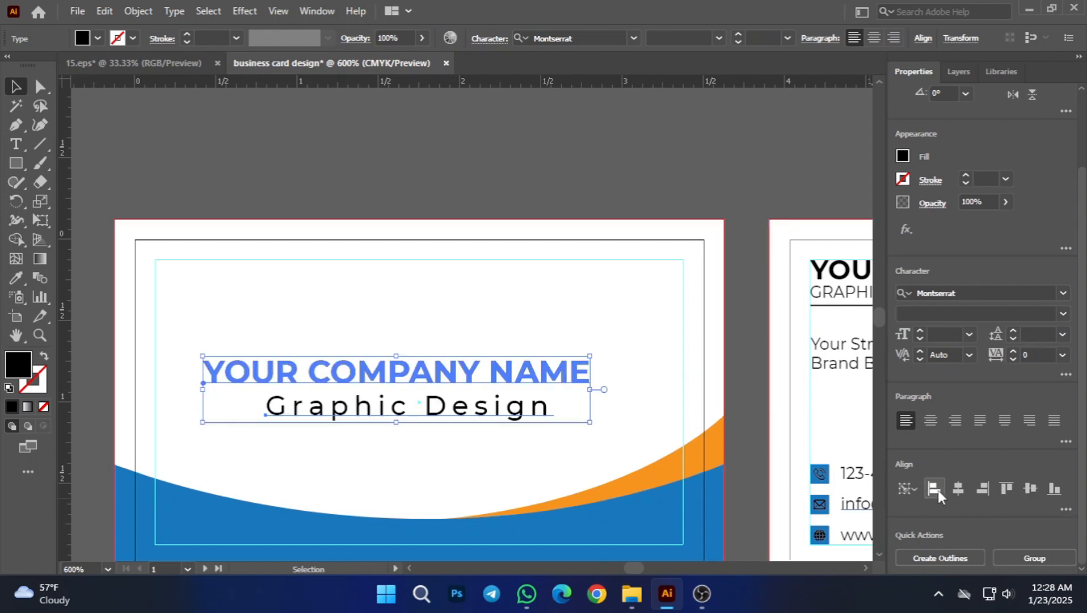
click(958, 489)
click(745, 410)
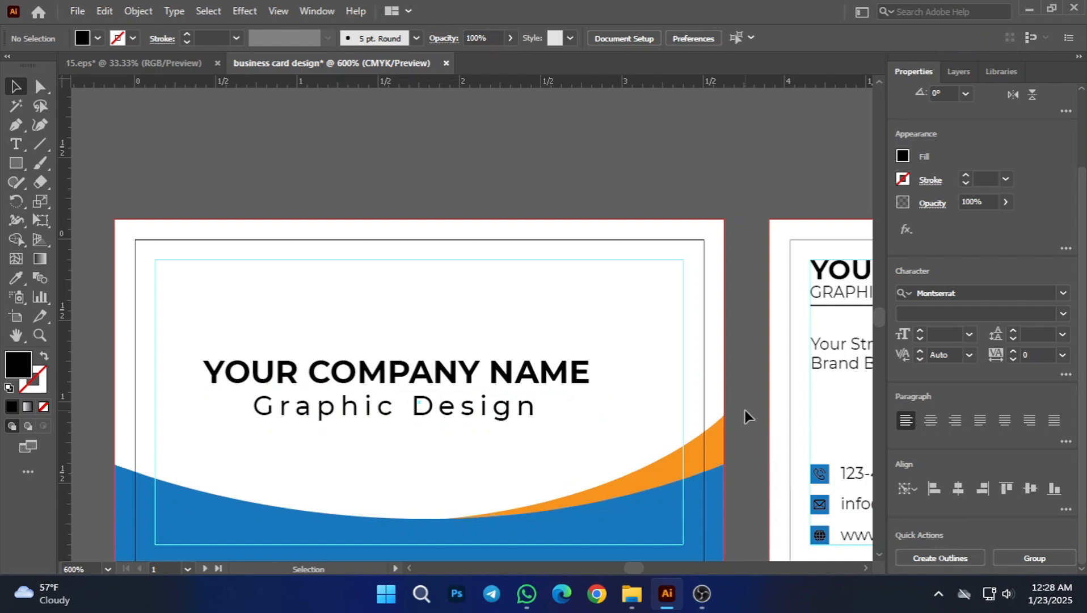
Step: Group the company name with the Graphic Design line
click(416, 400)
shift+click(410, 381)
key(ctrl+g)
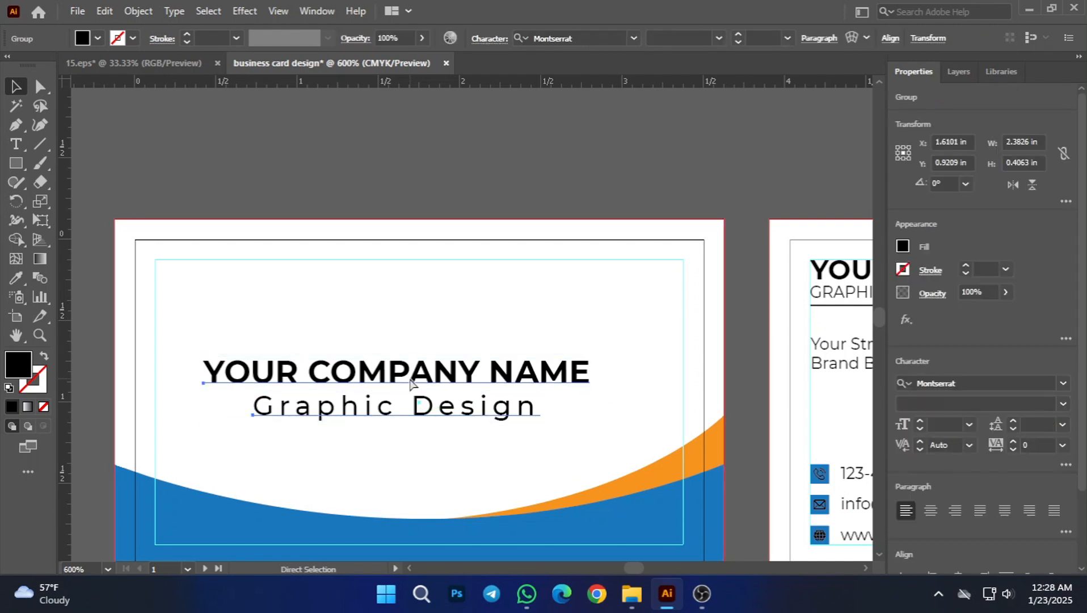
click(502, 341)
click(478, 184)
Step: Centre the text group horizontally and vertically on the first card's white background rectangle
click(473, 291)
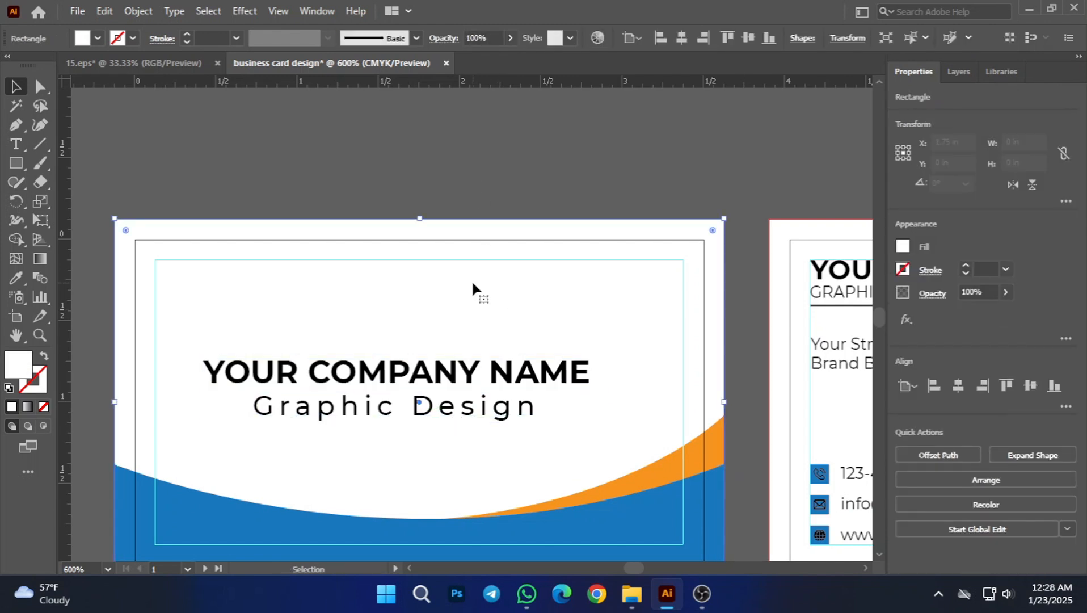
shift+click(462, 377)
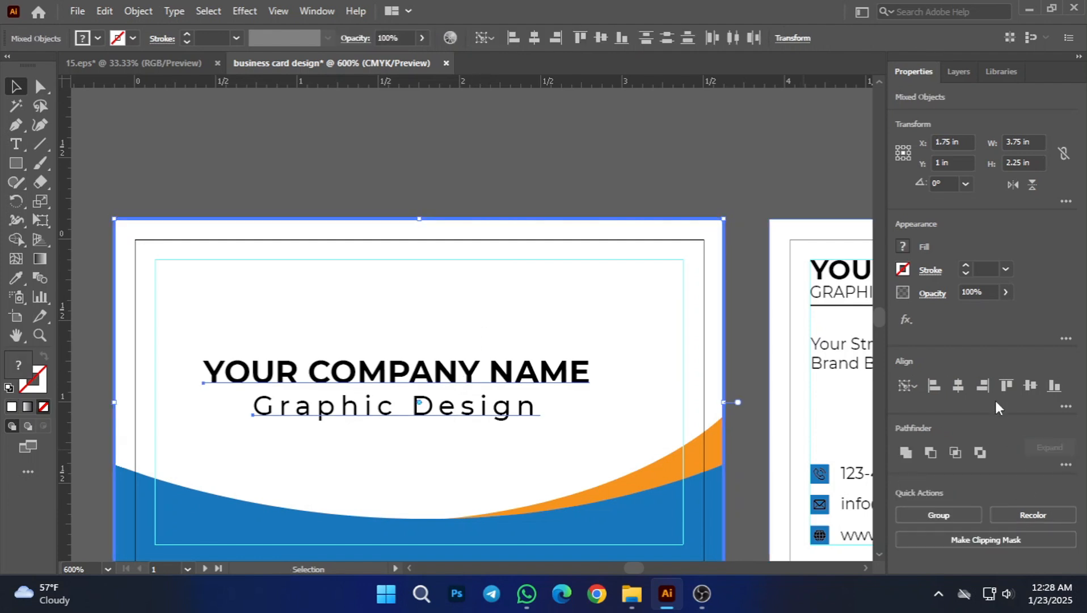
click(967, 385)
click(1032, 385)
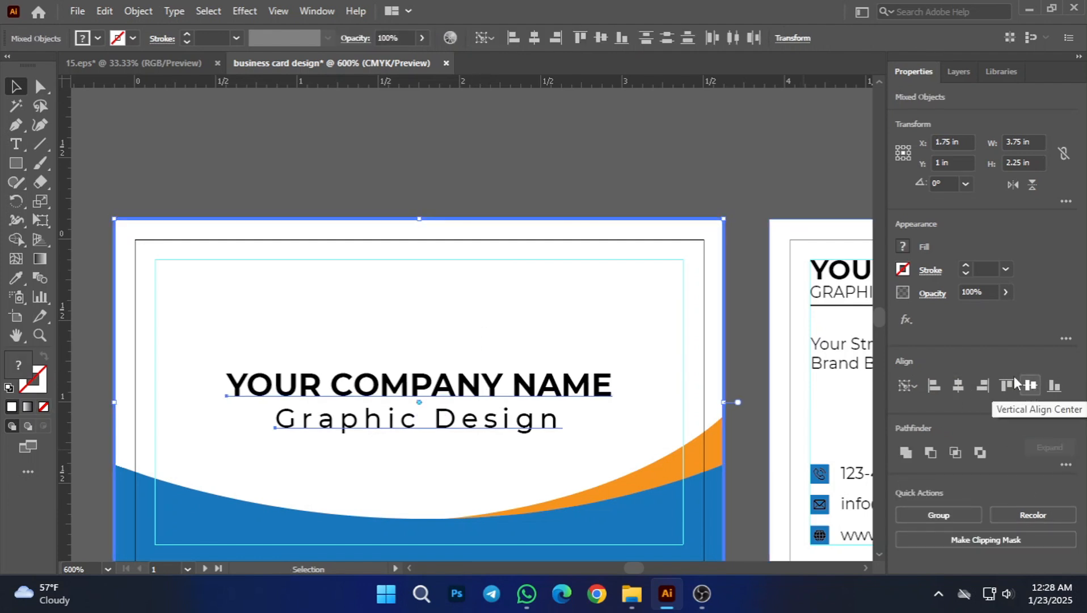
click(654, 182)
scroll(514, 383, down, 2)
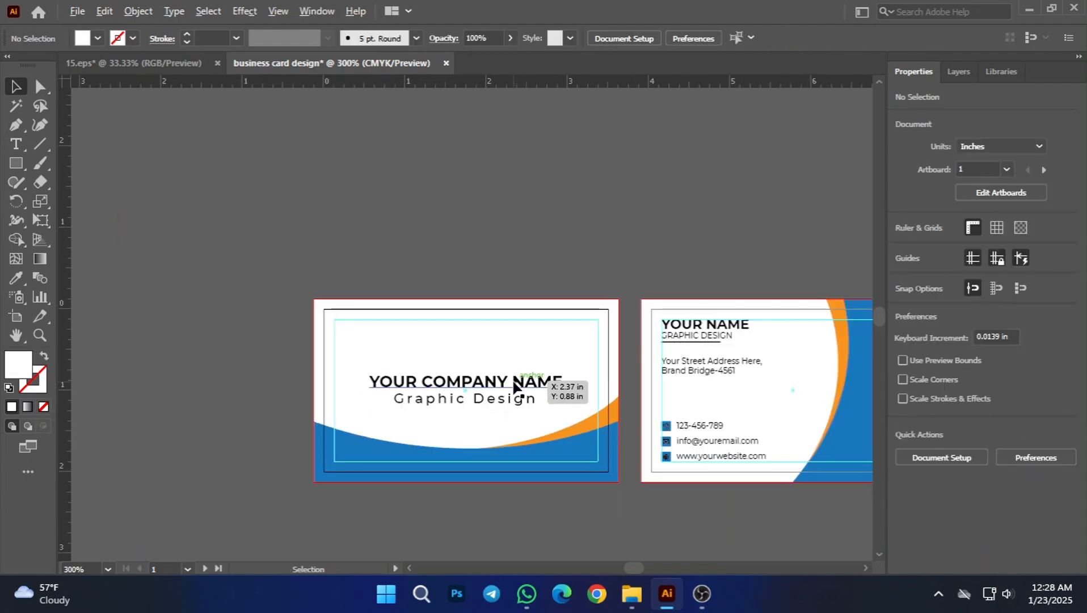
Step: Scale the centred text group up proportionally from its centre to about 2.77 × 0.47 in
click(482, 399)
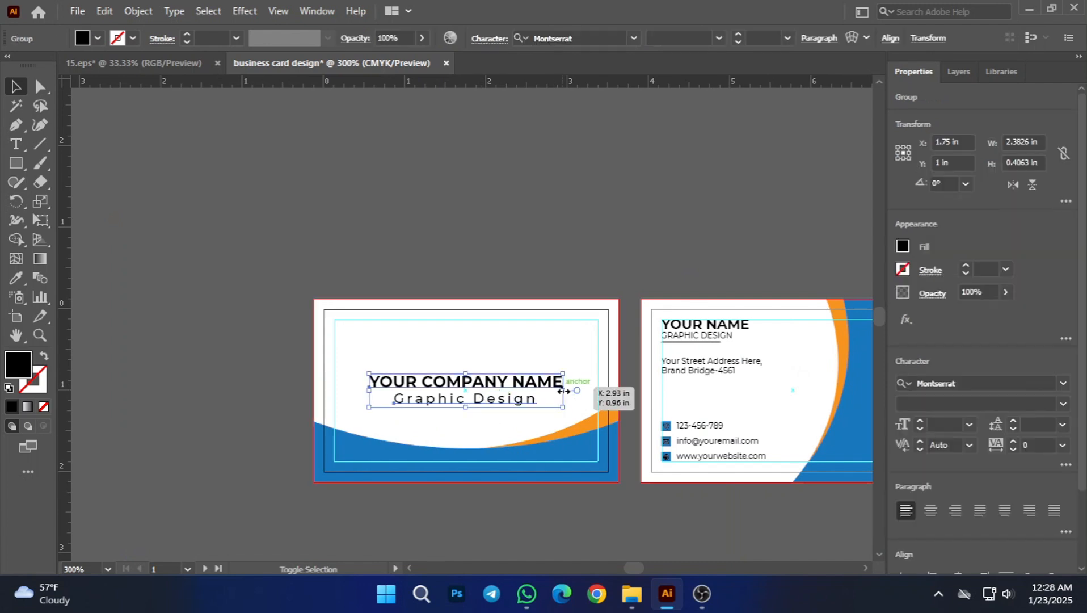
drag(564, 391, 581, 390)
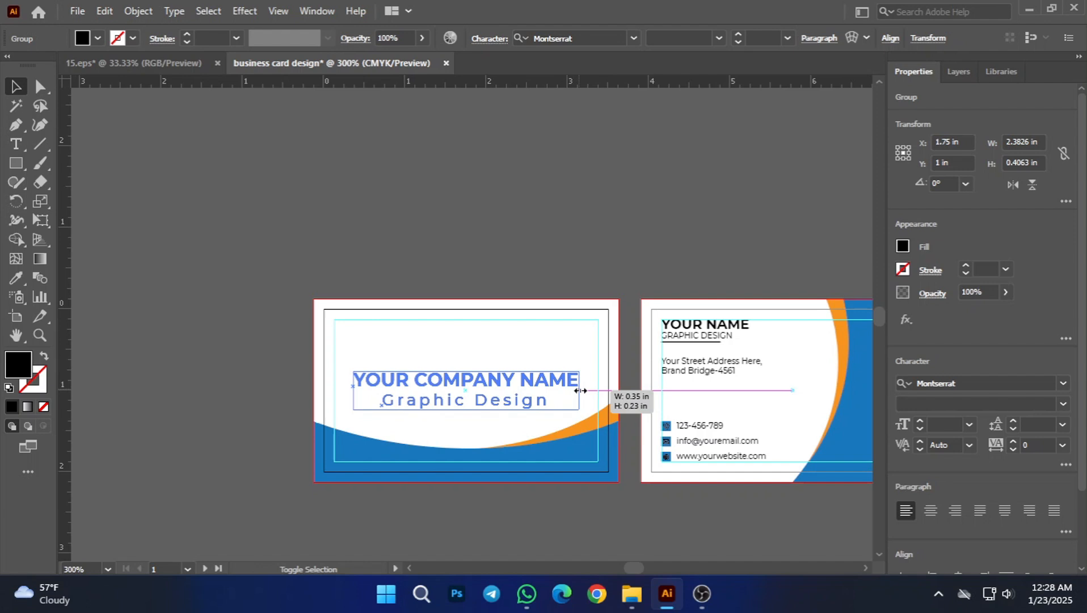
drag(581, 391, 580, 390)
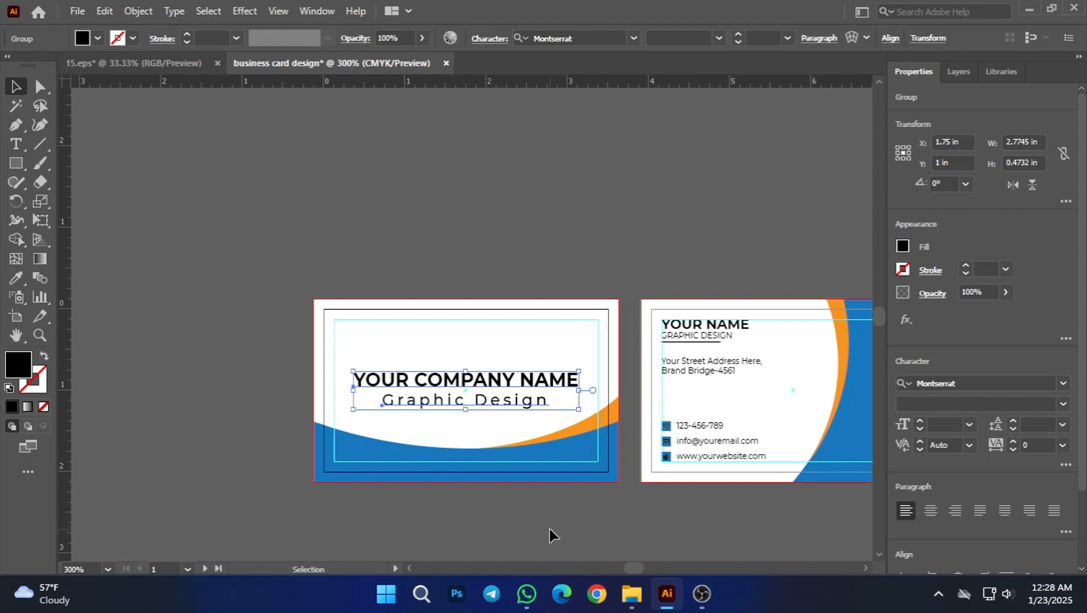
click(551, 534)
scroll(550, 531, down, 1)
drag(622, 527, 596, 463)
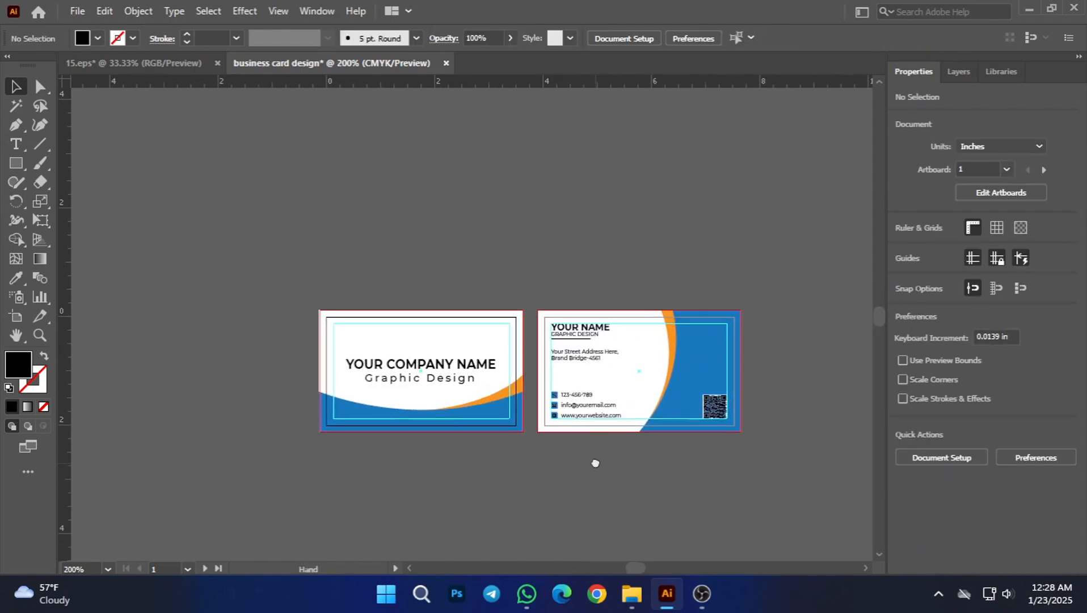
scroll(559, 472, up, 1)
scroll(634, 481, right, 1)
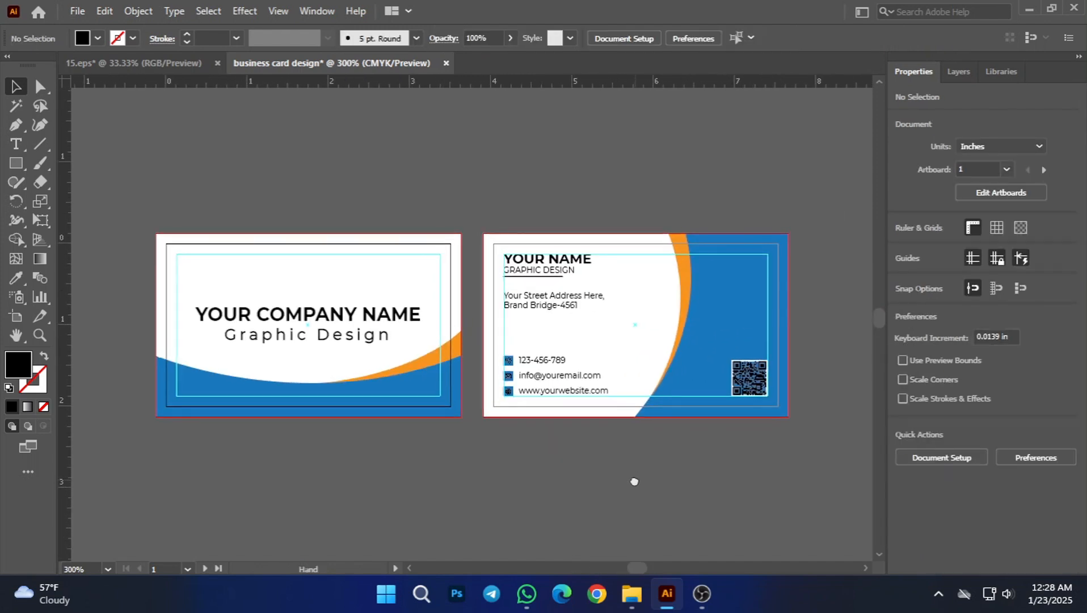
scroll(637, 482, right, 3)
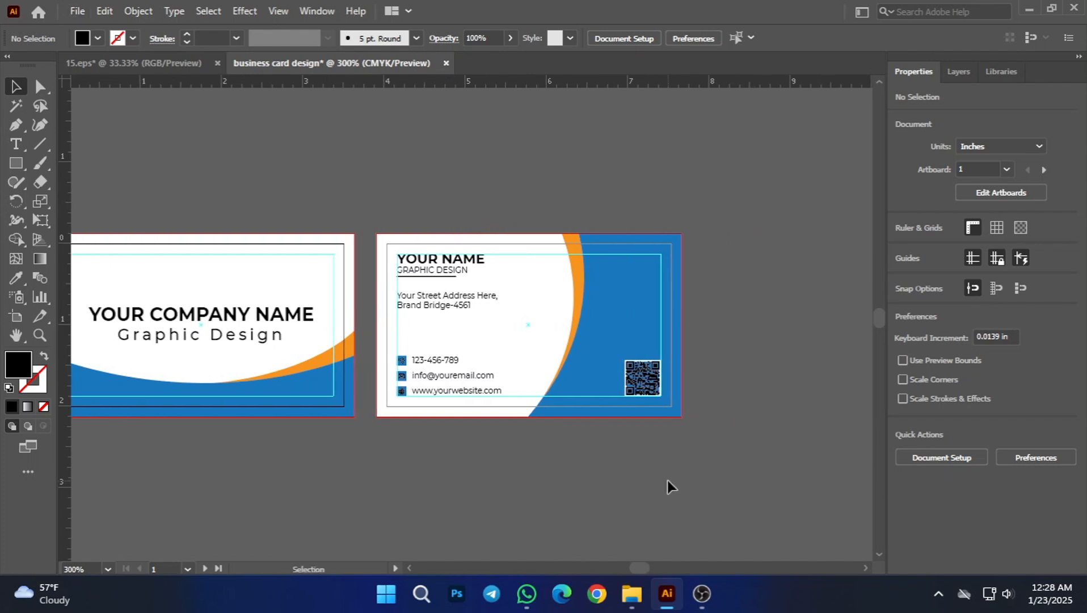
scroll(667, 472, up, 3)
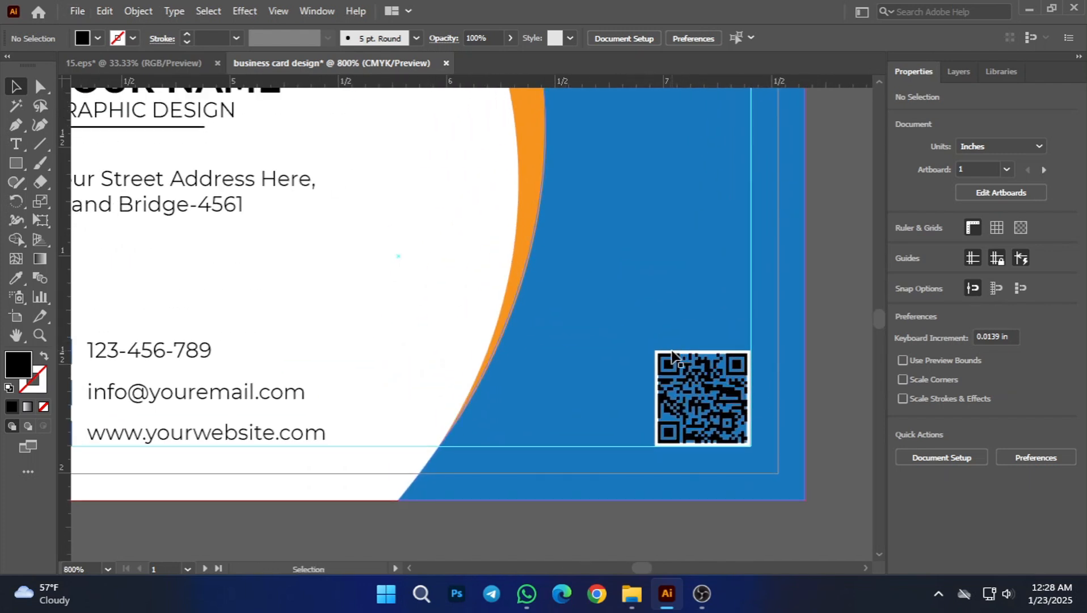
click(671, 355)
right_click(672, 356)
click(600, 495)
scroll(640, 400, up, 3)
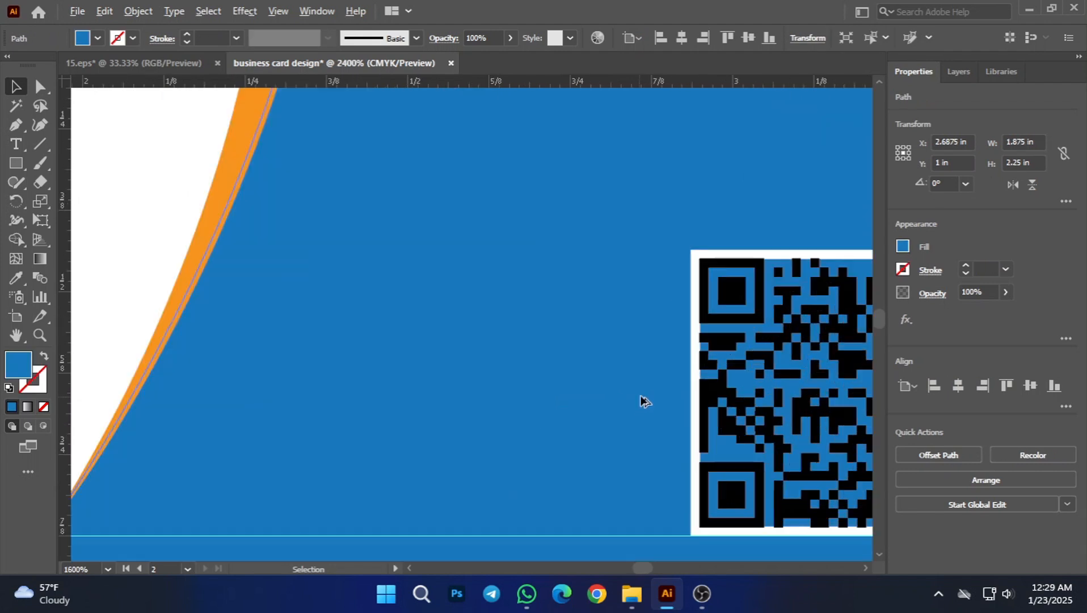
scroll(518, 393, down, 3)
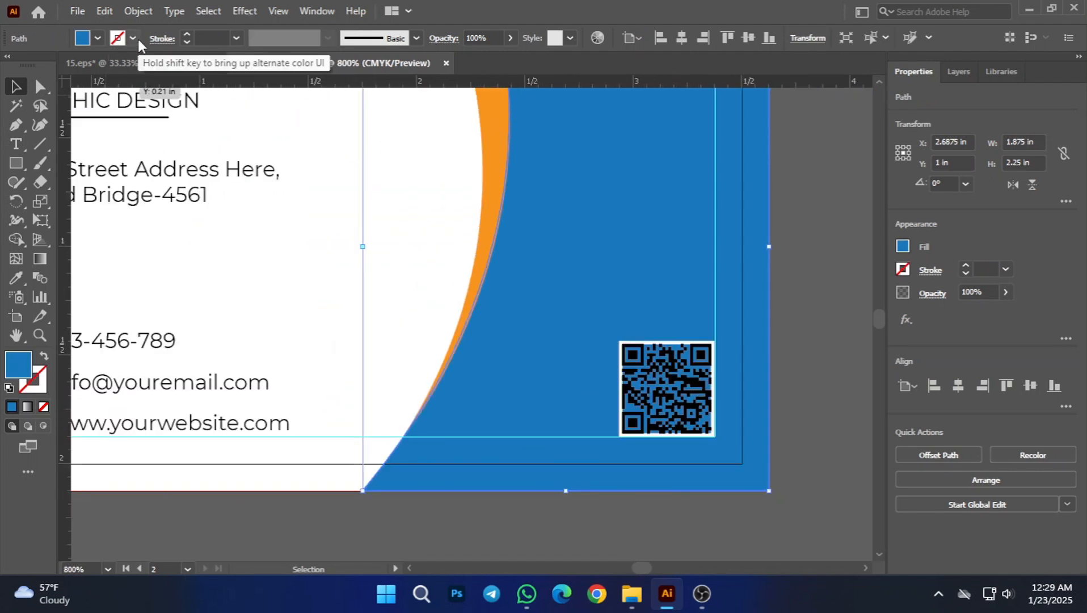
click(676, 513)
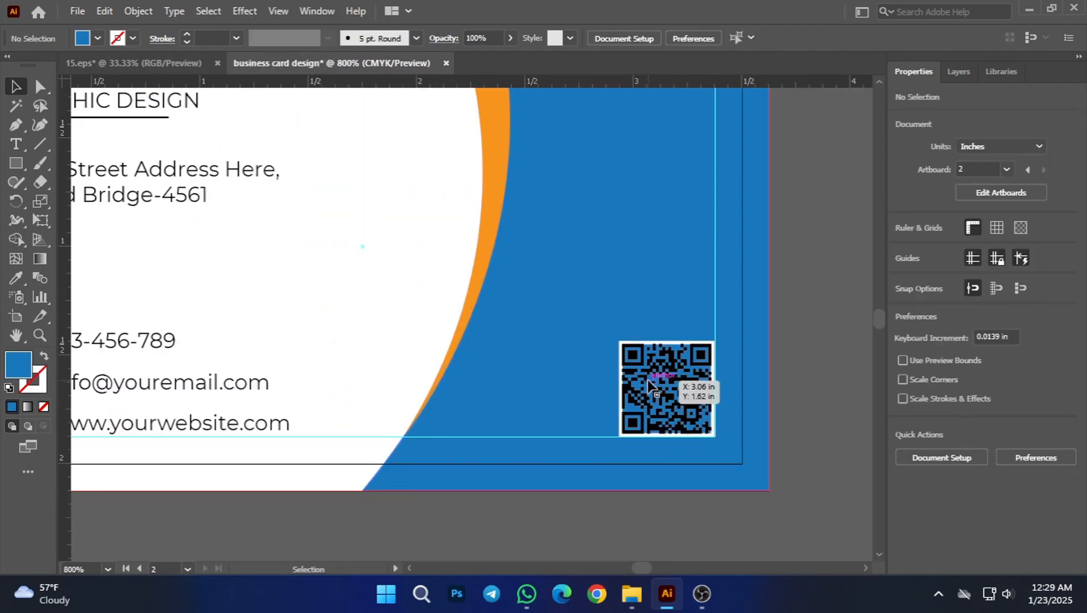
Step: Change the stroke colour of the square frame around the second card's QR code to orange
scroll(630, 357, up, 3)
click(683, 360)
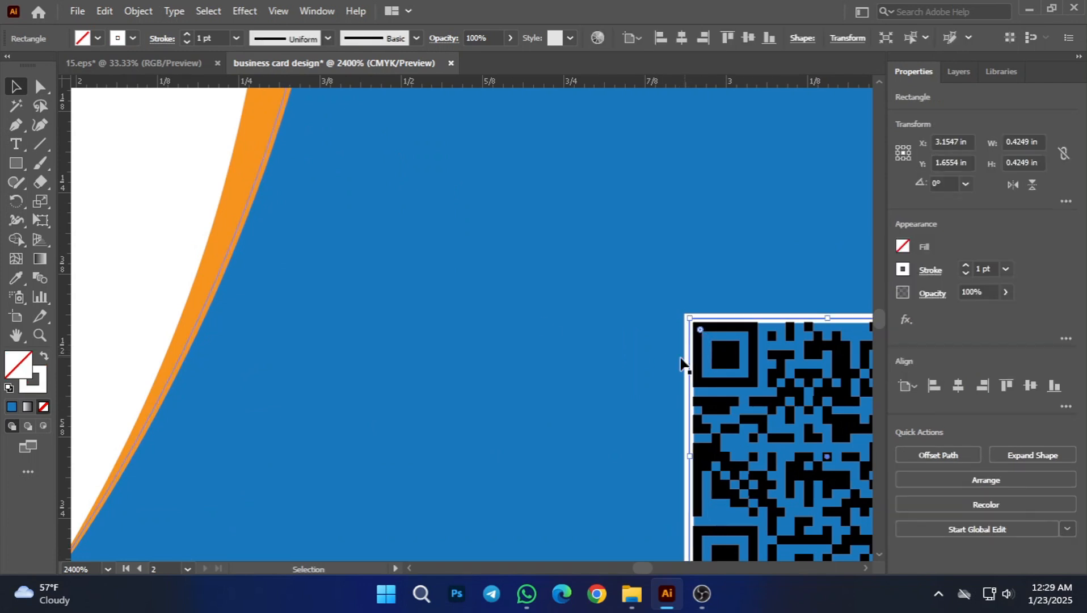
click(132, 38)
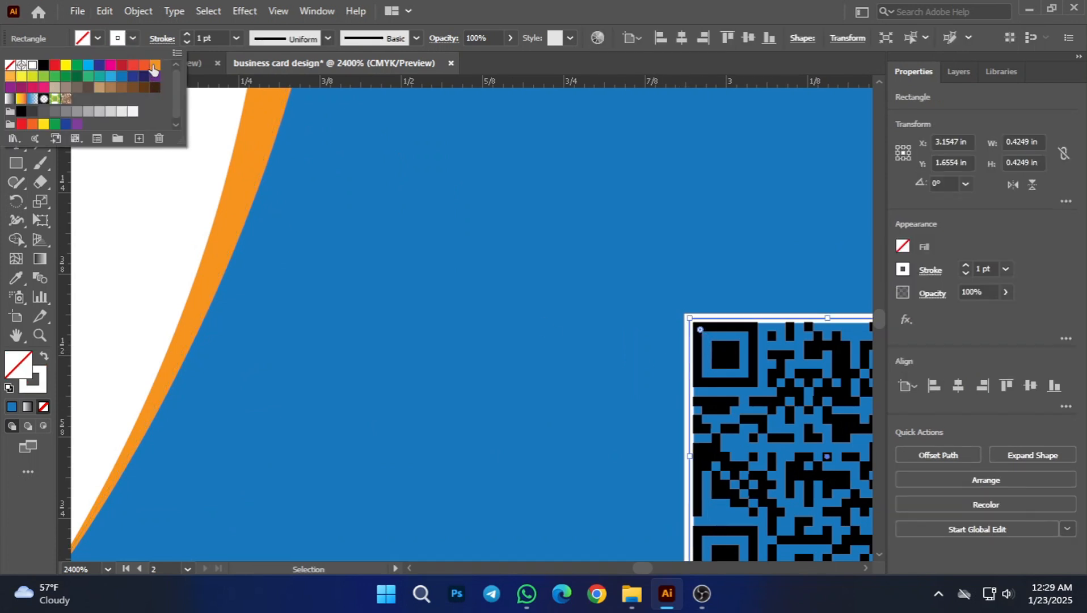
click(154, 66)
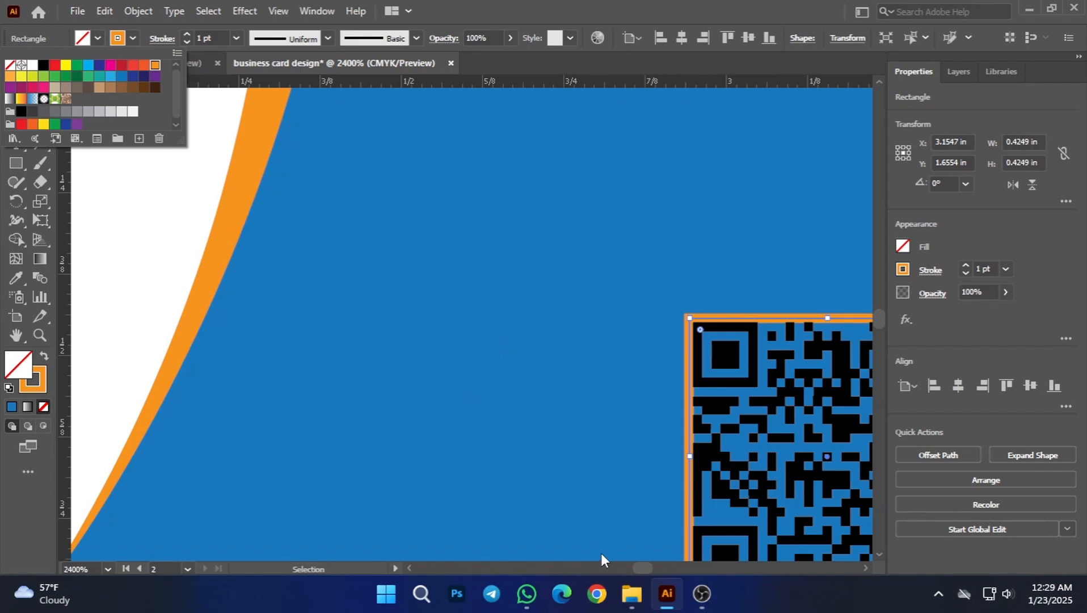
click(219, 443)
click(290, 434)
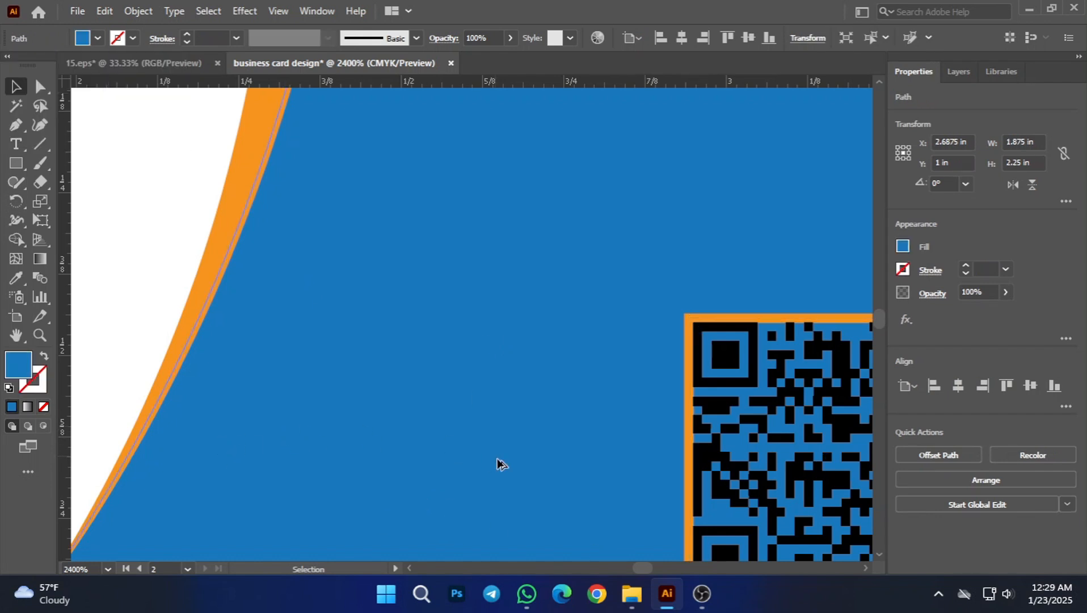
scroll(504, 465, down, 5)
click(641, 455)
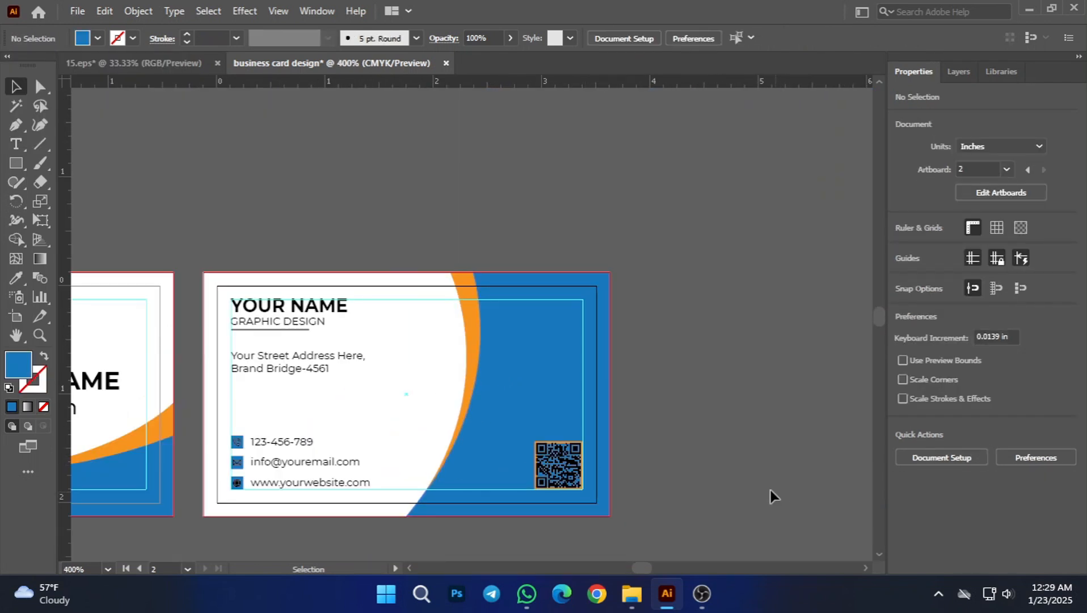
Step: Scale the QR code down slightly inside its orange square frame, to about 0.413 in wide
scroll(607, 488, up, 5)
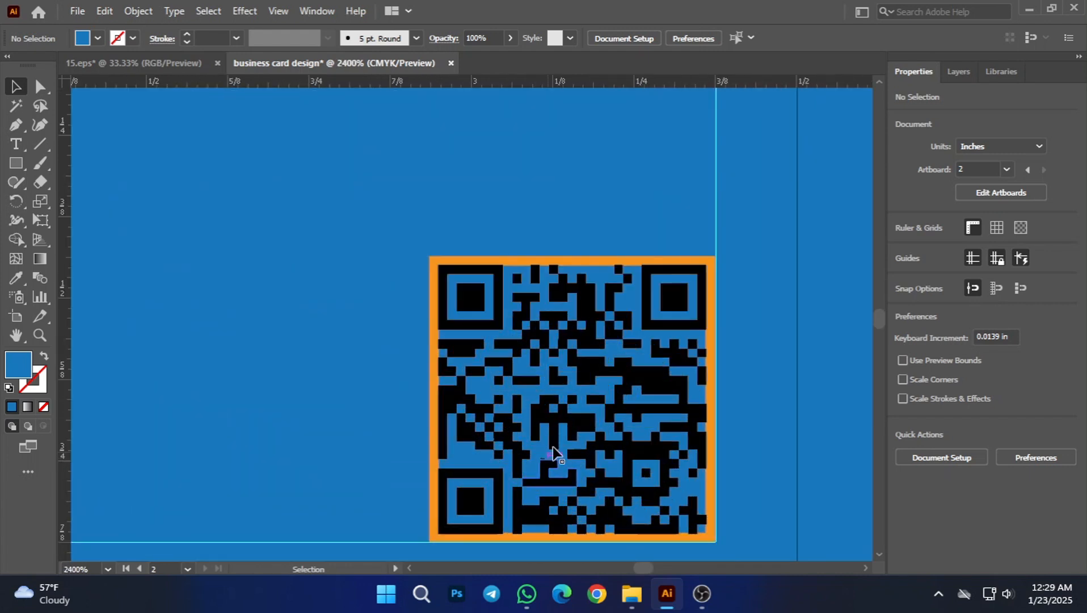
click(562, 434)
click(584, 343)
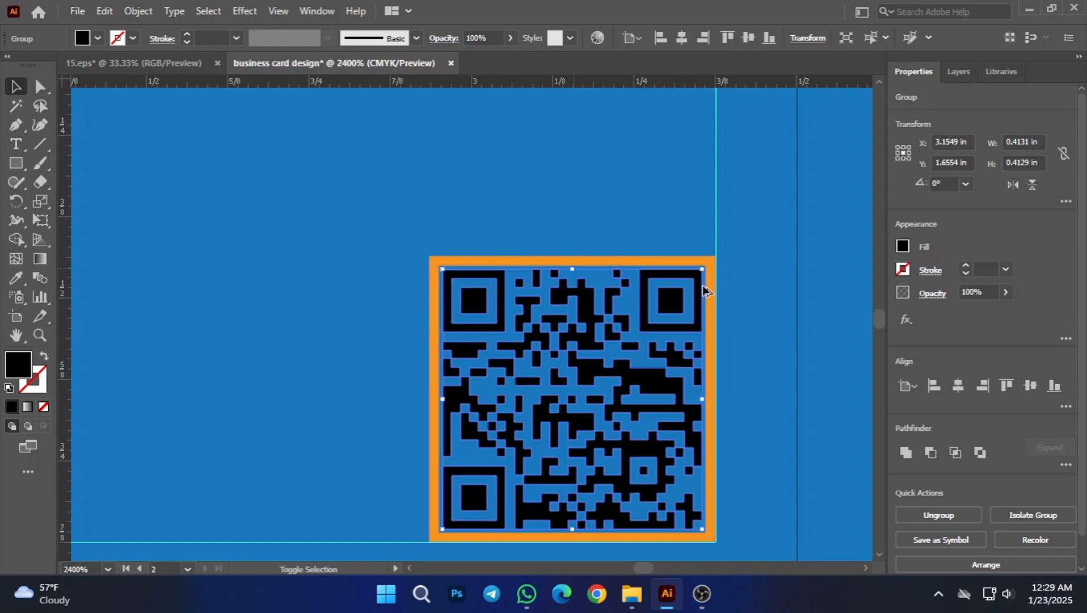
click(782, 306)
scroll(706, 380, down, 2)
scroll(705, 385, down, 3)
click(631, 526)
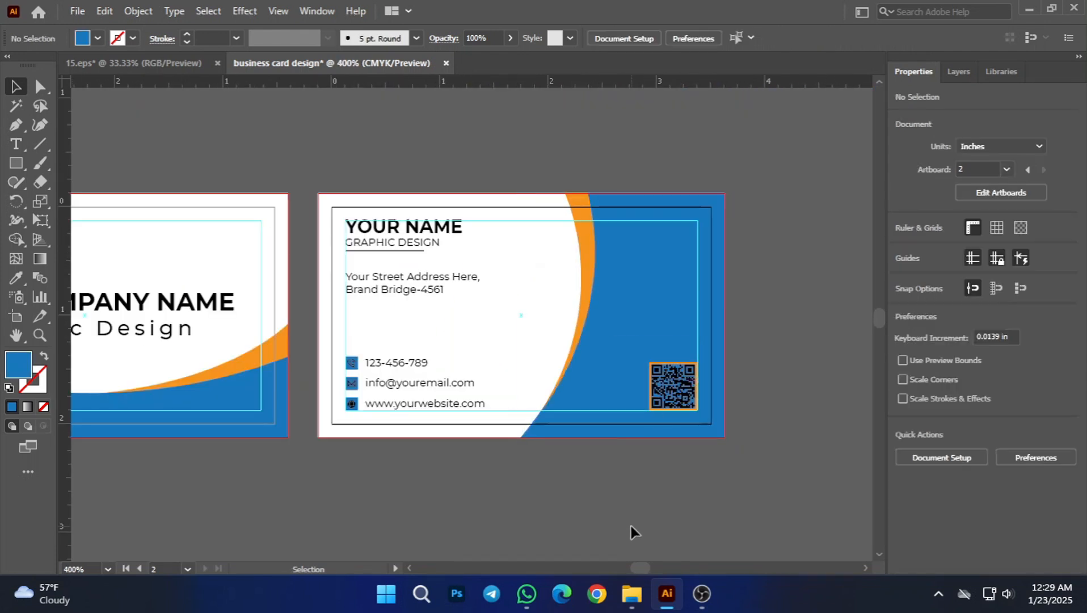
Step: Recolour the second card's YOUR NAME text orange by sampling the card's curved stripe with the Eyedropper
drag(414, 497, 505, 511)
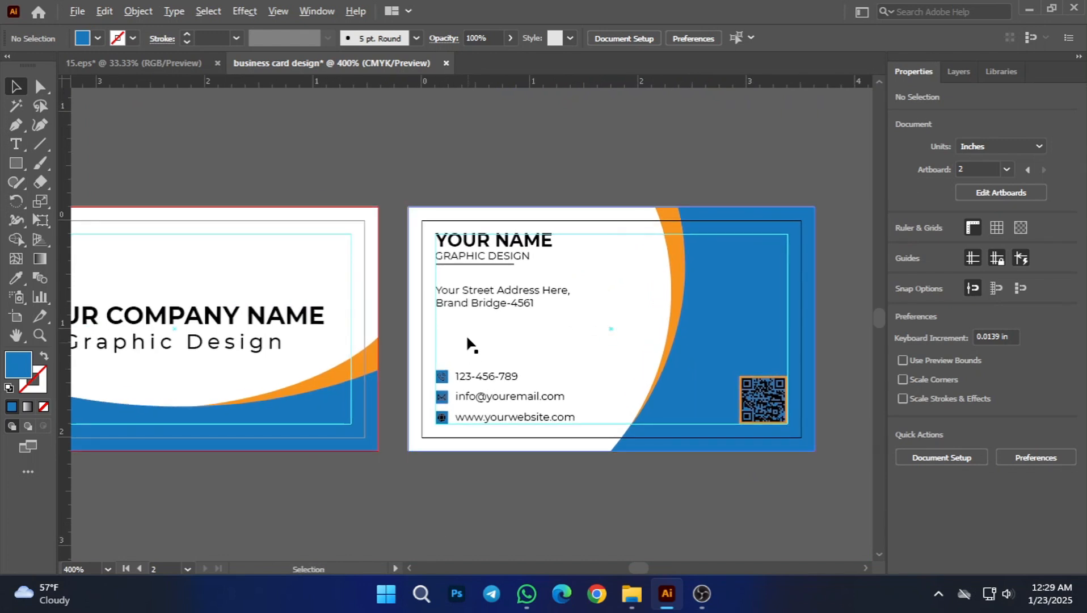
scroll(451, 279, up, 2)
click(554, 296)
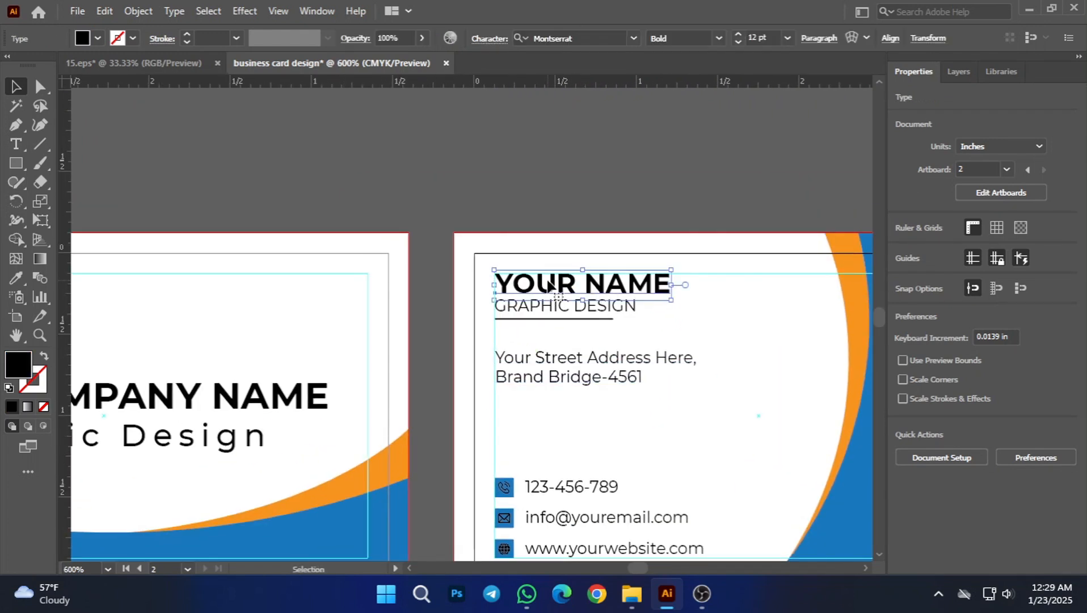
click(19, 280)
click(849, 277)
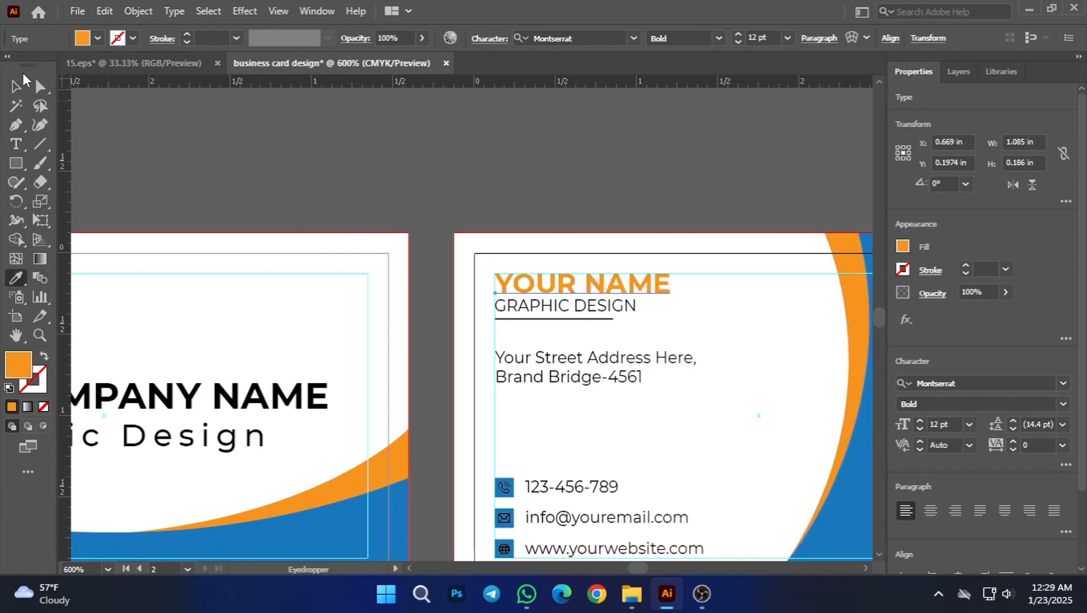
click(17, 85)
click(490, 171)
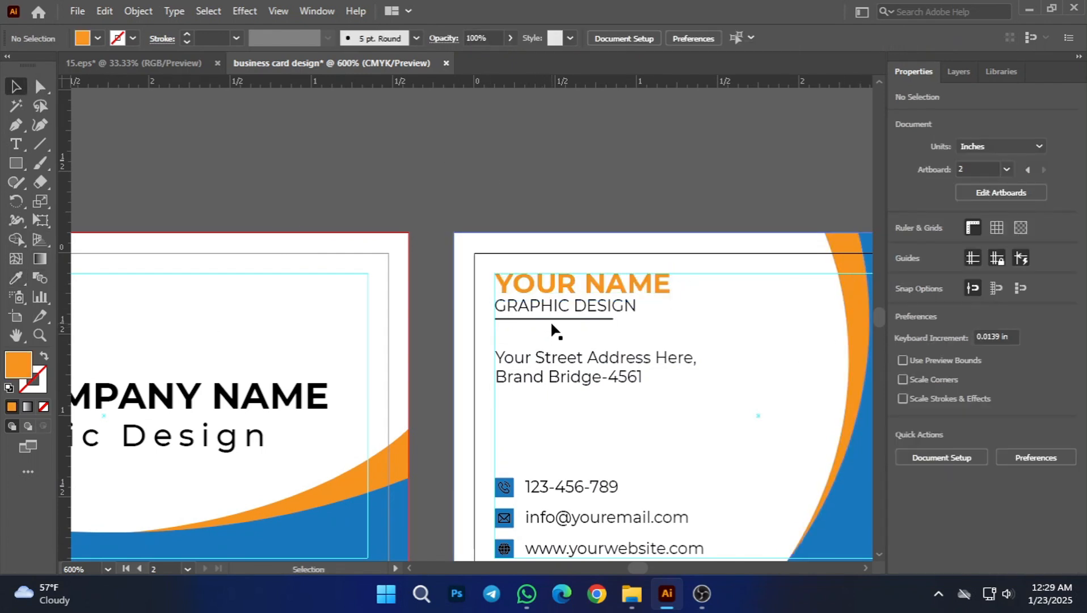
scroll(577, 324, down, 3)
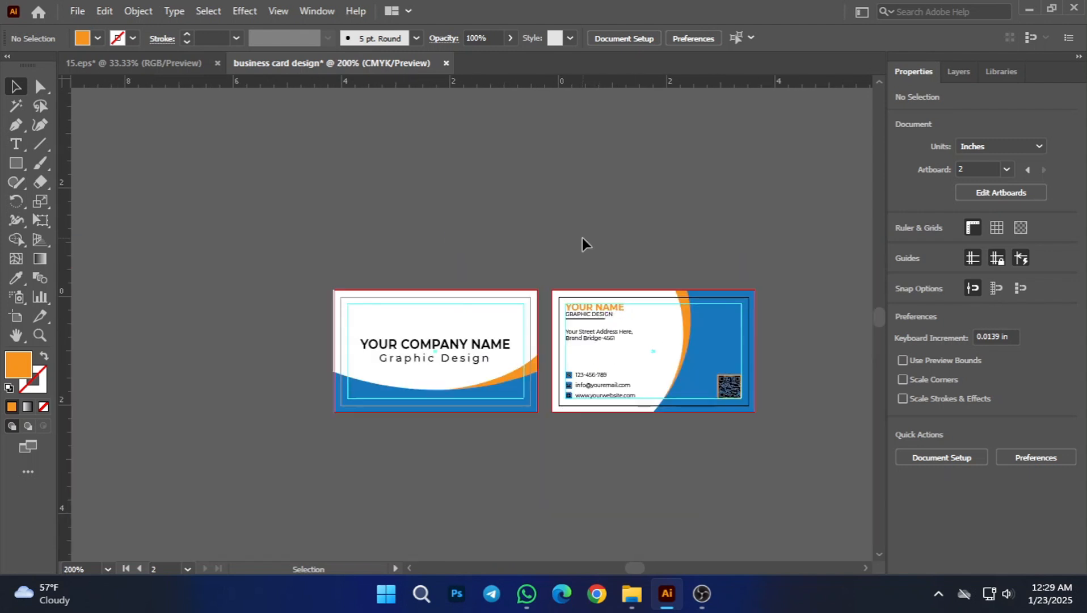
scroll(597, 331, up, 2)
scroll(604, 325, up, 2)
click(598, 282)
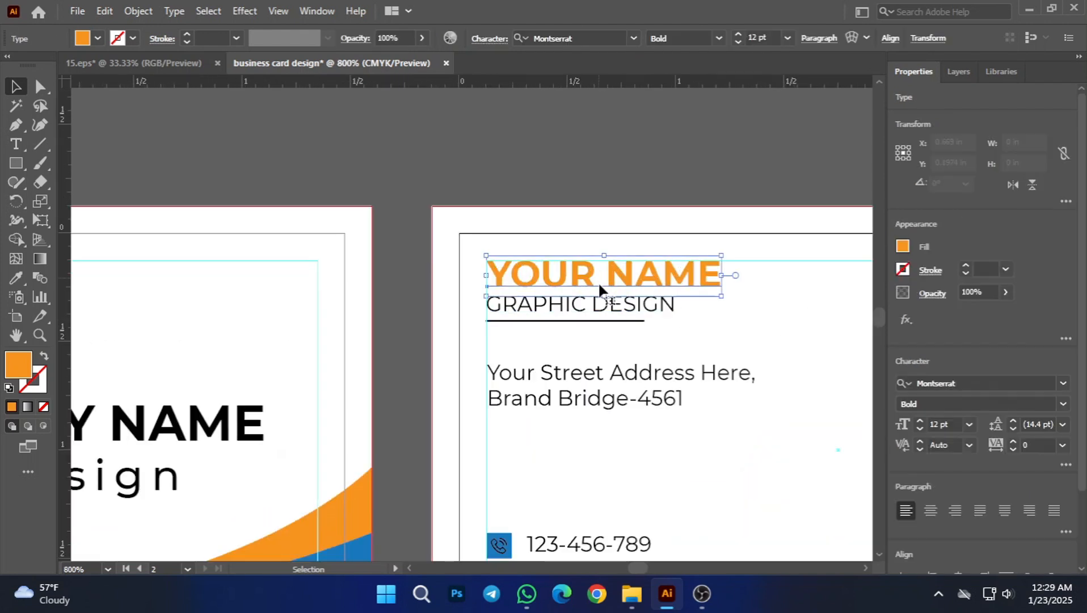
click(487, 173)
scroll(584, 445, down, 2)
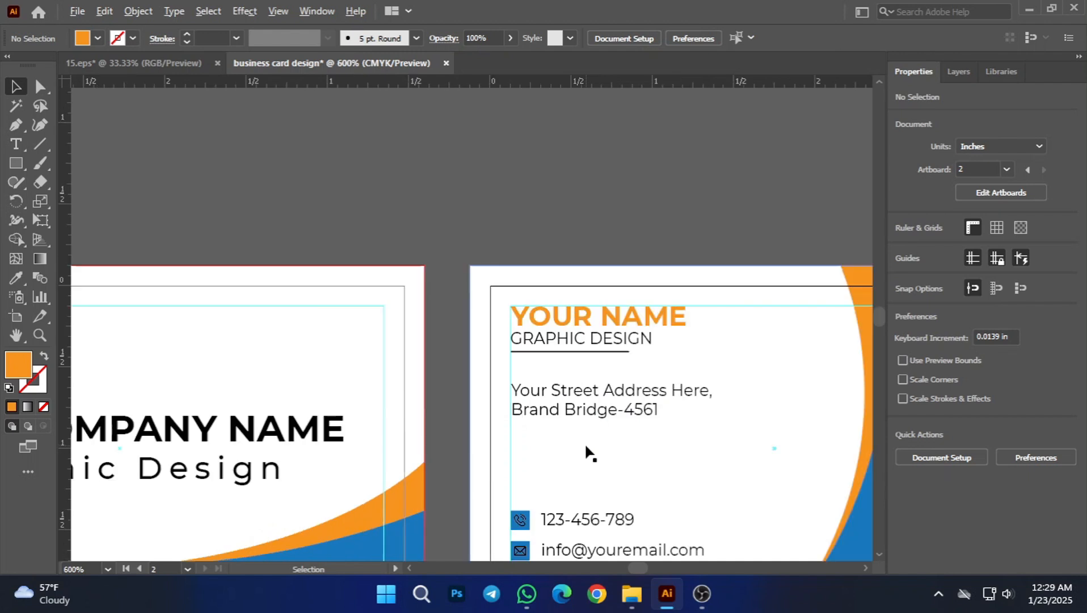
Step: Recolour the second card's YOUR NAME text blue by sampling the card's blue area with the Eyedropper
scroll(653, 428, down, 1)
click(553, 304)
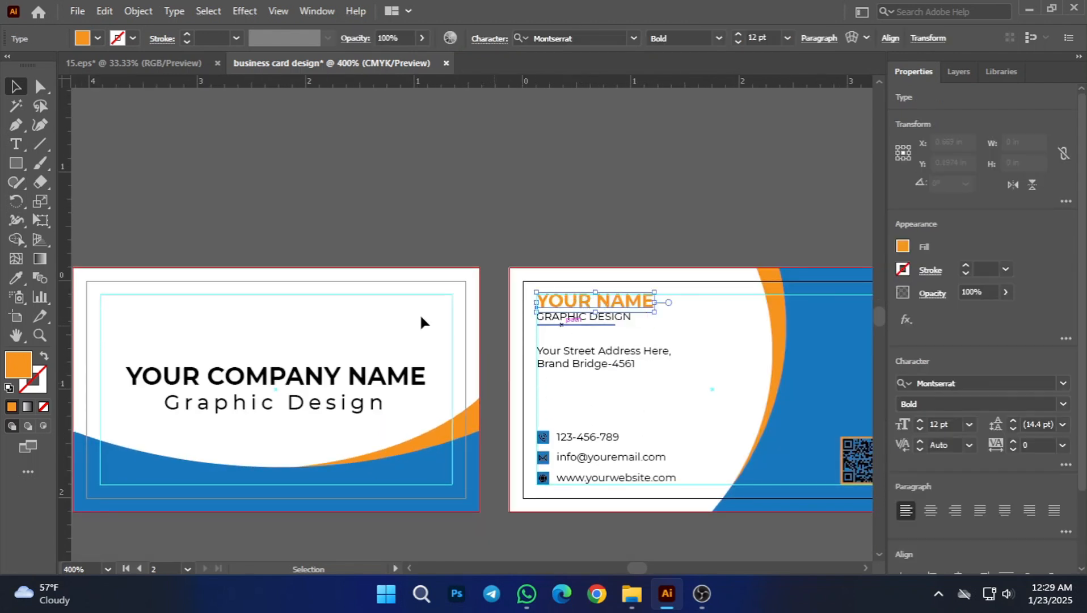
key(i)
click(811, 372)
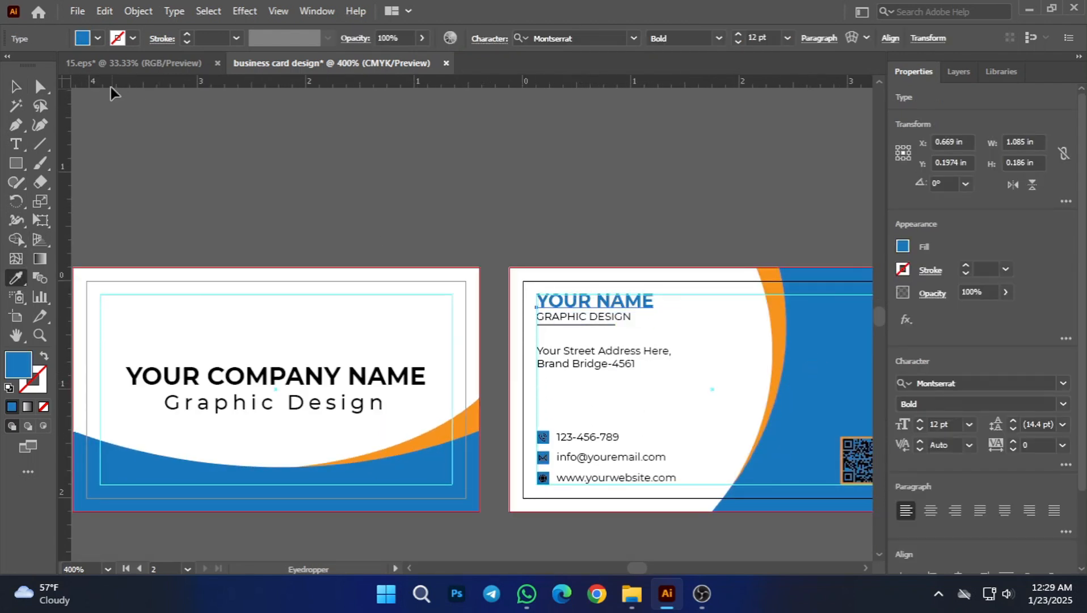
double_click(15, 86)
click(621, 416)
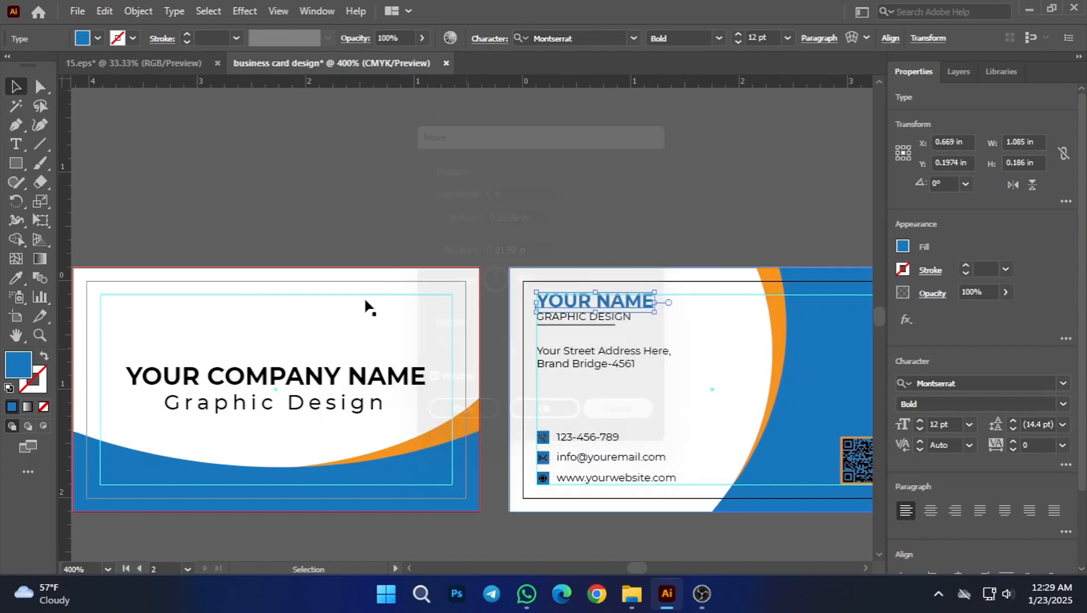
click(311, 205)
Step: Recolour the thin line under GRAPHIC DESIGN on the second card orange, sampled from the curved stripe
scroll(551, 230, up, 3)
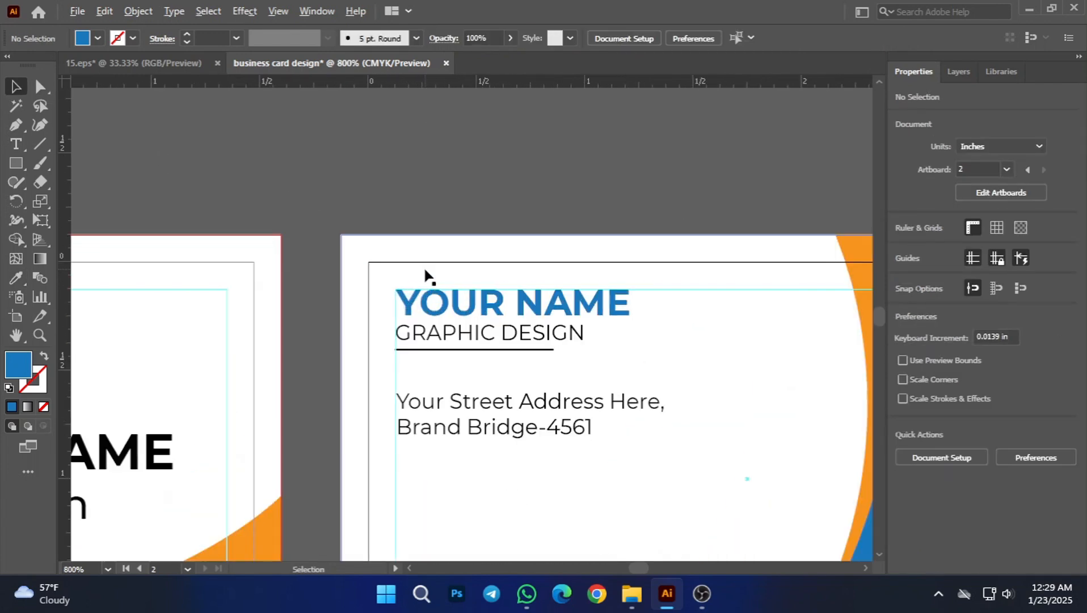
scroll(551, 334, down, 3)
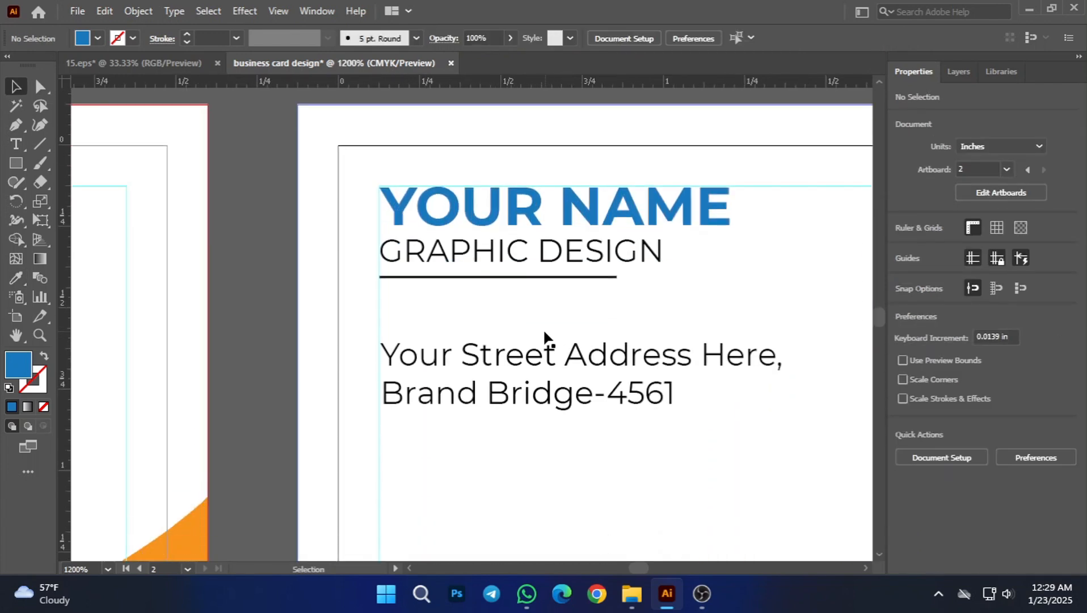
click(476, 278)
scroll(523, 362, down, 2)
key(i)
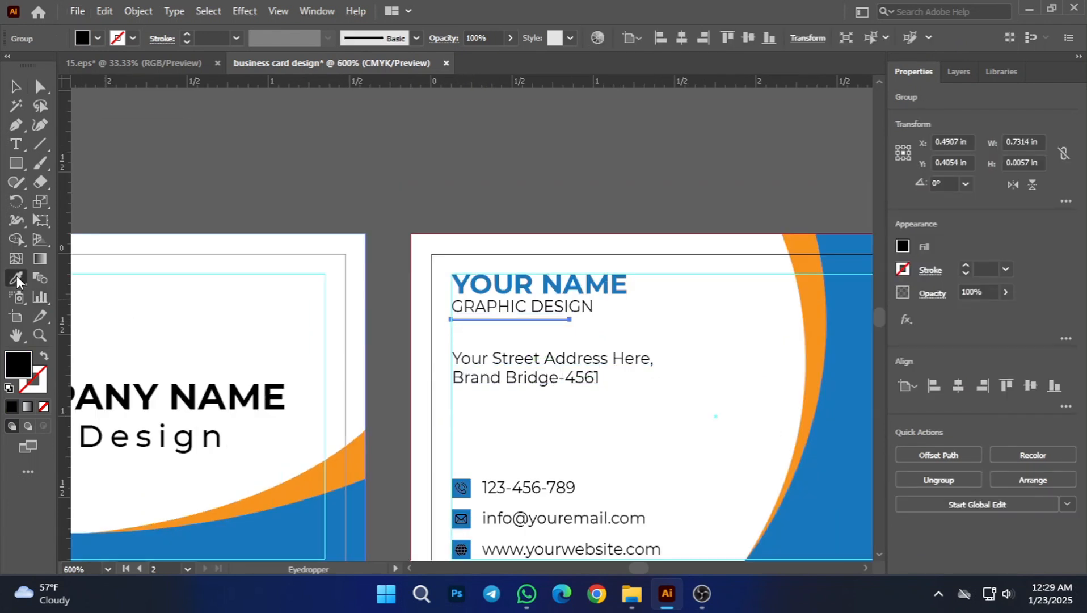
click(815, 297)
click(16, 86)
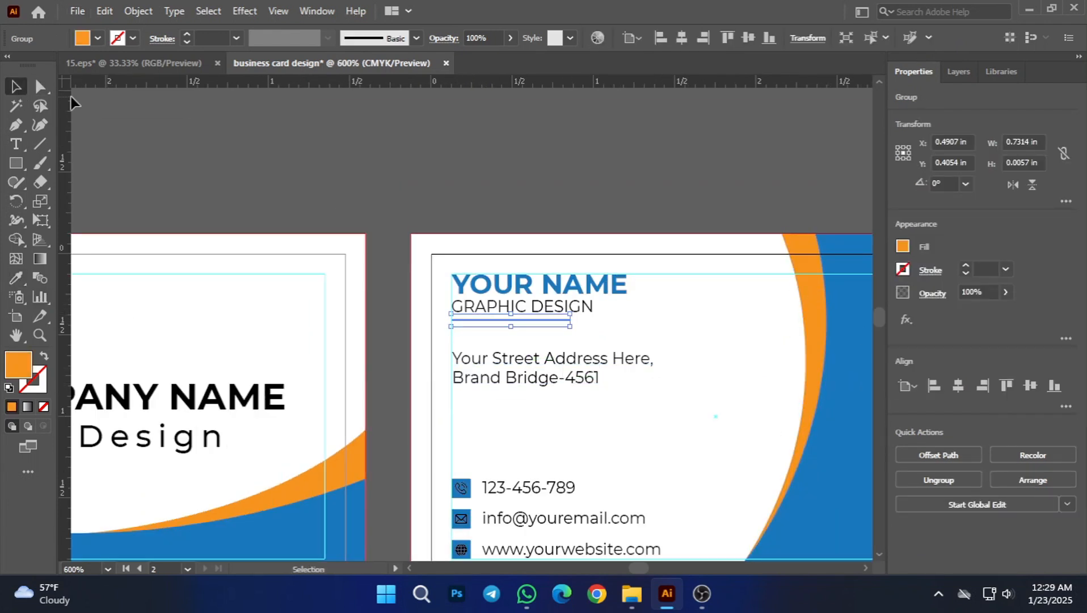
click(432, 204)
scroll(468, 323, up, 3)
scroll(467, 317, up, 2)
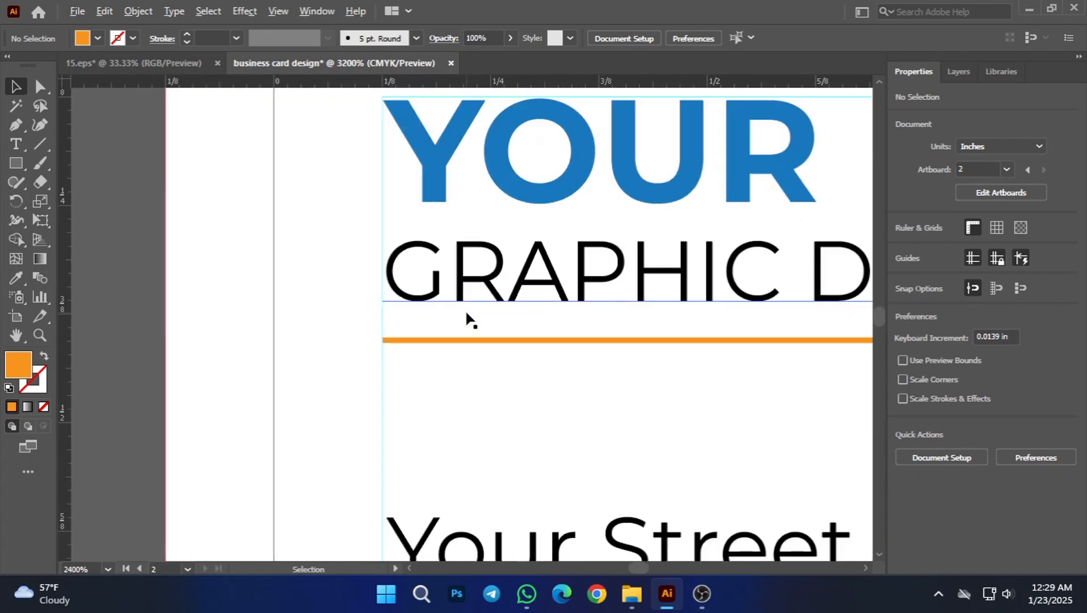
Step: Recolour the first card's grouped company name and Graphic Design text blue, sampled from the card's blue wave
scroll(602, 448, down, 3)
scroll(600, 443, down, 3)
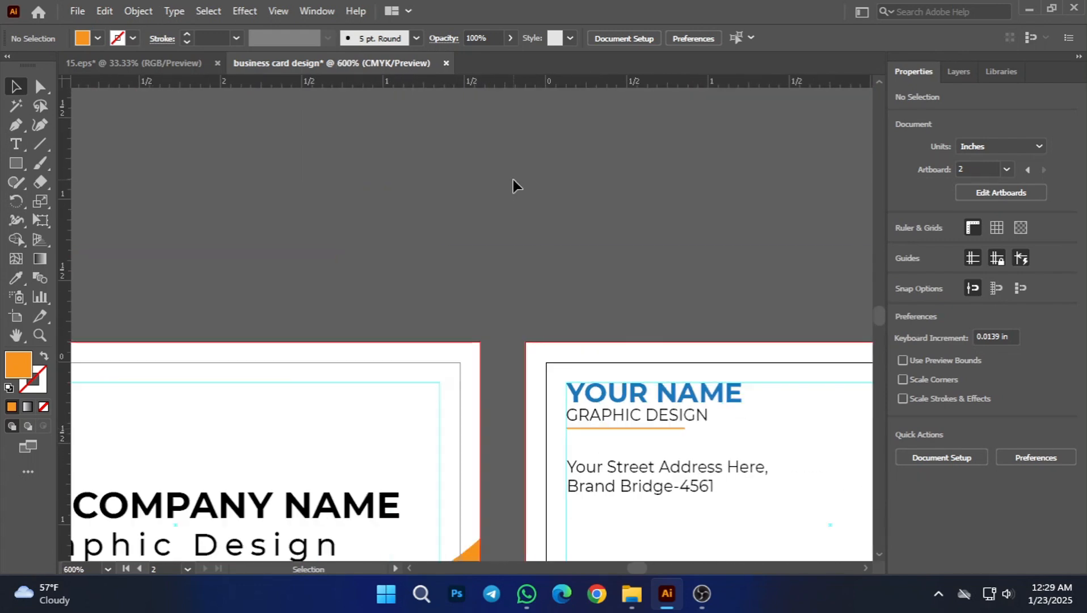
scroll(553, 290, down, 2)
scroll(579, 339, up, 1)
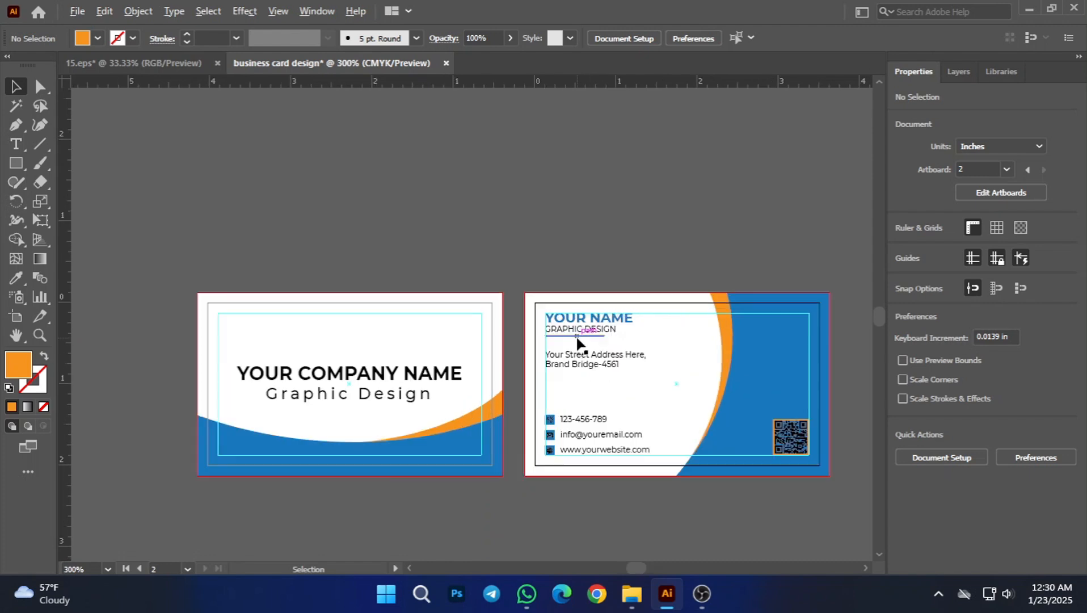
scroll(594, 489, down, 1)
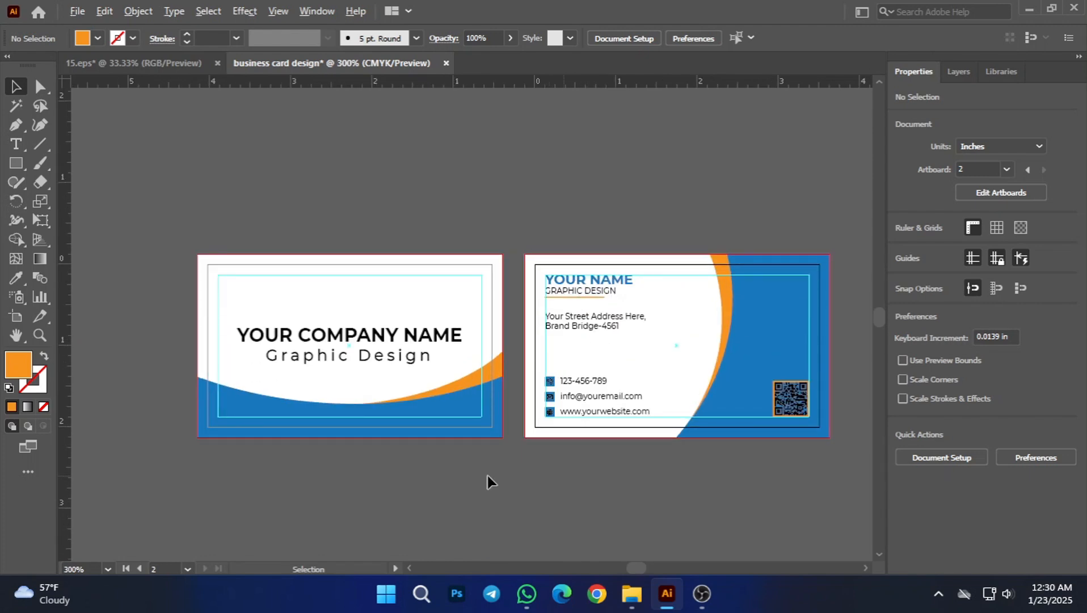
click(381, 353)
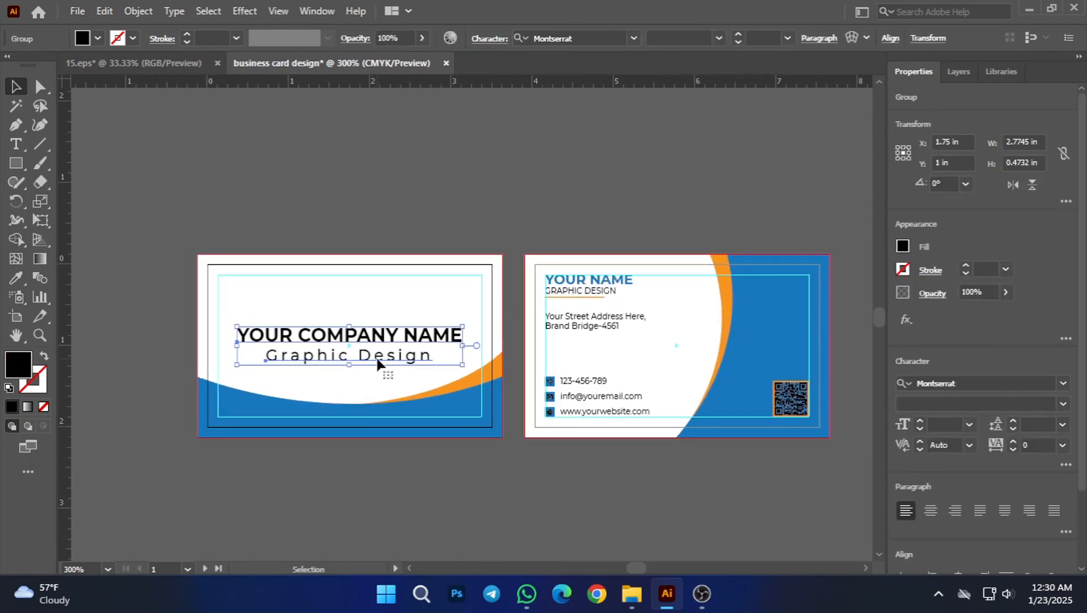
click(22, 279)
click(437, 408)
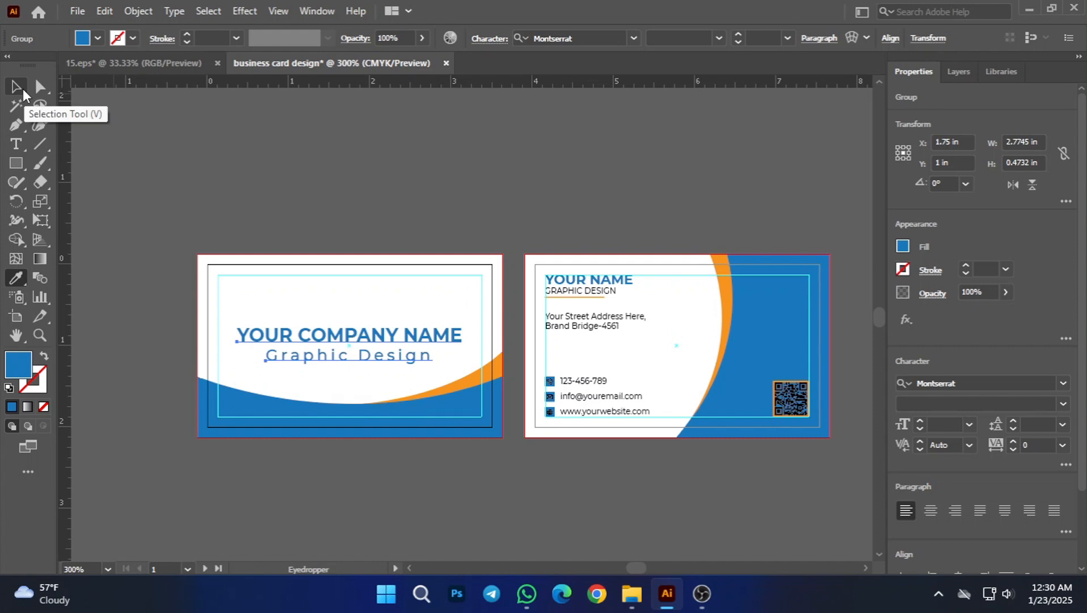
click(21, 91)
click(221, 173)
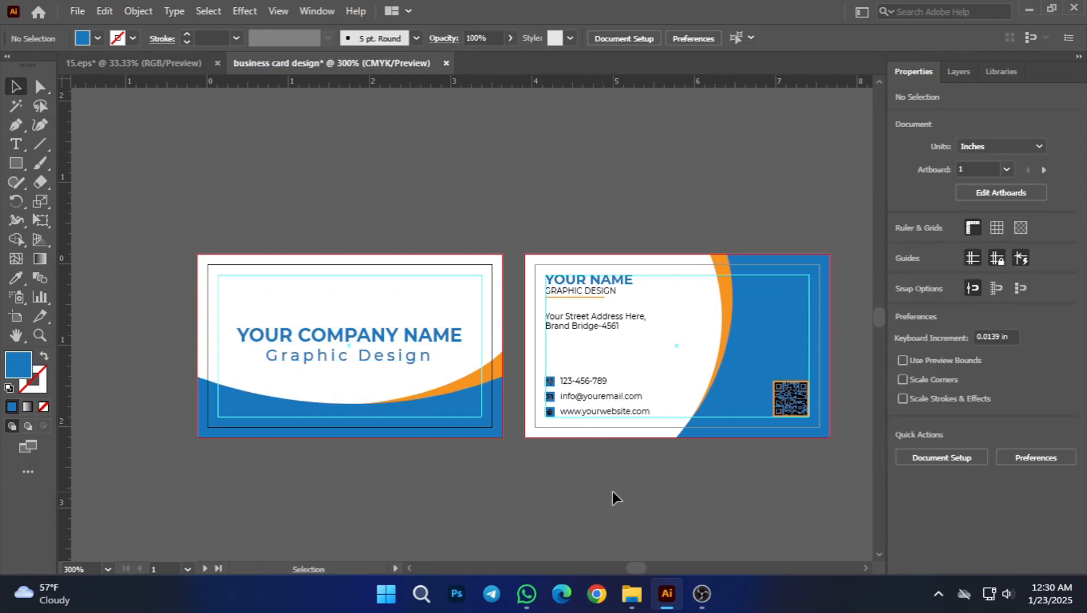
Step: Switch to the 15.eps document and delete the contact text and QR code artwork from the dark background
scroll(613, 492, down, 1)
key(space)
drag(720, 243, 716, 209)
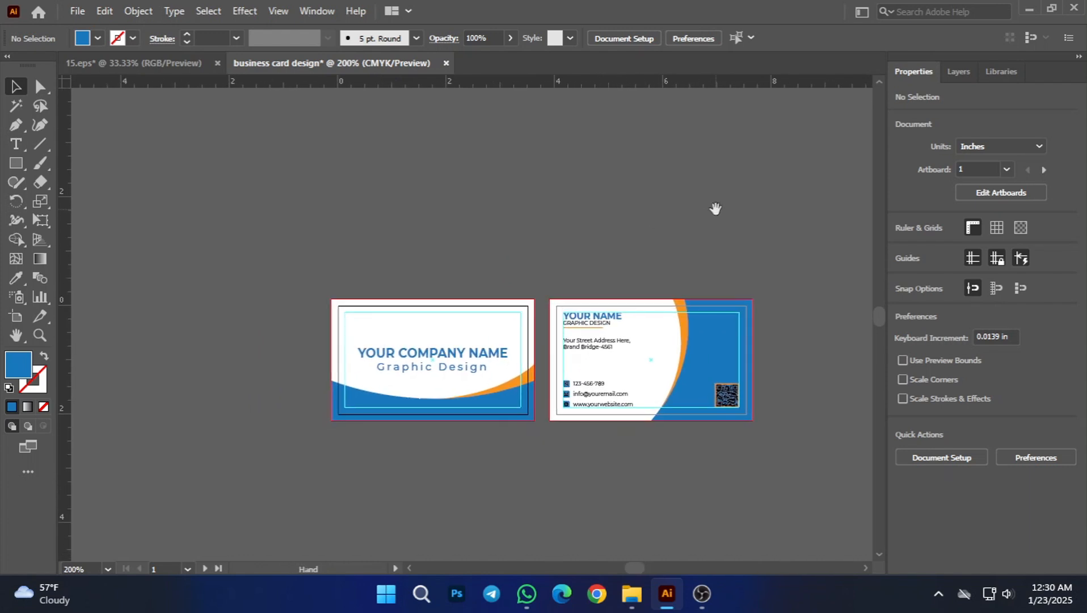
click(131, 66)
click(357, 448)
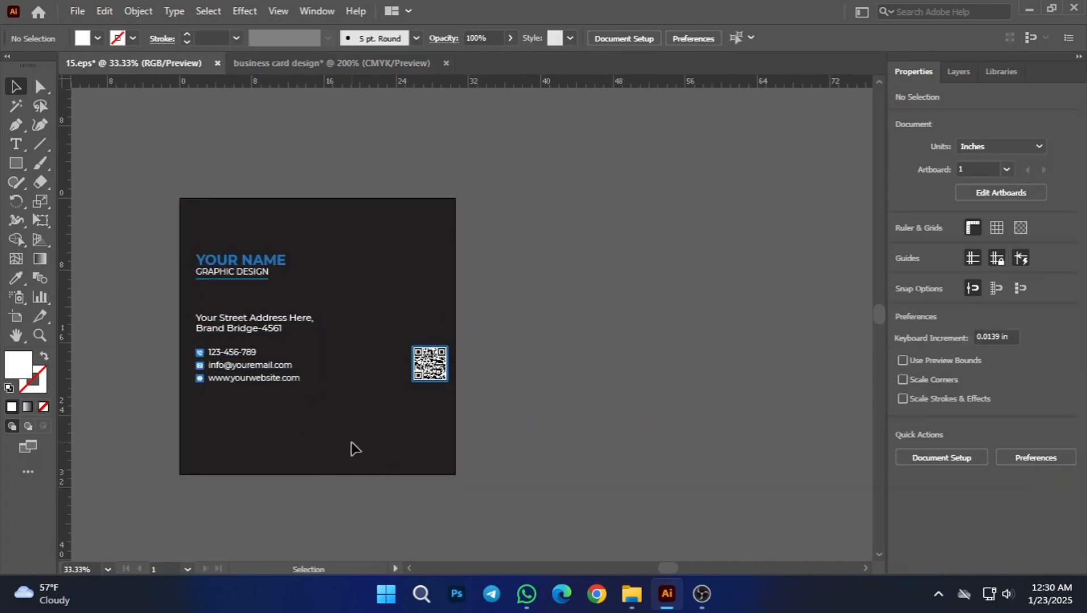
click(215, 278)
key(Delete)
key(backslash)
click(522, 321)
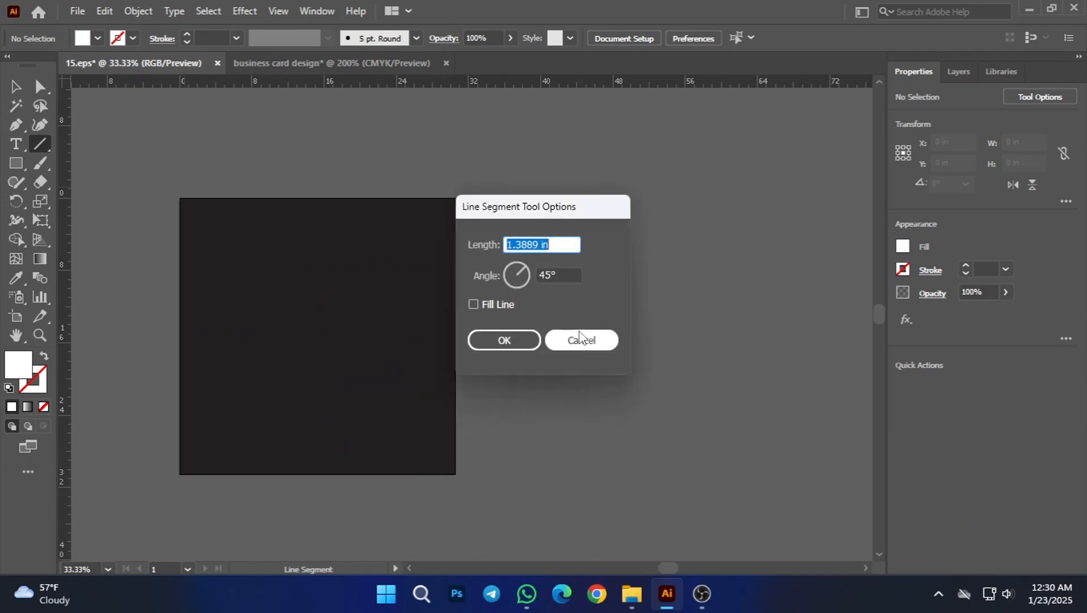
click(518, 345)
click(16, 86)
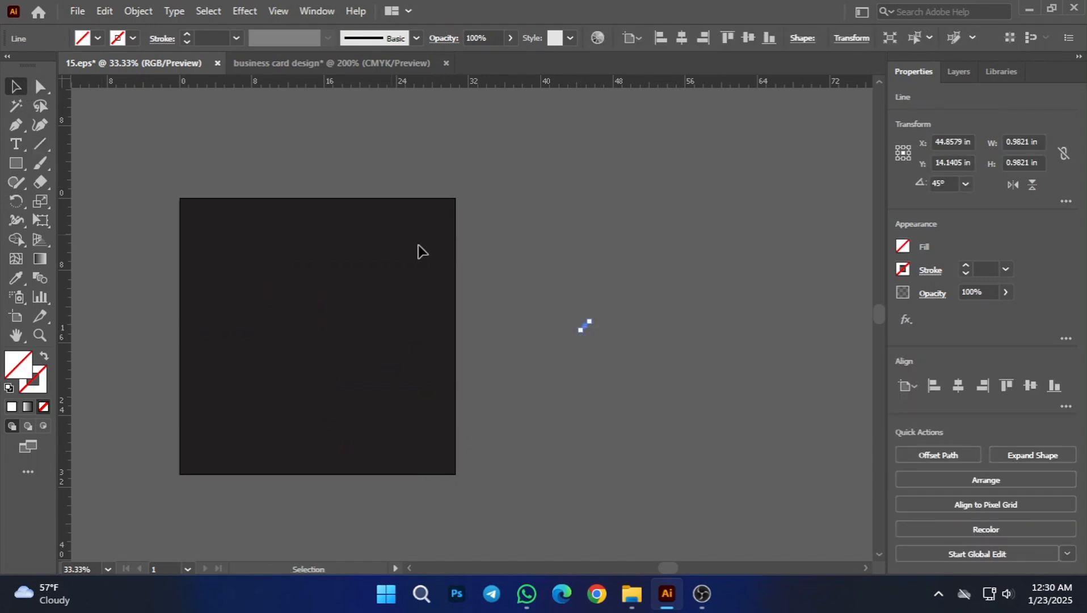
click(278, 332)
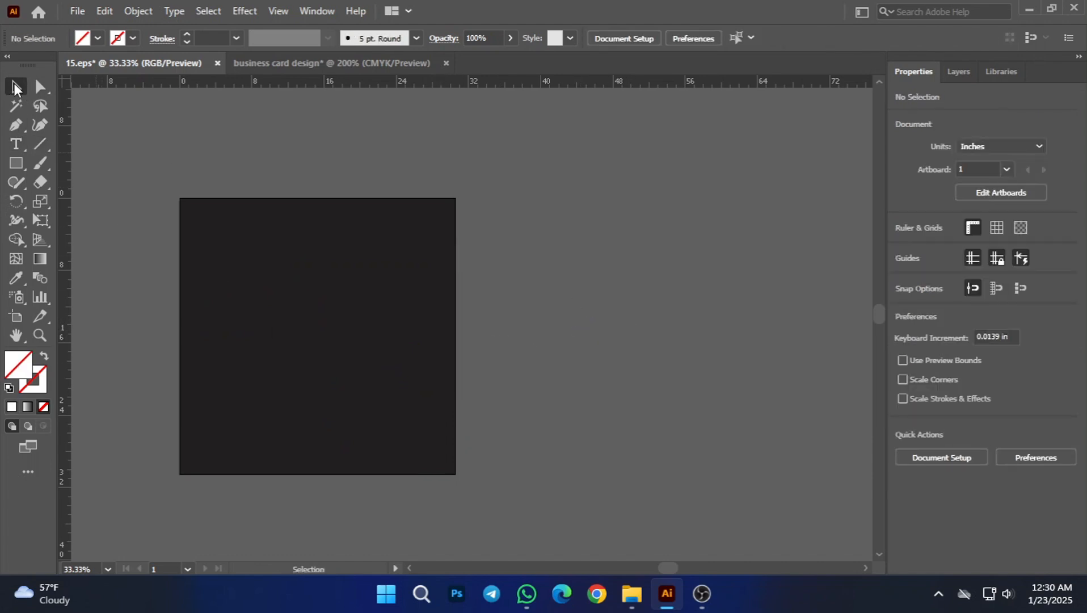
Step: Fill the dark square background with orange
drag(308, 305, 526, 284)
drag(694, 302, 613, 306)
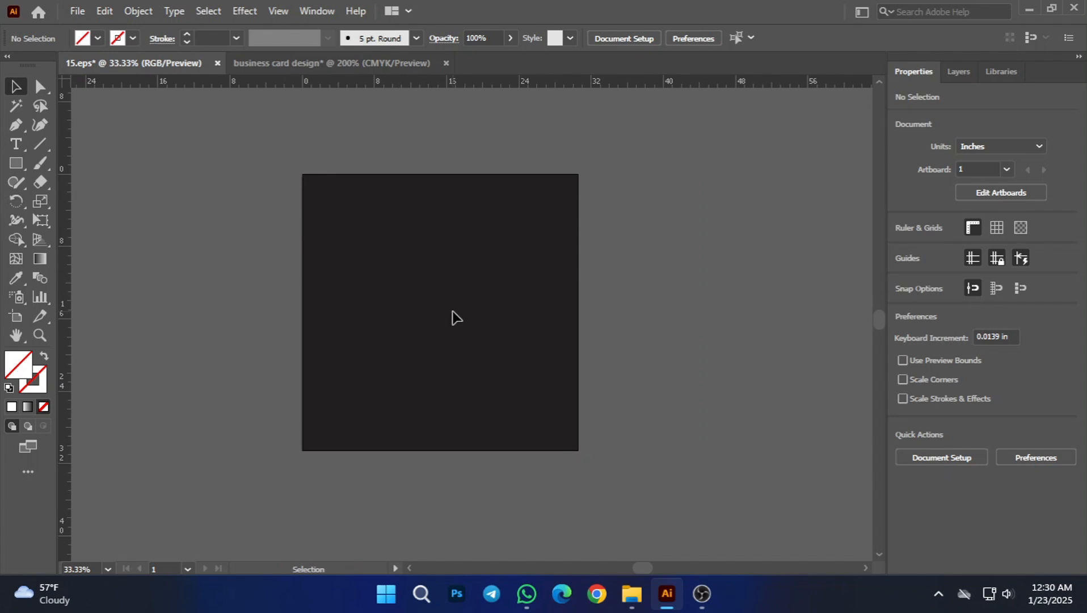
click(99, 38)
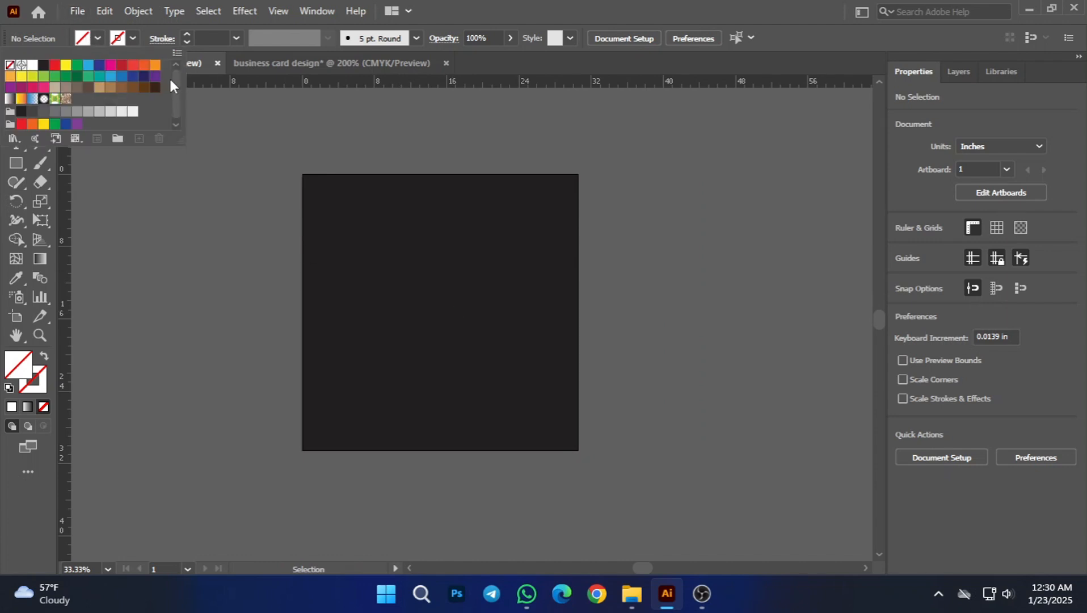
click(154, 64)
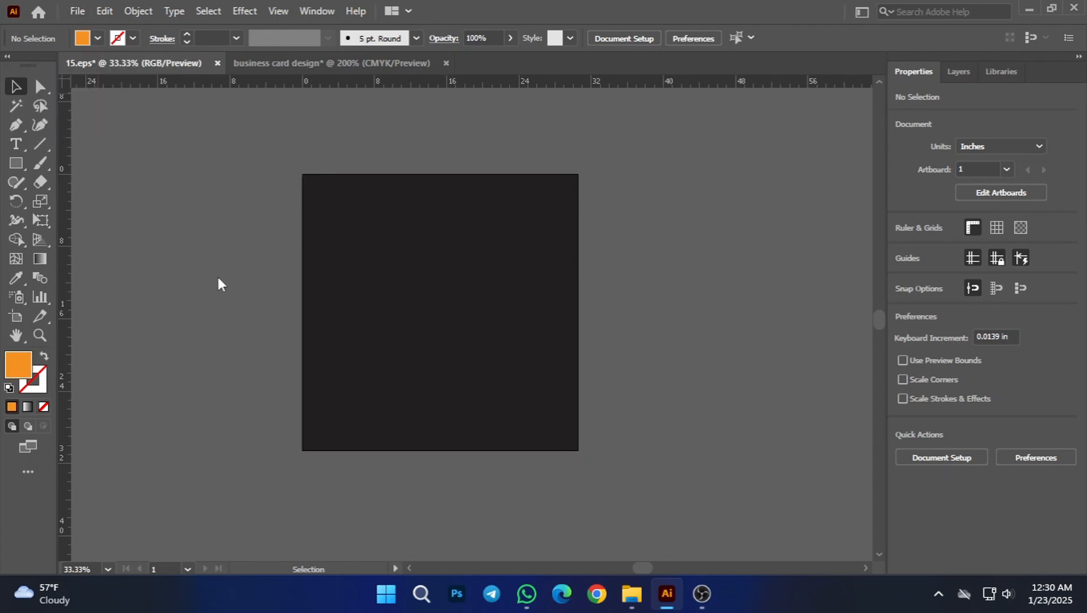
click(453, 318)
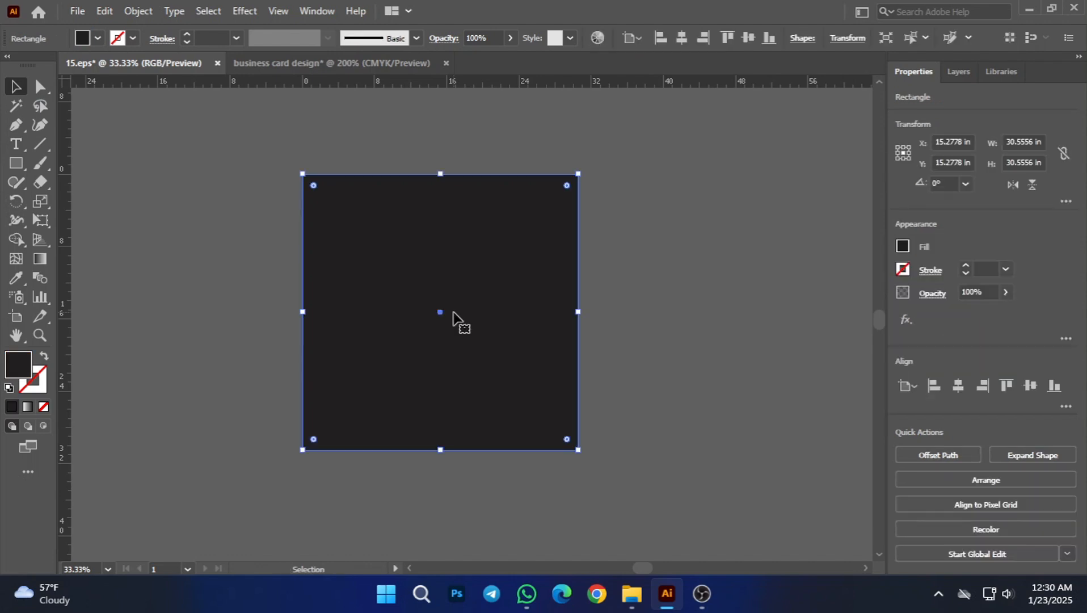
click(99, 38)
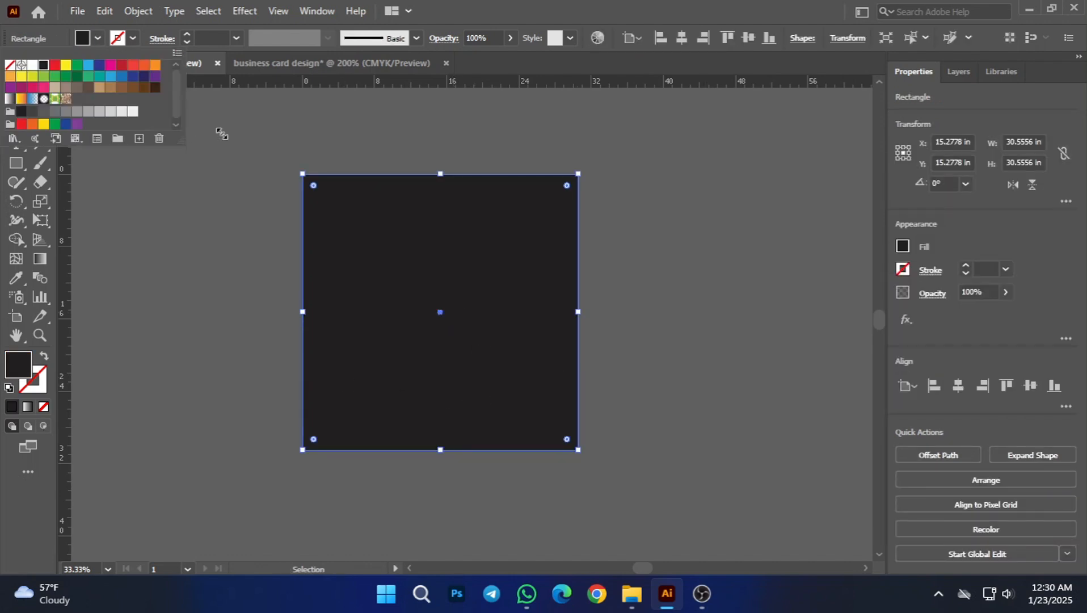
click(155, 65)
click(194, 251)
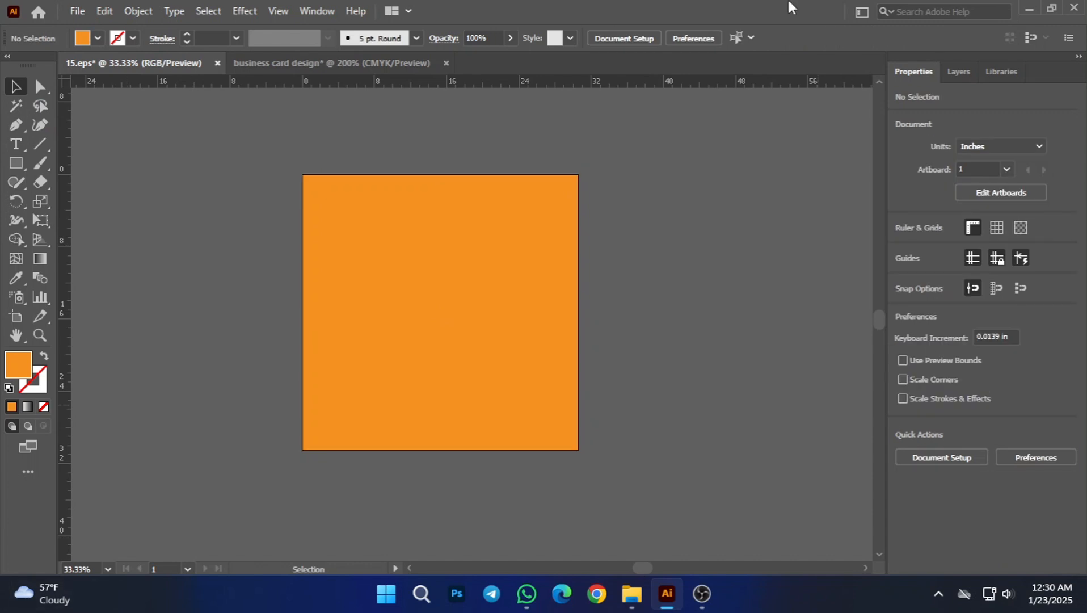
click(531, 327)
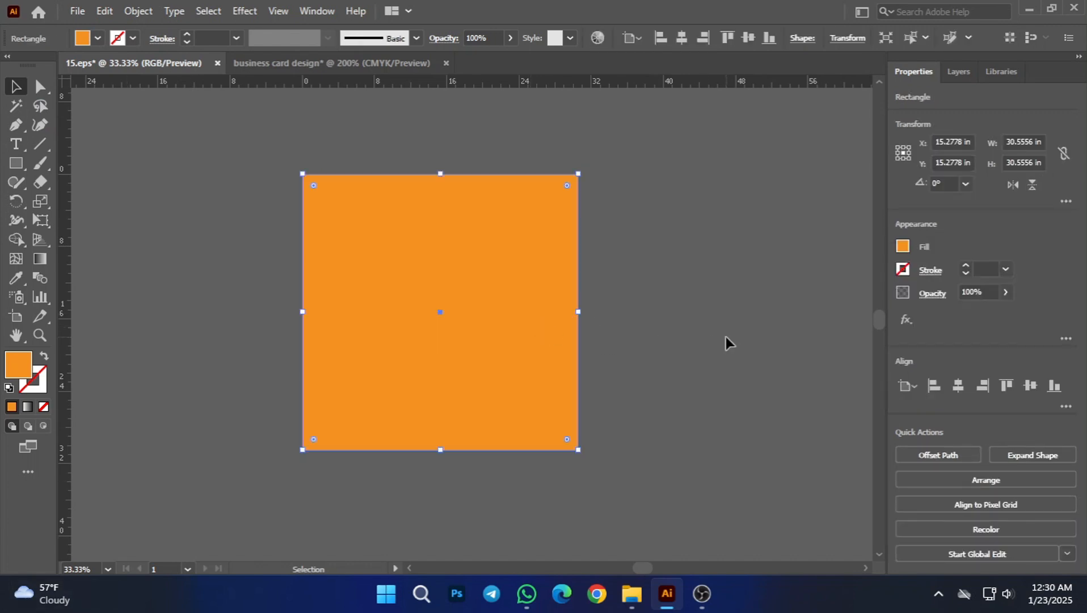
click(726, 341)
click(531, 319)
click(99, 279)
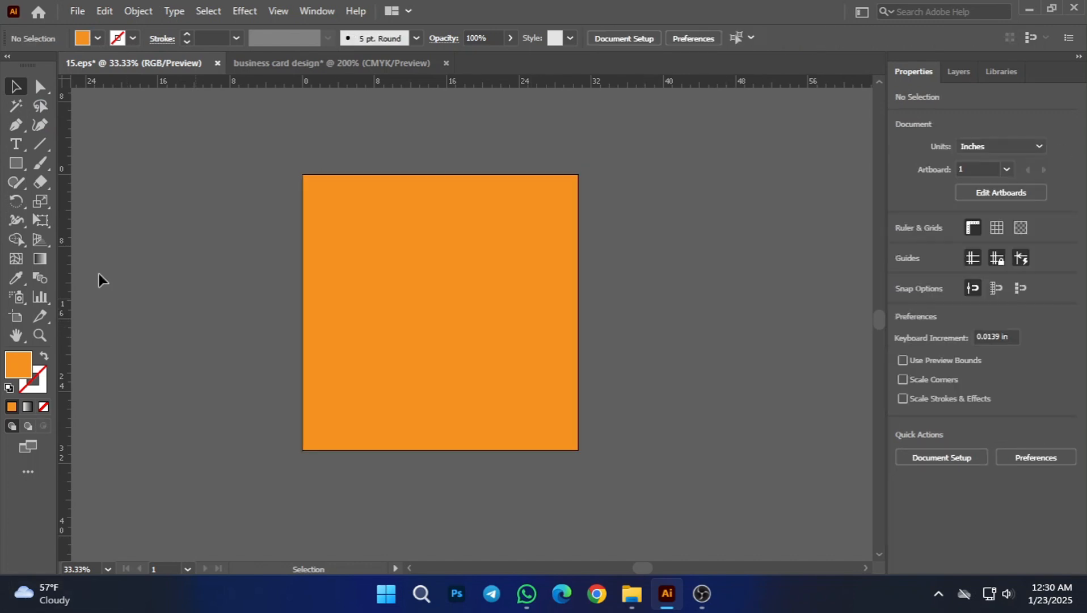
Step: Draw a rectangle over the square, rotate it to about 312°, and resize it into a diagonal band overhanging two opposite corners
click(15, 164)
drag(272, 158, 463, 473)
key(v)
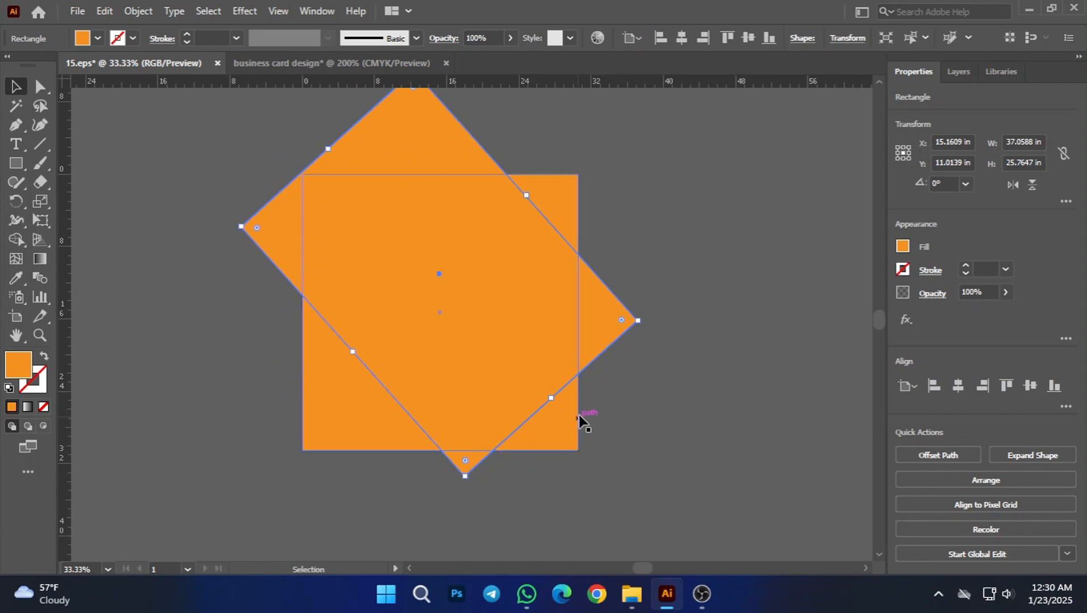
drag(551, 394, 605, 460)
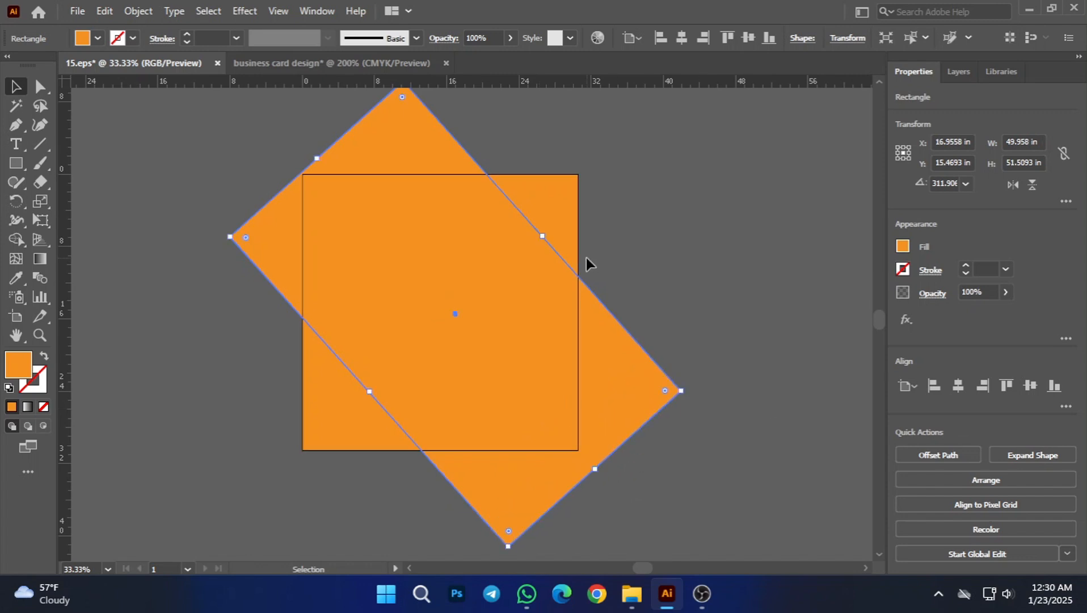
drag(543, 238, 491, 313)
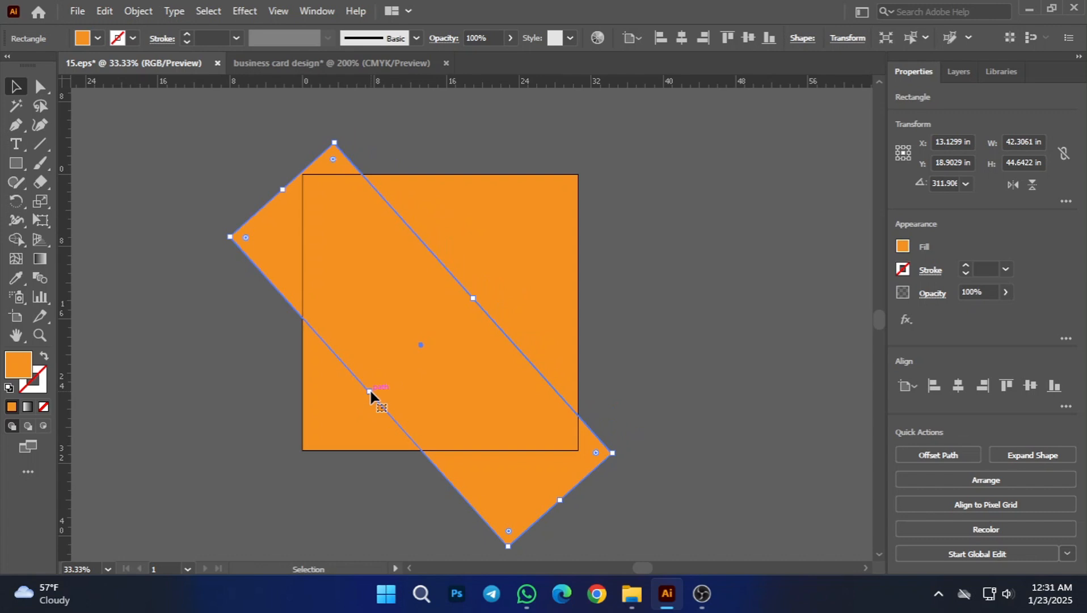
drag(369, 391, 405, 358)
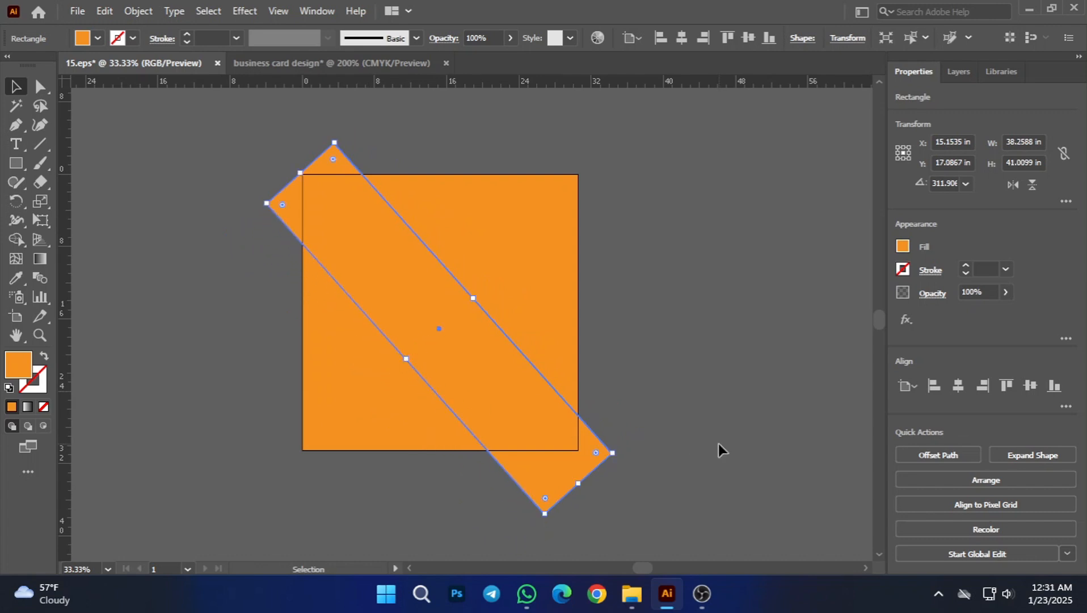
click(718, 443)
Step: Trim off the band's parts outside the square with the Shape Builder tool
key(ctrl+a)
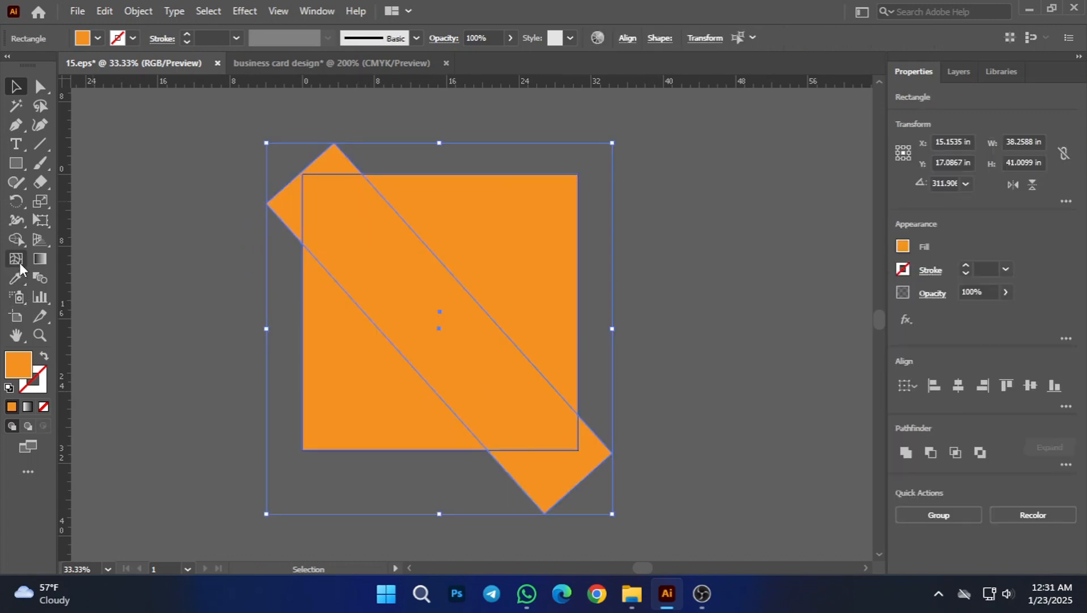
click(16, 240)
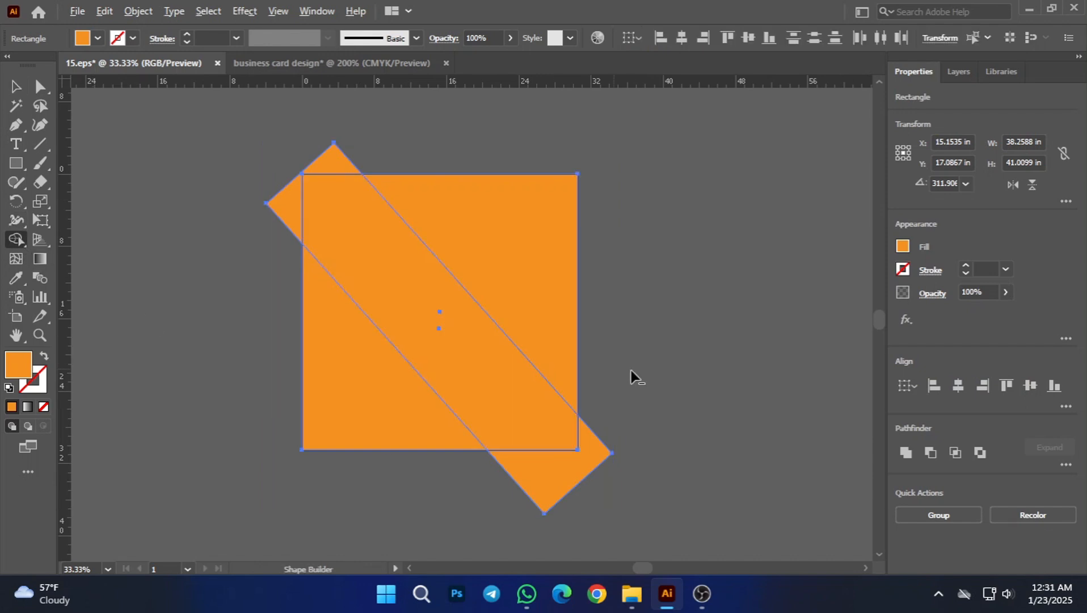
alt+click(519, 482)
mouse_move(349, 150)
alt+mouse_down()
mouse_move(296, 172)
mouse_move(291, 224)
alt+mouse_up()
key(v)
click(78, 182)
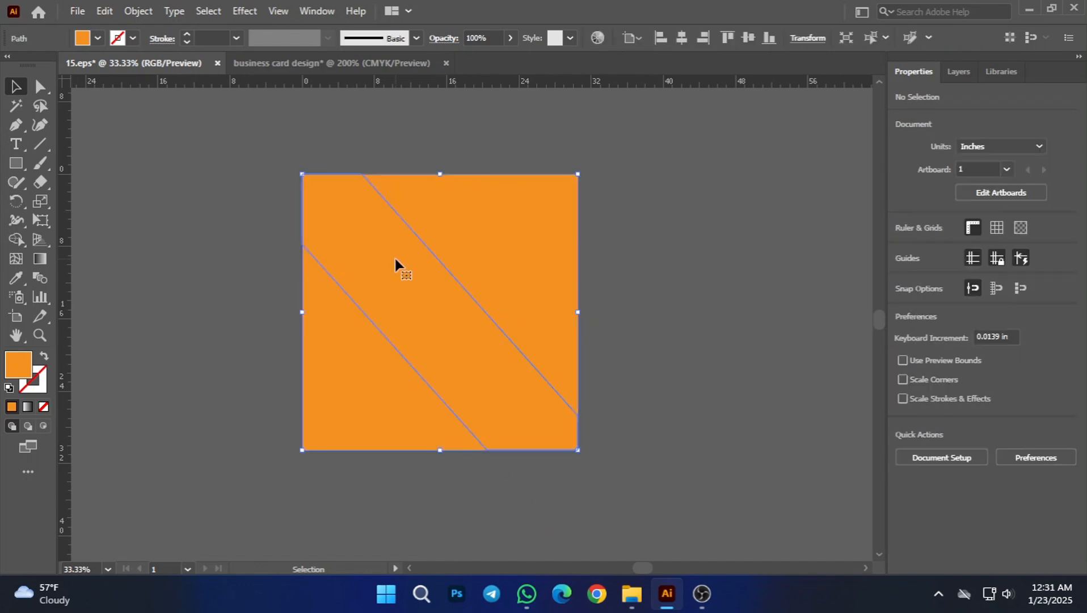
Step: Fill the diagonal band with light blue
click(394, 256)
click(98, 38)
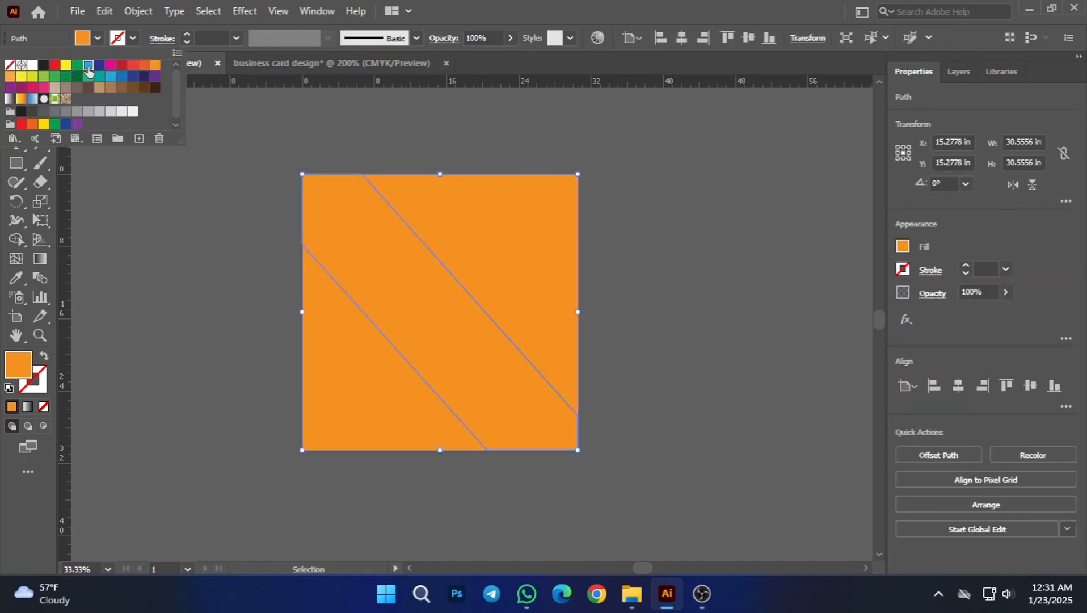
click(88, 68)
click(187, 226)
Step: Fill the diagonal band with dark green
click(408, 274)
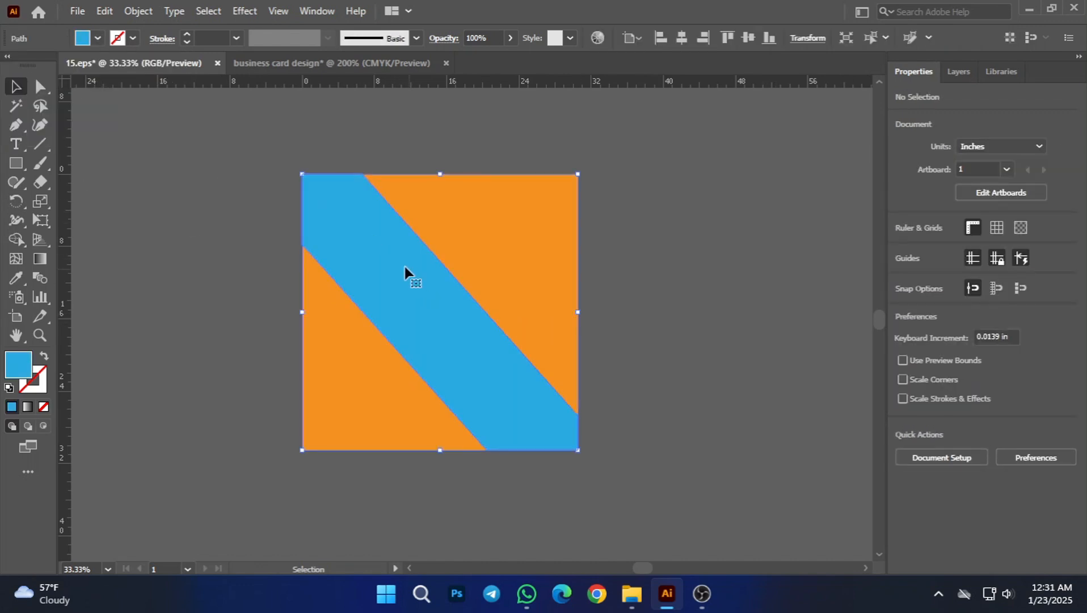
click(98, 38)
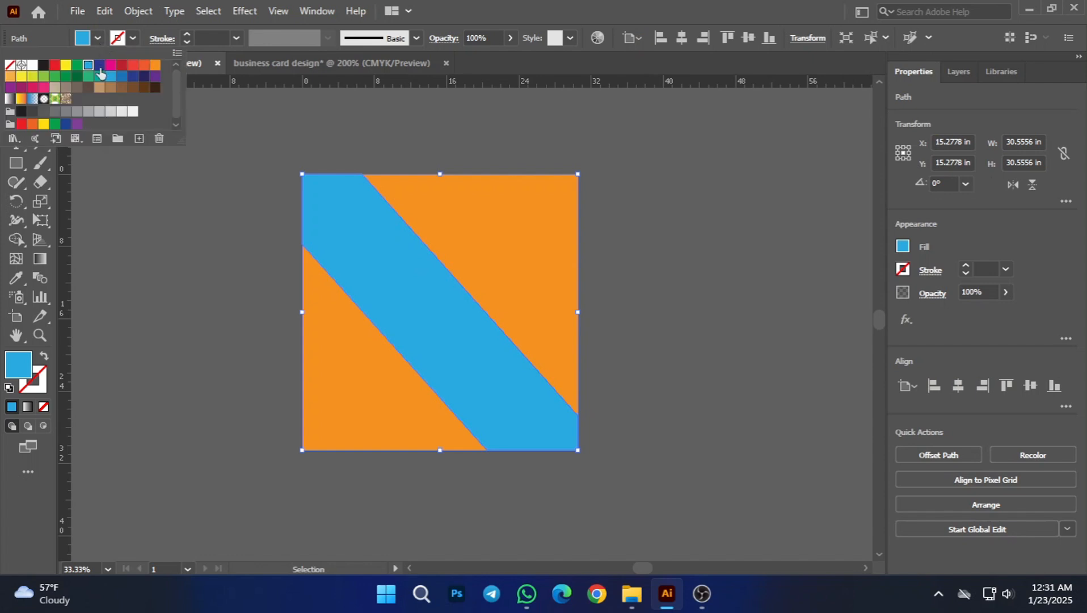
click(67, 81)
click(214, 199)
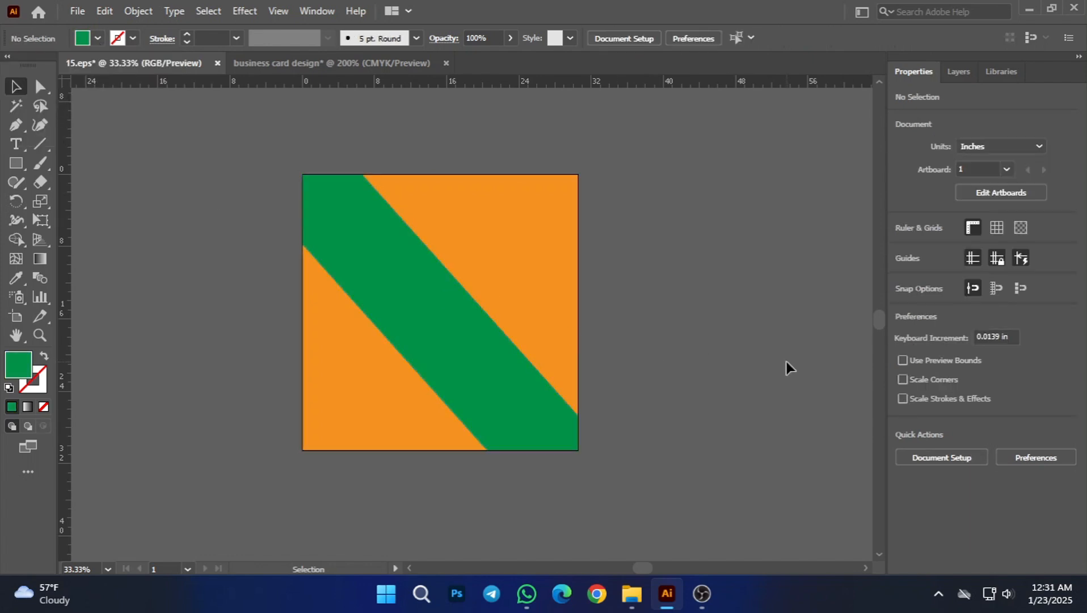
Step: Try light green and teal on the square behind the band, and settle on the CMYK Green swatch
click(521, 270)
click(98, 38)
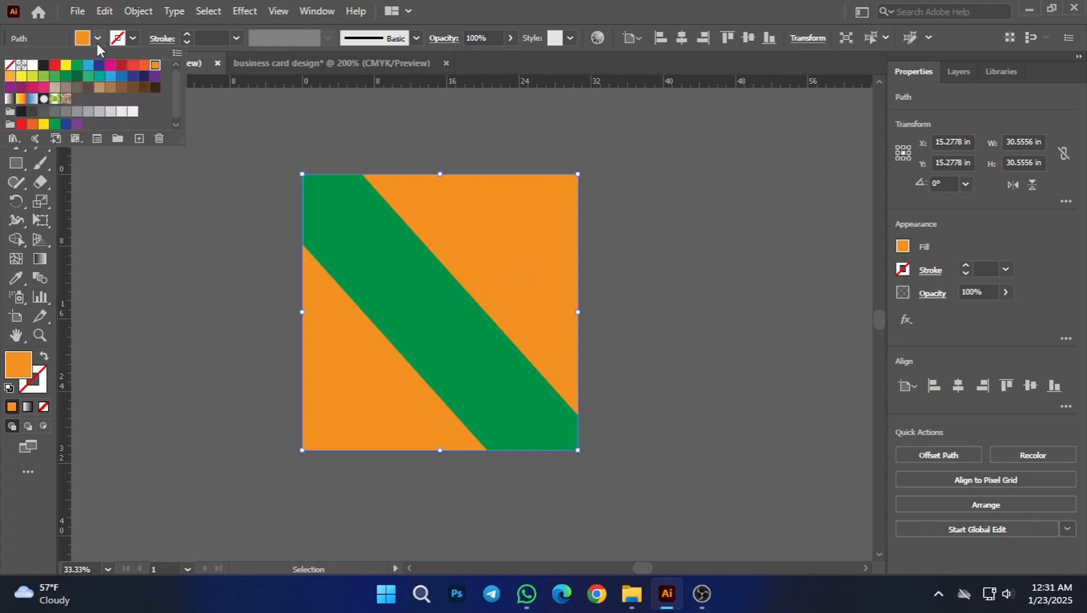
click(56, 77)
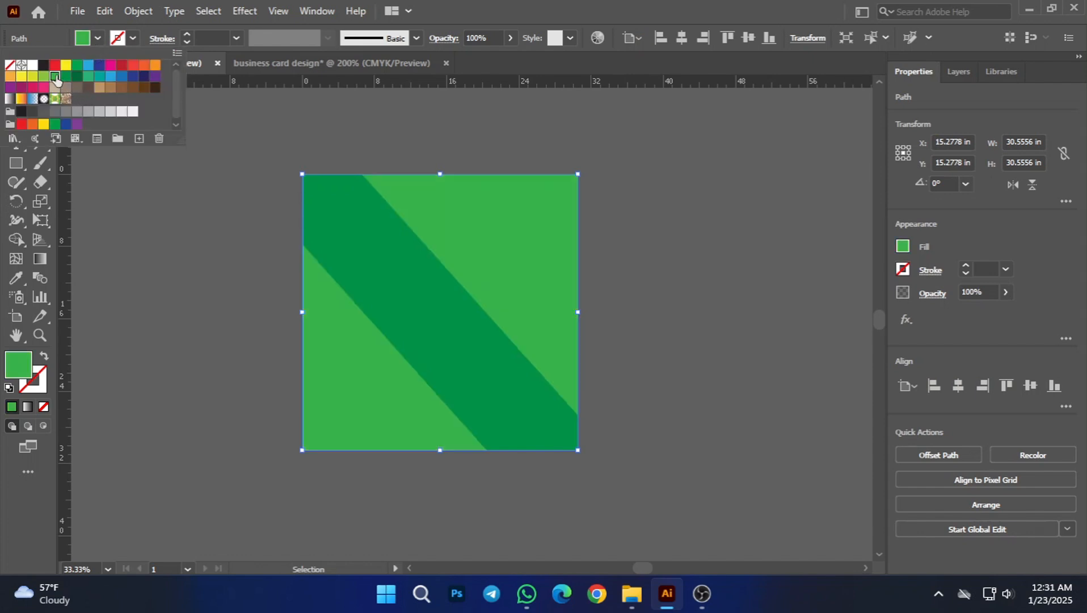
click(99, 78)
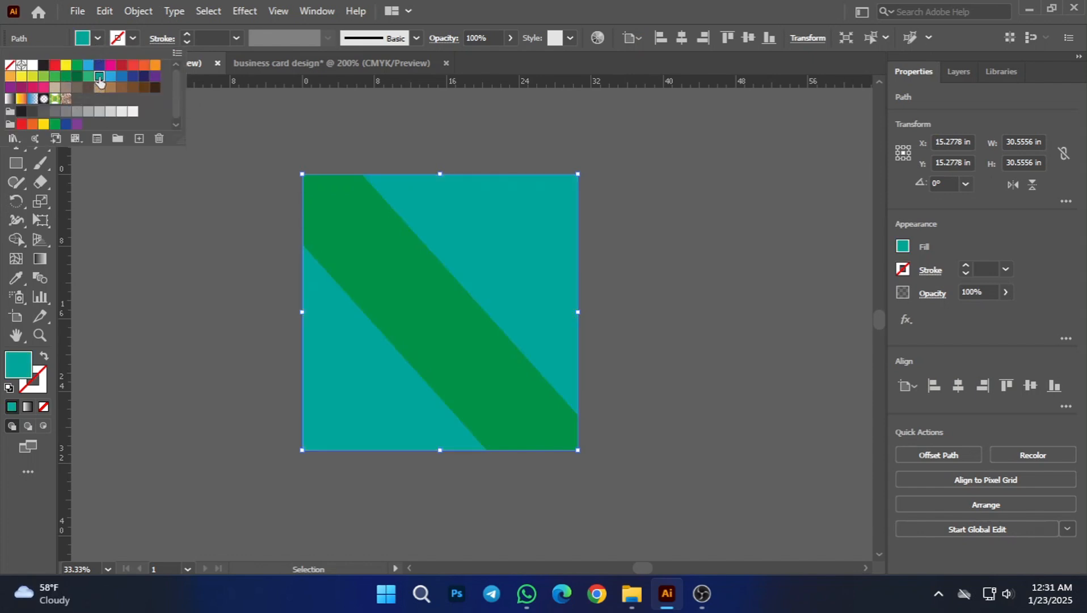
click(77, 65)
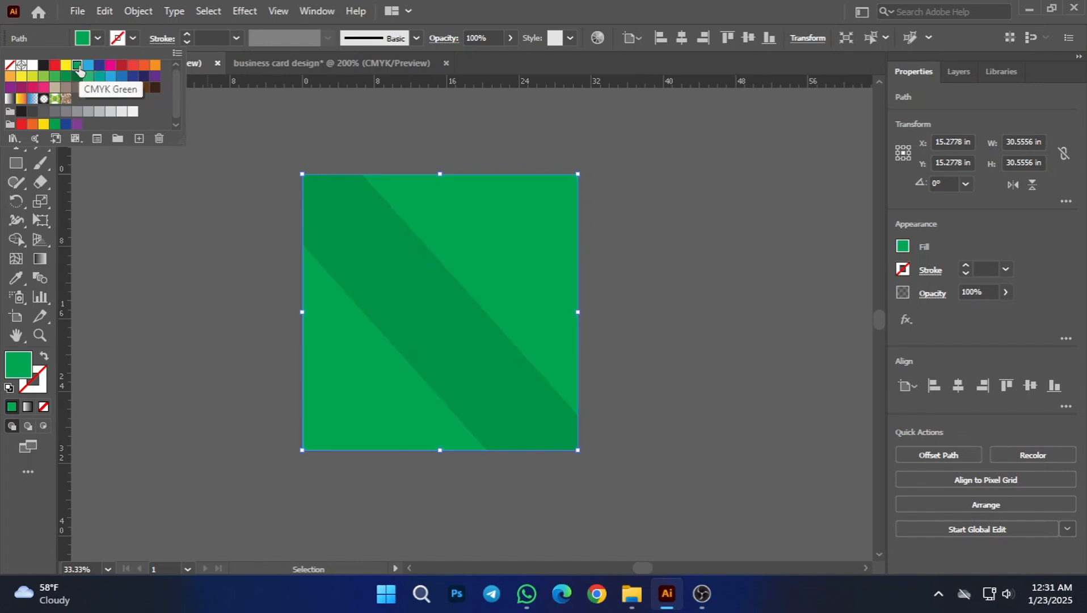
click(202, 258)
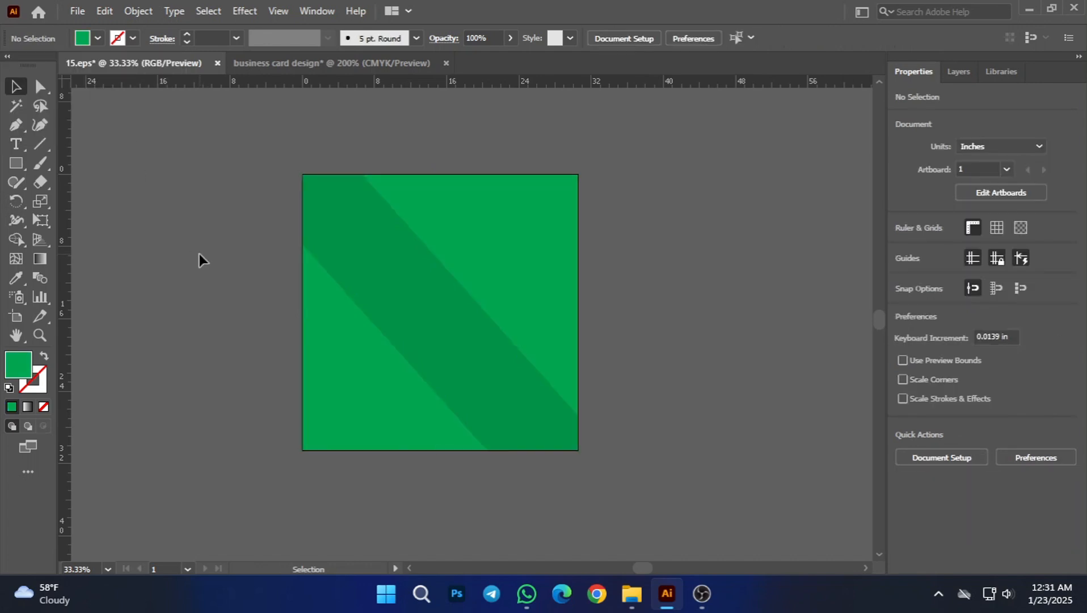
Step: Switch to the business card design document and group all artwork of the second card
scroll(730, 424, down, 1)
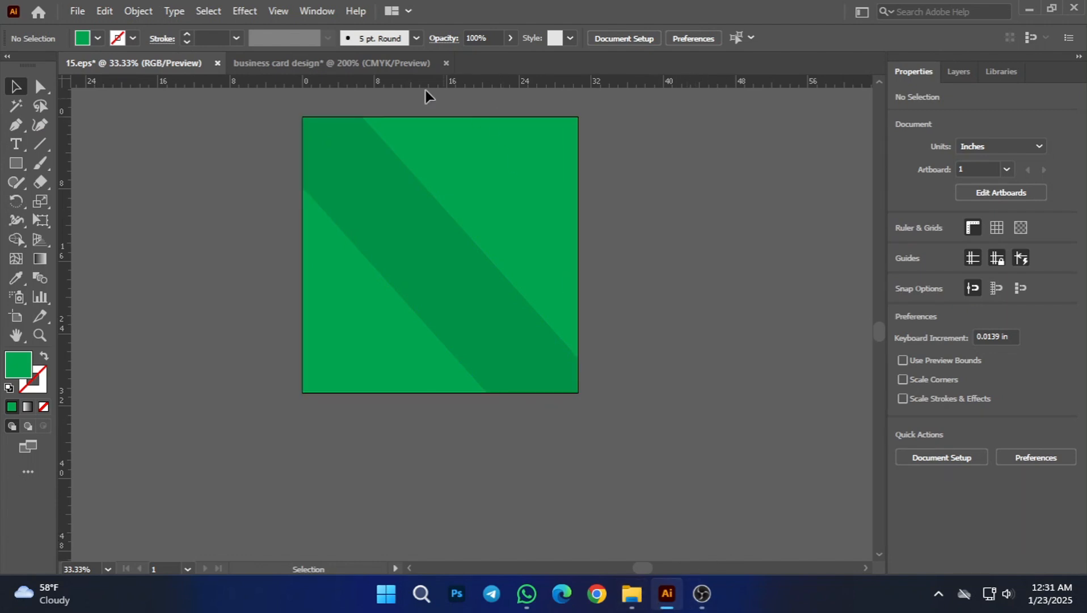
click(422, 63)
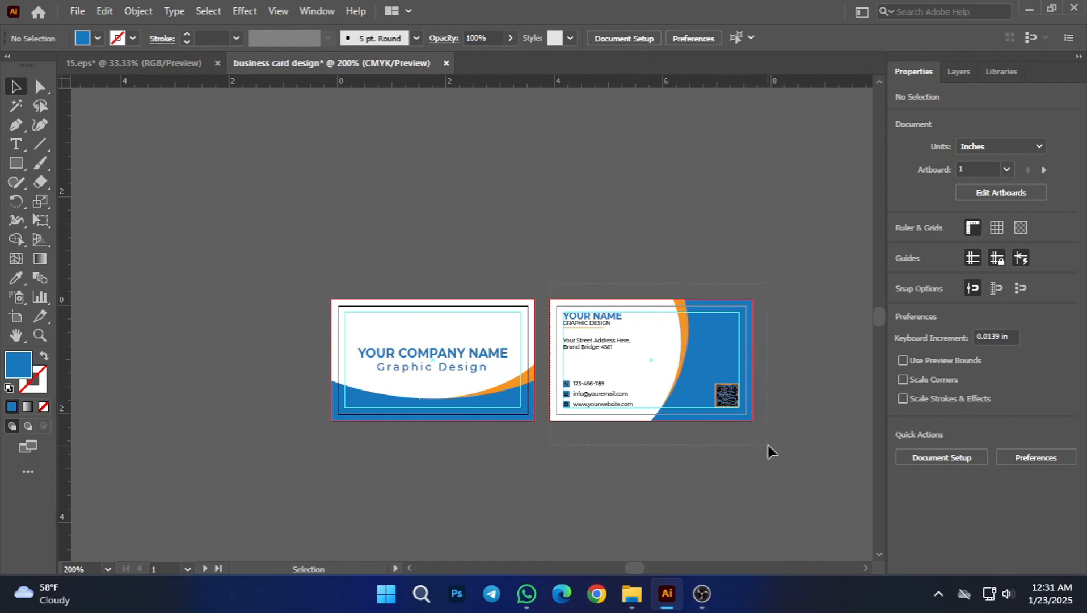
drag(767, 445, 769, 444)
key(ctrl+g)
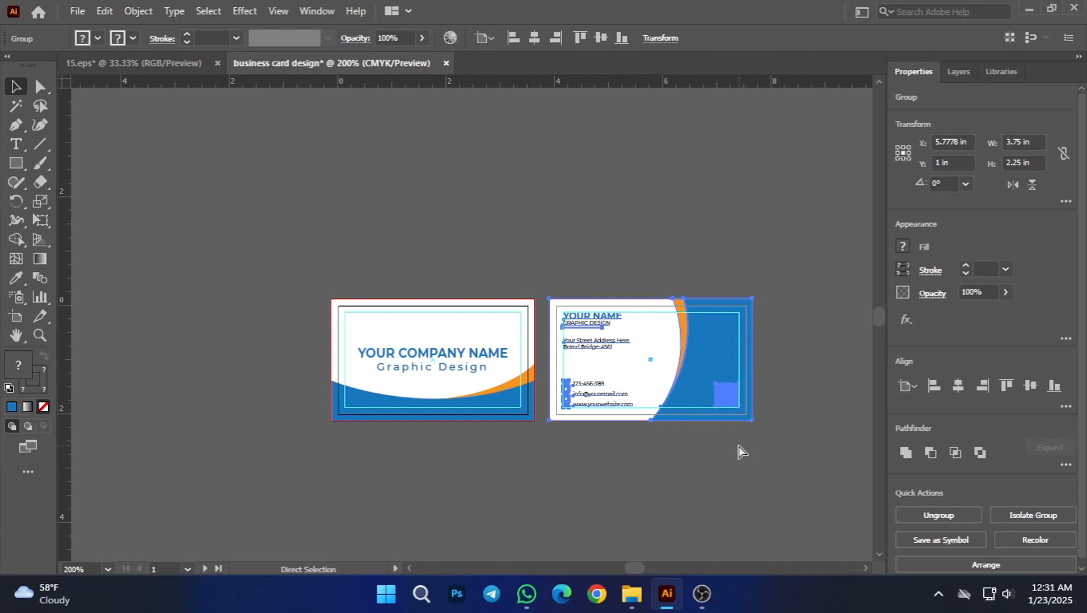
click(709, 451)
Step: Copy the grouped second card into 15.eps, enlarge it, and place it on the upper half of the green background
drag(659, 379, 359, 240)
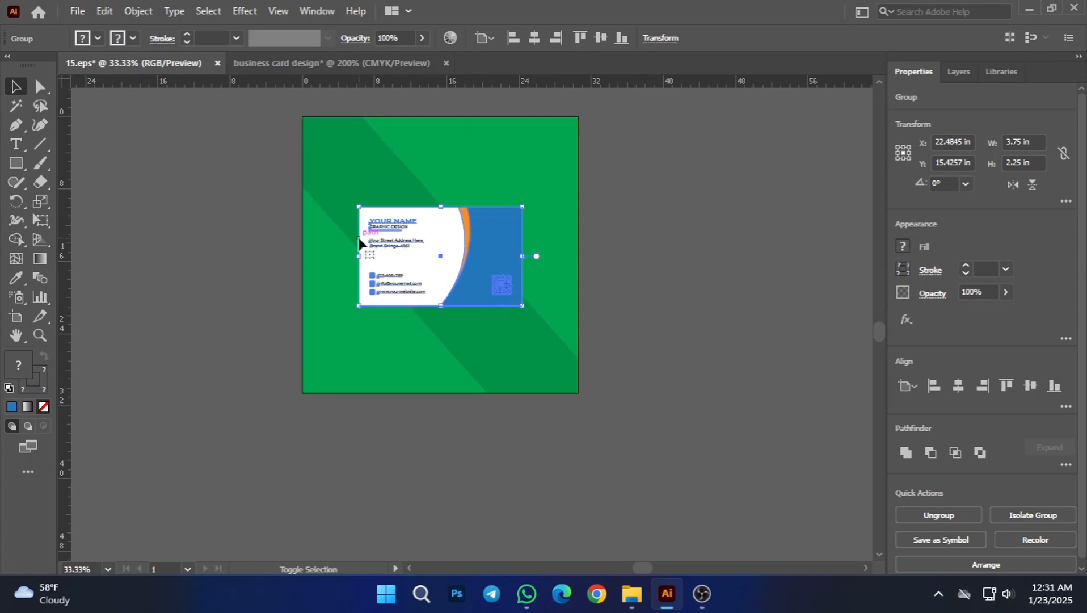
click(679, 325)
drag(444, 255, 430, 193)
click(670, 319)
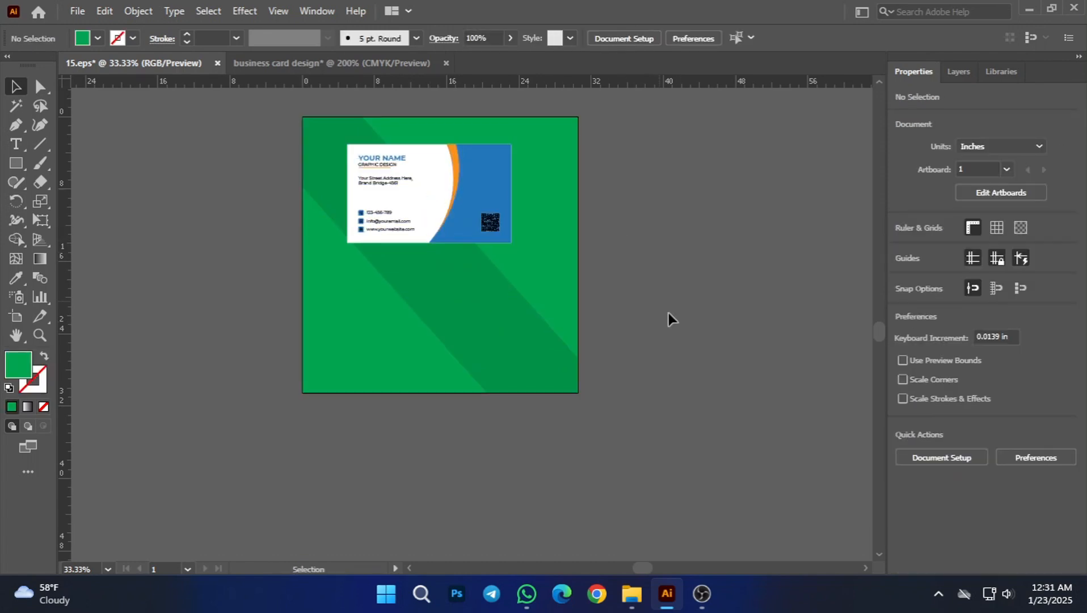
Step: Return to the business card design document and group all artwork of the first card
click(321, 63)
click(410, 337)
click(292, 256)
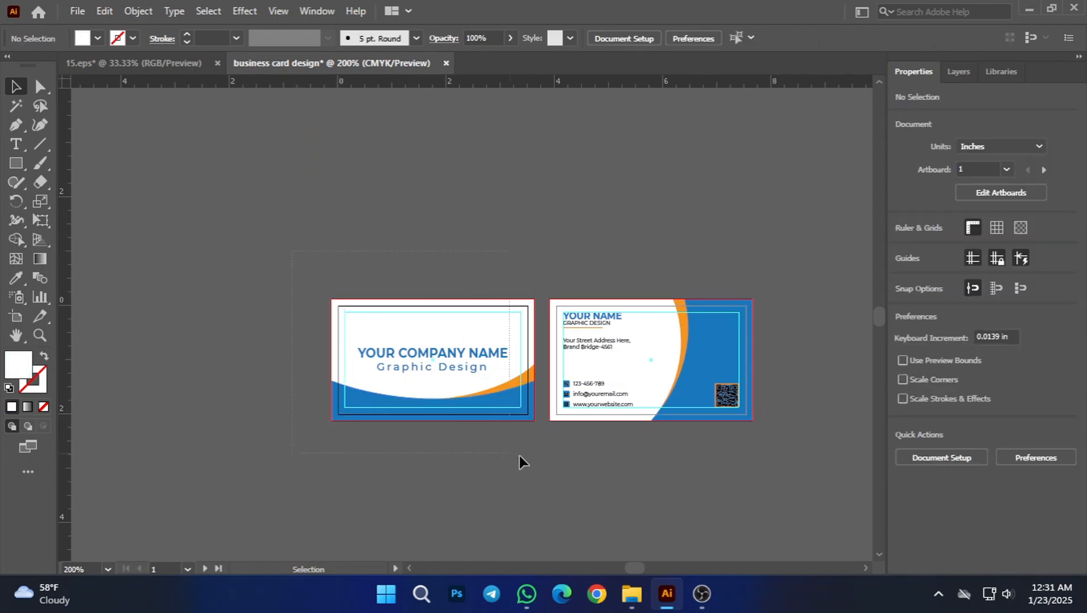
drag(535, 456, 536, 456)
key(ctrl+g)
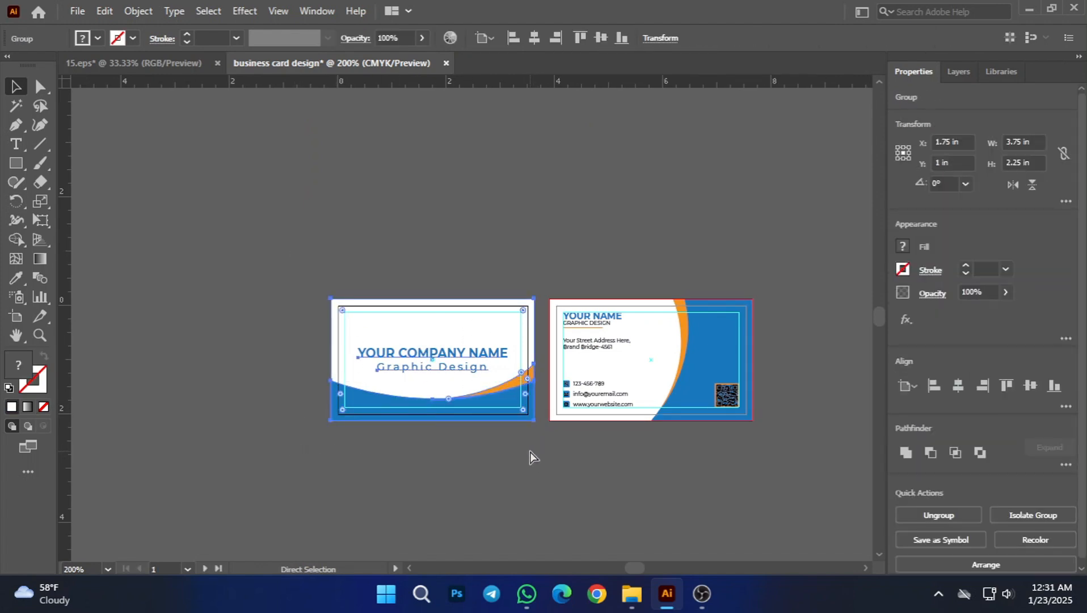
click(540, 487)
Step: Copy the grouped company-name card into 15.eps, enlarge it to the other card's width, and align it directly below that card
drag(469, 353, 168, 68)
drag(462, 308, 548, 267)
scroll(472, 353, up, 2)
mouse_move(443, 237)
mouse_down()
mouse_move(452, 252)
mouse_move(441, 251)
mouse_up()
drag(244, 244, 226, 245)
click(717, 345)
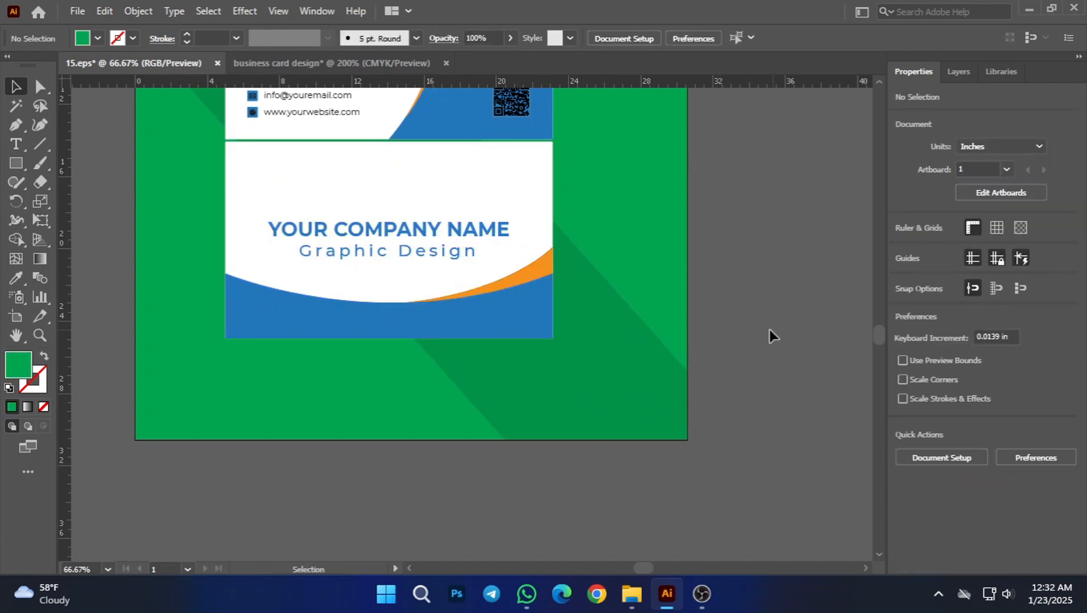
Step: Stagger the cards on the green background, moving the company-name card down and right and the contact card slightly left
scroll(513, 368, down, 2)
drag(473, 295, 493, 307)
drag(501, 315, 509, 317)
click(721, 325)
drag(469, 212, 457, 212)
drag(515, 315, 522, 309)
click(665, 330)
drag(479, 205, 471, 207)
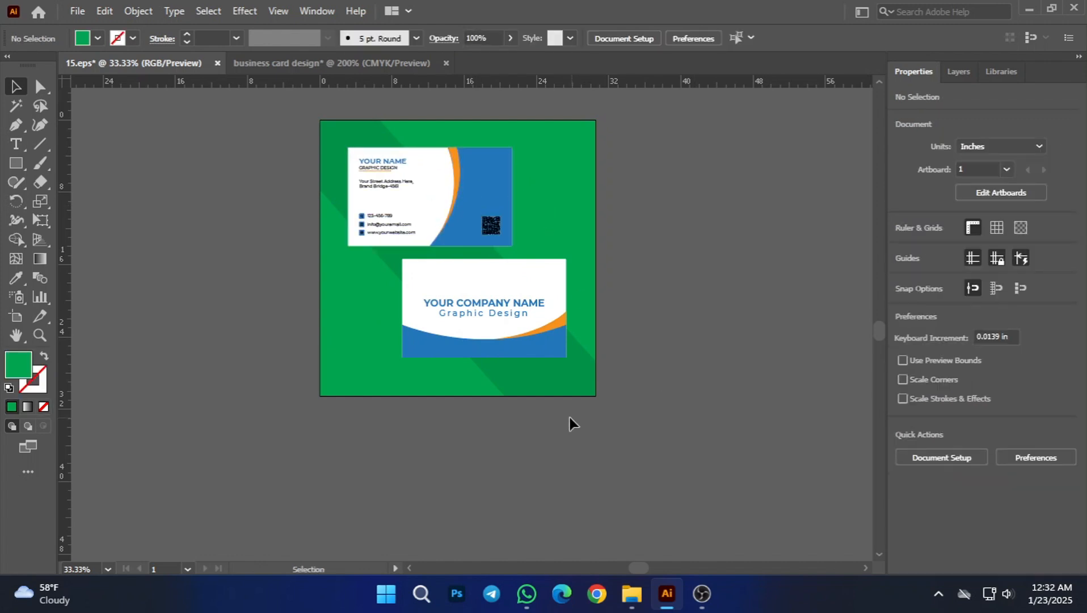
Step: Enlarge both cards together slightly so they fill more of the green background
drag(570, 420, 454, 201)
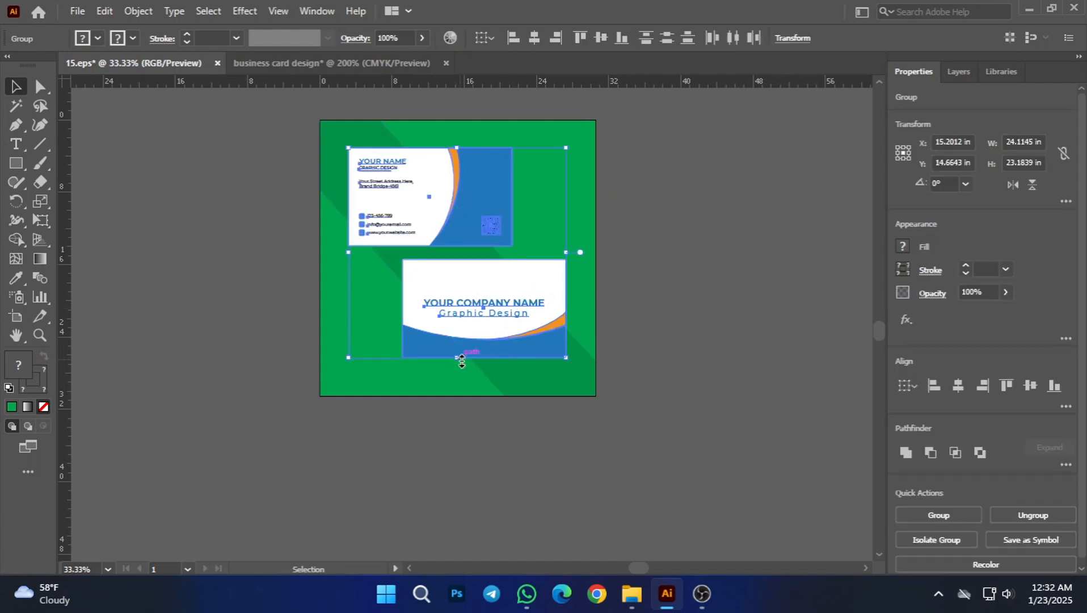
drag(460, 358, 461, 370)
click(478, 384)
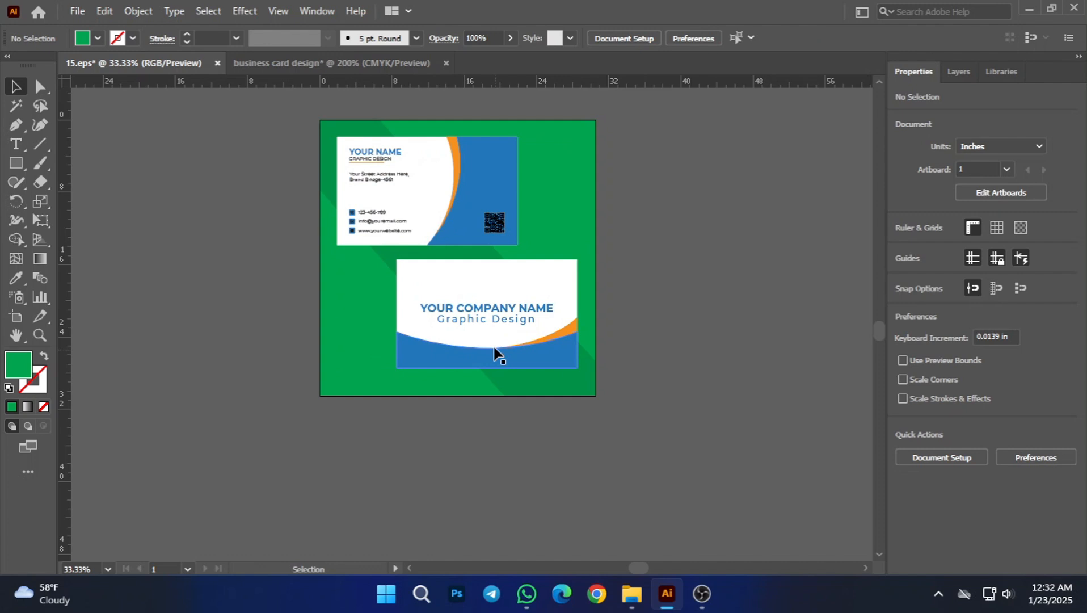
Step: Centre the grouped cards horizontally and vertically on the green background
click(481, 316)
shift+click(443, 206)
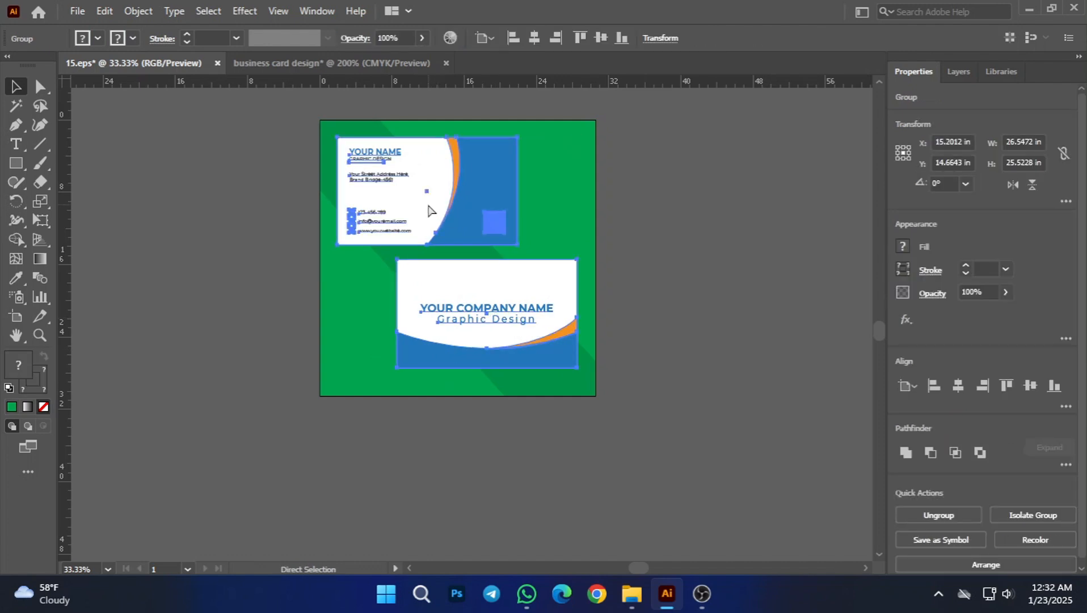
click(654, 387)
click(519, 190)
key(ctrl+a)
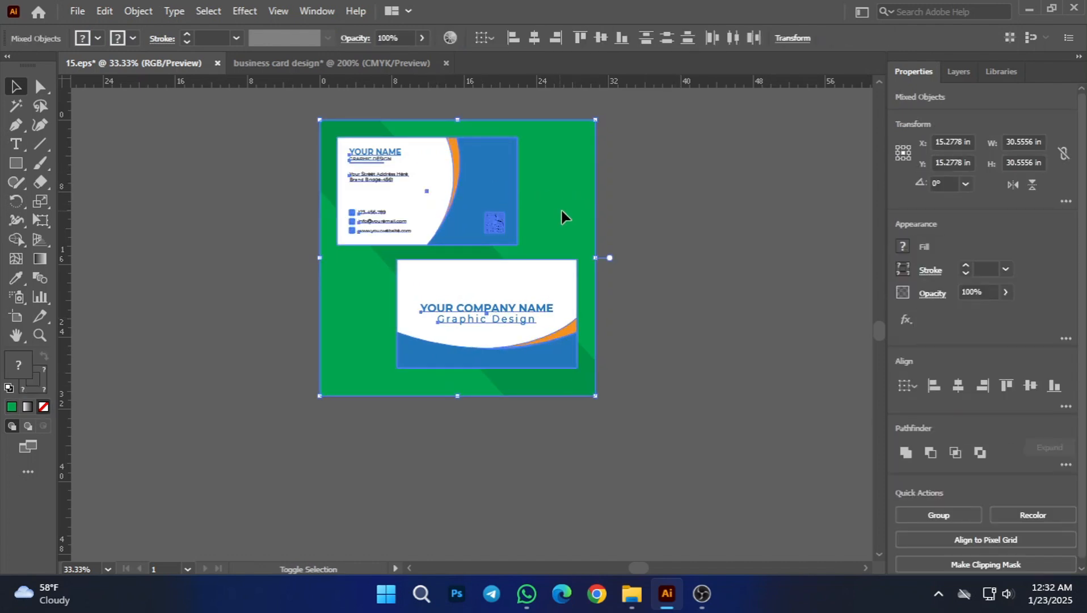
click(958, 386)
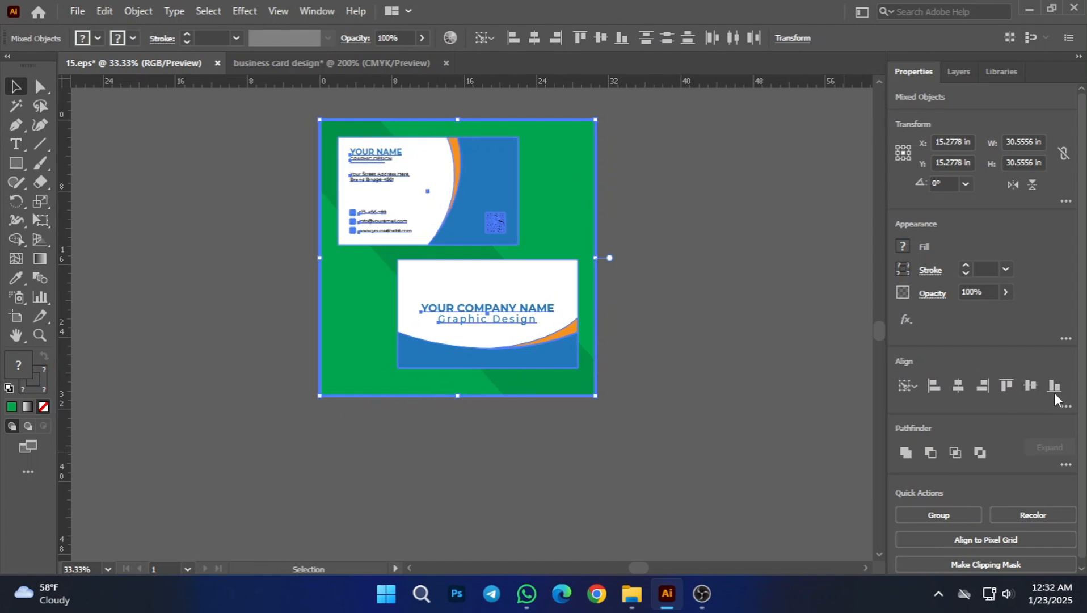
click(1030, 386)
click(806, 399)
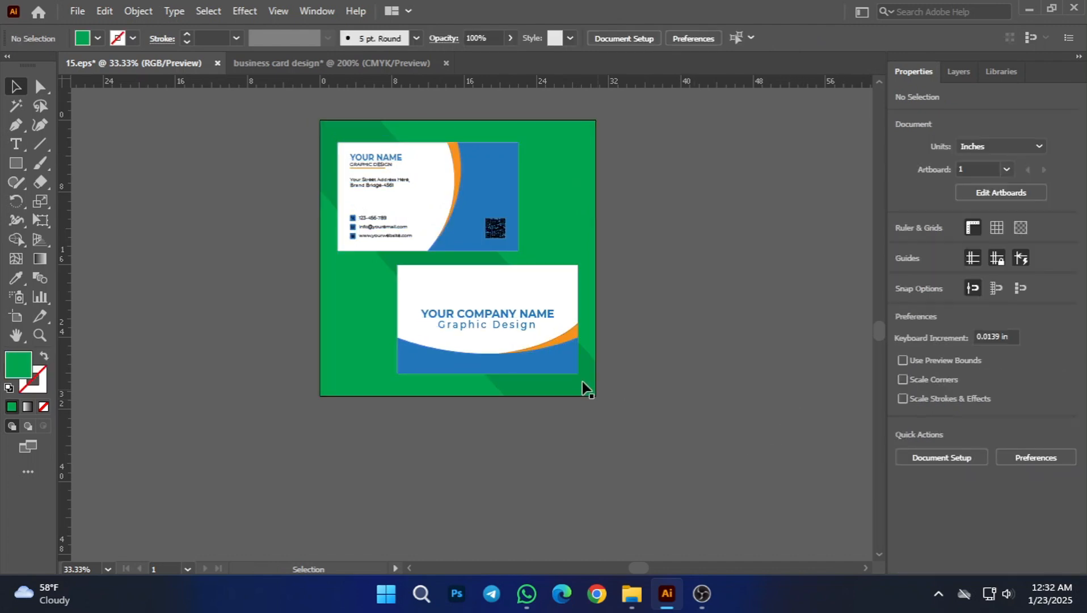
Step: Start a Drop Shadow effect on the grouped cards, keeping its settings window clear of the artwork
key(ctrl+plus)
scroll(758, 423, down, 1)
drag(738, 274, 688, 295)
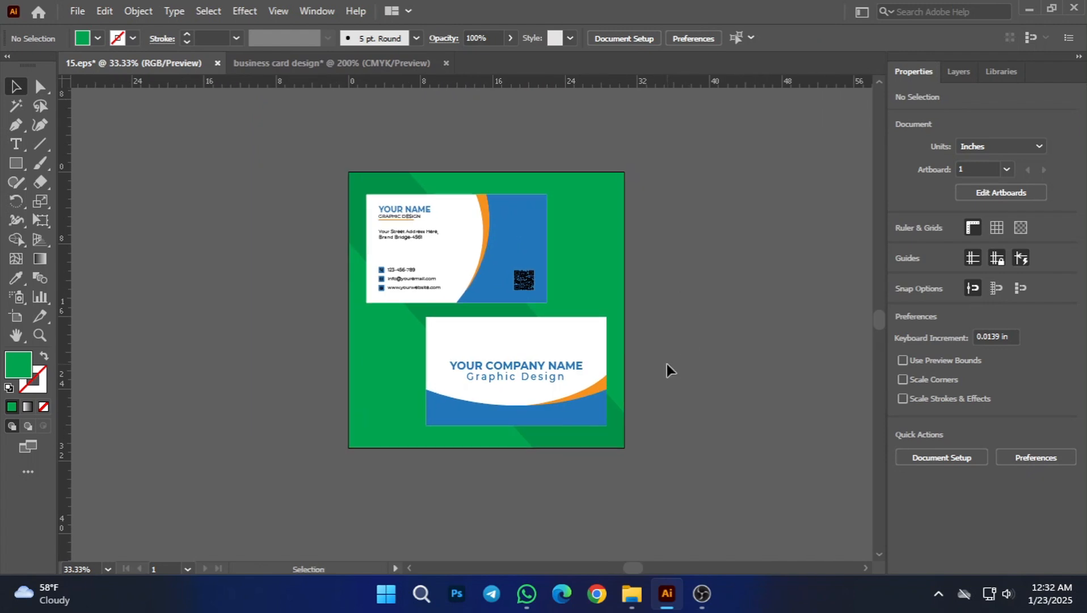
scroll(666, 364, up, 1)
drag(720, 240, 733, 288)
click(404, 294)
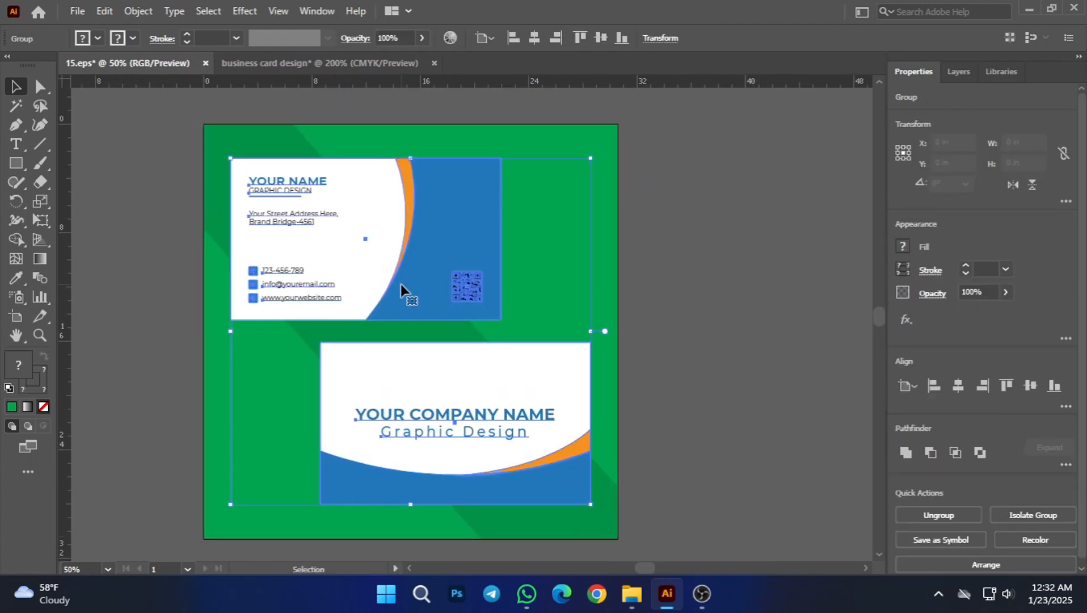
click(245, 11)
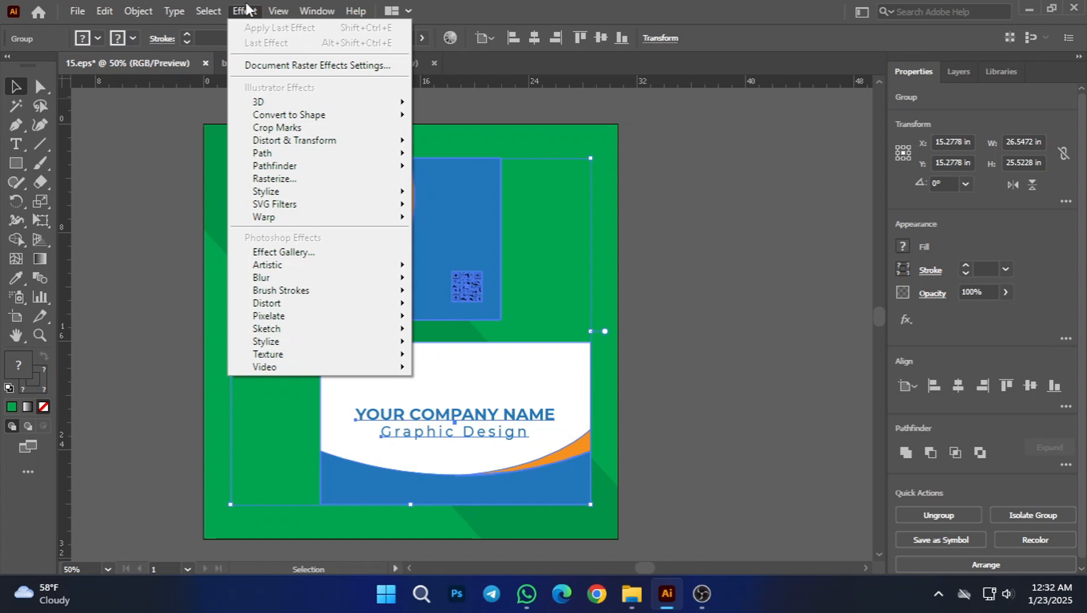
mouse_move(288, 221)
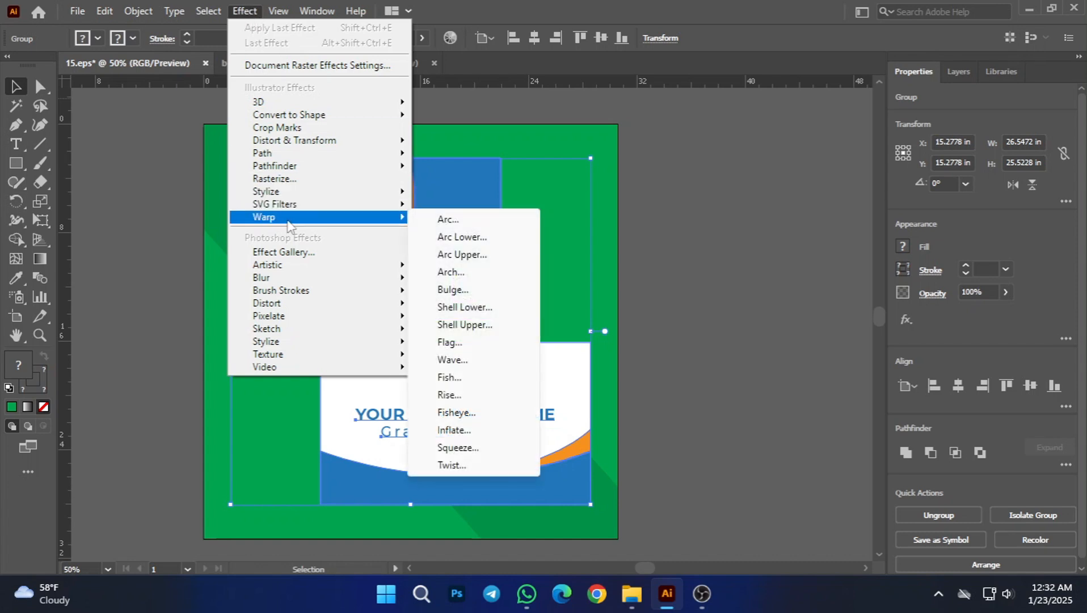
mouse_move(277, 193)
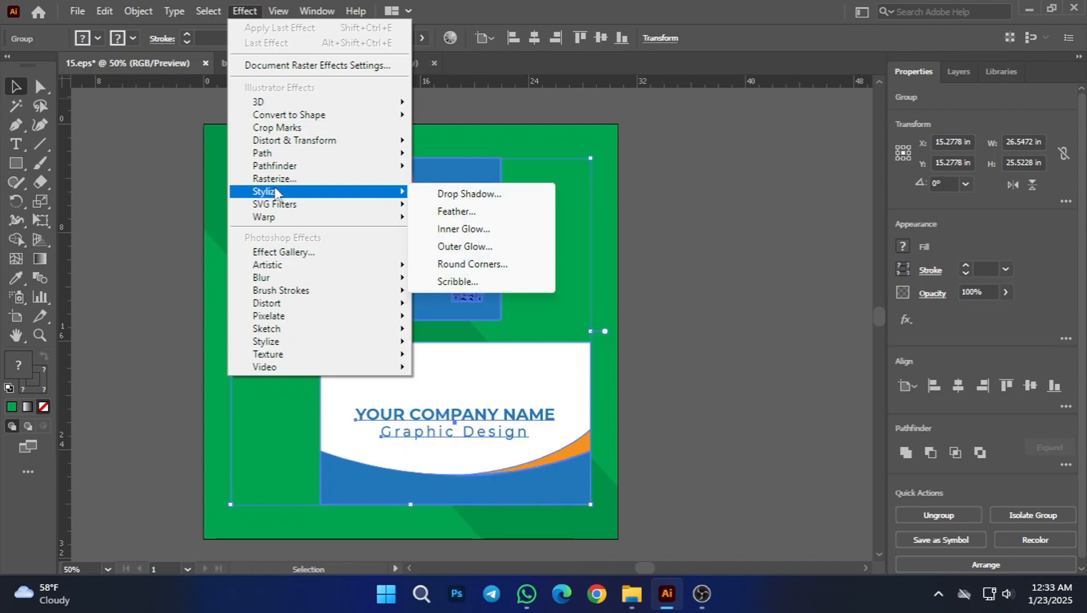
click(468, 193)
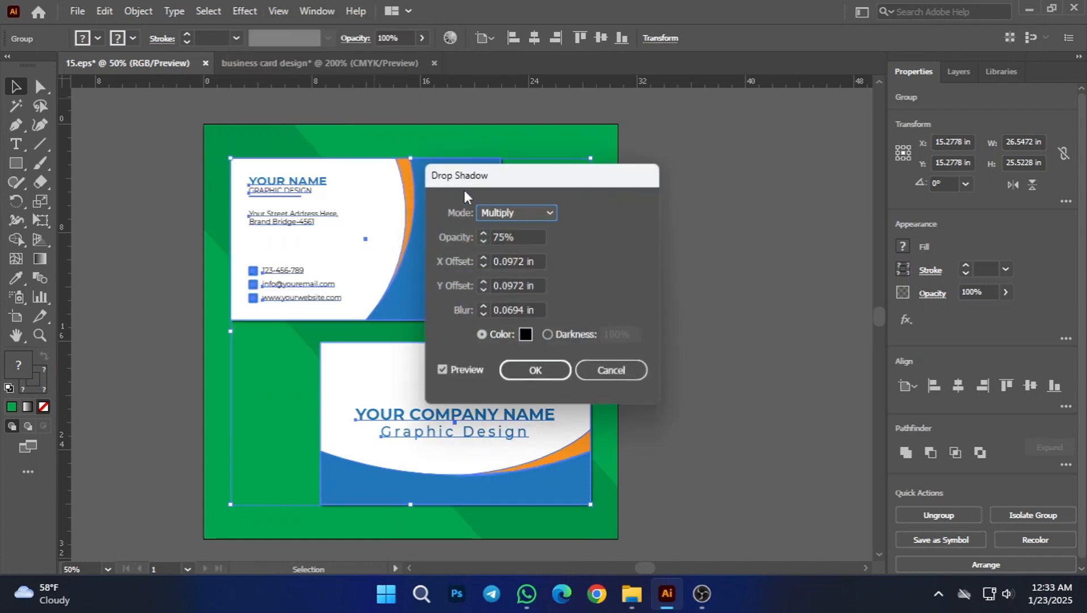
drag(568, 174, 787, 120)
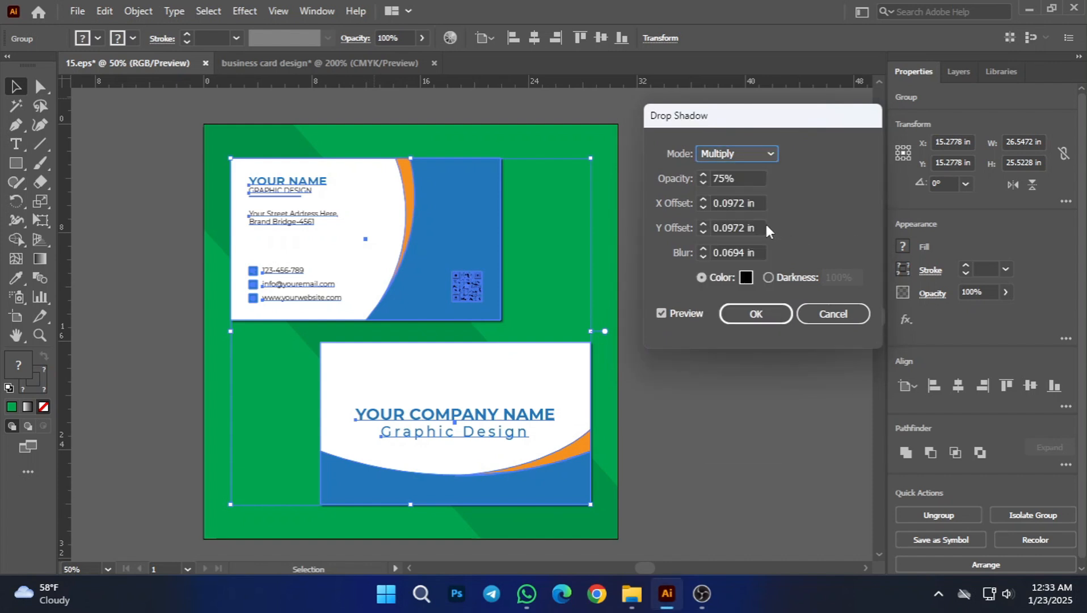
Step: Set the drop shadow's opacity to 74%, comparing the cards with and without the preview
click(738, 178)
key(Up)
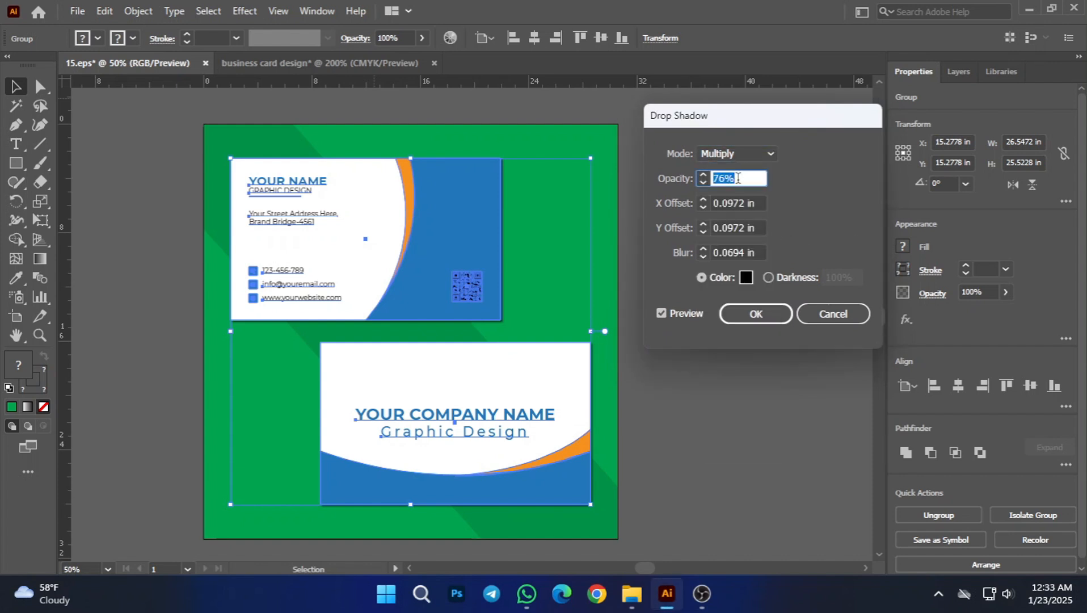
key(Up)
key(Up)
key(Down)
click(665, 313)
click(666, 310)
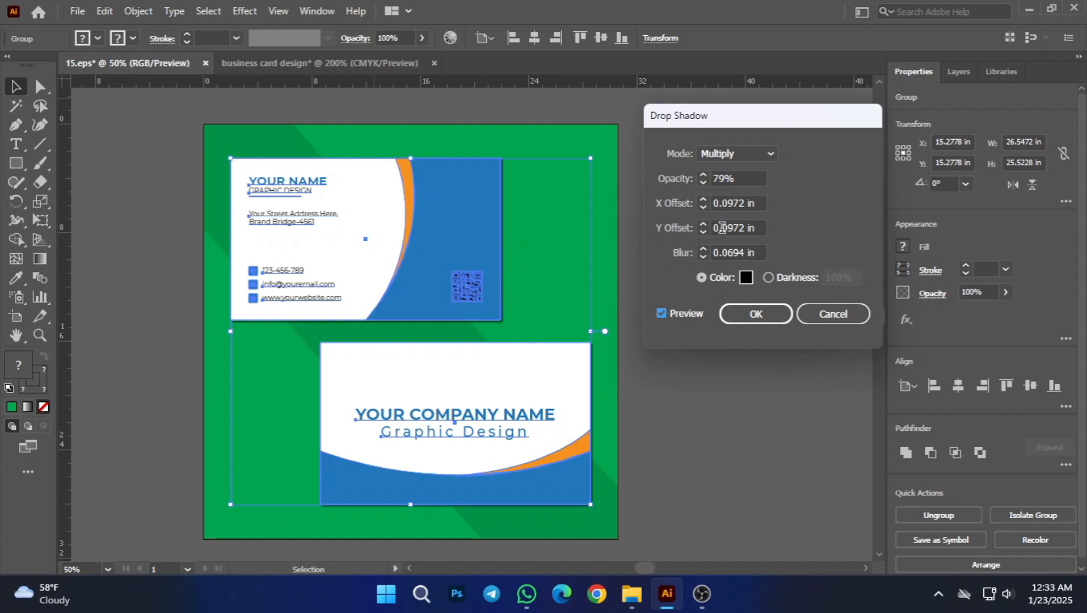
click(735, 179)
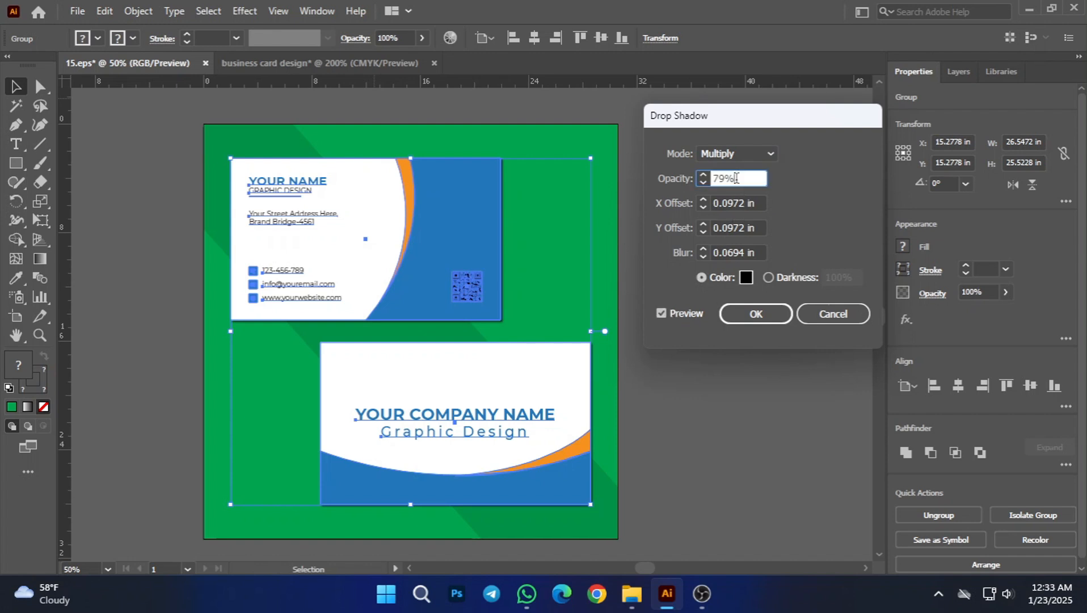
key(Up)
key(Up)
Step: Set the drop shadow's X offset to 0.25 in
click(752, 203)
scroll(739, 204, up, 7)
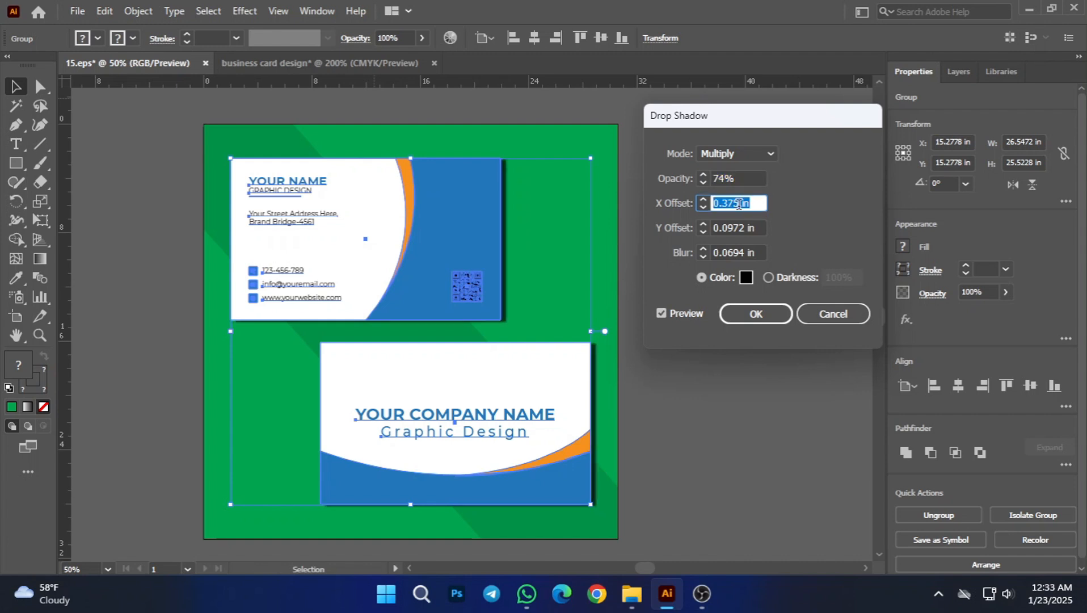
scroll(739, 204, down, 2)
scroll(739, 204, down, 3)
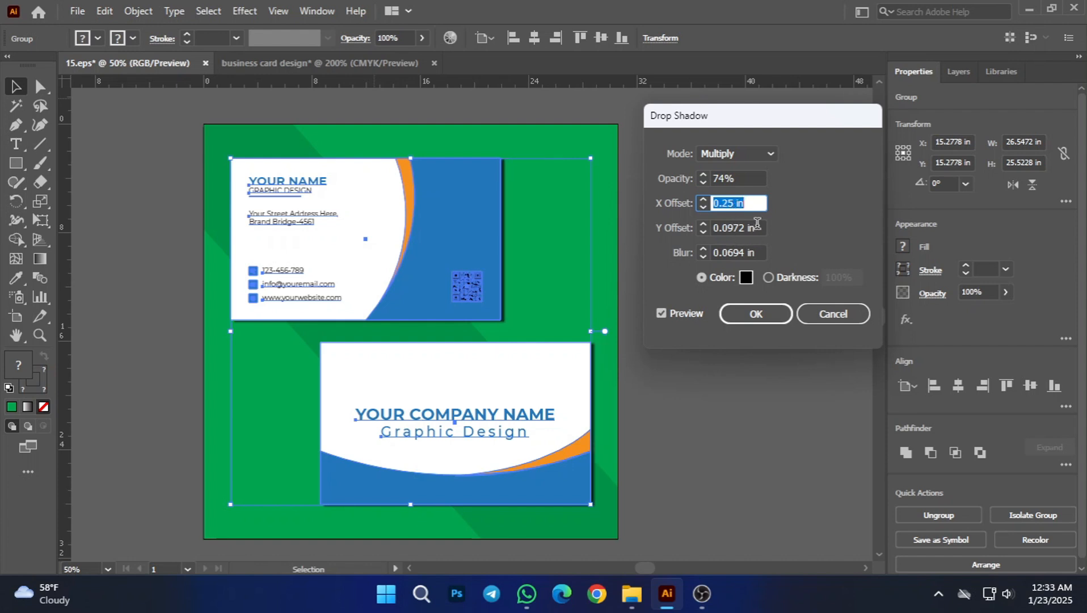
Step: Set the drop shadow's Y offset to 0.375 in and its blur to 0.25 in
click(757, 228)
scroll(756, 226, up, 3)
scroll(756, 226, up, 3)
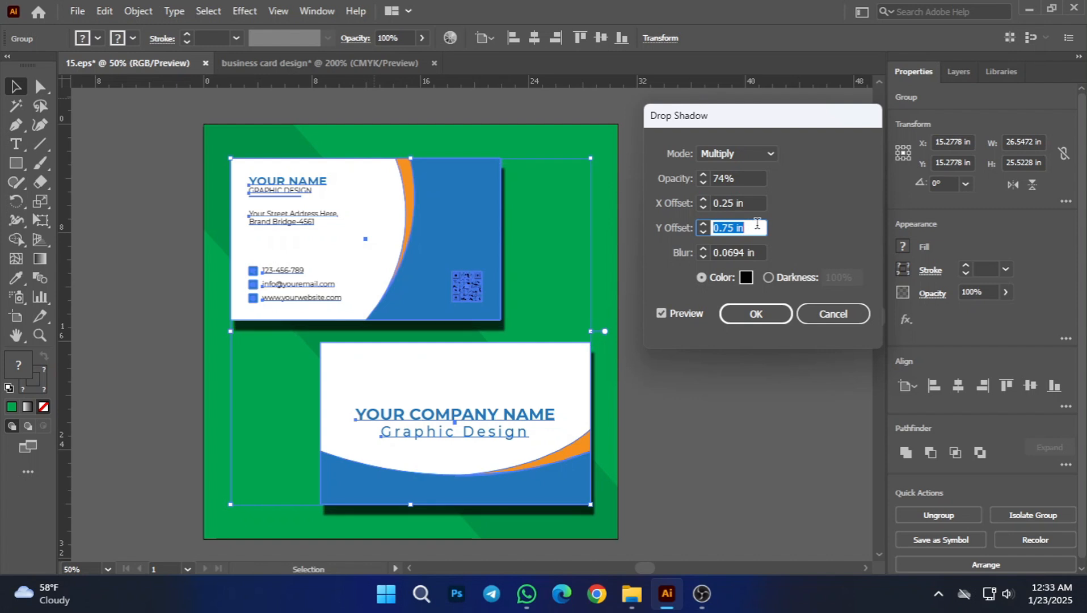
scroll(757, 226, down, 3)
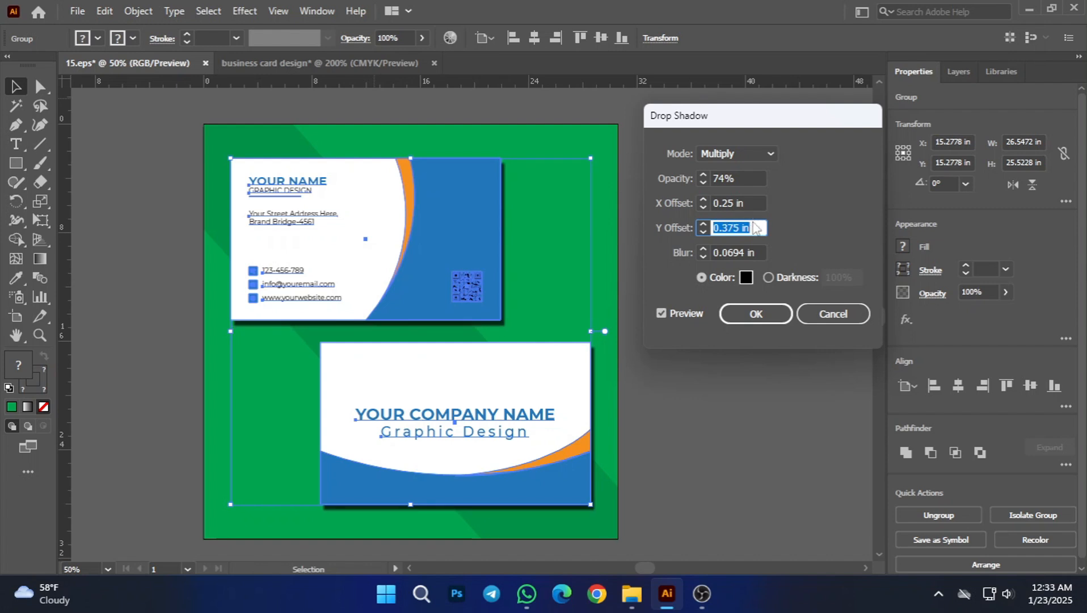
click(750, 251)
scroll(750, 248, up, 4)
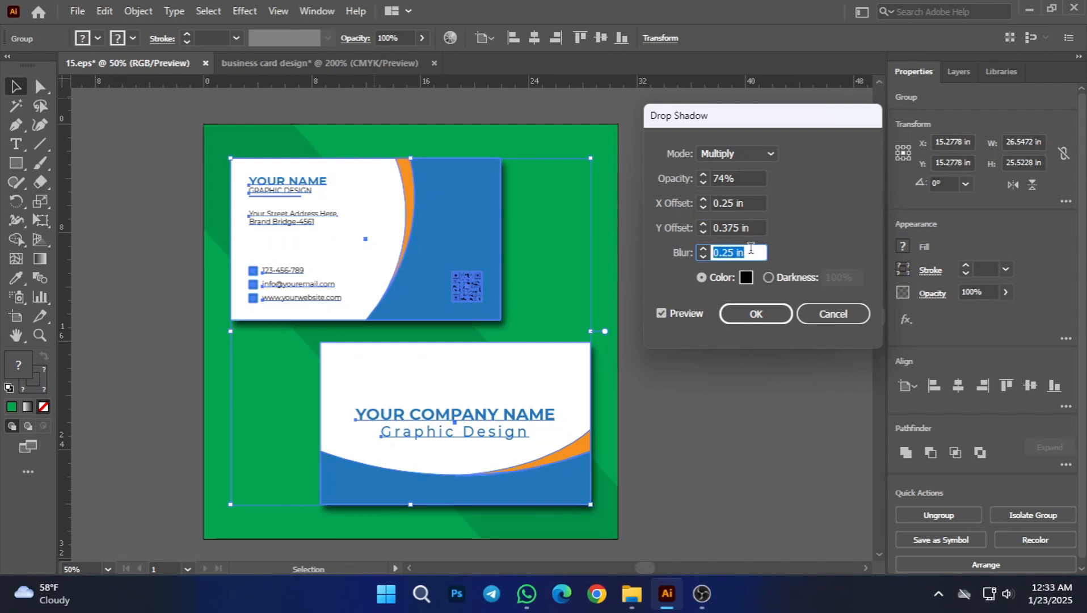